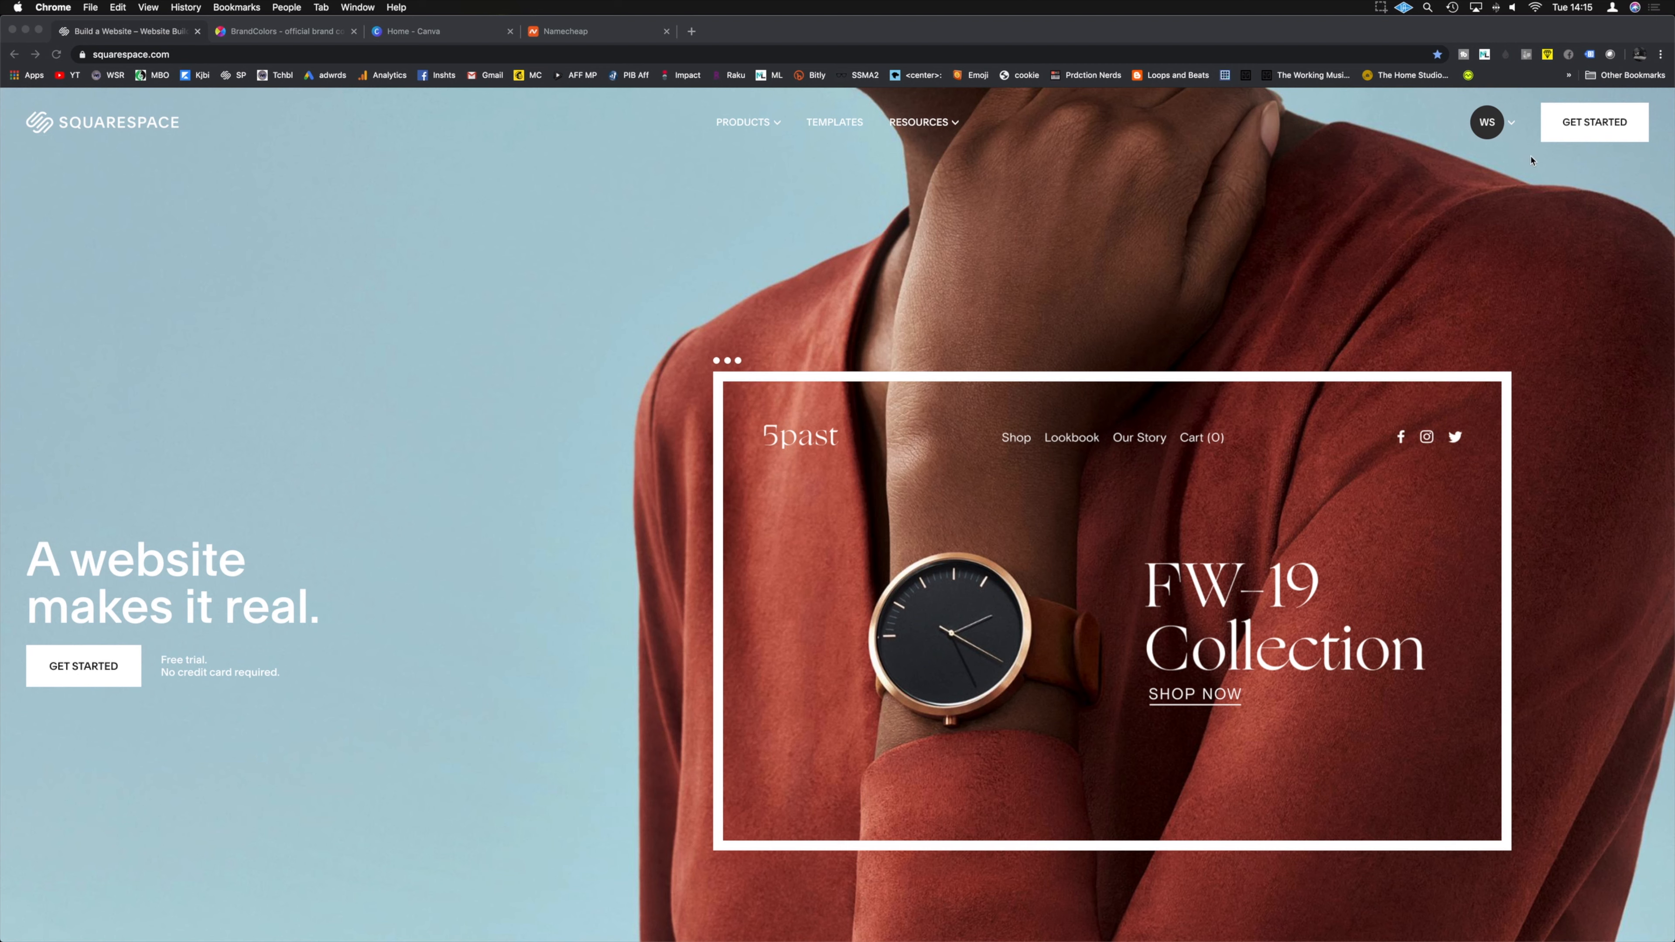
Step: Open the Account Dashboard from the WS account avatar menu to see existing sites
click(1489, 123)
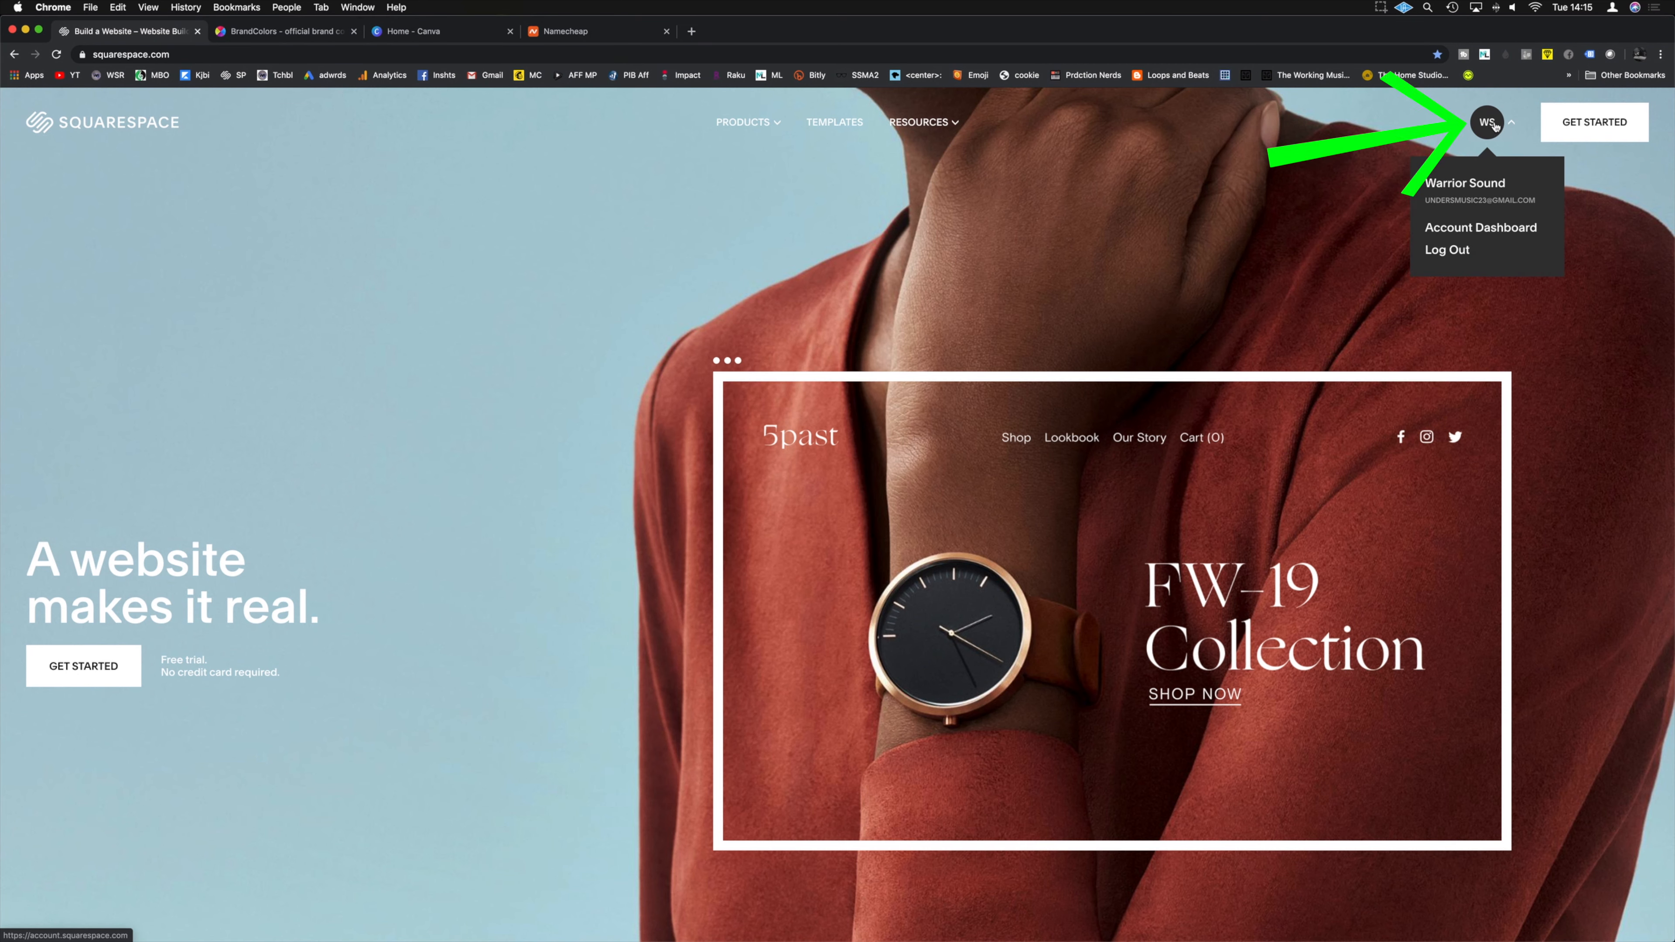
click(1495, 125)
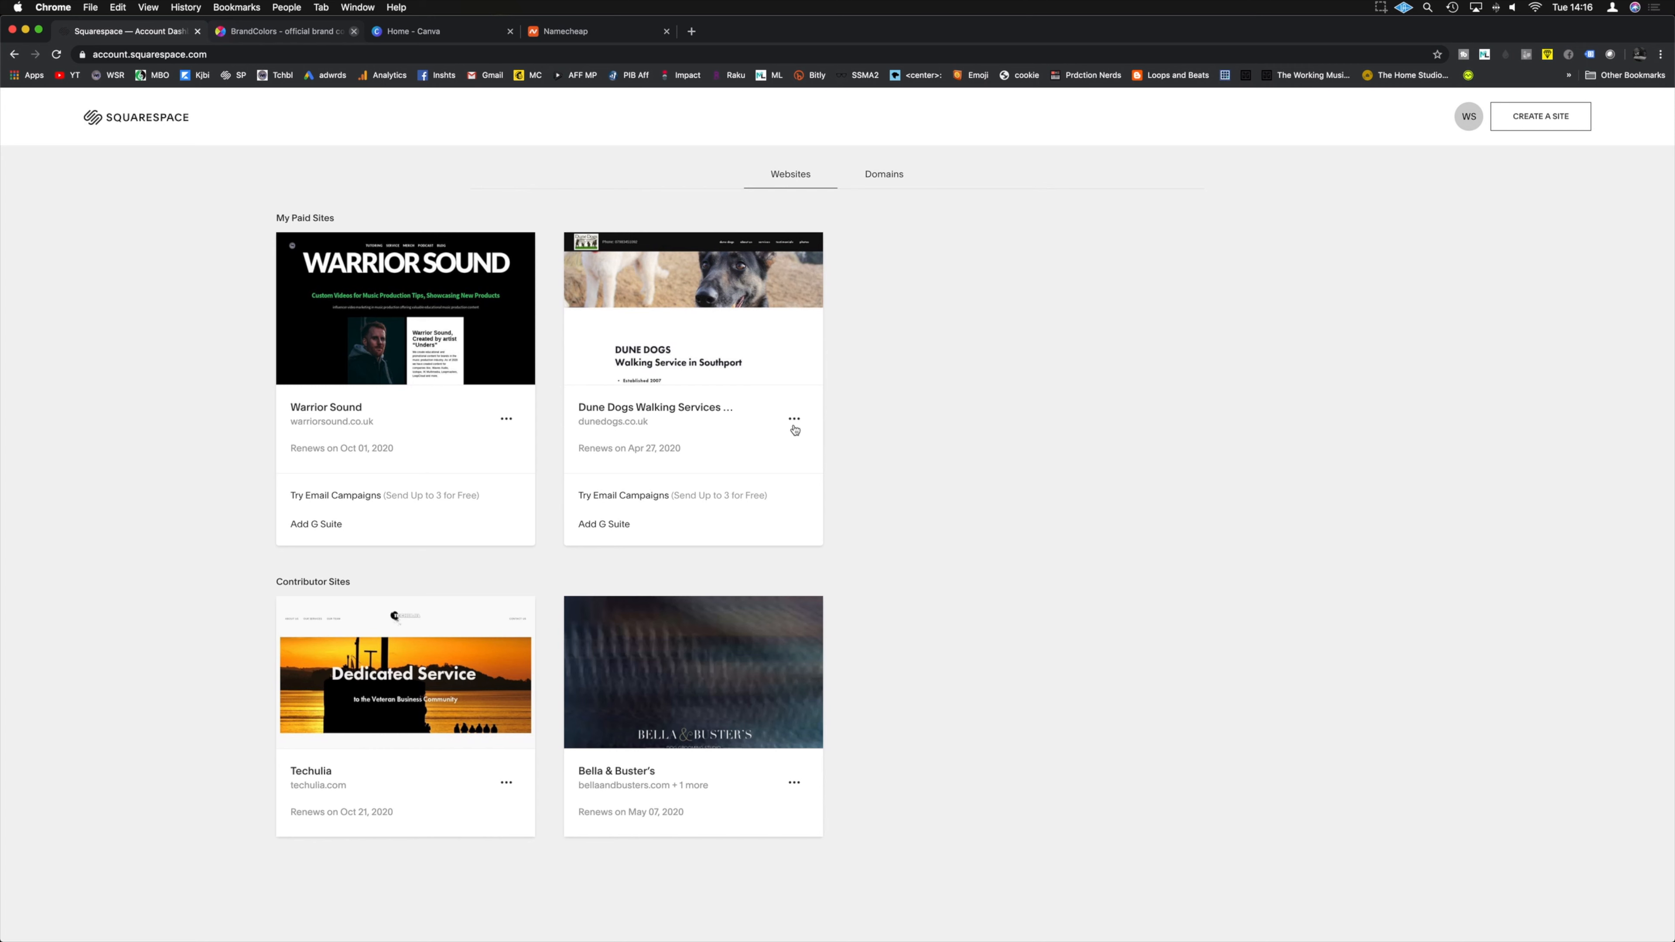
mouse_move(382, 350)
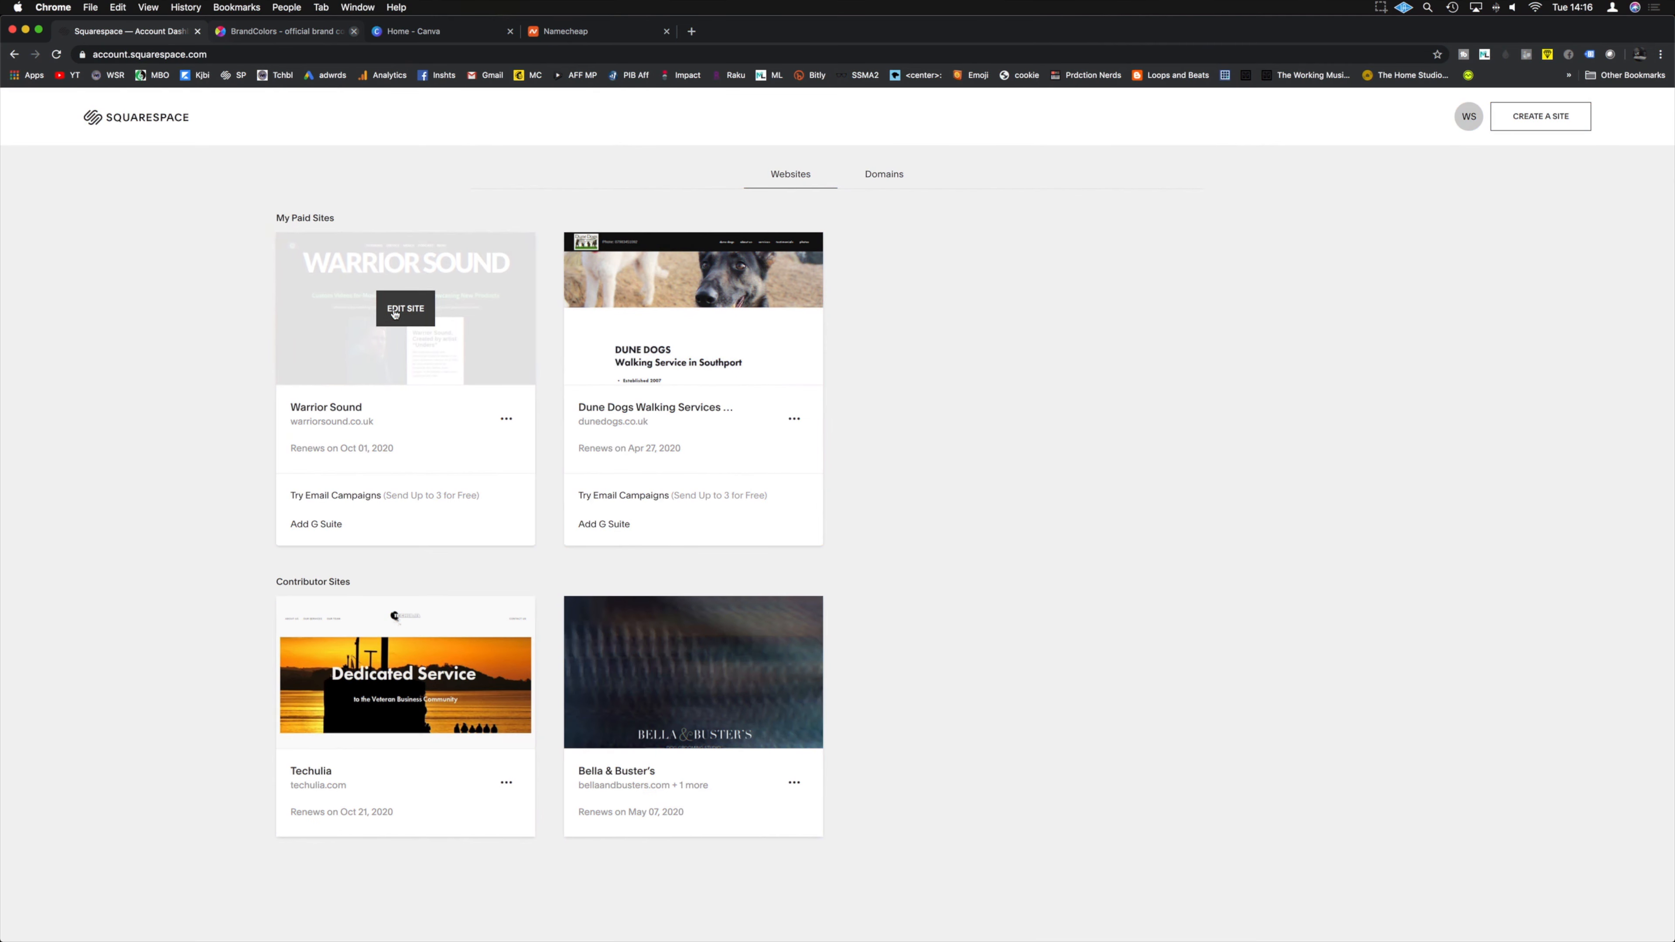
Step: Start a new site with CREATE A SITE, reaching the 'What's your site about?' question
click(1530, 122)
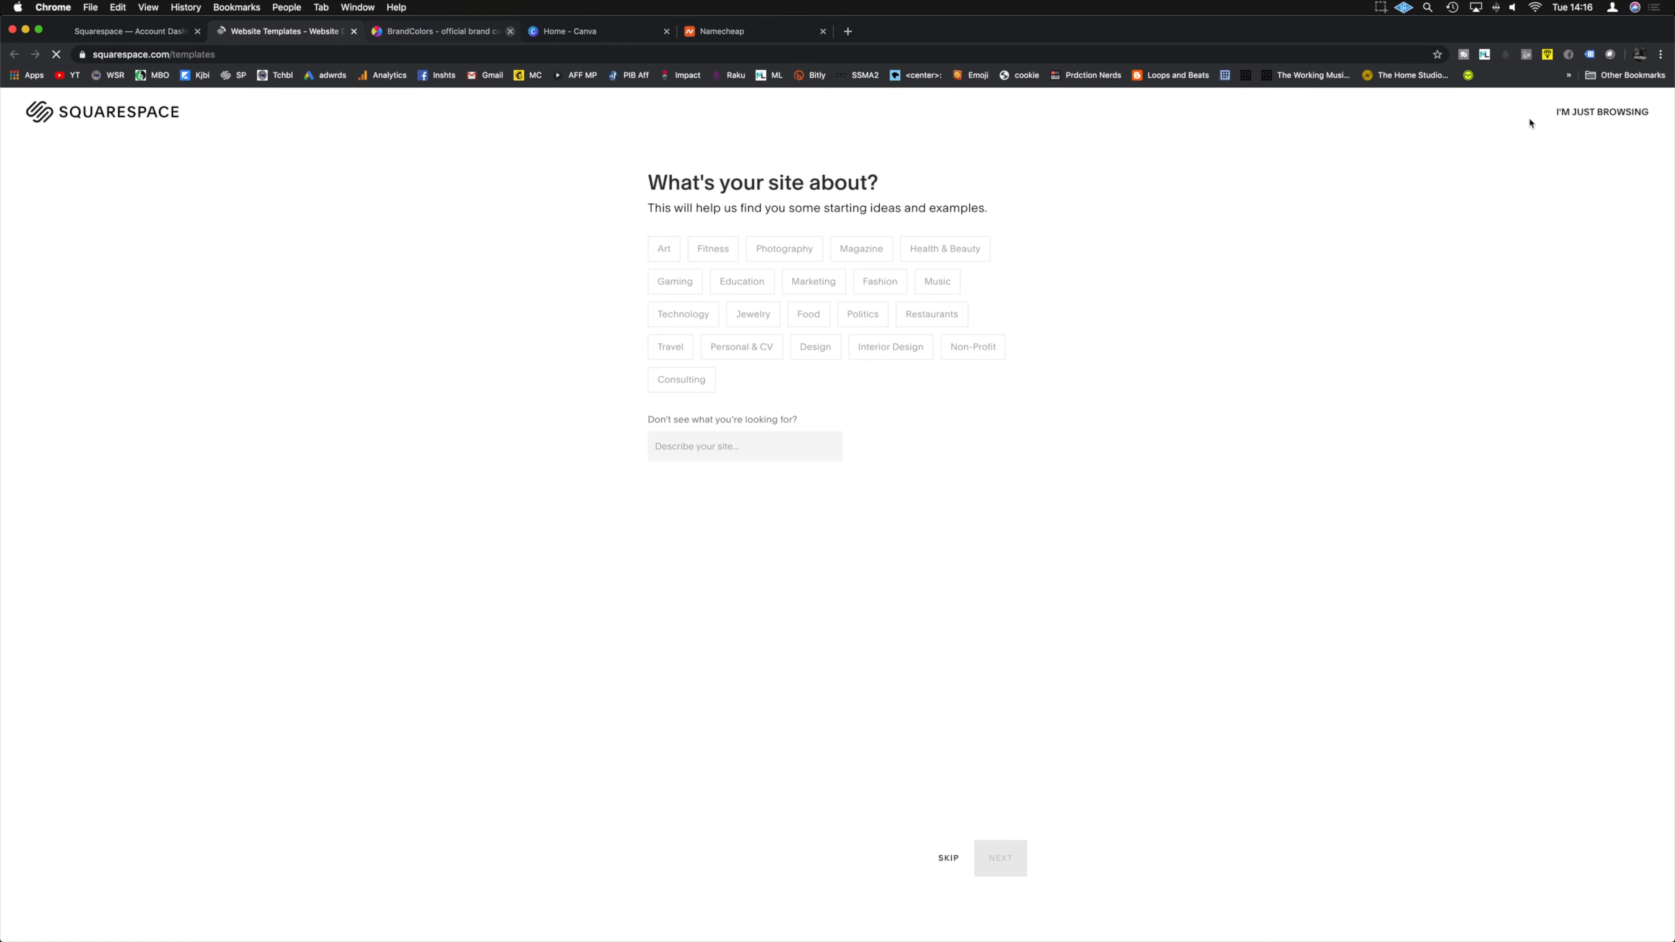
Step: Tag the site as Music with goals Market myself, Sell products and Promote an event
click(944, 284)
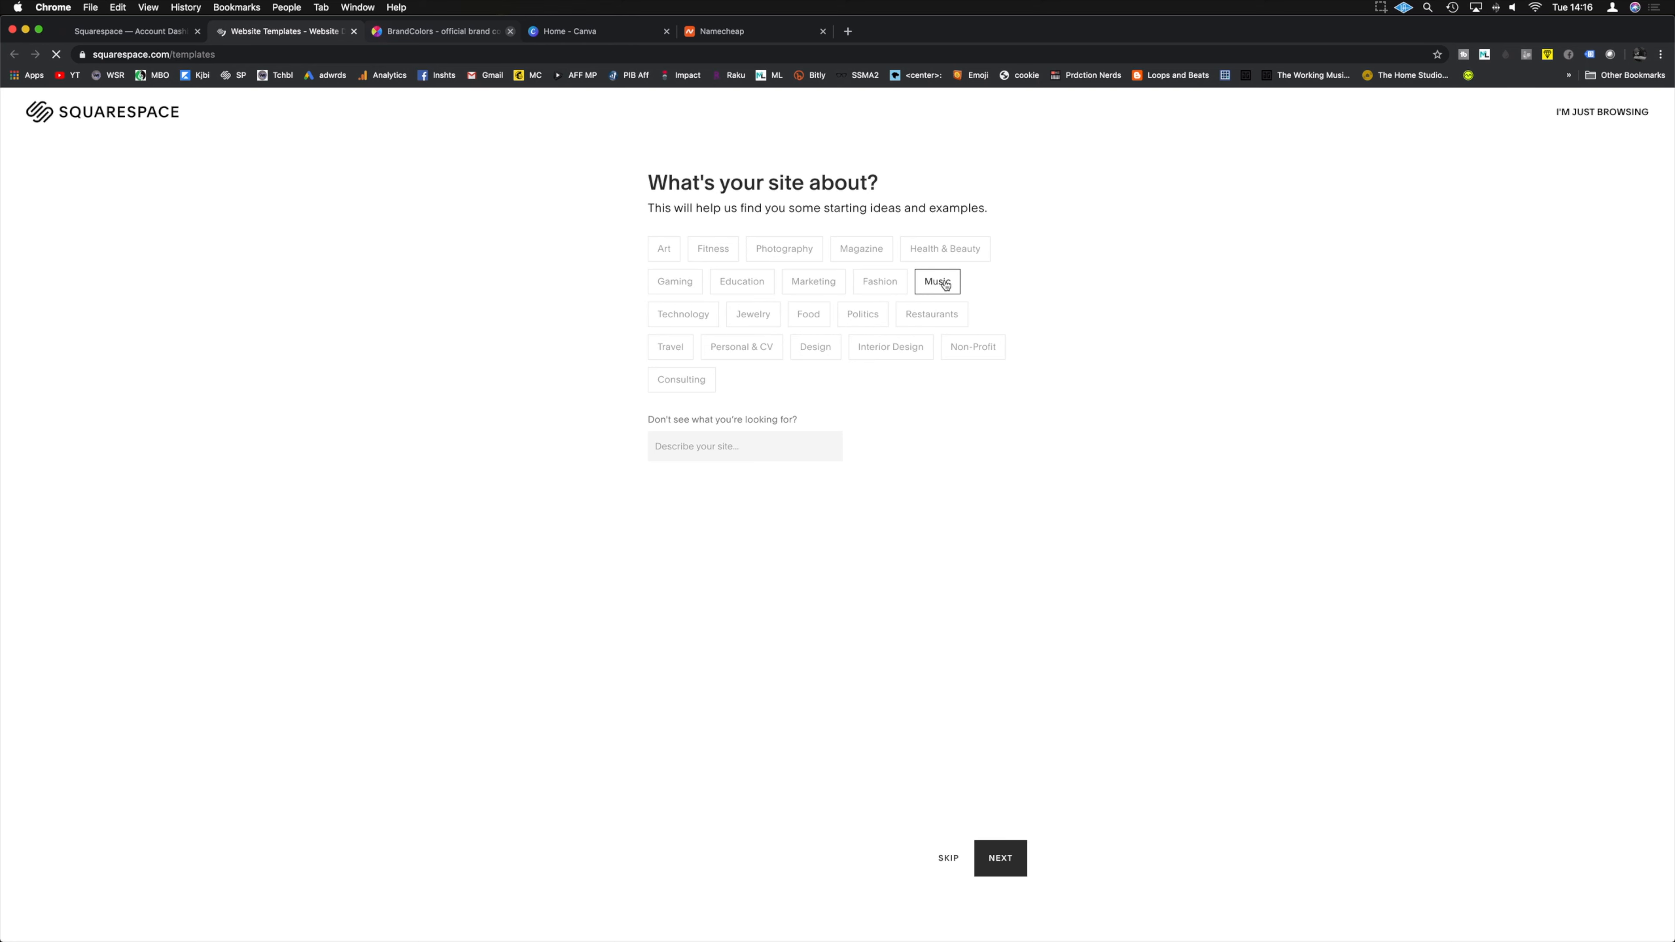
click(1008, 857)
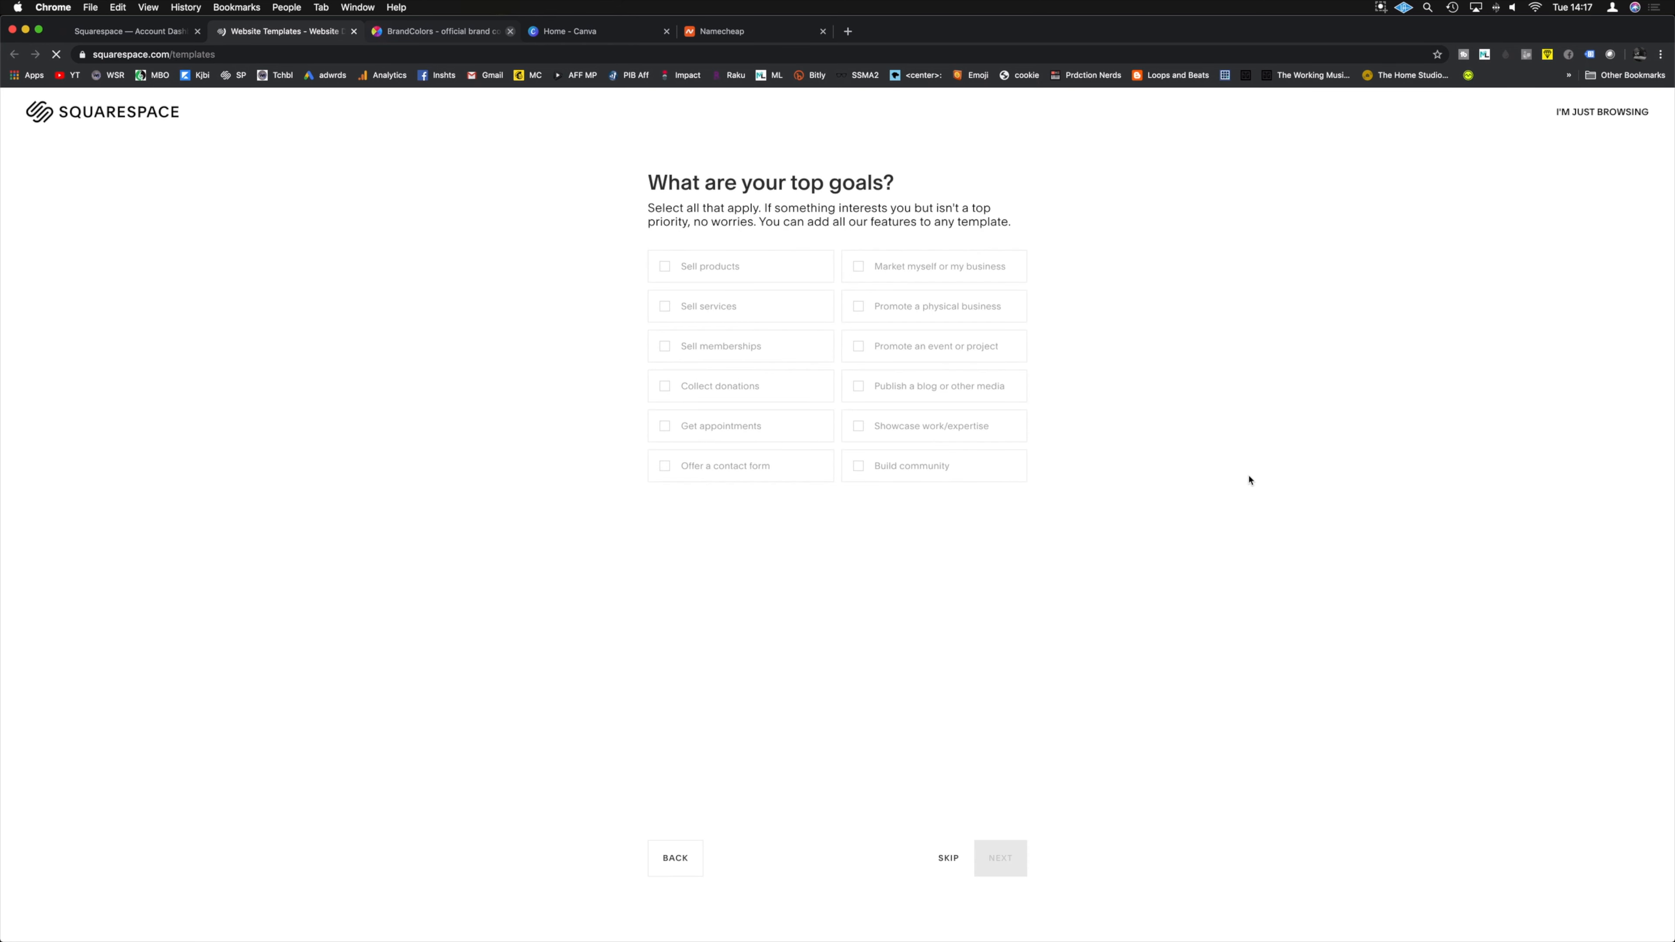
click(858, 267)
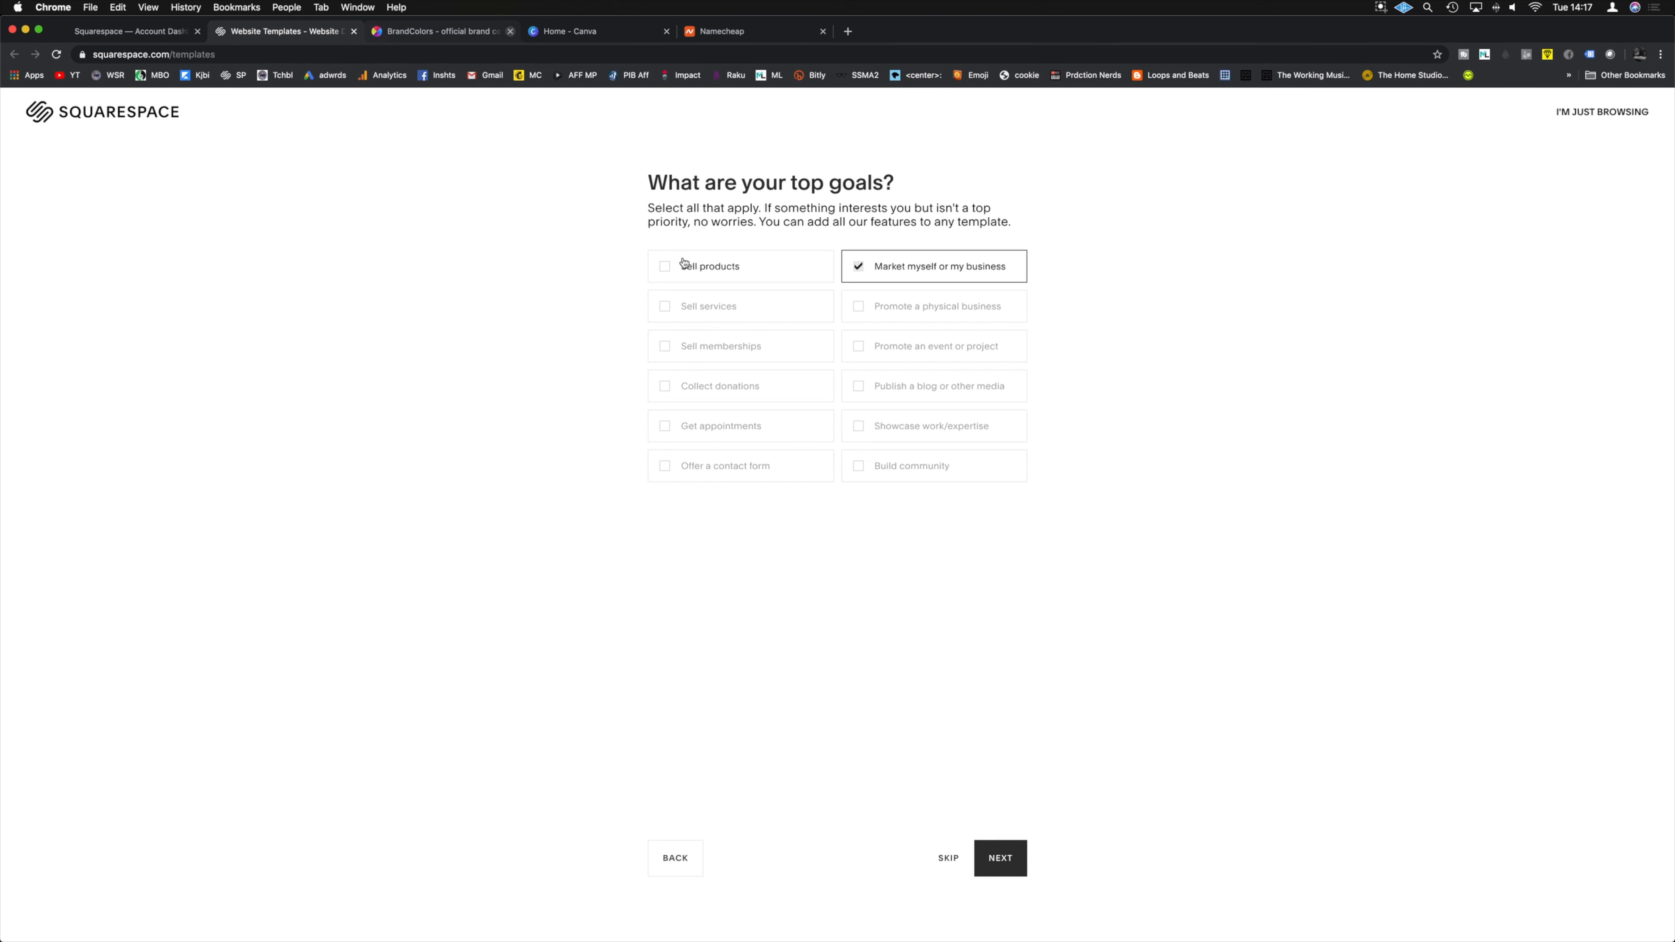
click(667, 268)
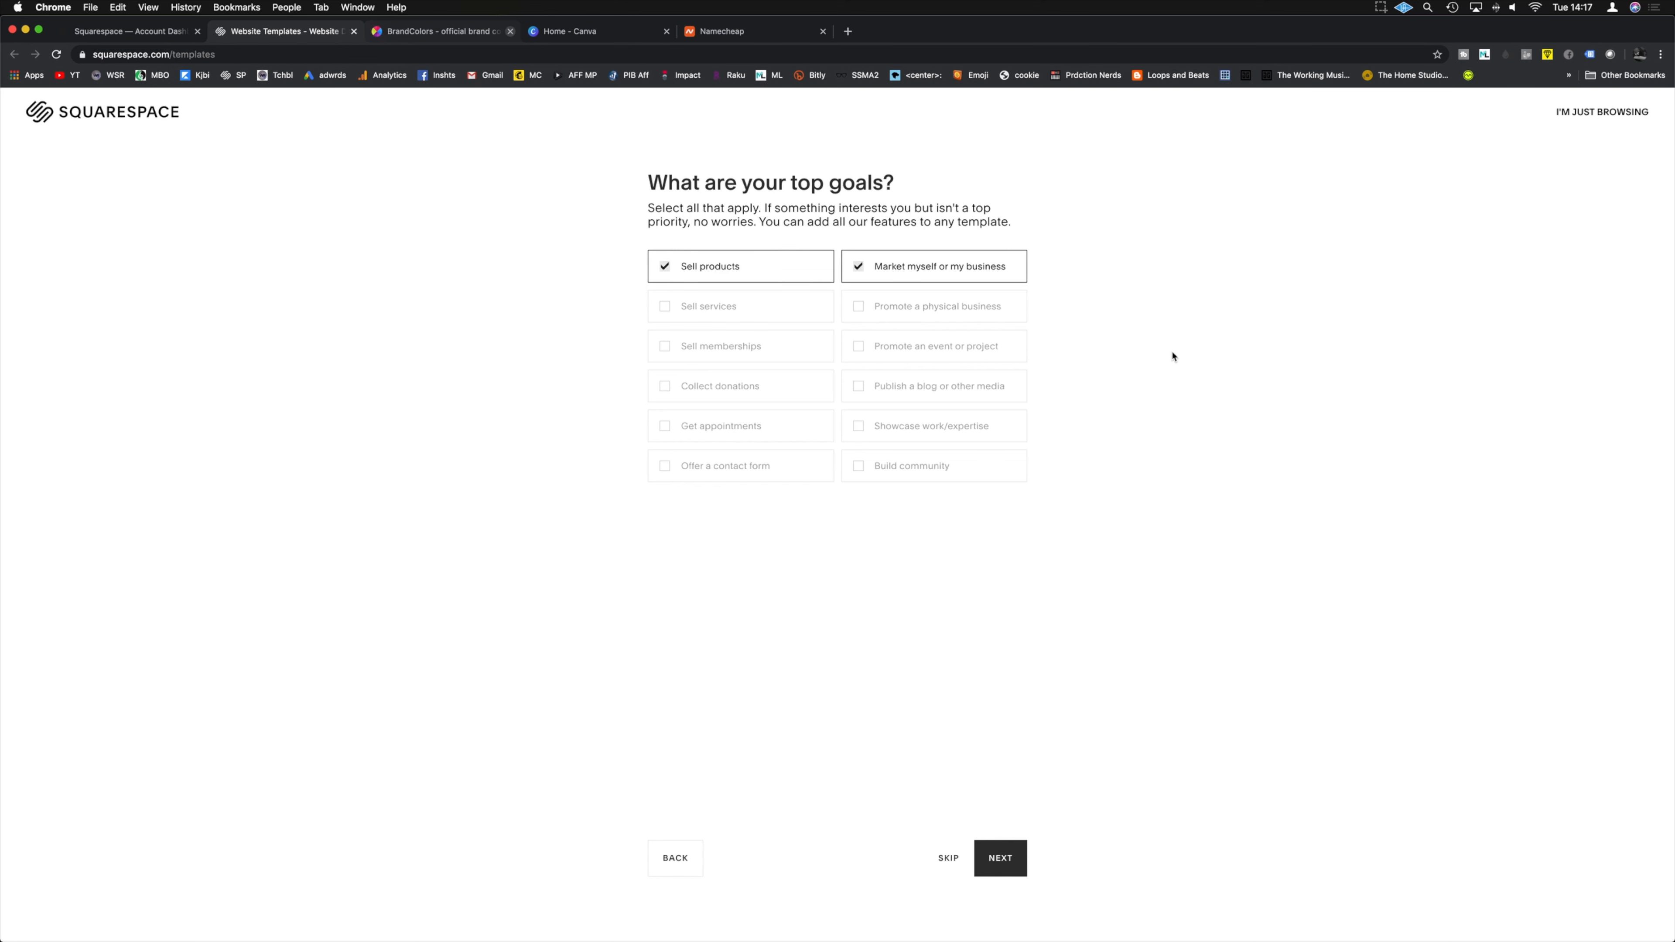
click(867, 349)
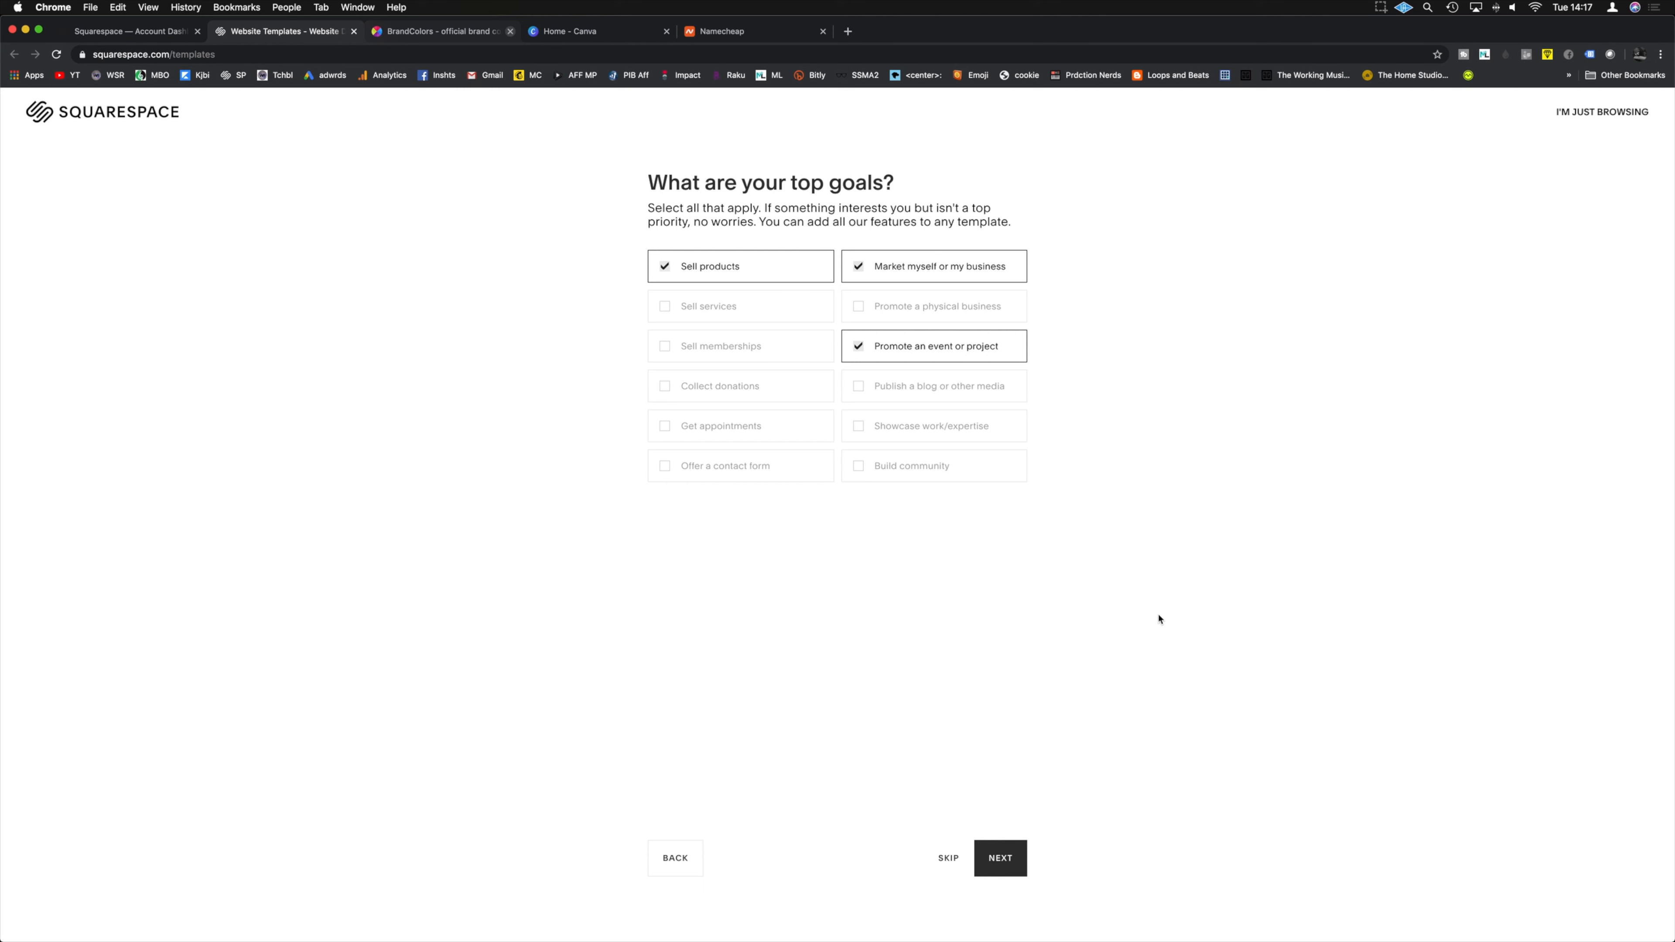
click(1014, 862)
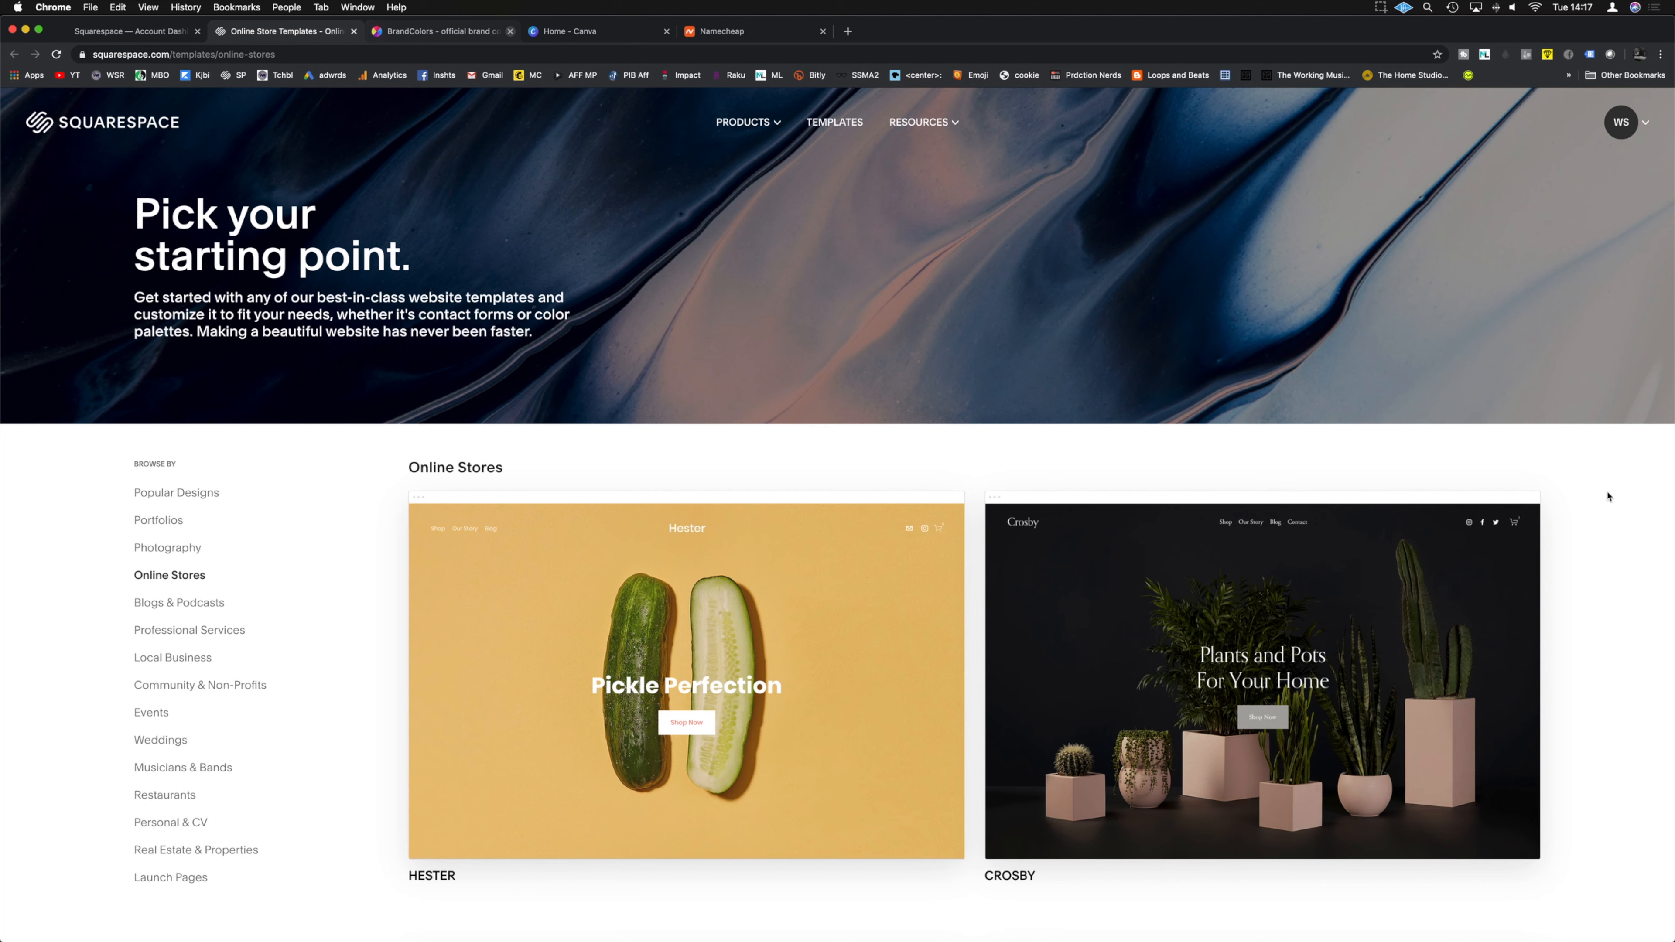
Step: Preview the Crosby template's demo site from the Online Stores gallery
scroll(1607, 496, down, 3)
mouse_move(1475, 562)
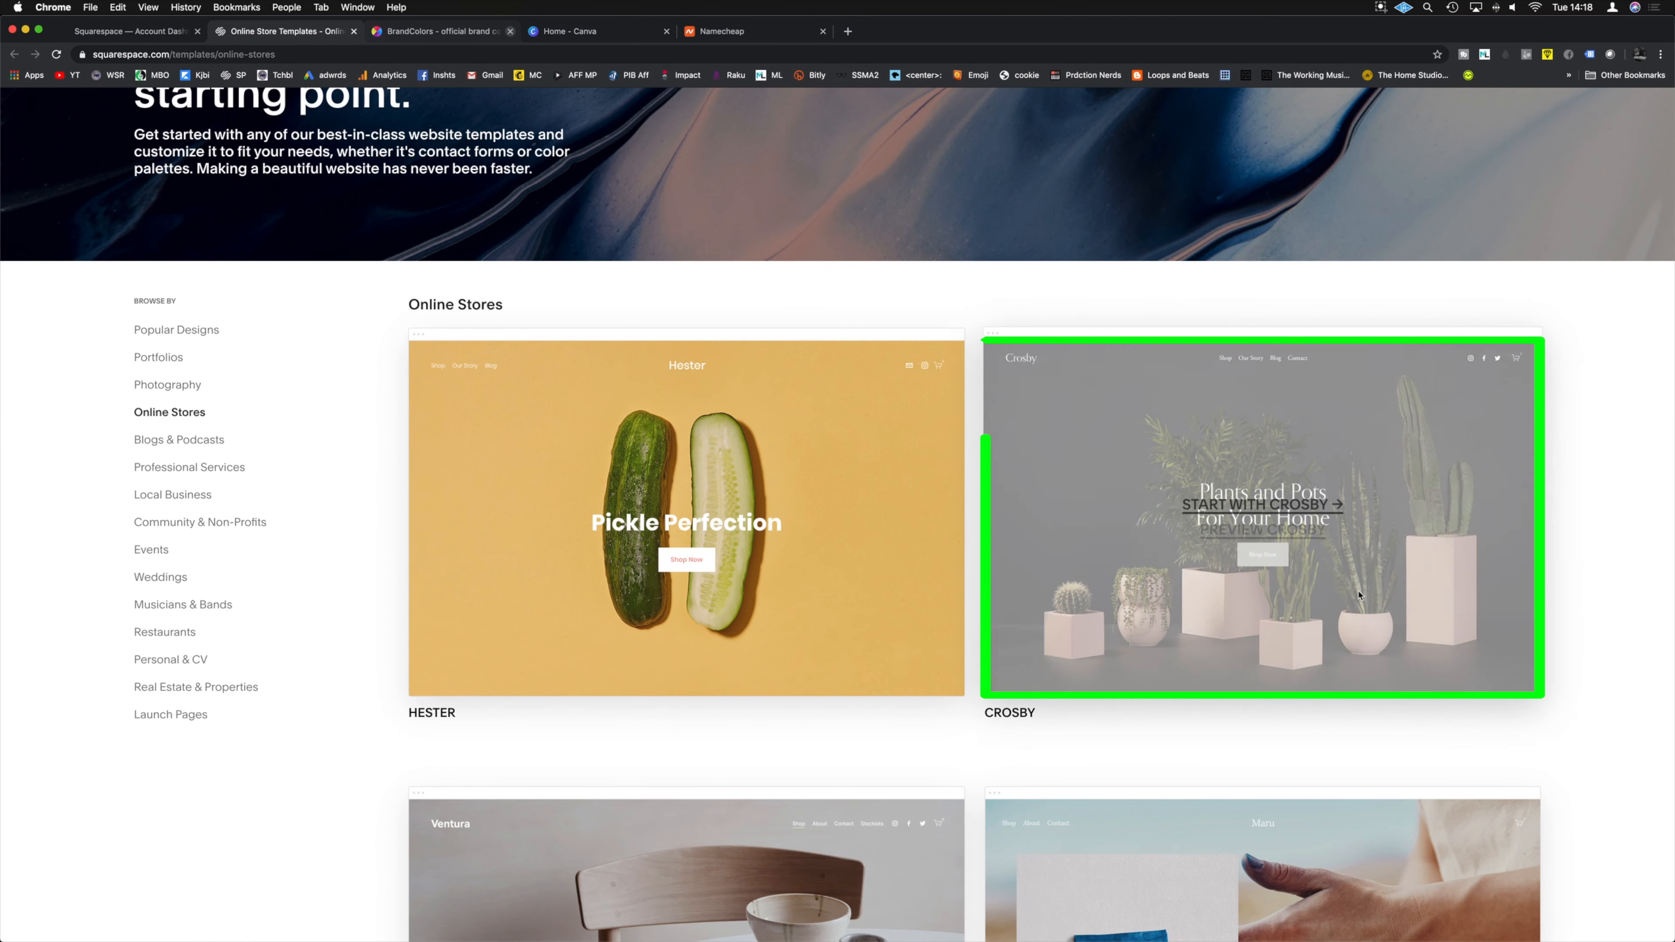
mouse_move(672, 570)
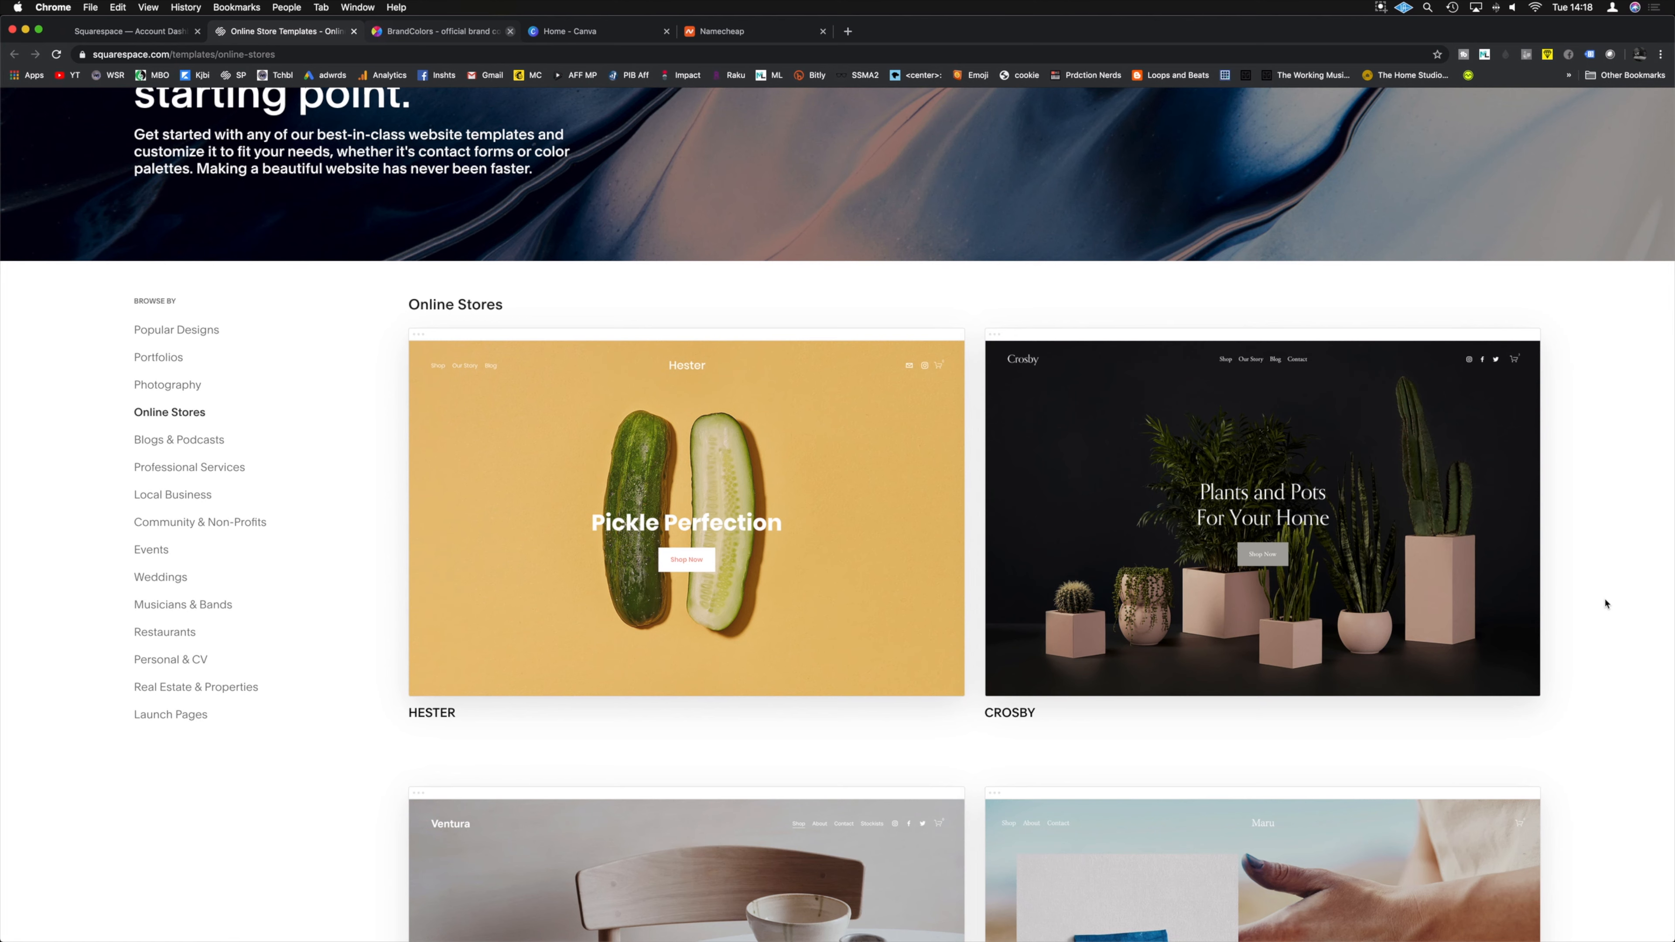
mouse_move(1462, 500)
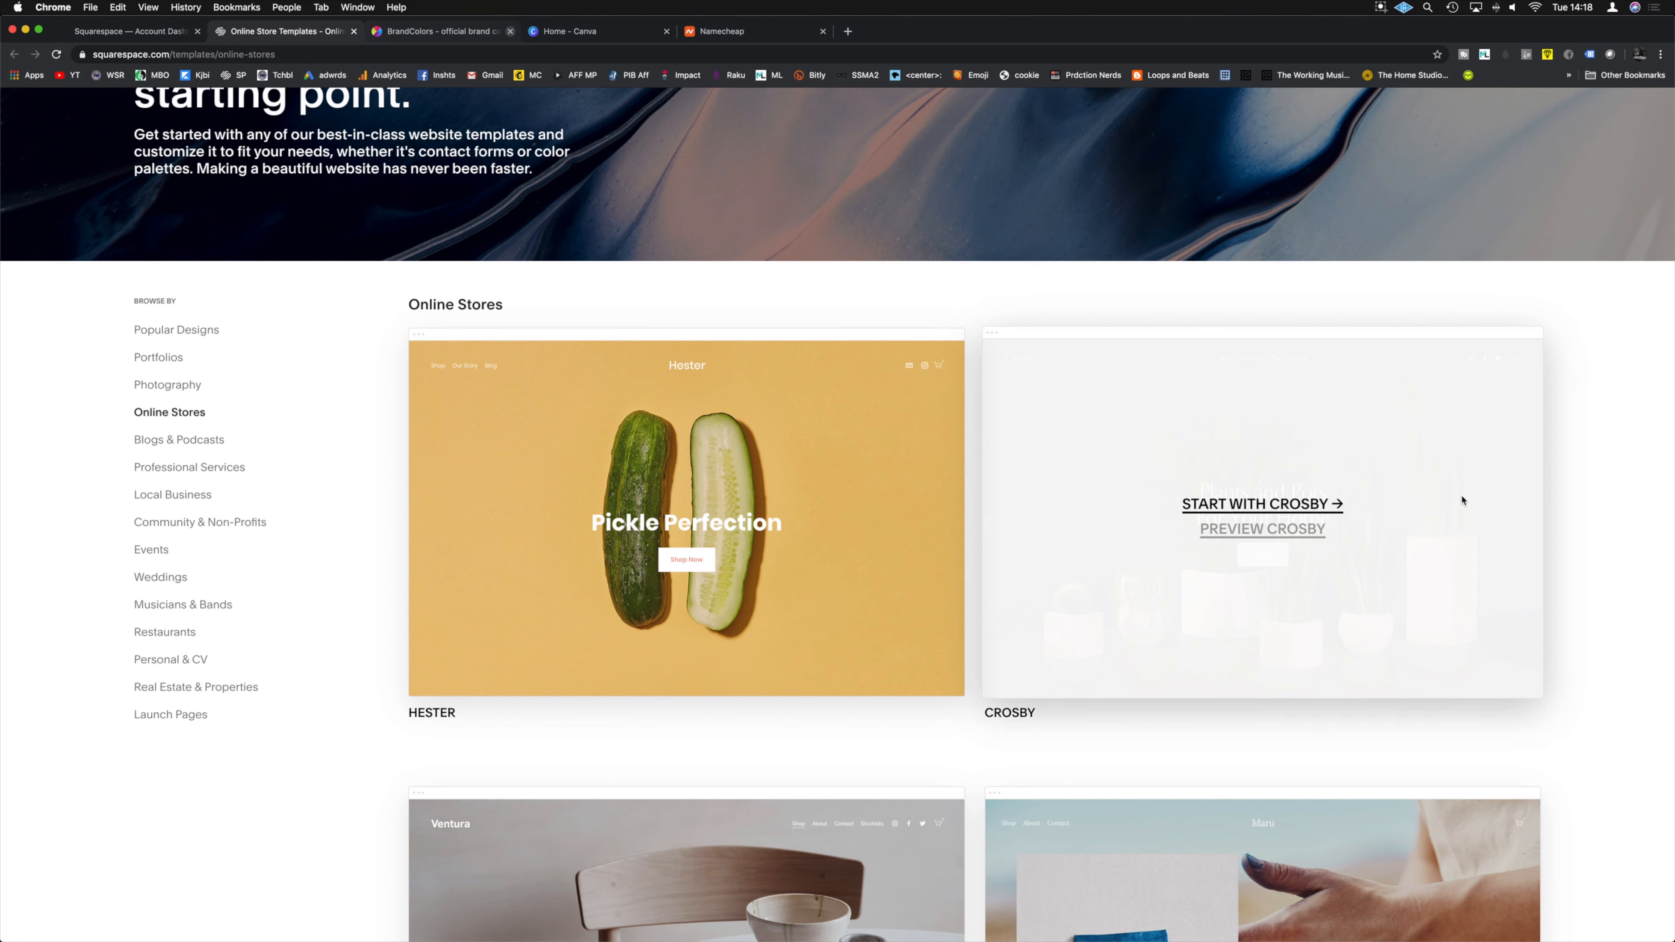
click(1245, 532)
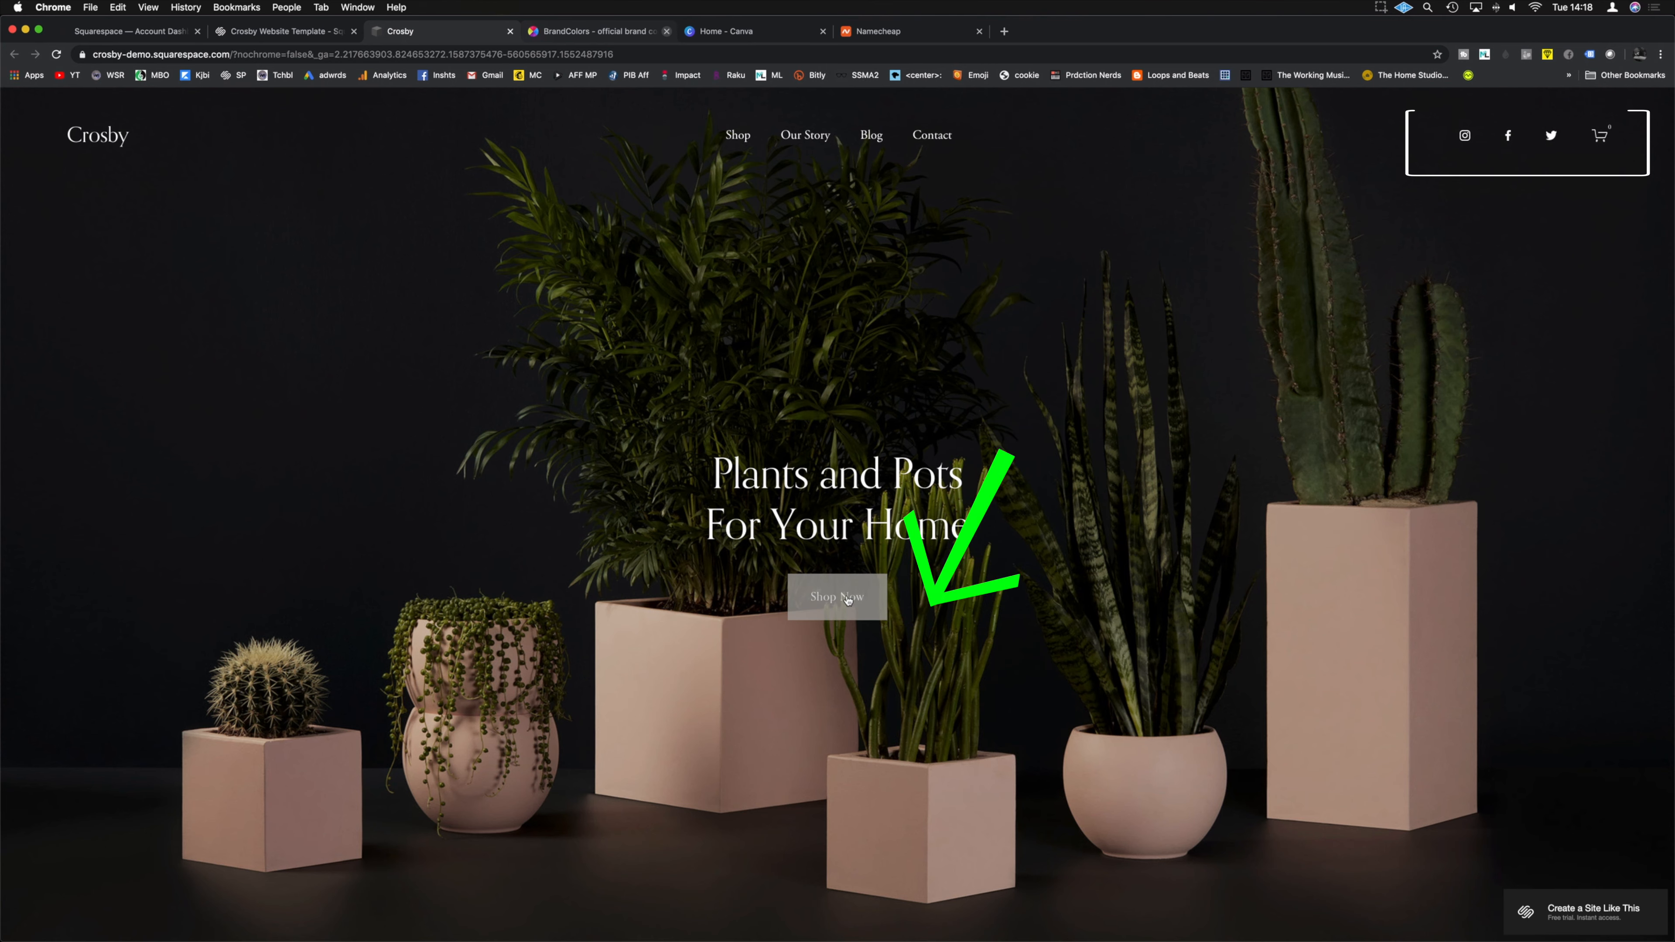
Step: Browse the Crosby demo's Shop Now plant listings
scroll(802, 480, down, 5)
scroll(915, 520, up, 5)
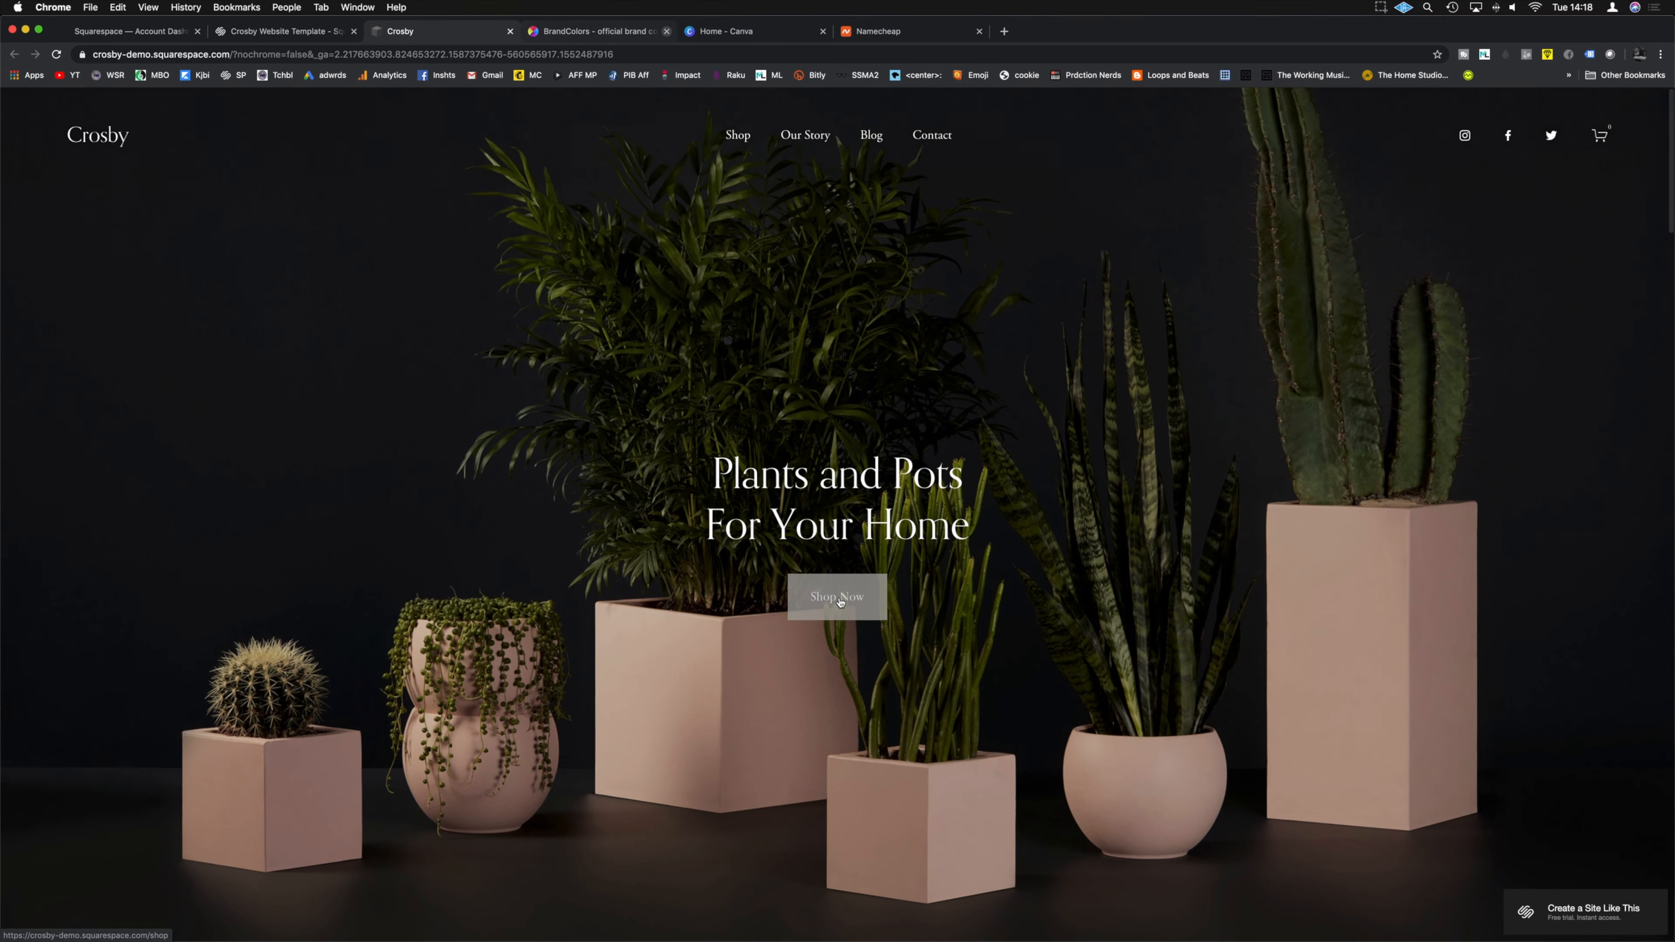
click(837, 598)
scroll(1302, 308, down, 2)
scroll(1302, 308, down, 15)
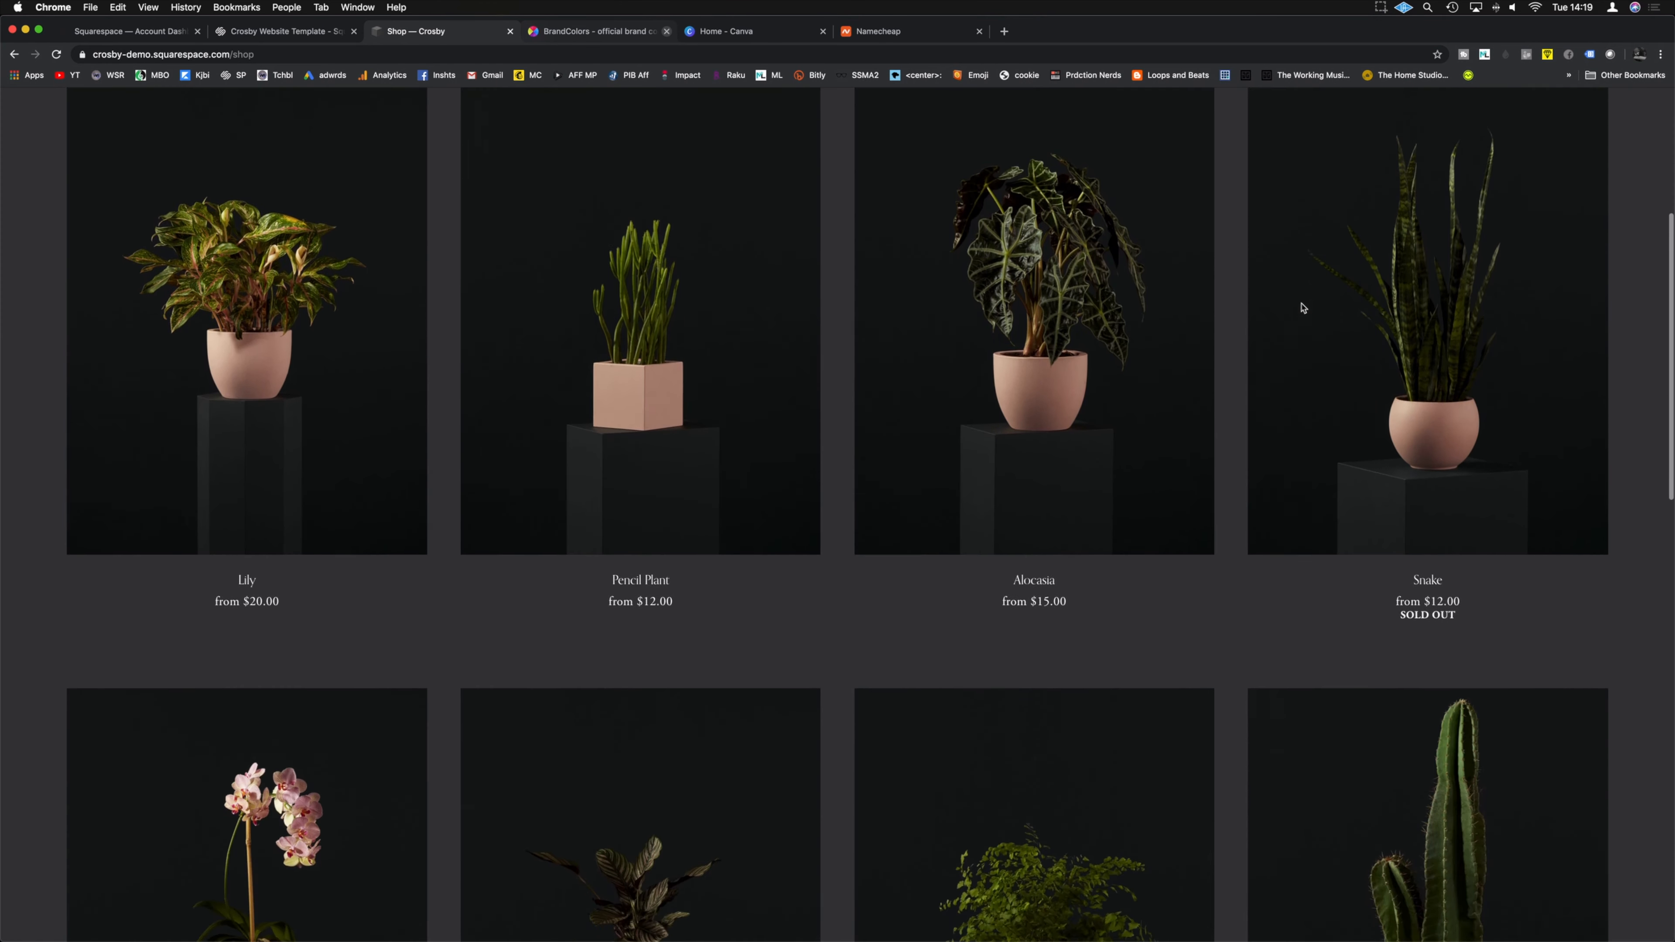
scroll(1299, 308, down, 6)
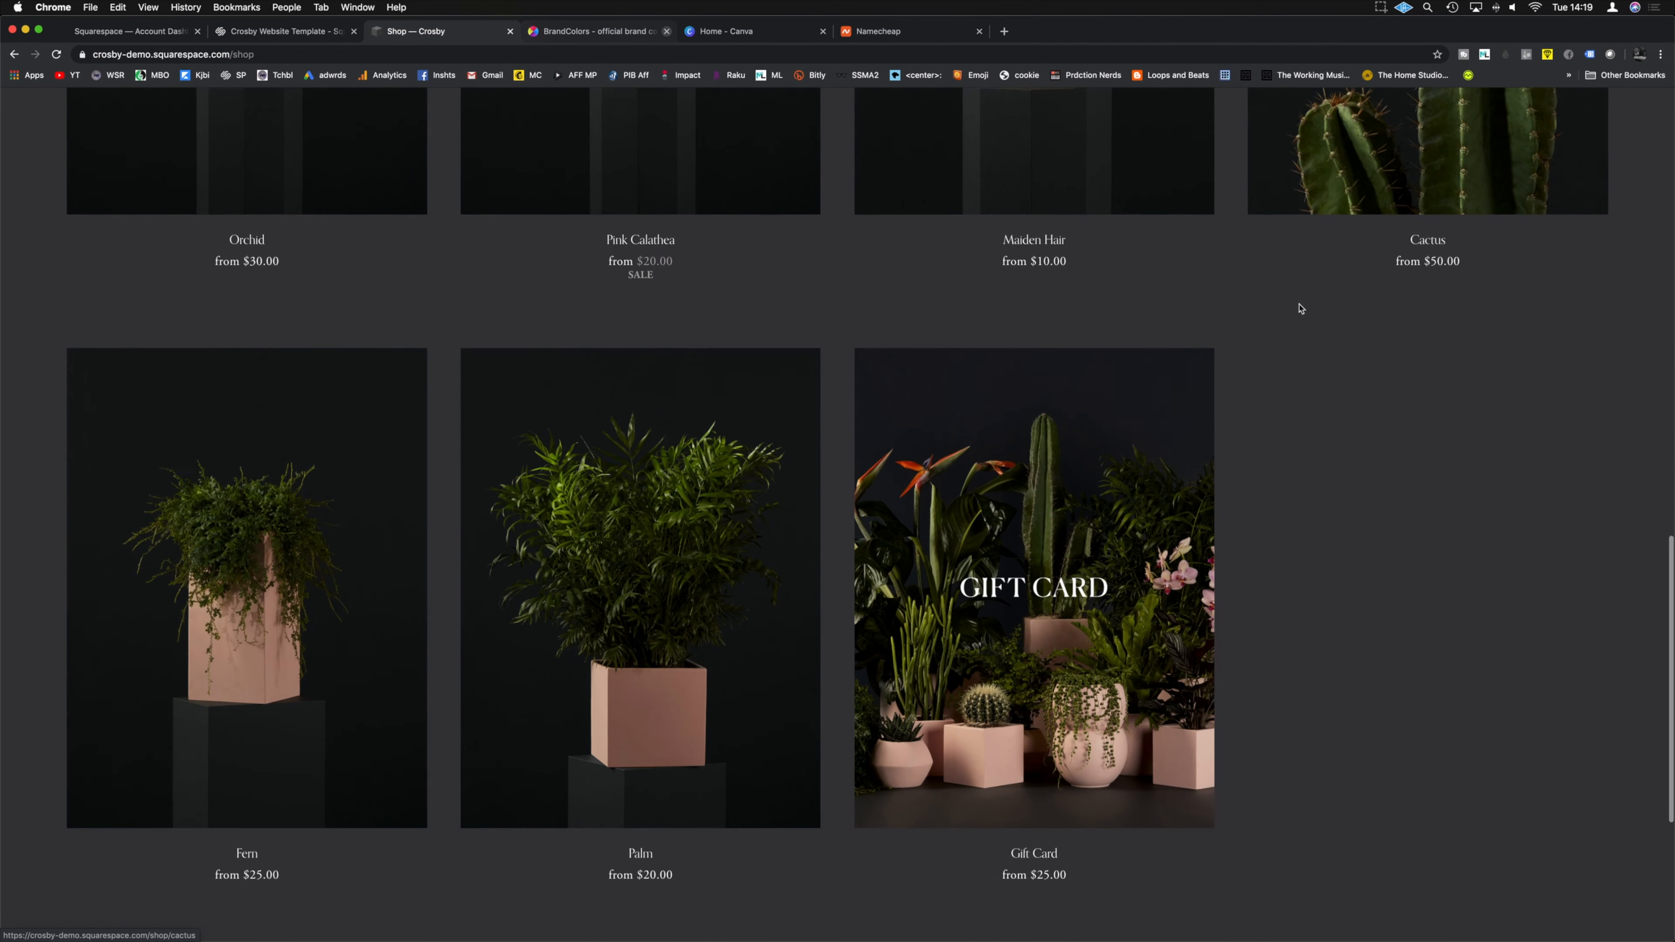
scroll(1299, 308, up, 20)
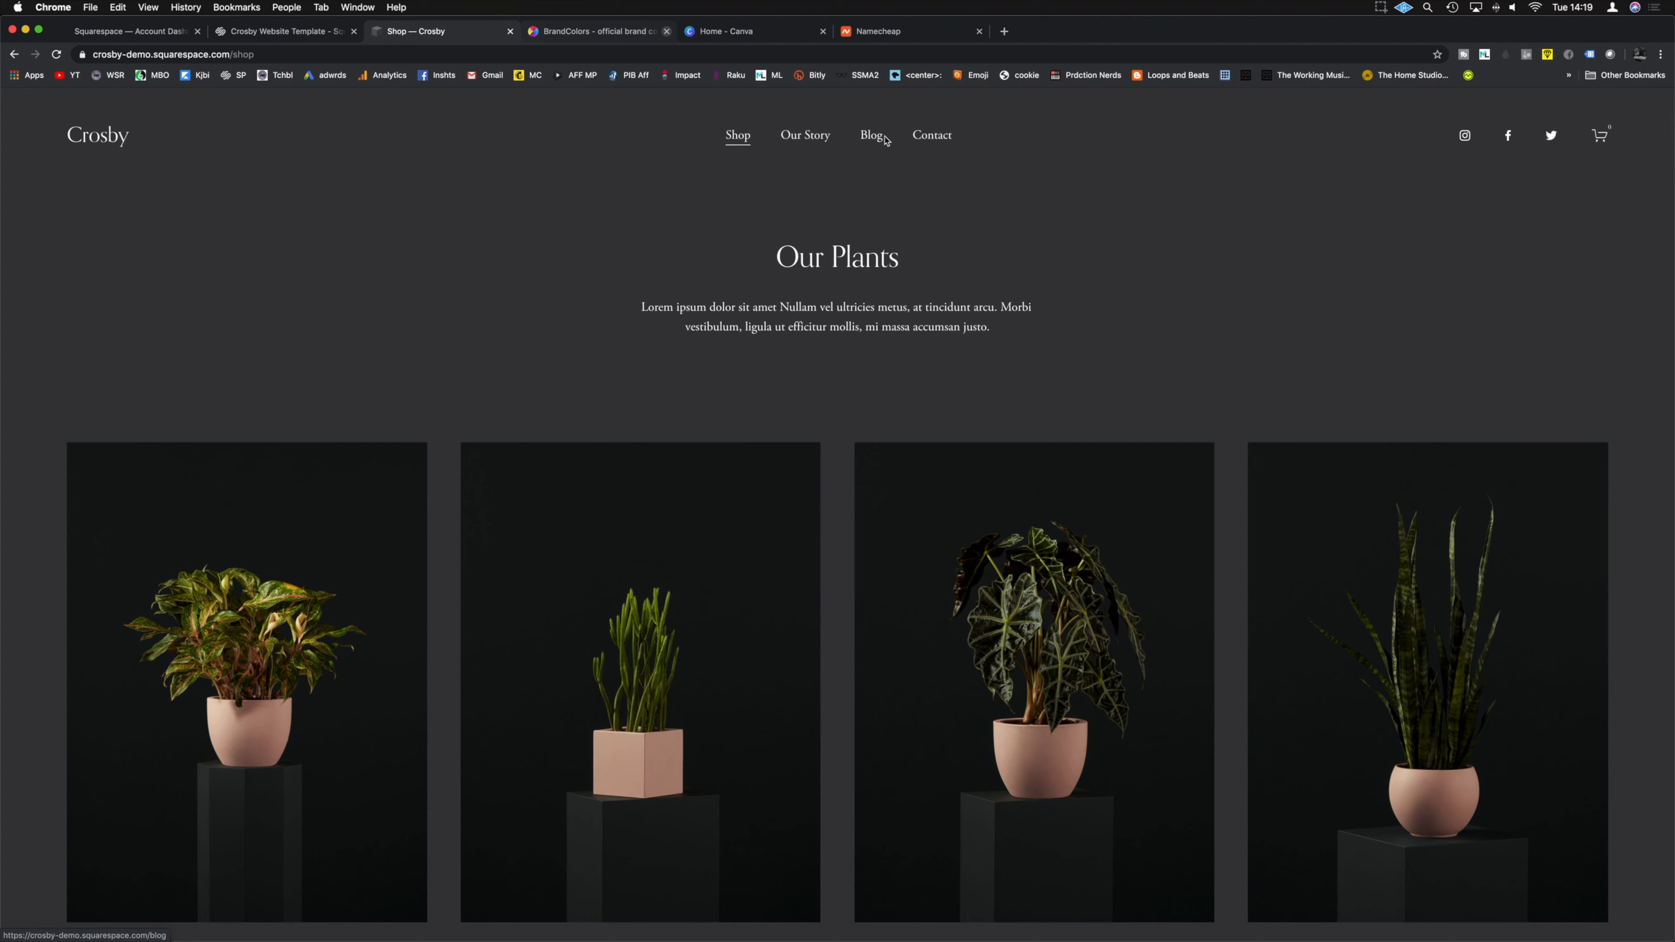
Step: Check the demo's Contact page, then start a new site with the Crosby design
click(922, 139)
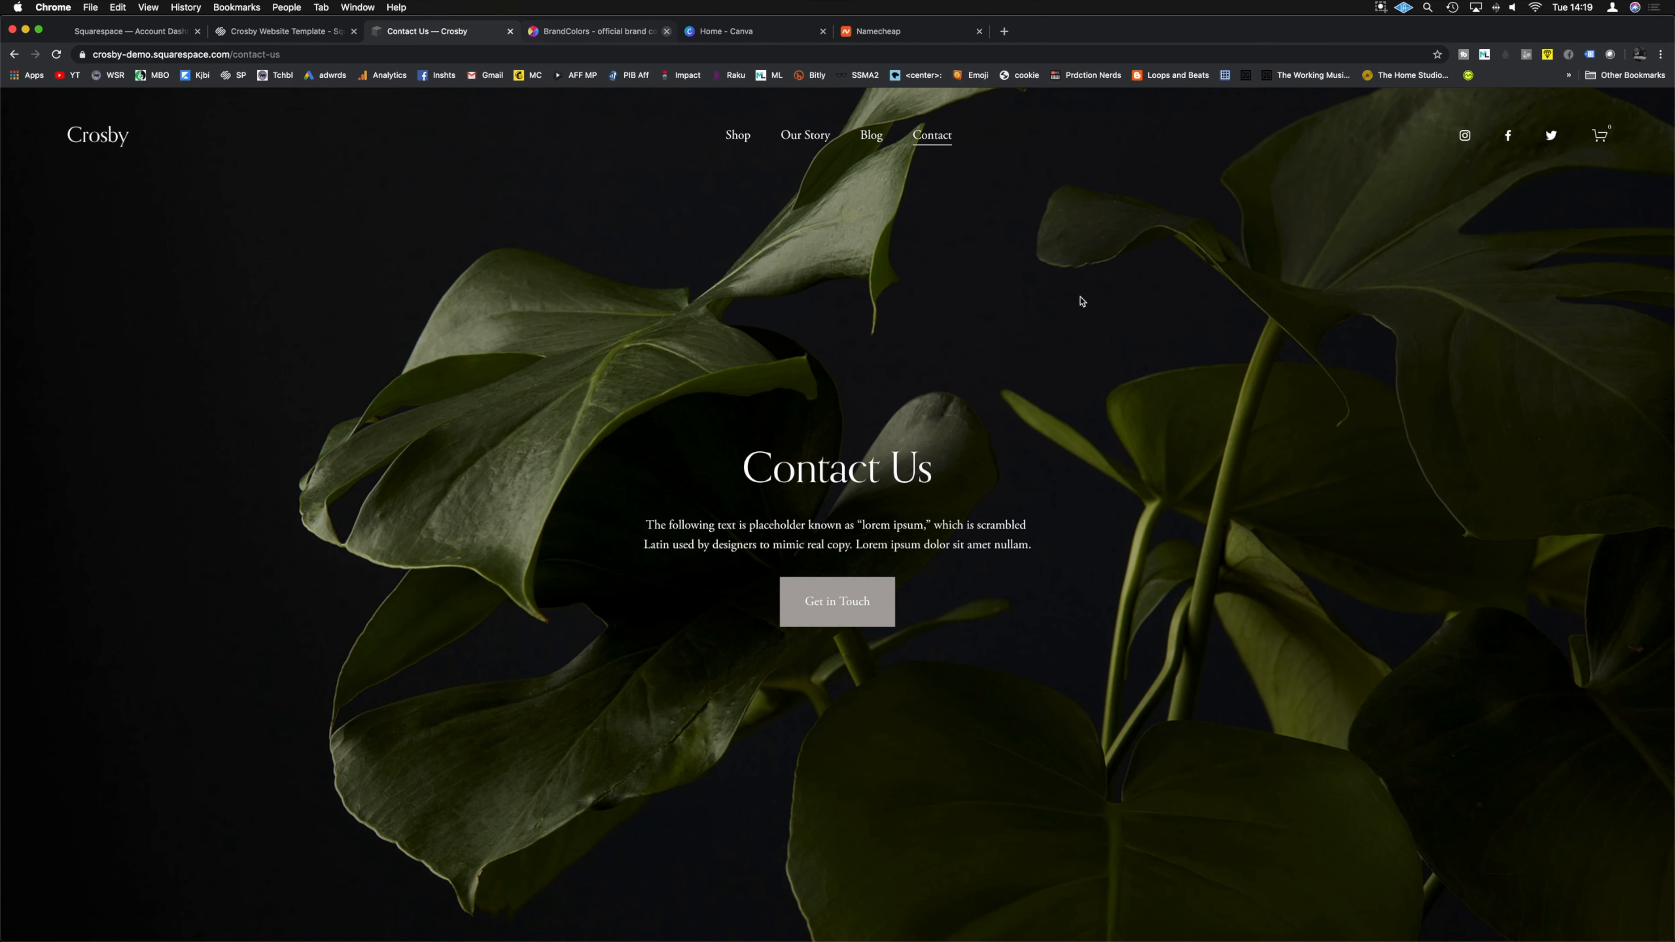
click(510, 31)
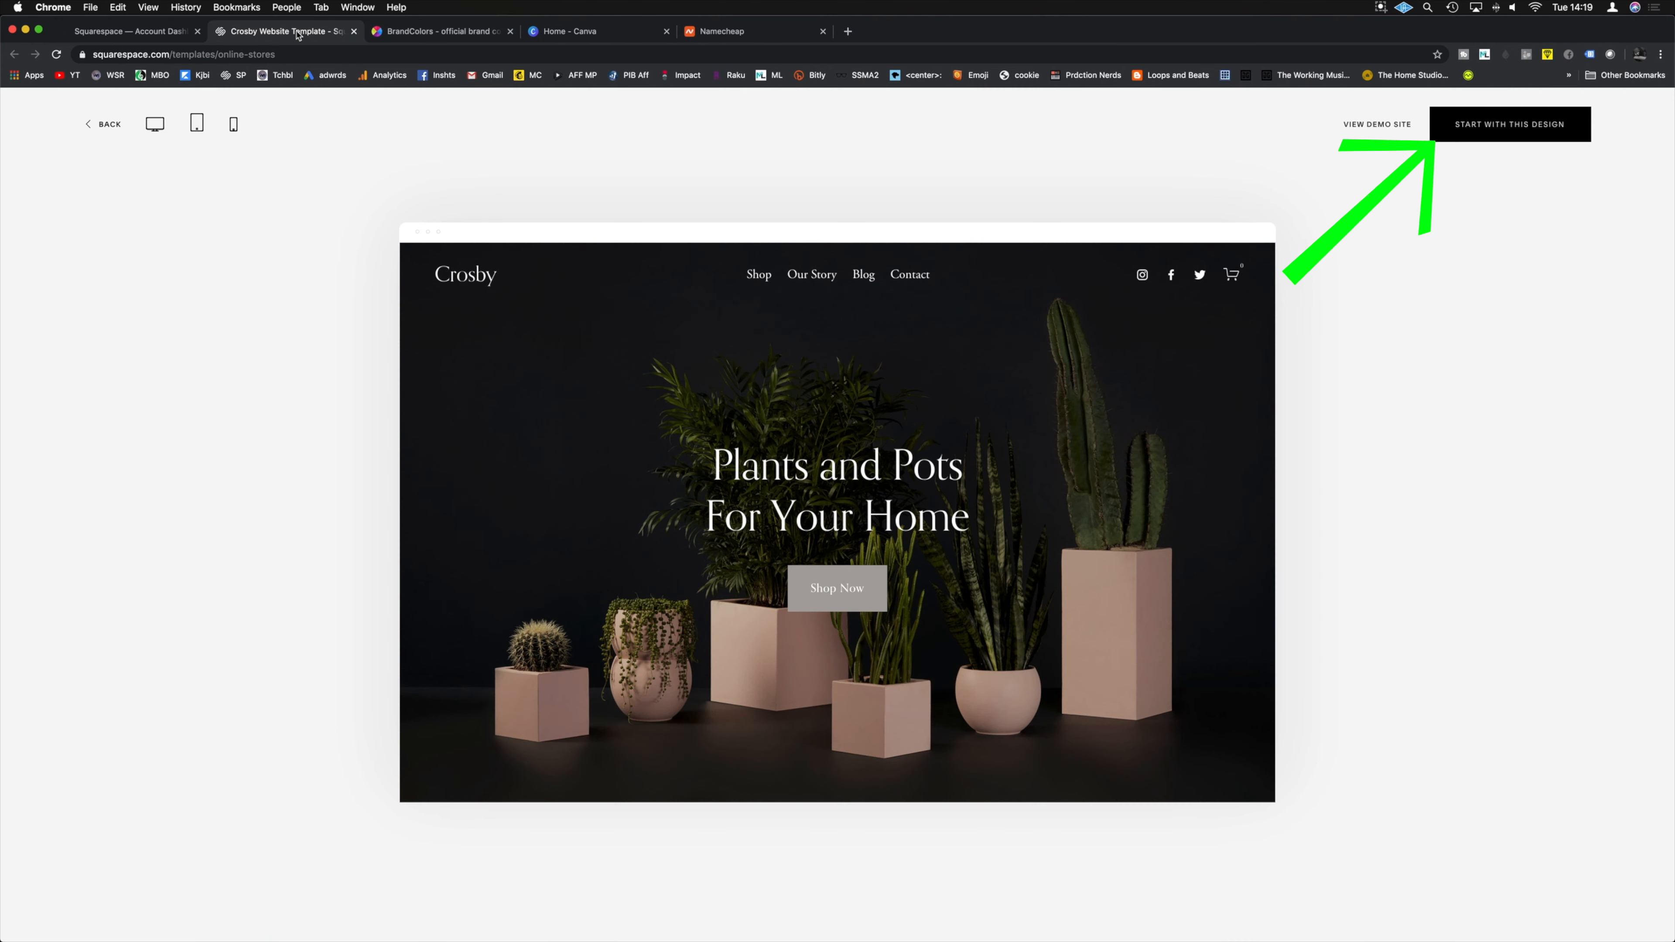
click(1510, 134)
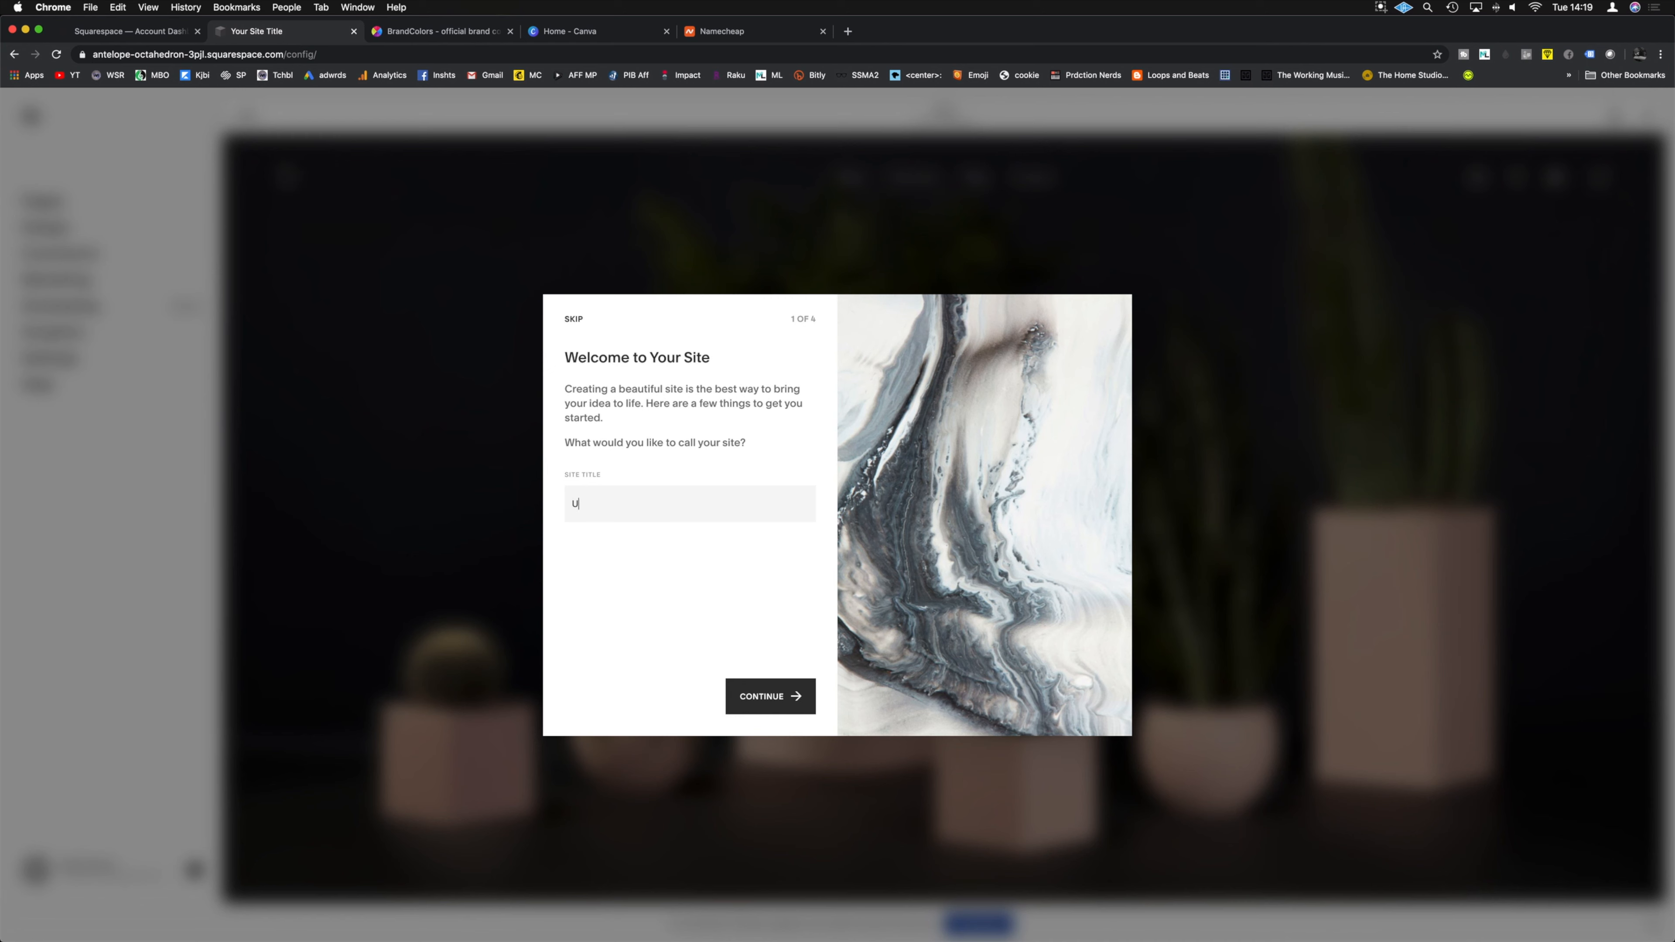
Step: Confirm 'Unders' as the site title and complete the welcome tour into the editor
click(767, 694)
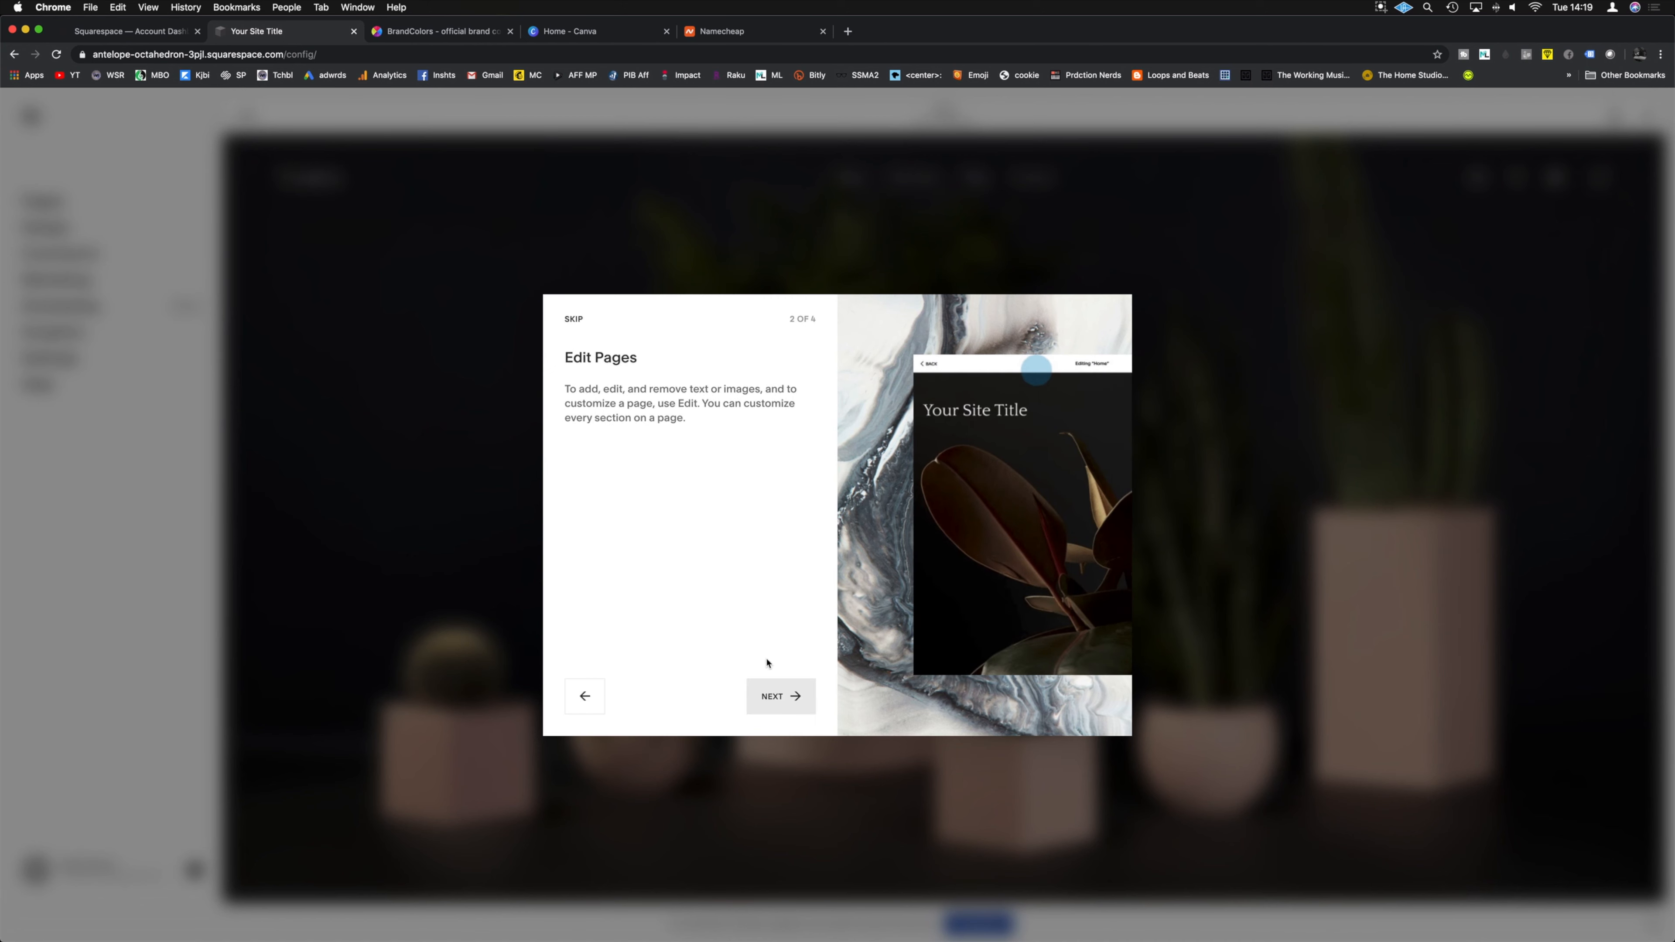
click(779, 706)
click(779, 706)
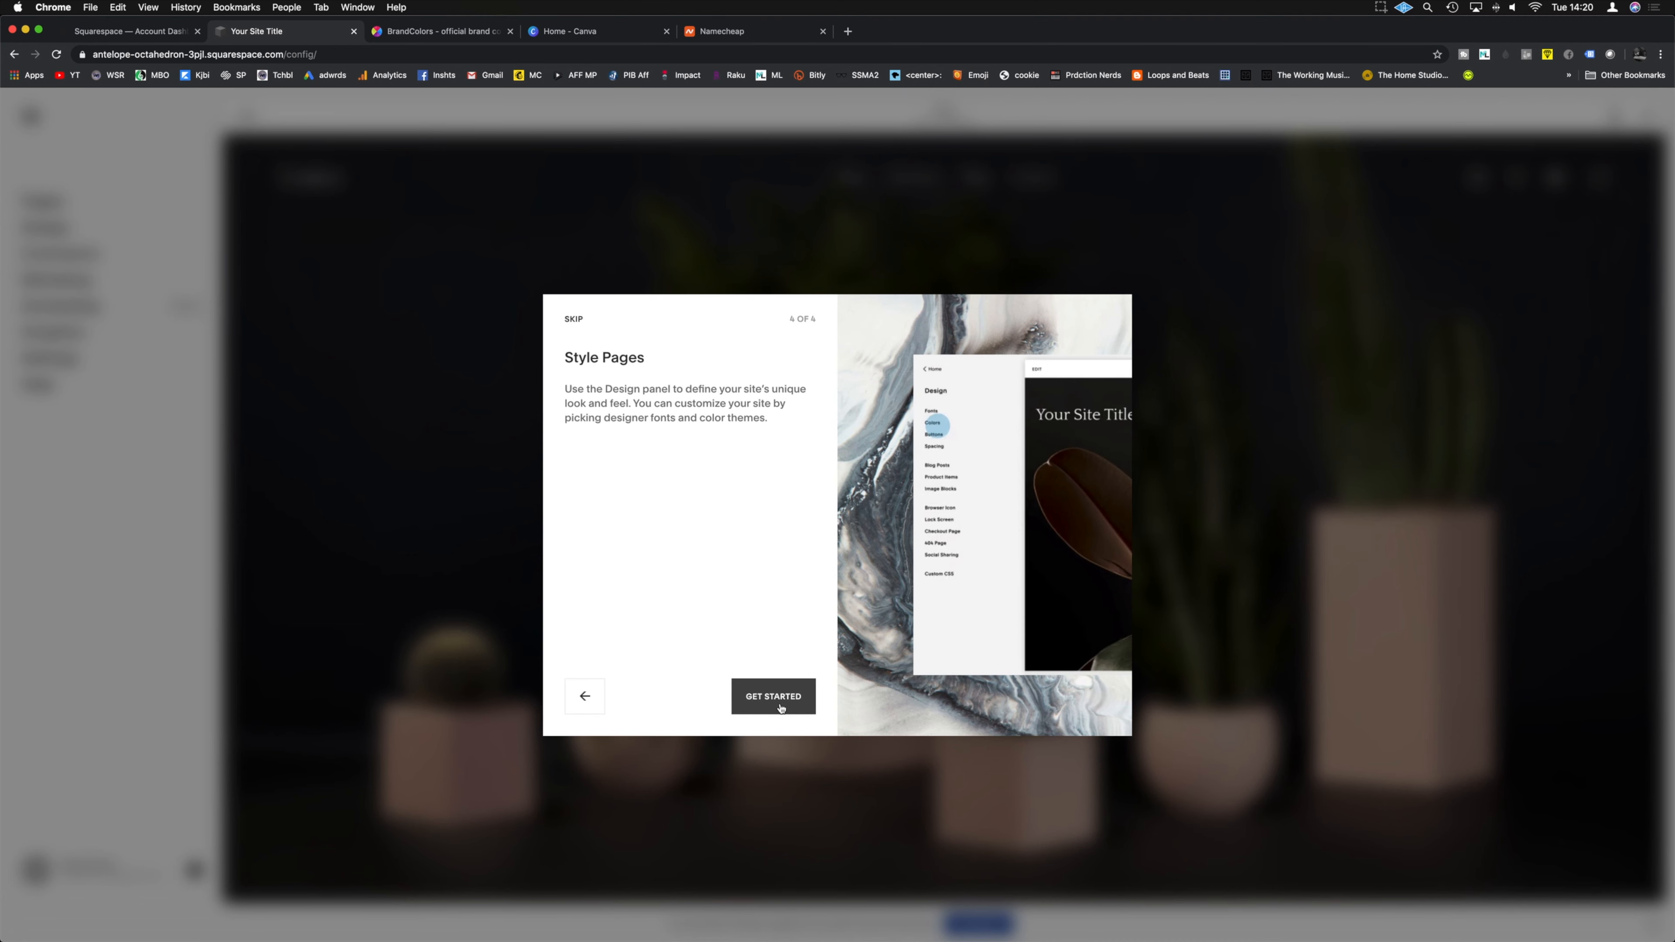
click(780, 706)
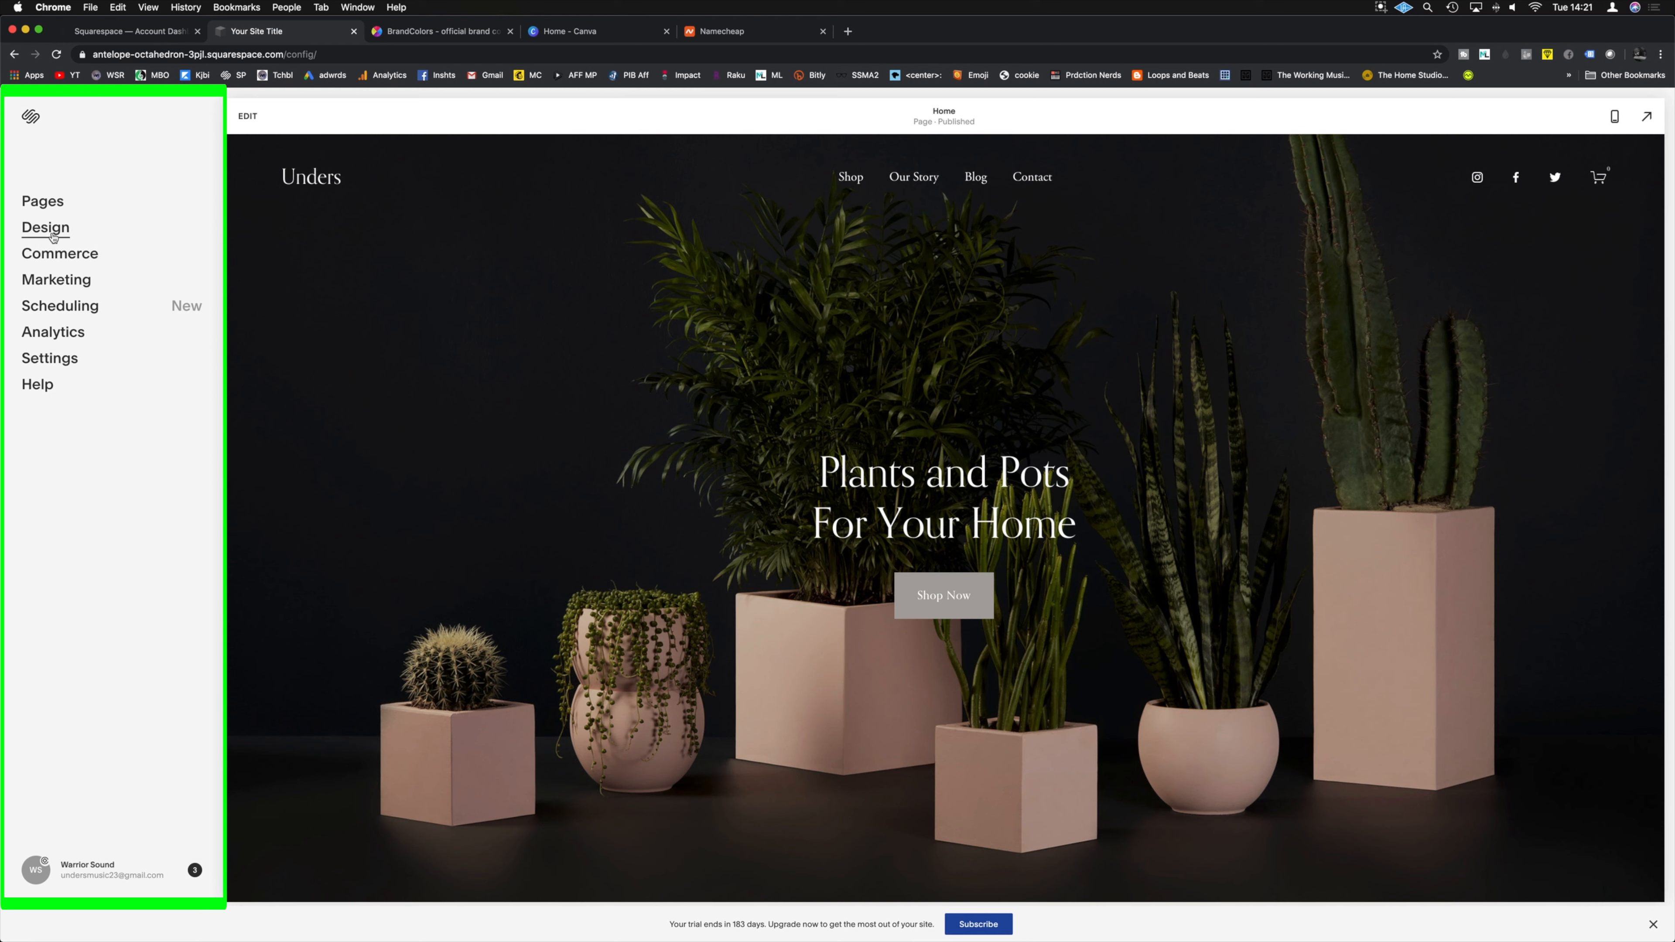
Step: Move Shop below Our Story and back to first, then open Shop's page settings
click(33, 201)
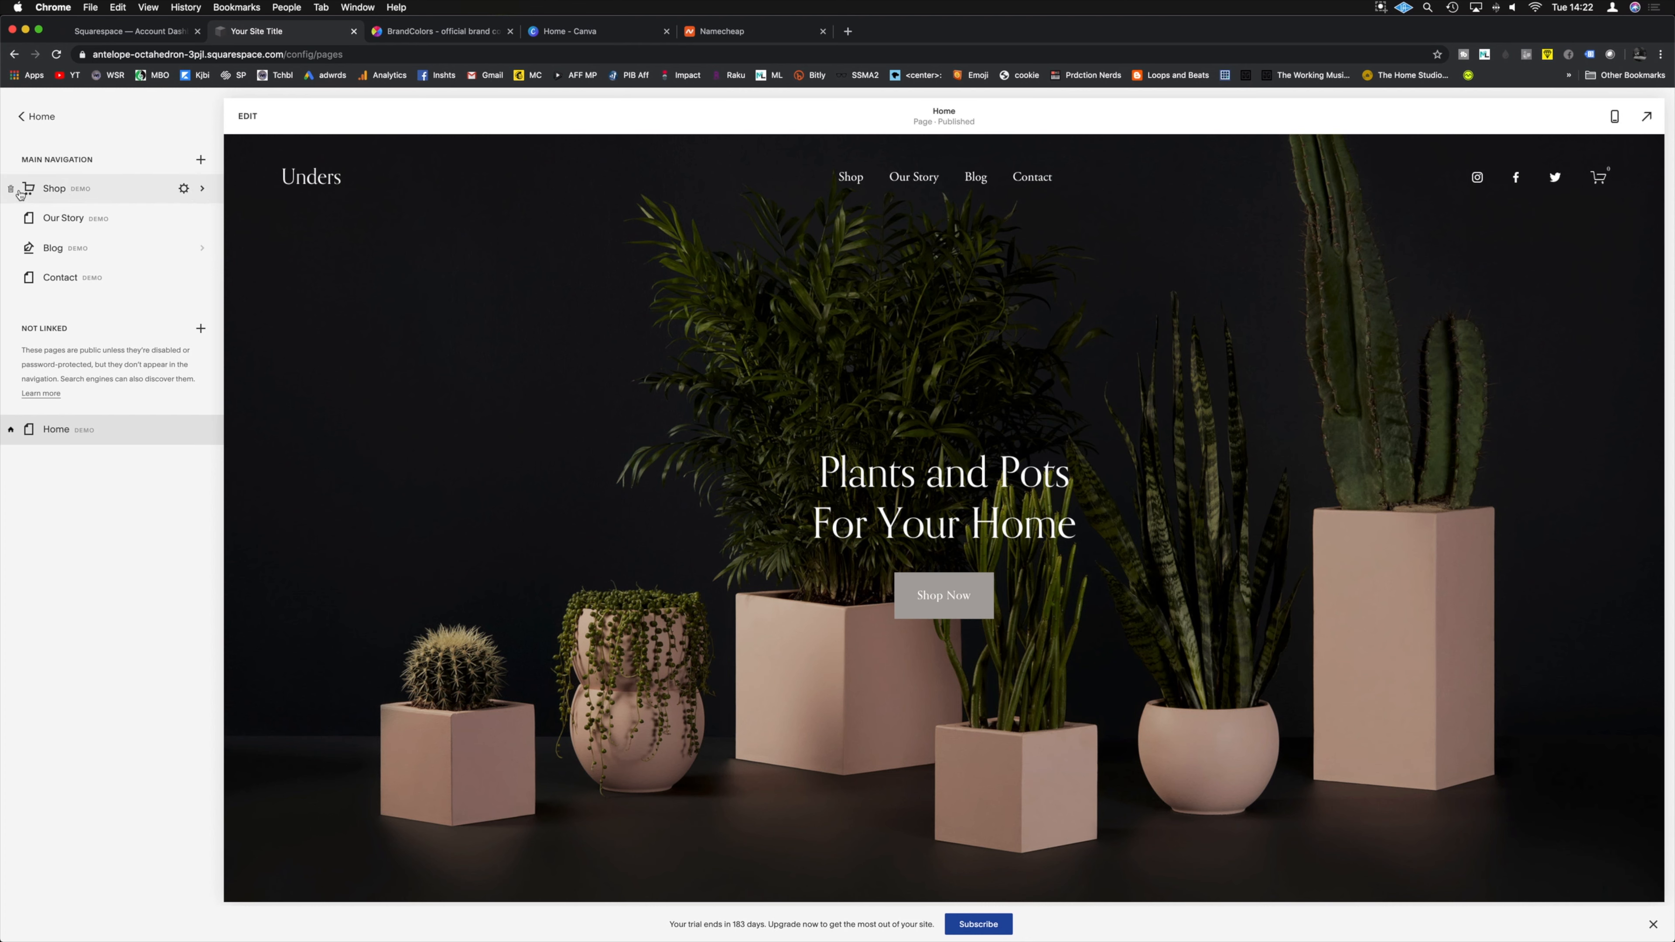
drag(111, 200, 115, 231)
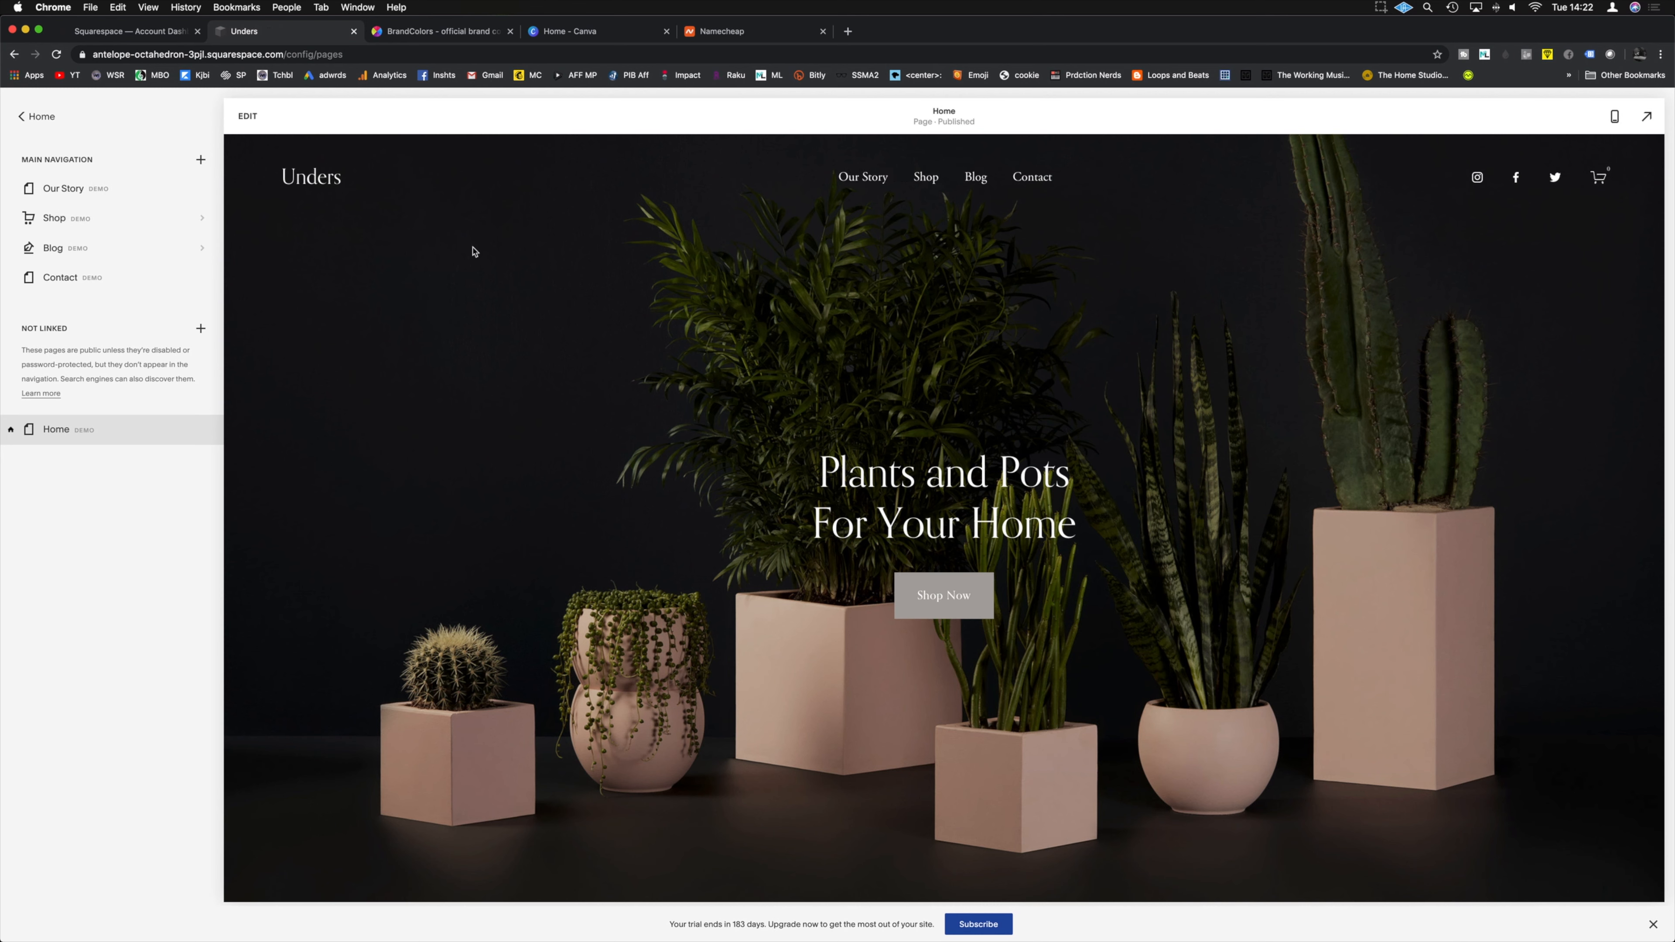
drag(112, 218, 115, 196)
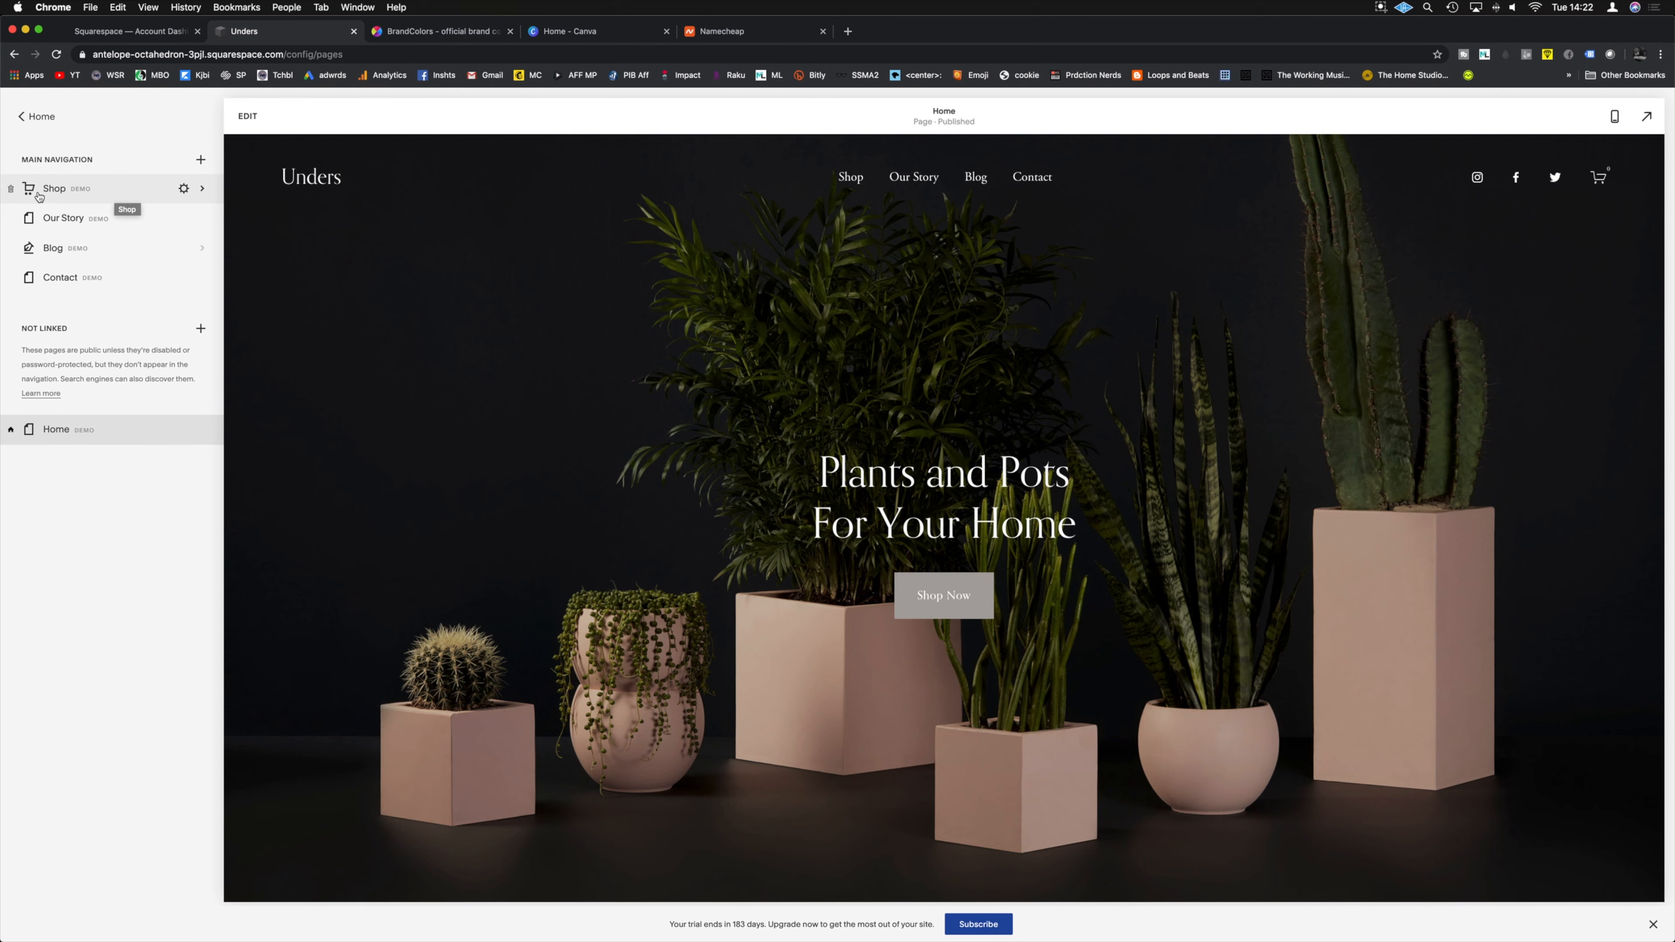
click(184, 189)
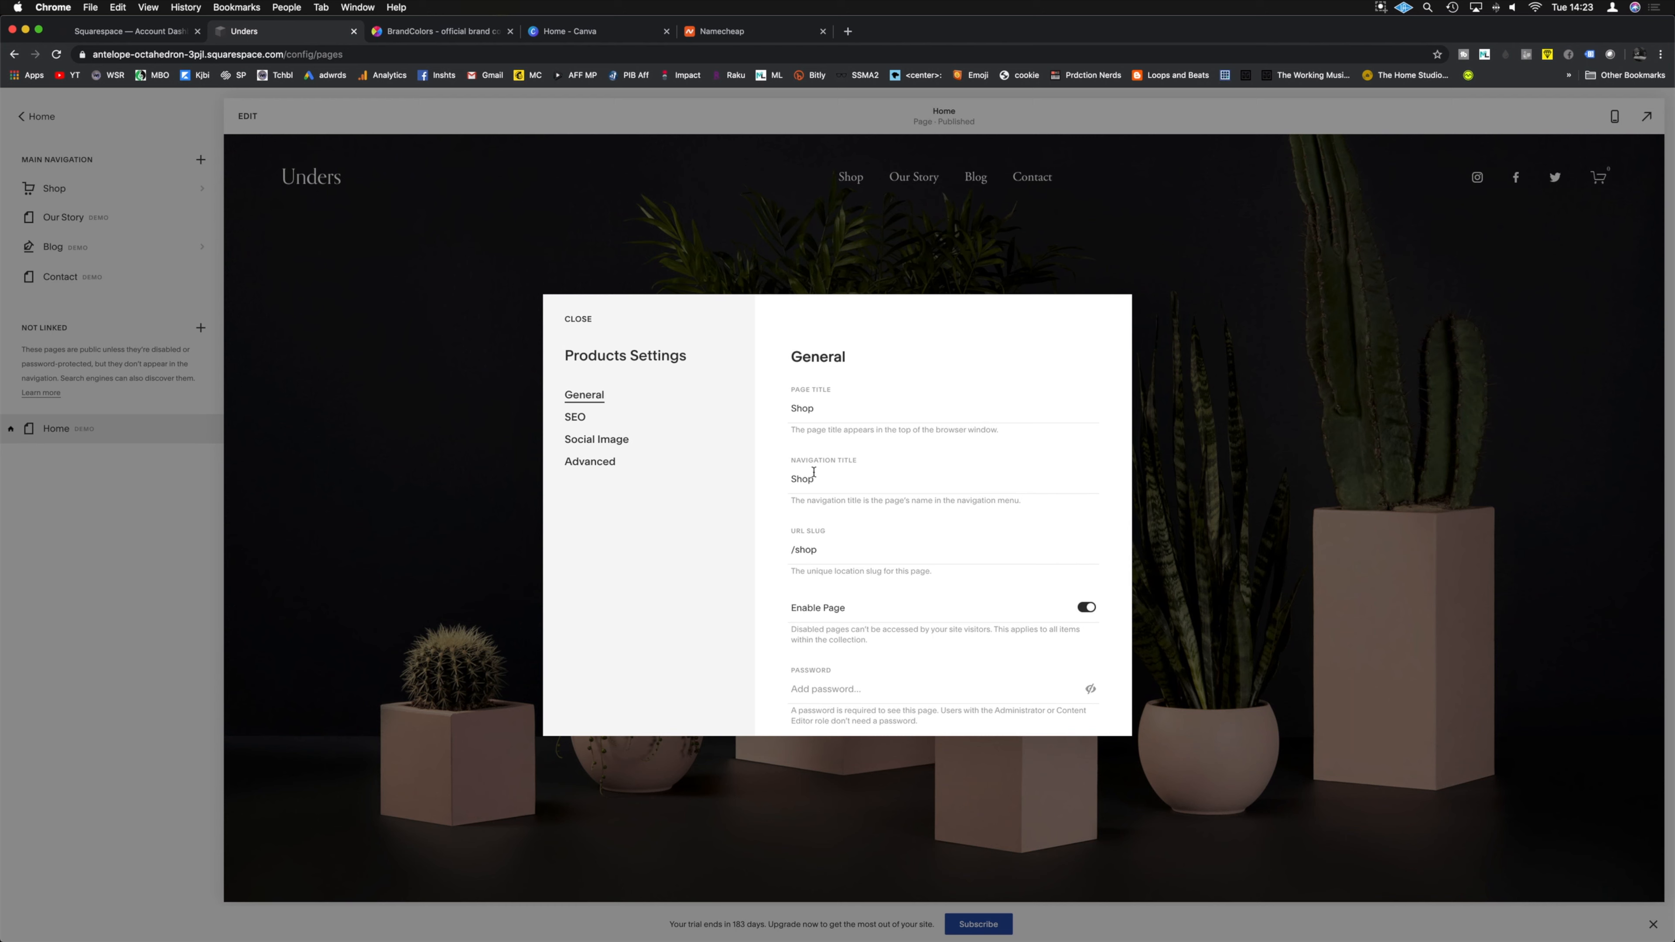
Step: Scroll through the Shop page's General settings without changing anything
scroll(836, 547, down, 3)
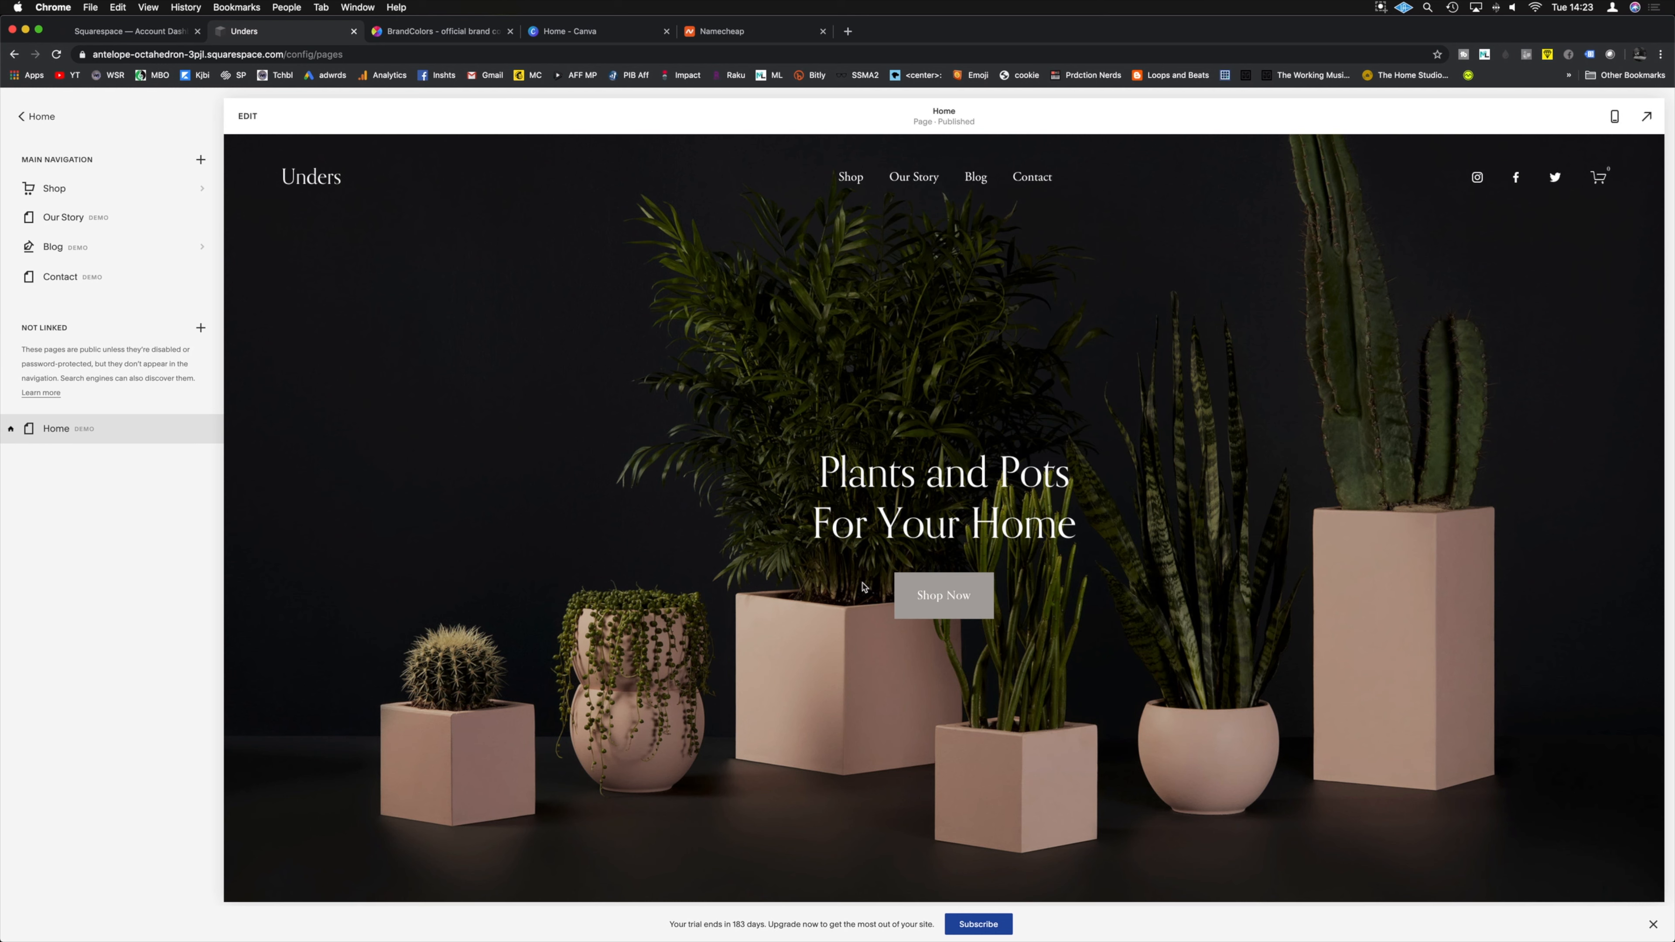
click(950, 600)
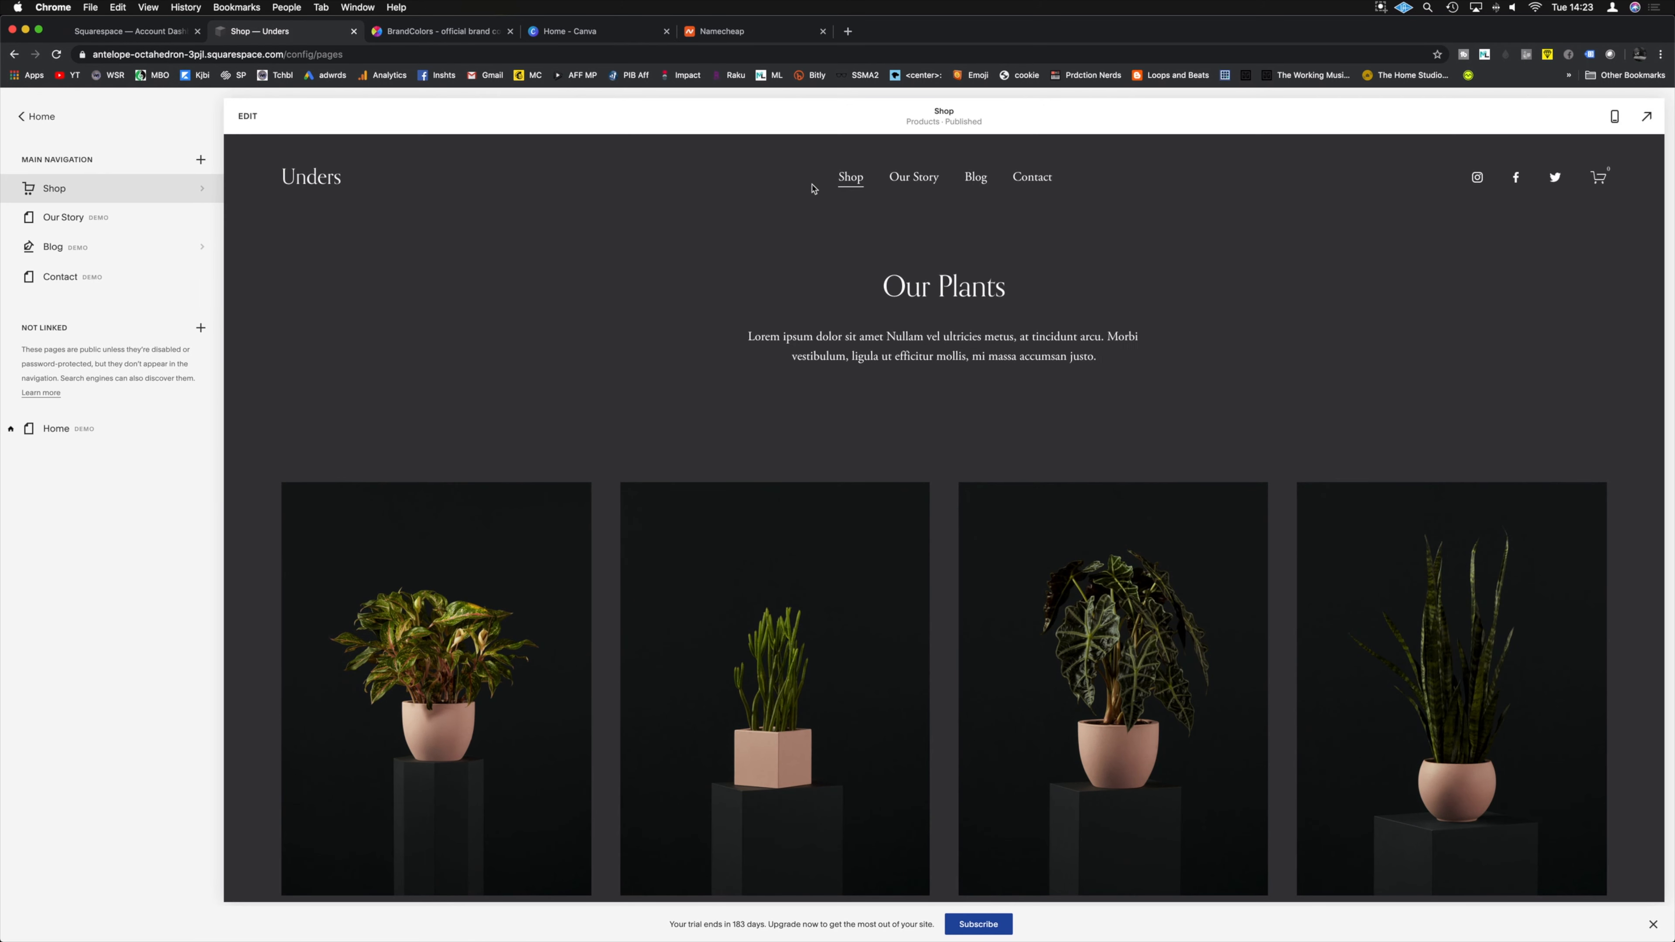
scroll(928, 272, down, 10)
click(914, 177)
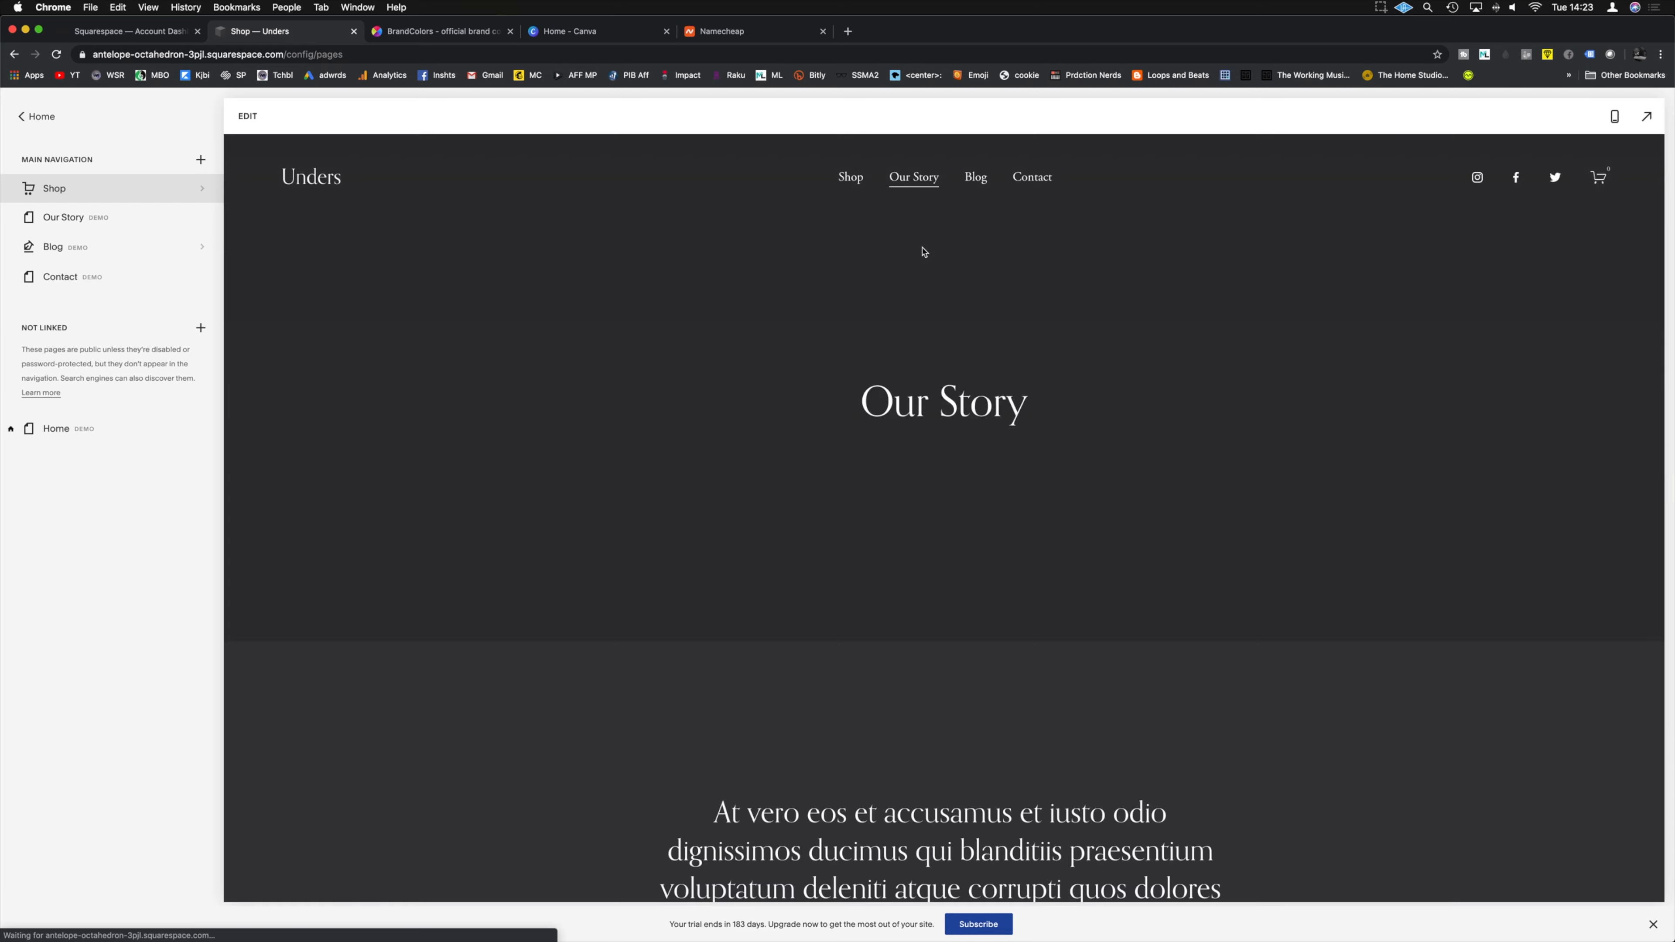
click(975, 177)
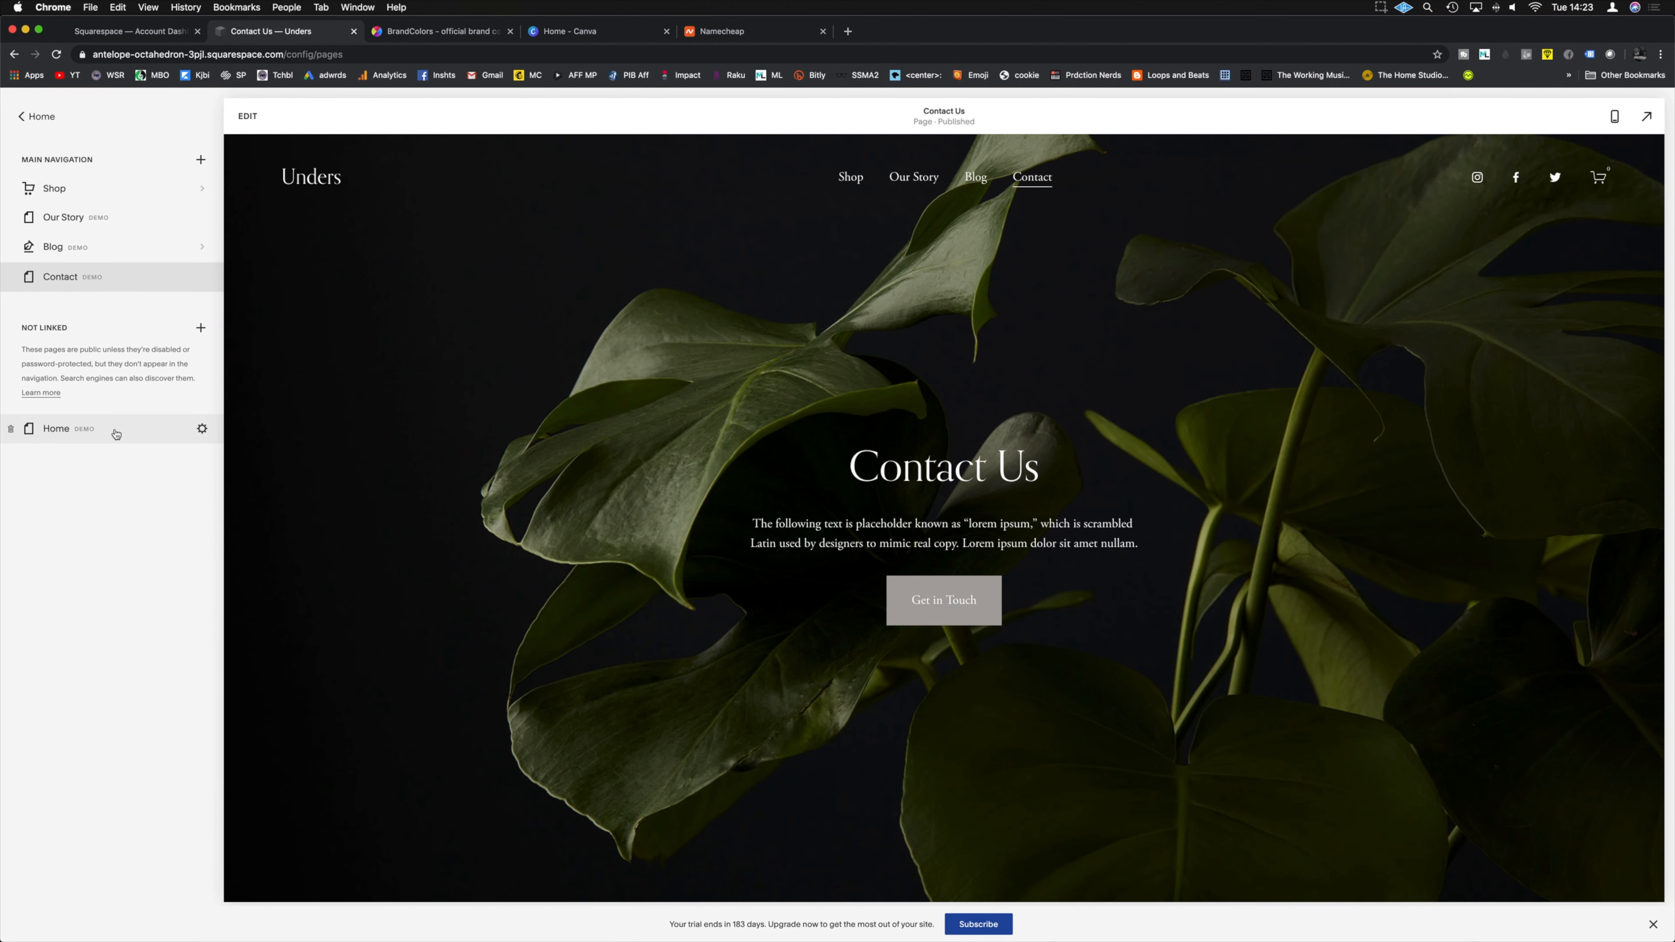
click(116, 433)
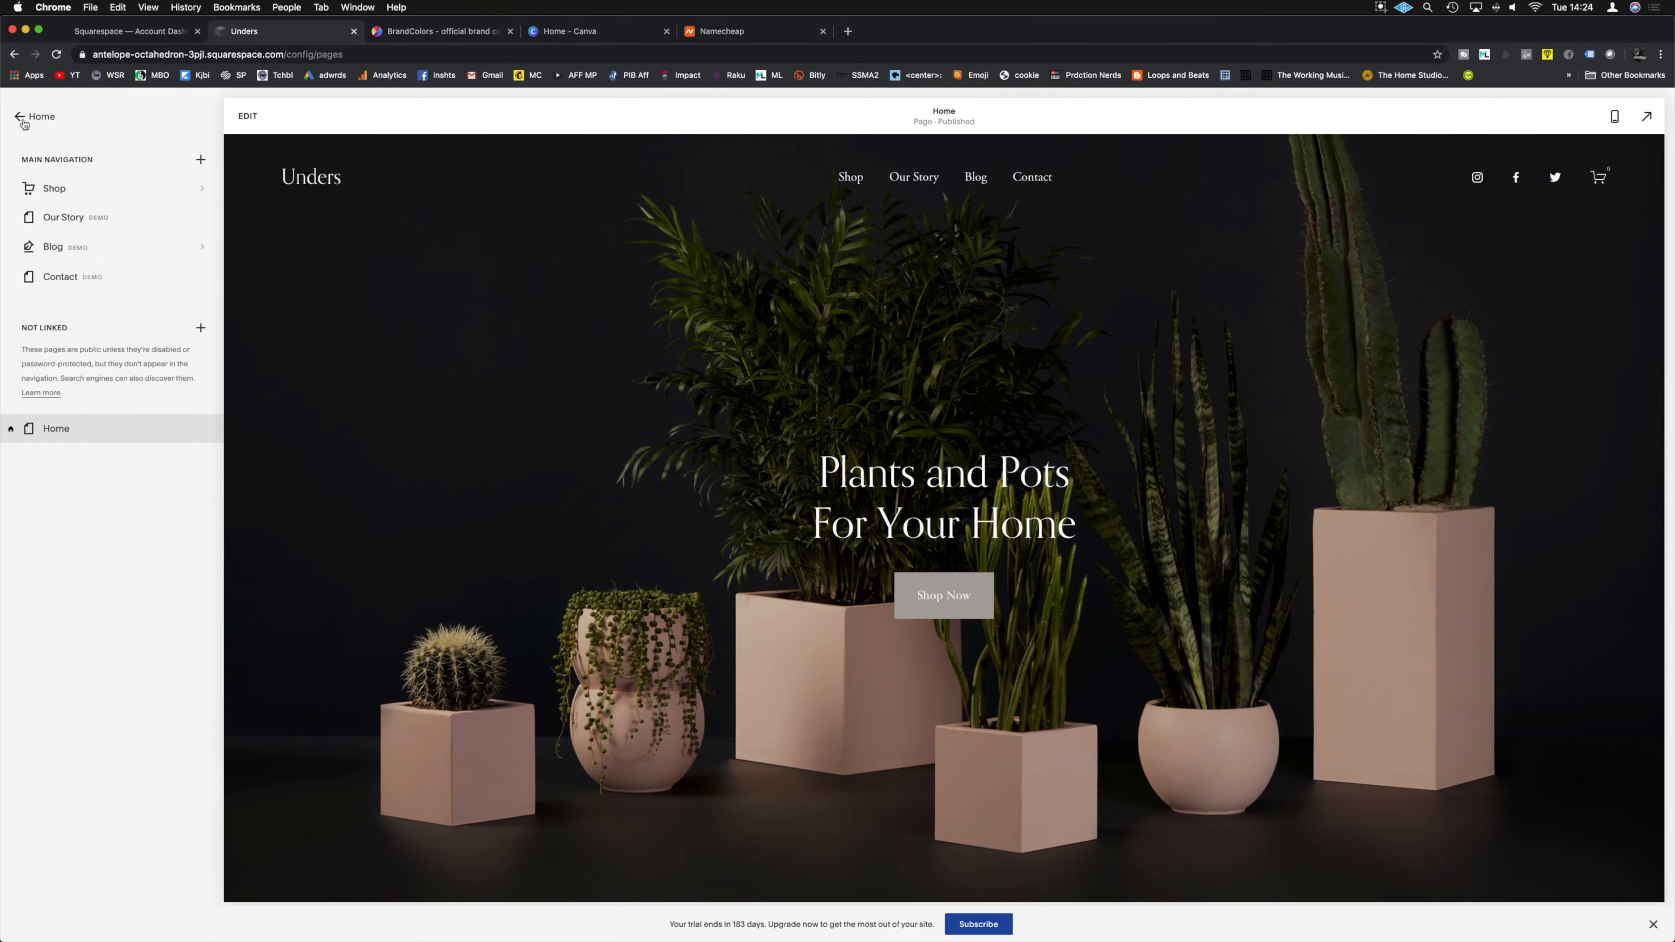
Step: Return to the main menu, open Design settings, then switch to the BrandColors tab
click(23, 122)
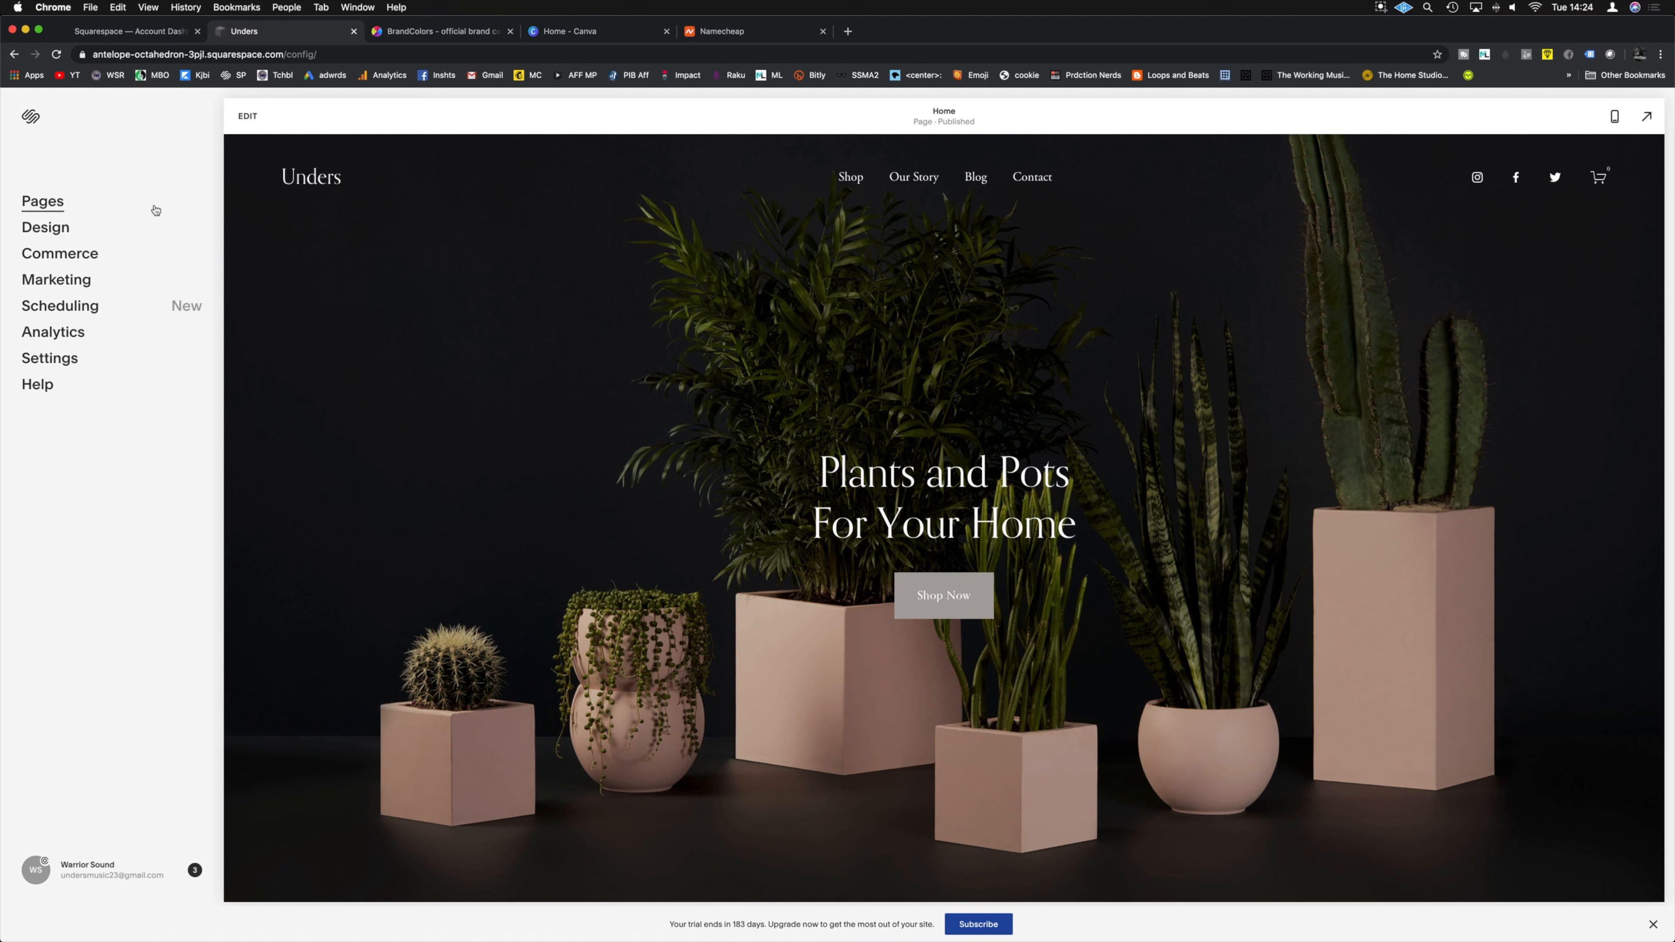
click(62, 234)
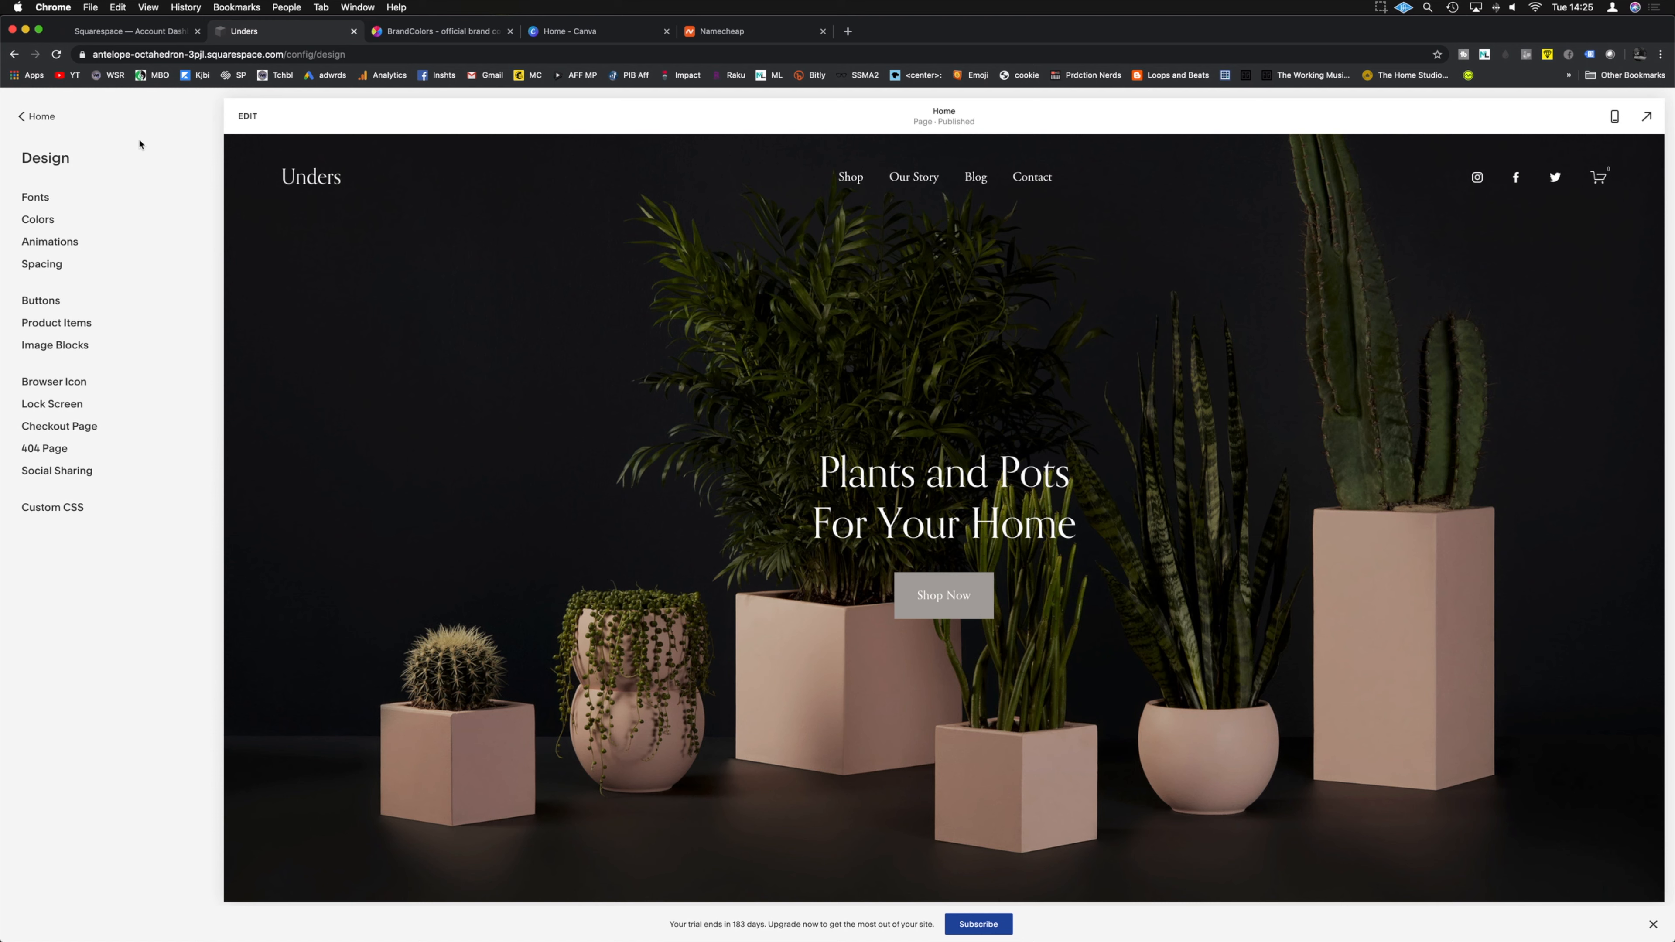
click(426, 32)
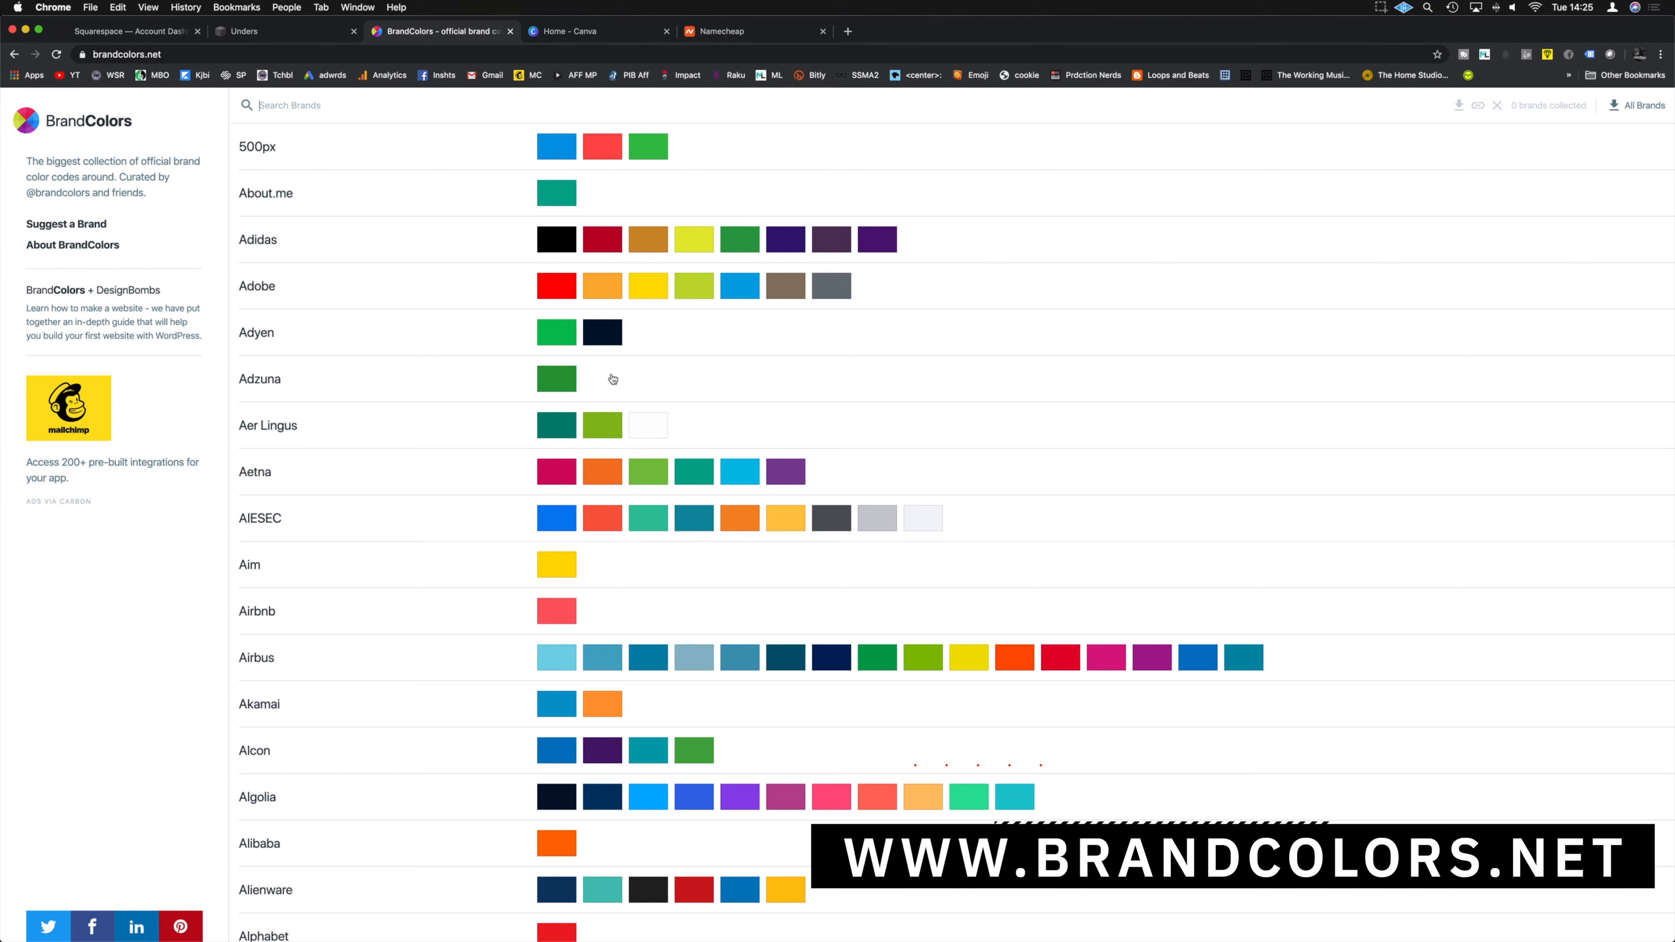
Step: Look up Facebook's brand colour #3b5998 on BrandColors, then close that tab
scroll(659, 627, down, 20)
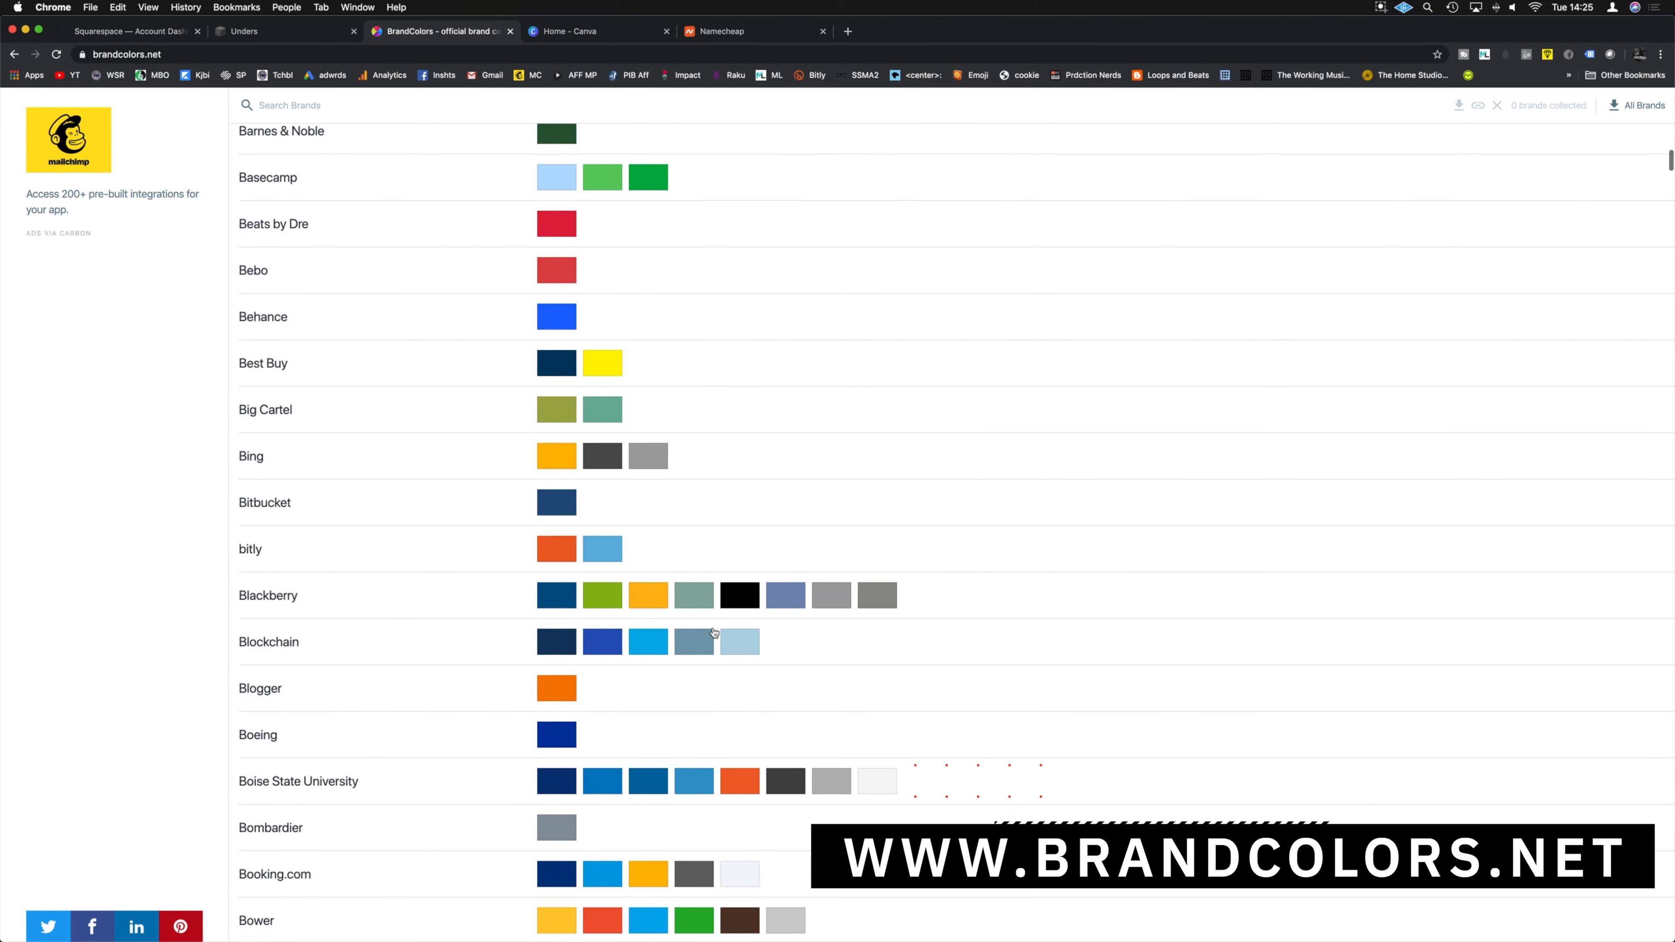
scroll(712, 634, up, 20)
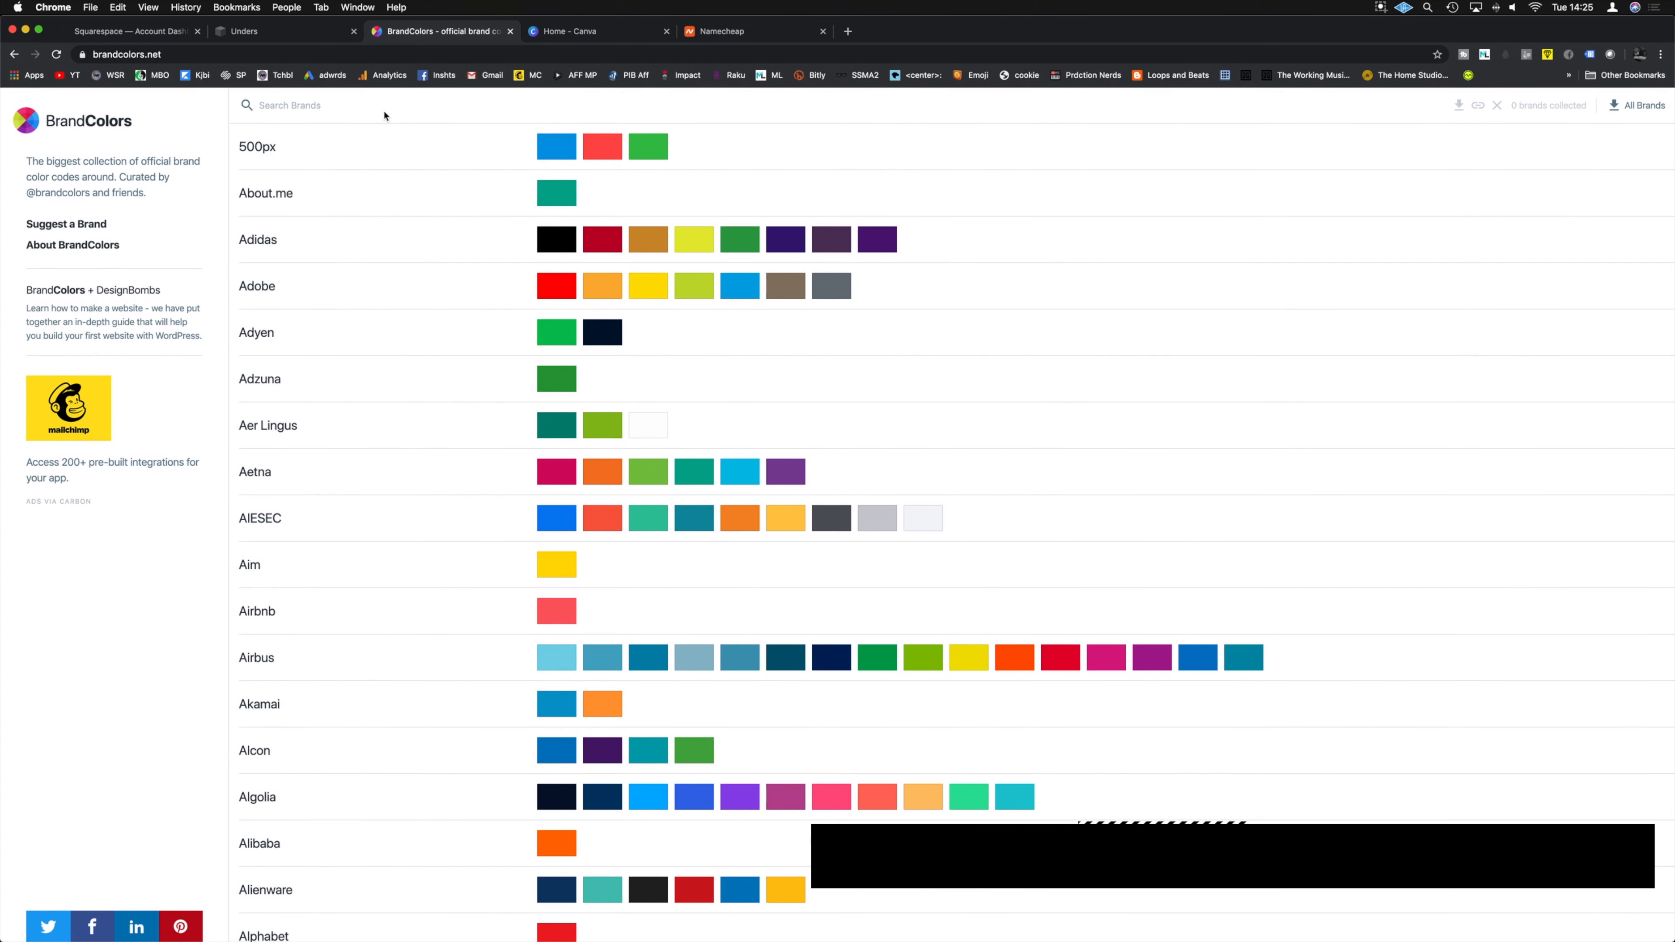
click(305, 107)
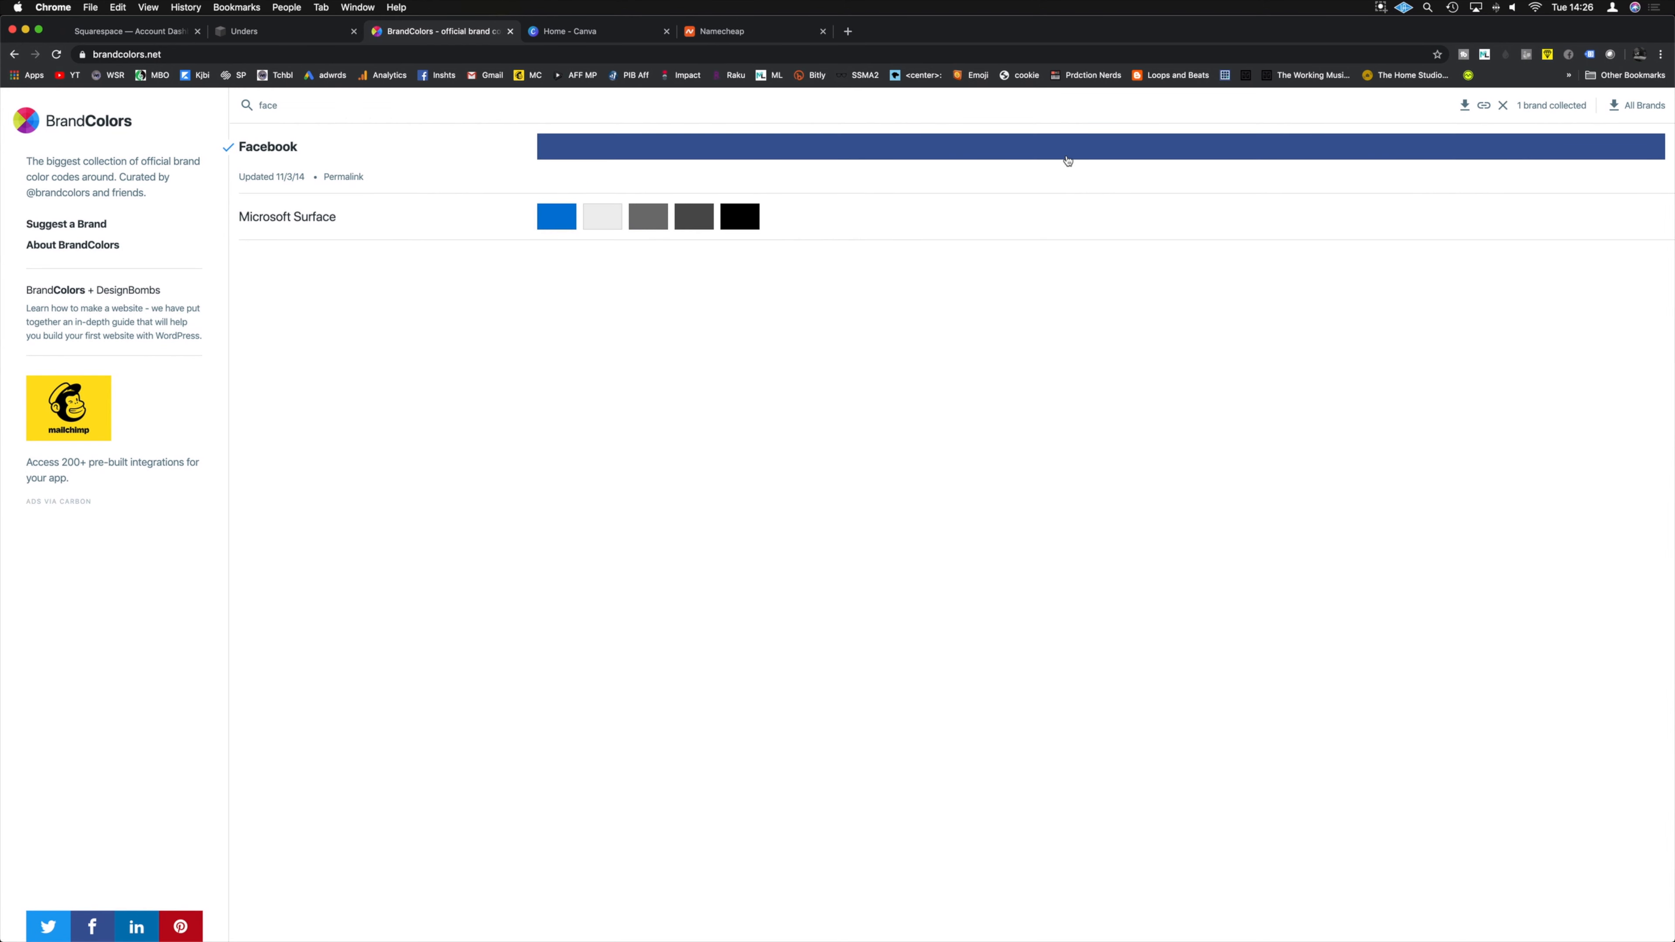
mouse_move(1070, 152)
click(1084, 176)
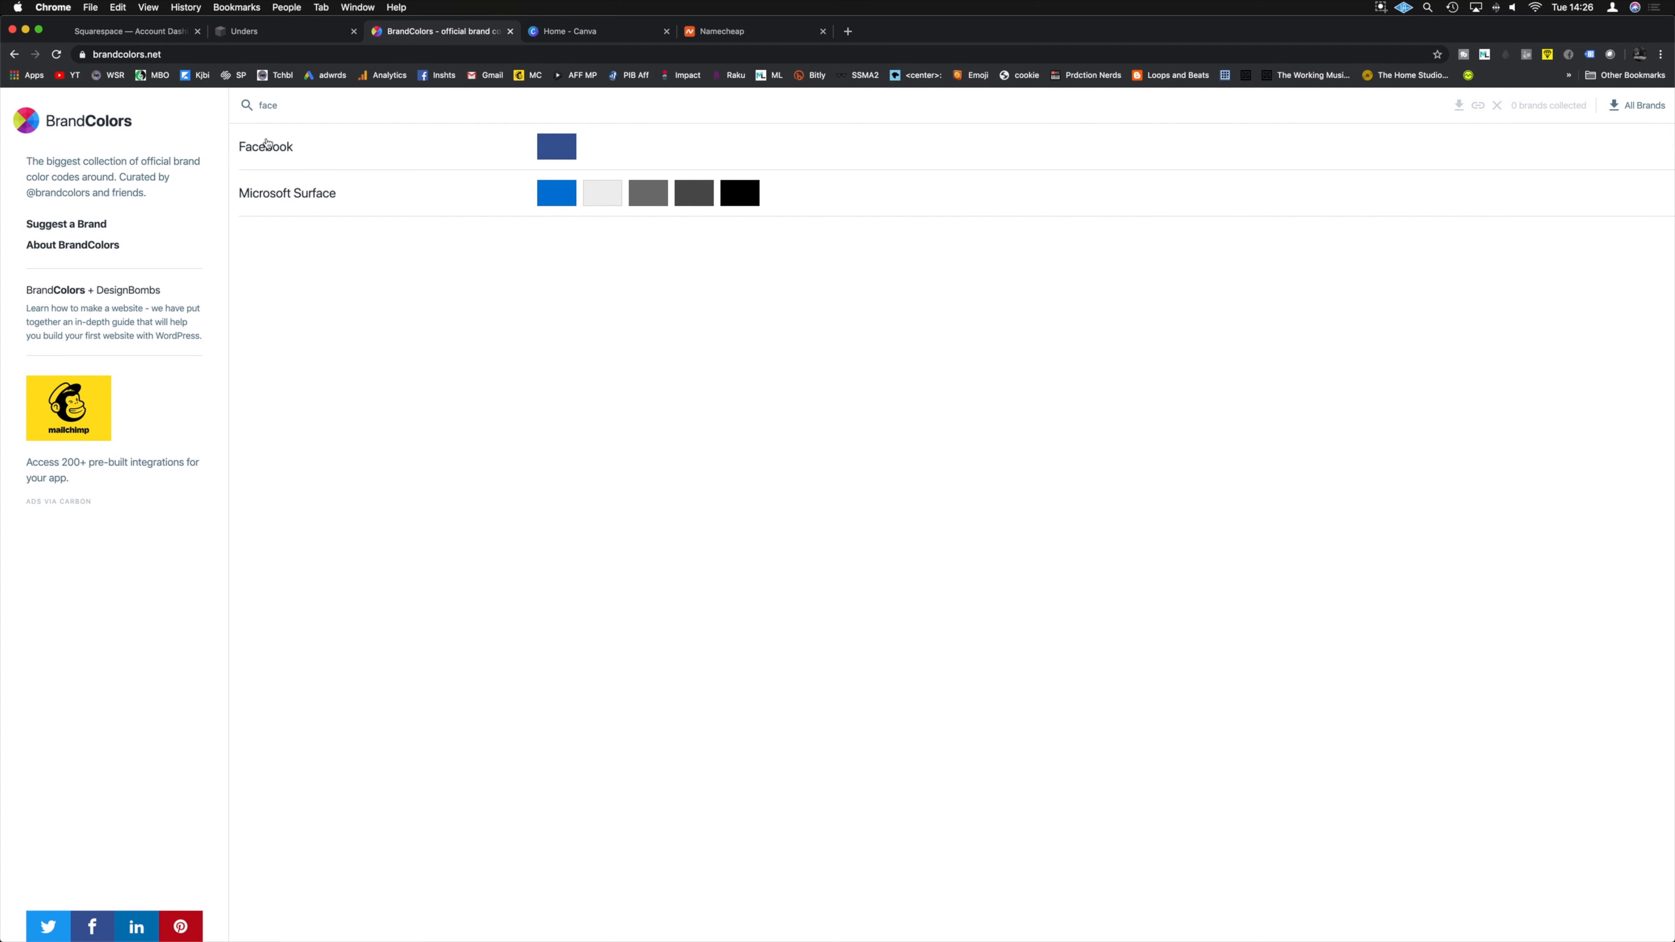
click(531, 145)
click(268, 147)
mouse_move(923, 920)
key(super+w)
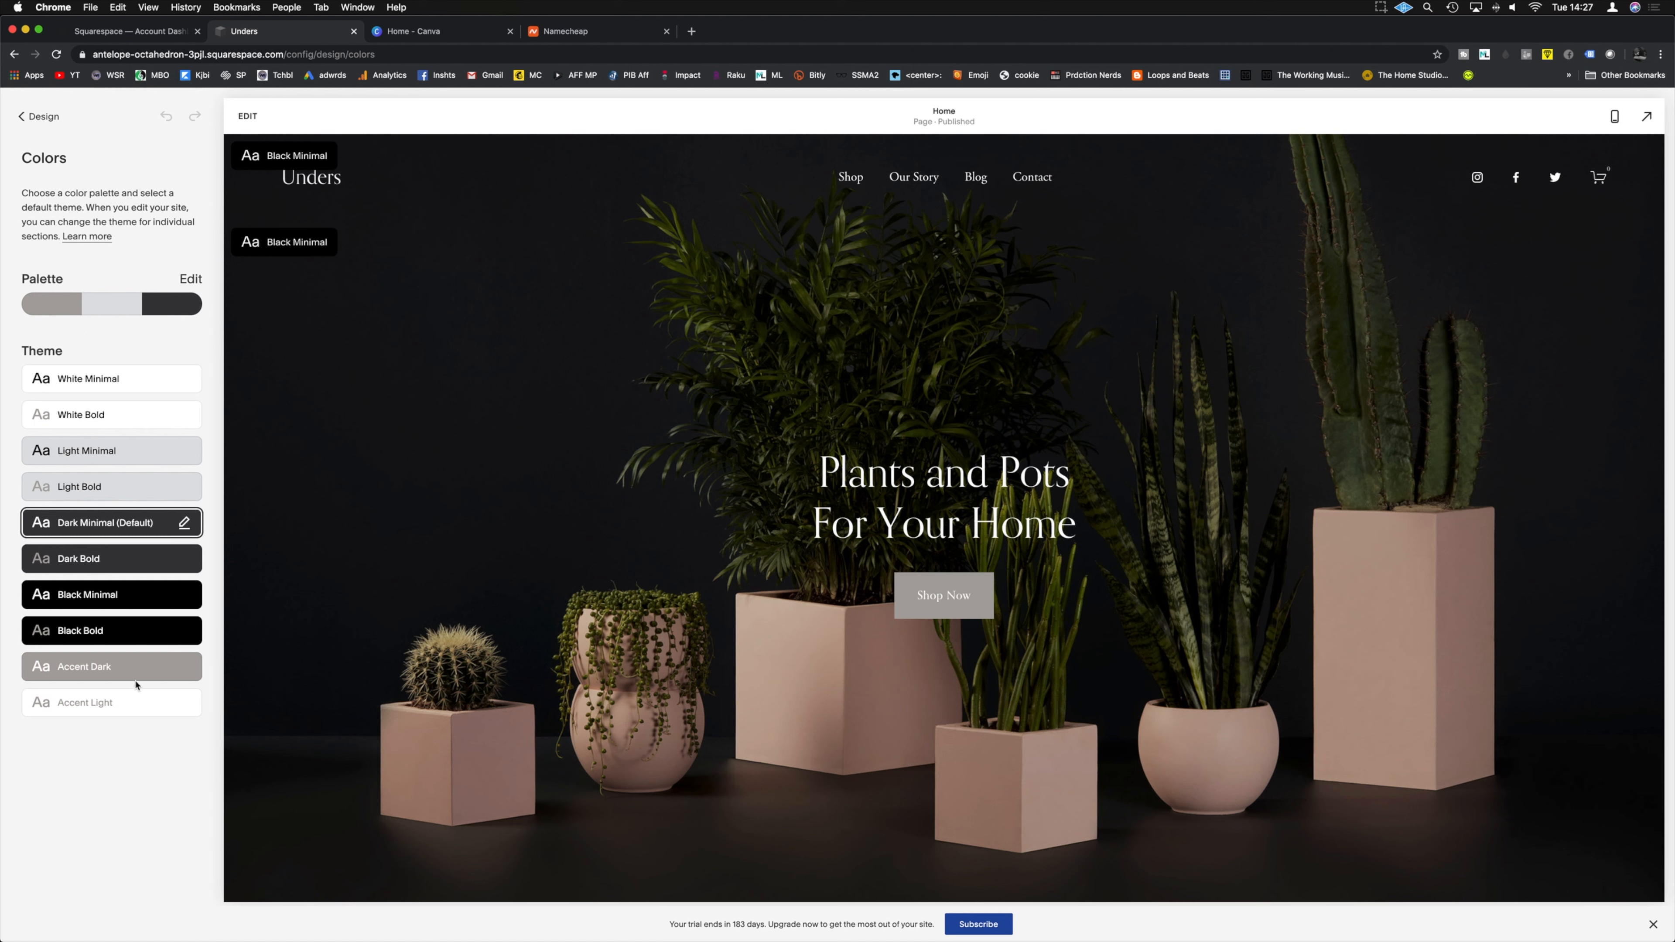
Step: Make Accent Dark the default colour theme
click(132, 667)
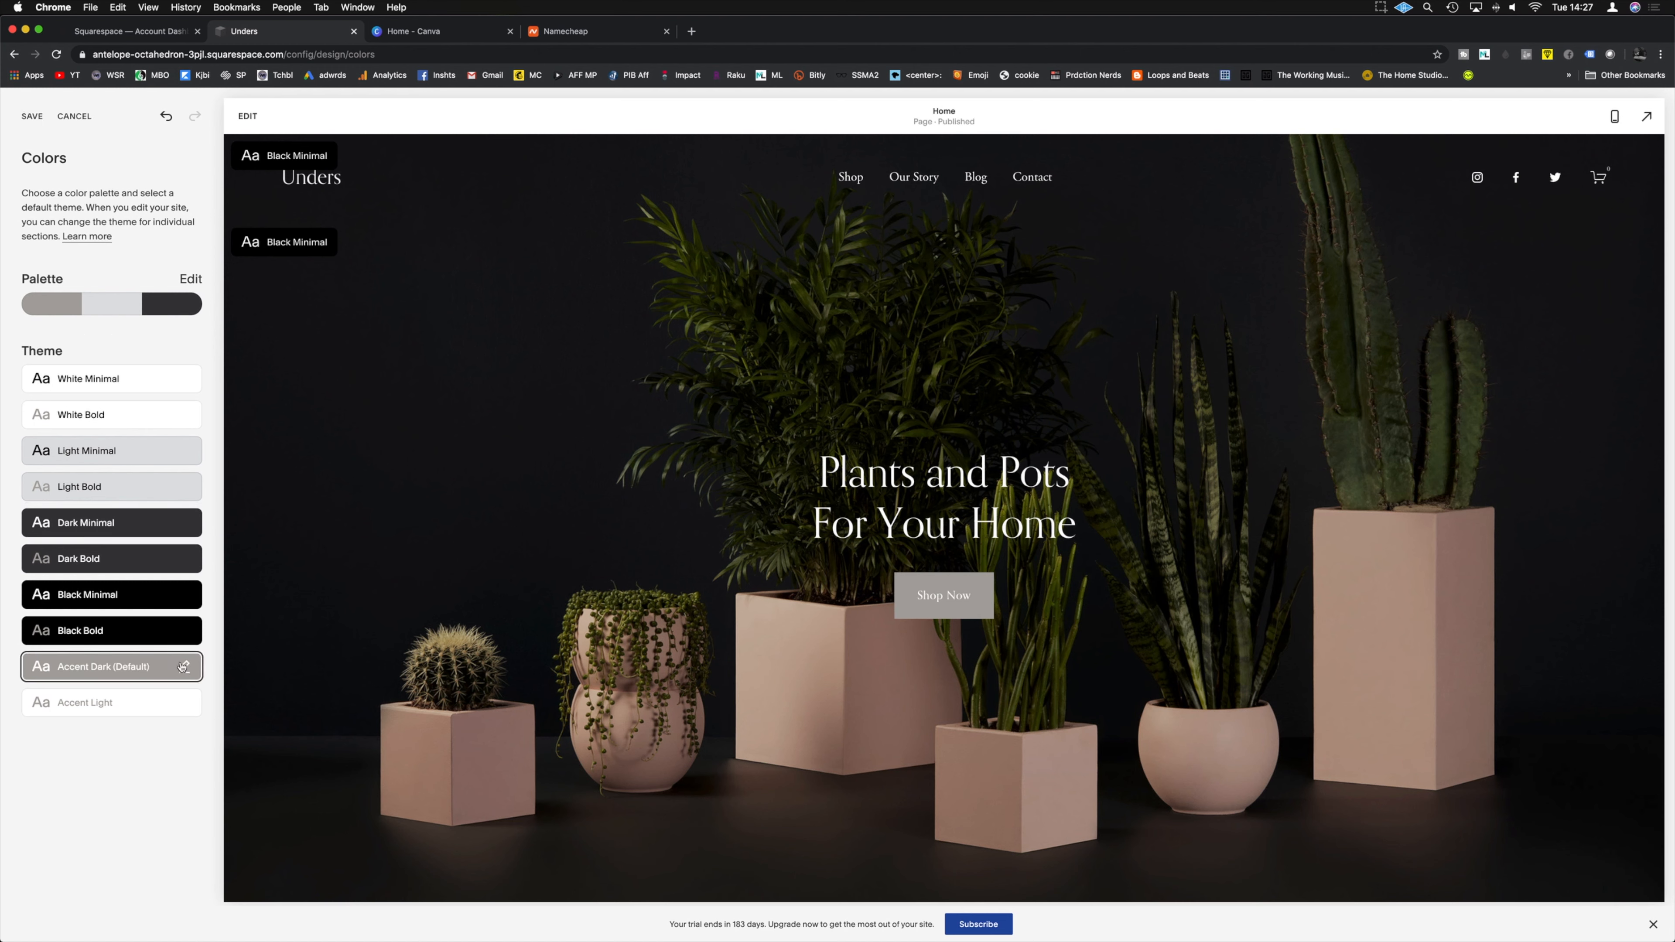
click(182, 631)
click(24, 115)
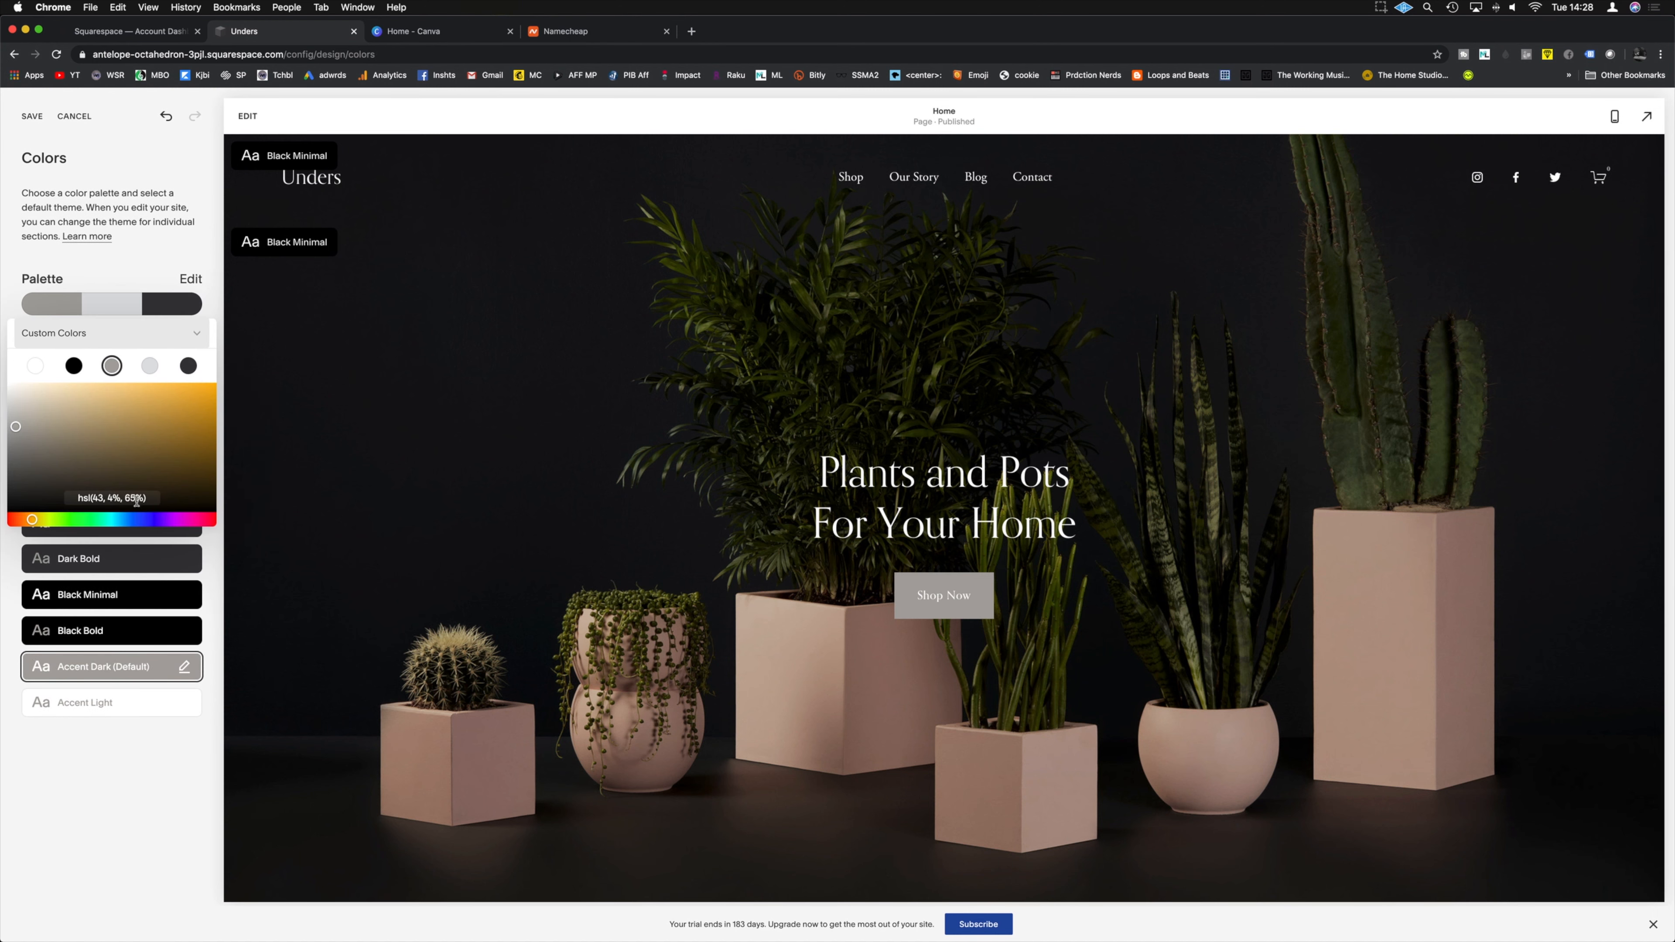
Step: Change the palette colour to #1ED760 from the branding notes, turning Shop Now green
click(150, 499)
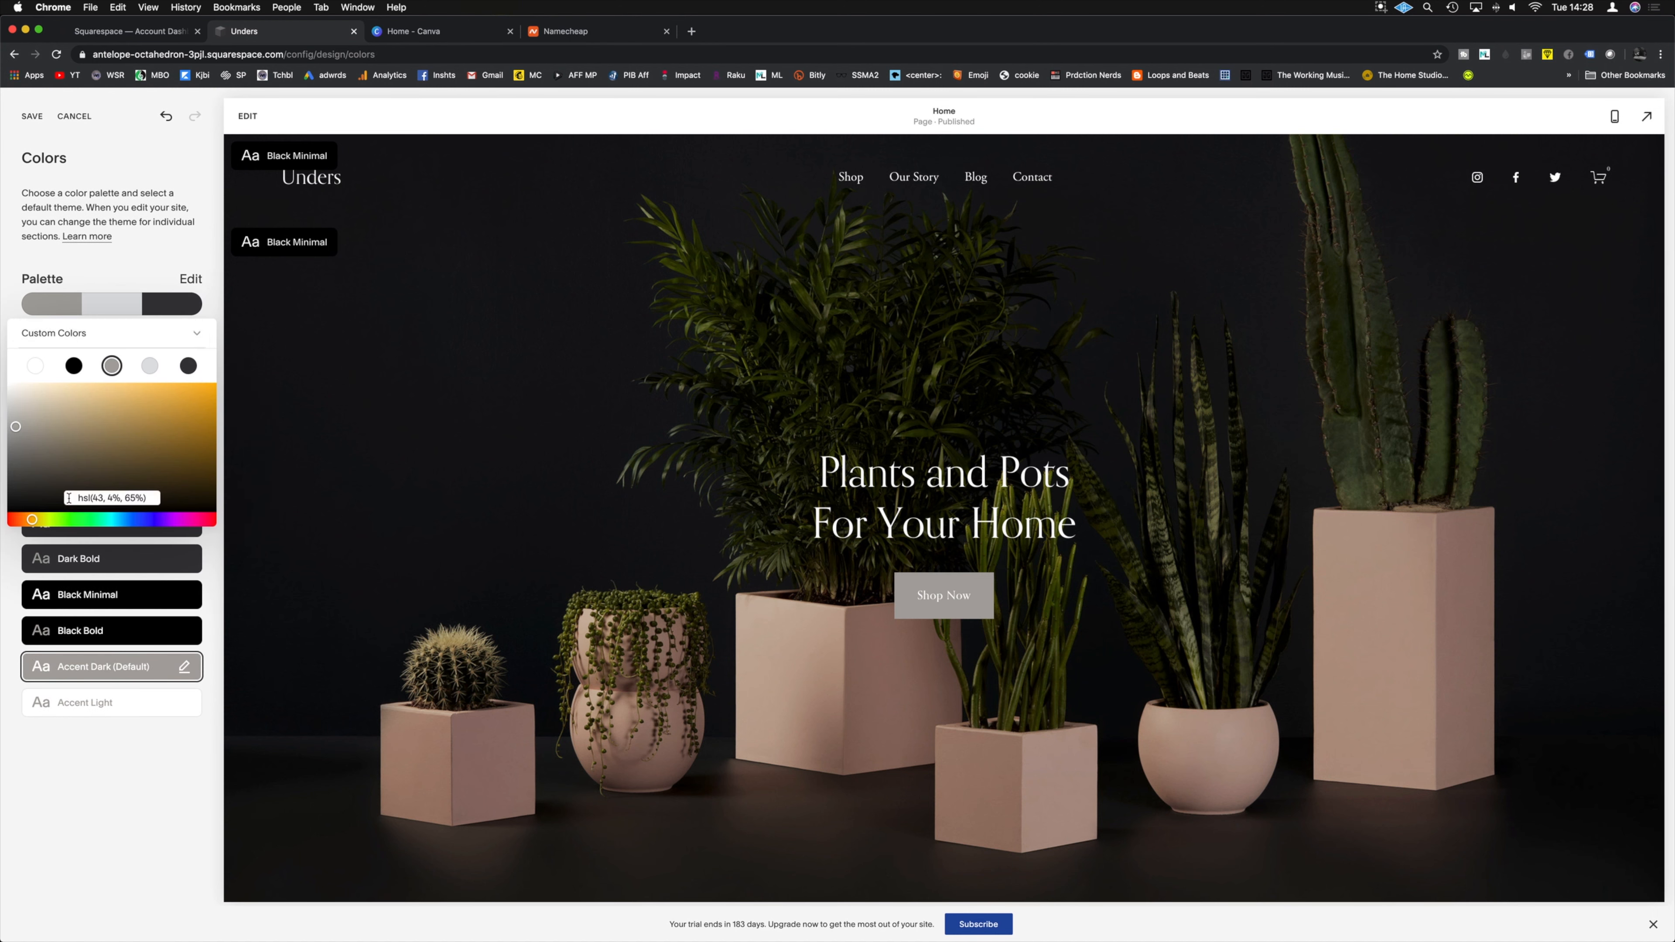
drag(73, 498, 145, 495)
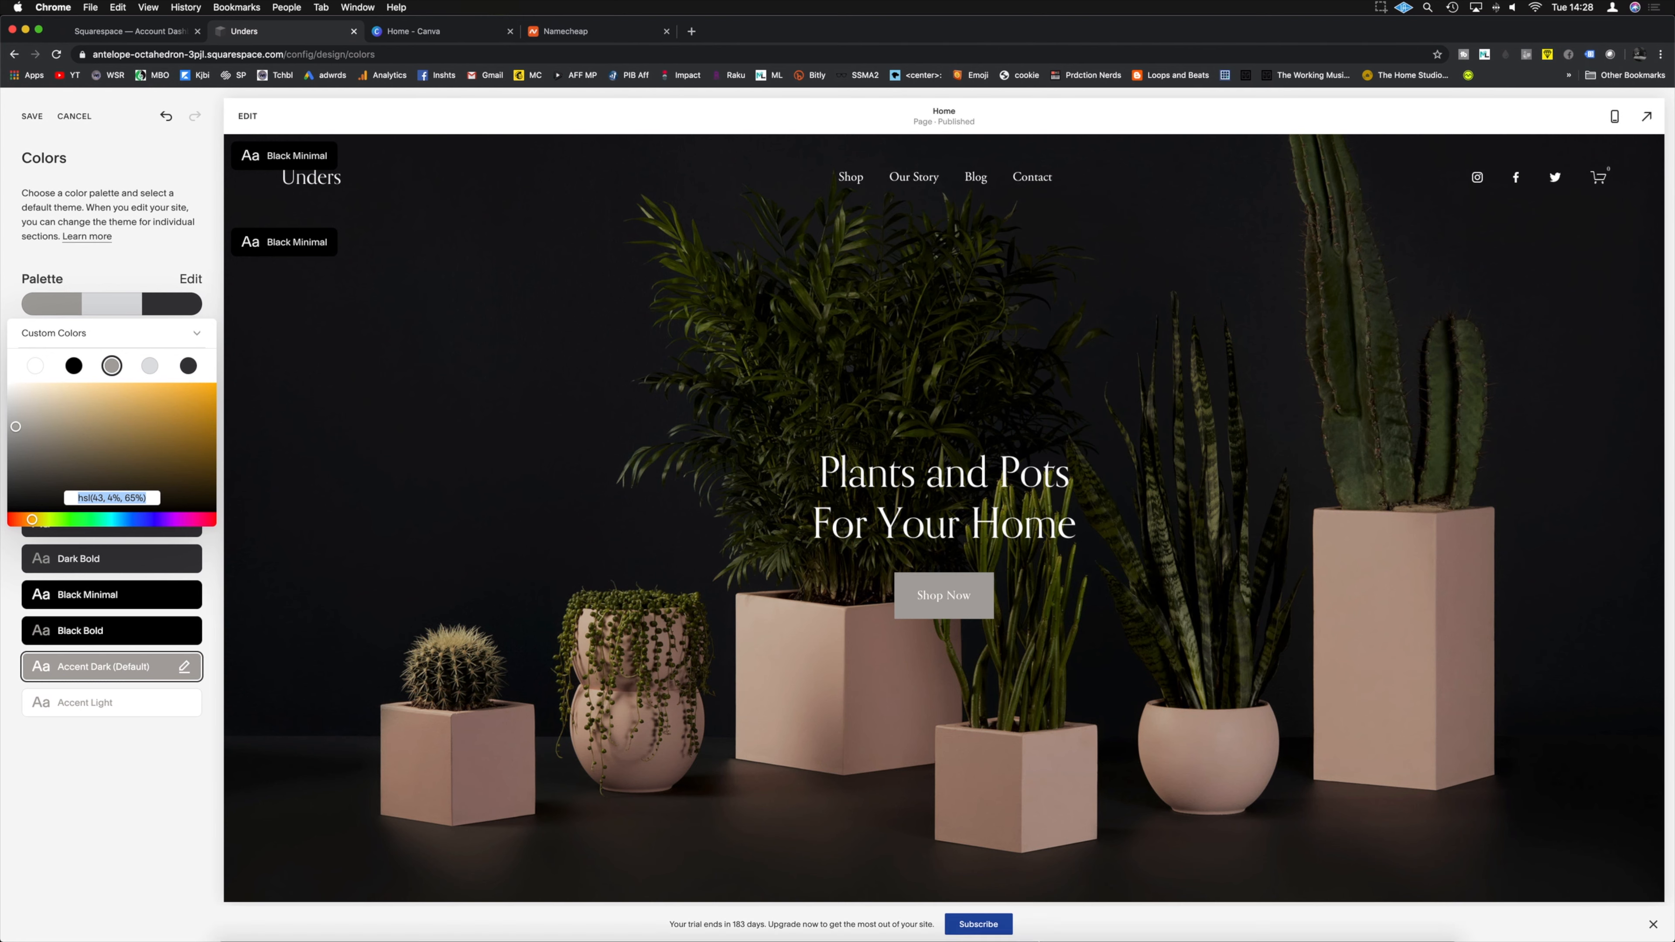
click(995, 922)
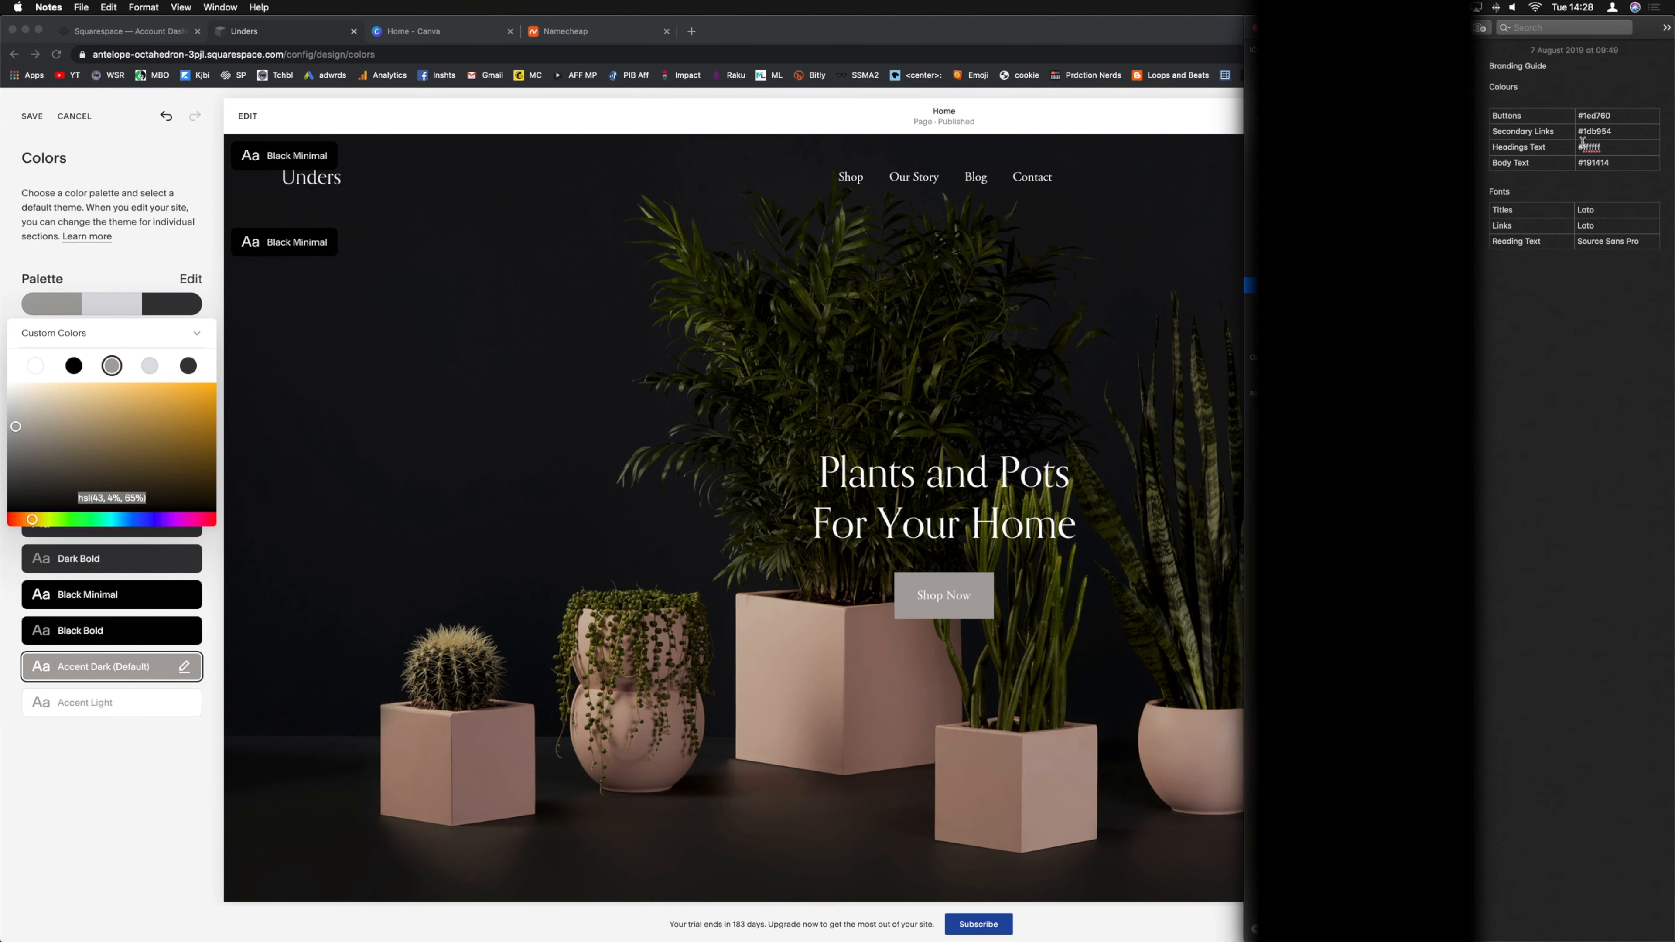
double_click(1578, 116)
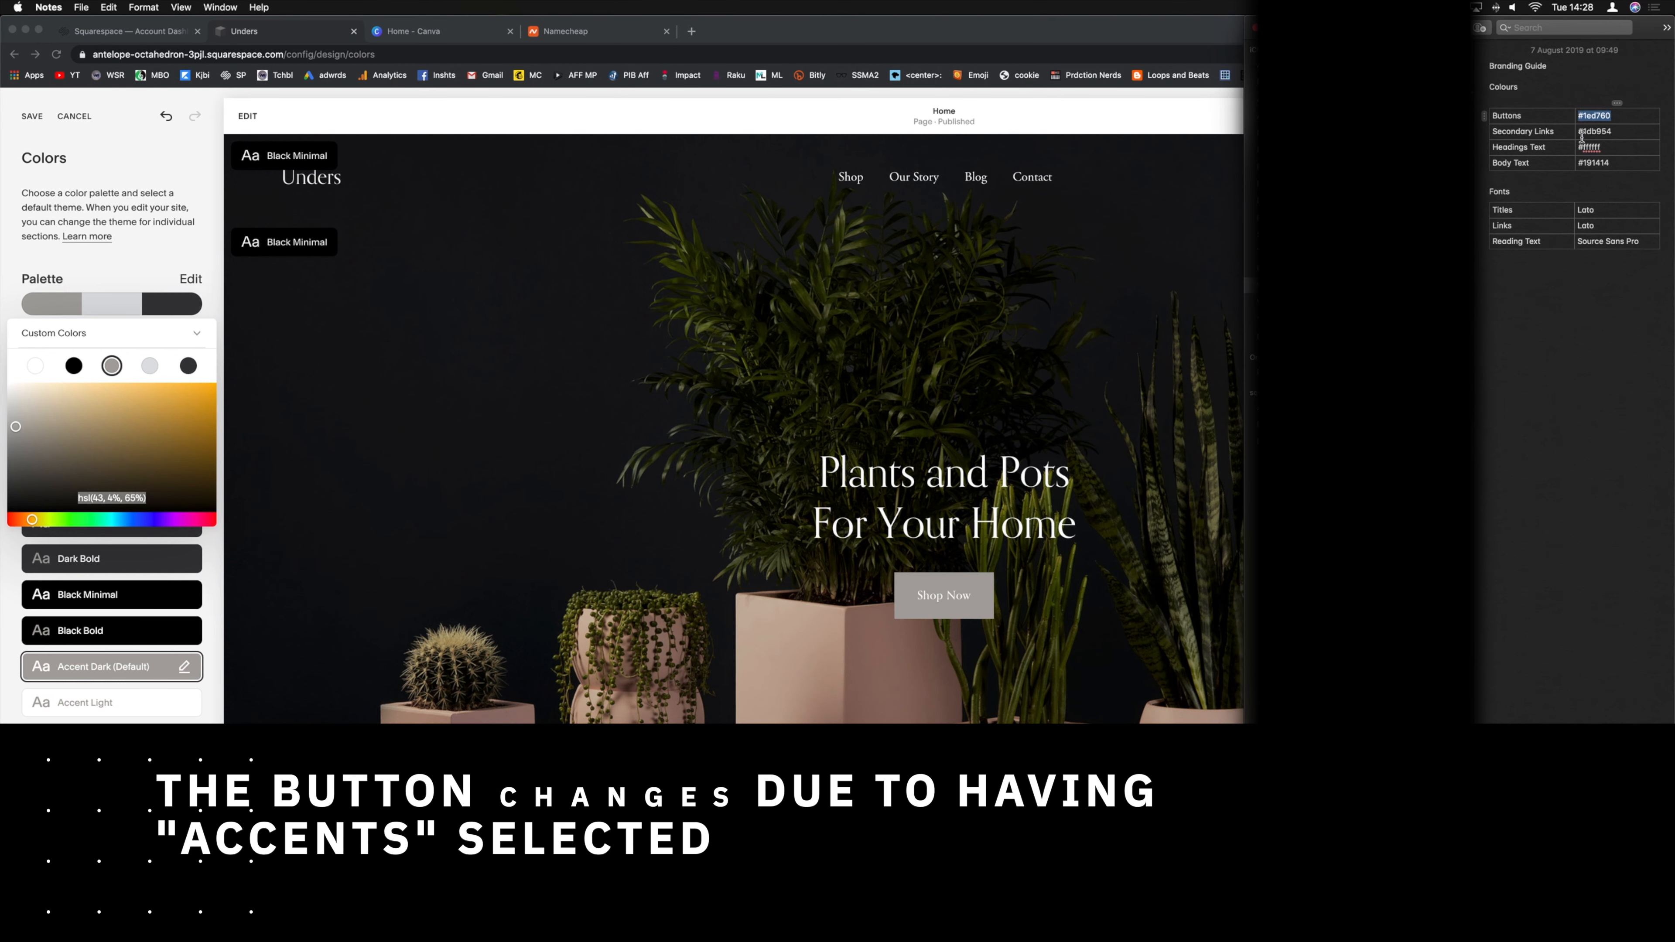
click(120, 496)
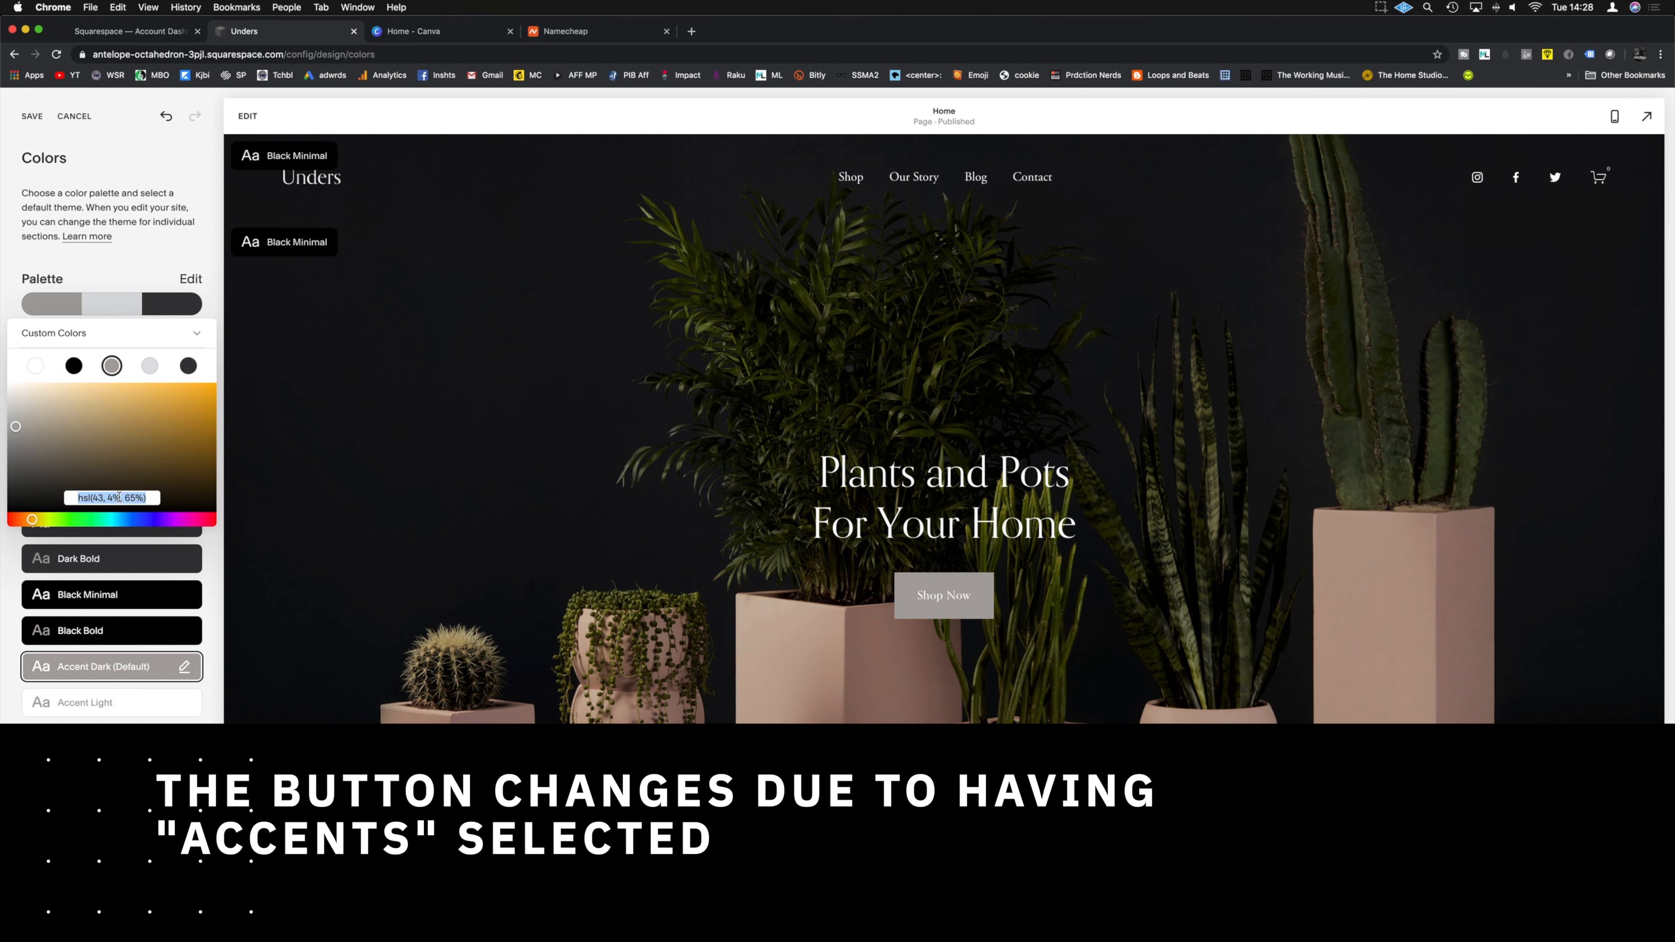
key(super+v)
key(Return)
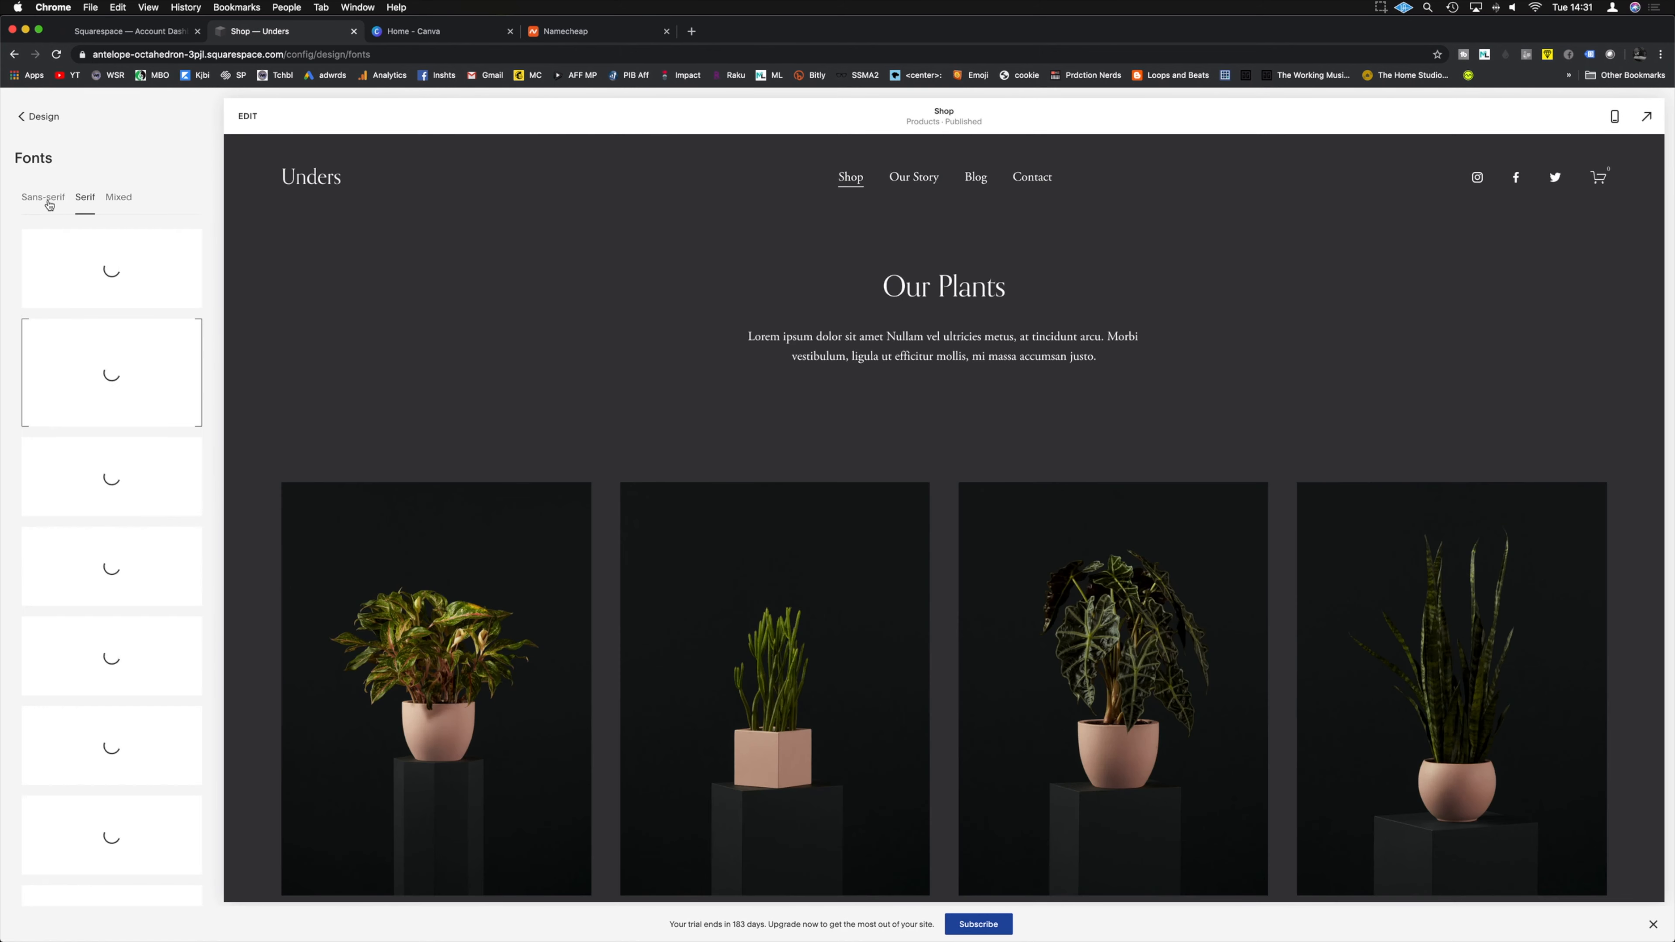
Step: Compare the sans-serif, mixed and serif font options, then save Aktiv as the site font
click(47, 200)
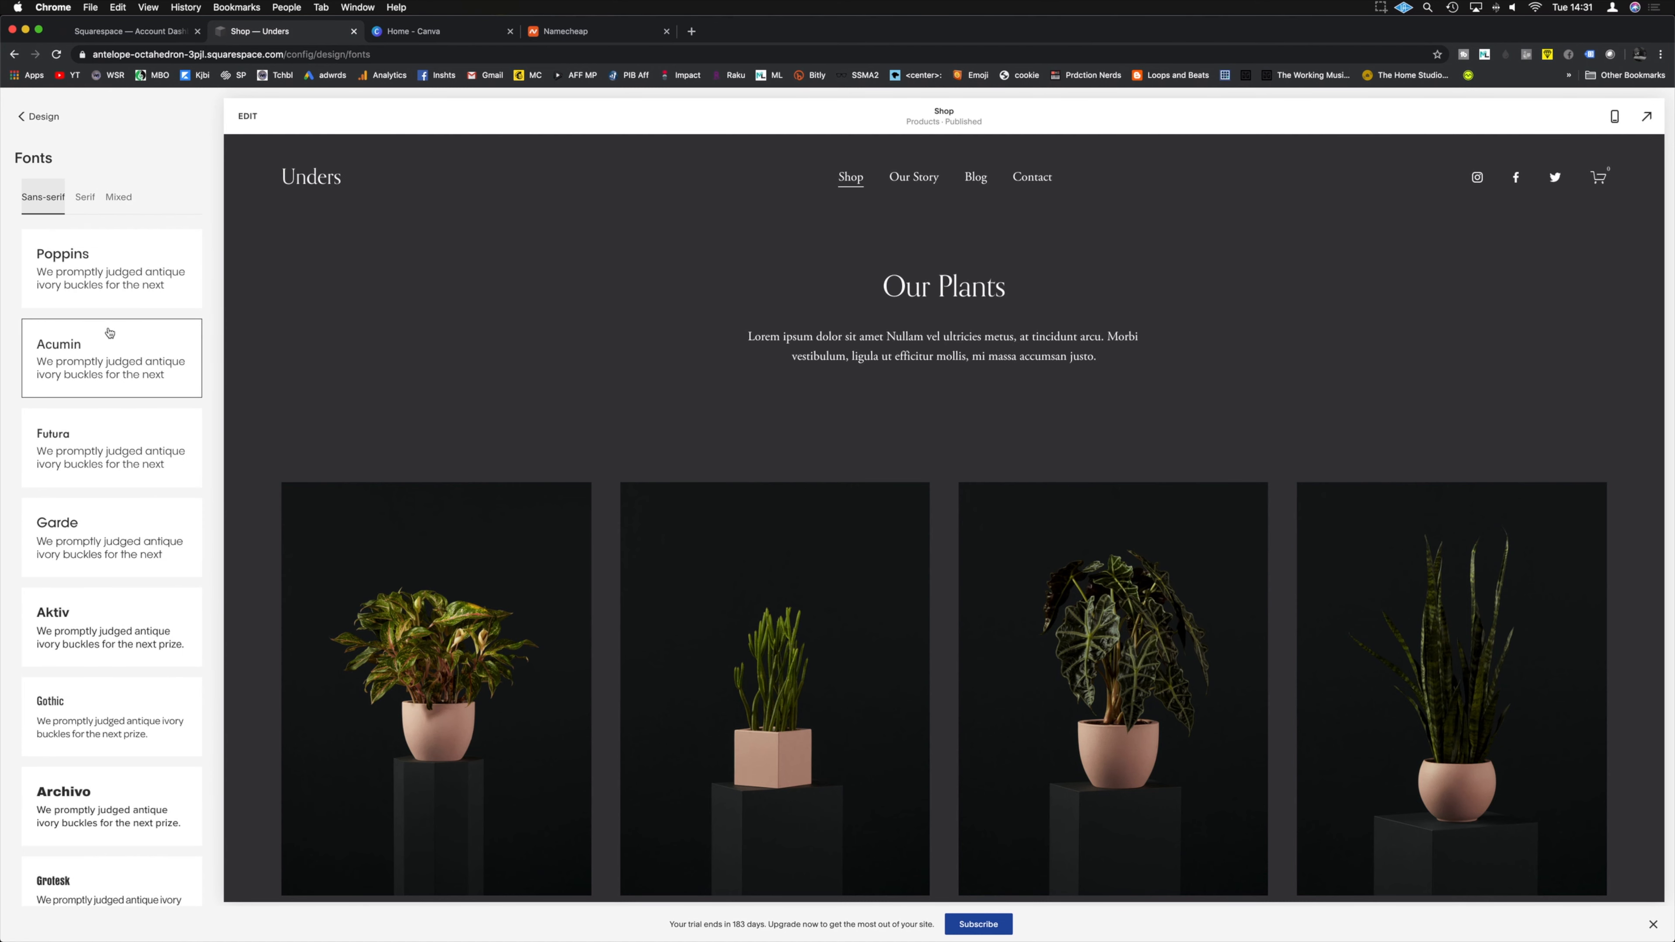
click(120, 197)
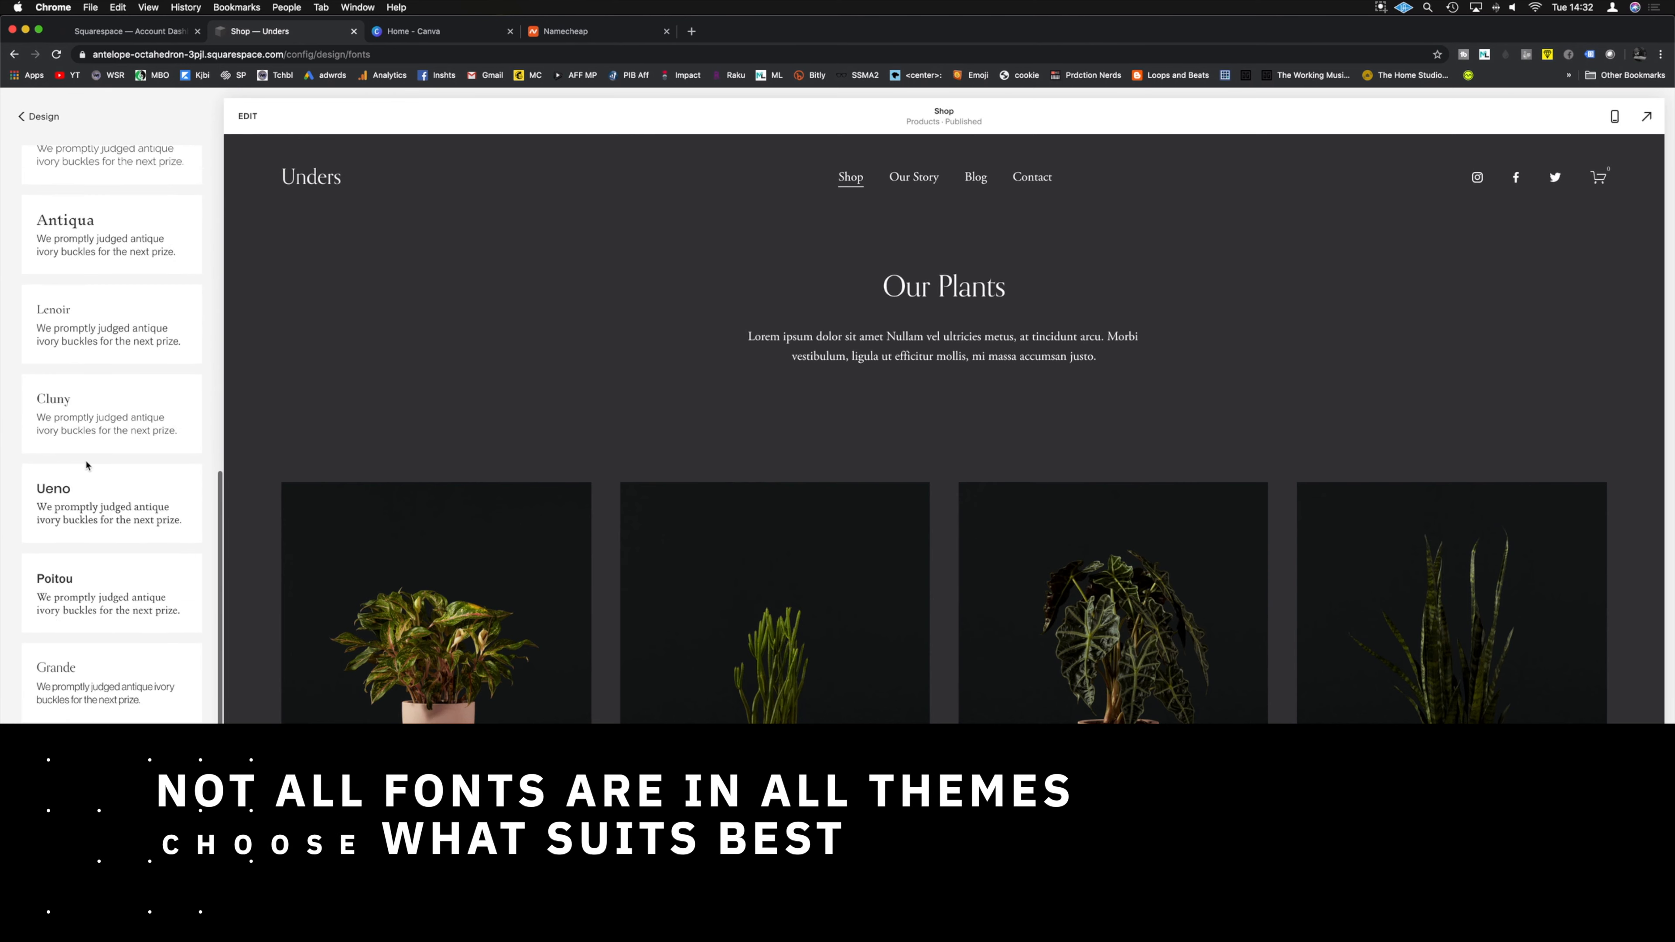
click(86, 200)
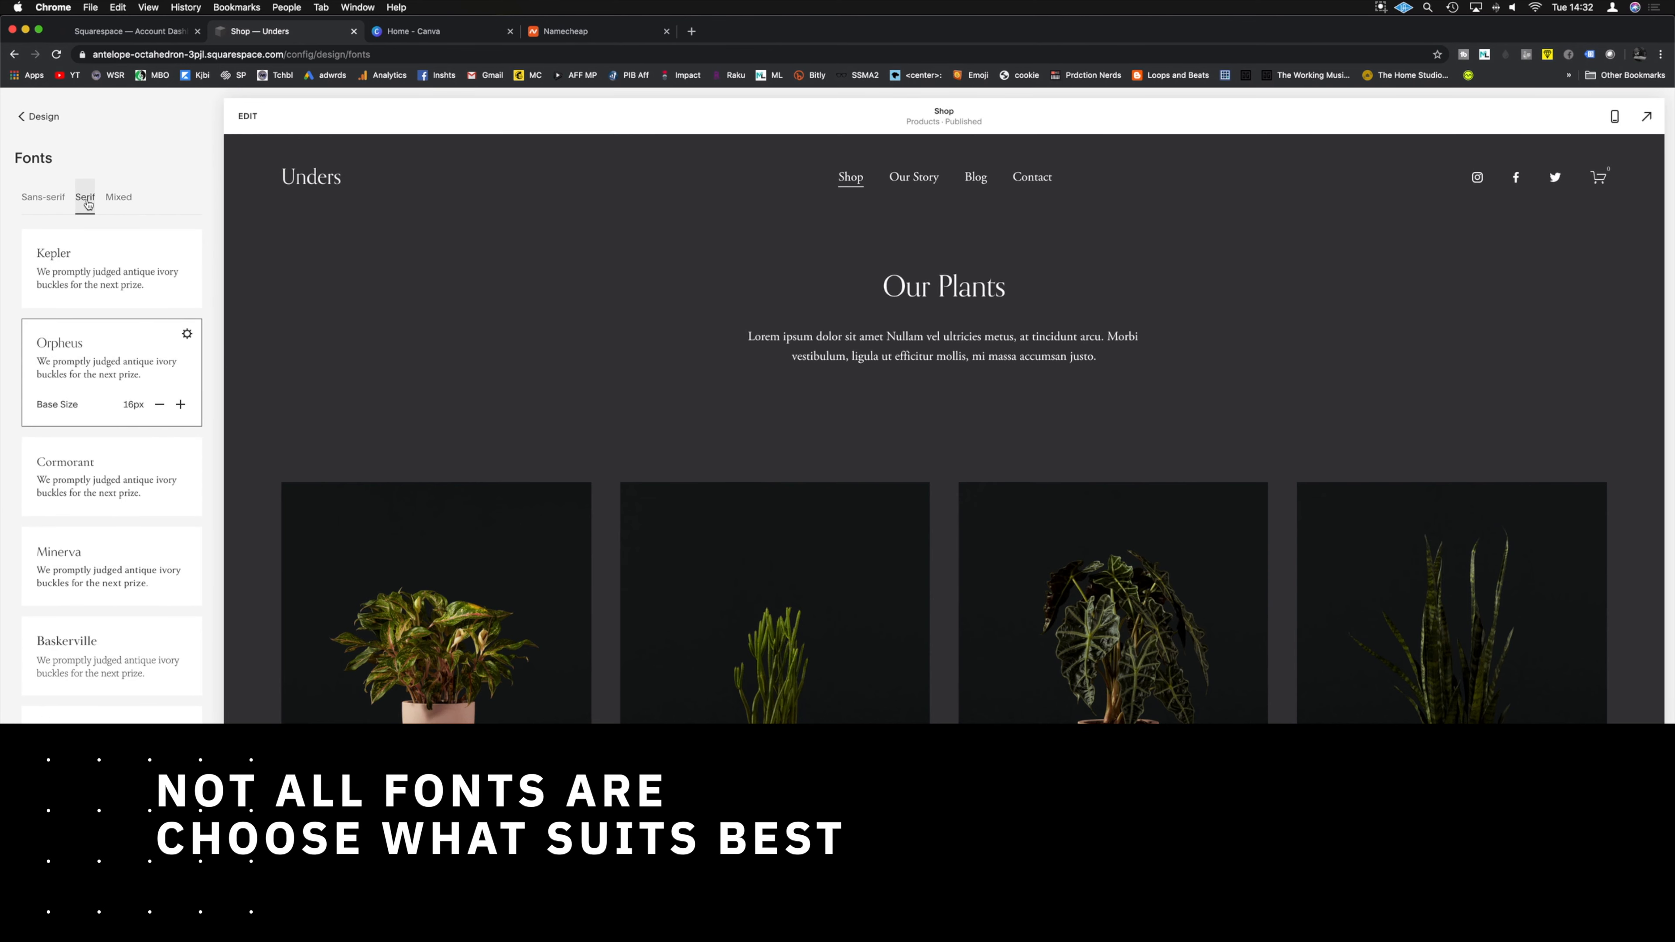
scroll(126, 315, down, 5)
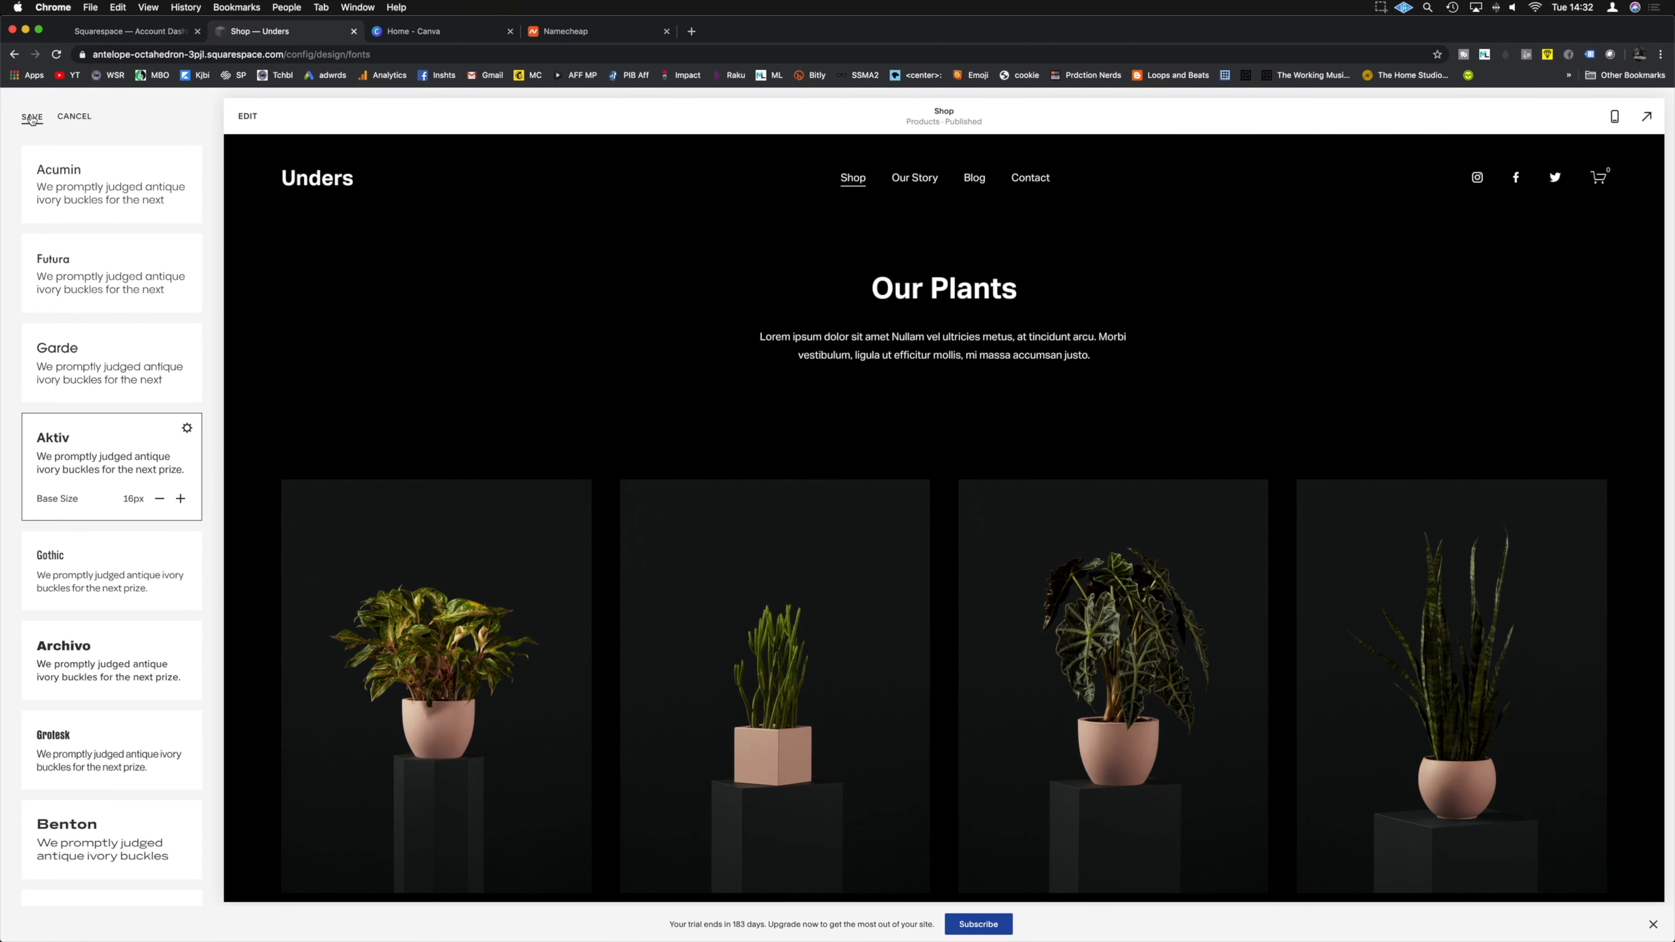
click(32, 117)
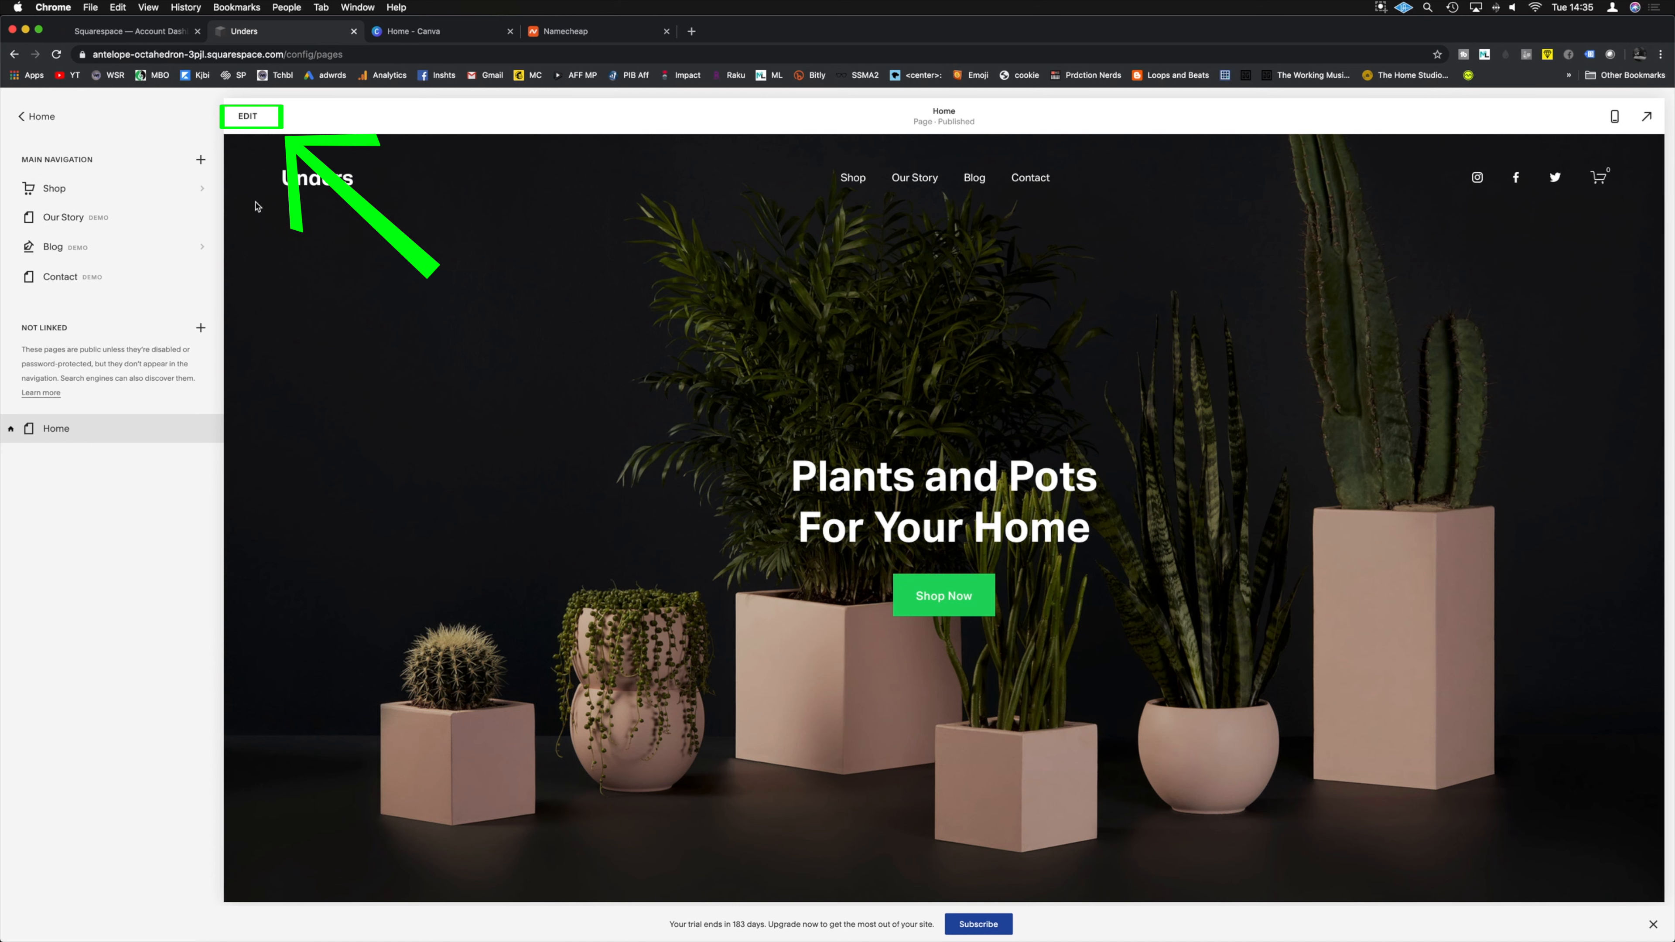
Step: Change the header layout to a centred title with navigation below
click(247, 117)
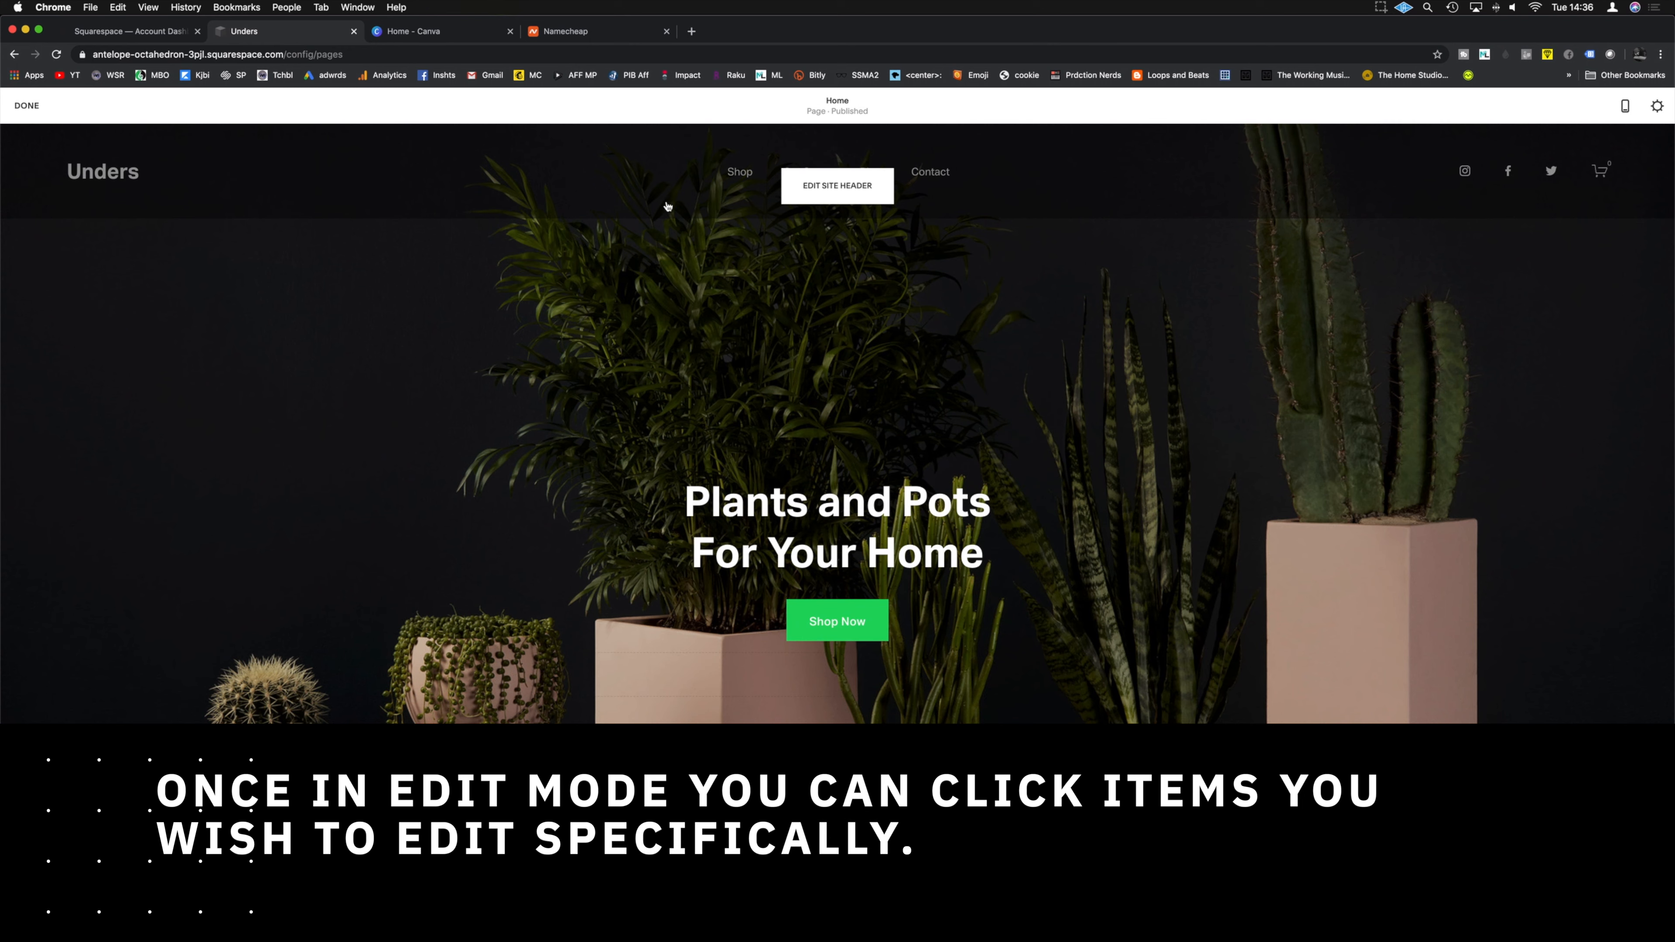
click(818, 196)
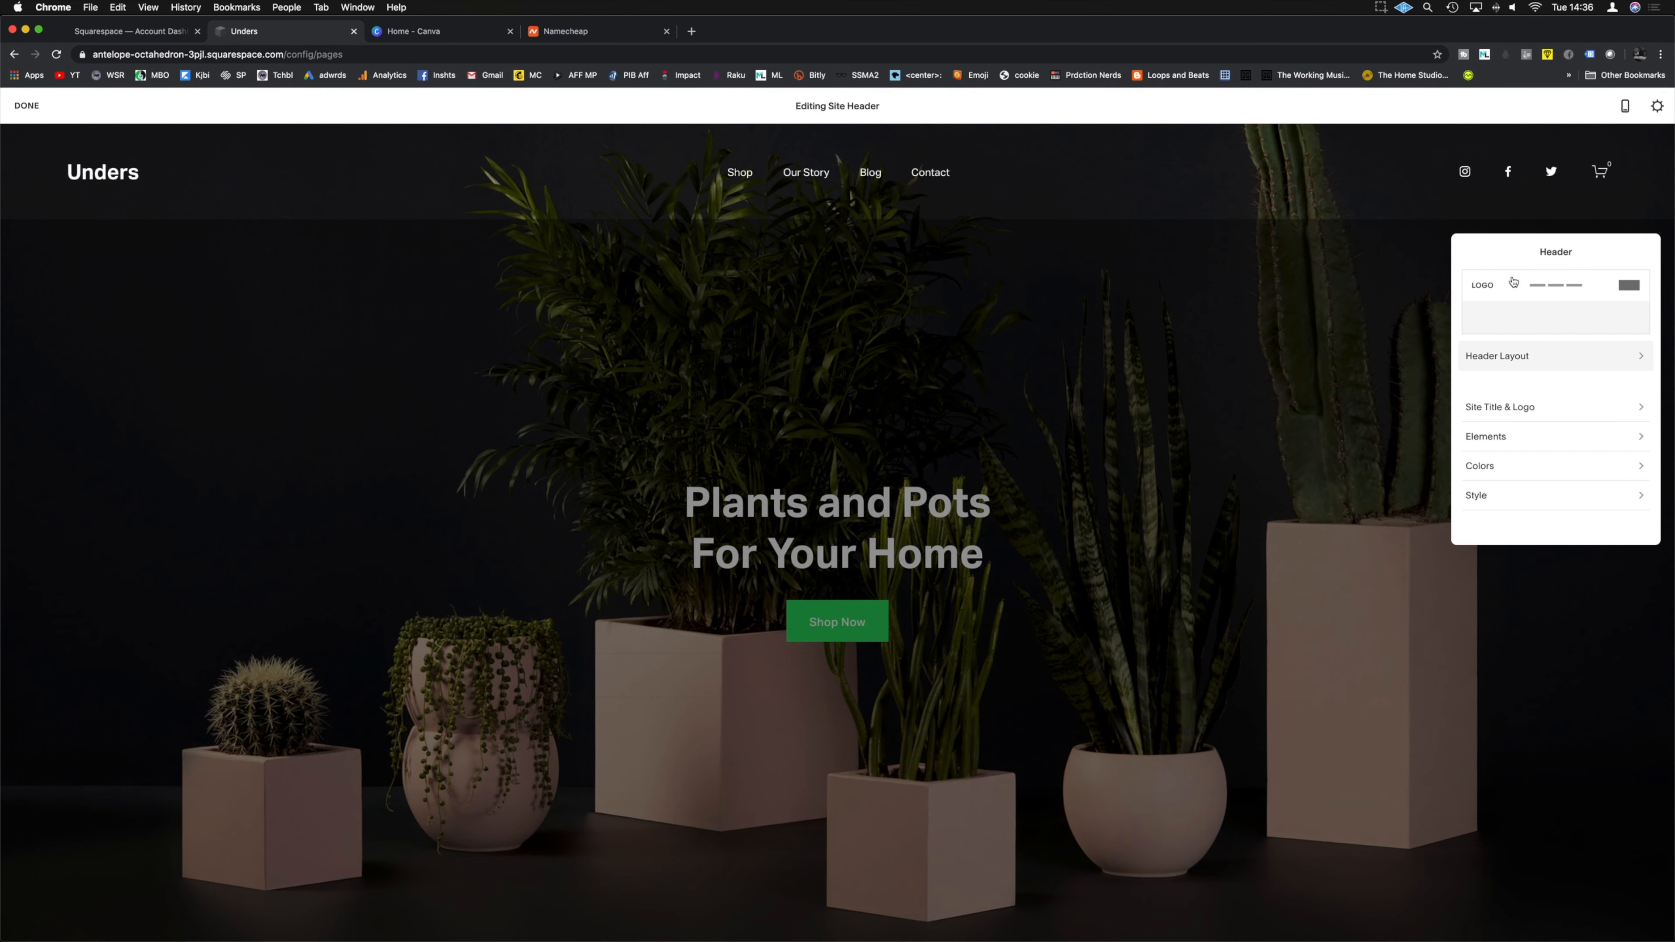
click(1497, 301)
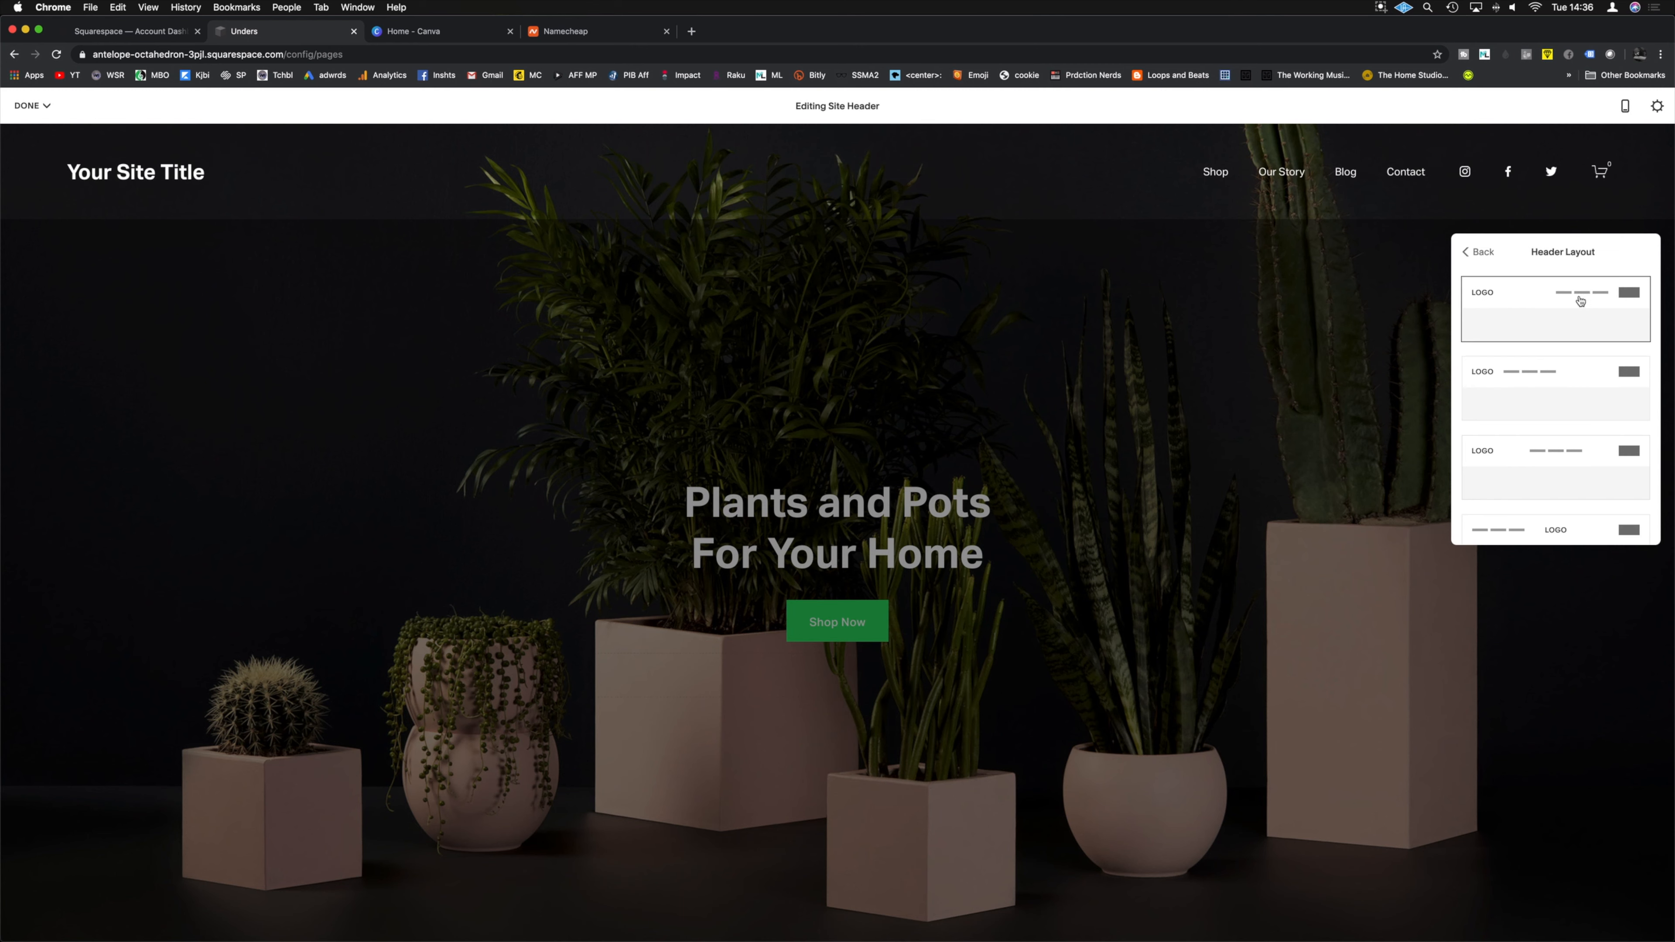
scroll(1576, 304, down, 3)
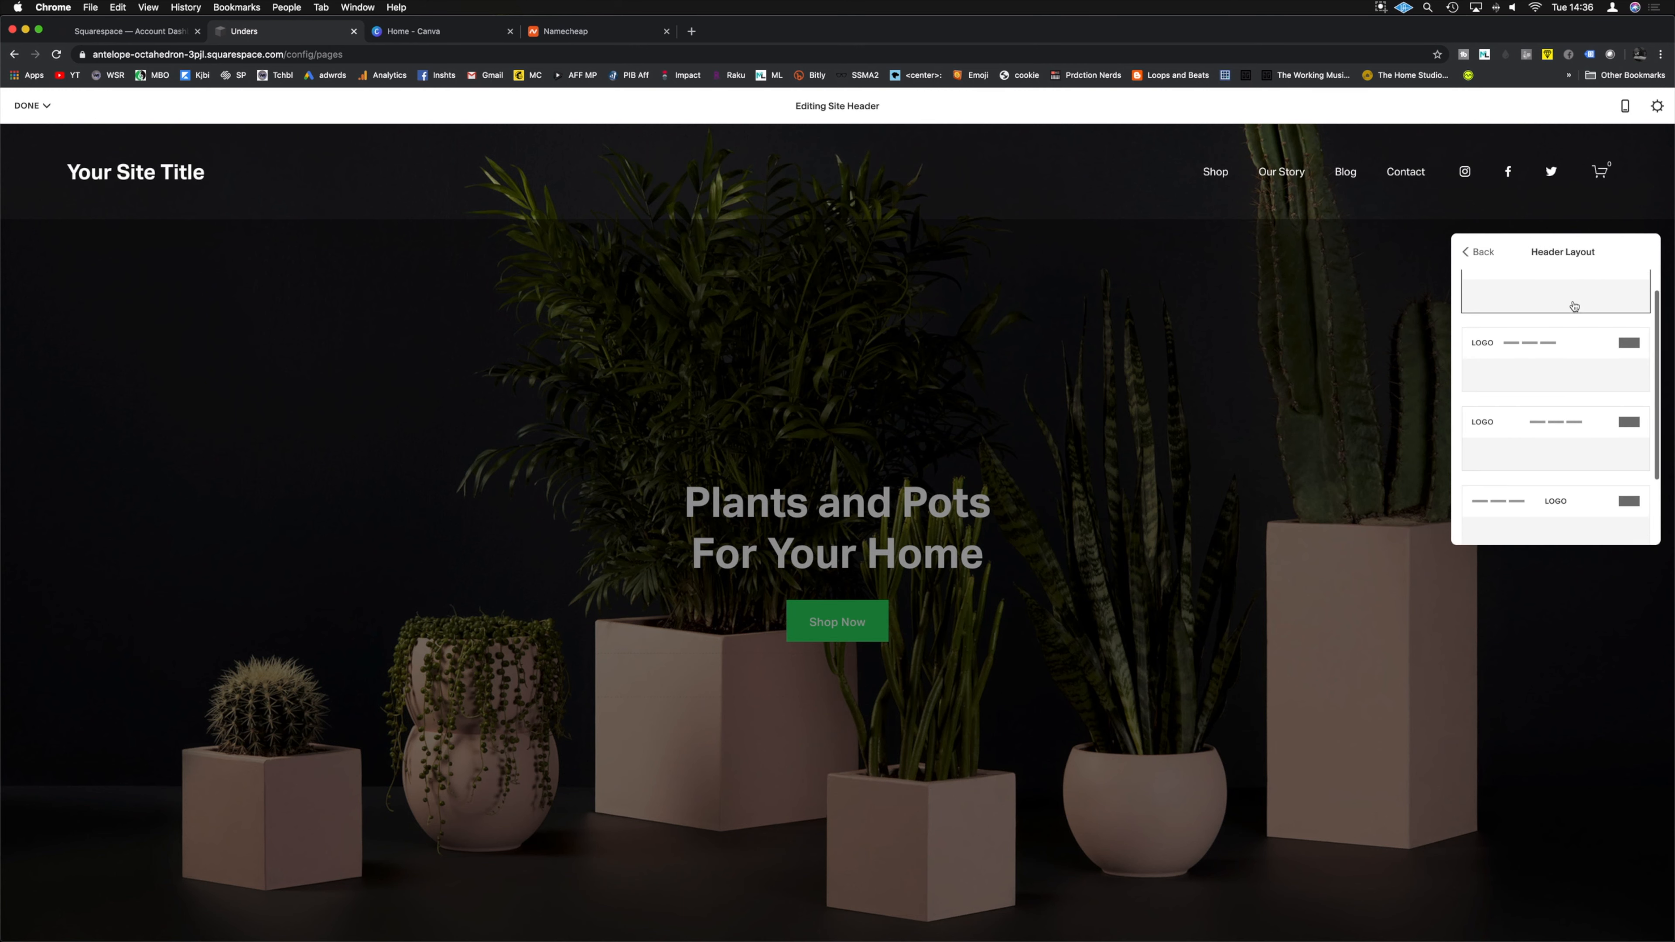
click(1563, 330)
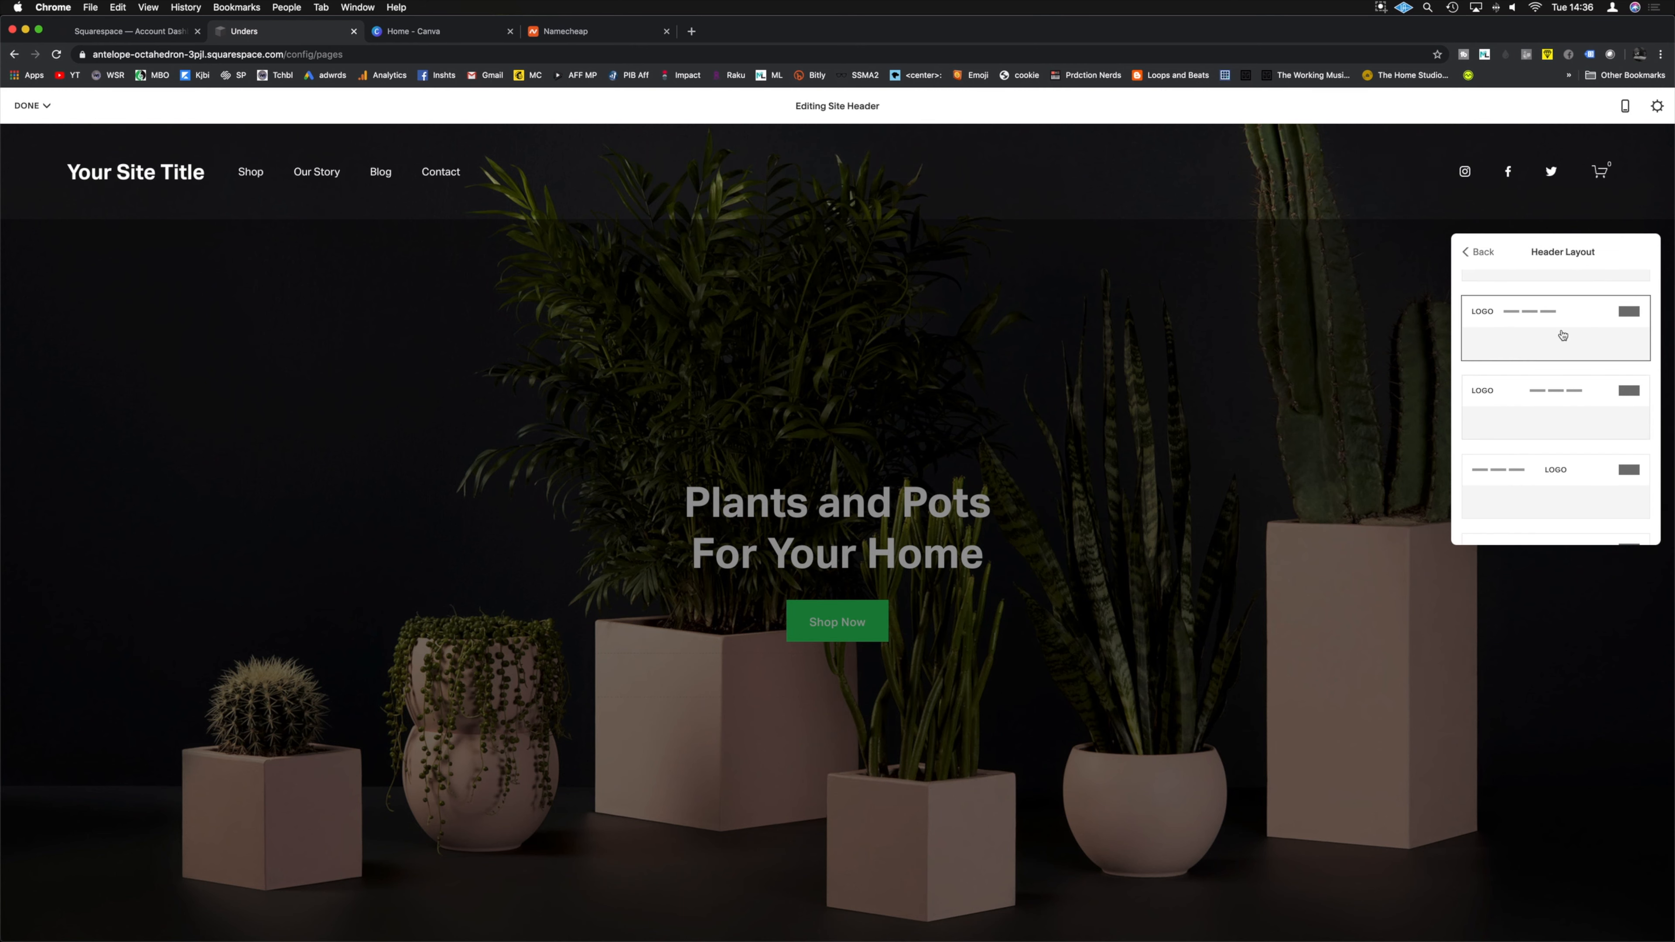
click(1555, 405)
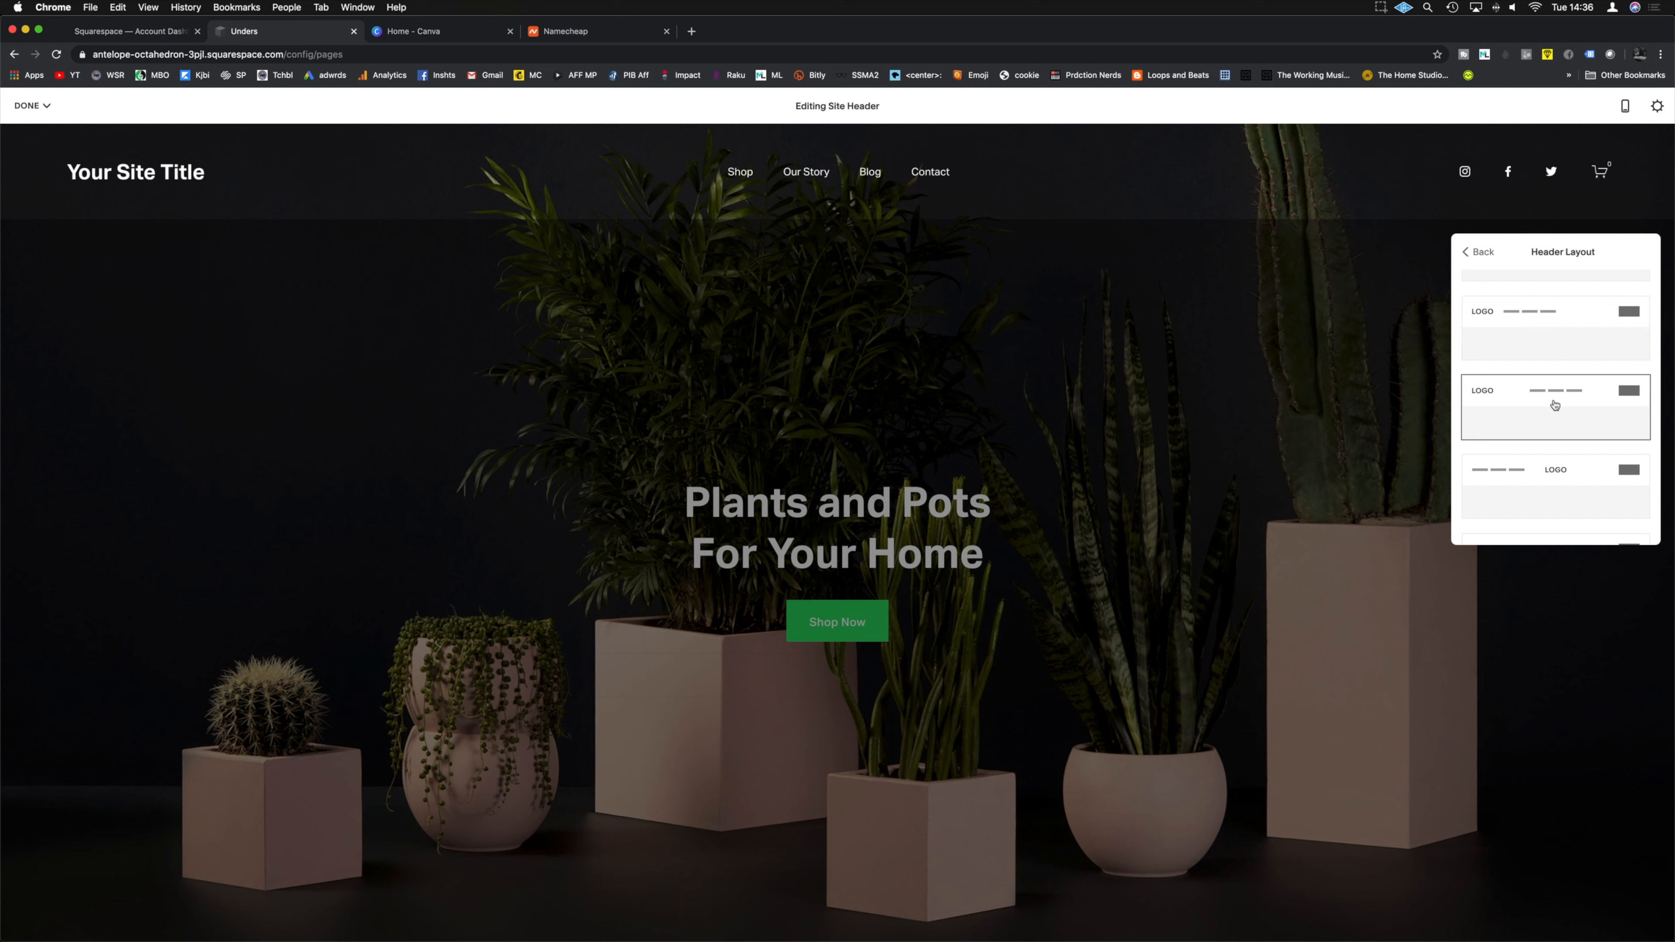
scroll(1554, 409, down, 2)
click(1564, 496)
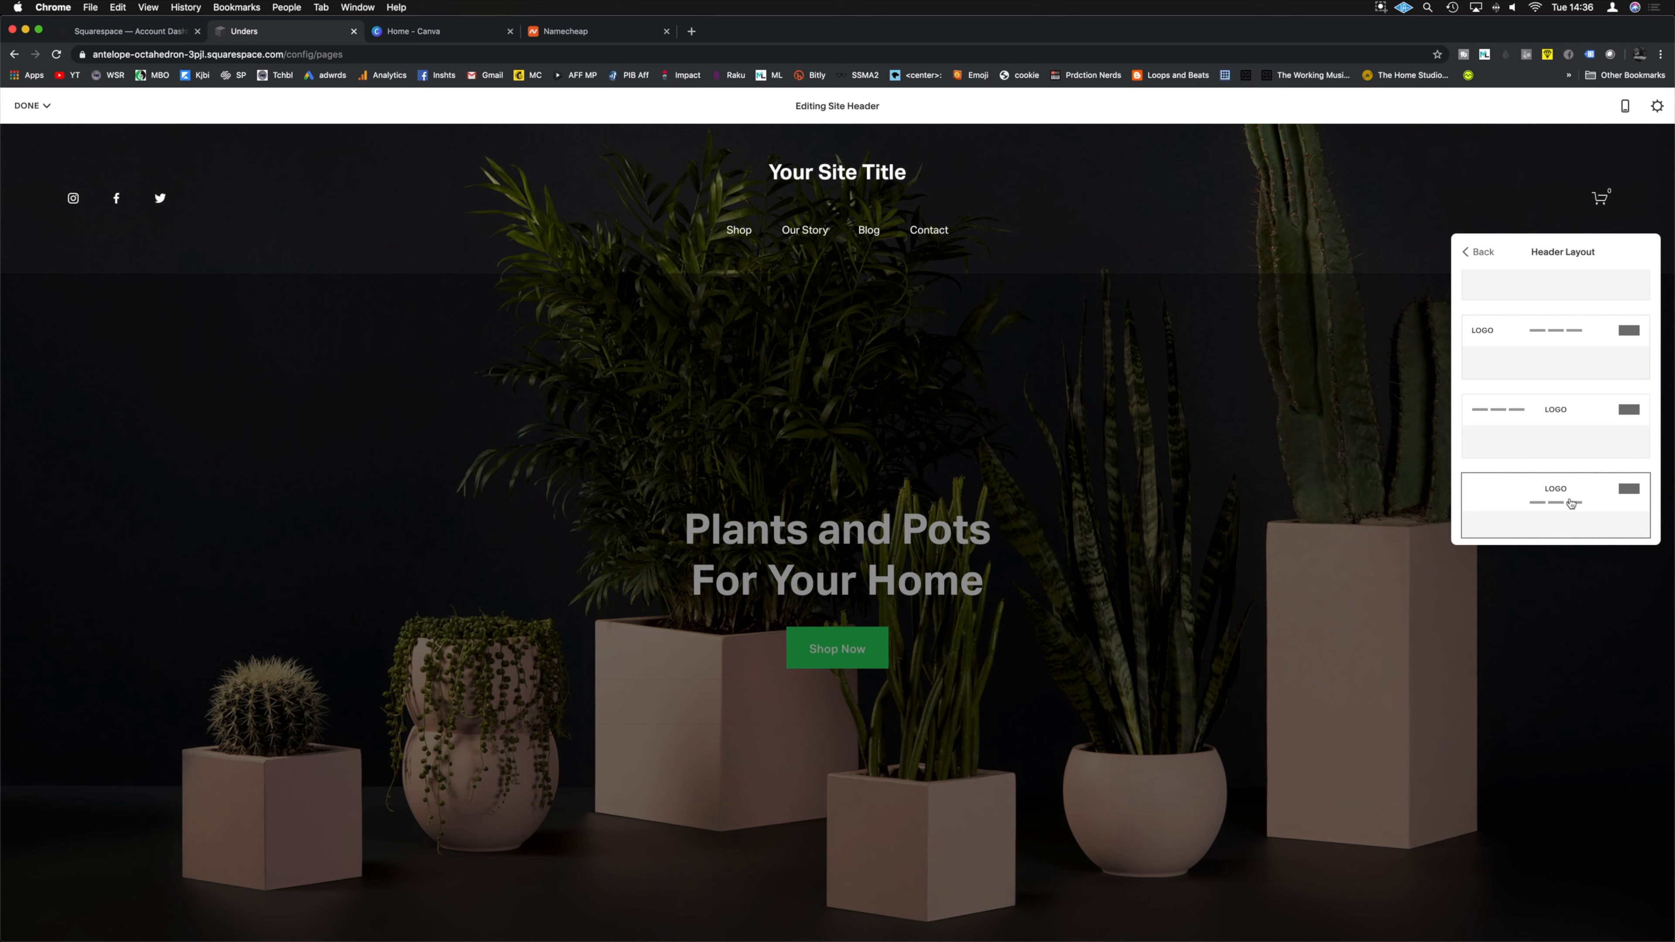
Step: Return to the main header settings and open Site Title & Logo
scroll(1567, 488, up, 3)
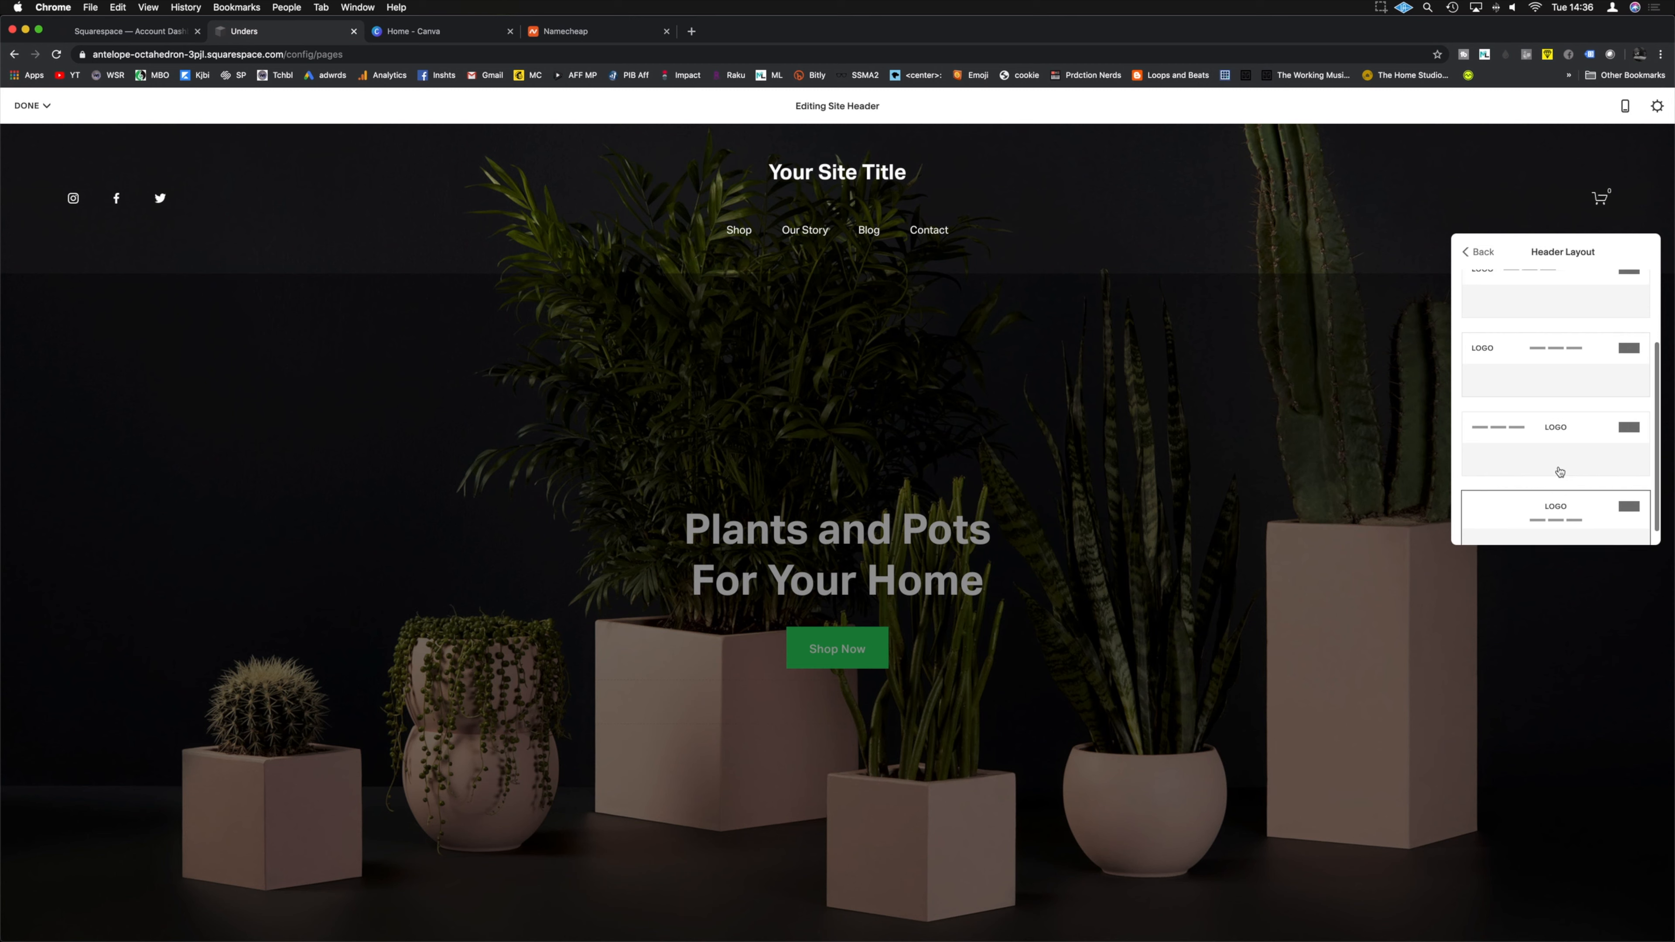
click(1480, 252)
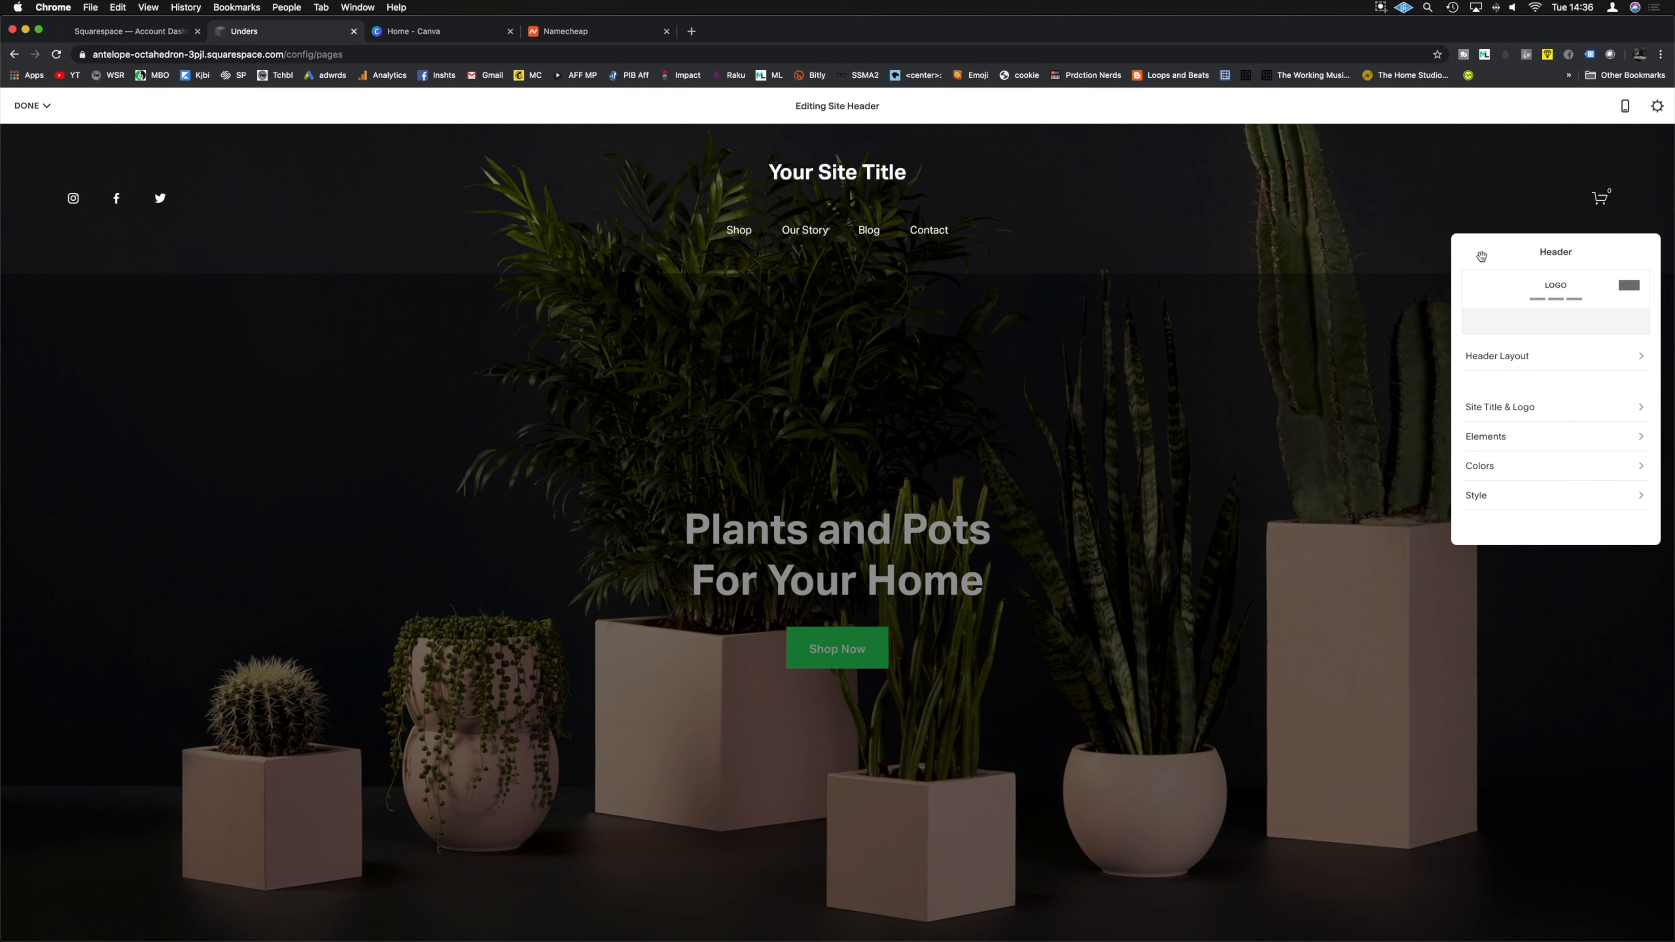
click(1516, 409)
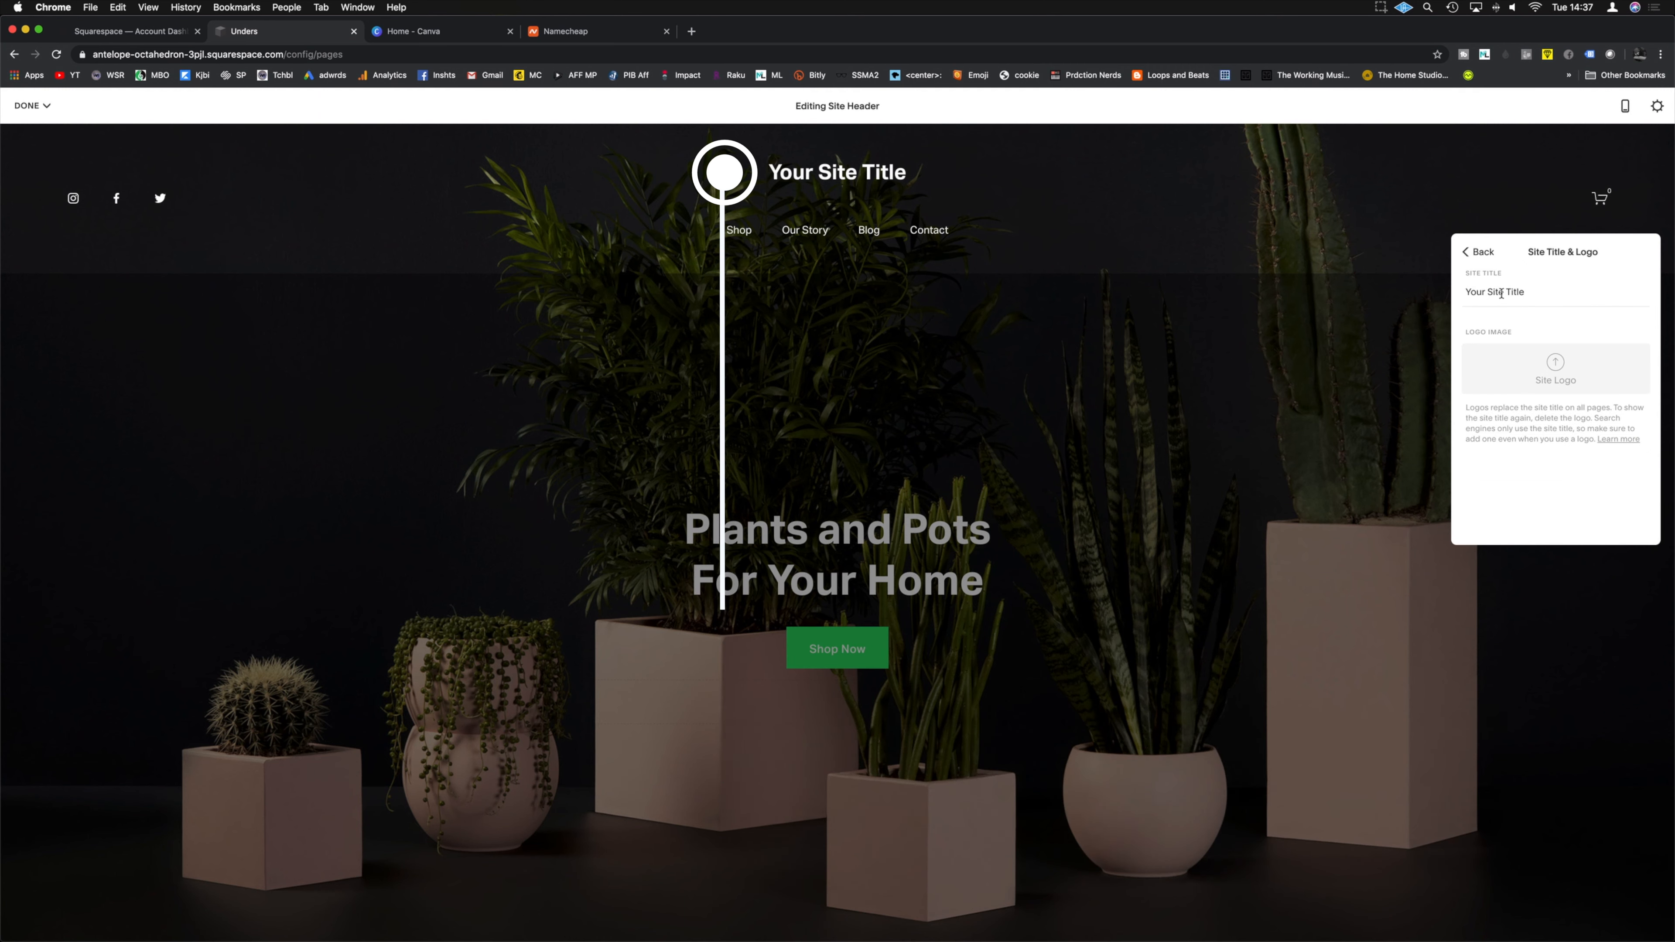
Step: Rename the site title to UNDERS, upload the UNDERS logo, and raise logo height to 53px
drag(1530, 292, 1425, 294)
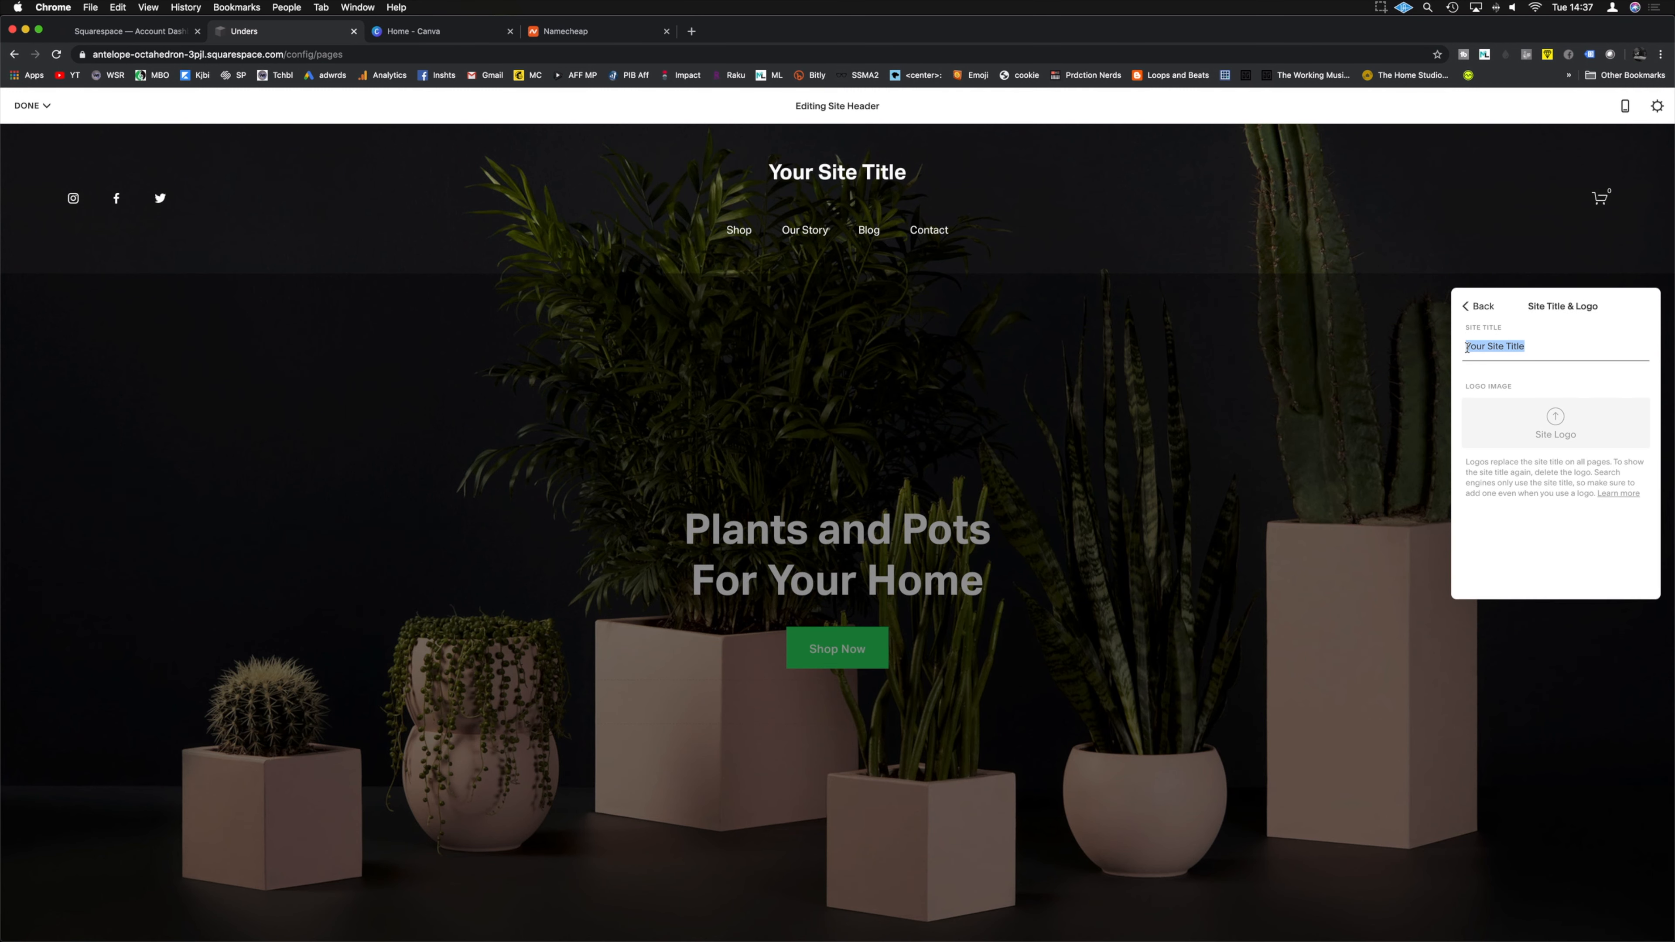
text(UNDERS)
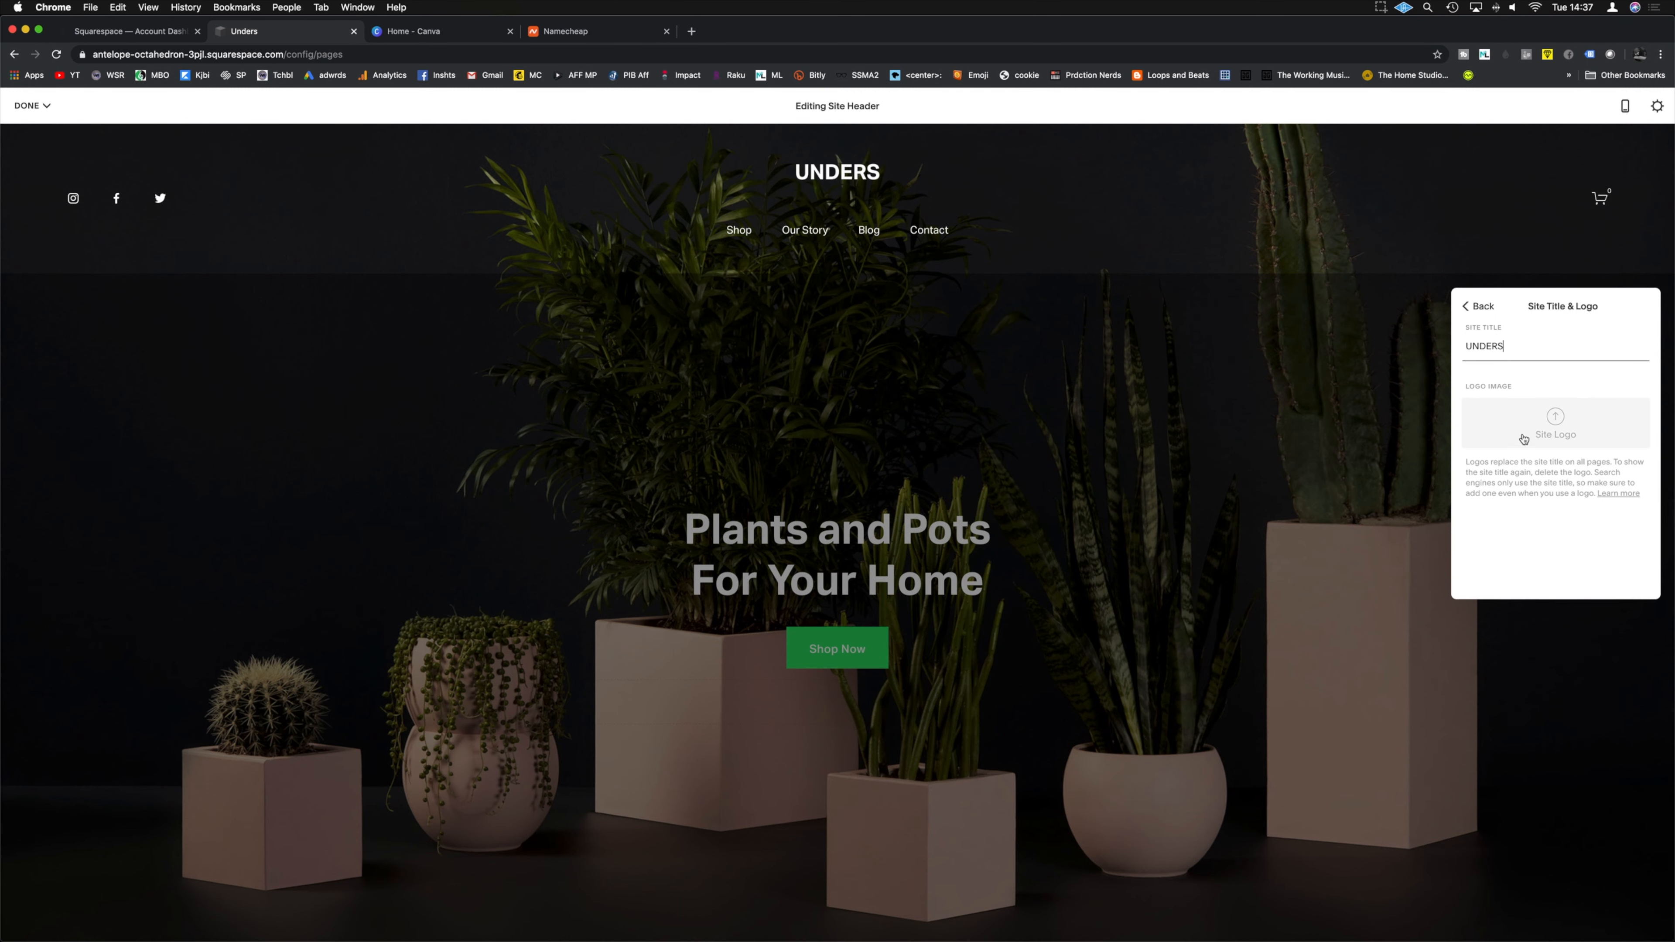
click(1551, 422)
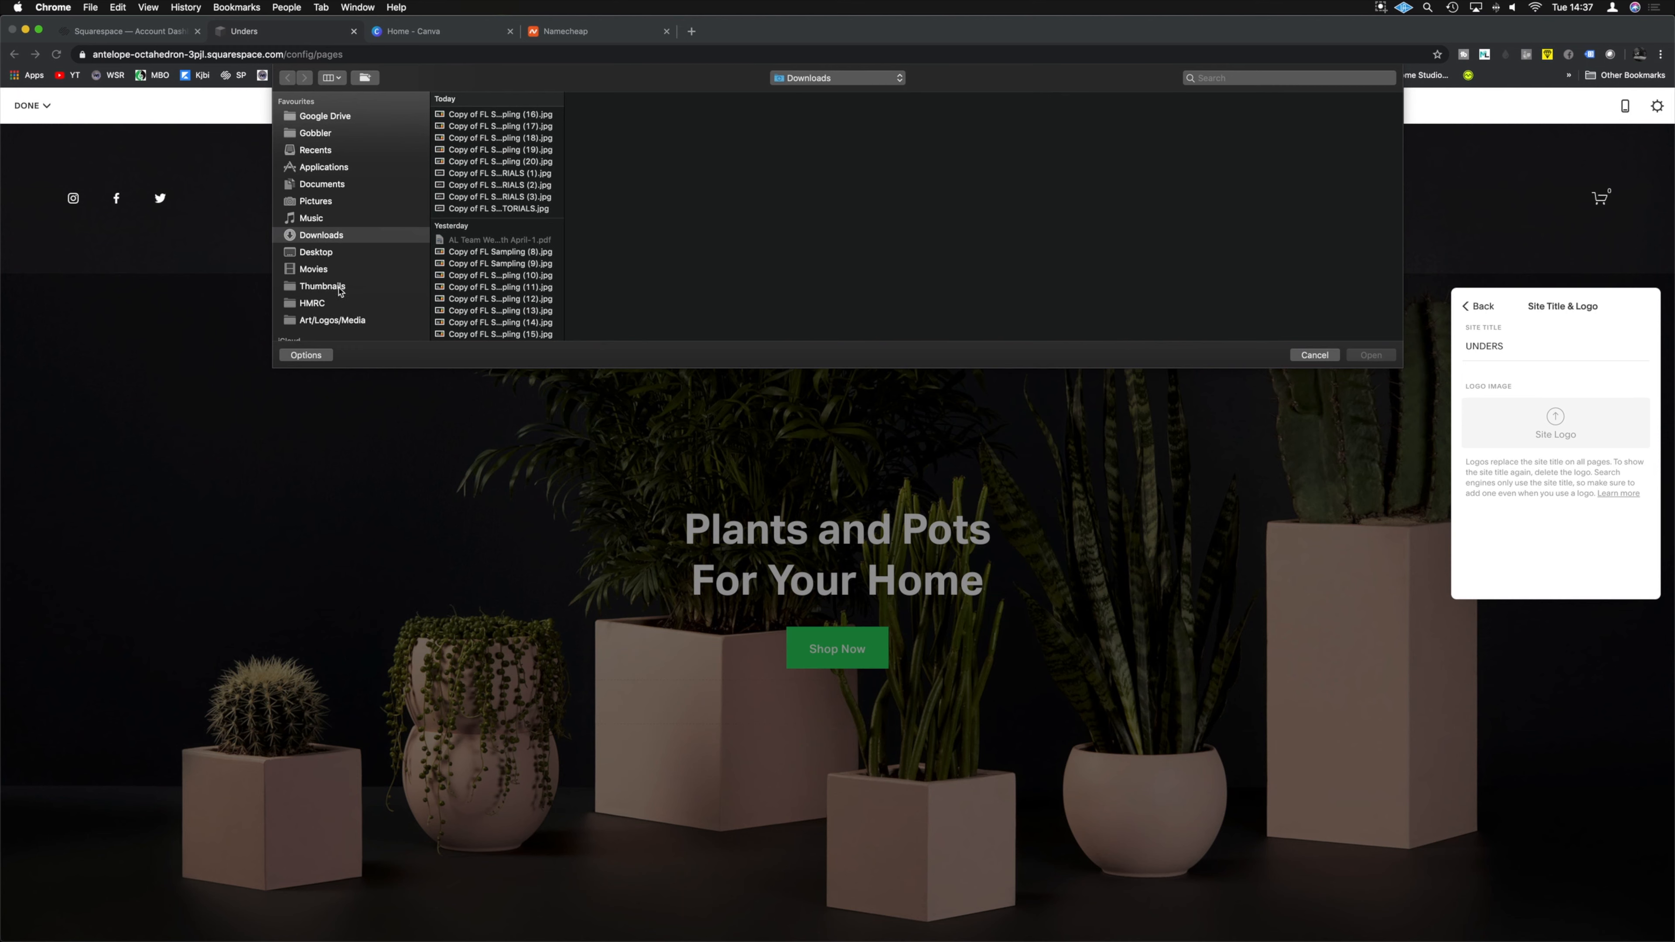
click(334, 321)
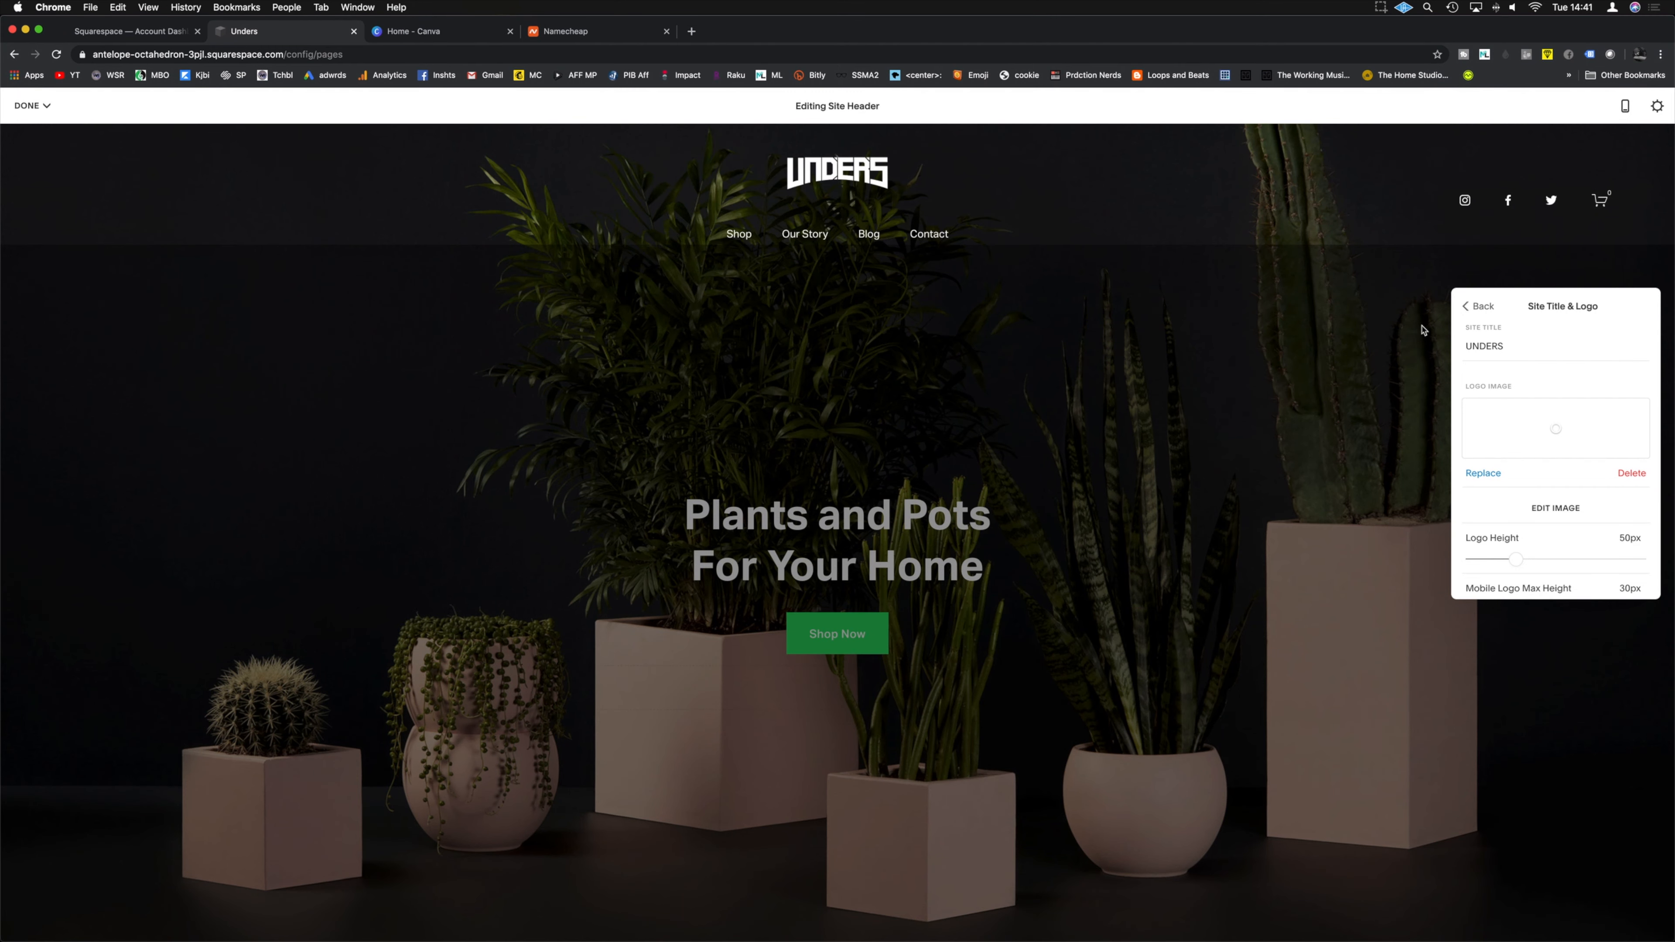
scroll(1517, 462, down, 2)
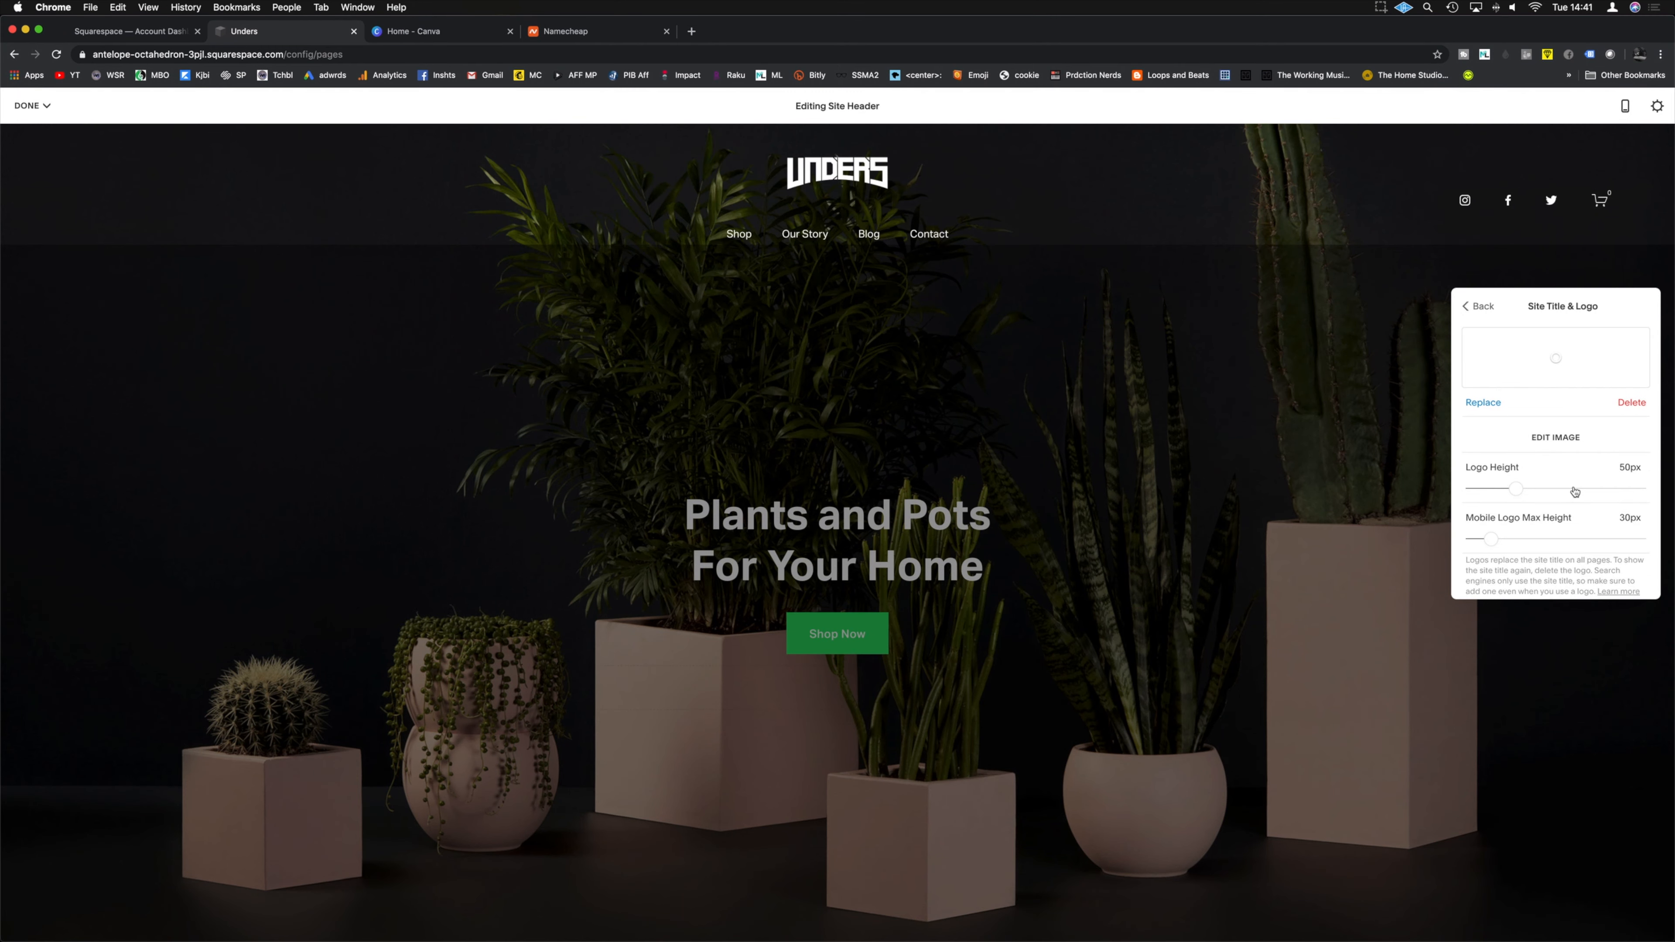
mouse_move(1518, 492)
mouse_down()
mouse_move(1555, 492)
mouse_move(1519, 494)
mouse_up()
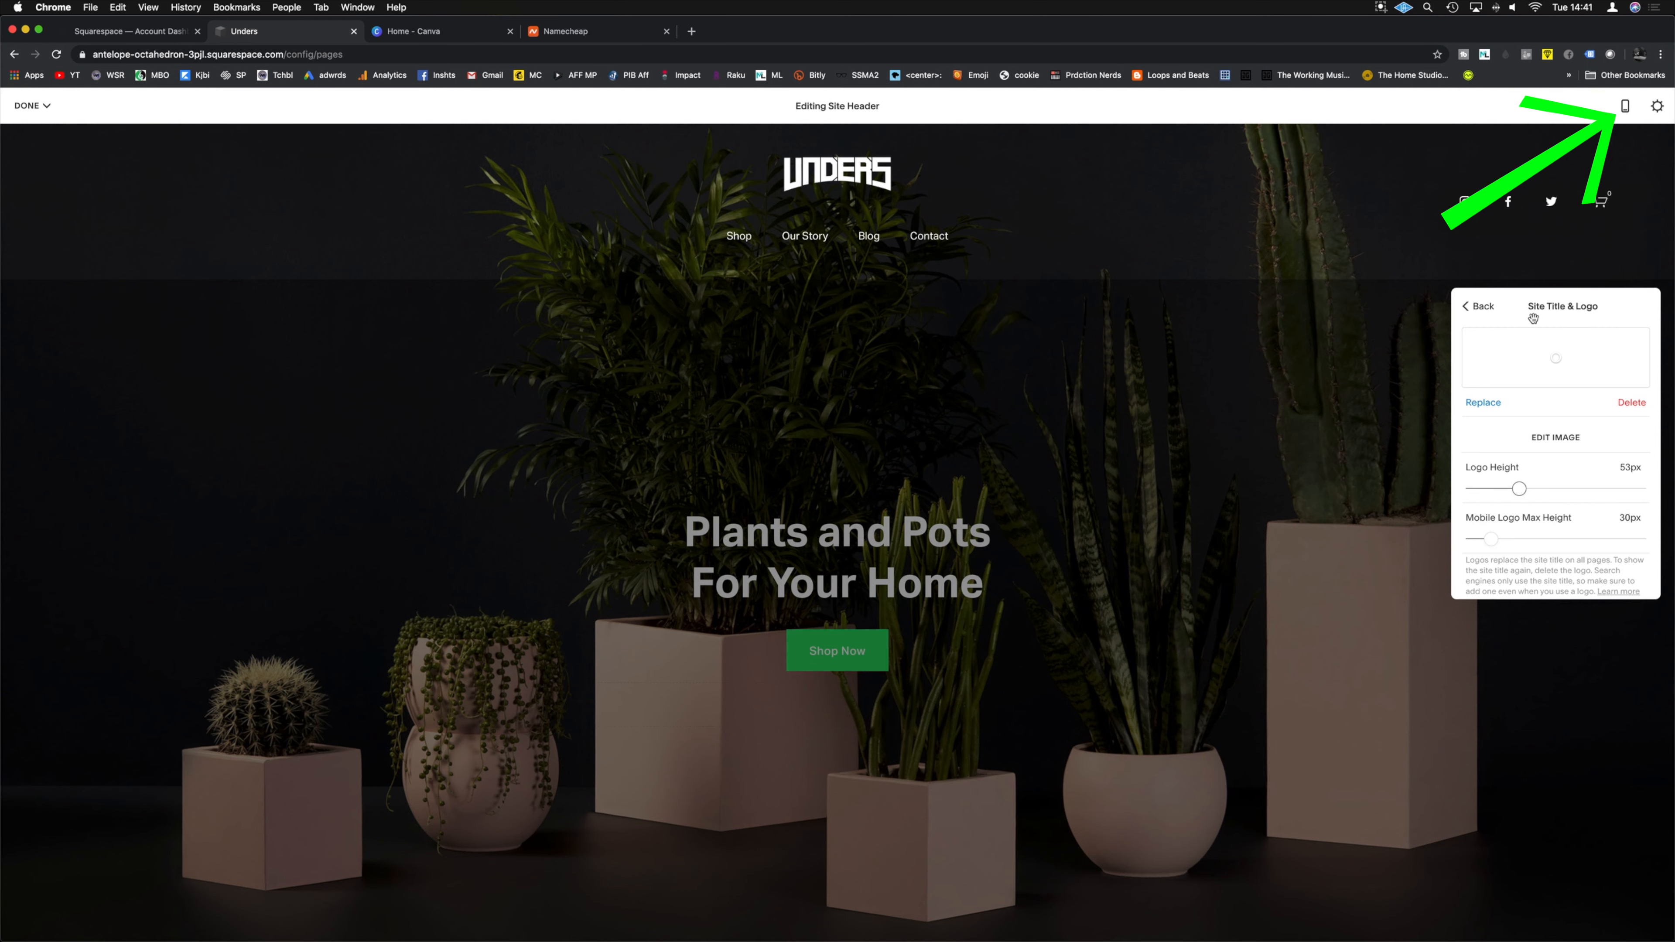
Step: Check the header in Mobile Preview, then return to the desktop view
click(1525, 256)
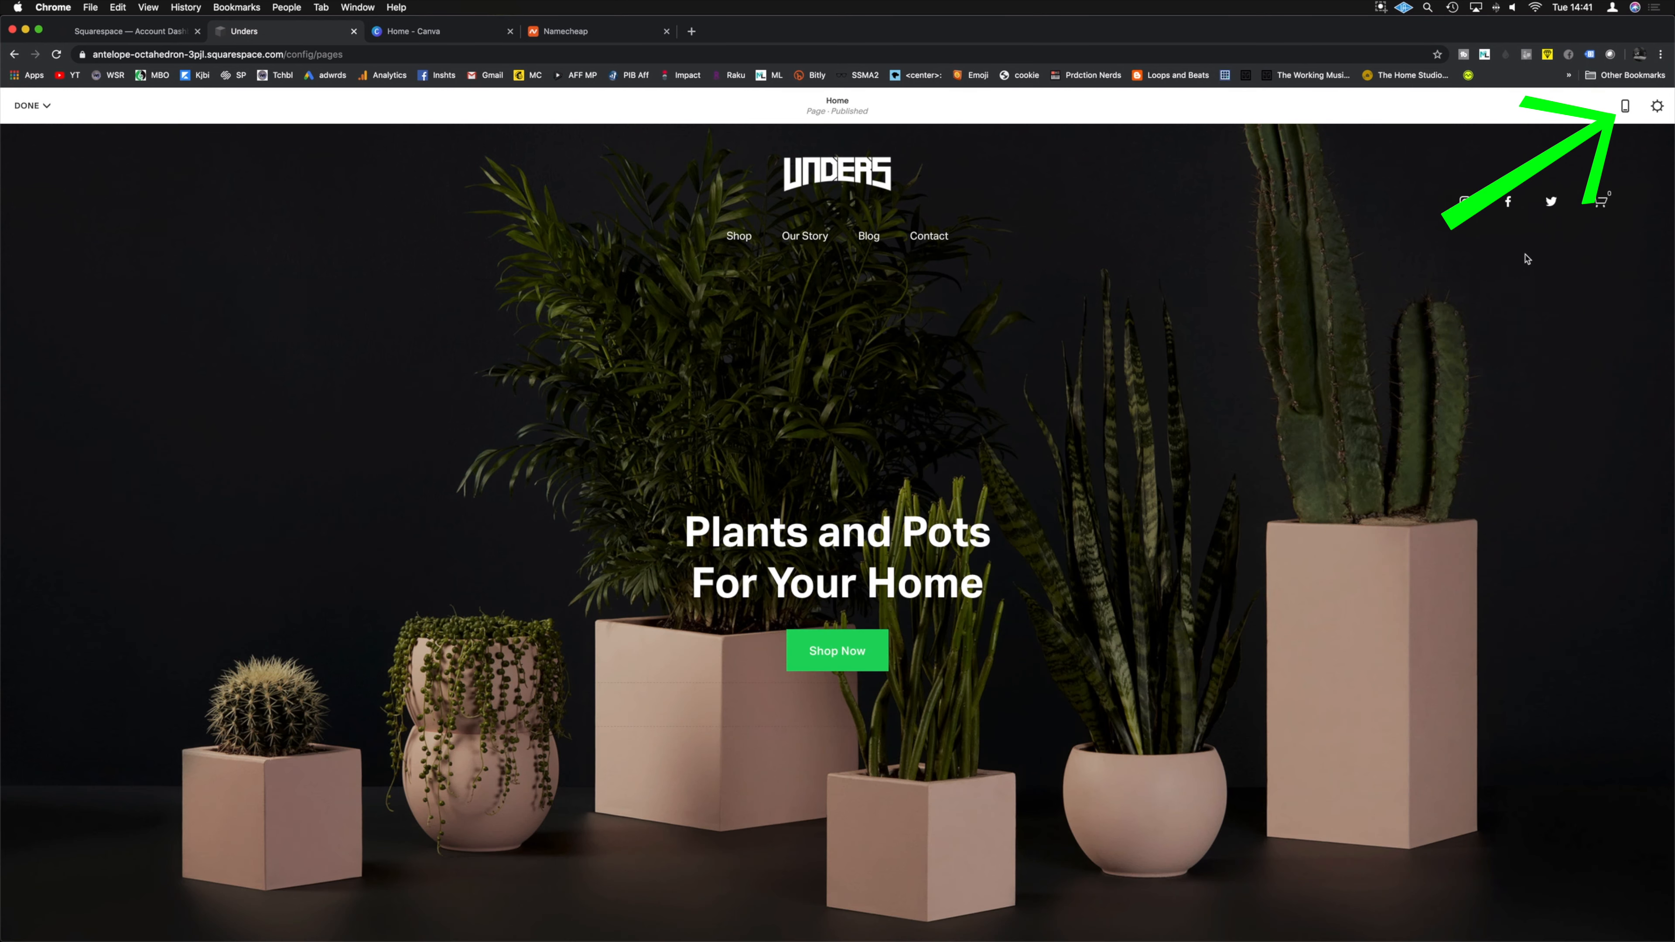
click(1624, 112)
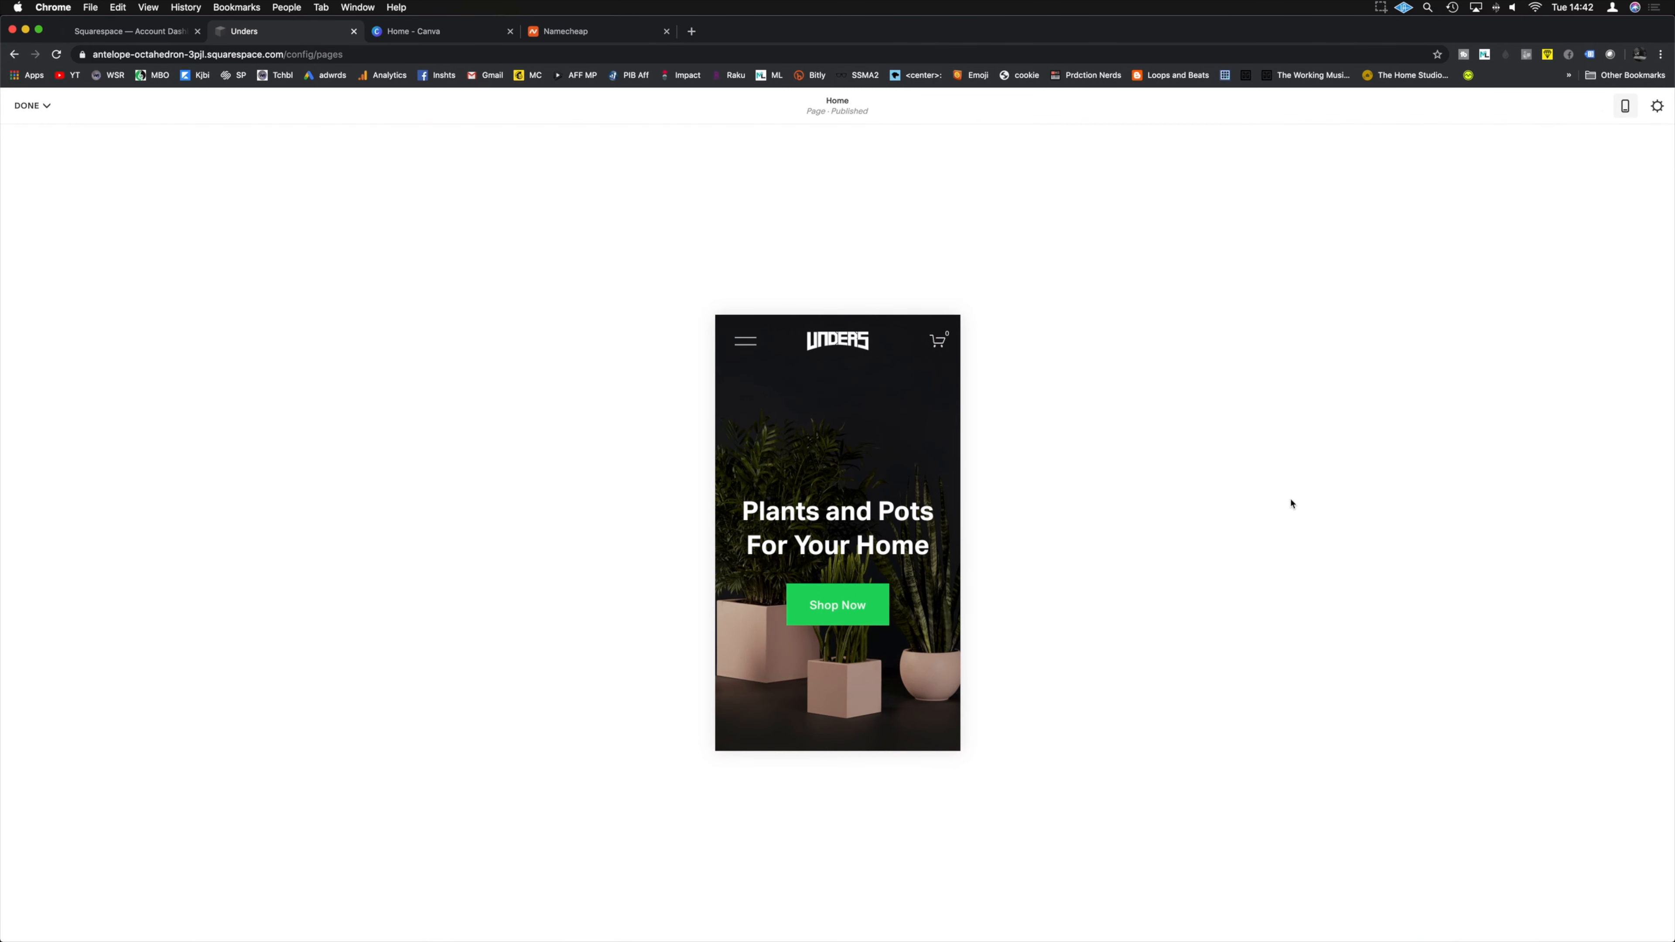
scroll(931, 475, down, 5)
scroll(907, 468, up, 5)
click(1626, 113)
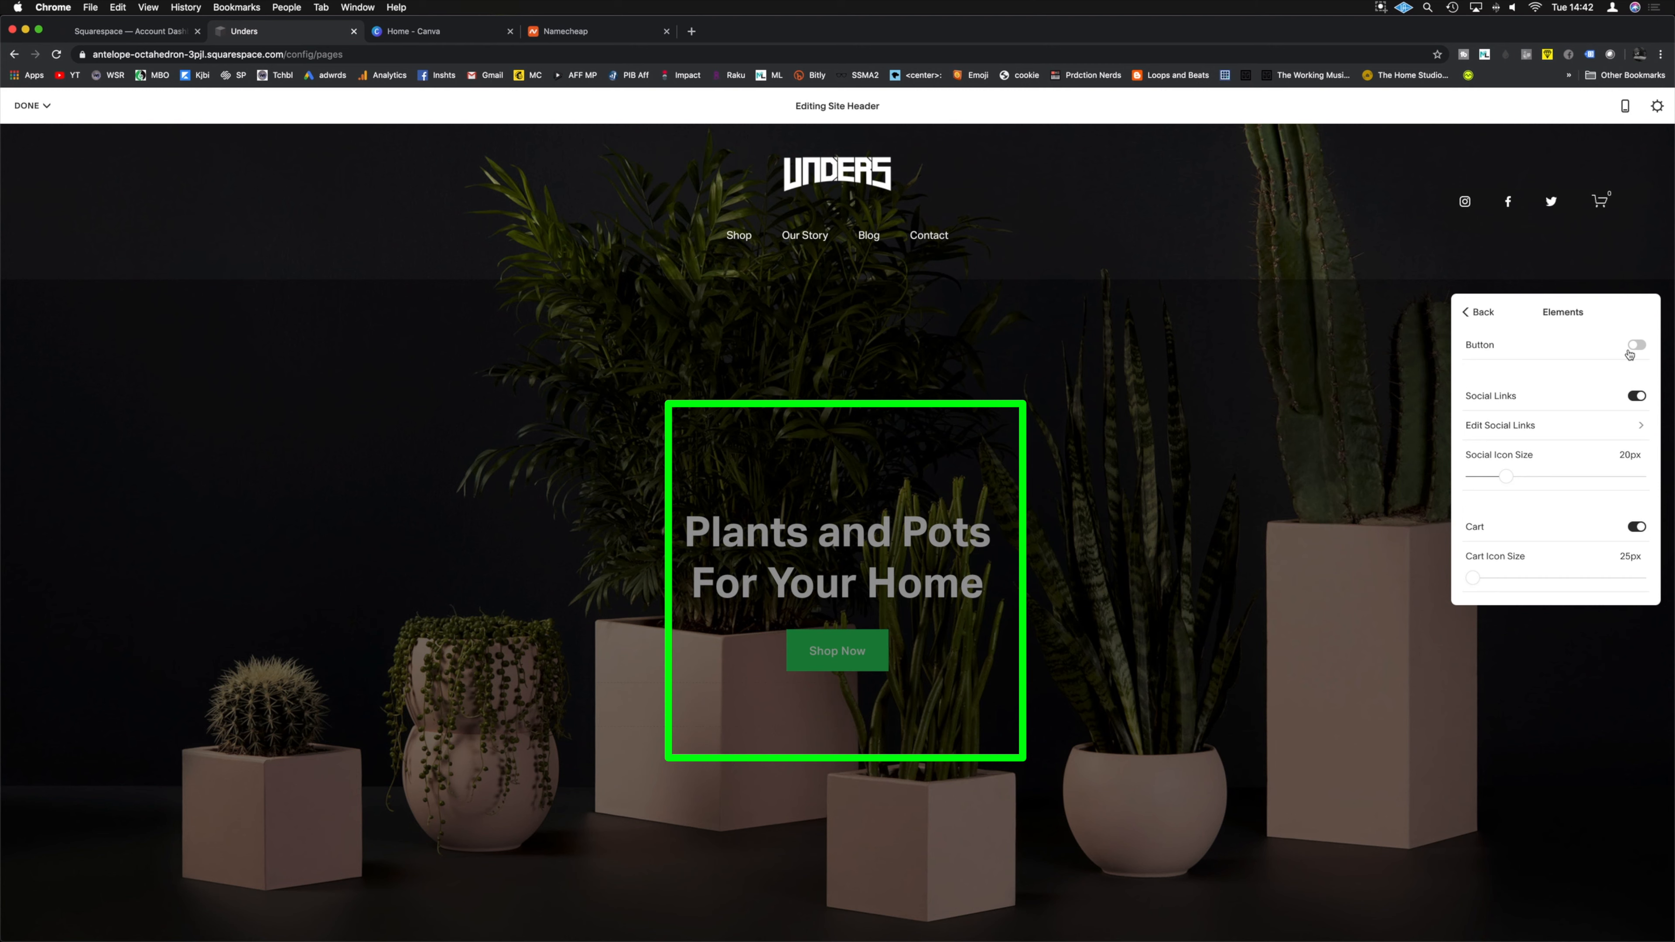
Step: Change the Instagram social link username to undersdnb and save it
click(1636, 397)
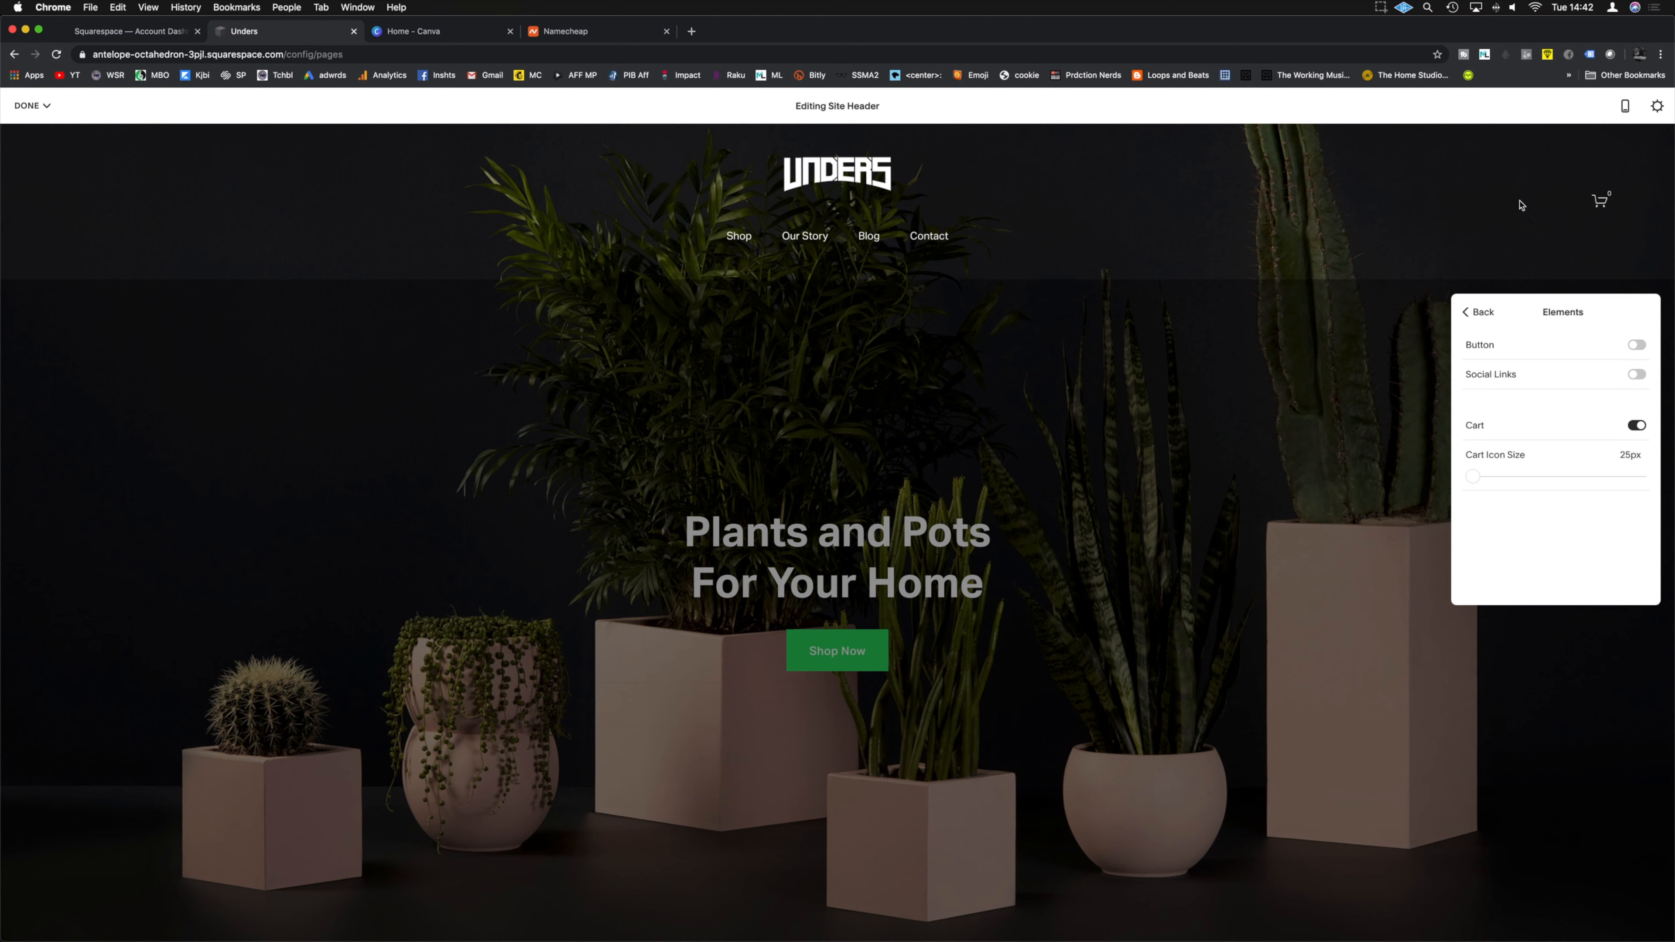
click(1636, 375)
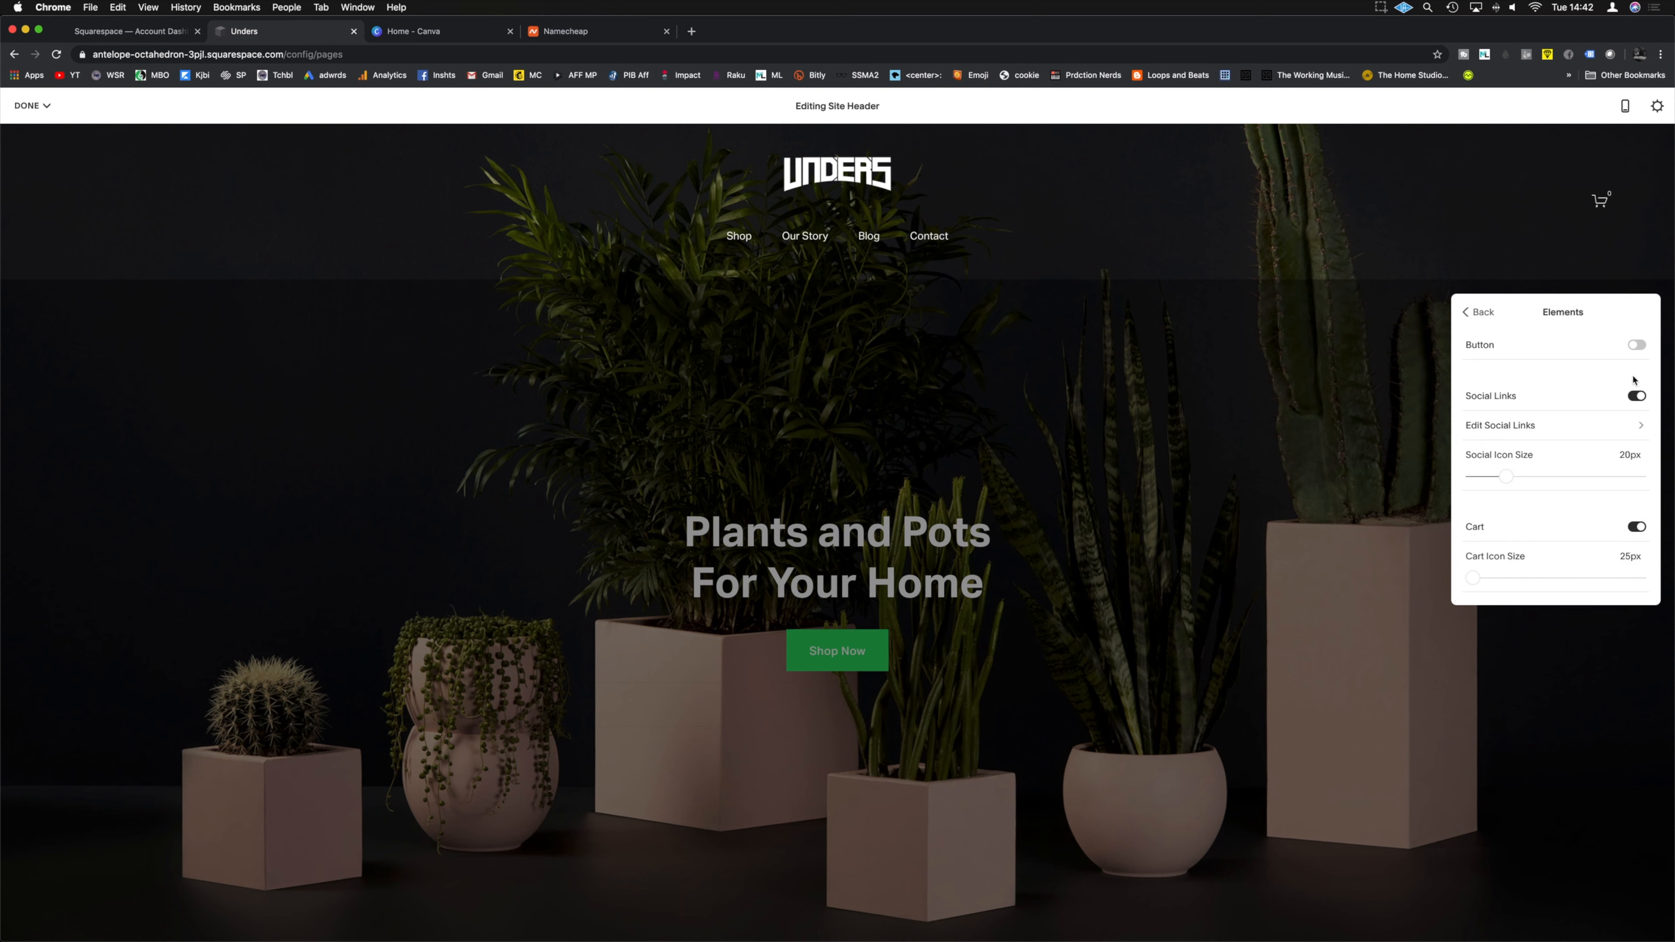
click(1522, 429)
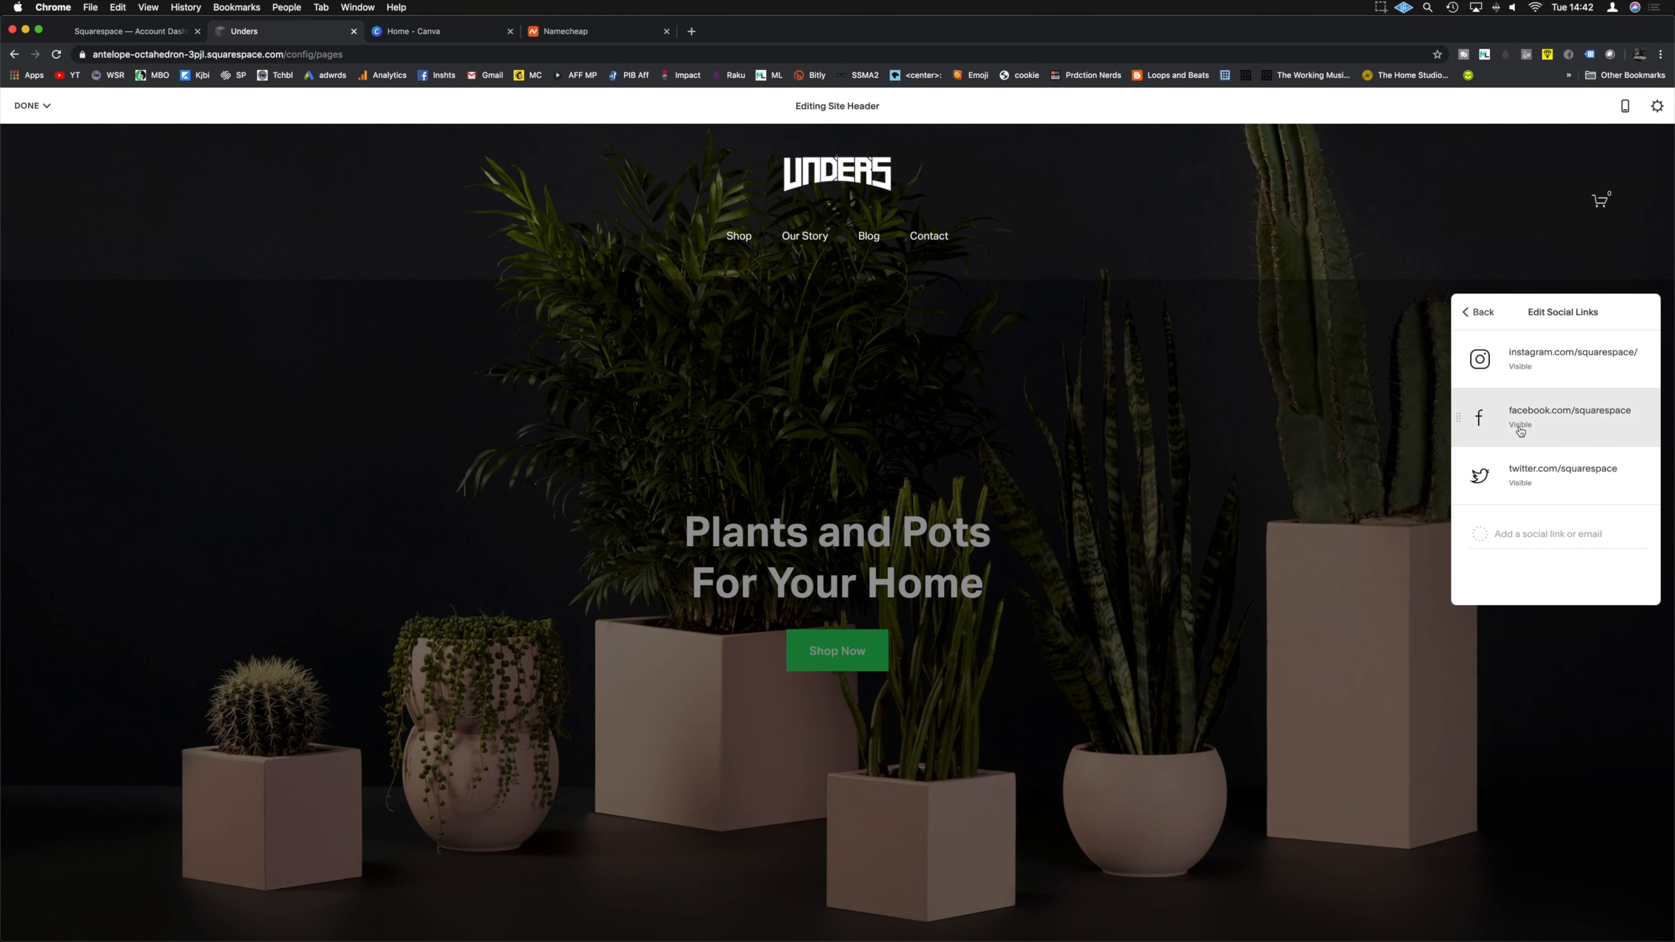
click(1587, 362)
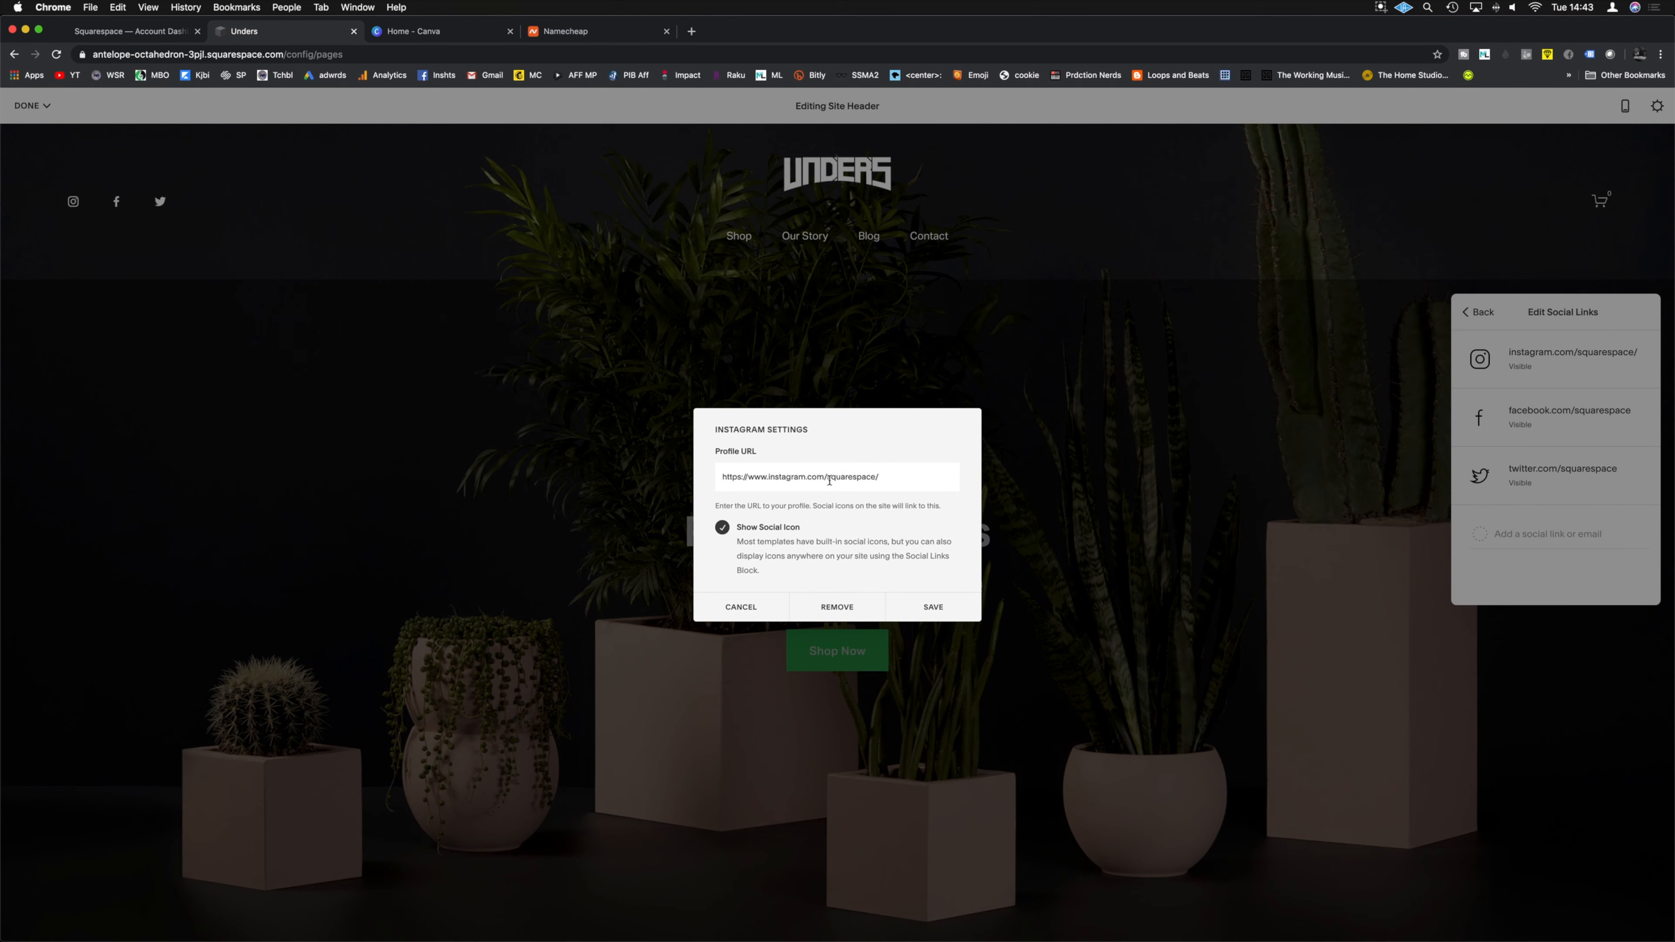
drag(827, 481, 908, 480)
text(undersdnb)
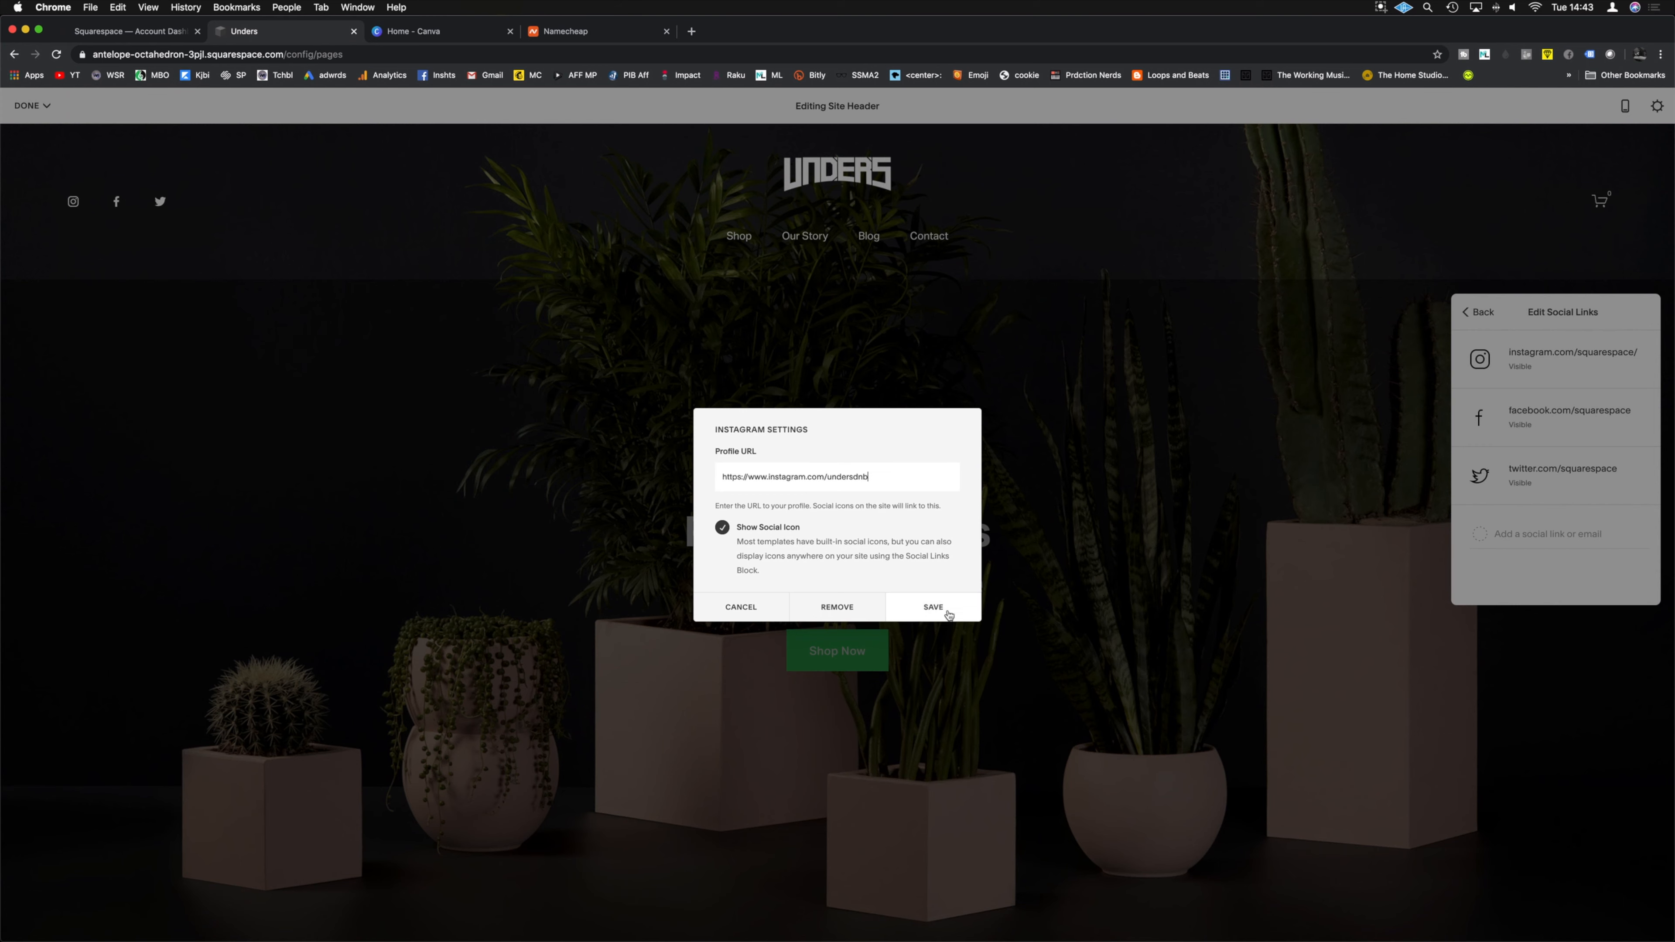
click(933, 607)
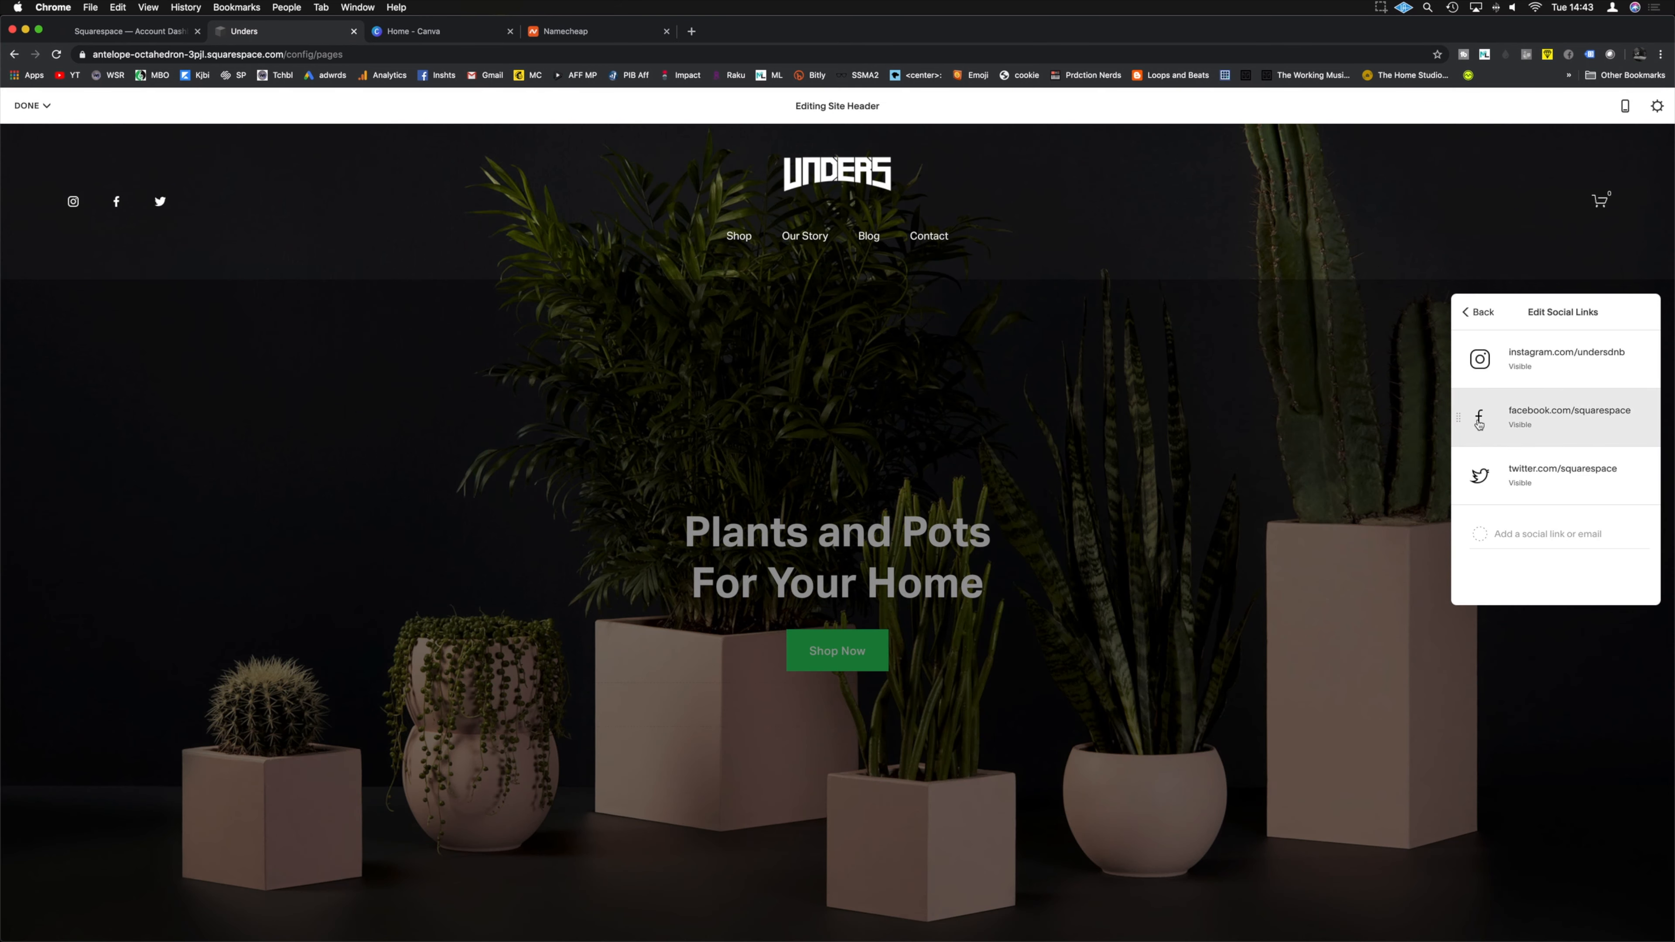
click(76, 206)
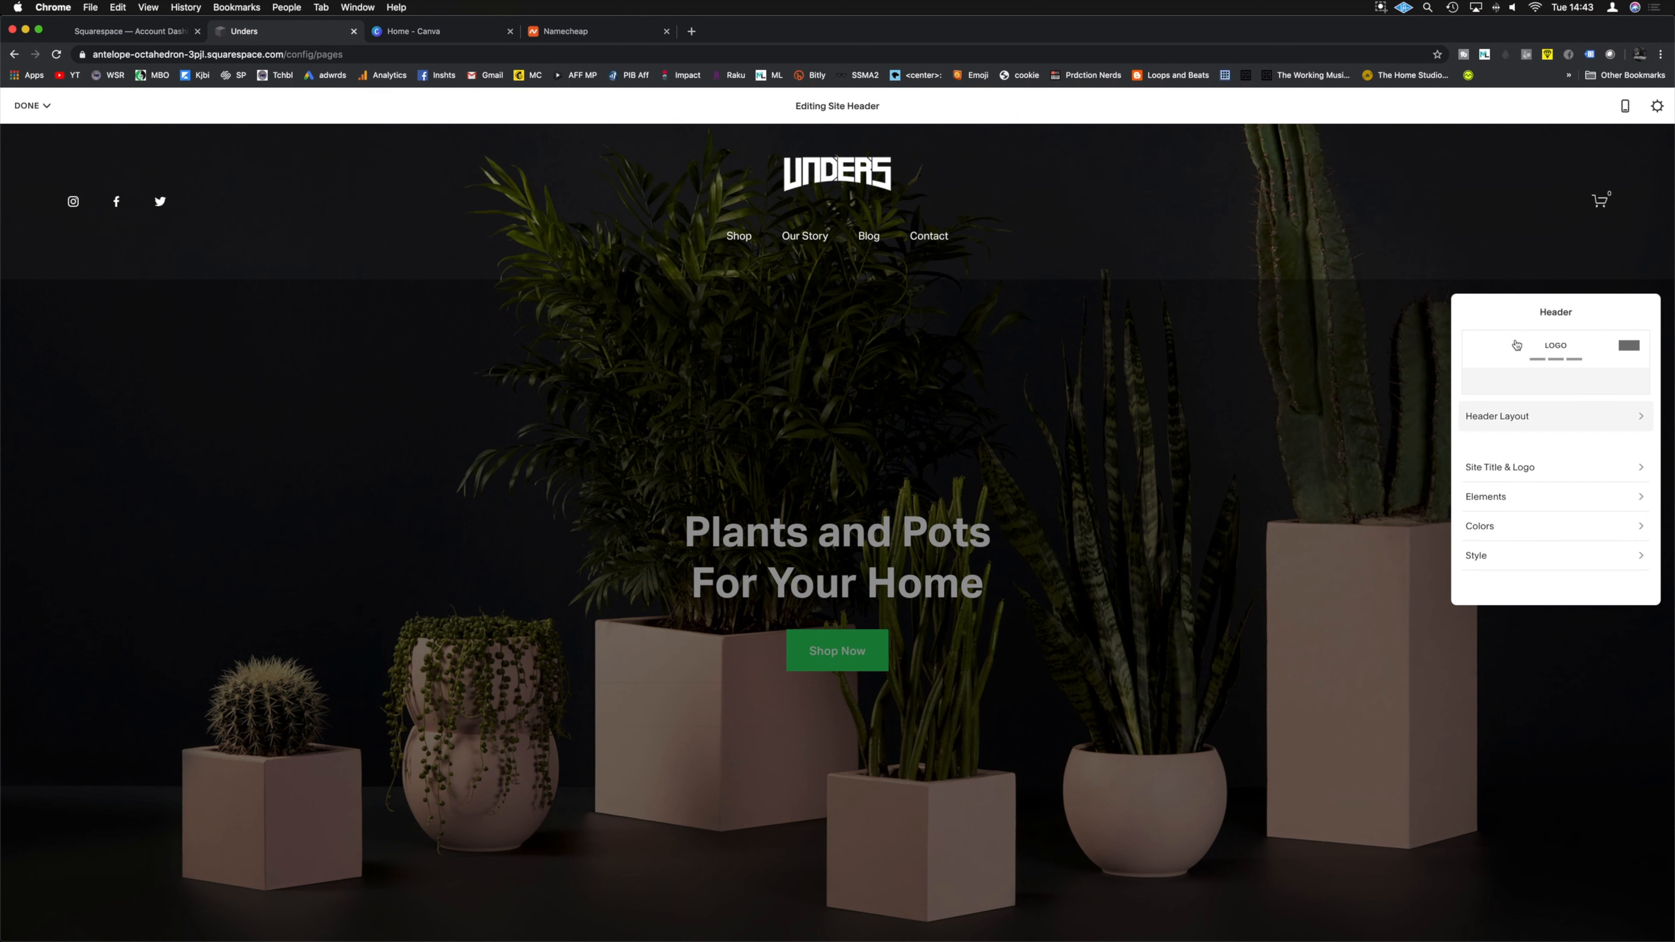
click(1518, 494)
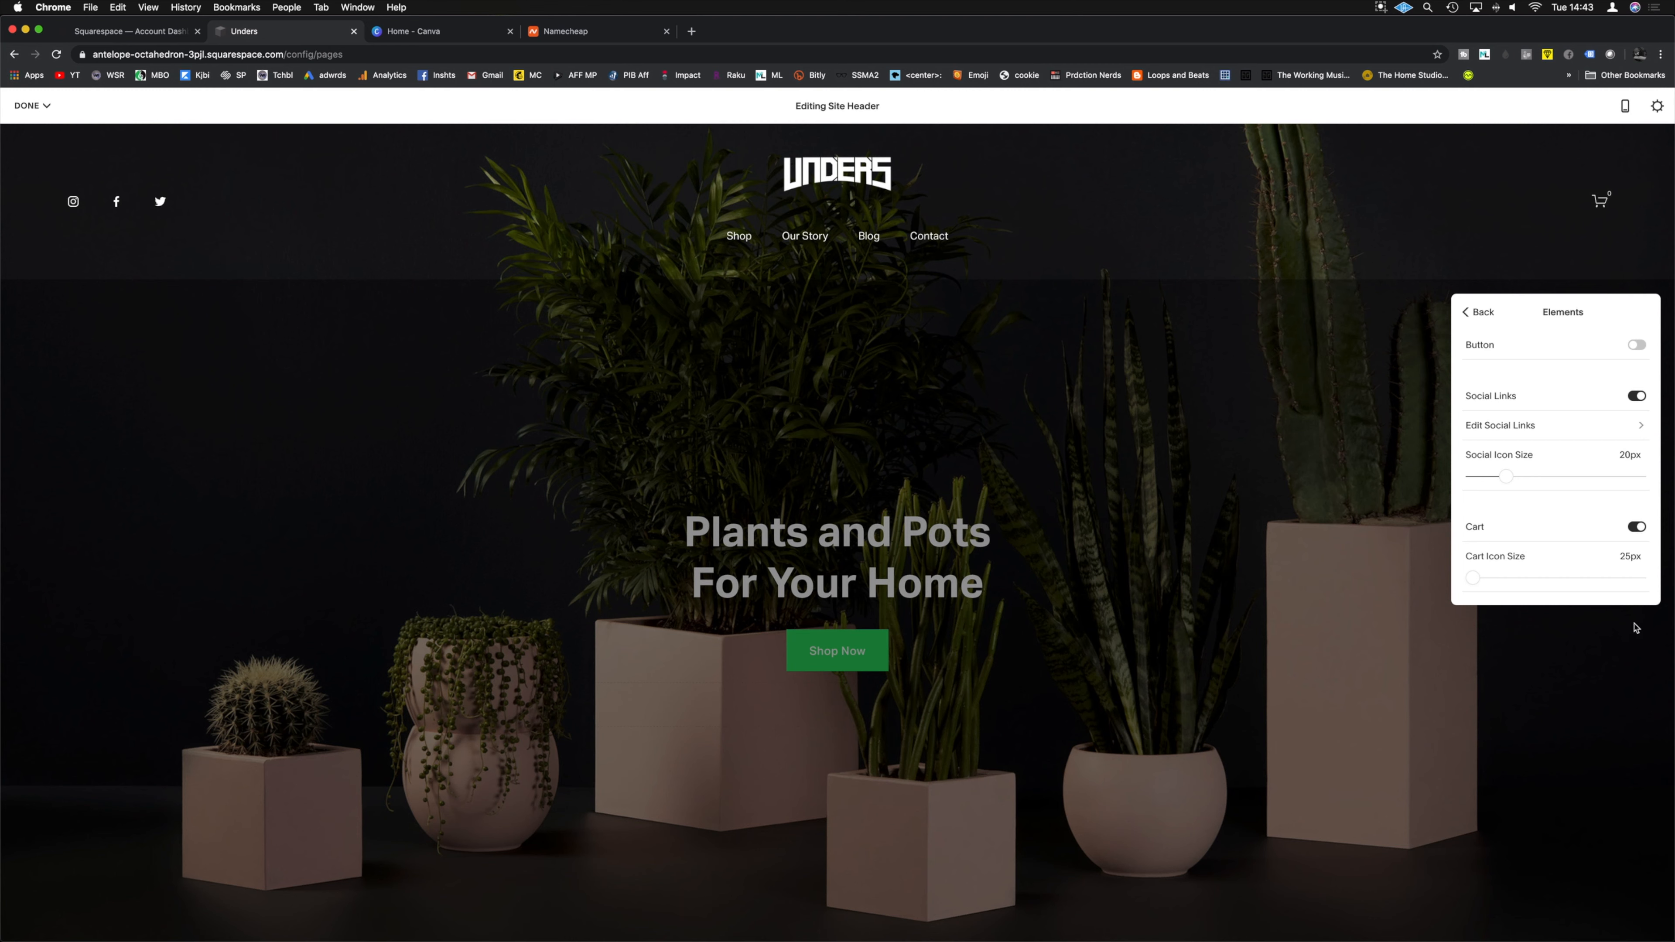
Step: Increase the header's social icon size to 22px
click(1474, 579)
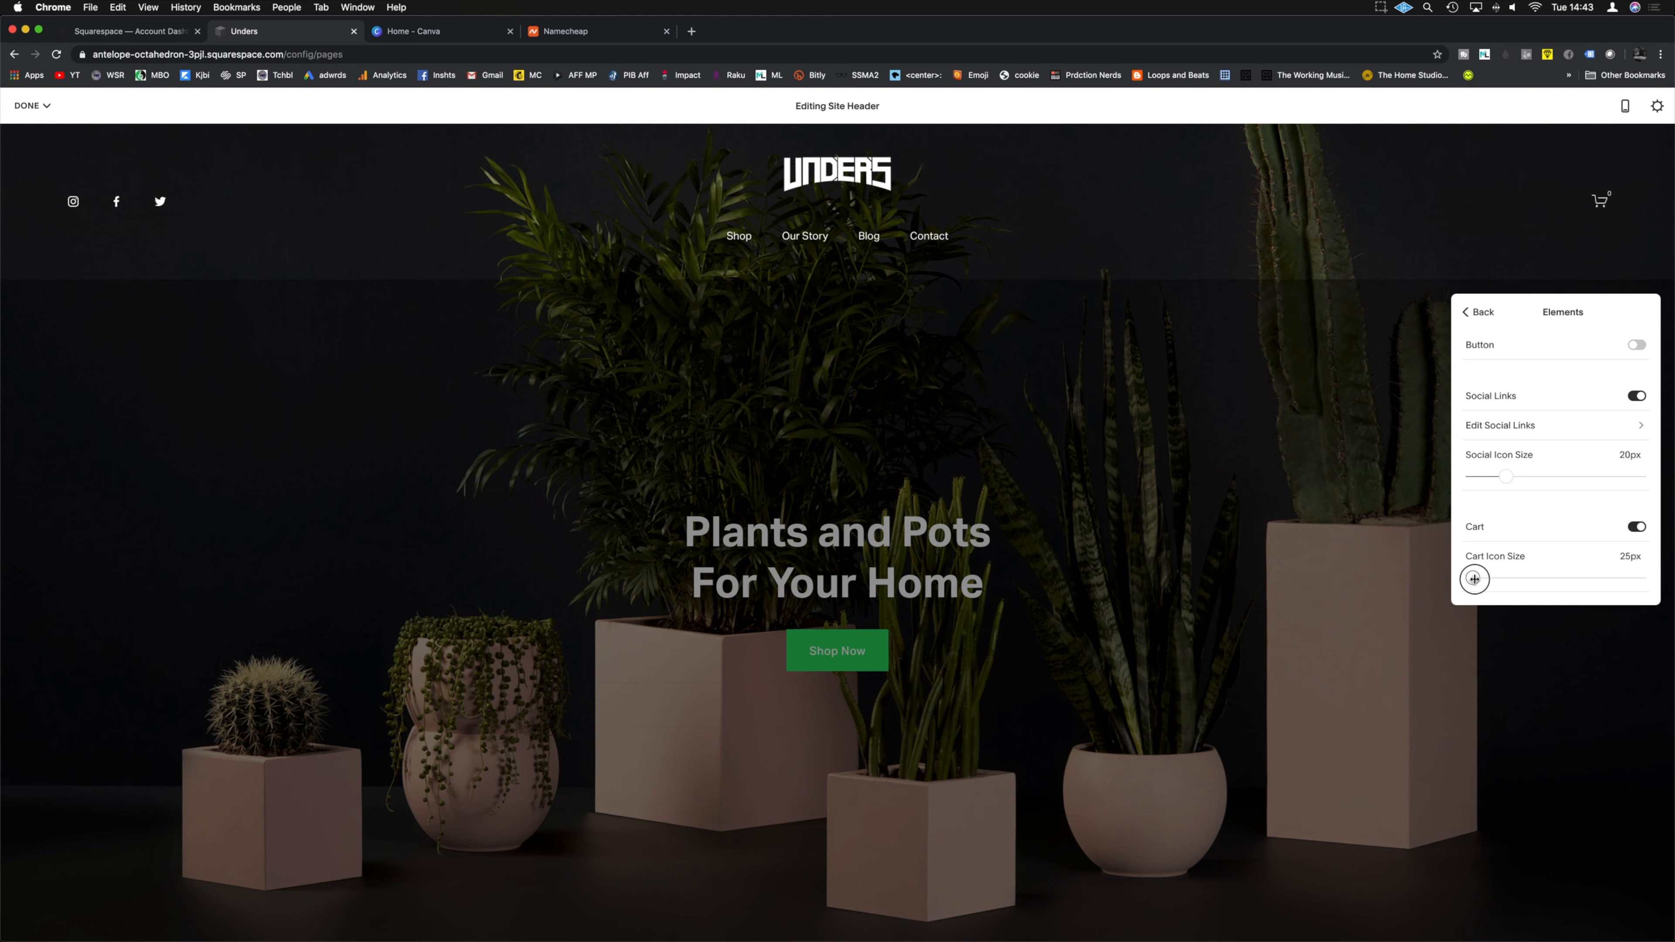
click(1509, 478)
mouse_move(1509, 478)
mouse_down()
mouse_move(1539, 478)
mouse_move(1505, 477)
mouse_up()
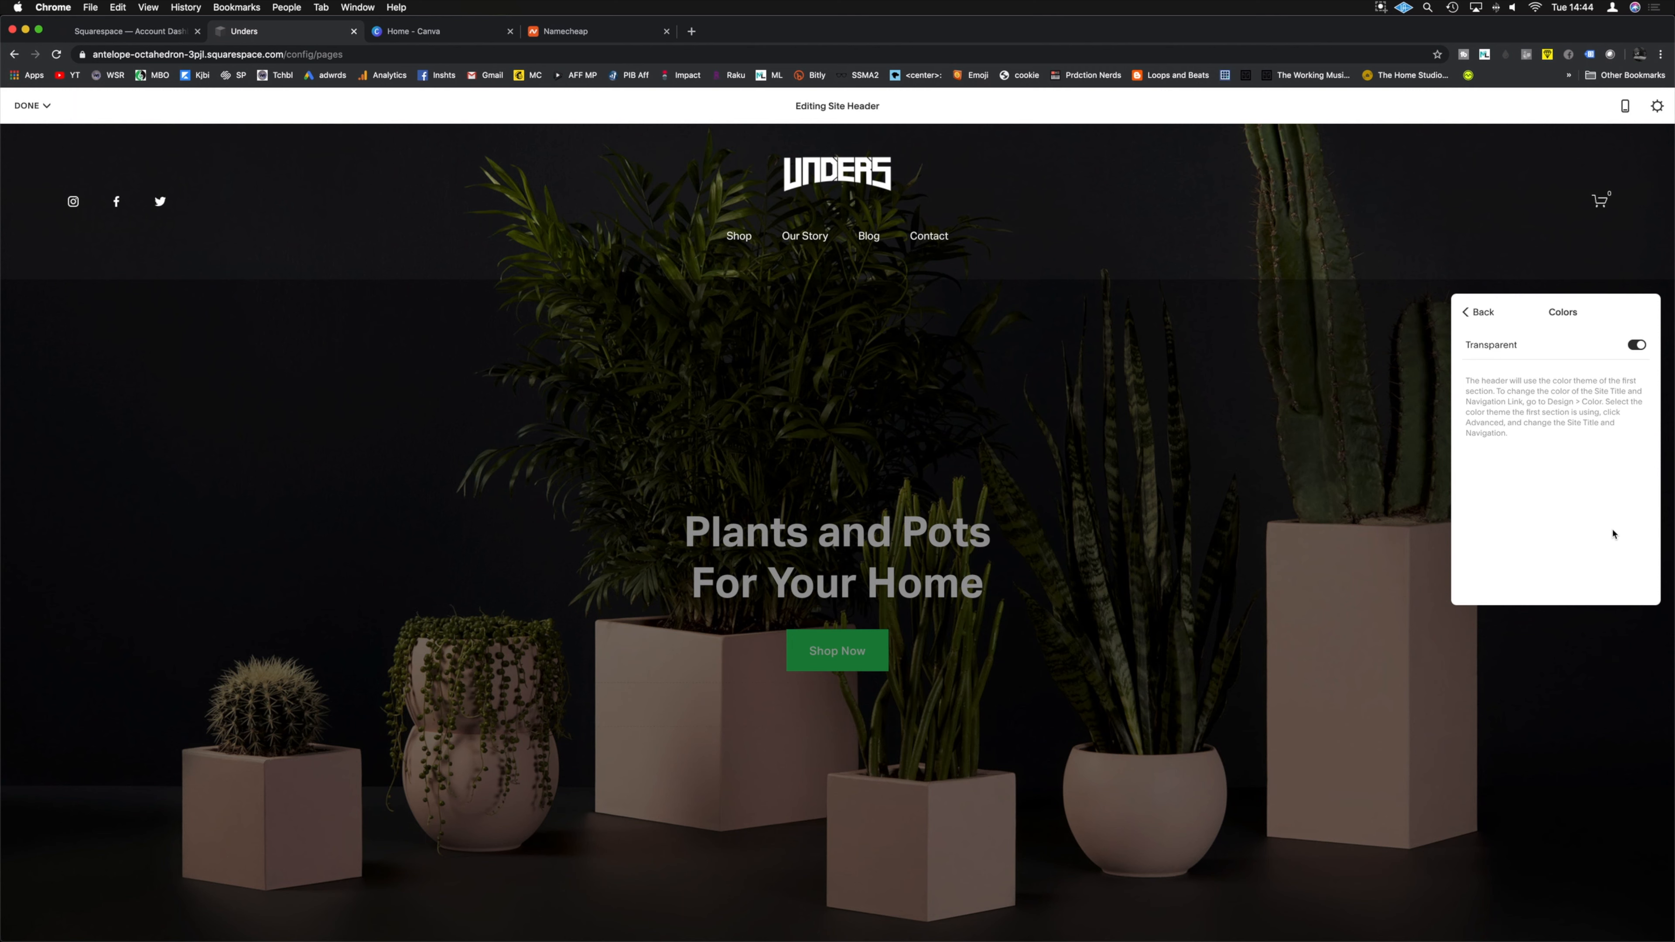
Step: Try solid and custom header colours, then leave the header transparent over the hero photo
click(1638, 346)
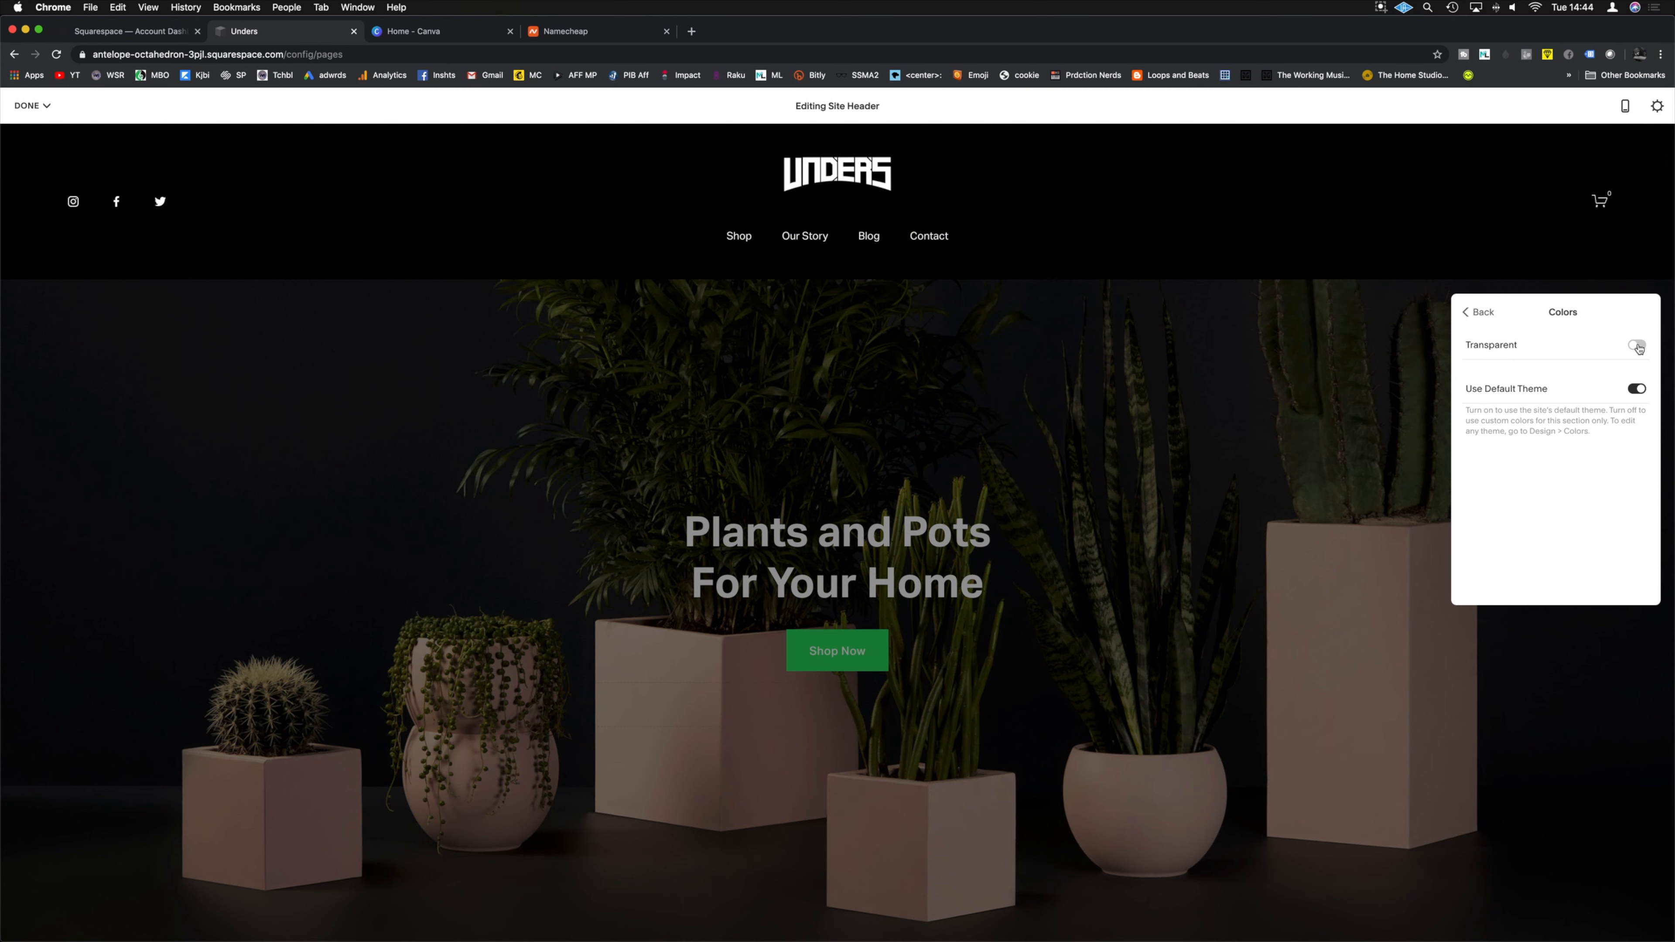
click(1637, 390)
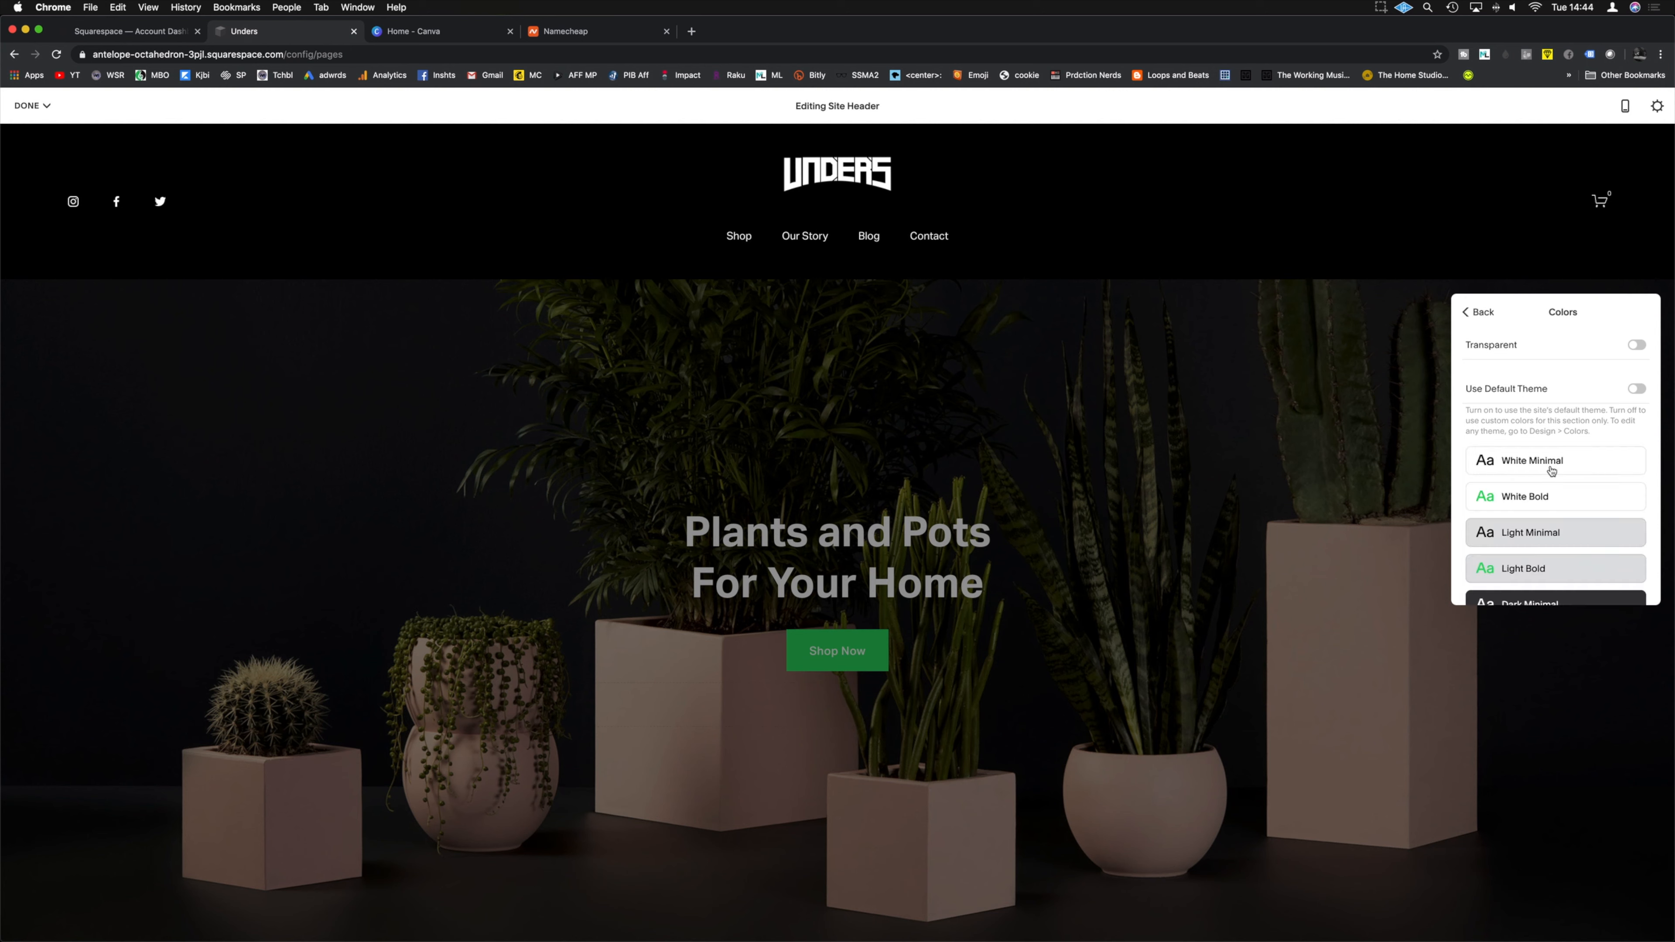
click(1638, 346)
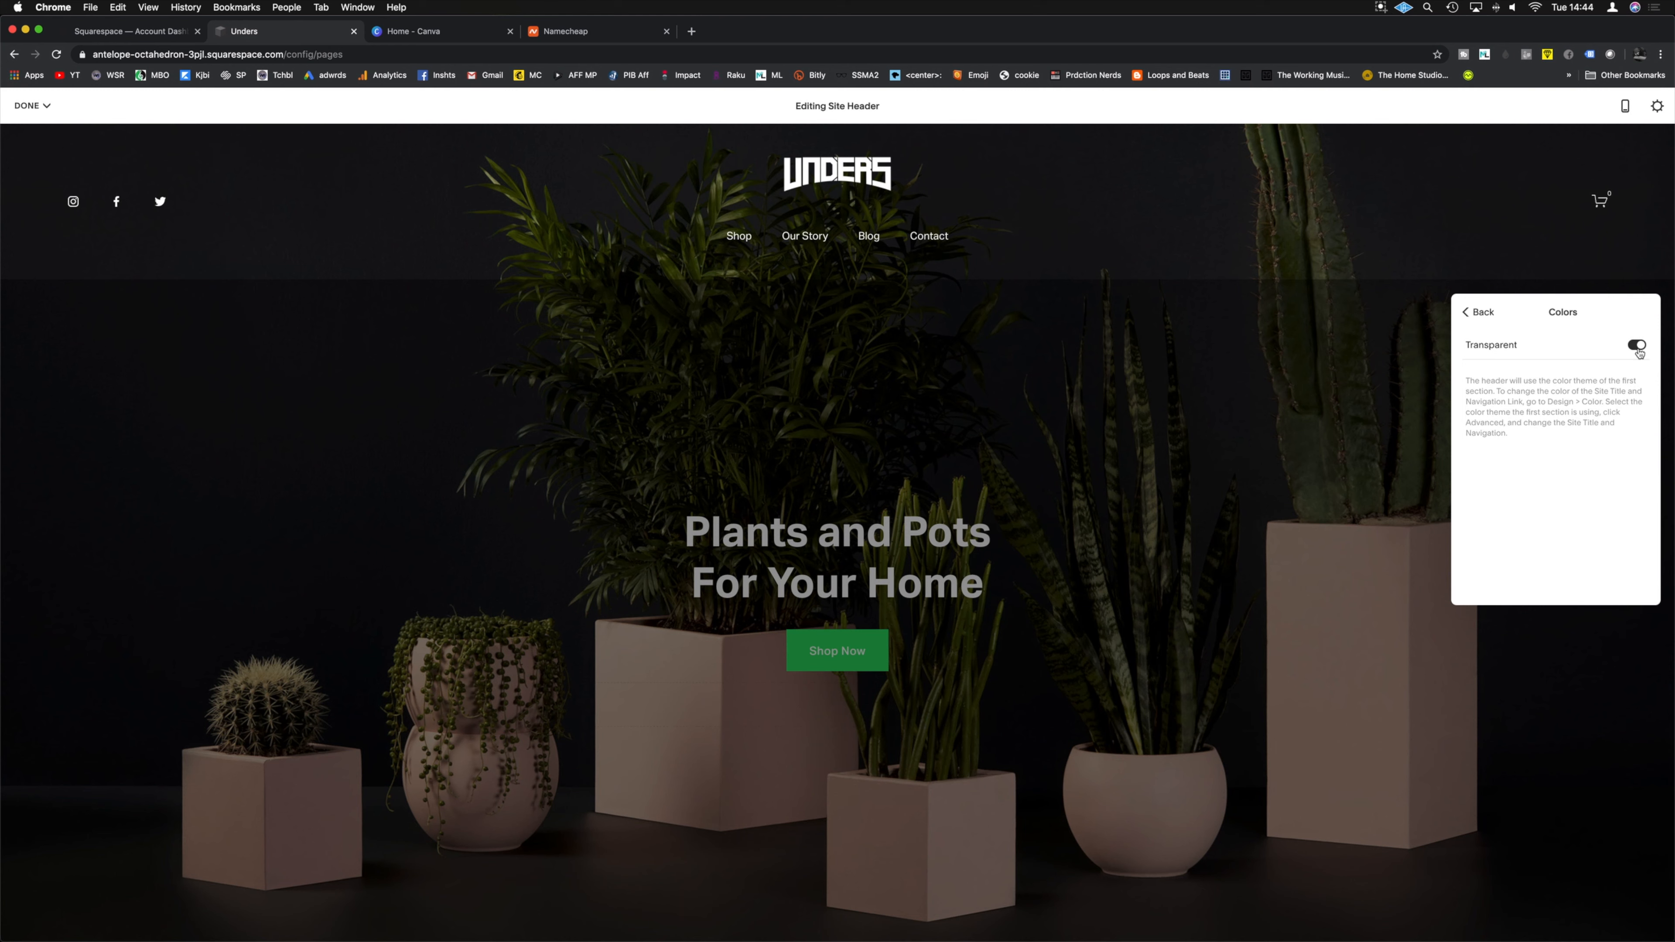
click(1469, 313)
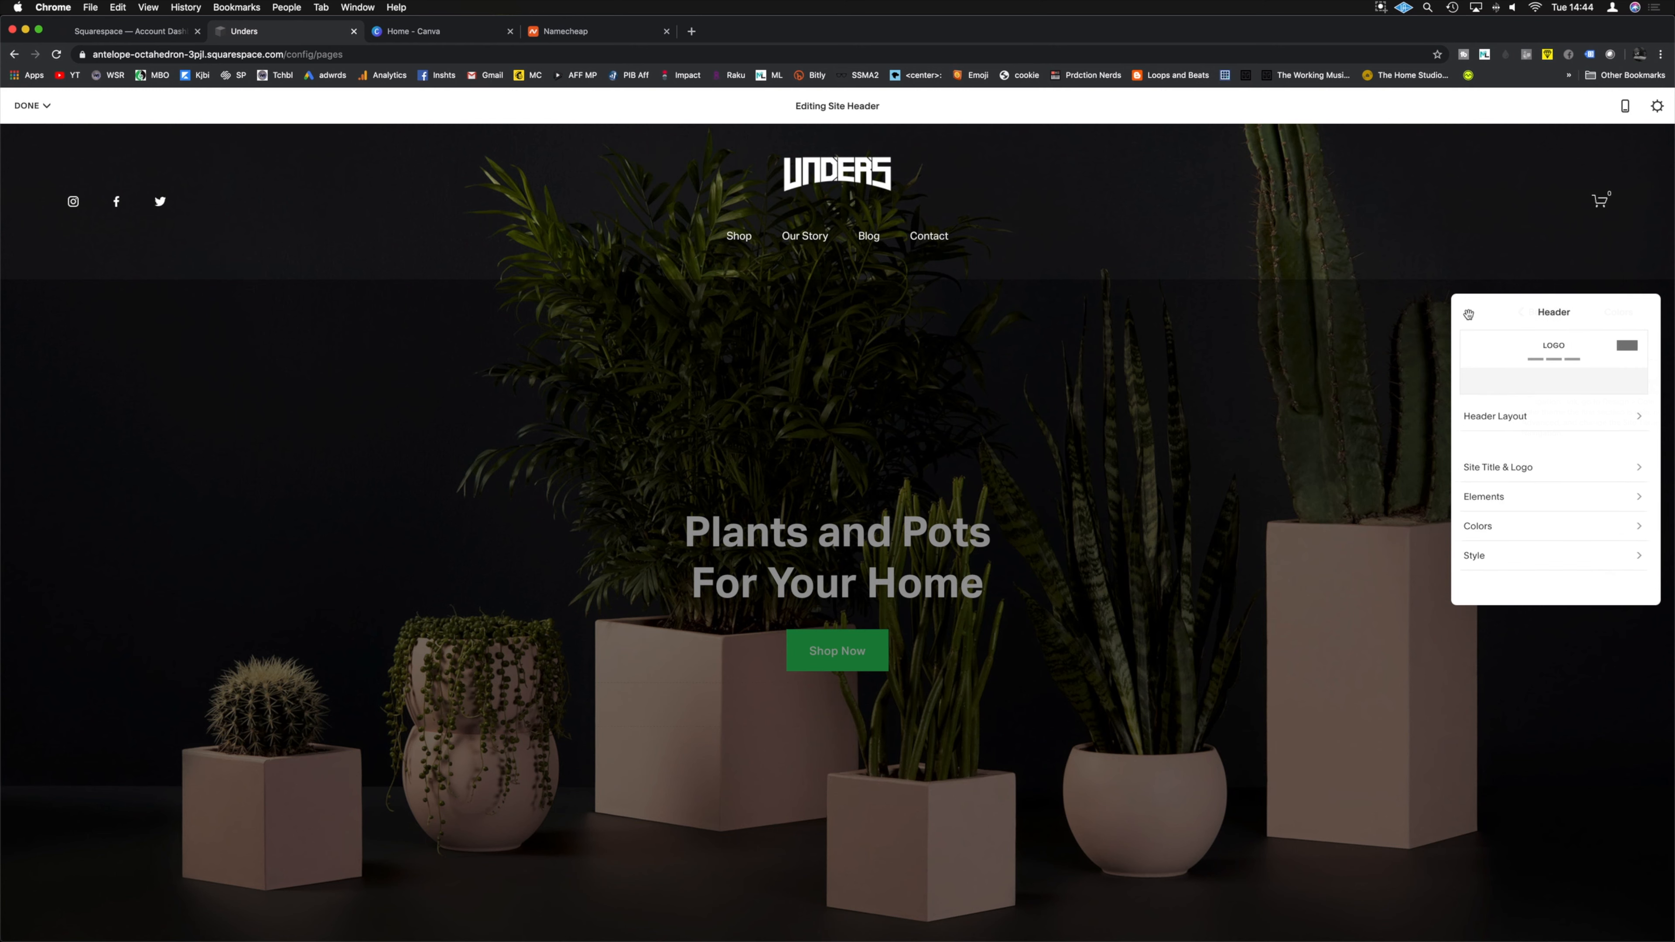
Step: Set the header width to Inset after comparing it with Full
click(1484, 555)
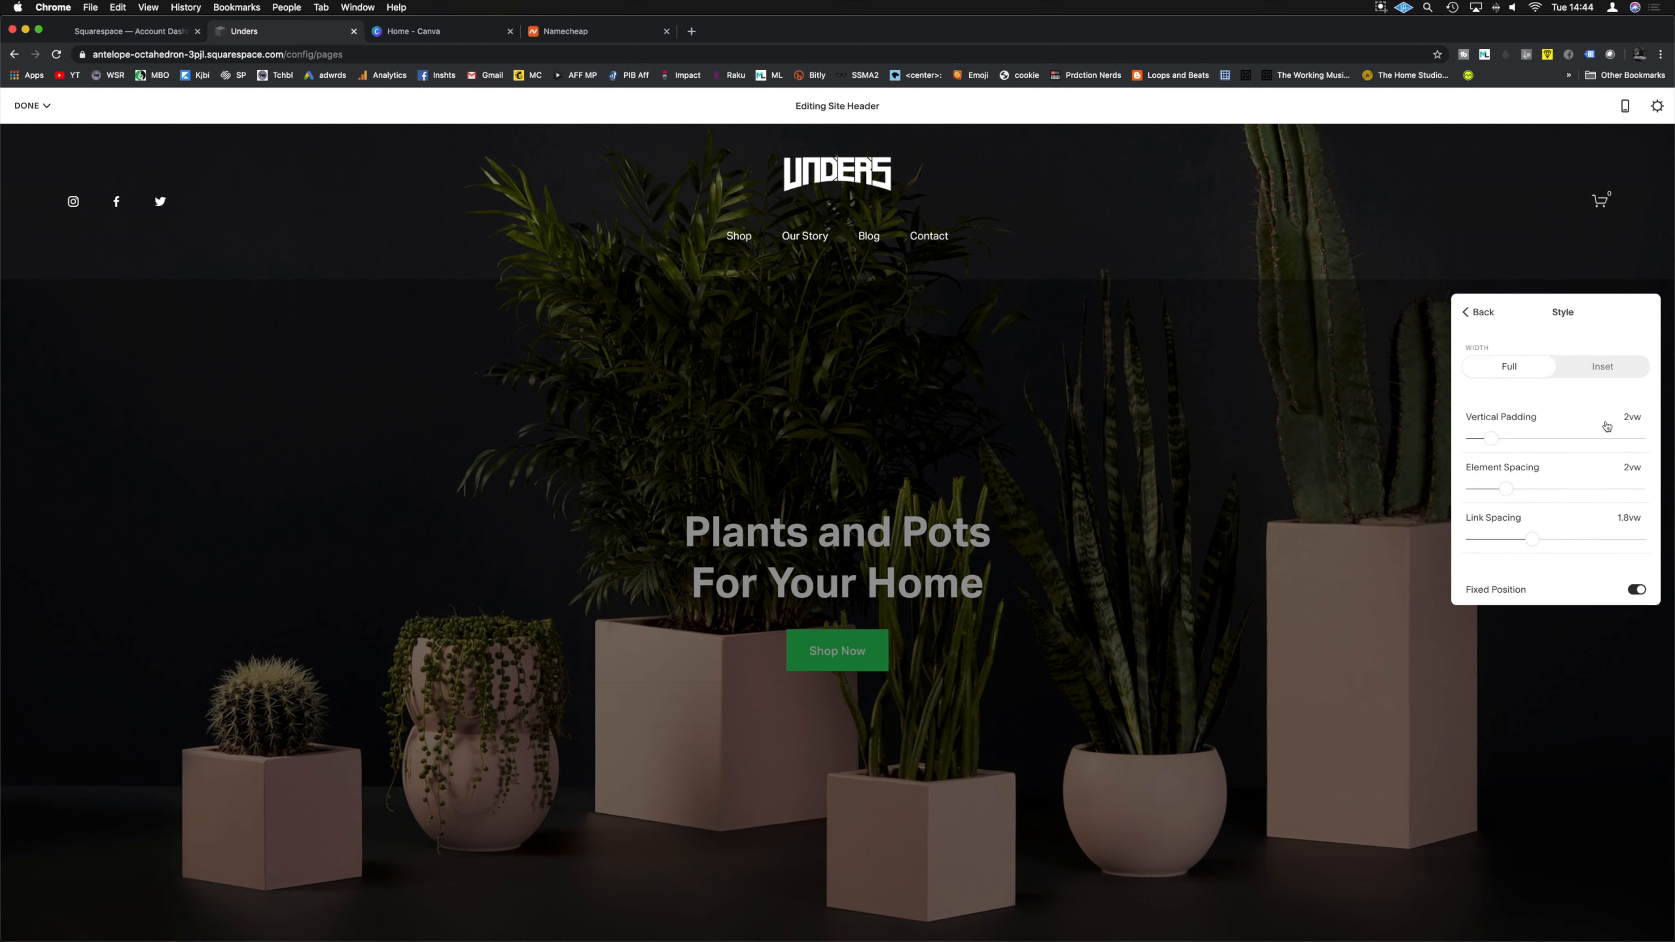
click(1592, 375)
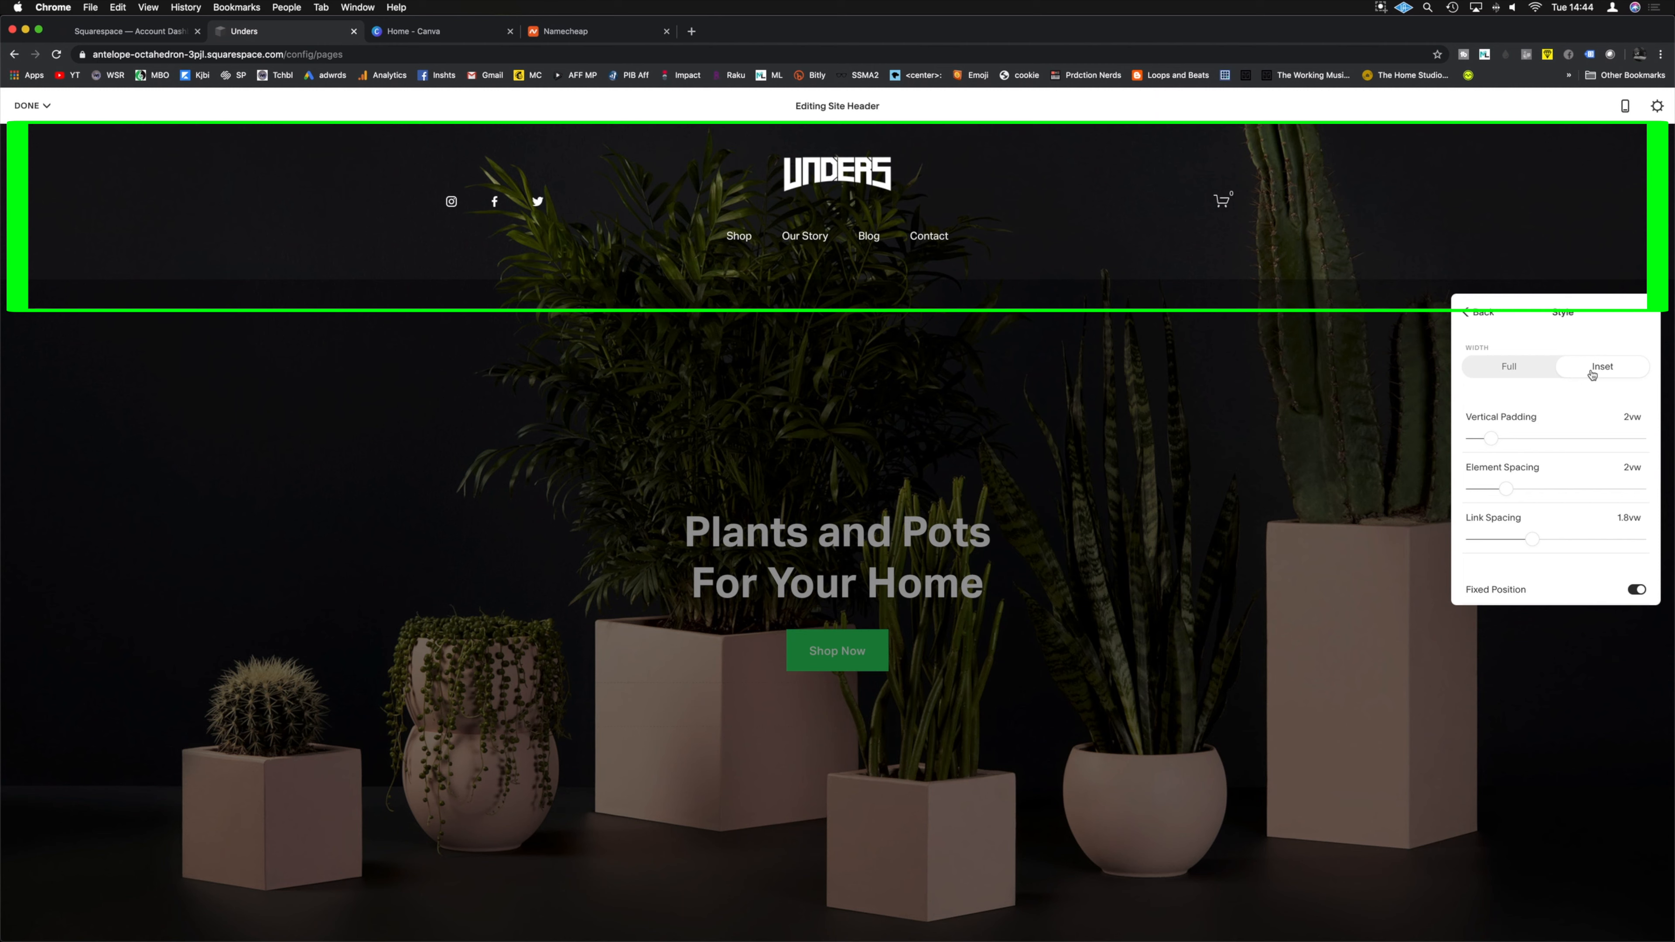
click(1533, 378)
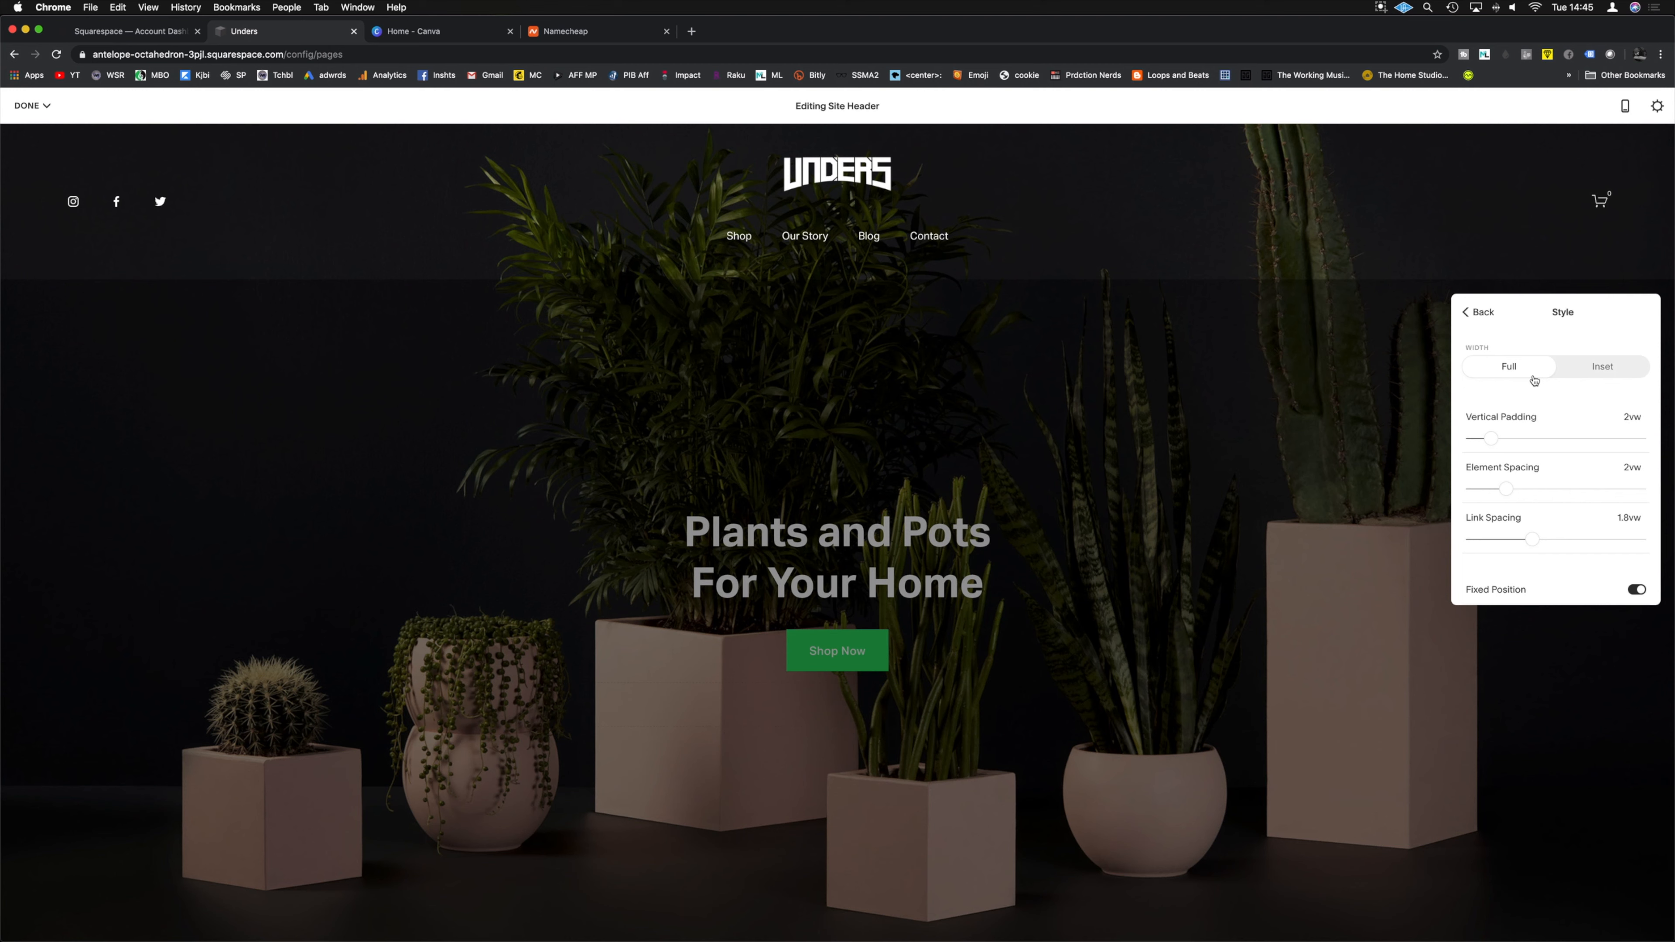
click(1601, 375)
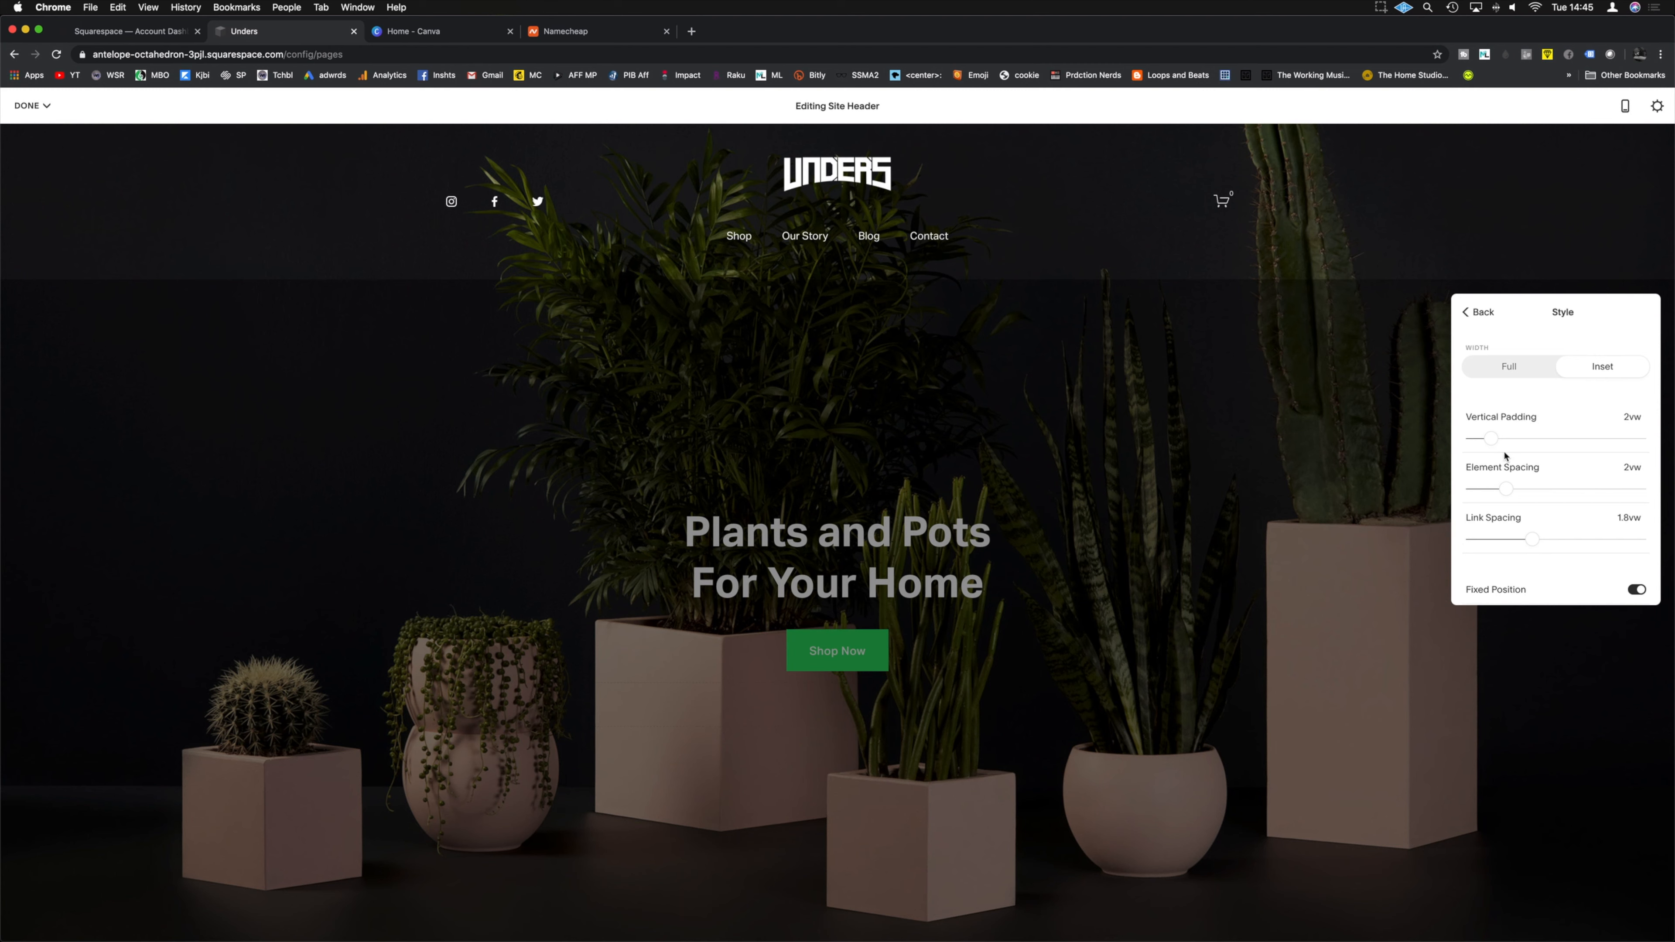
Step: Set header vertical padding and element spacing to 1.2vw and link spacing to 1.5vw
drag(1491, 441, 1494, 490)
drag(1493, 490, 1492, 489)
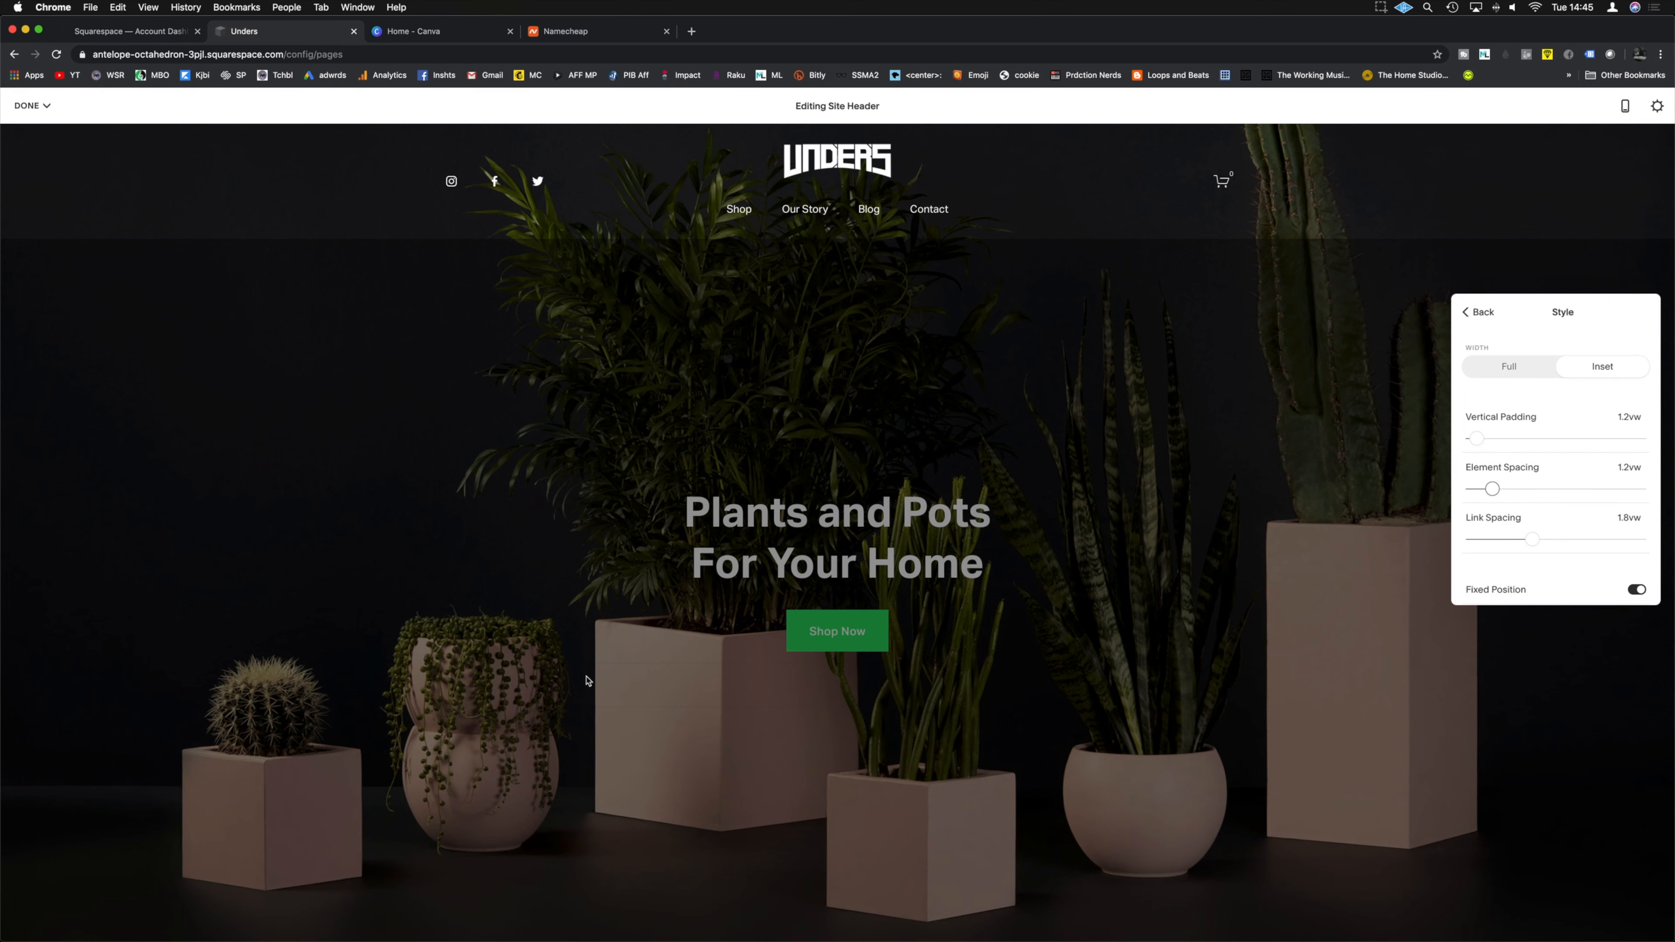
click(1534, 539)
mouse_move(1534, 541)
mouse_down()
mouse_move(1574, 541)
mouse_move(1521, 540)
mouse_up()
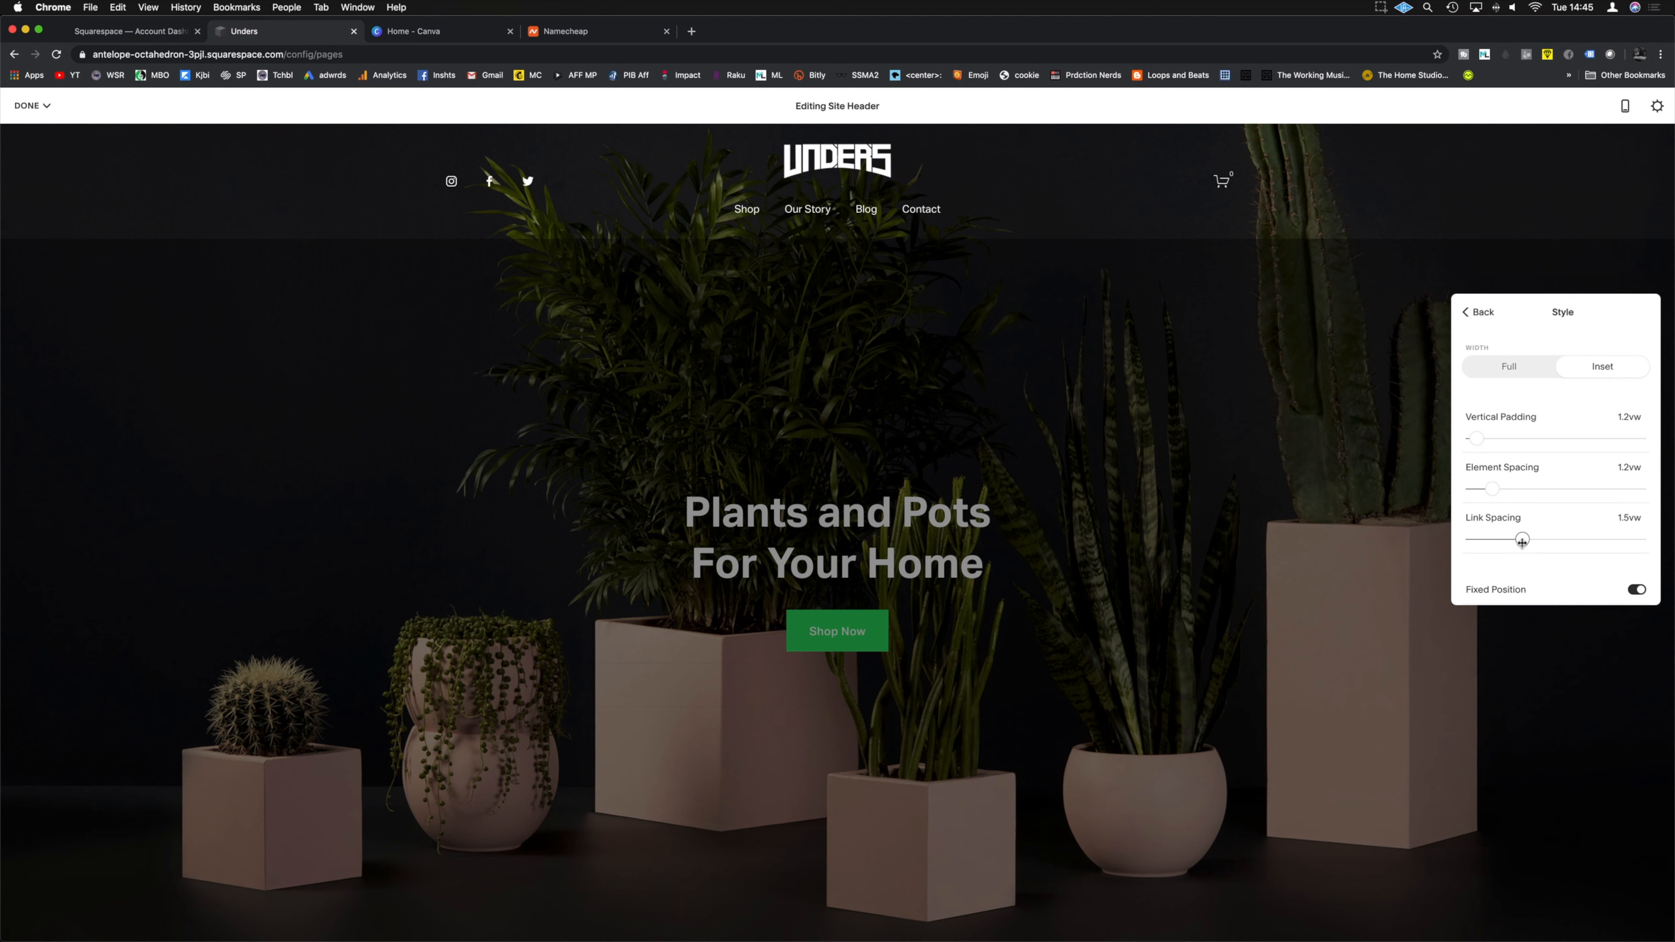
scroll(1551, 553, down, 2)
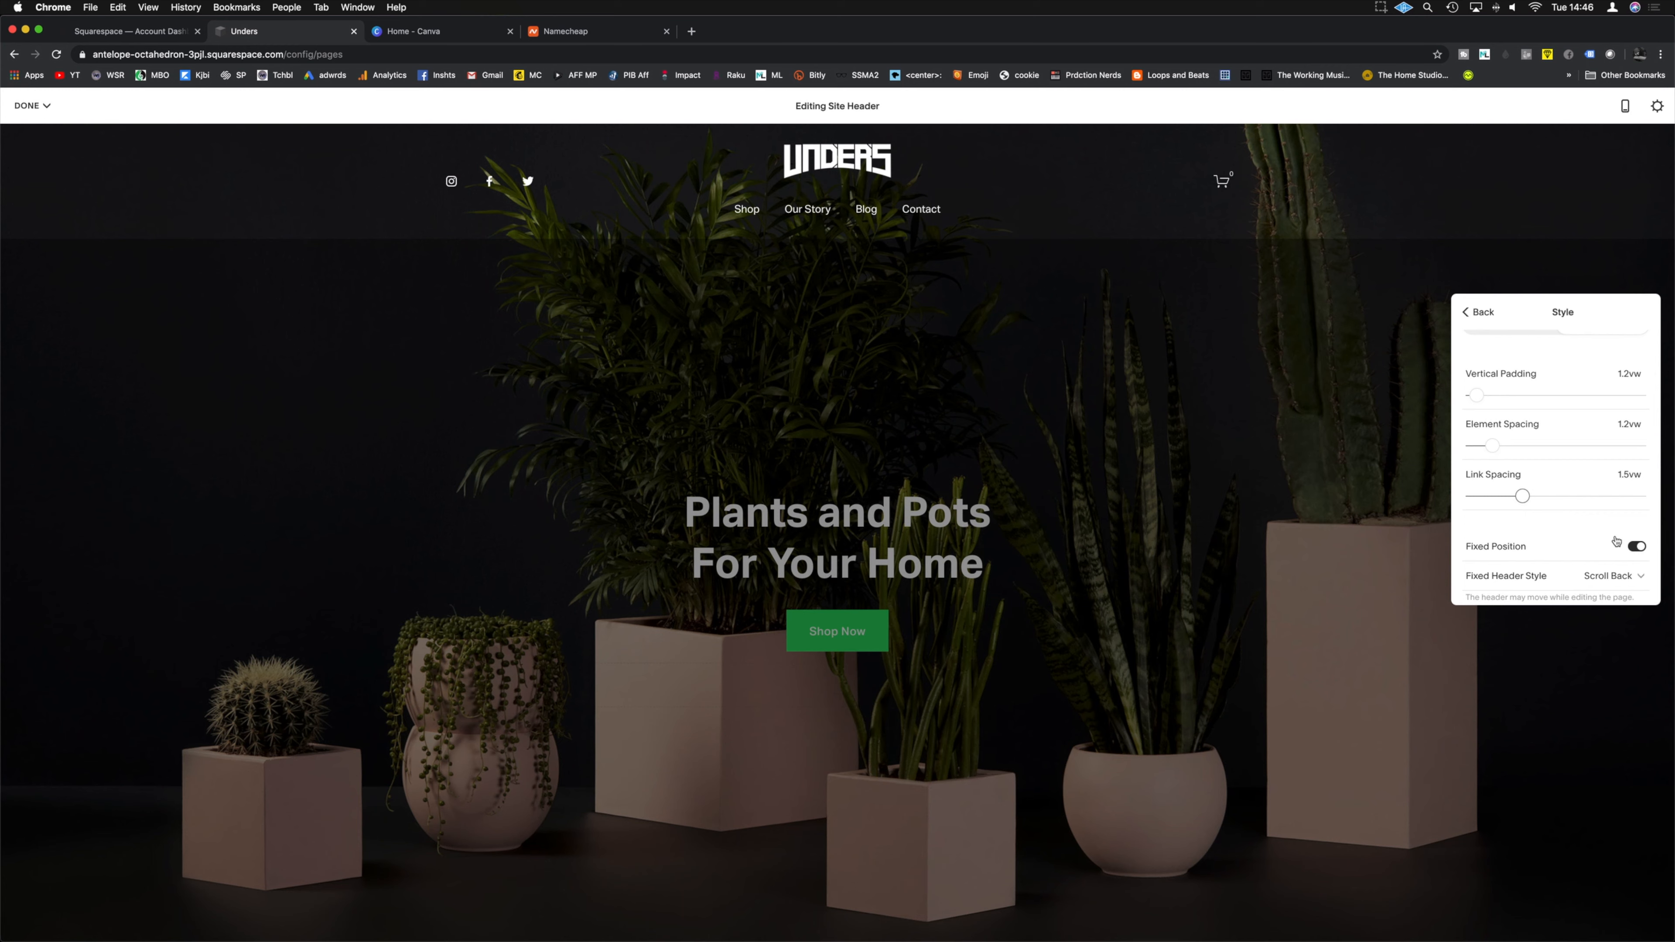
click(1422, 247)
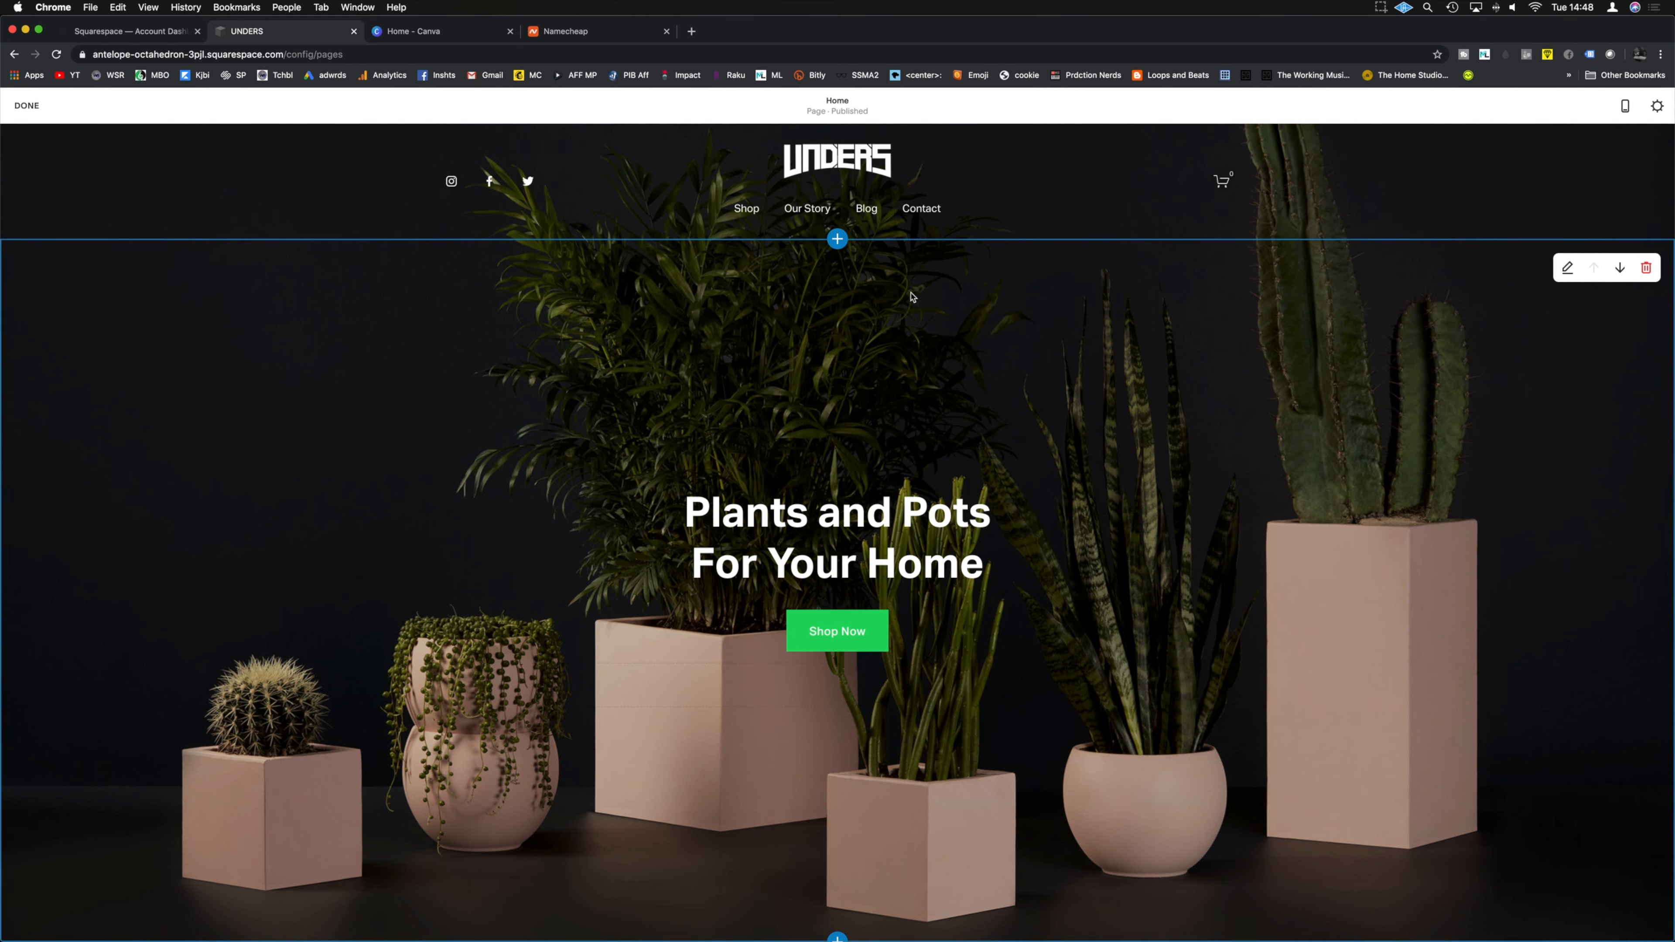
Step: Move the Plants and Pots hero section down so it sits below Fan Favorites
scroll(947, 323, down, 2)
scroll(947, 323, down, 5)
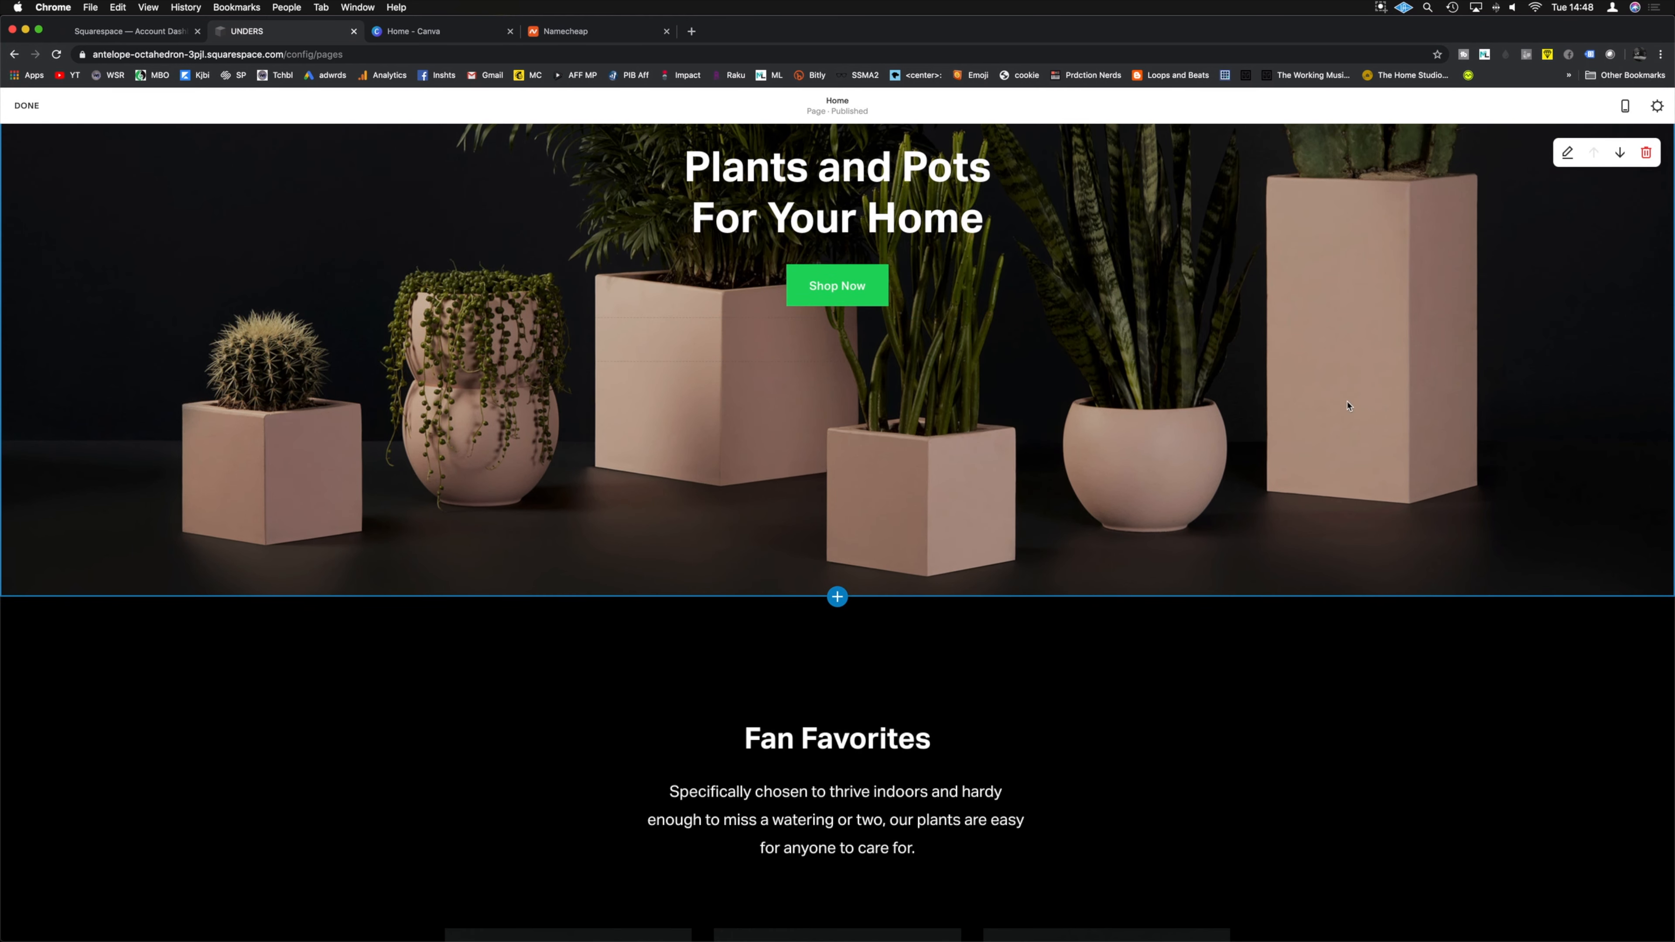
scroll(1329, 405, up, 6)
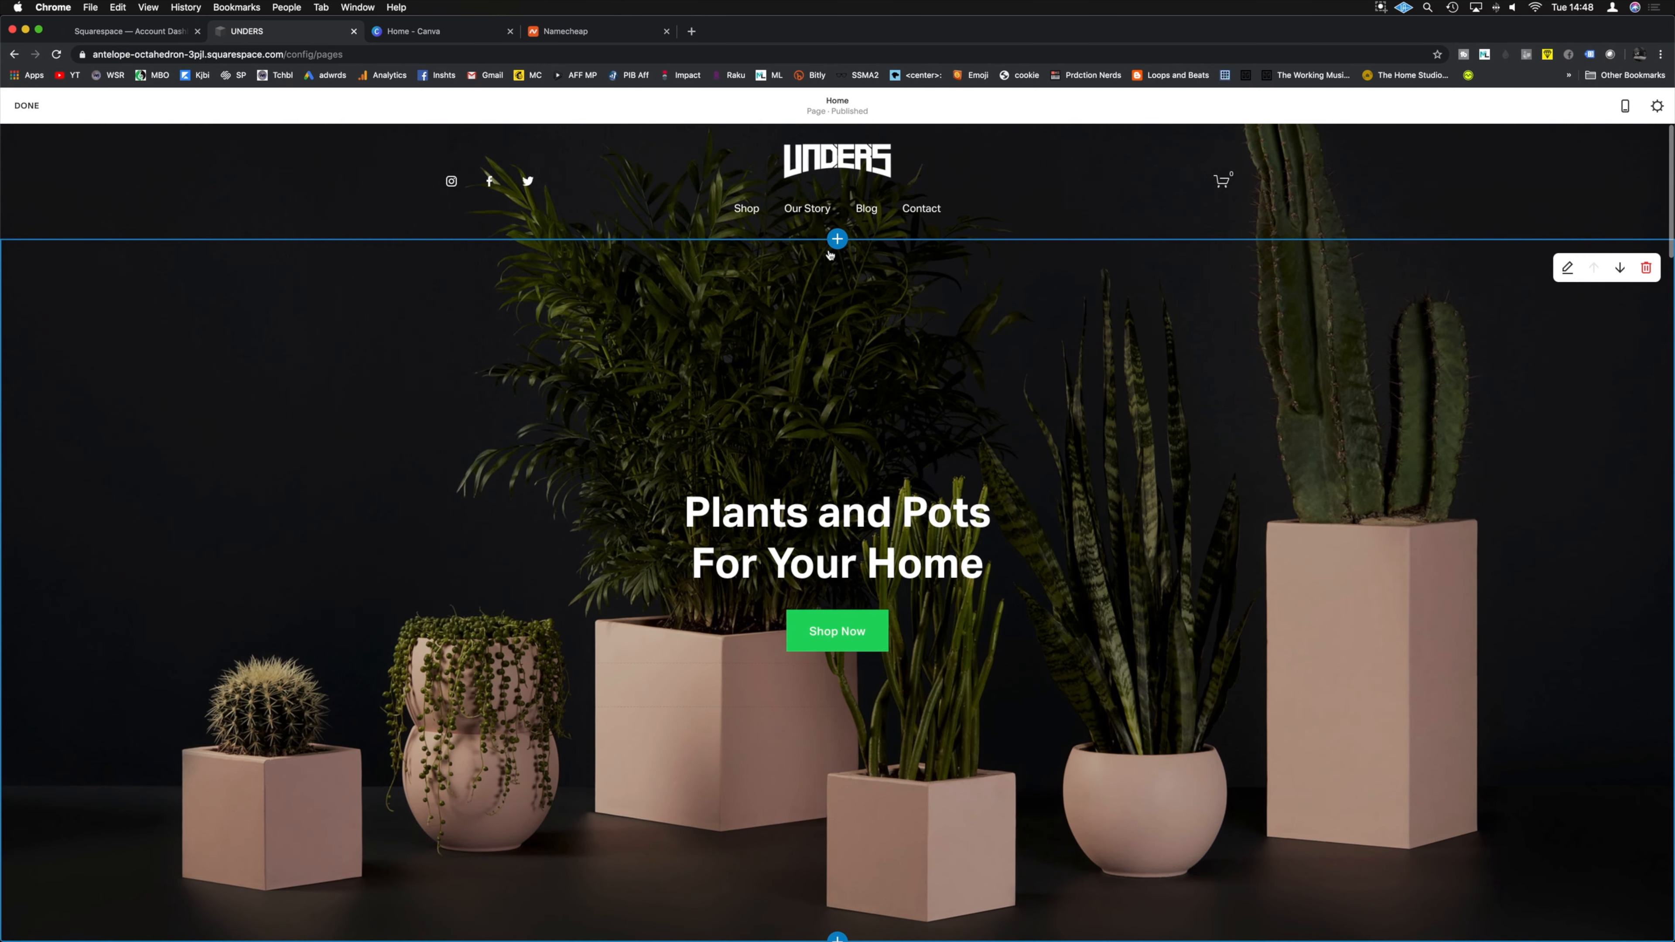
scroll(1312, 460, down, 15)
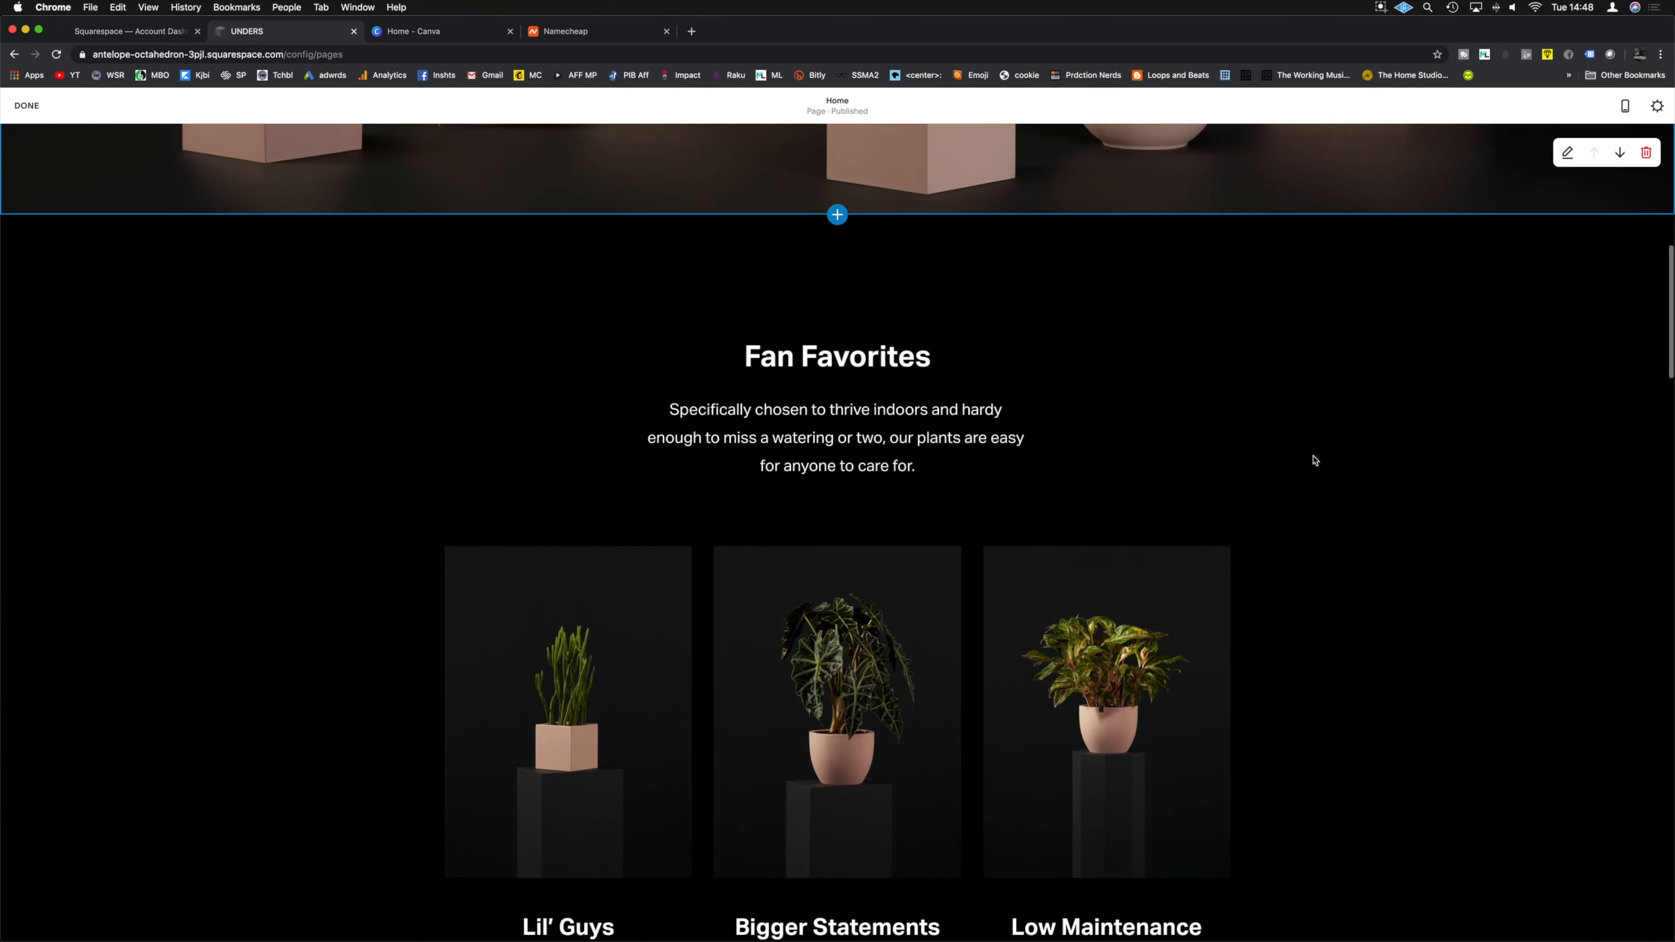
scroll(1357, 461, down, 5)
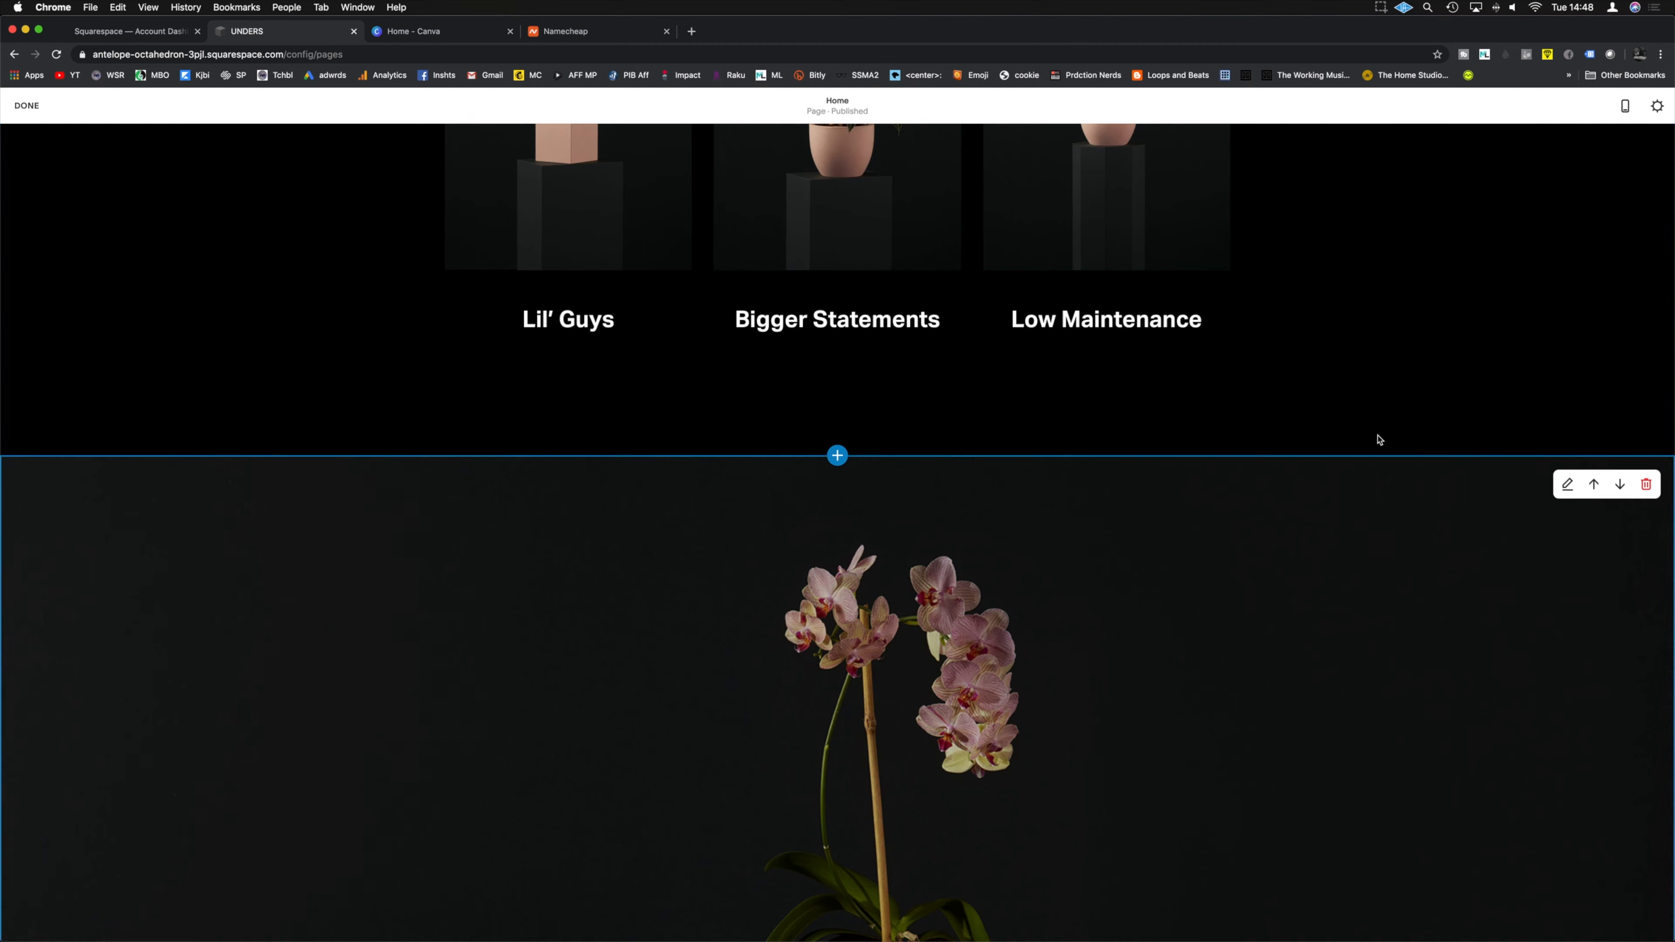
scroll(1407, 360, up, 15)
scroll(1414, 362, up, 4)
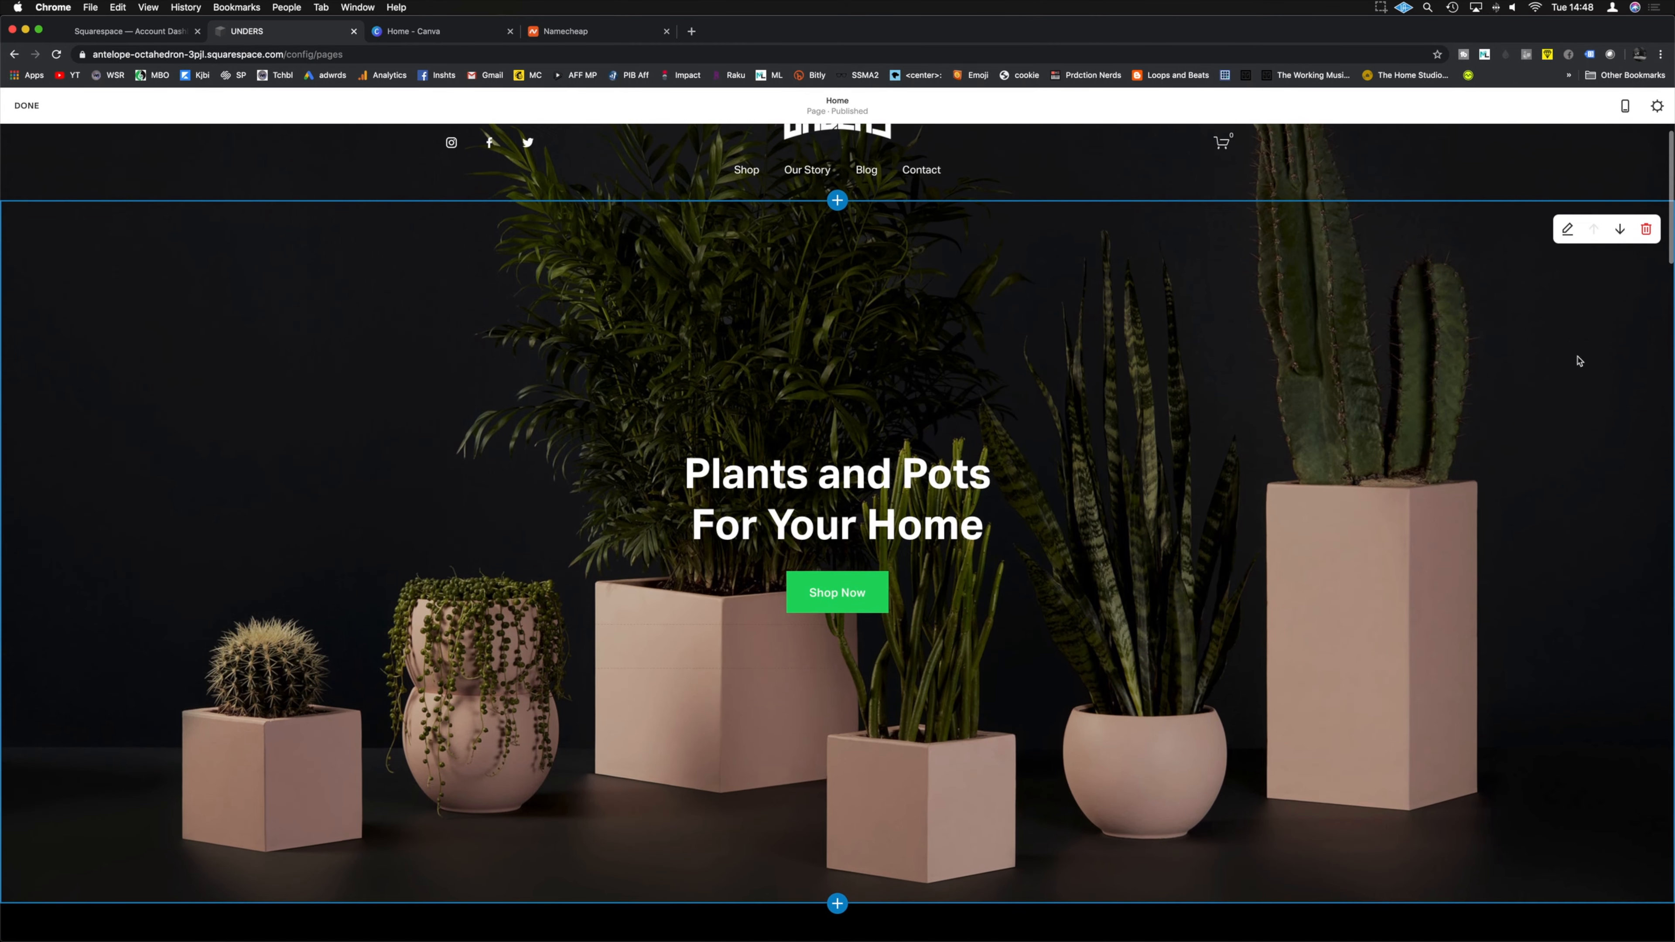
click(1619, 231)
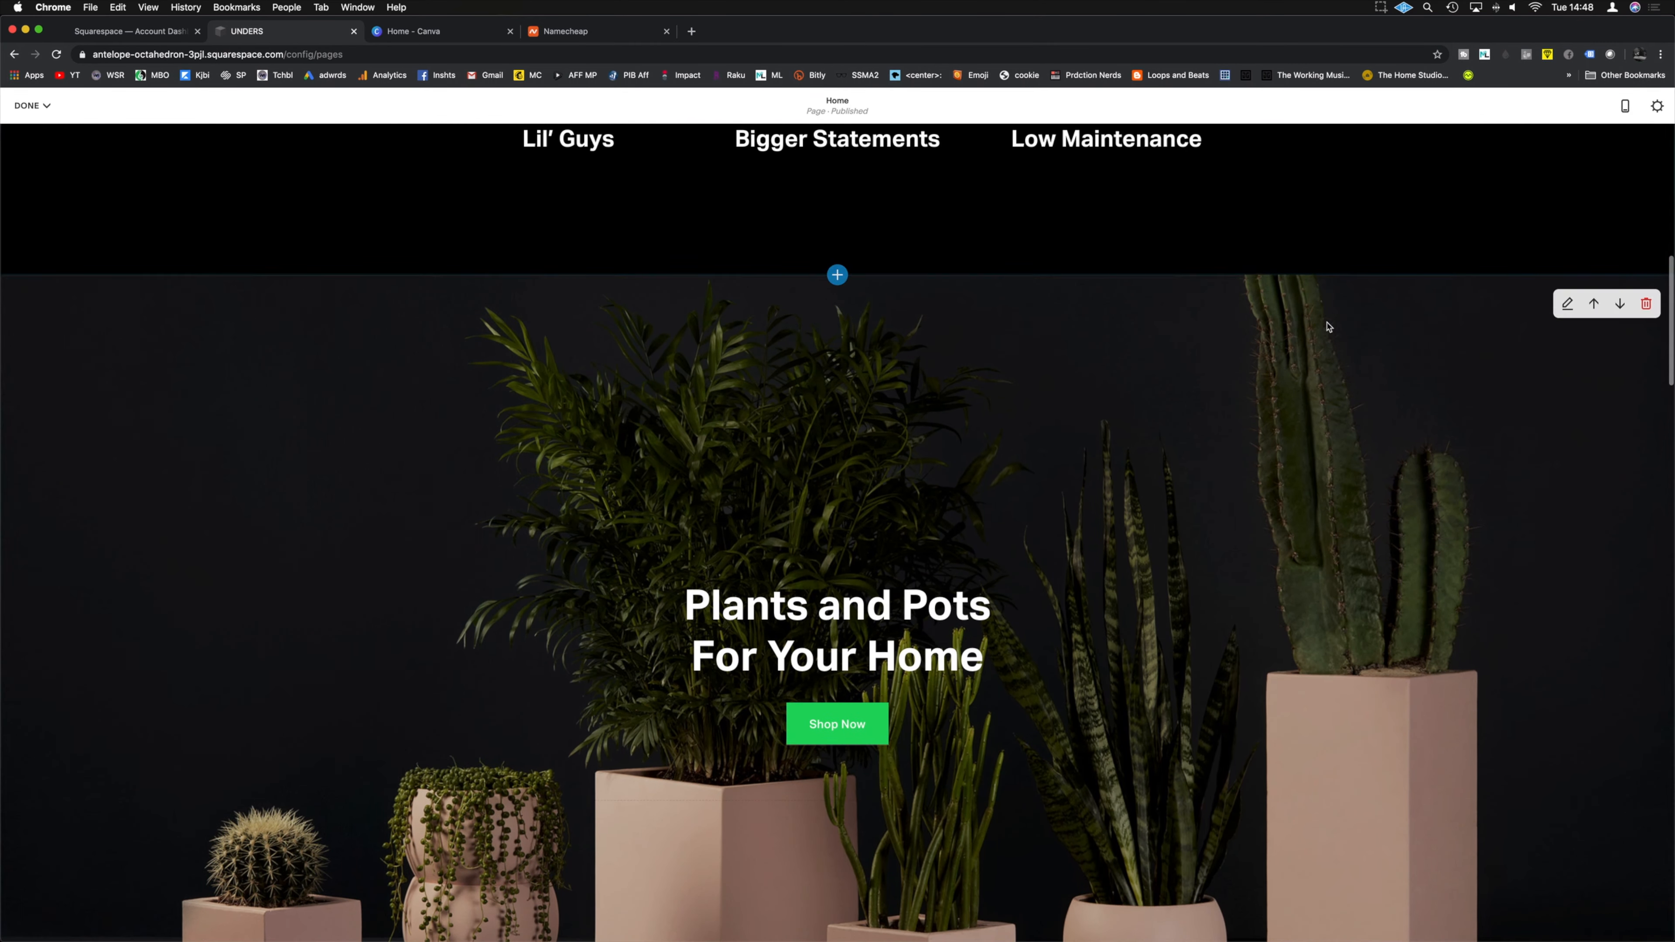
scroll(1036, 359, up, 3)
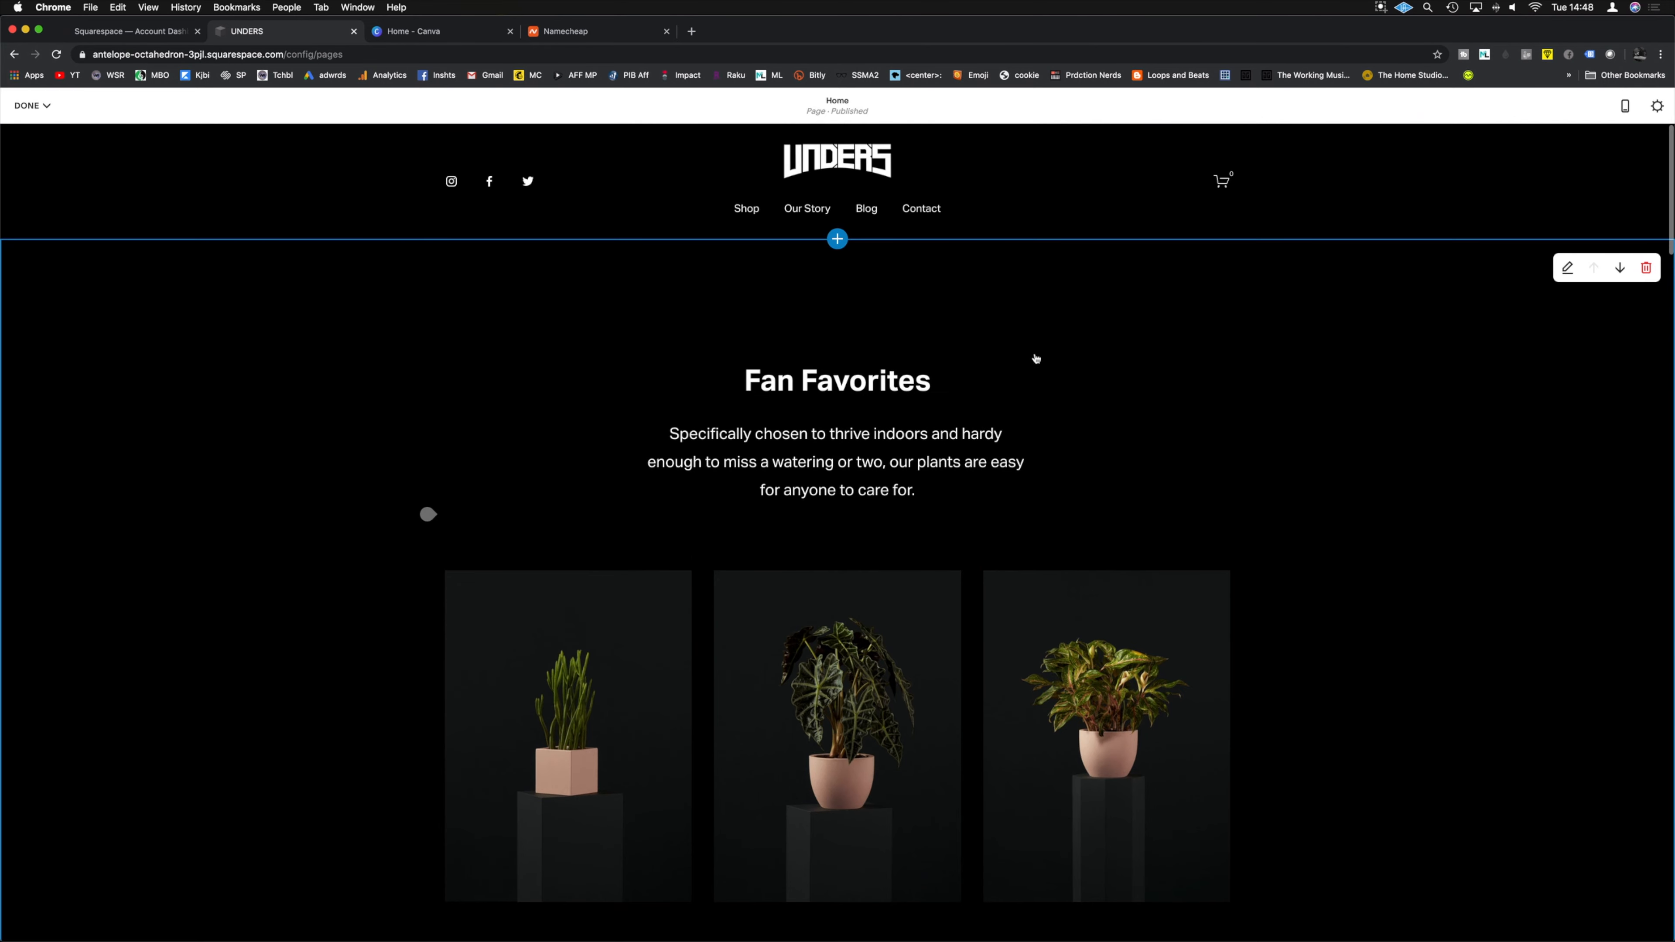
scroll(1037, 359, down, 13)
scroll(1036, 359, down, 12)
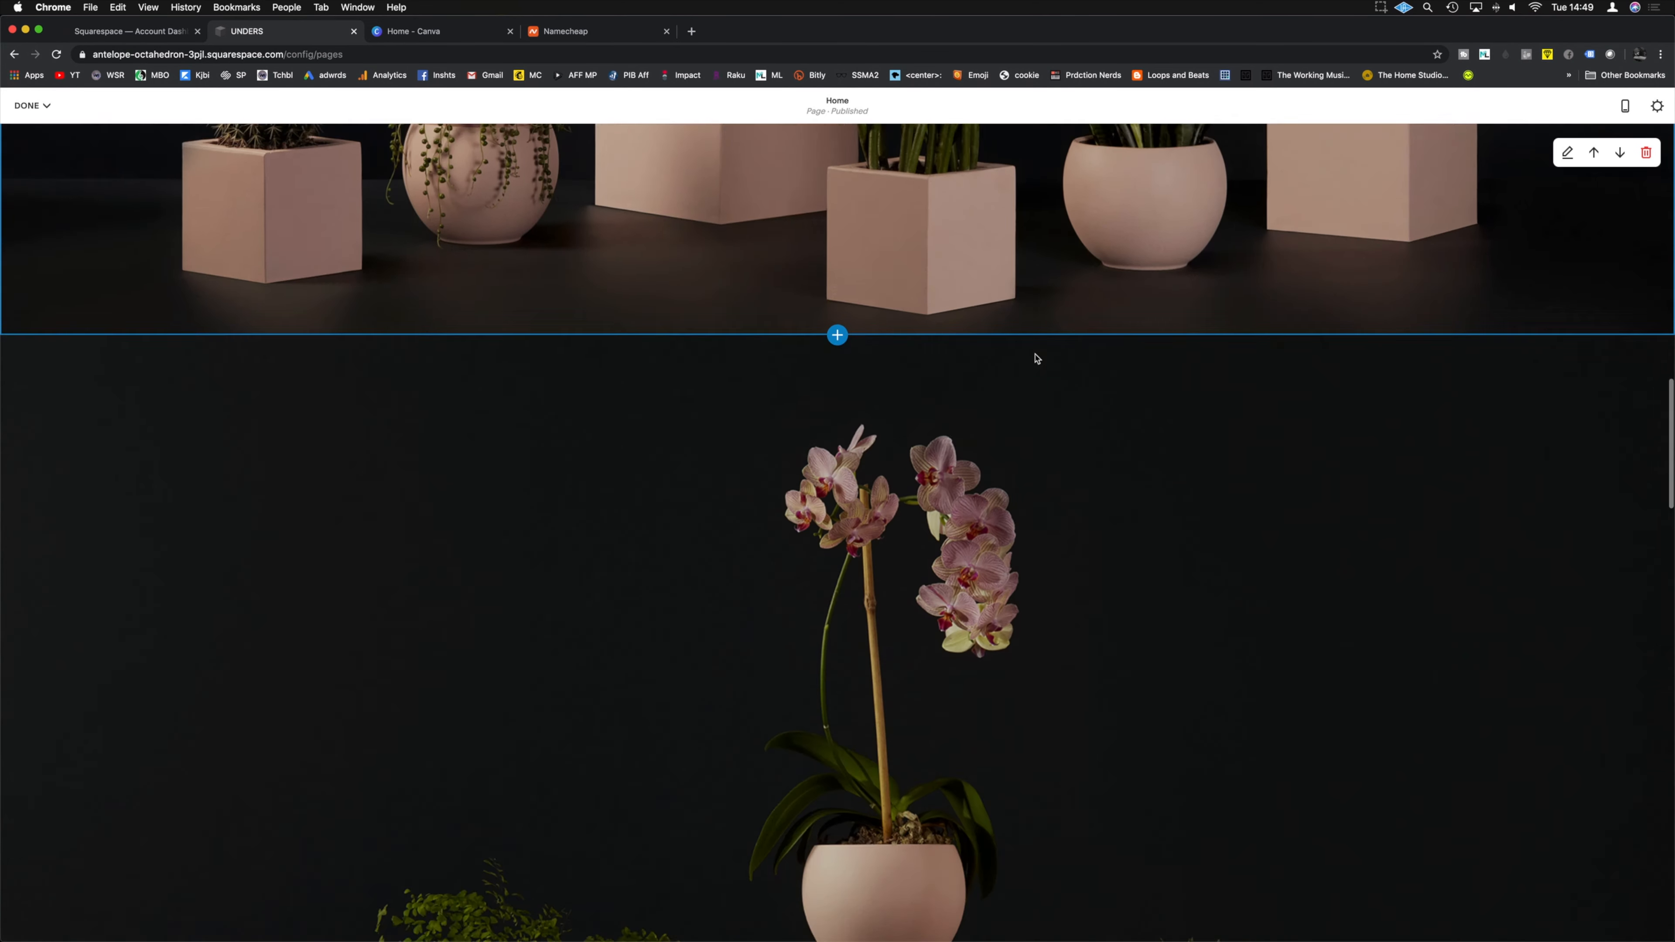
scroll(1035, 356, up, 8)
scroll(1035, 354, up, 2)
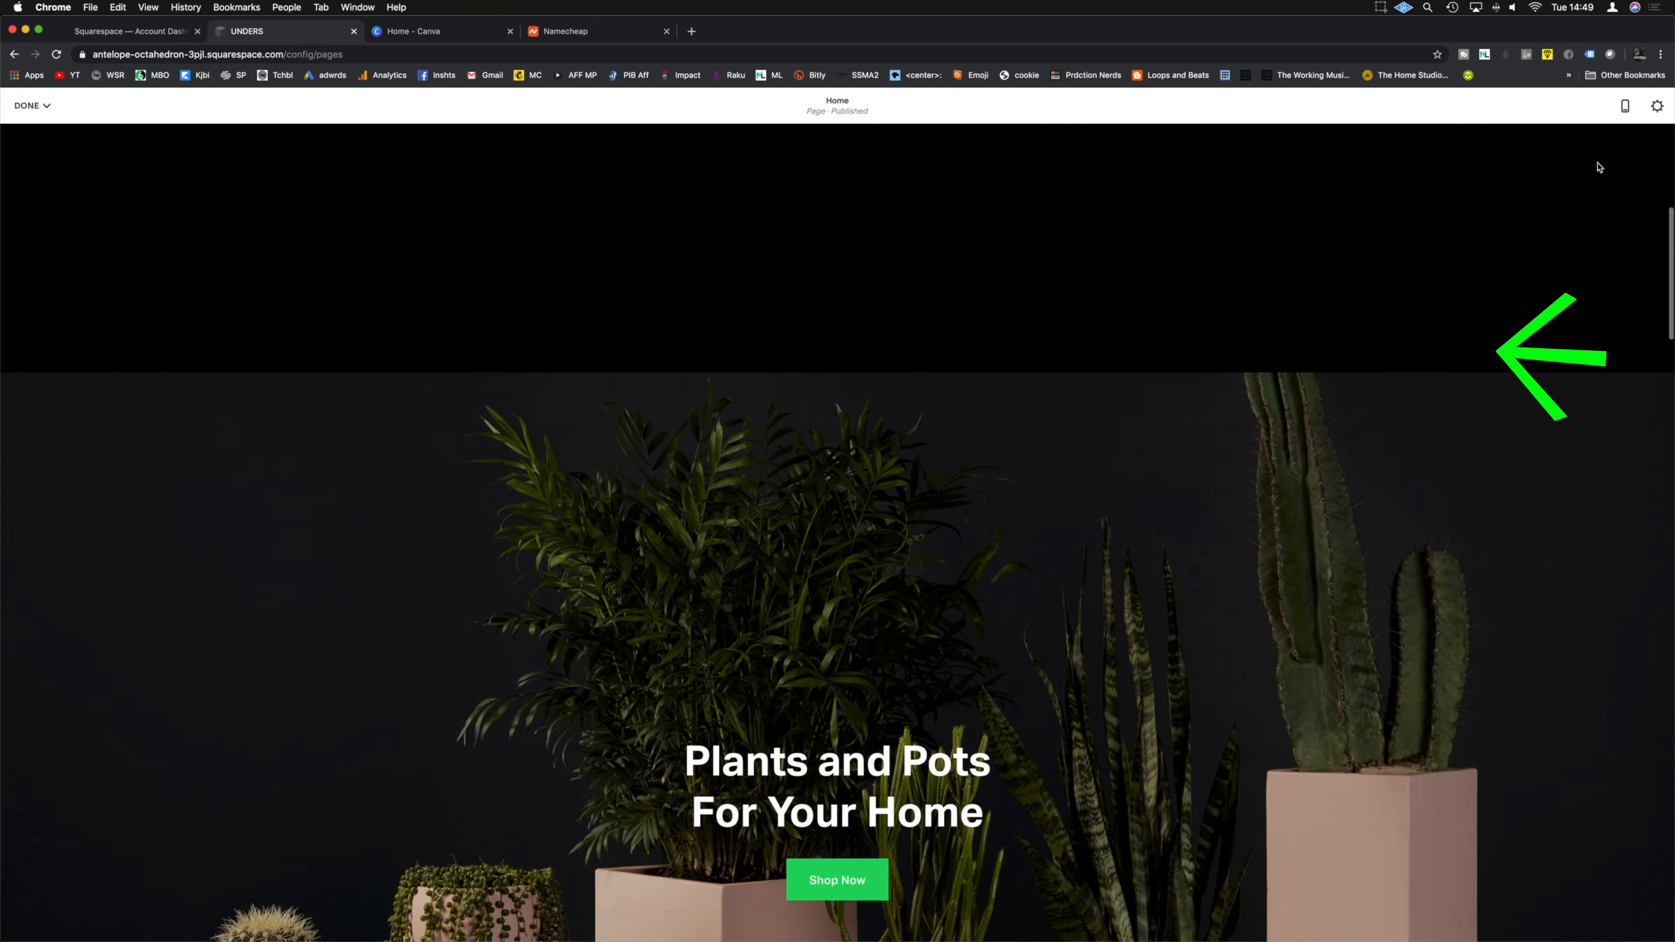
scroll(1589, 162, up, 2)
Step: Delete the plant photo from the Plants and Pots section background
click(1569, 268)
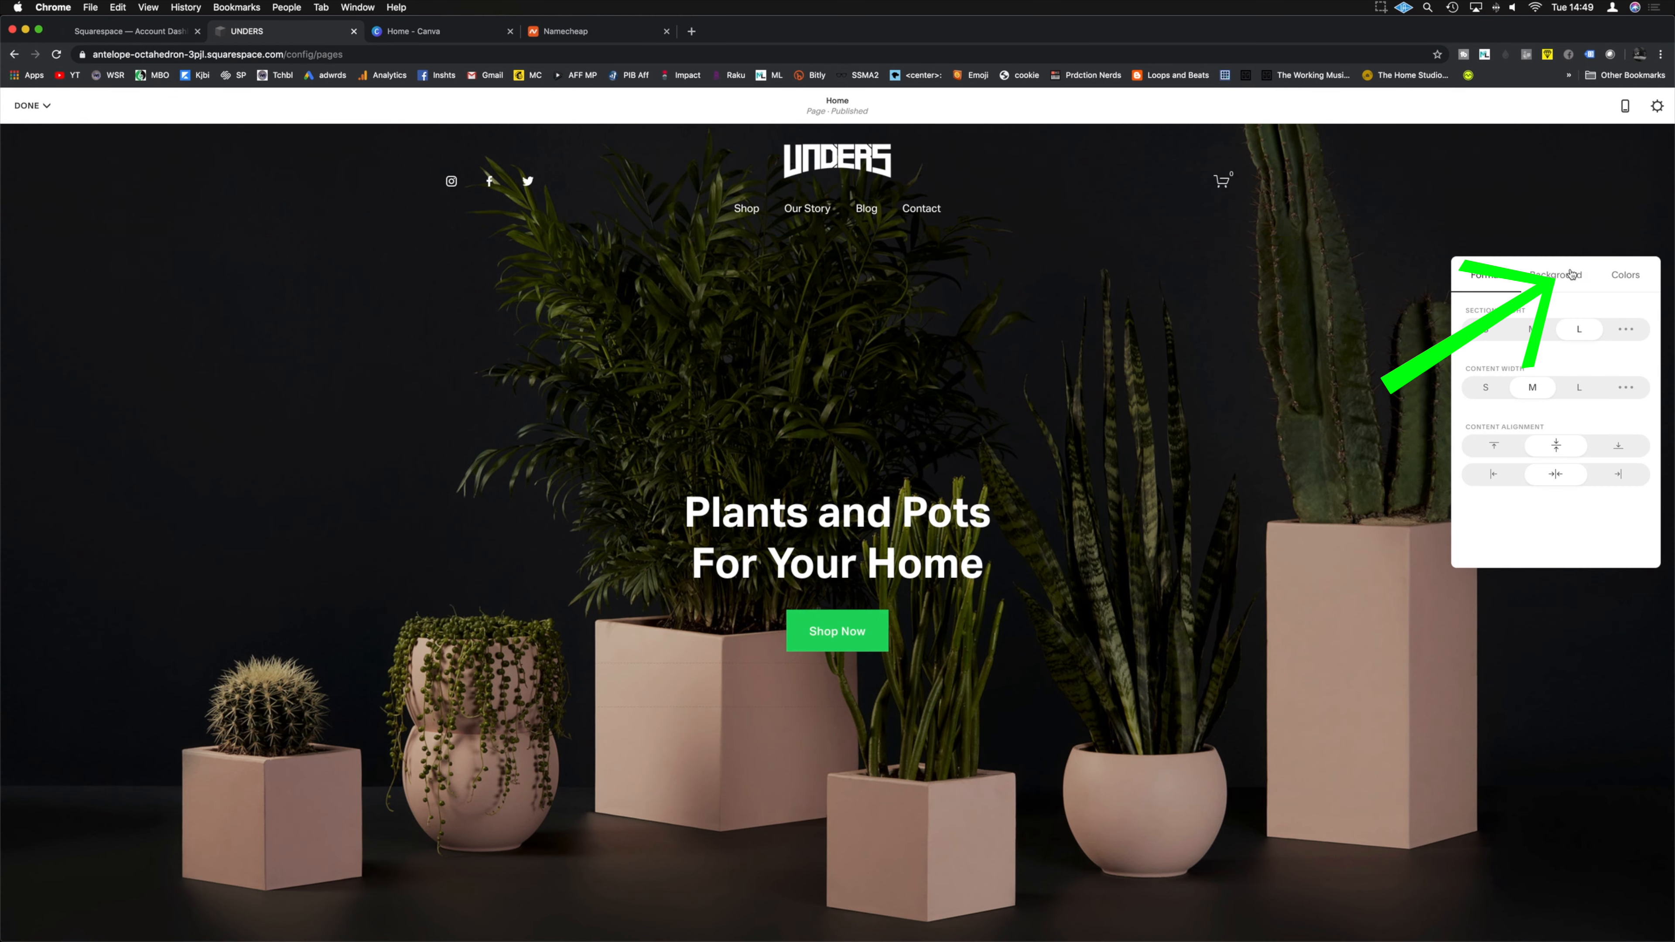
click(1558, 276)
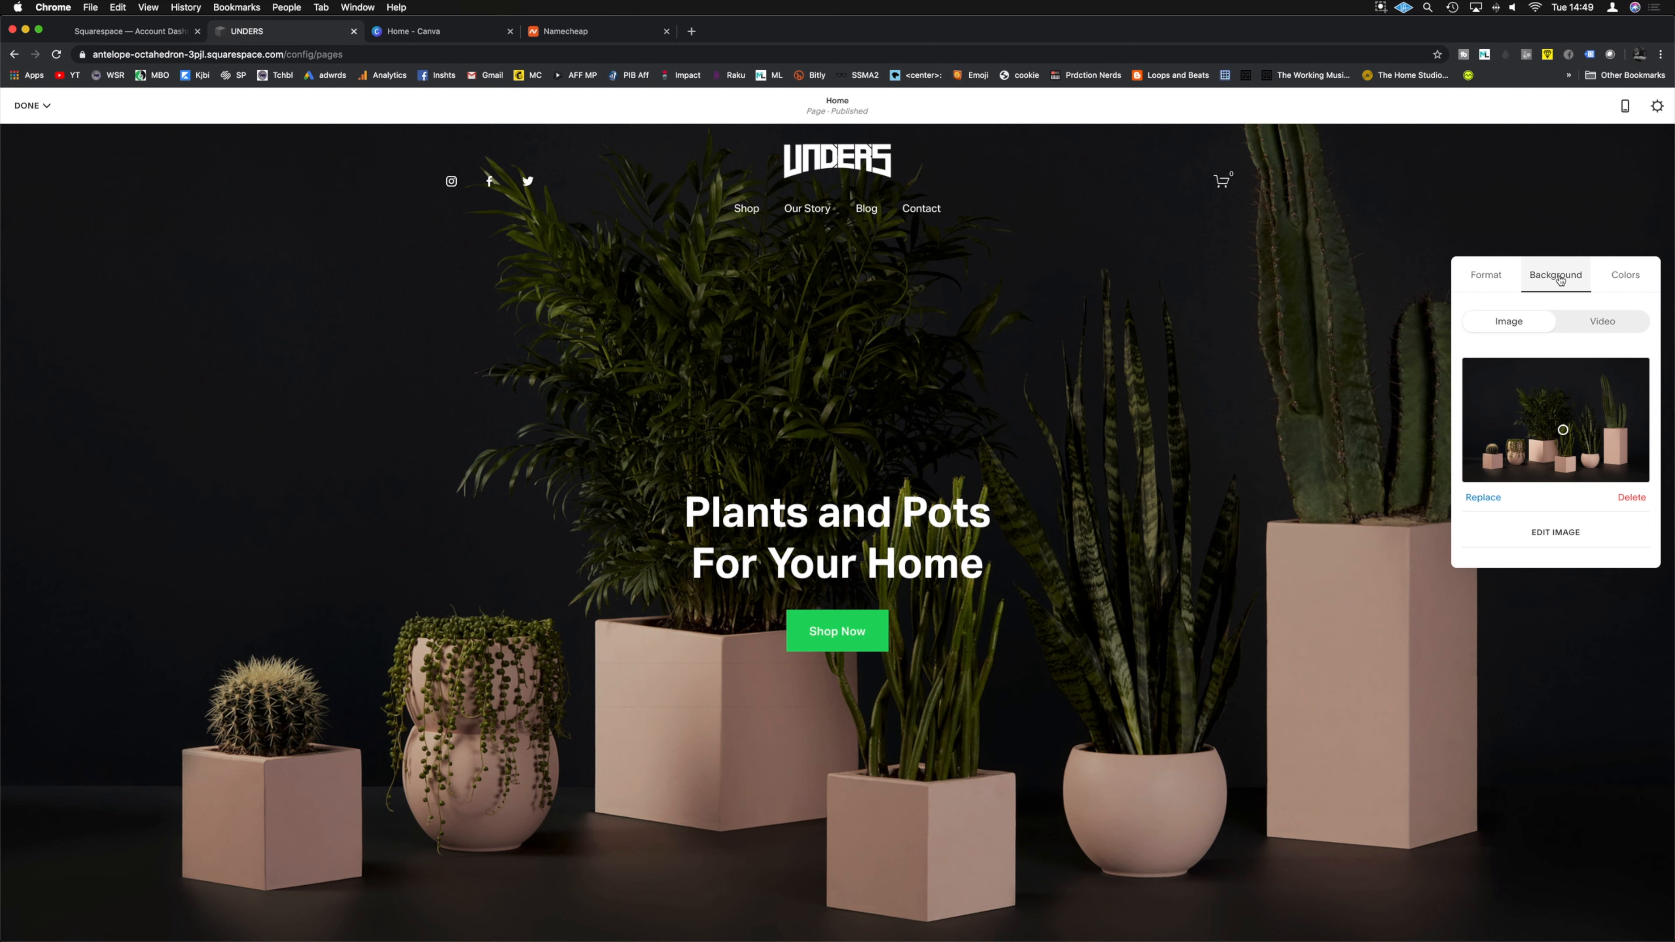
click(1632, 499)
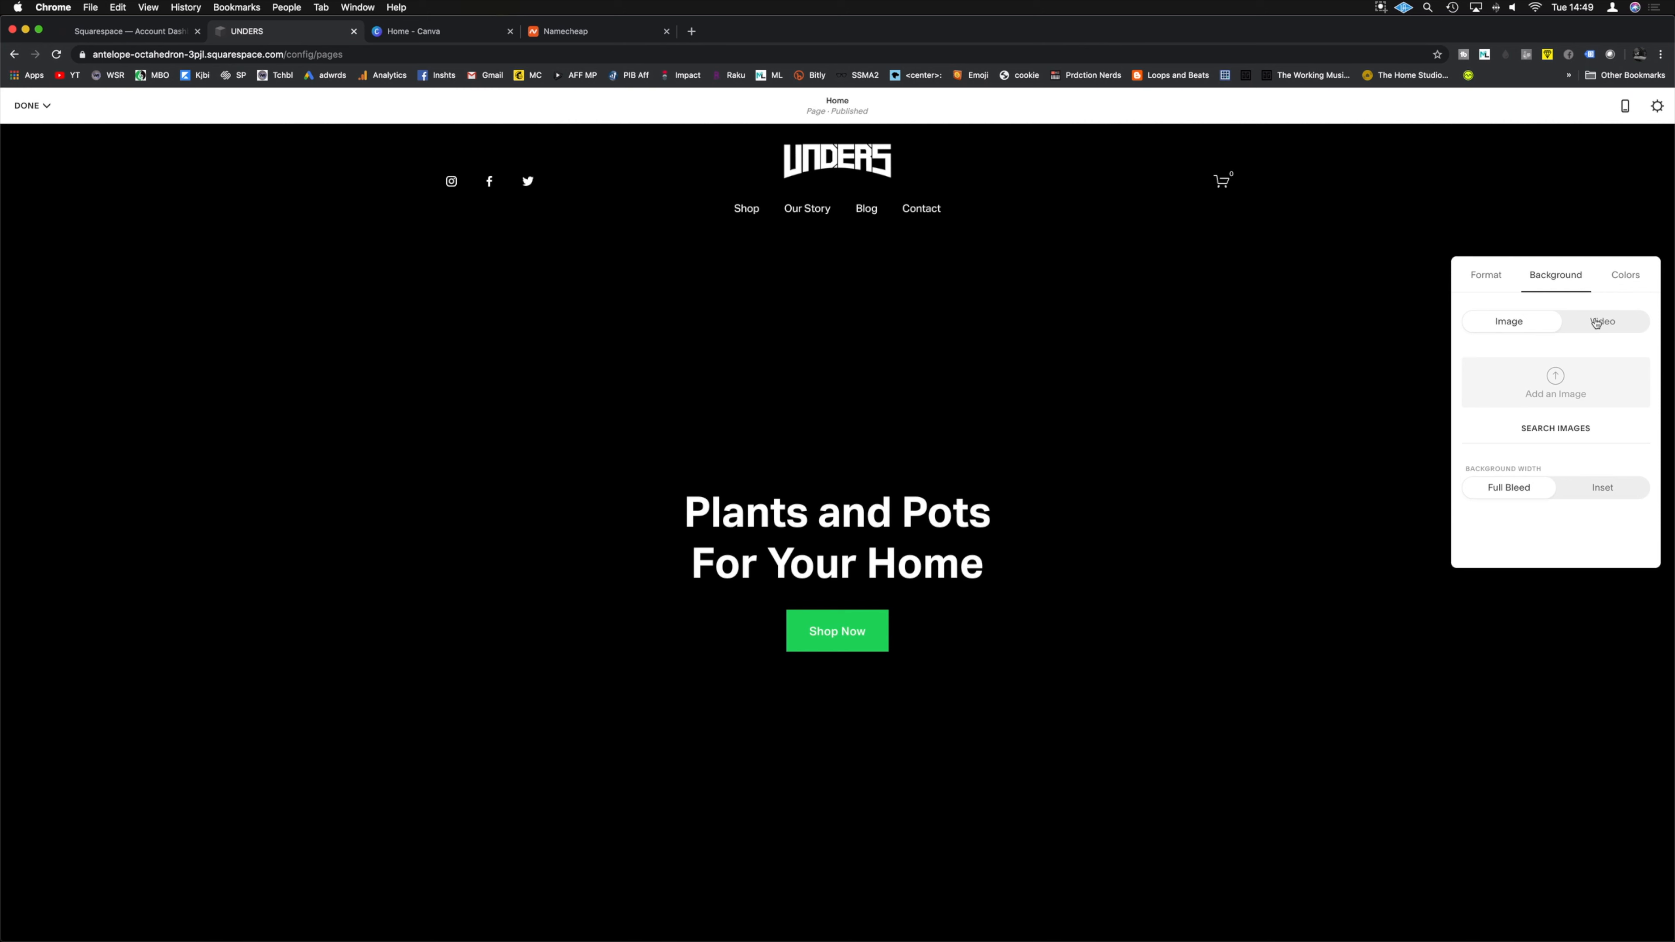
Step: Switch the Plants and Pots section to the site's default colour theme
click(1625, 274)
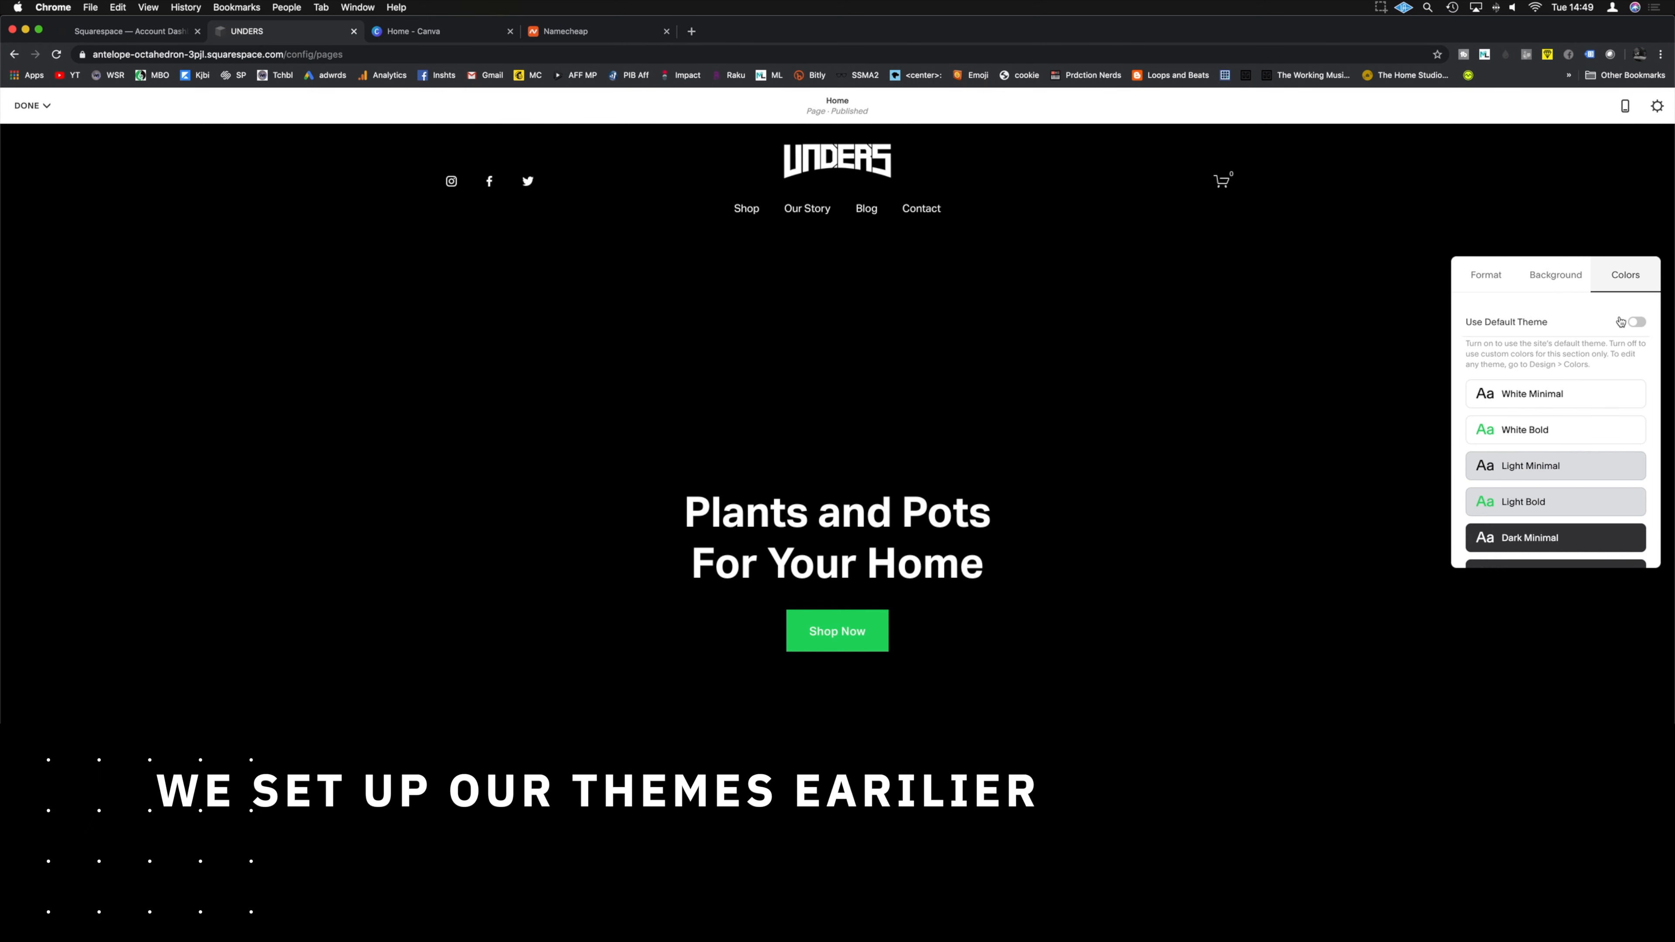
click(1636, 323)
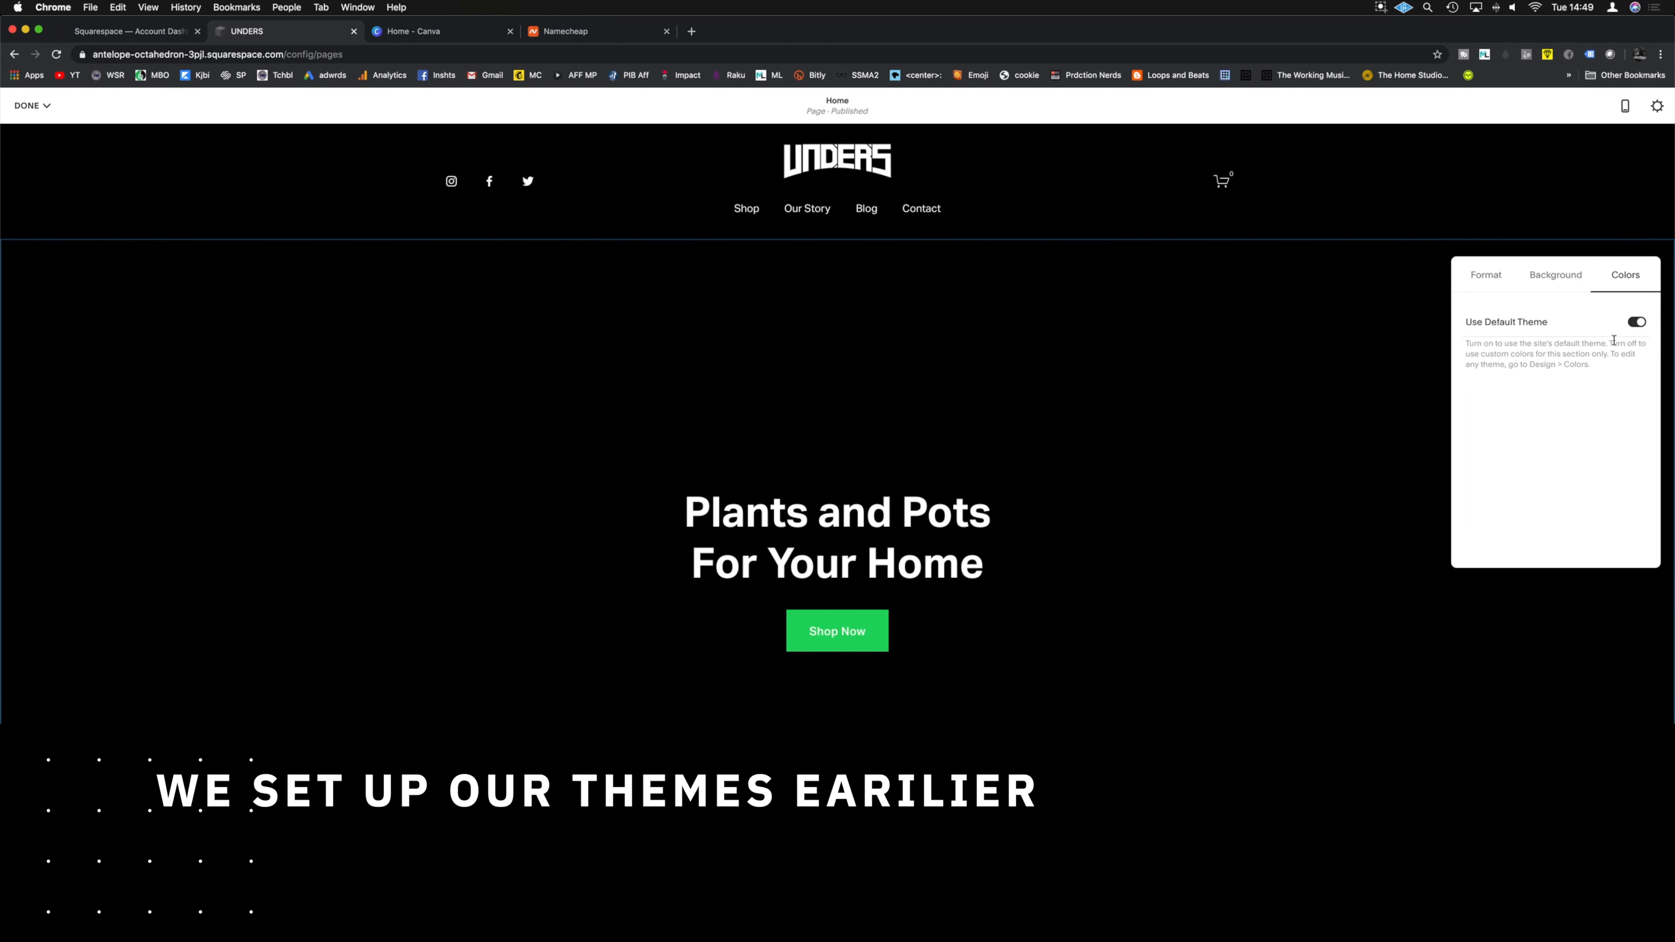
click(1335, 422)
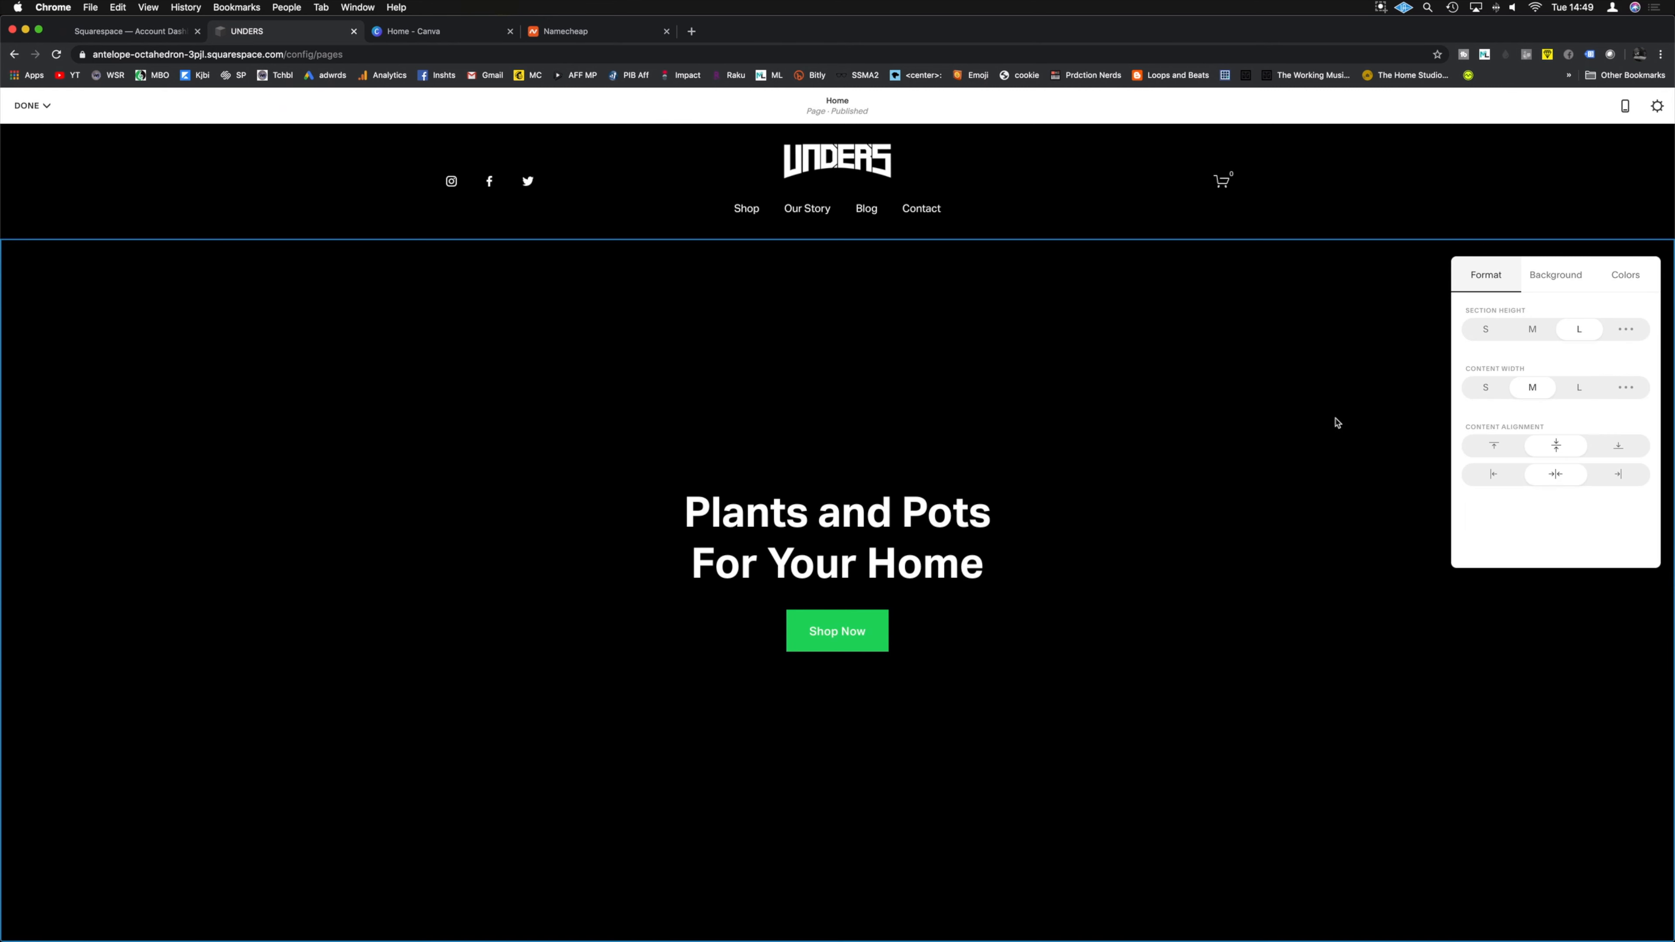
scroll(1335, 422, up, 4)
mouse_move(922, 630)
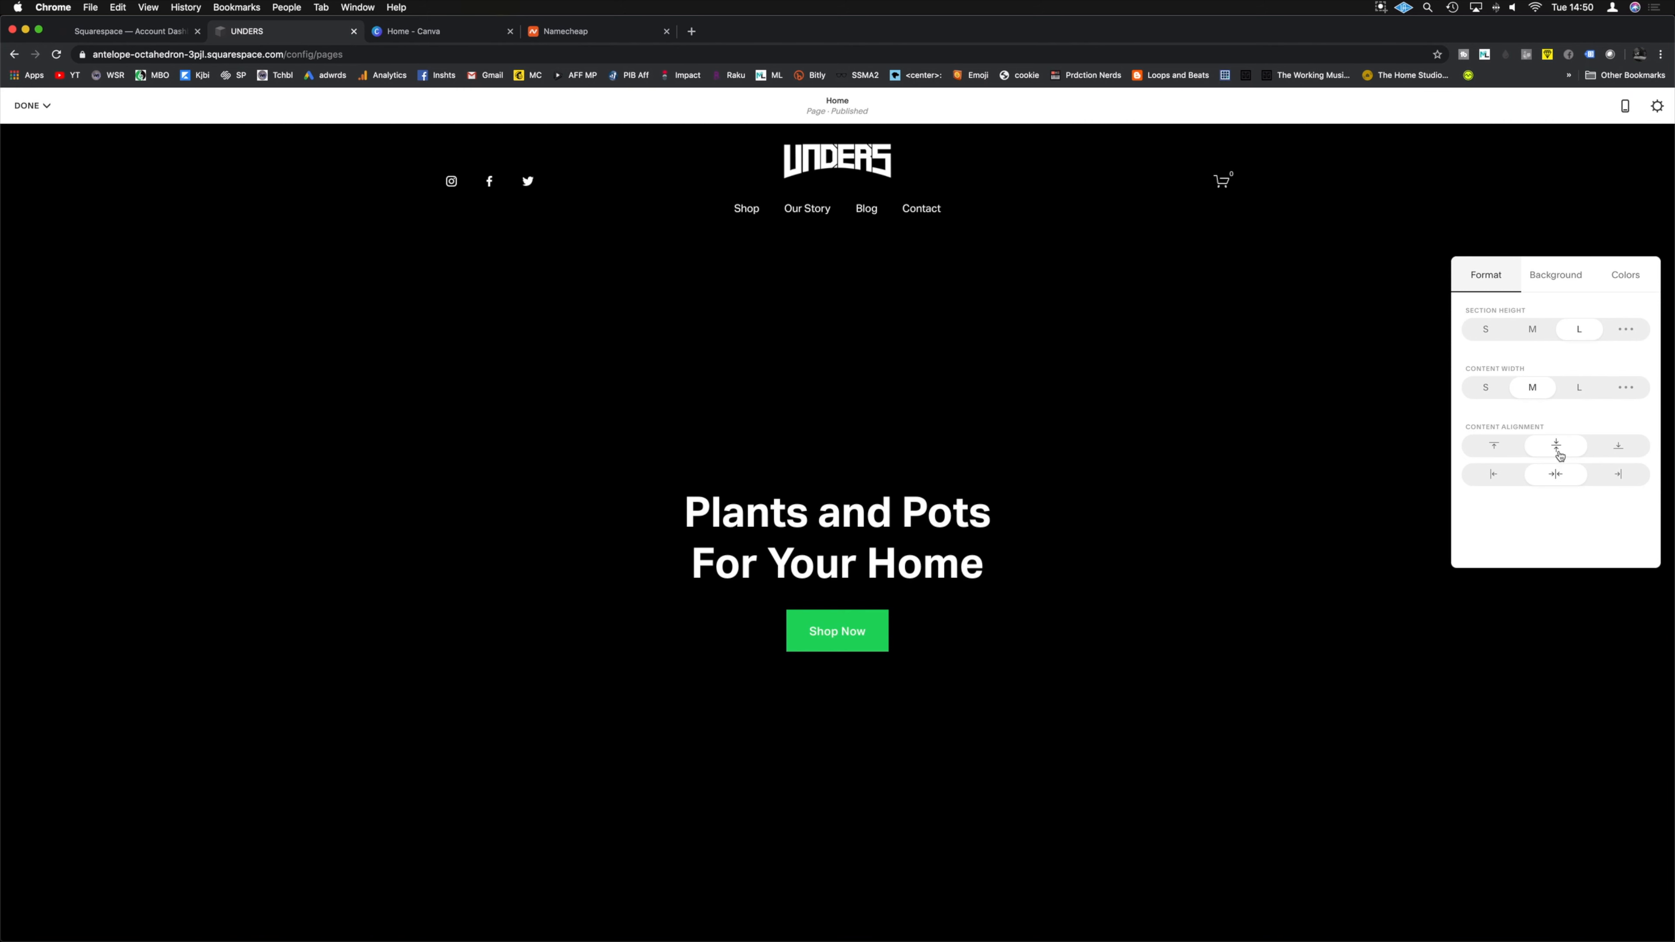
Step: Remove the Plants and Pots hero, Fan Favorites and image template sections
click(1441, 278)
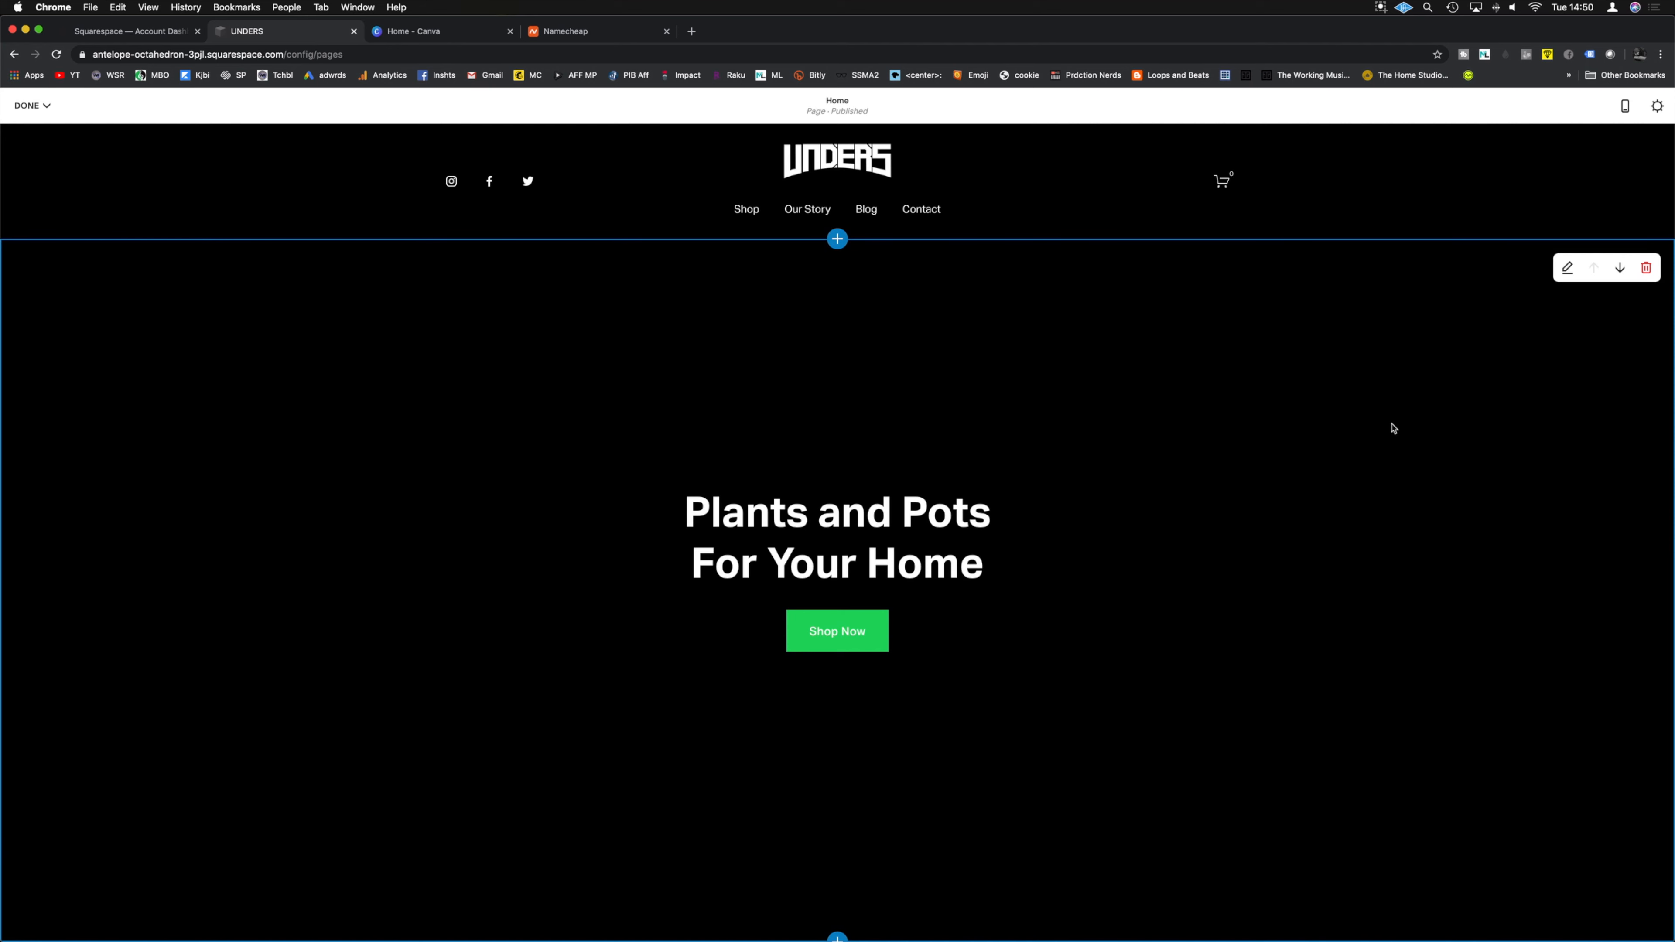
click(1647, 269)
click(886, 555)
click(1647, 270)
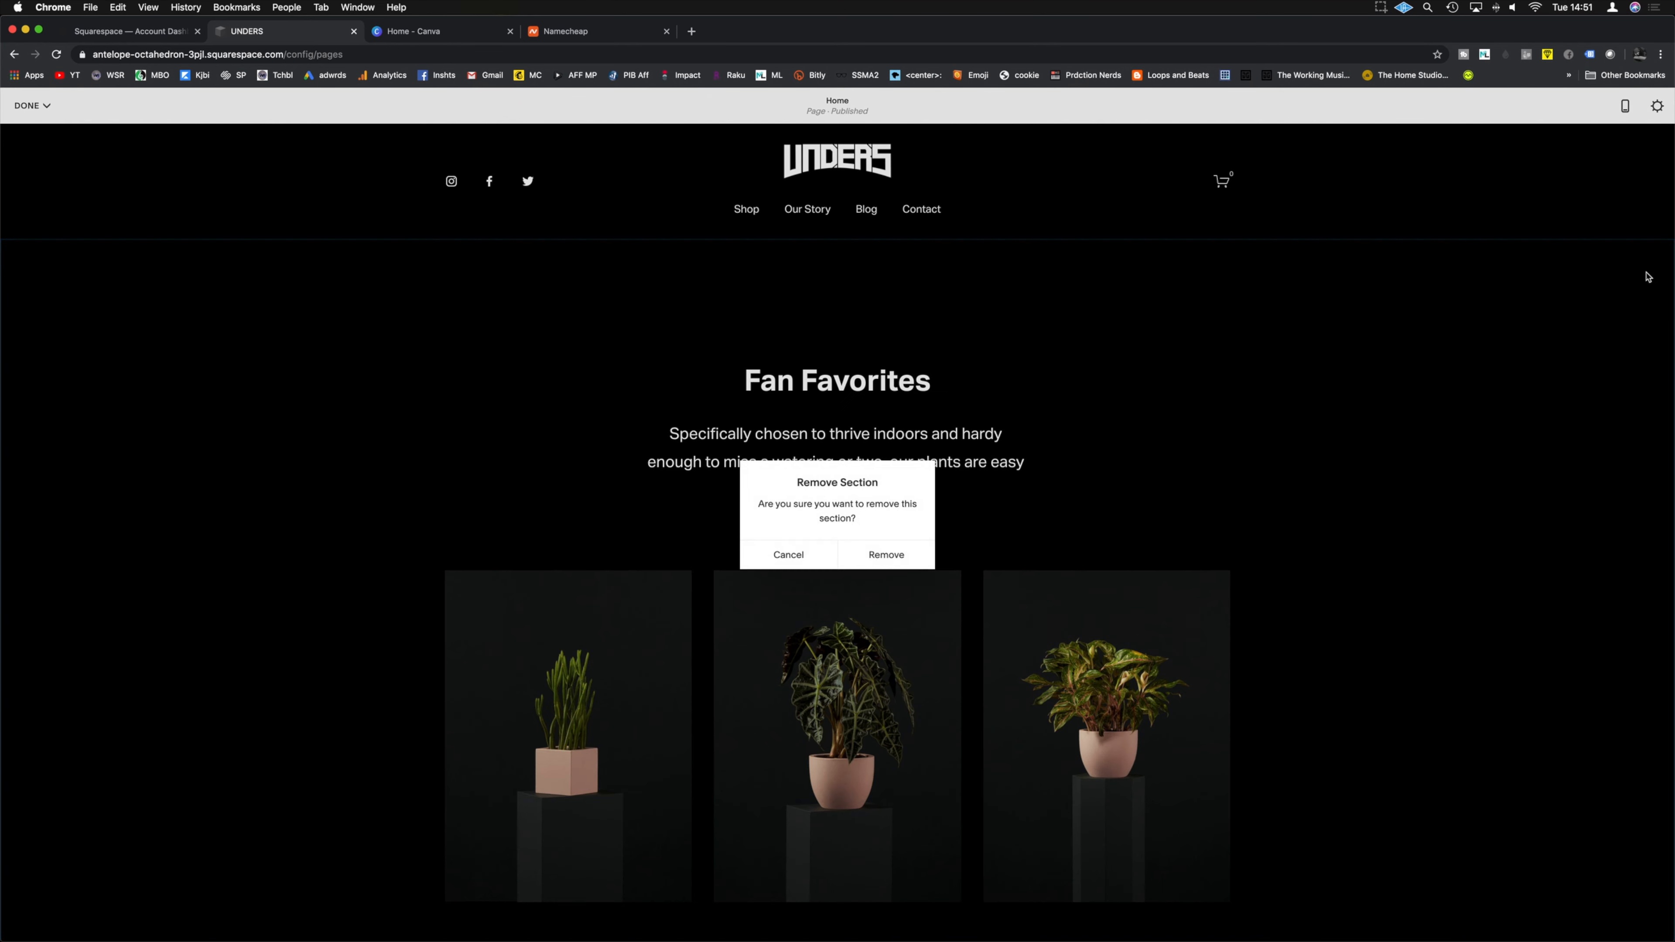
click(886, 555)
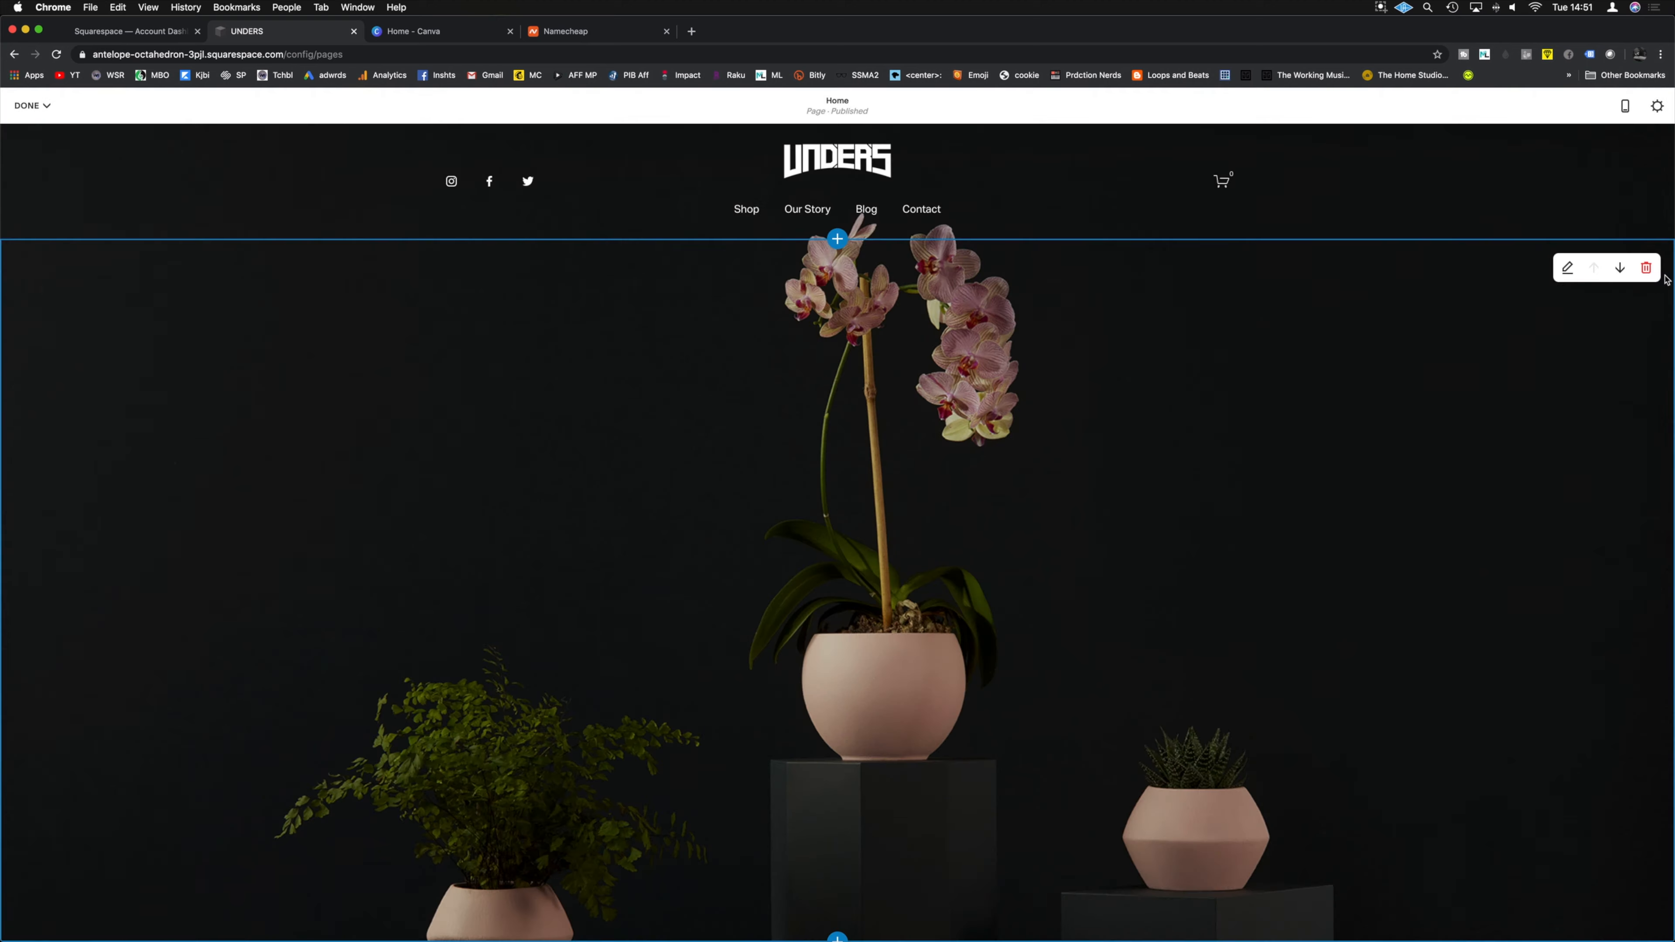
click(1649, 270)
click(886, 555)
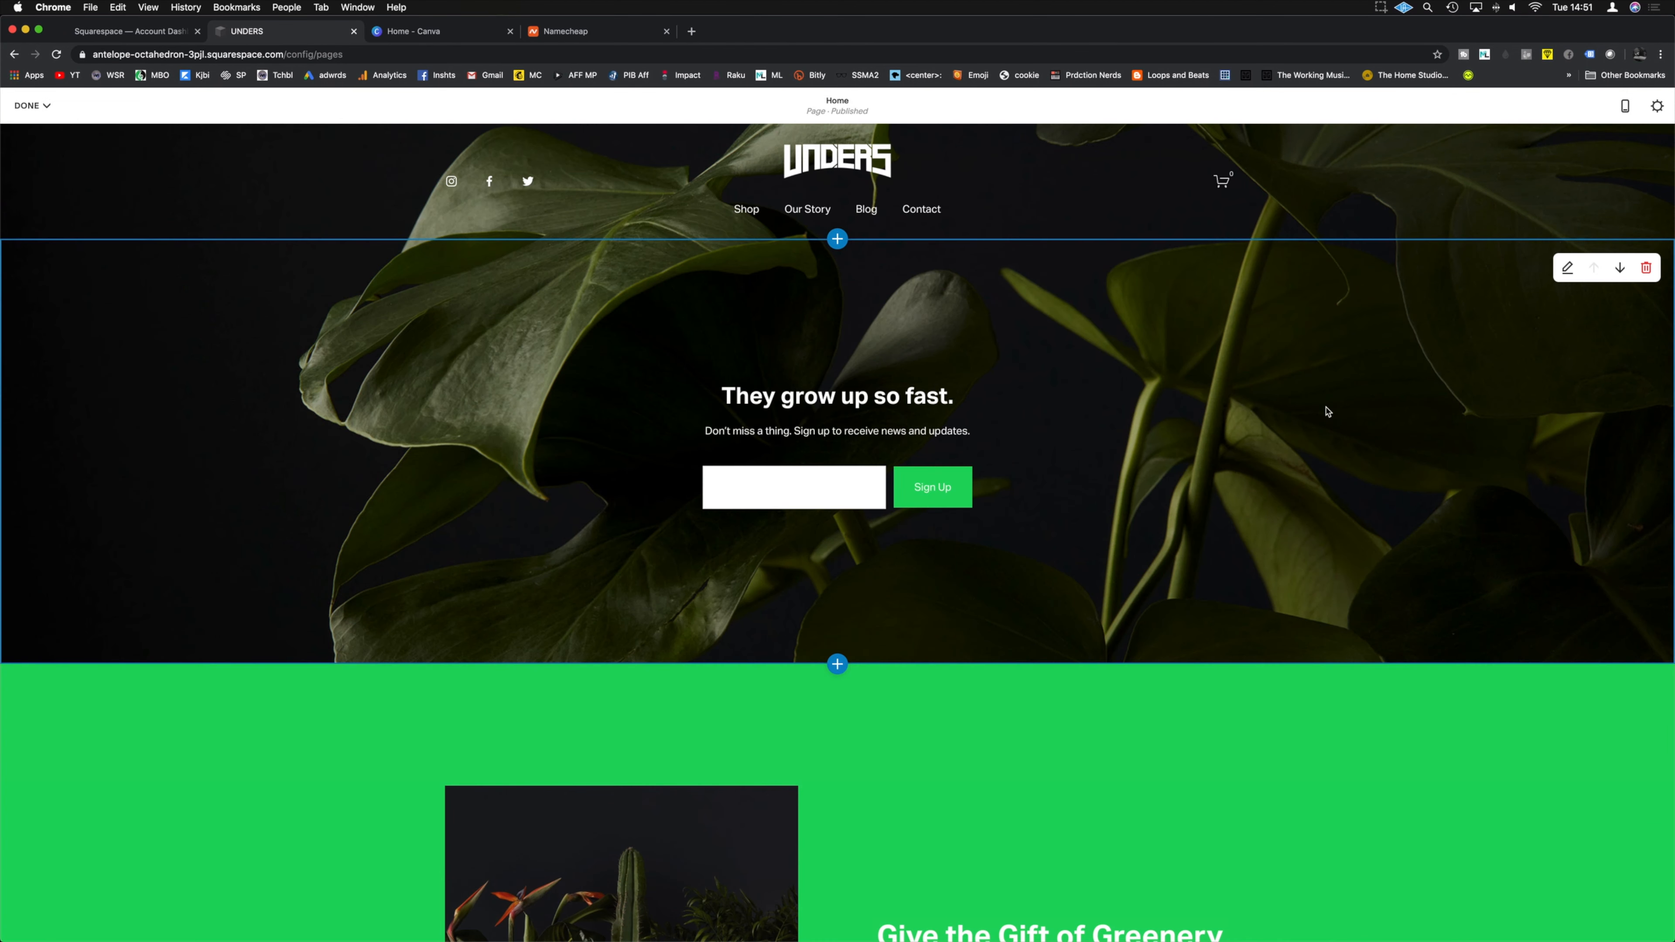
Step: Insert the dark Headlines layout with image and 'Make It' button above the newsletter signup
click(837, 239)
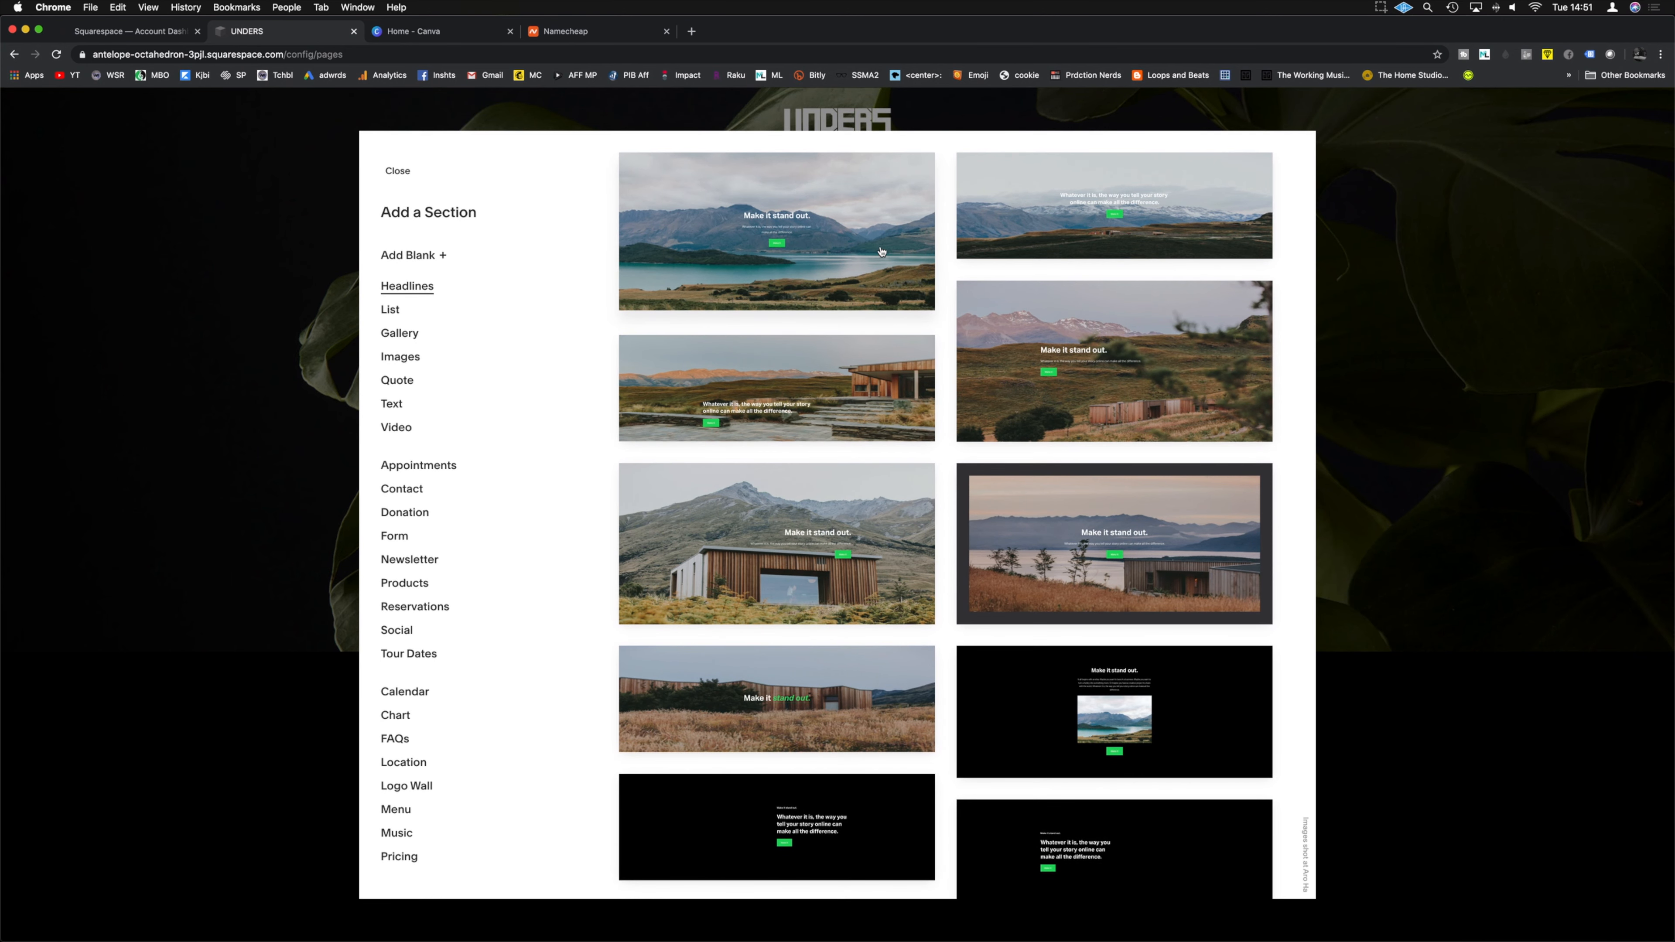
scroll(821, 584, down, 5)
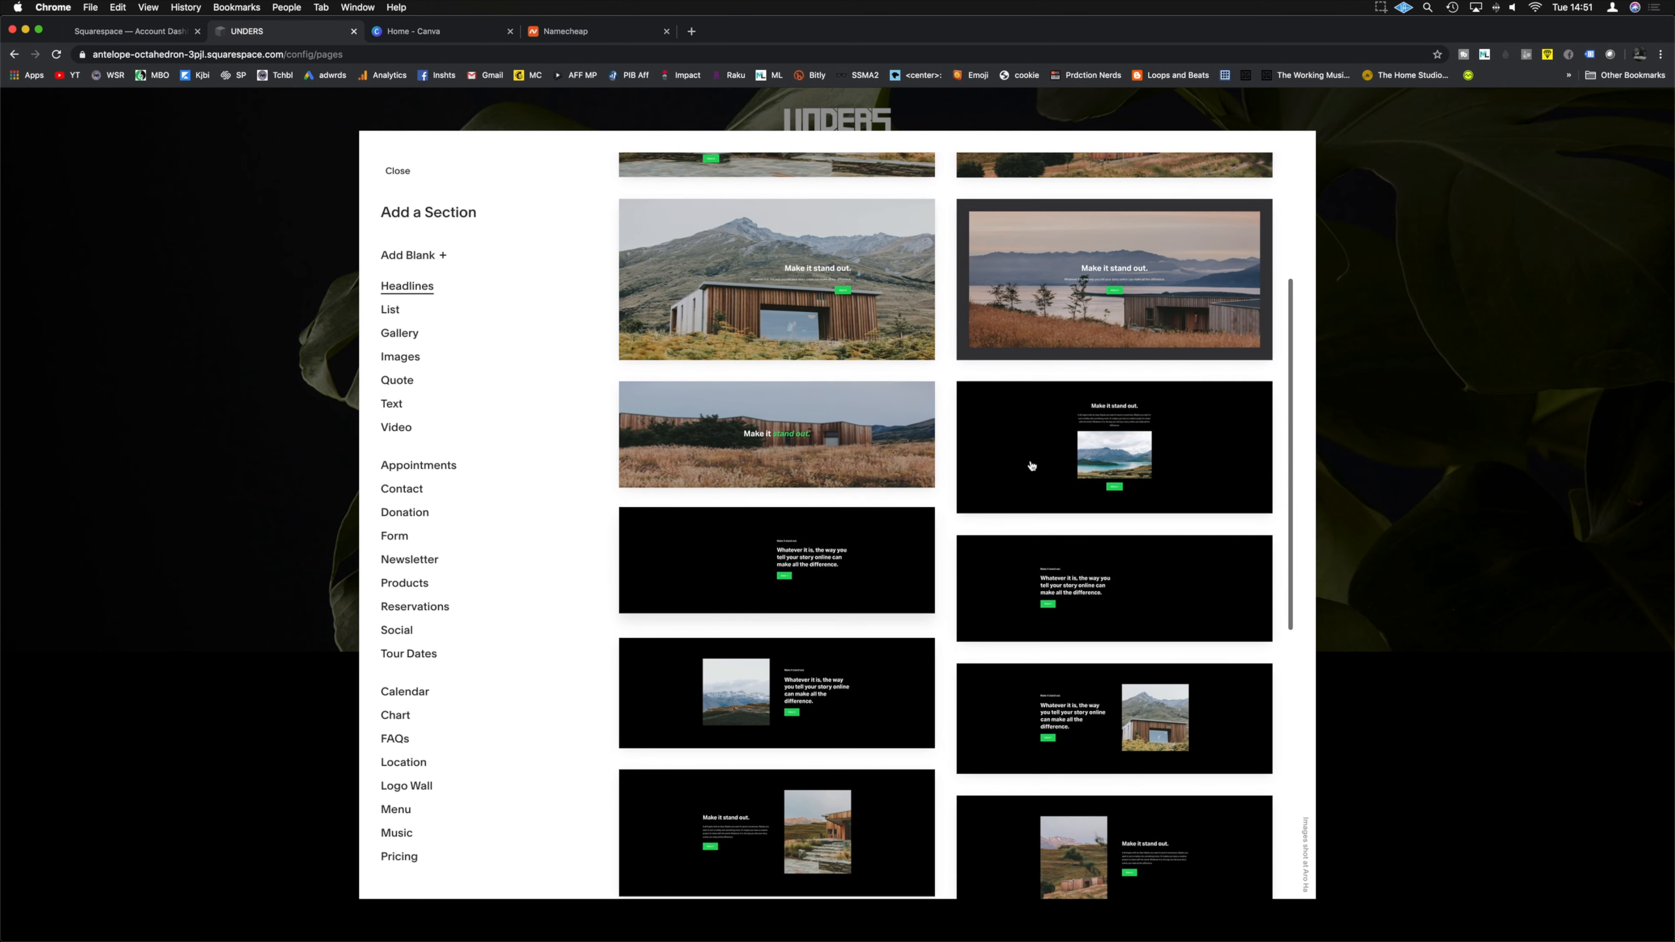
click(1145, 442)
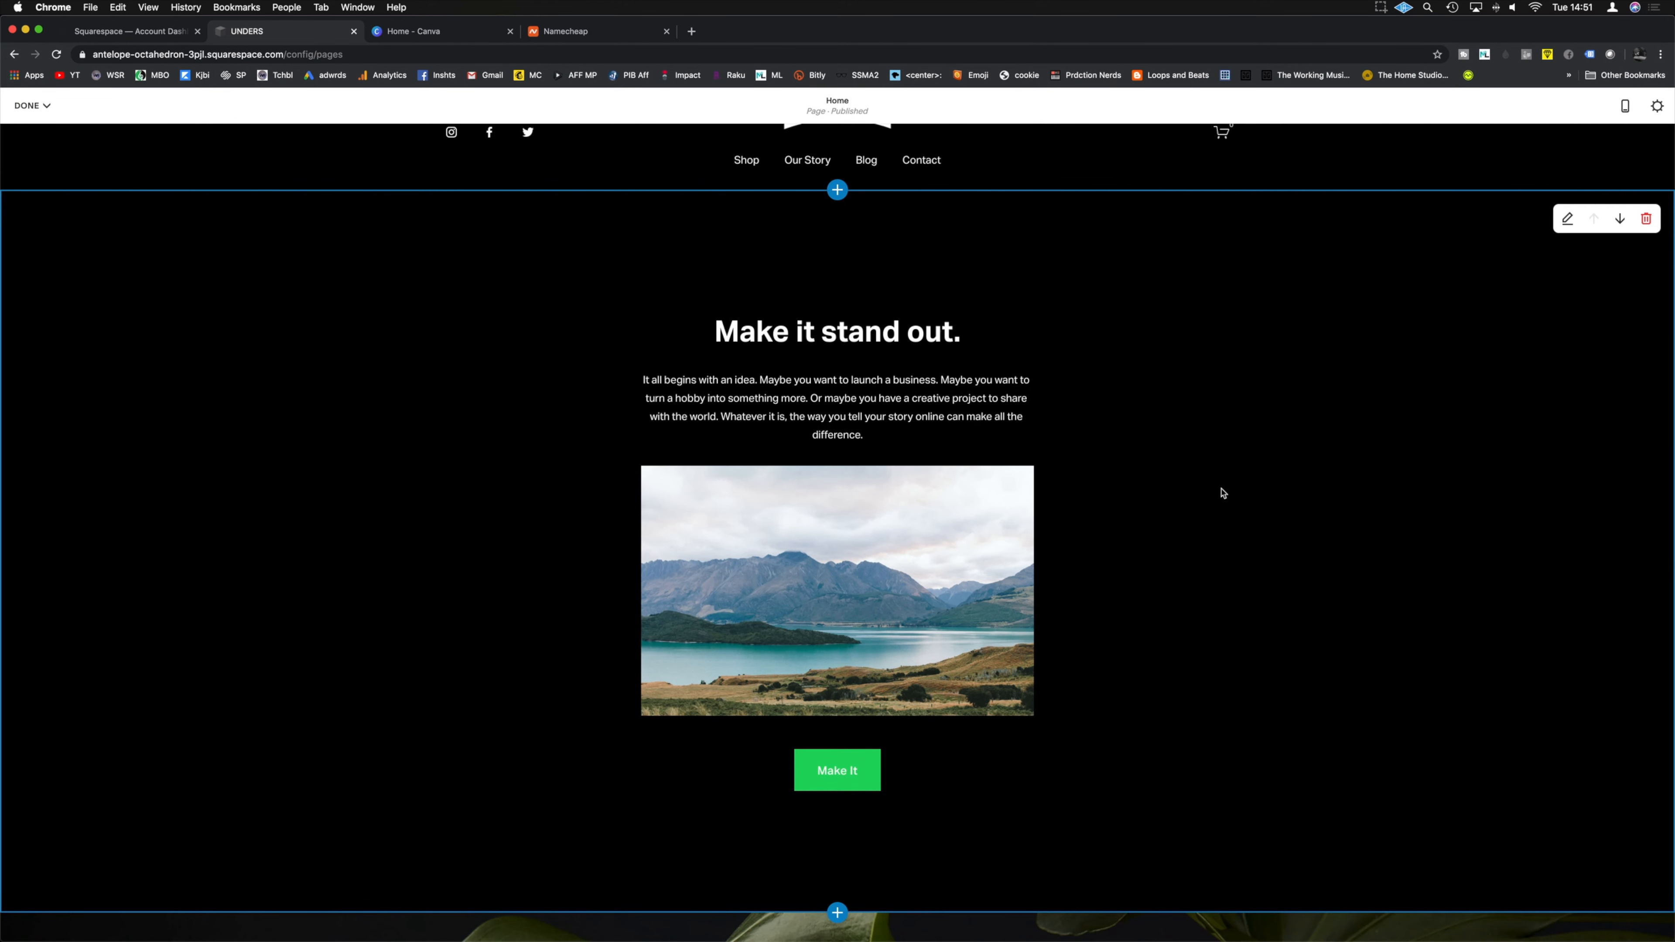
scroll(1223, 493, up, 1)
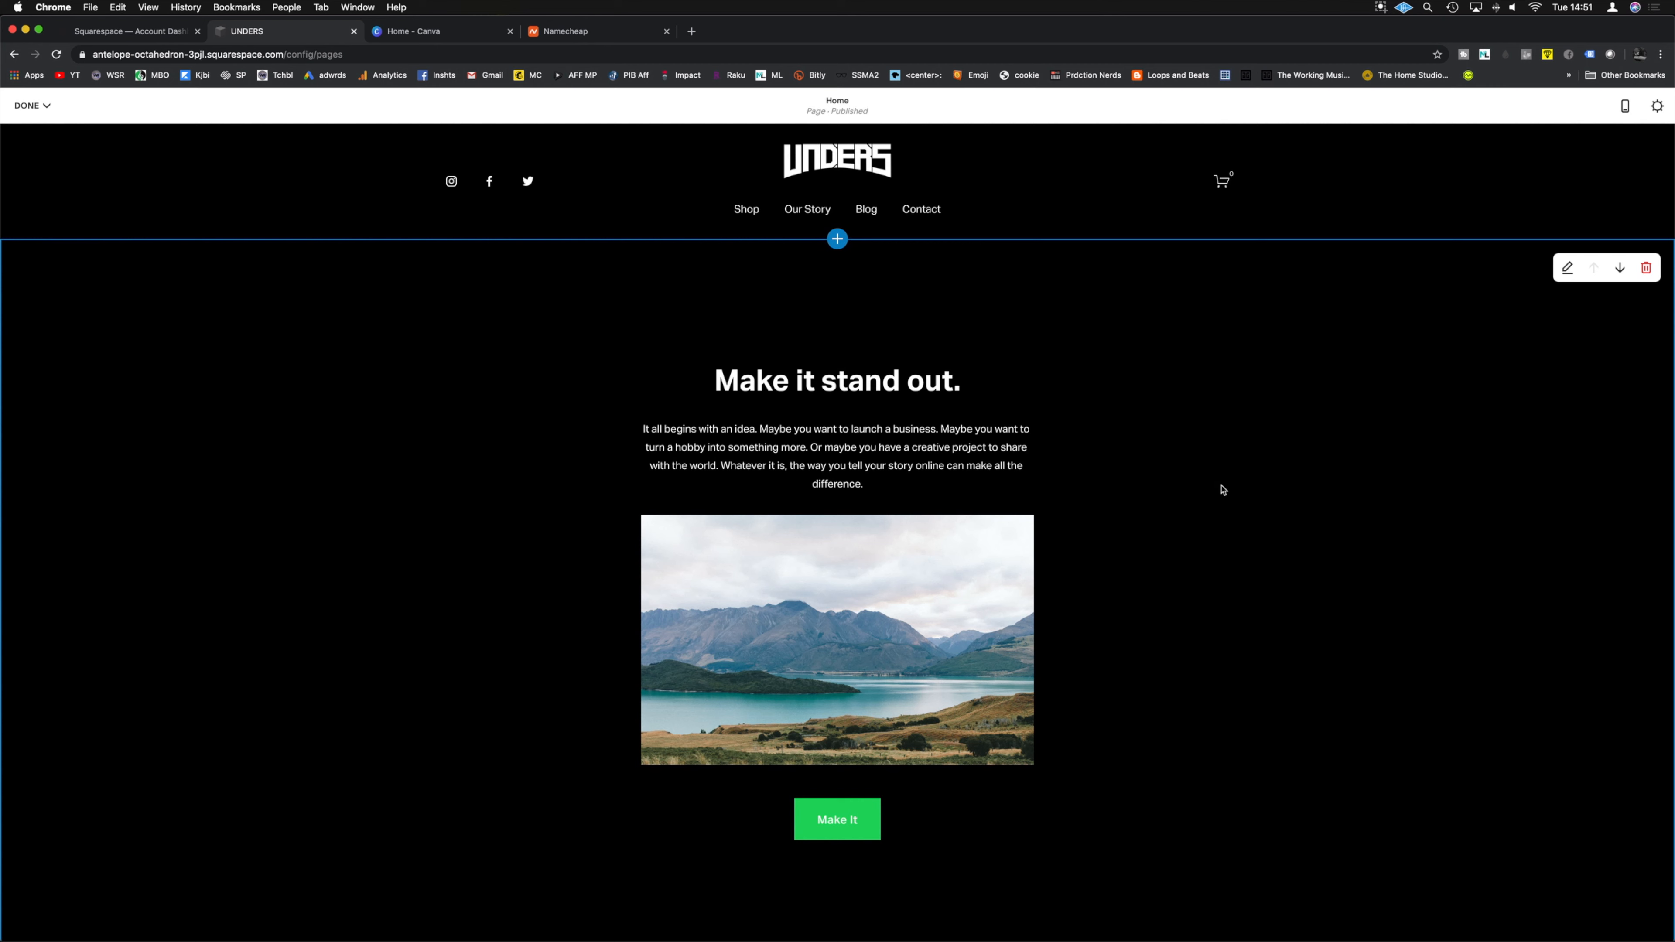
mouse_move(832, 539)
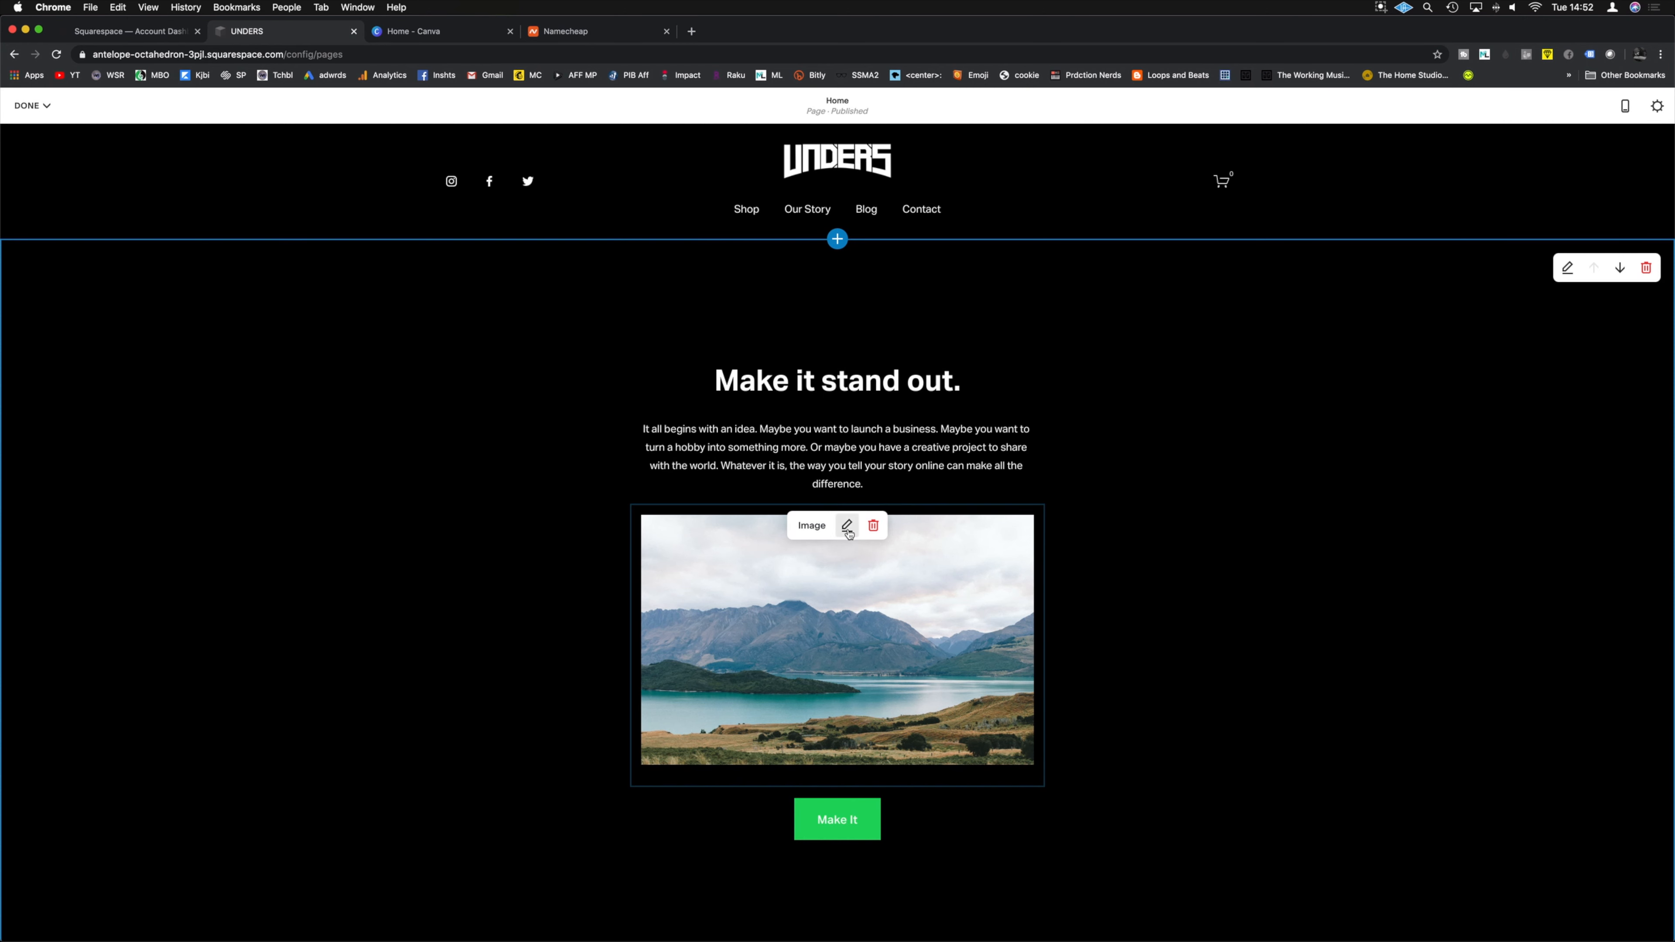
Step: Replace the lake photo with the UNDERS 'Say my name' cover, keeping the Inline layout
click(848, 527)
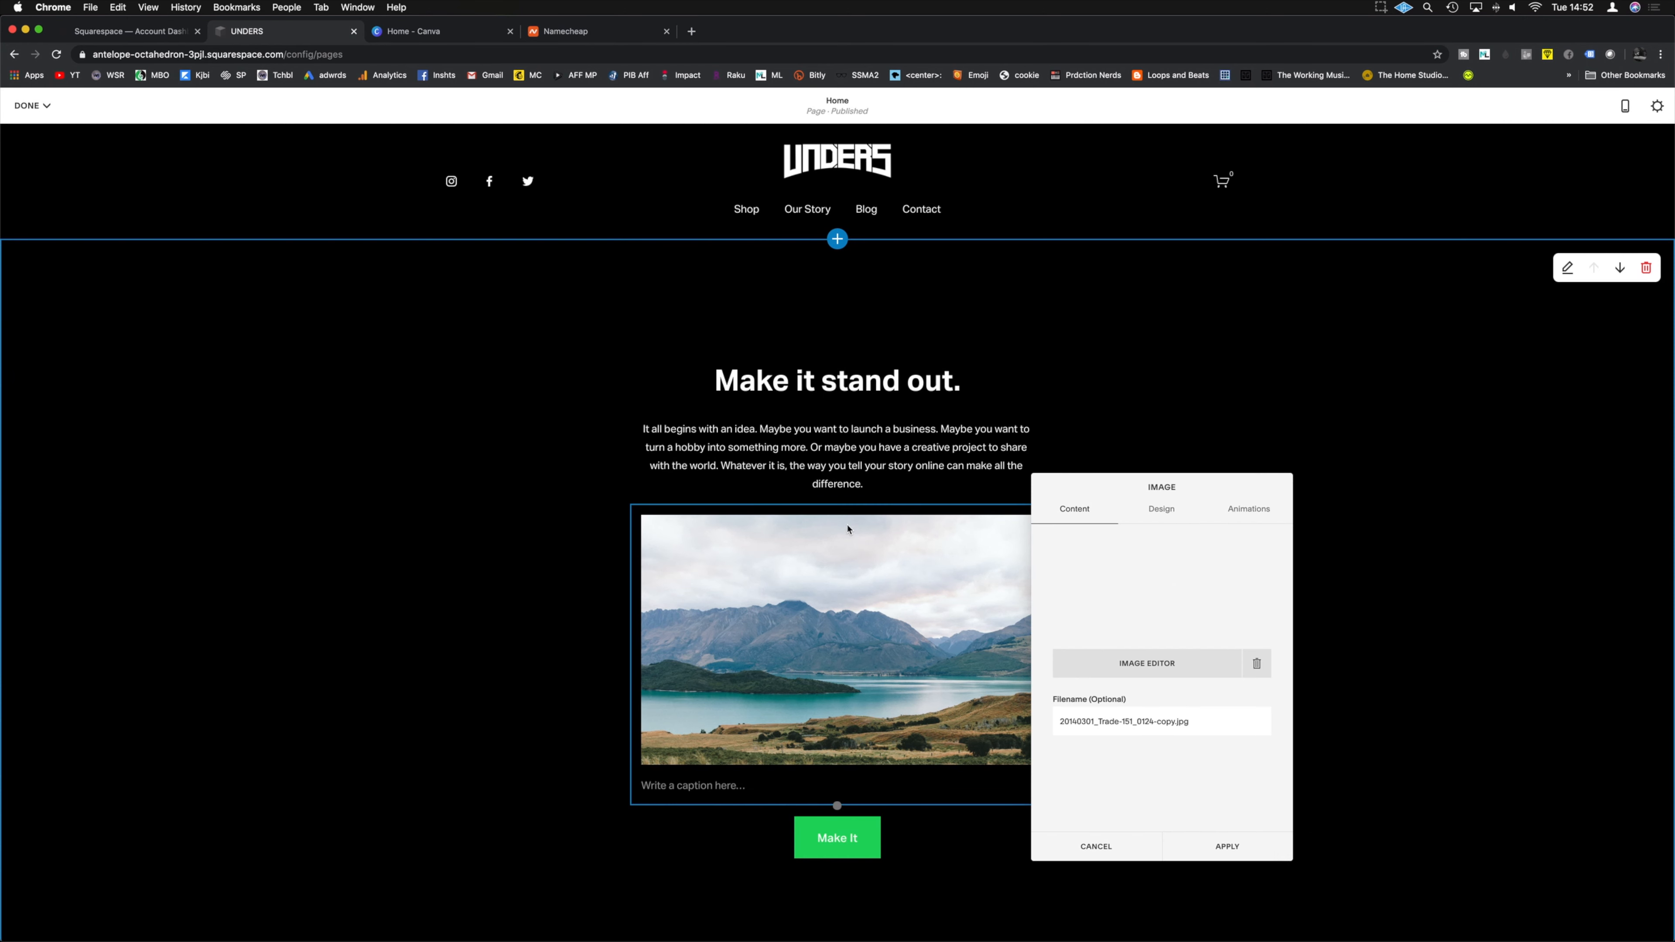
click(1257, 664)
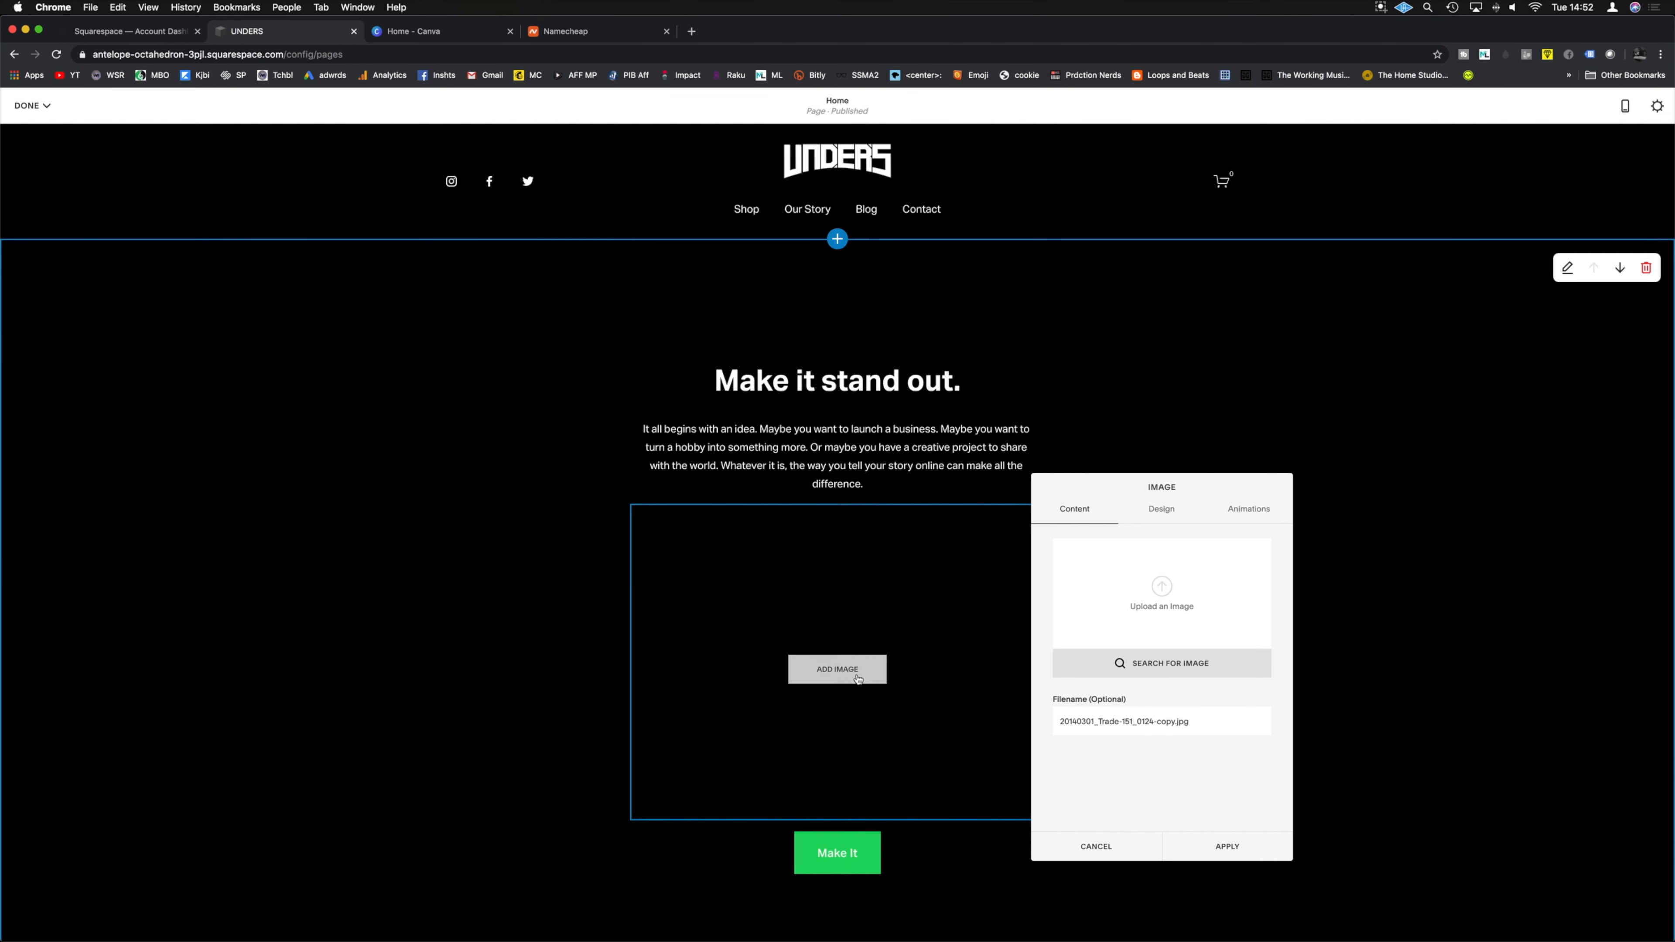
click(858, 679)
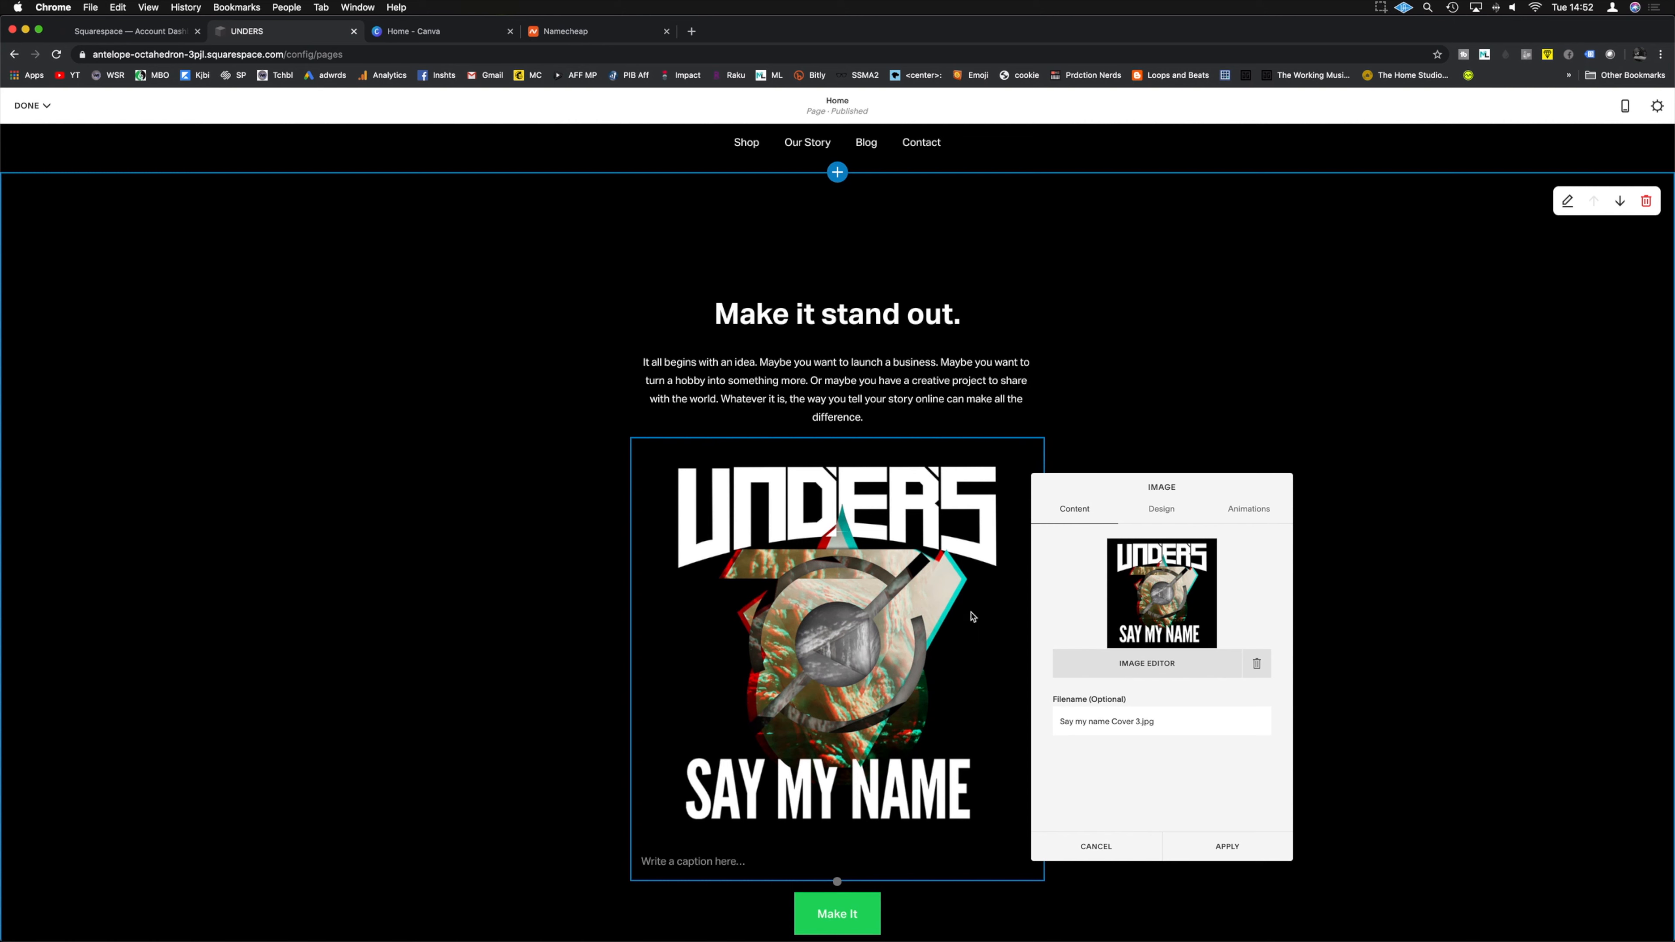
click(1152, 513)
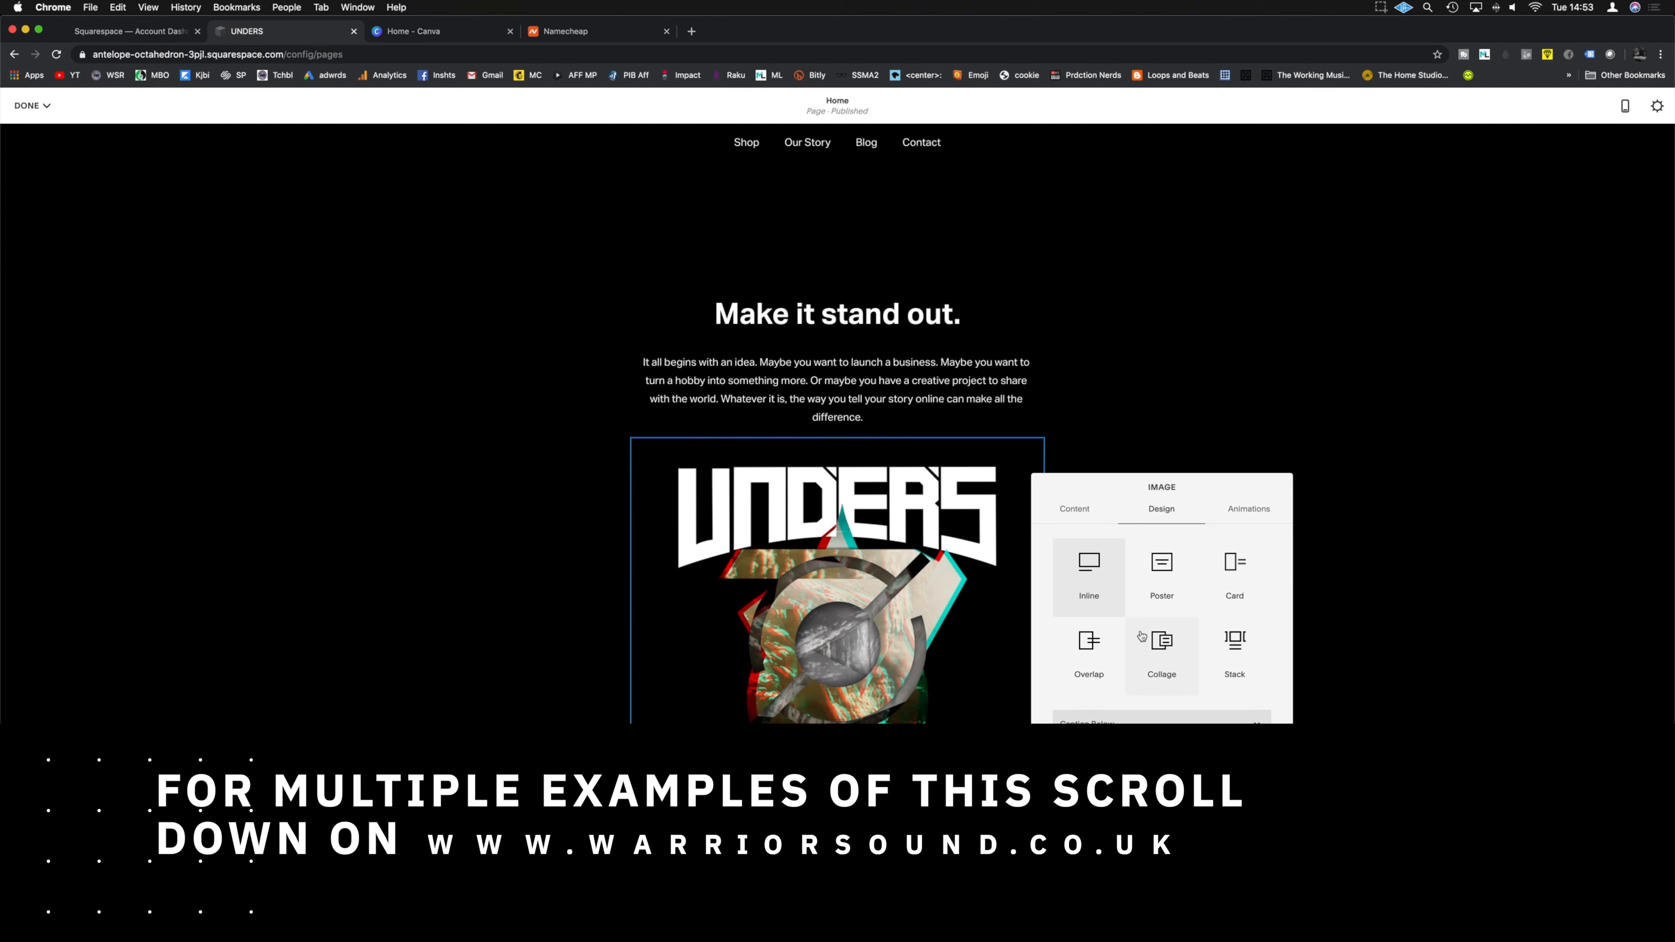
click(1232, 574)
click(1167, 663)
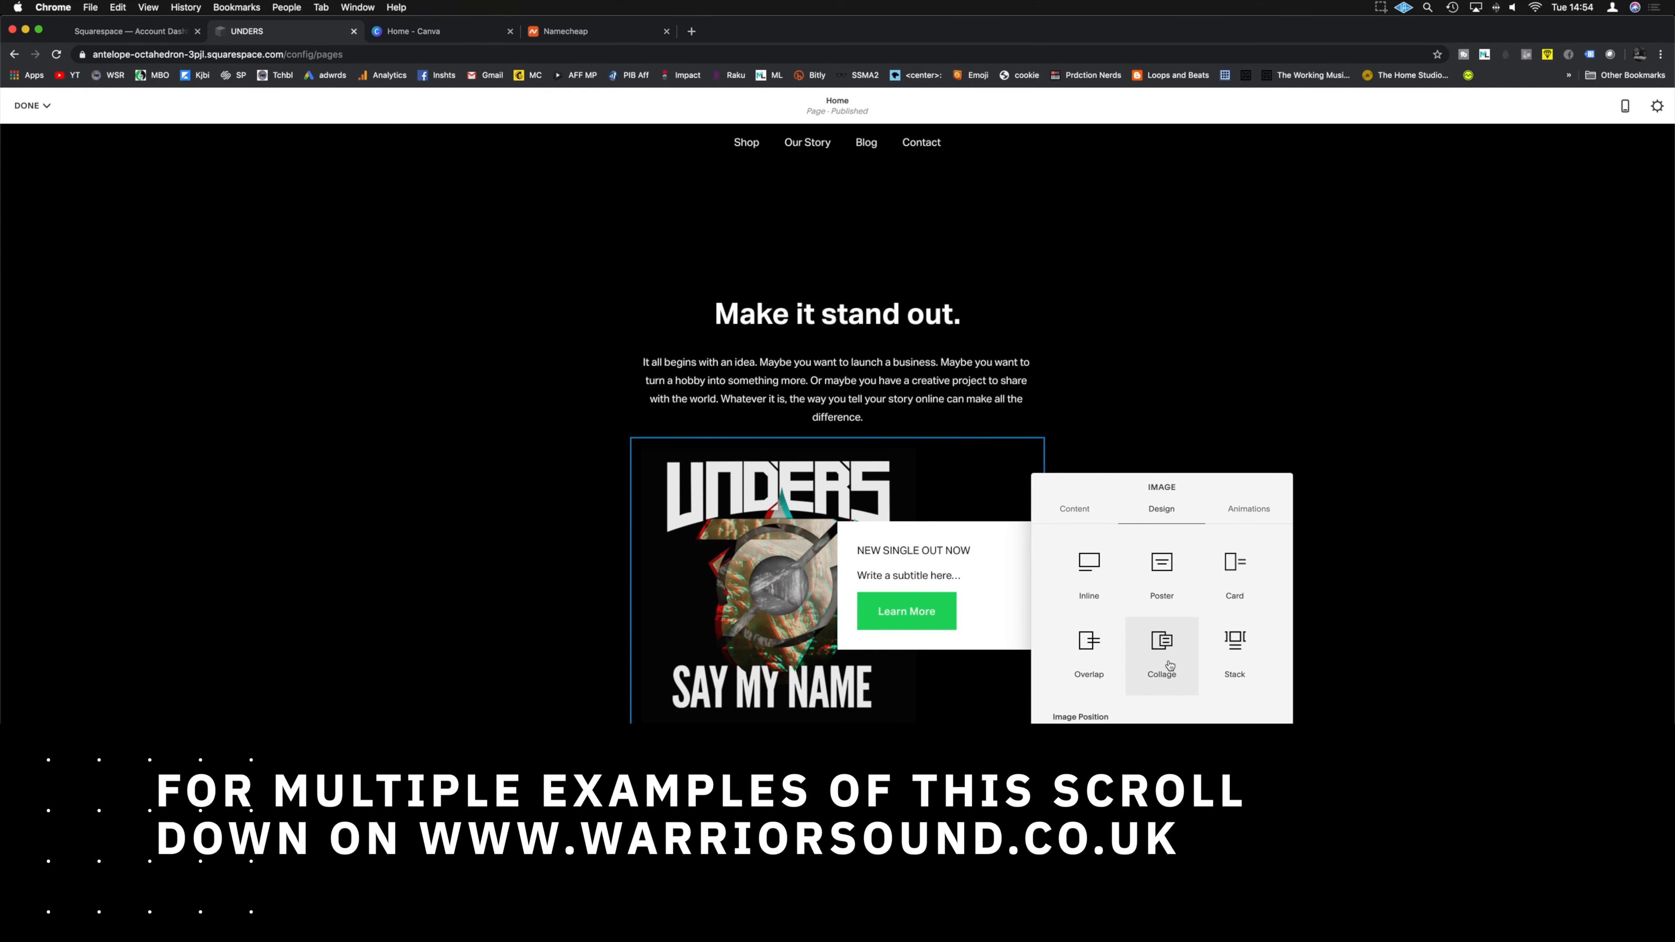
click(1098, 578)
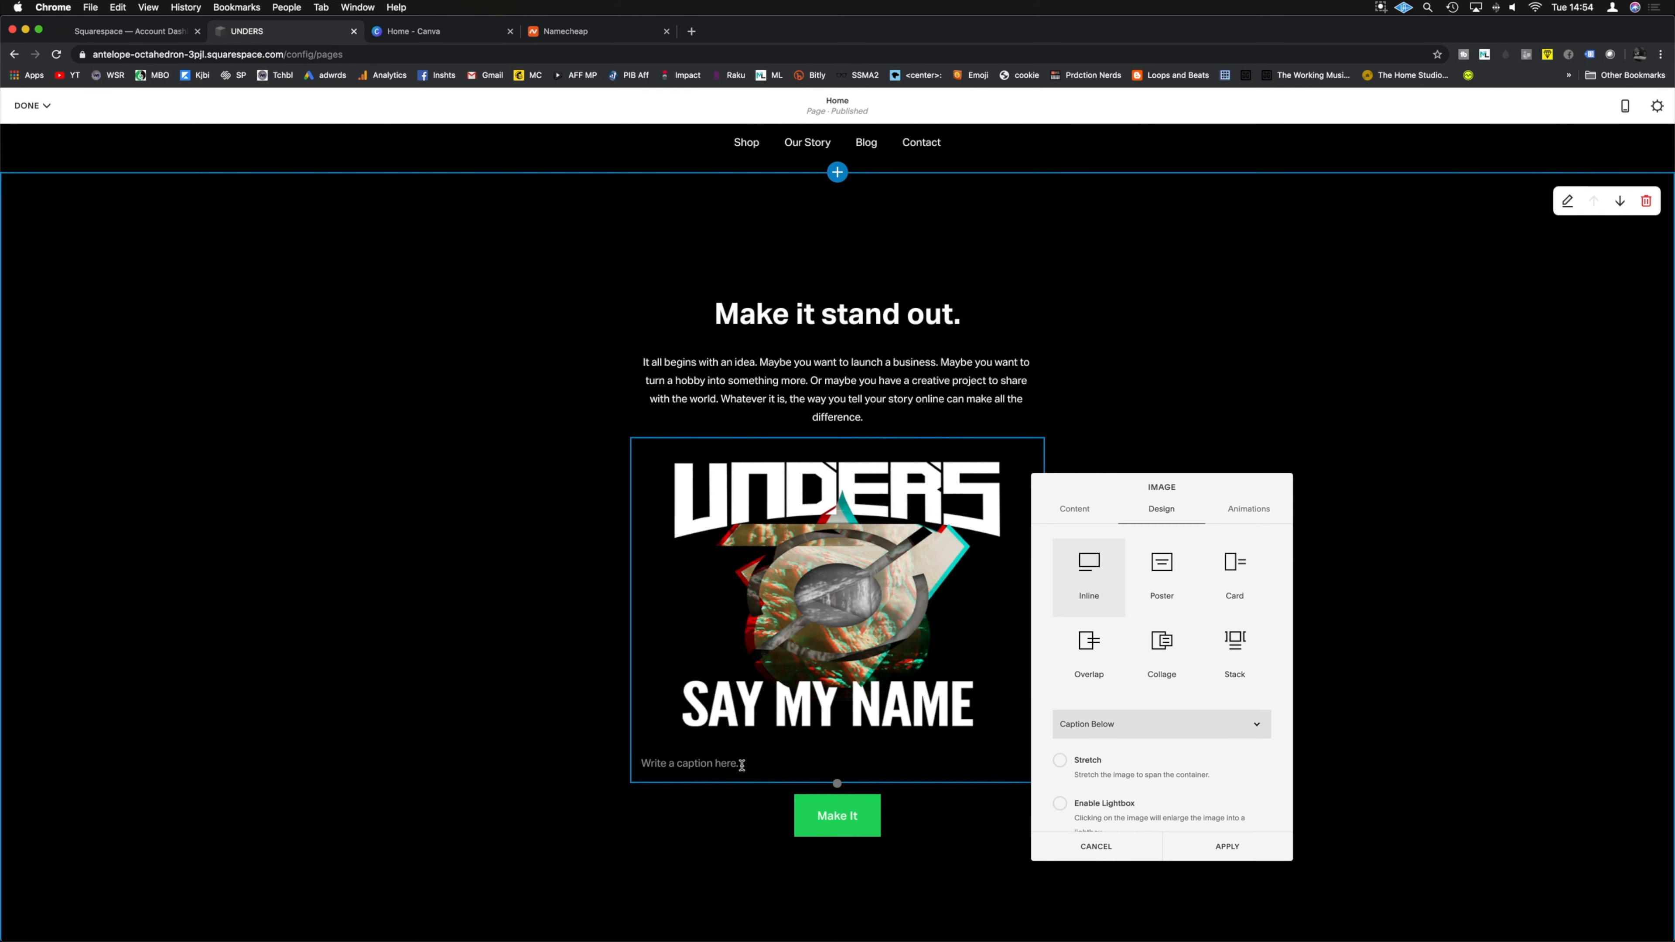
click(741, 765)
click(484, 672)
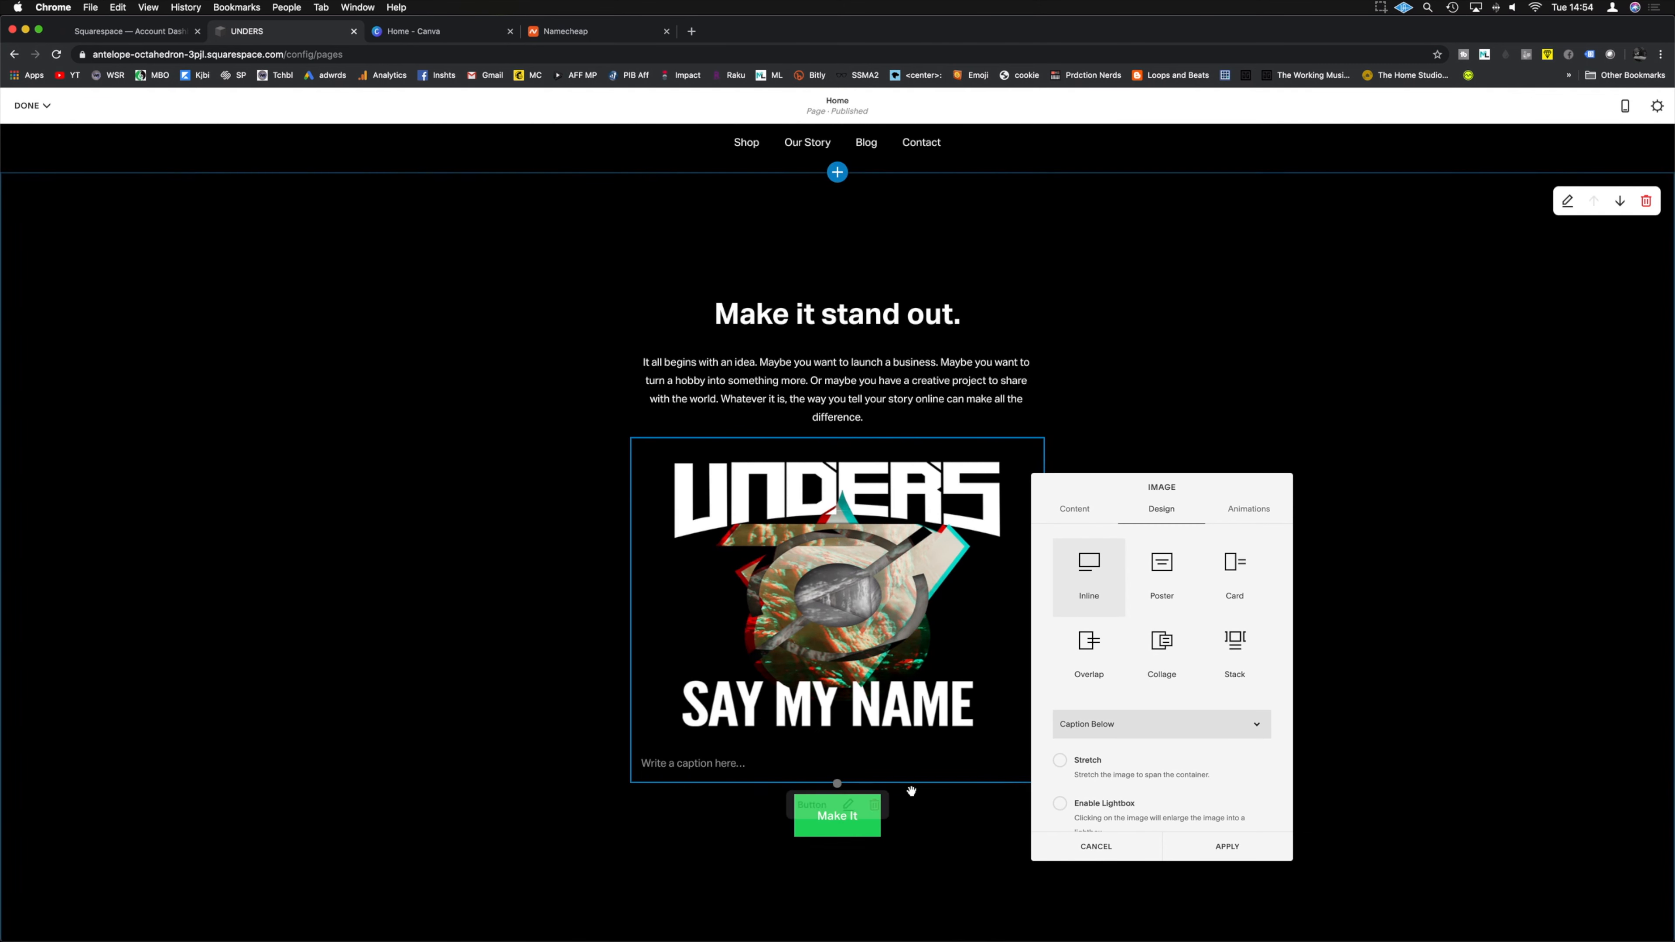
Step: Retitle the heading 'NEW SINGLE OUT NOW!' and keep it in Heading 2 style
click(825, 385)
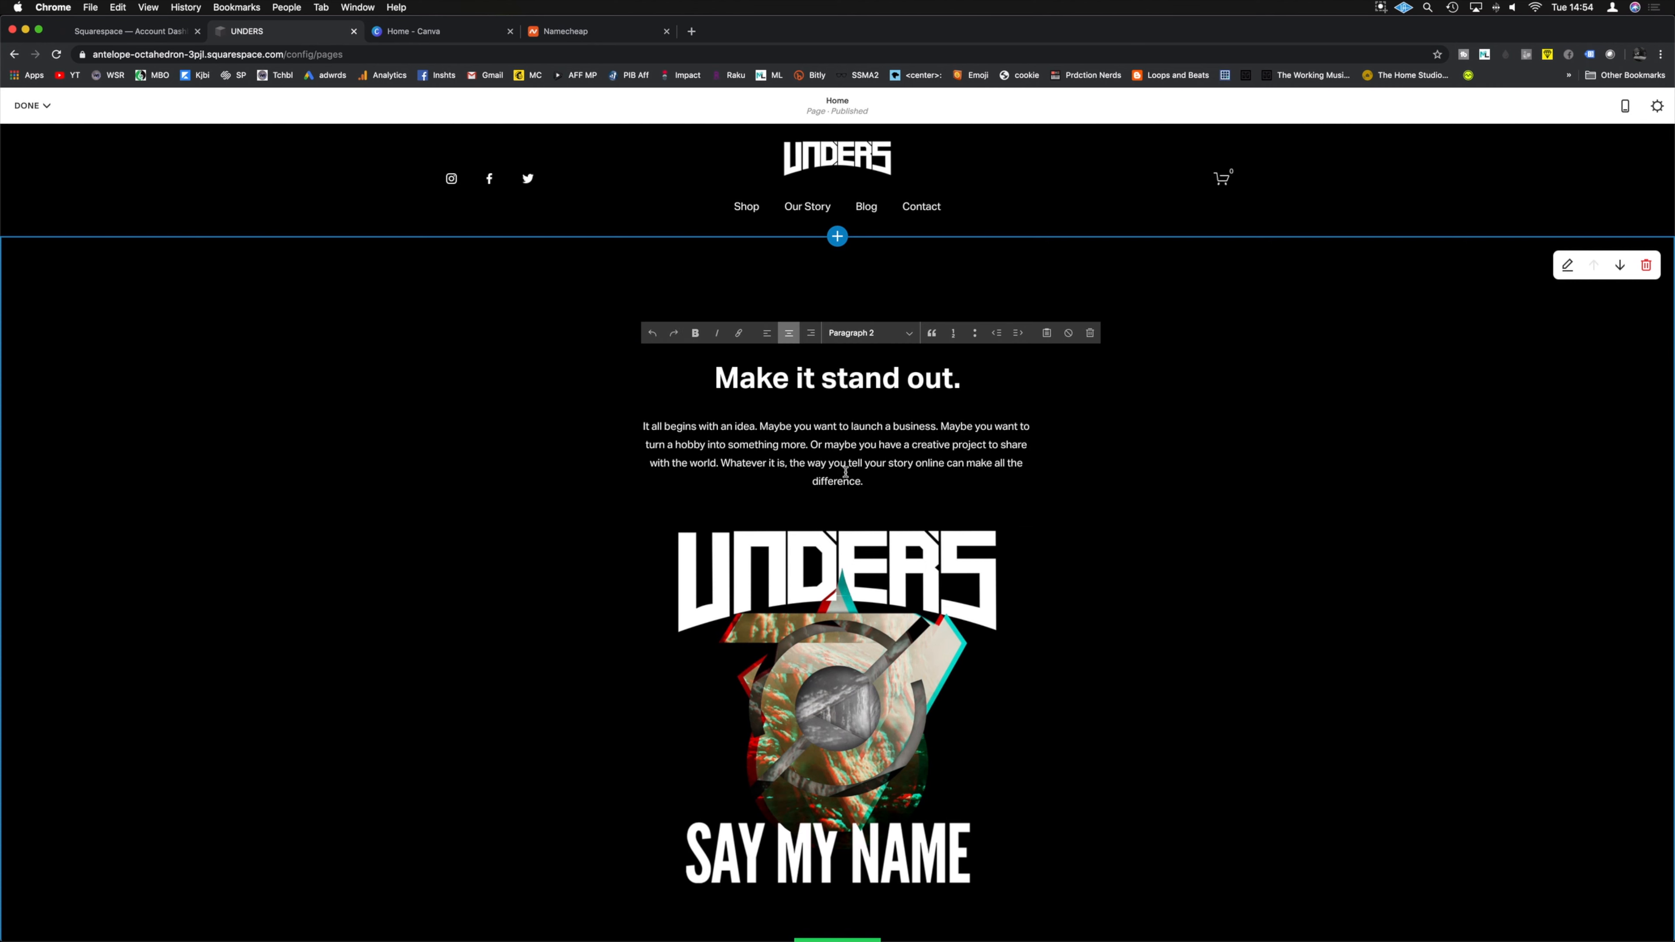
triple_click(983, 378)
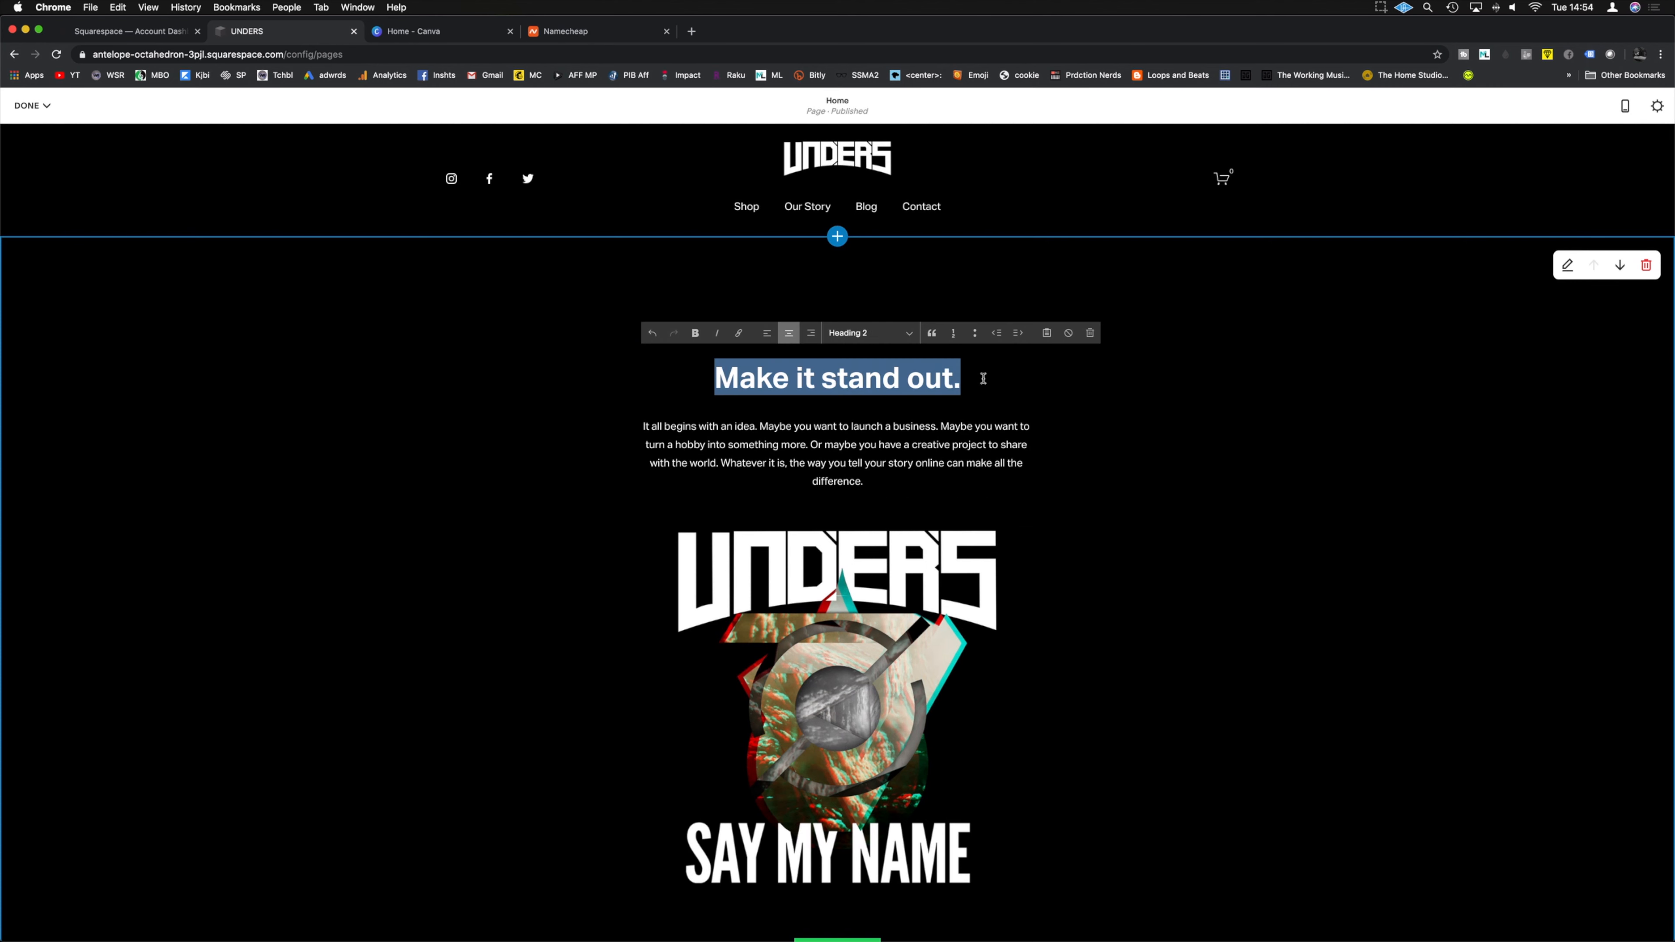
text(NEW SINGLE OUT NOW!)
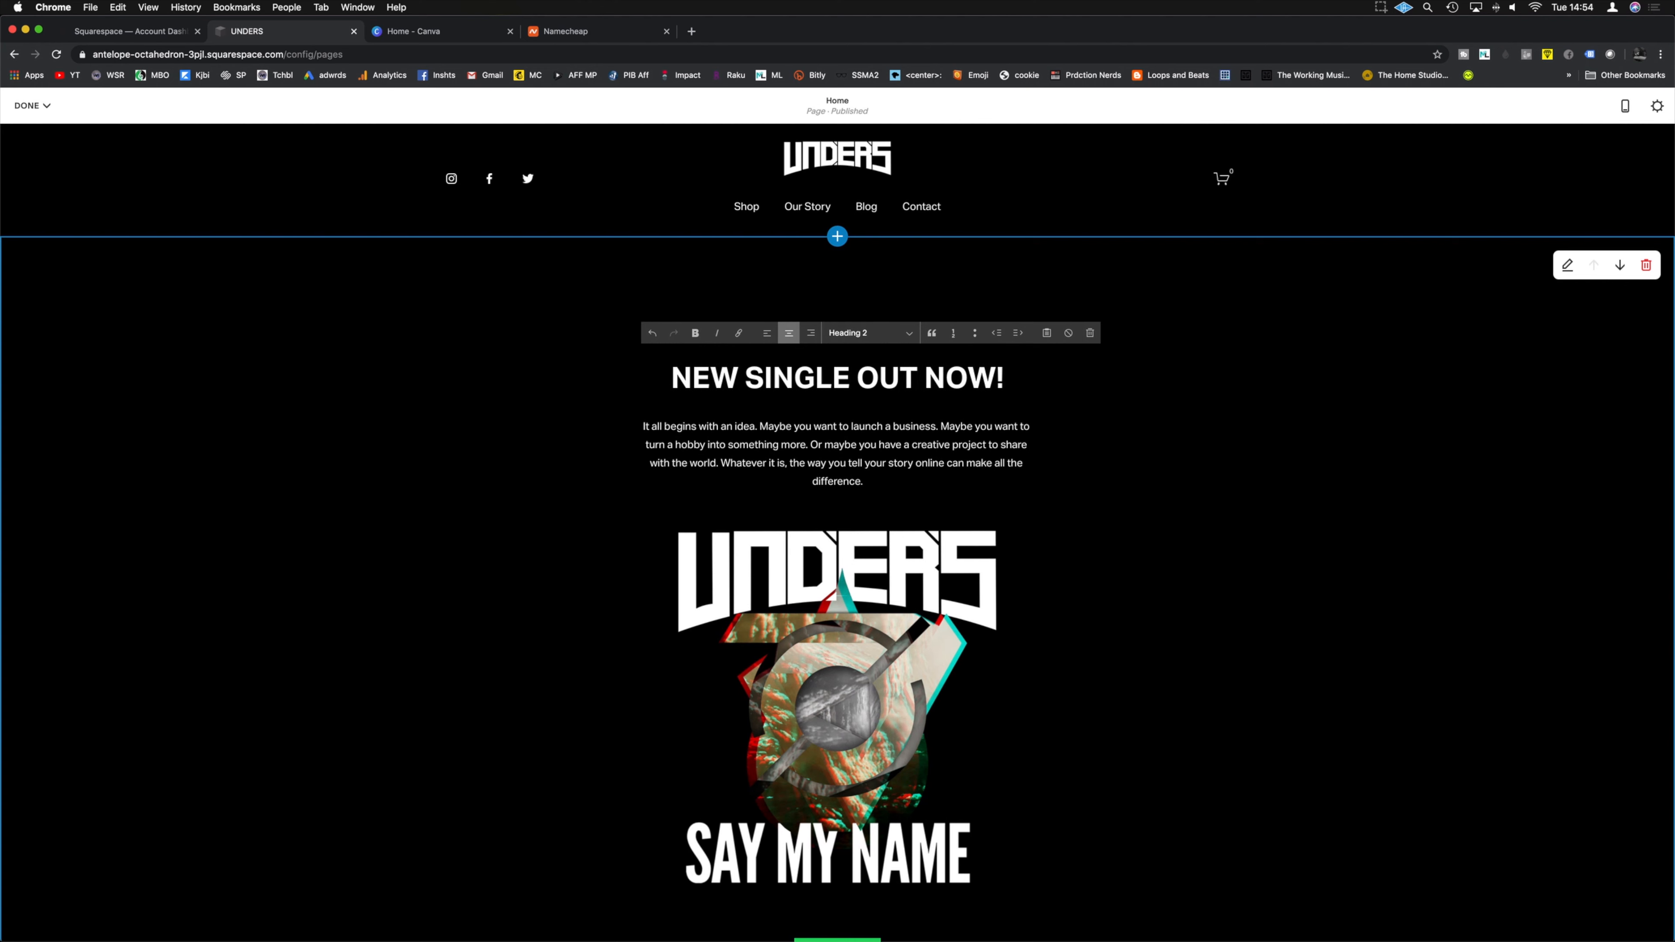
drag(1004, 377, 666, 379)
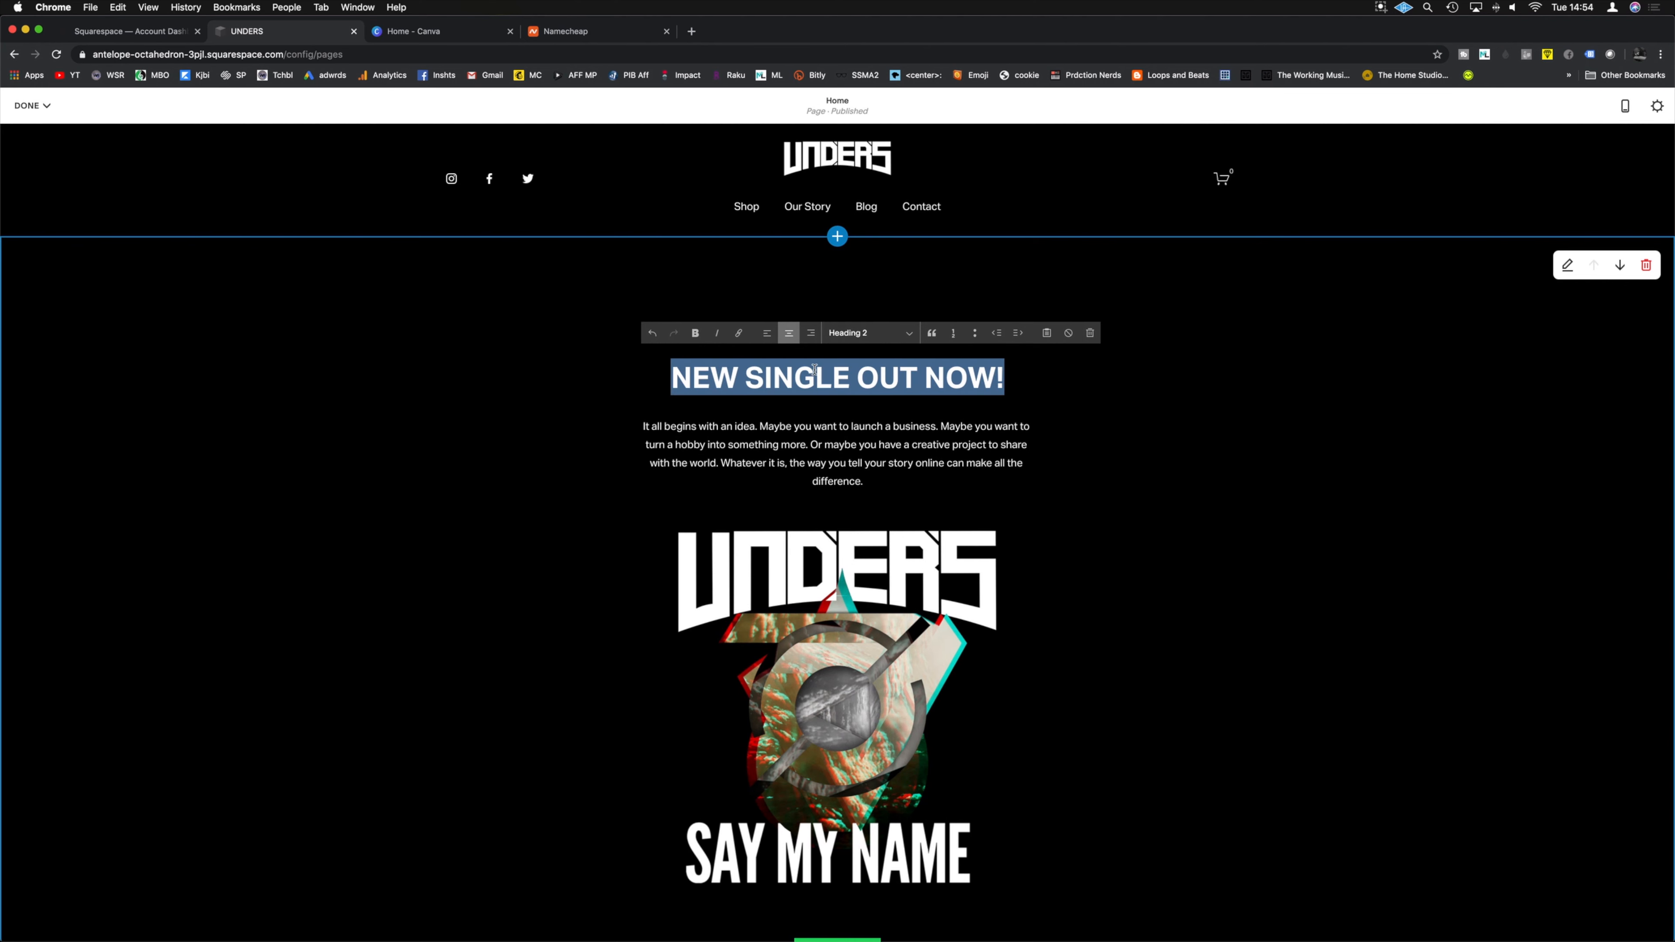
click(871, 335)
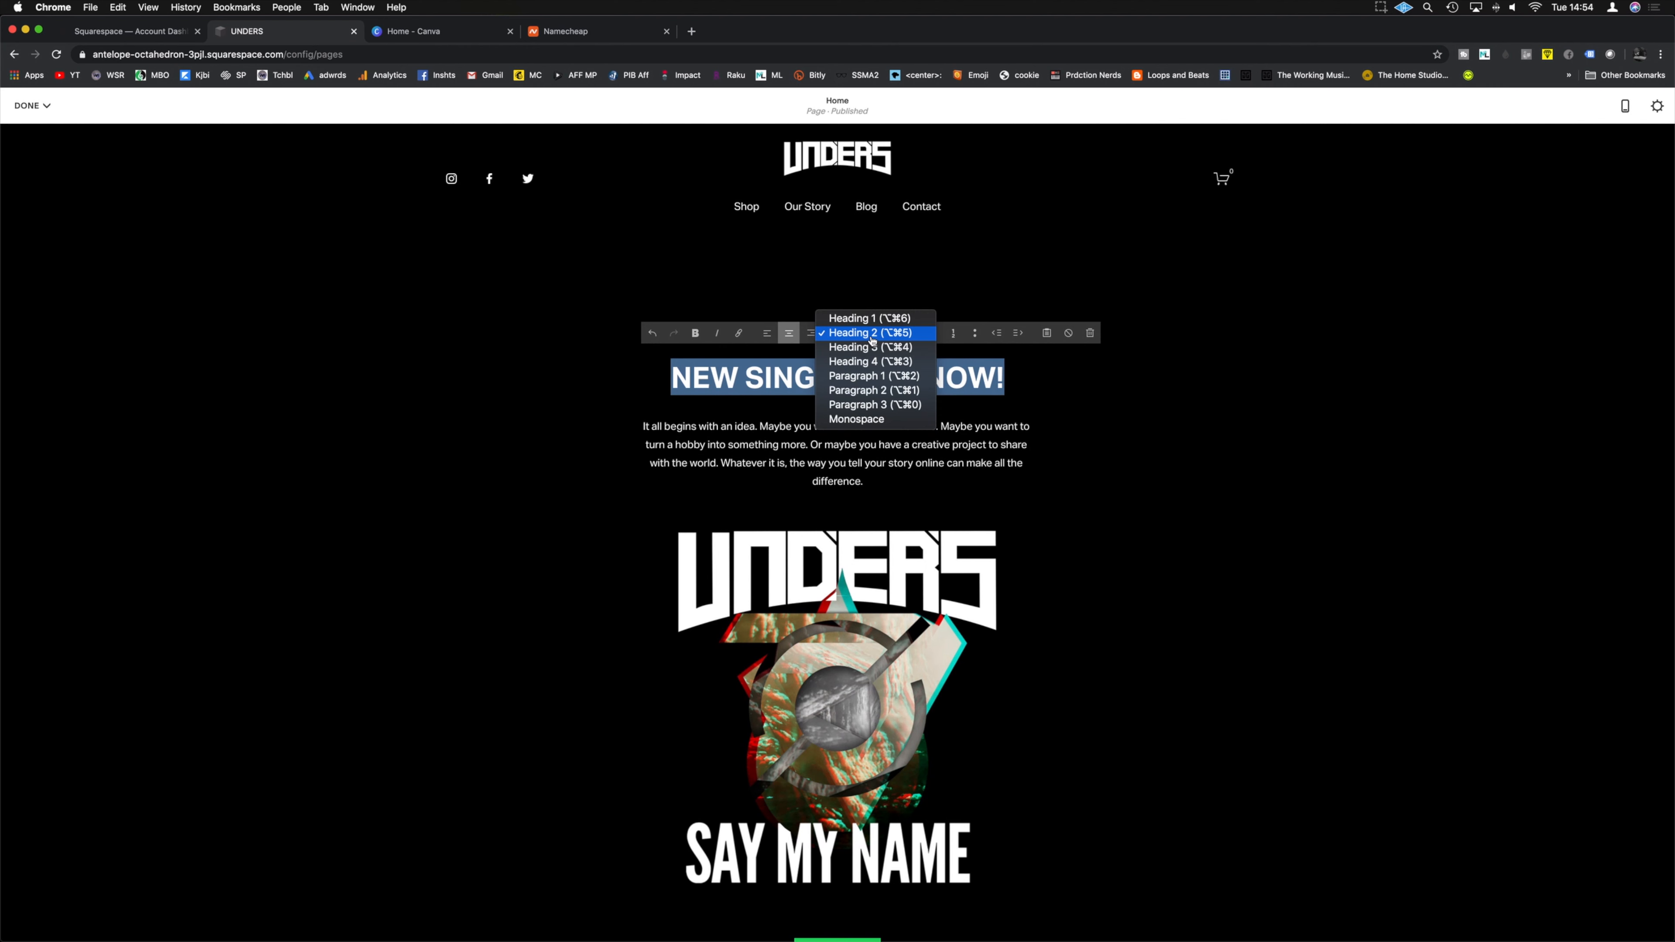
click(869, 319)
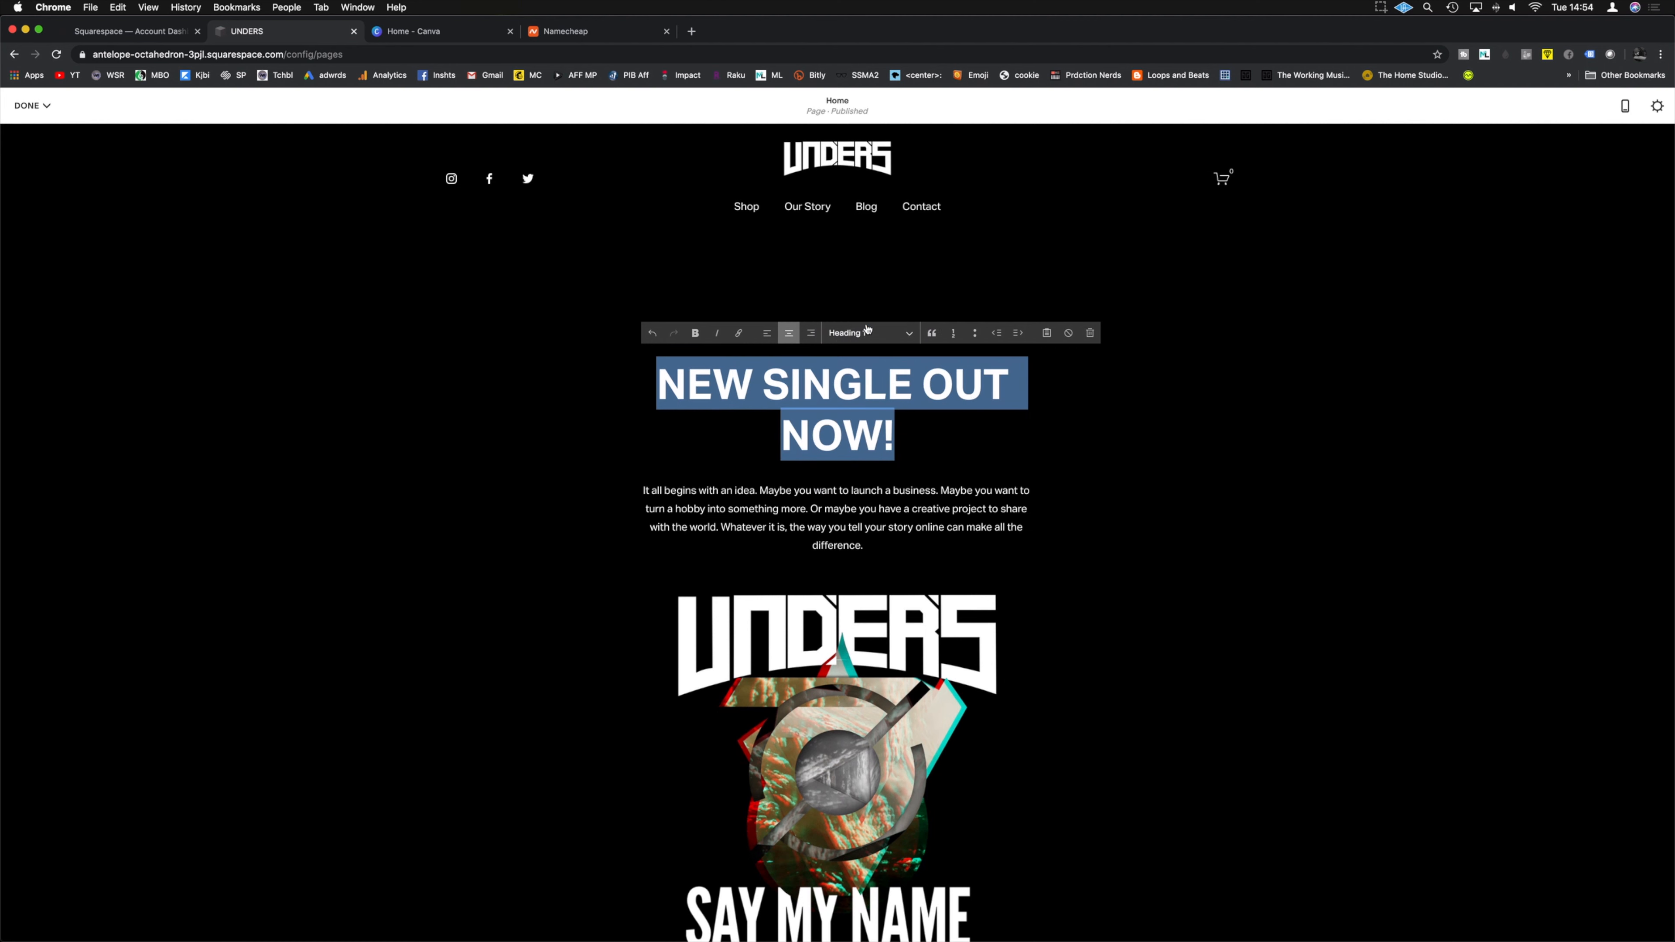
click(867, 332)
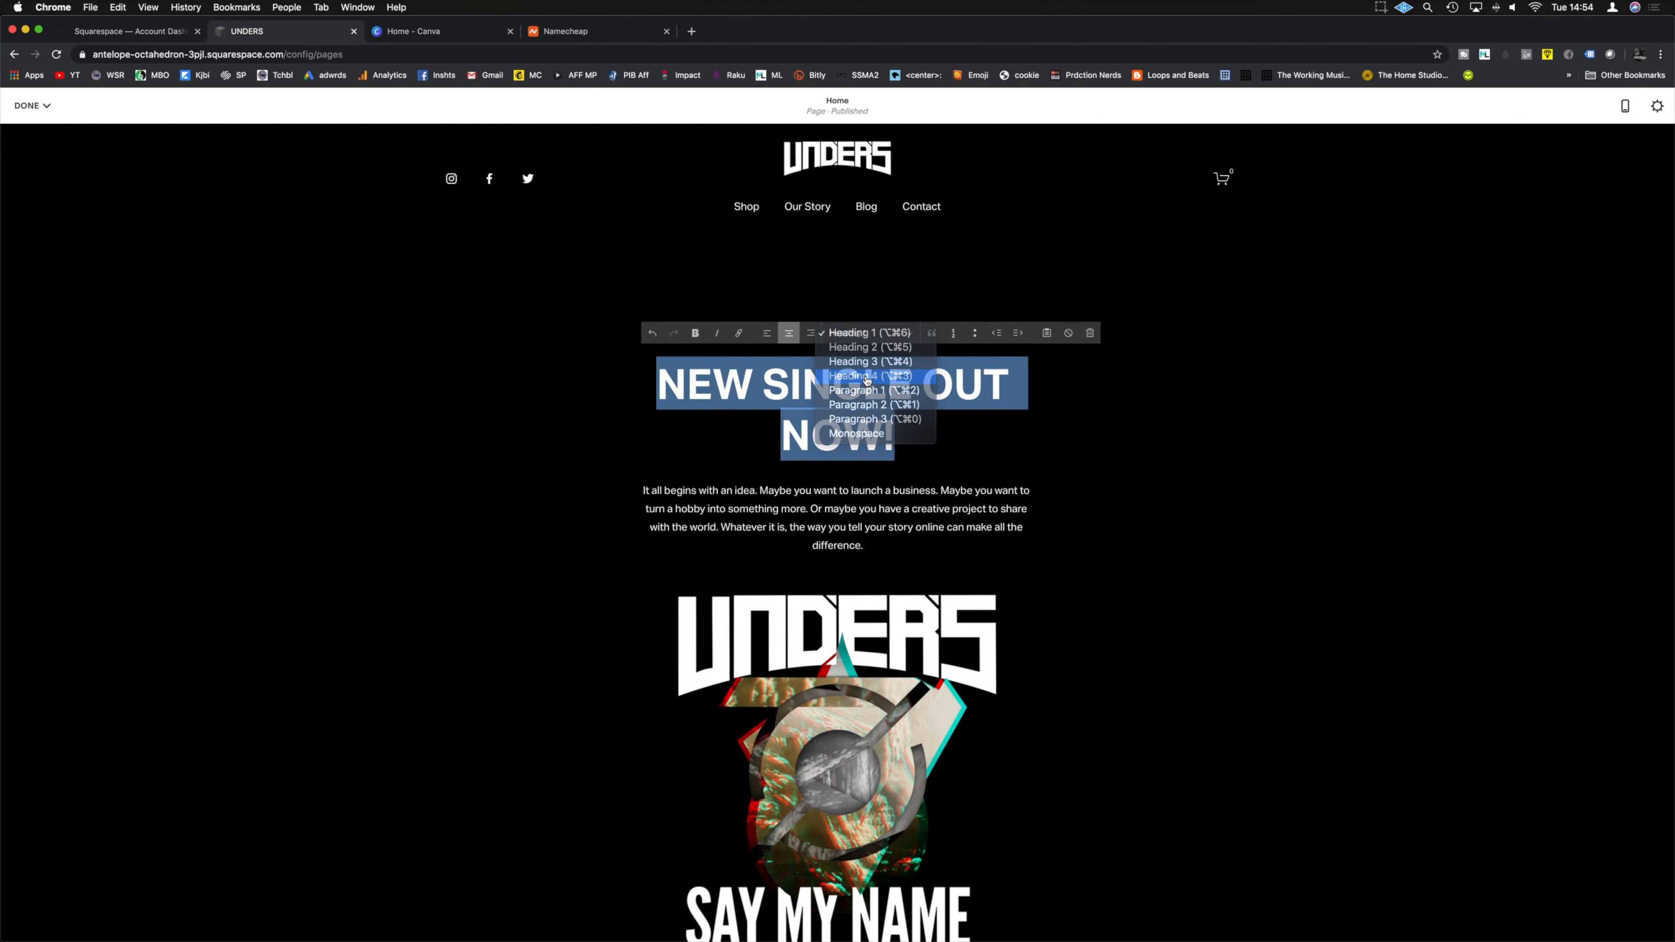
click(867, 381)
click(870, 335)
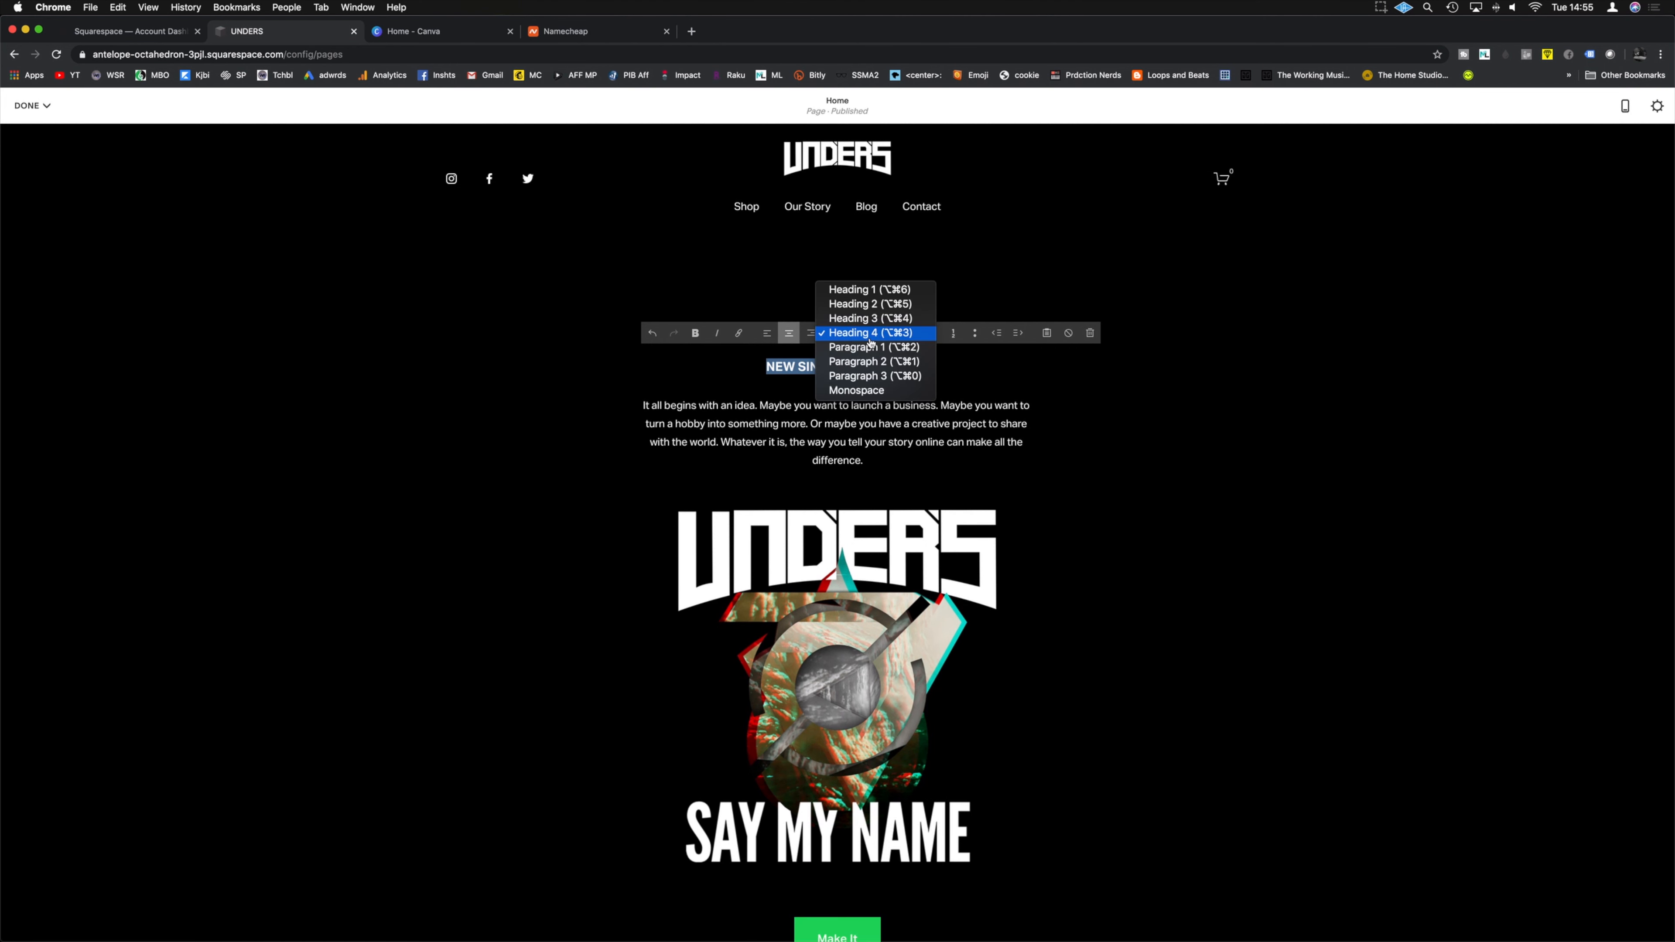
click(872, 310)
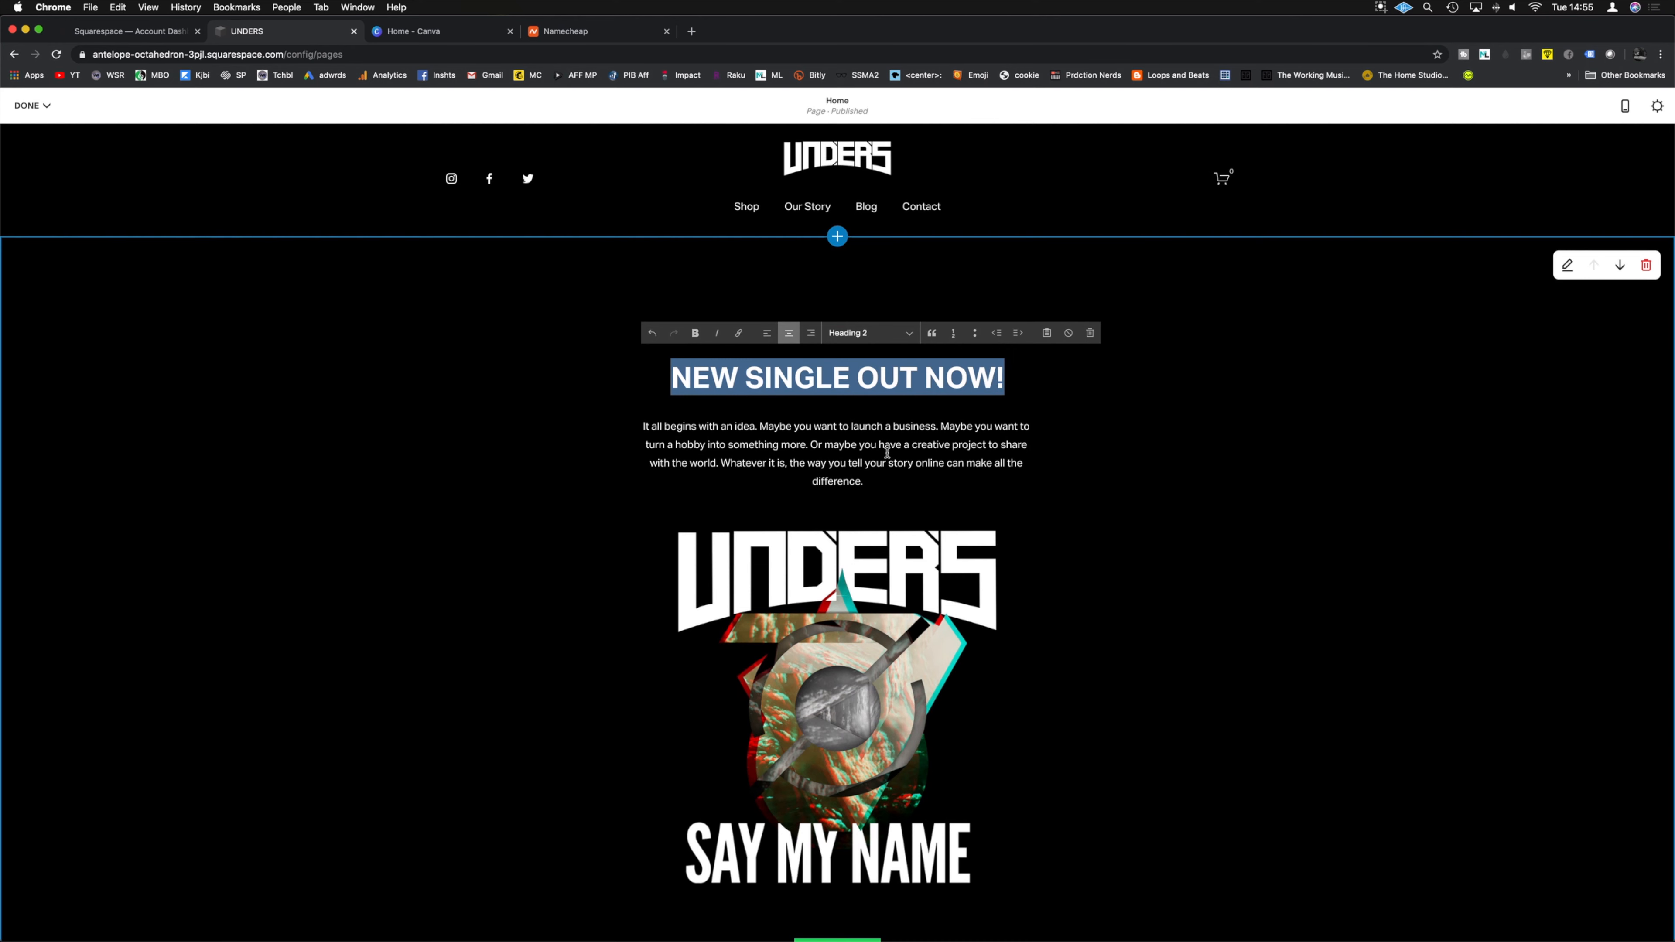
Step: Replace the placeholder paragraph with the announcement that 'Say my name' downloads at unders.store
triple_click(634, 428)
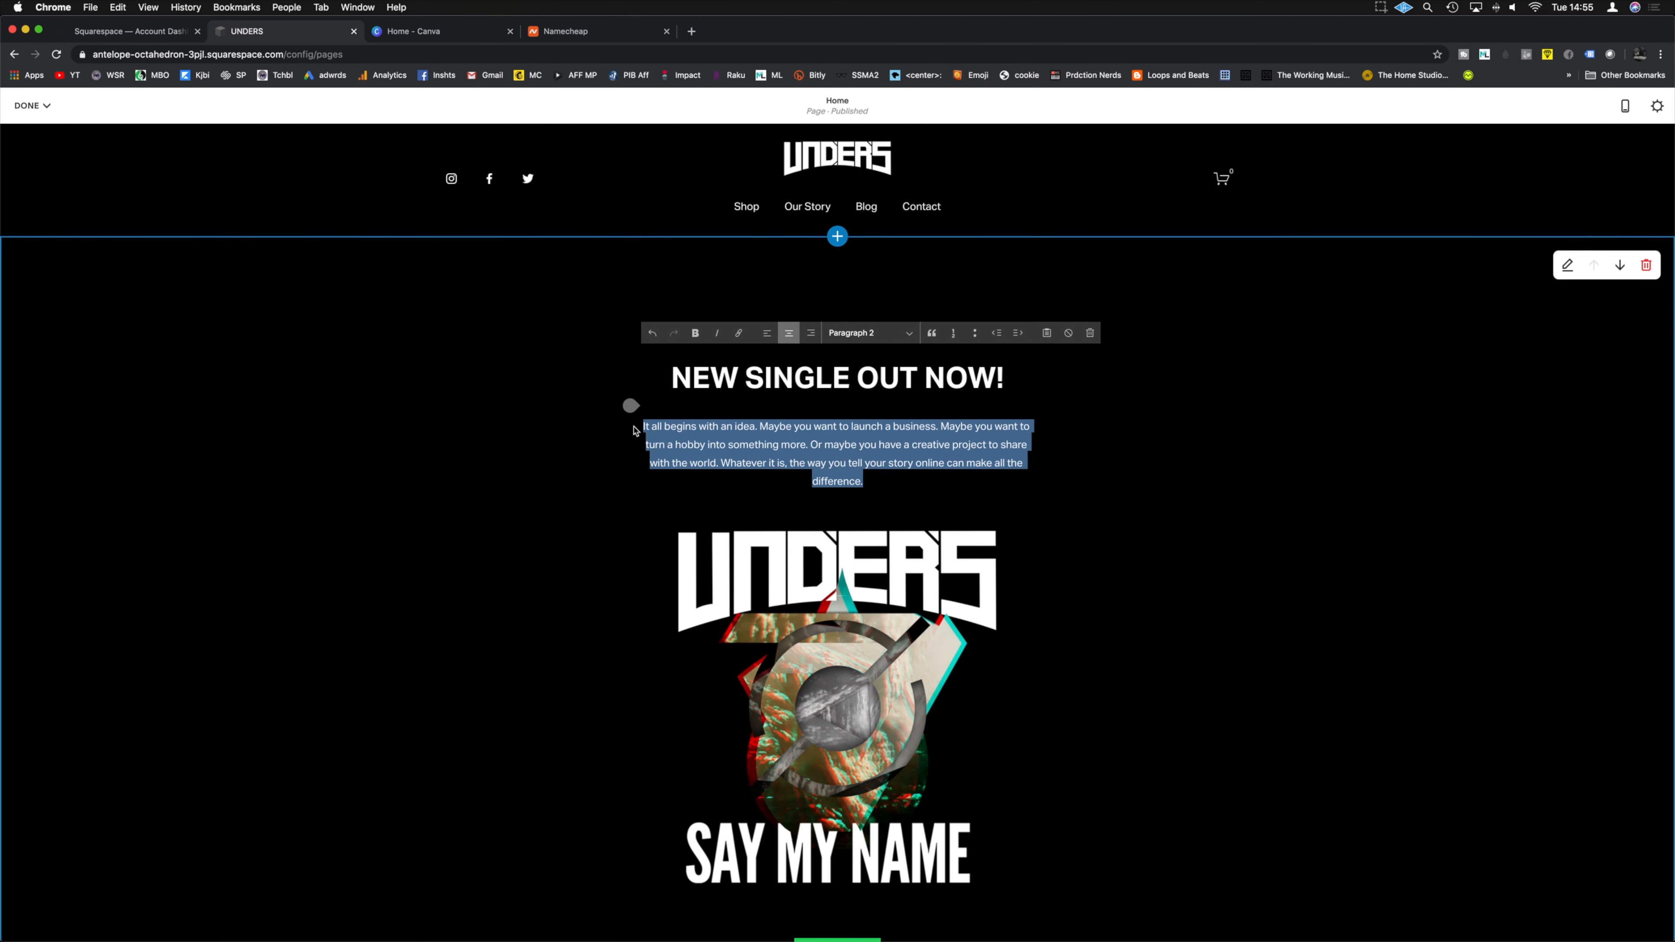
text(The long awaited single from Under "Say my name" is available to download only at unders.)
text(store)
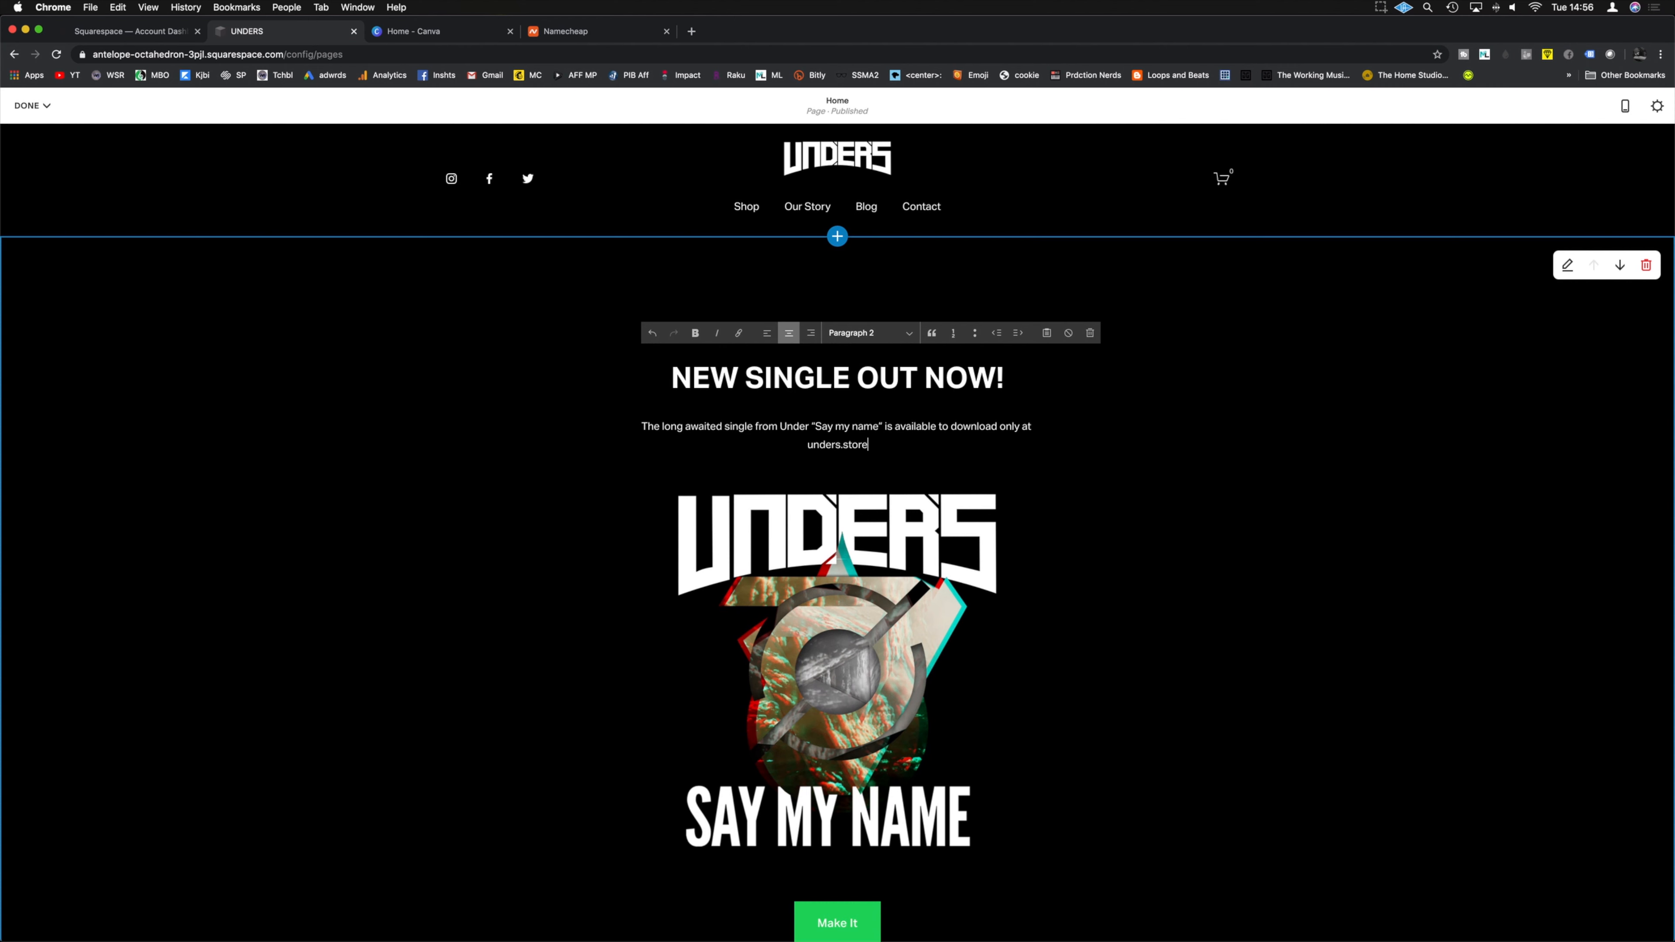
click(497, 352)
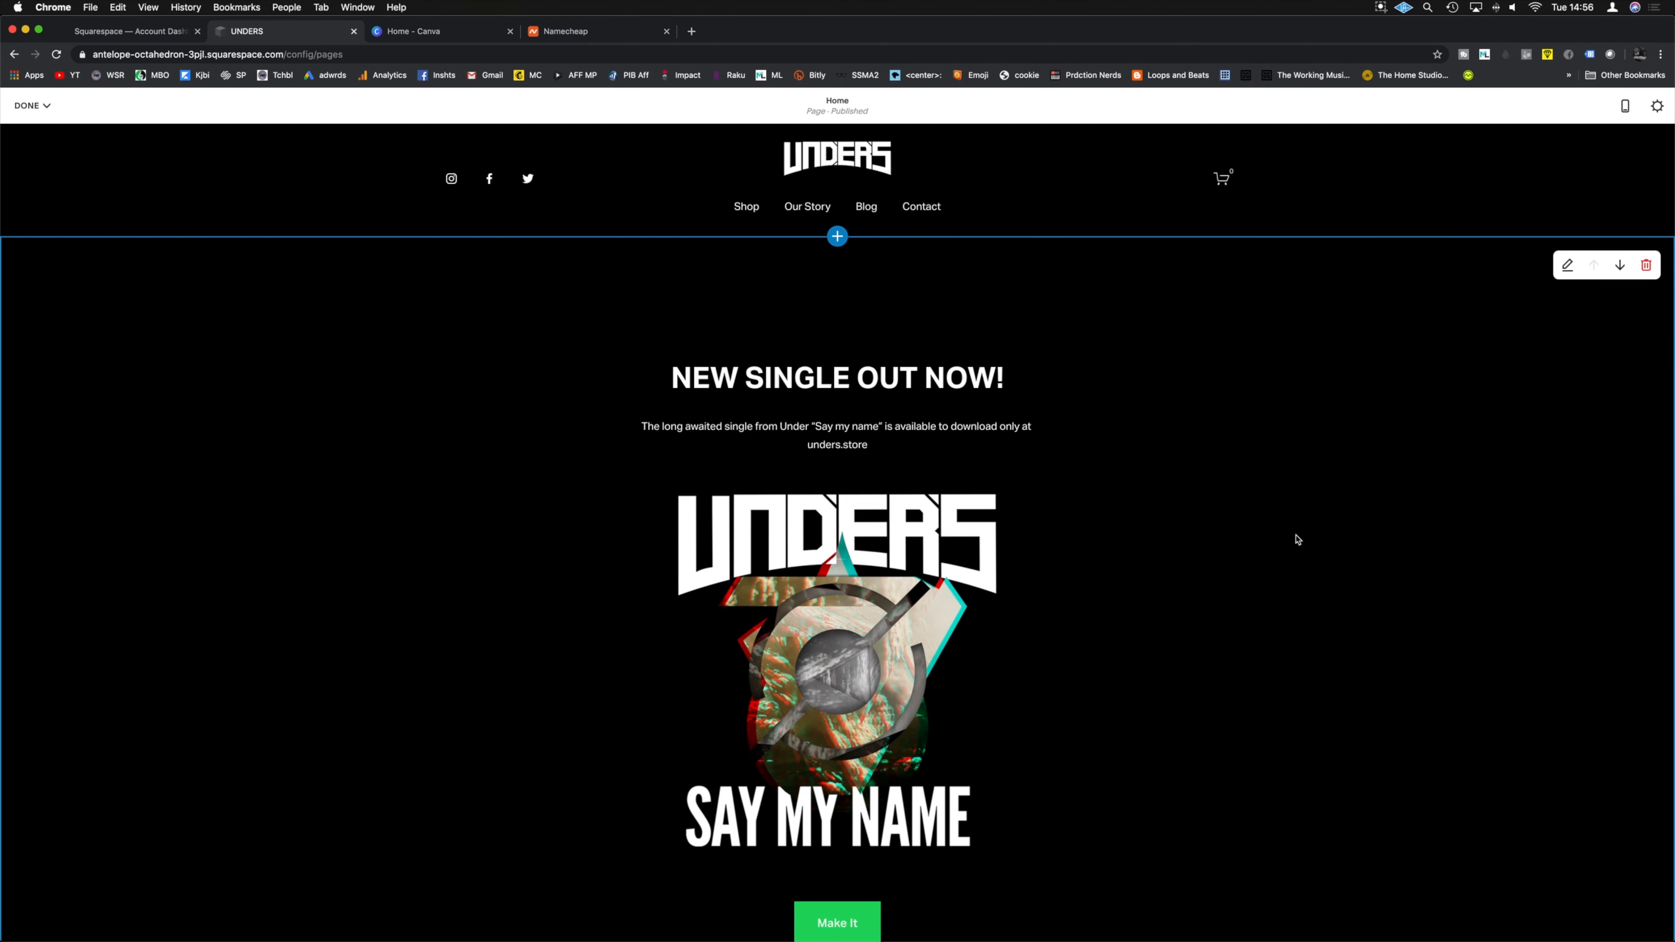
Step: Change the green button's label from 'Make It' to 'DOWNLOAD'
scroll(1121, 666, down, 3)
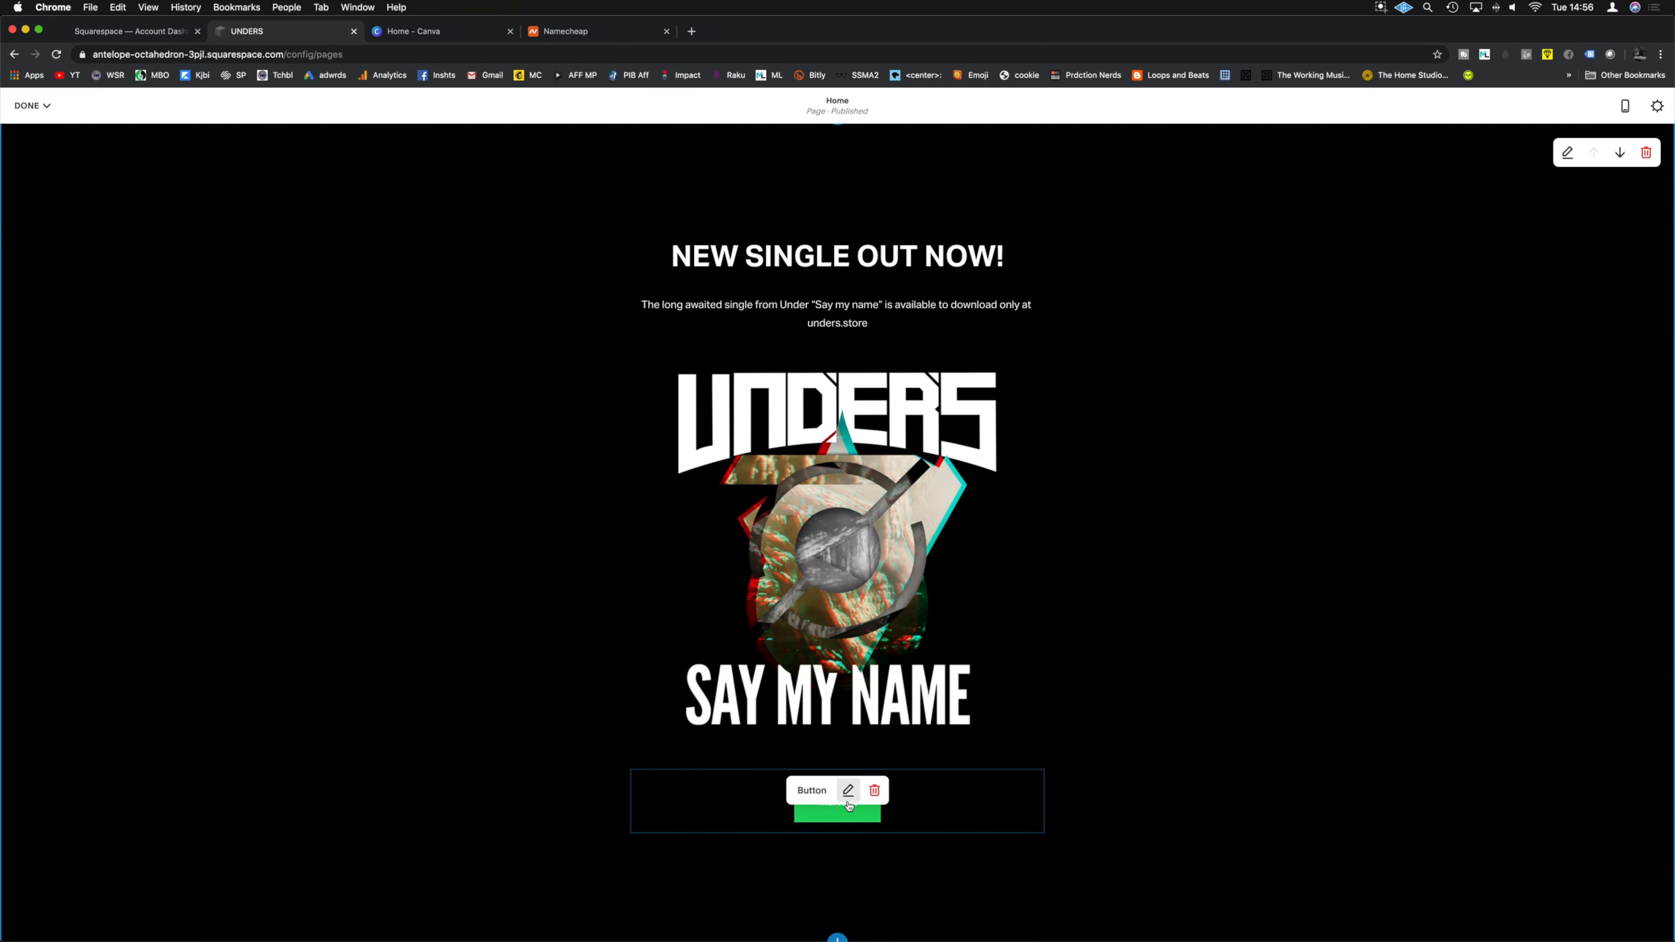
click(851, 800)
triple_click(1107, 729)
text(DOWNLOAD NOW)
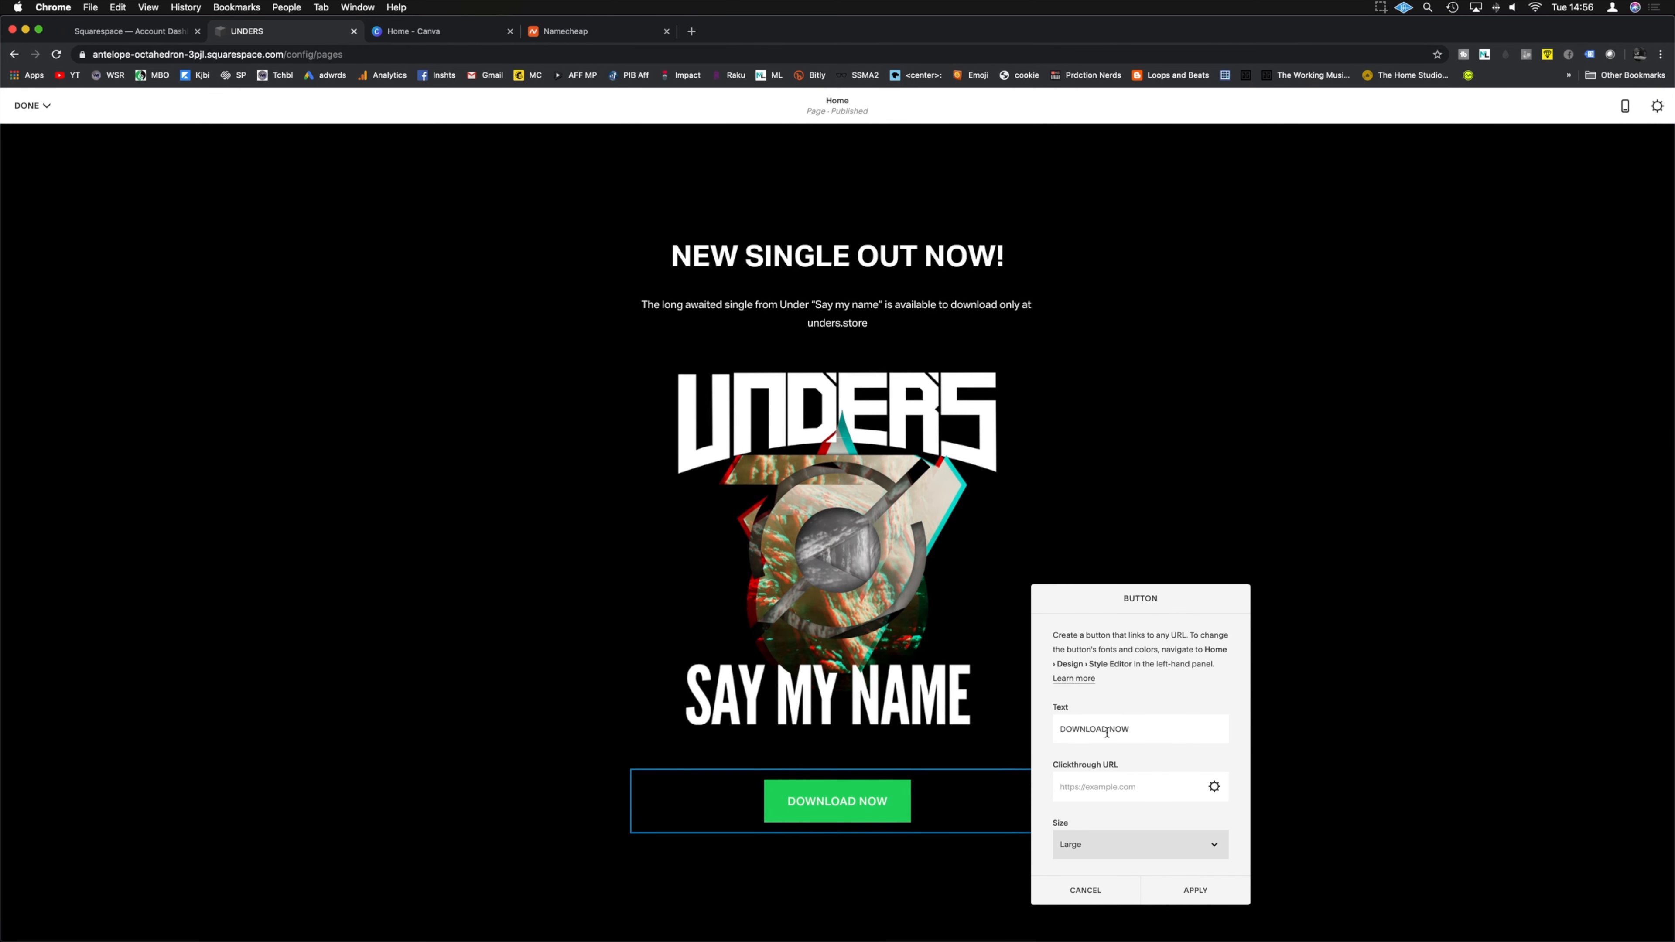
drag(1107, 729, 1143, 732)
key(BackSpace)
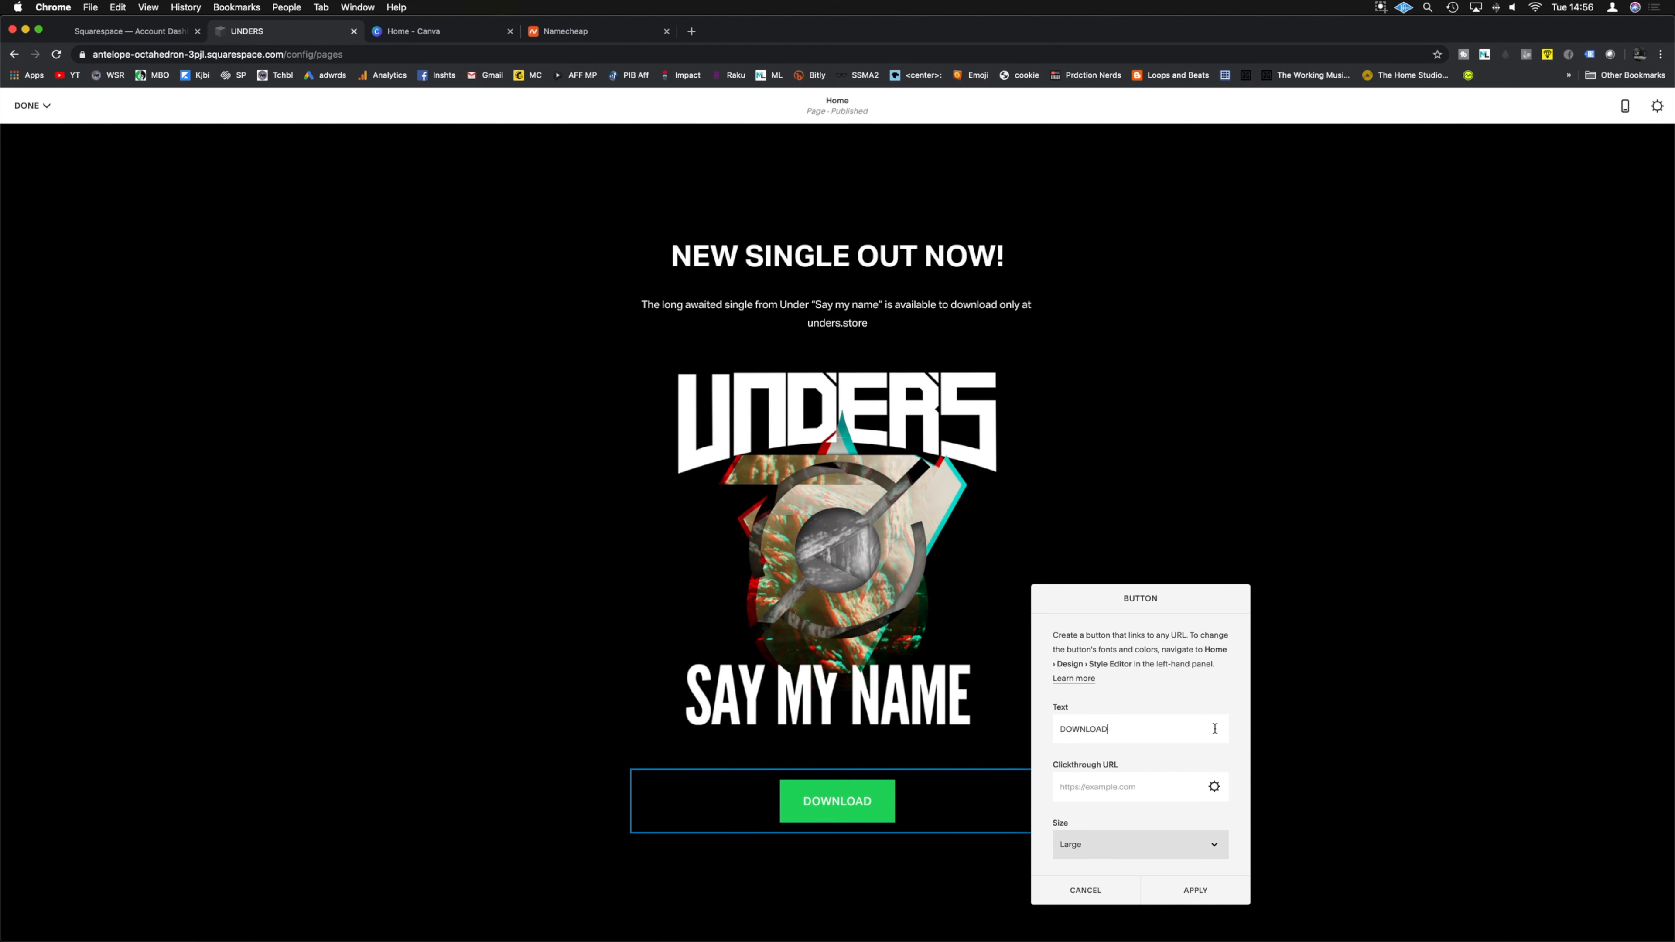
scroll(1171, 790, down, 2)
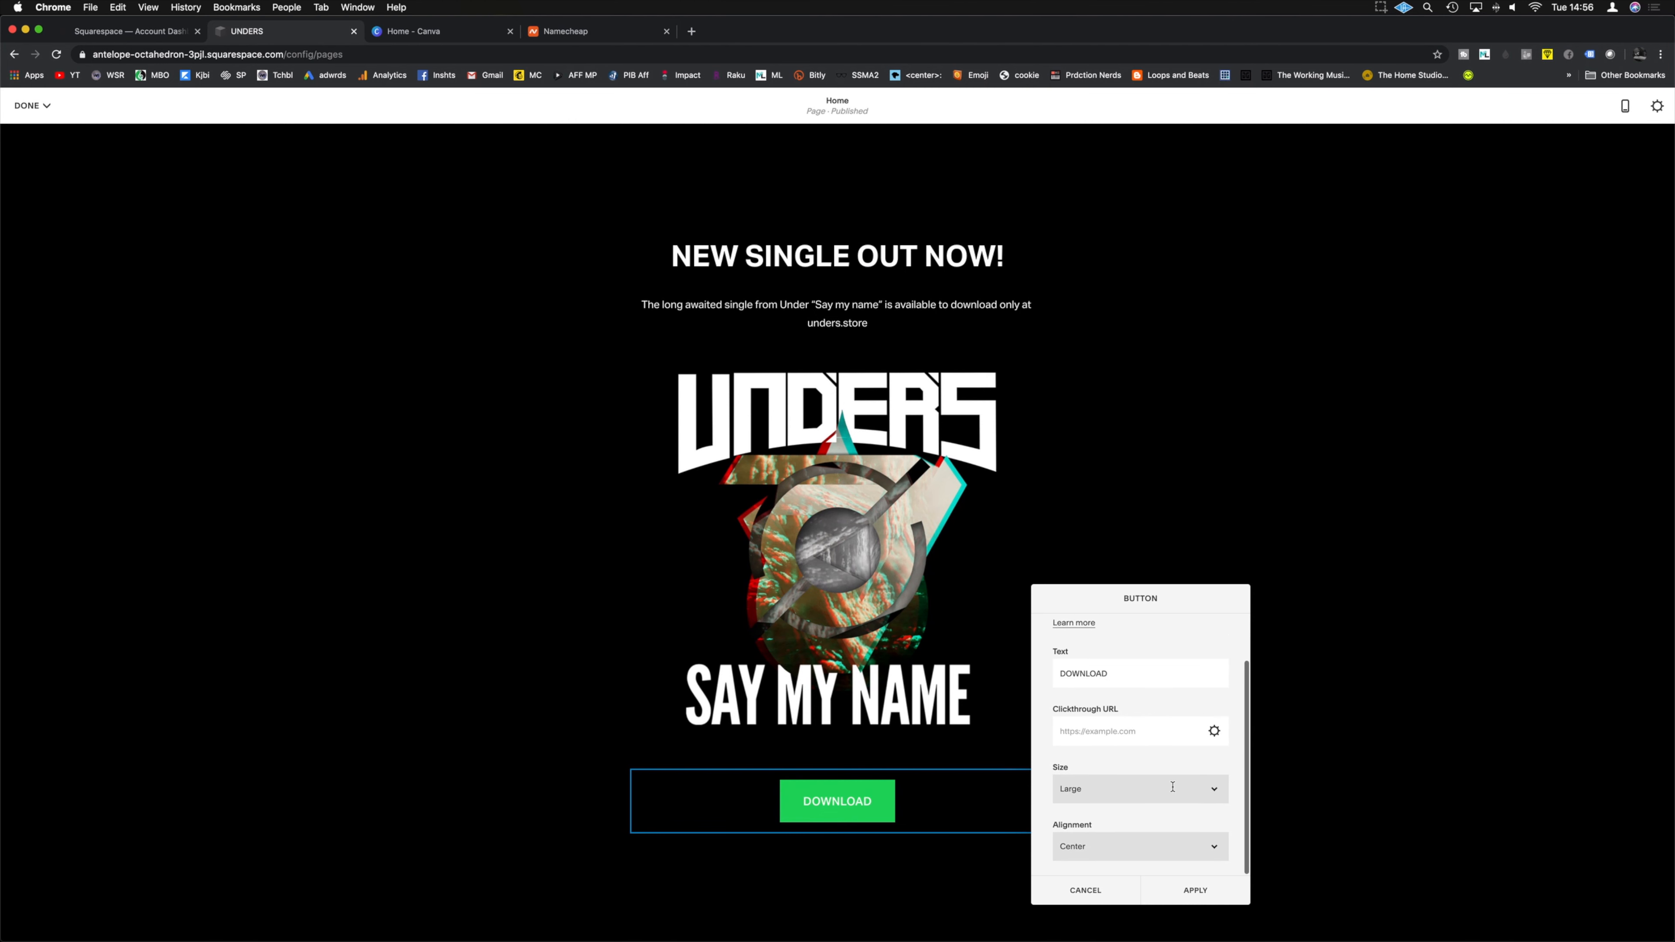
scroll(1171, 793, up, 2)
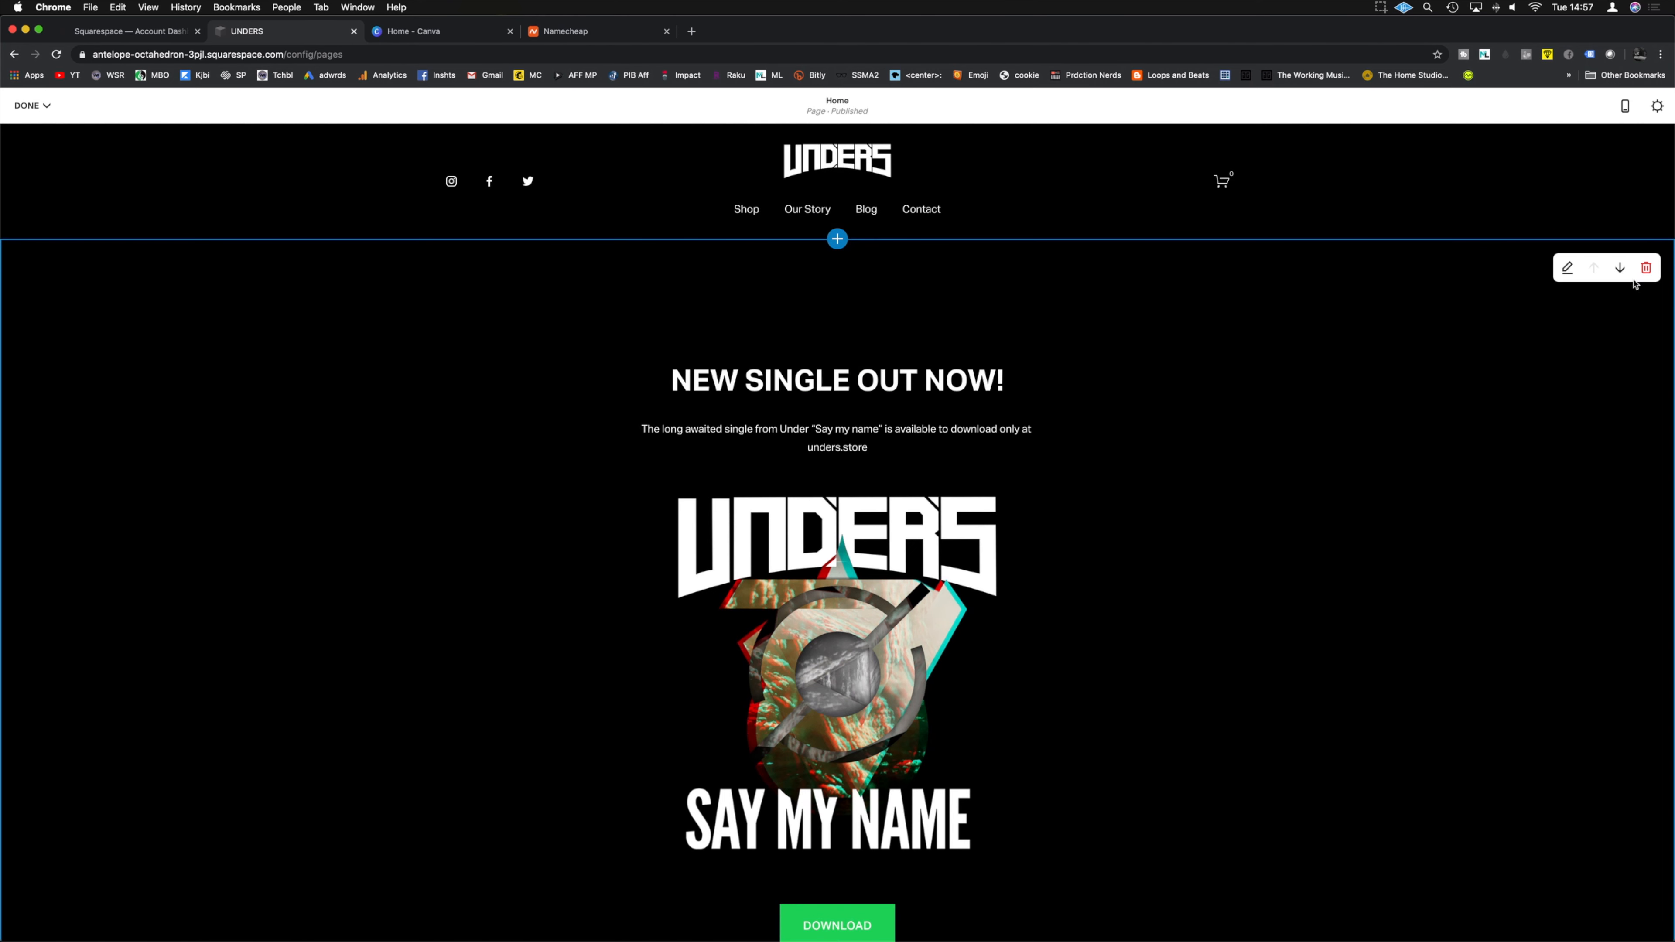
Step: Set the NEW SINGLE section height to S, then save the homepage and exit editing
click(1568, 267)
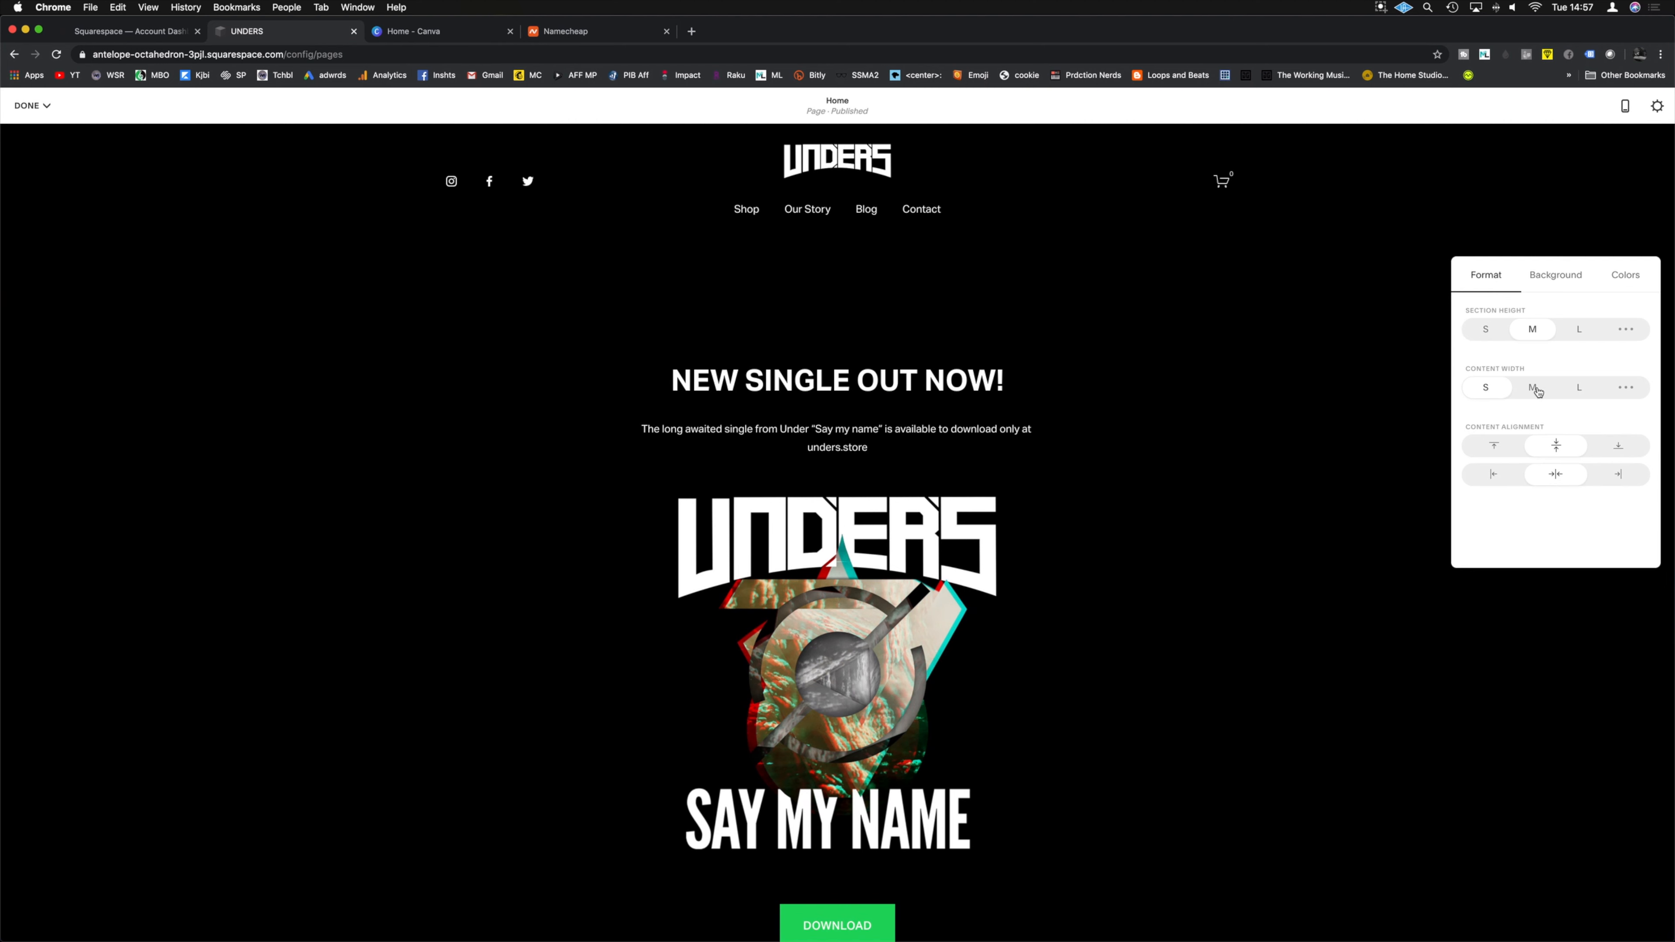
click(1487, 336)
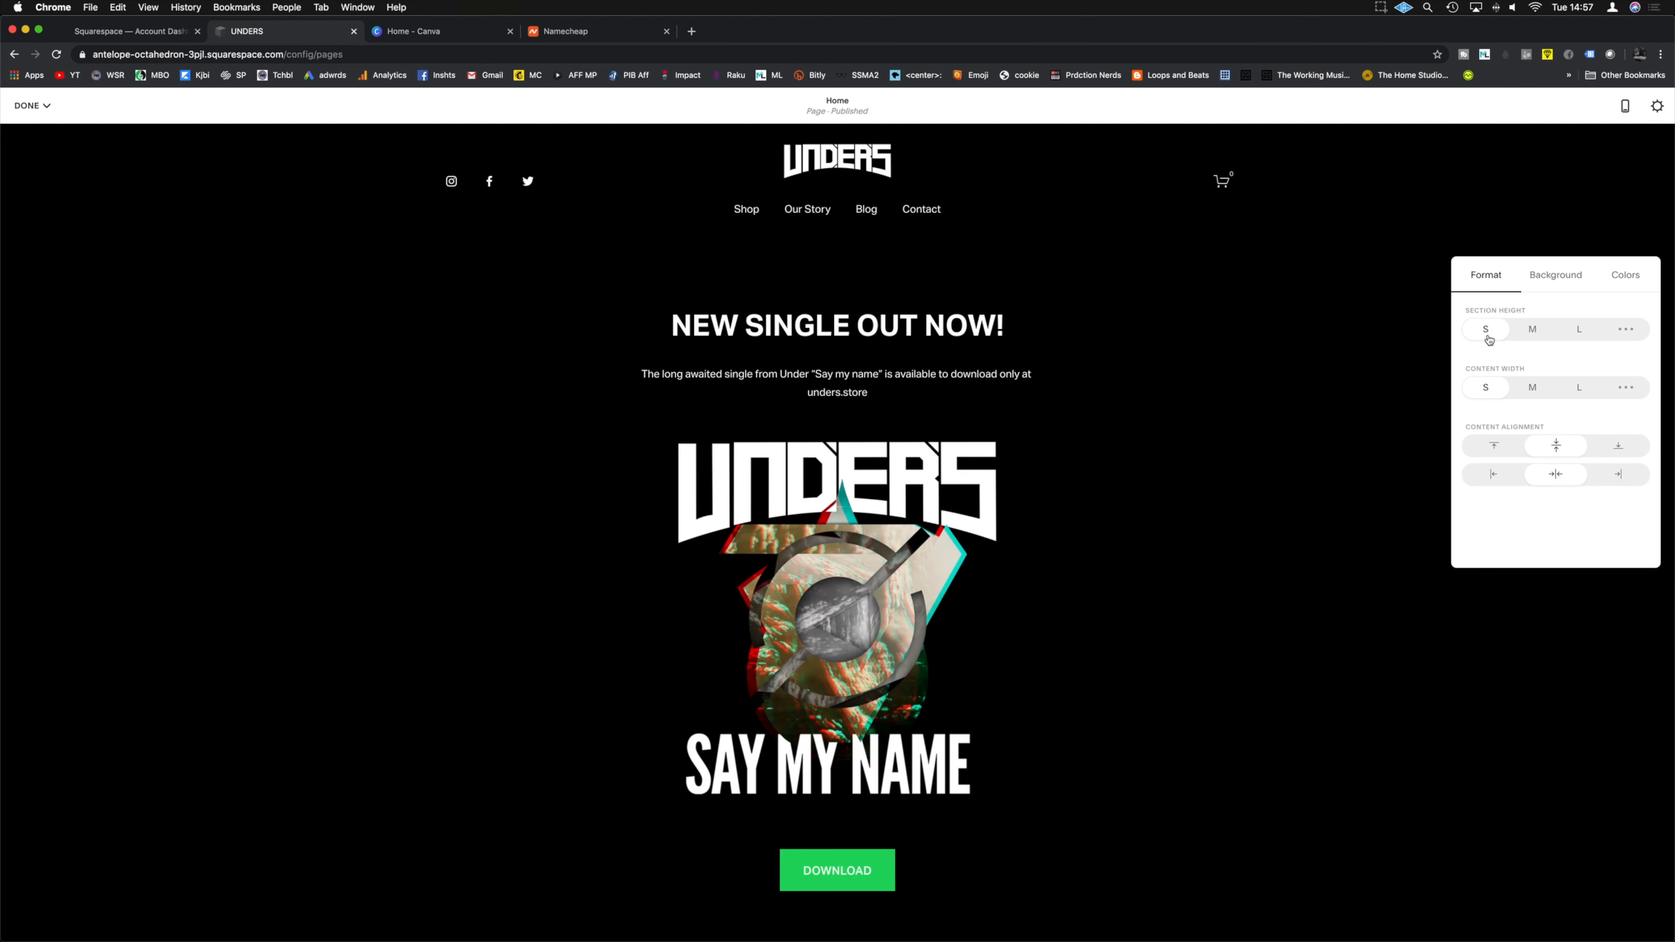
click(1335, 346)
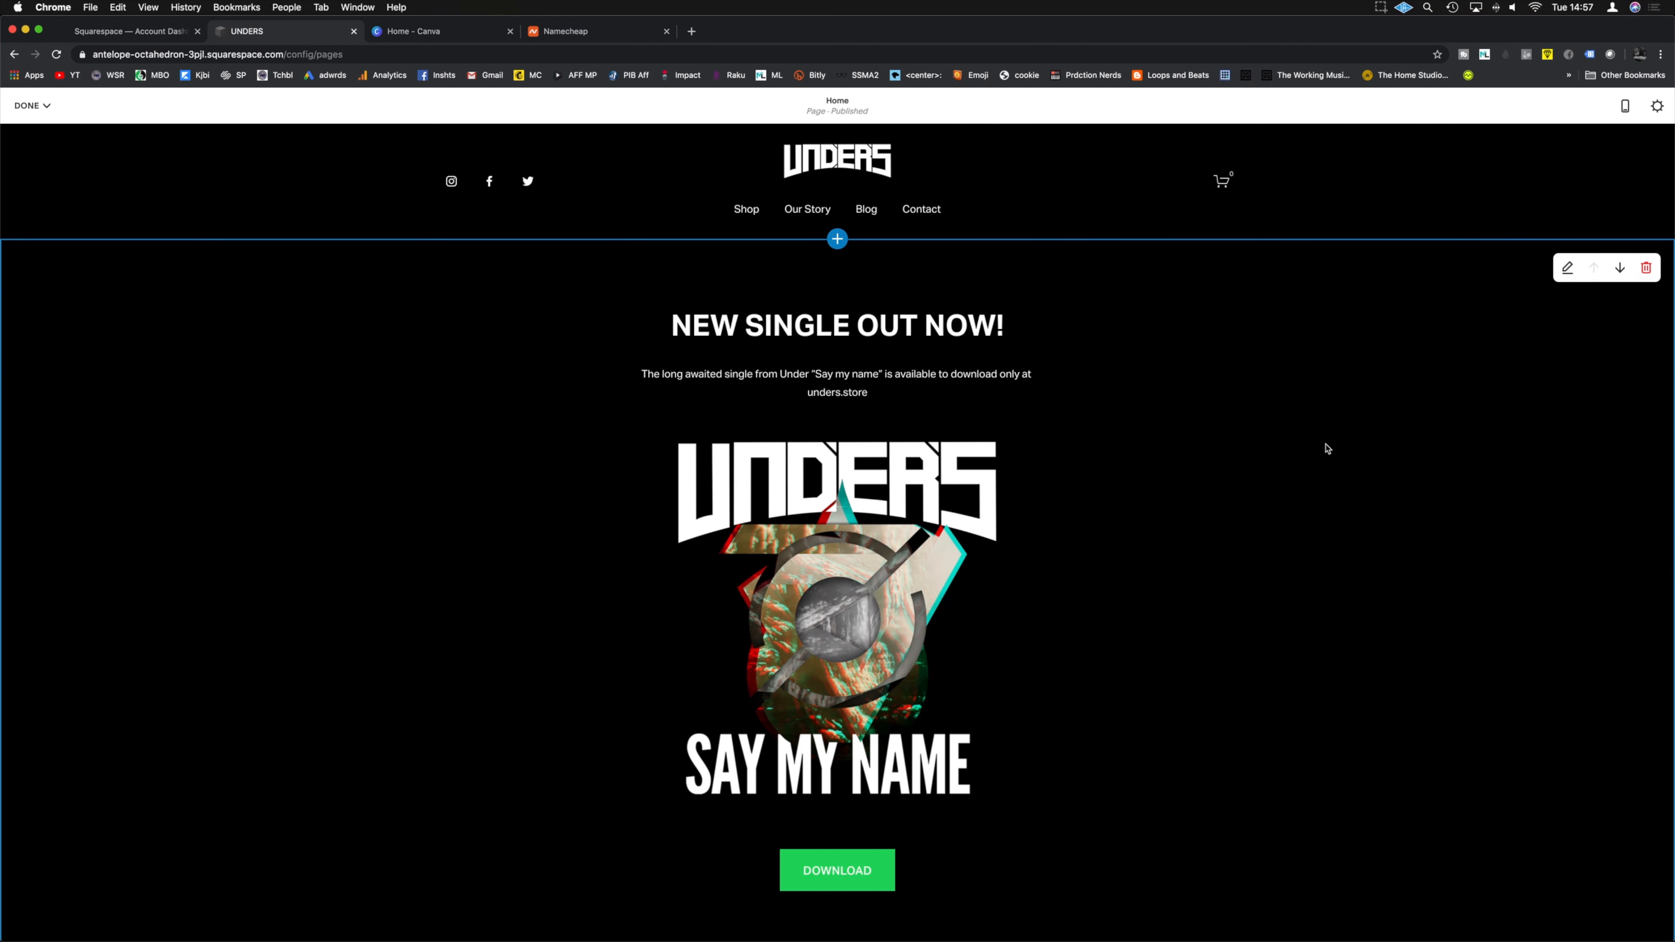
click(32, 106)
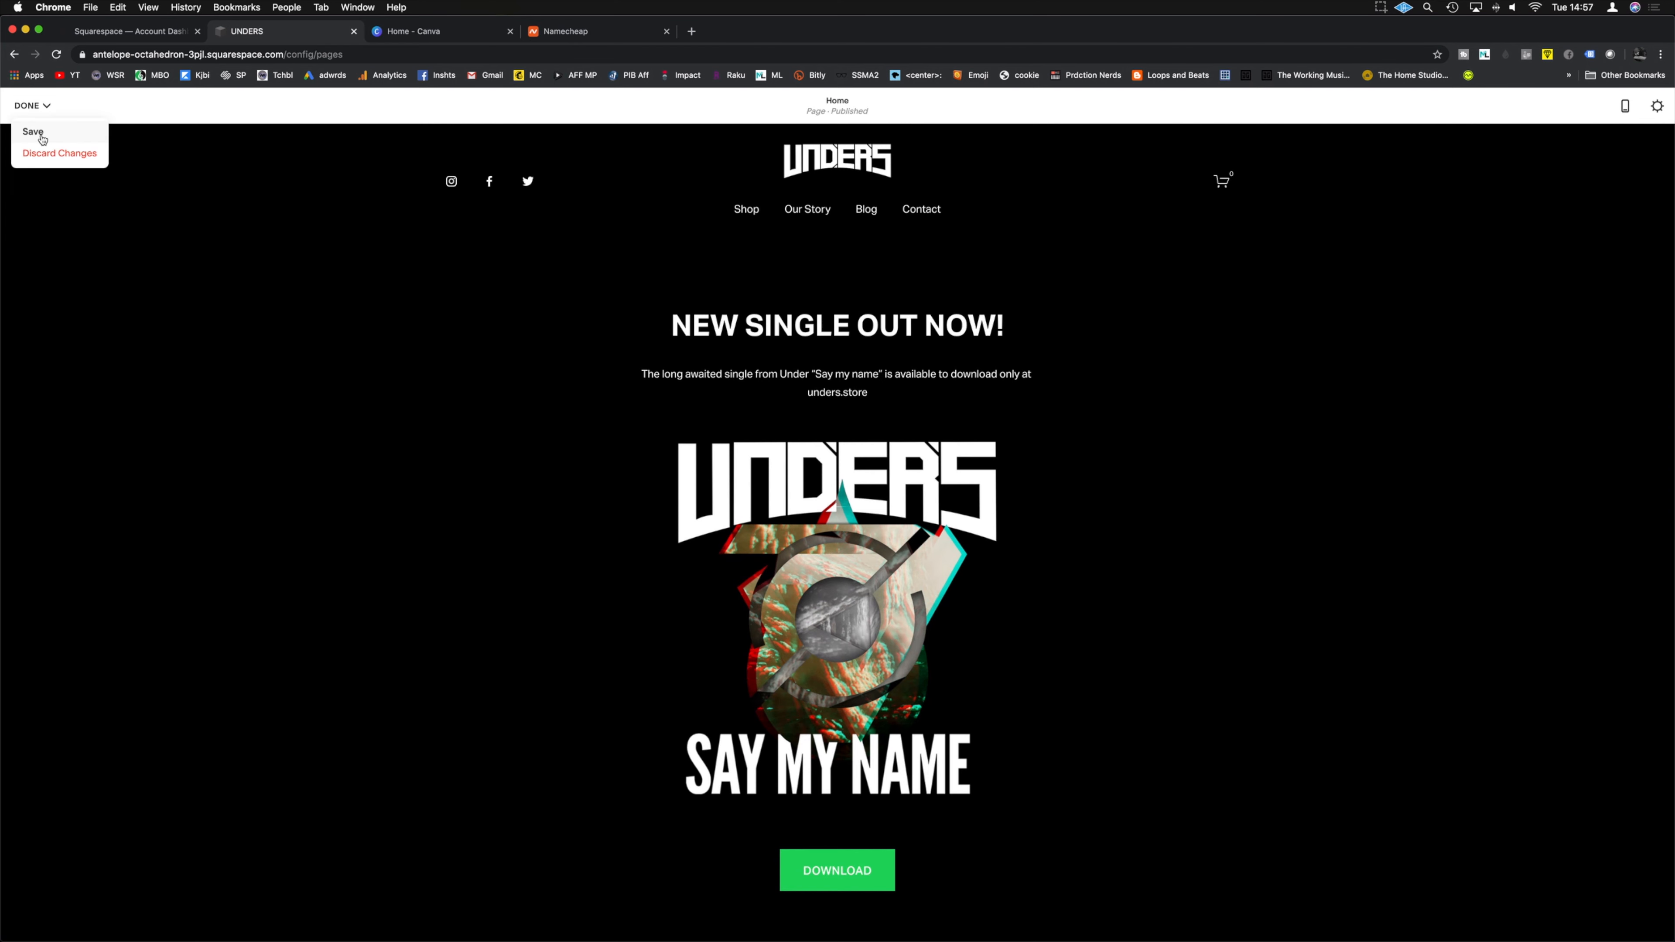
click(33, 132)
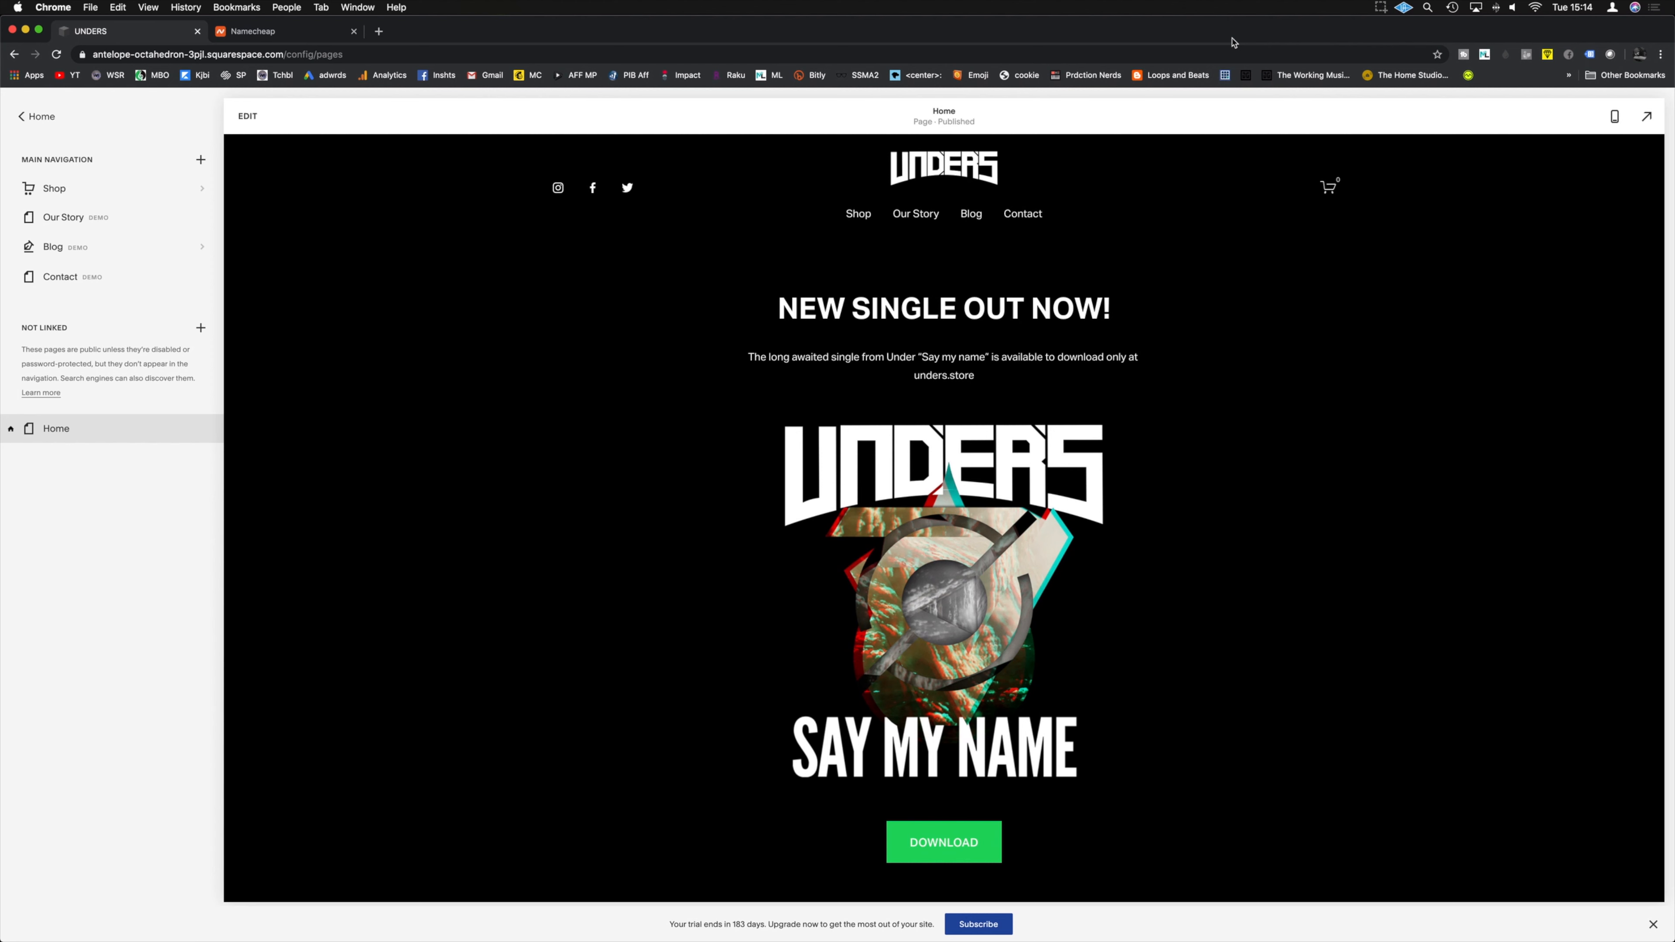
Step: Give the sign-up section a plain black background by toggling Use Default Theme
scroll(1334, 363, down, 5)
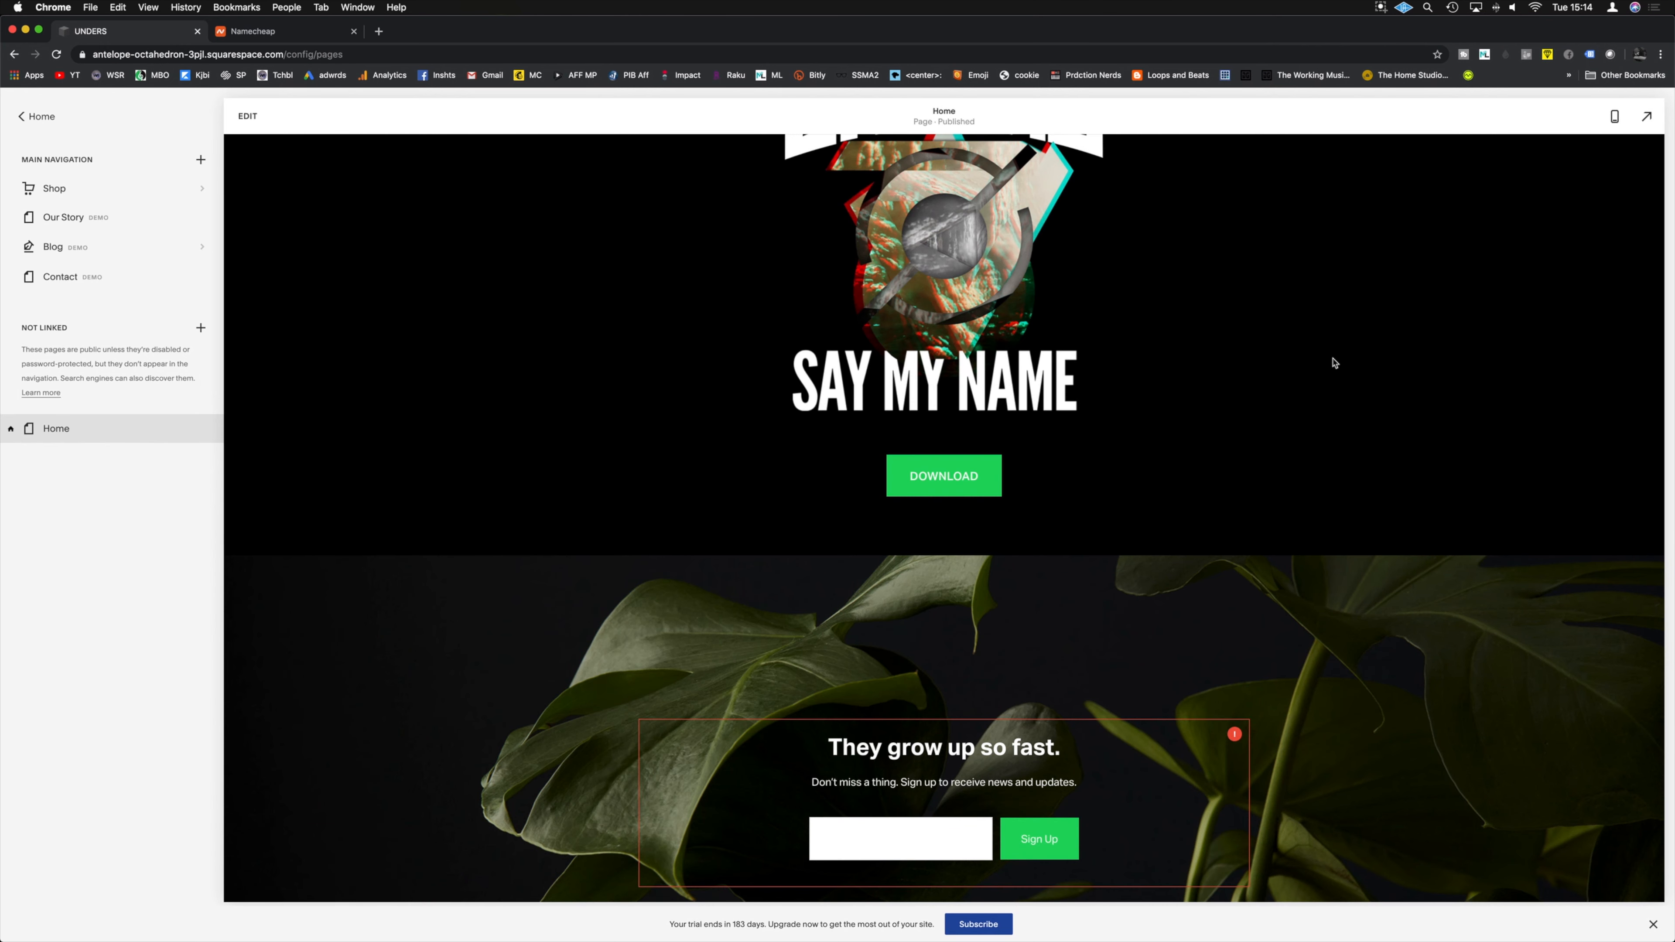
scroll(1333, 363, down, 4)
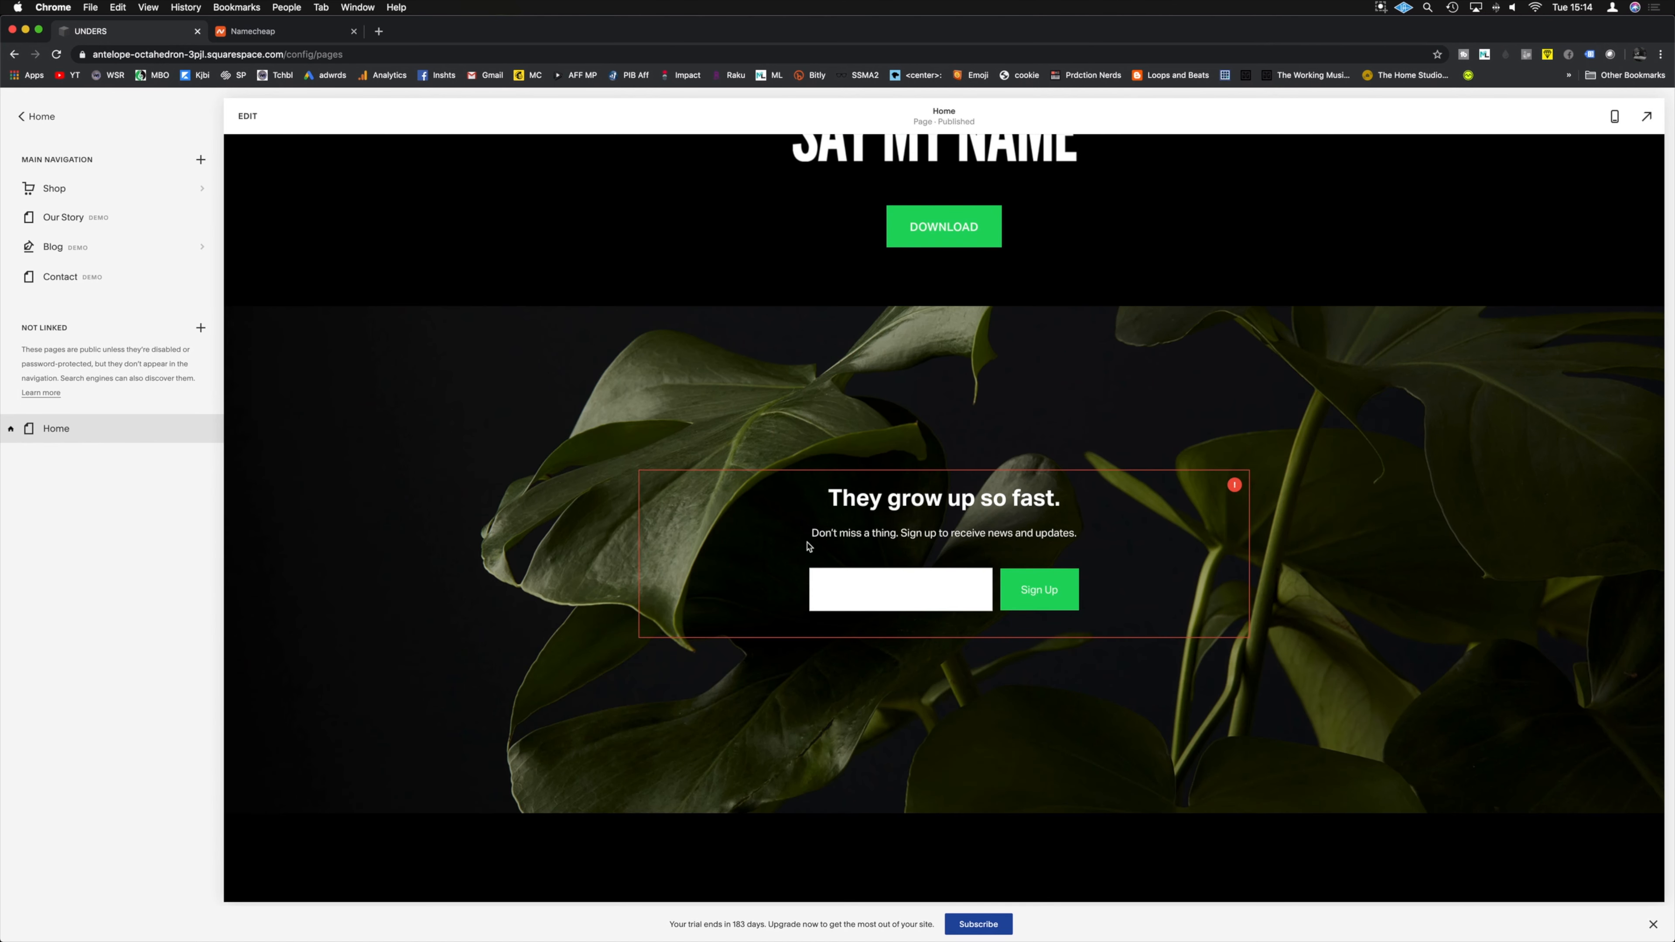
click(249, 116)
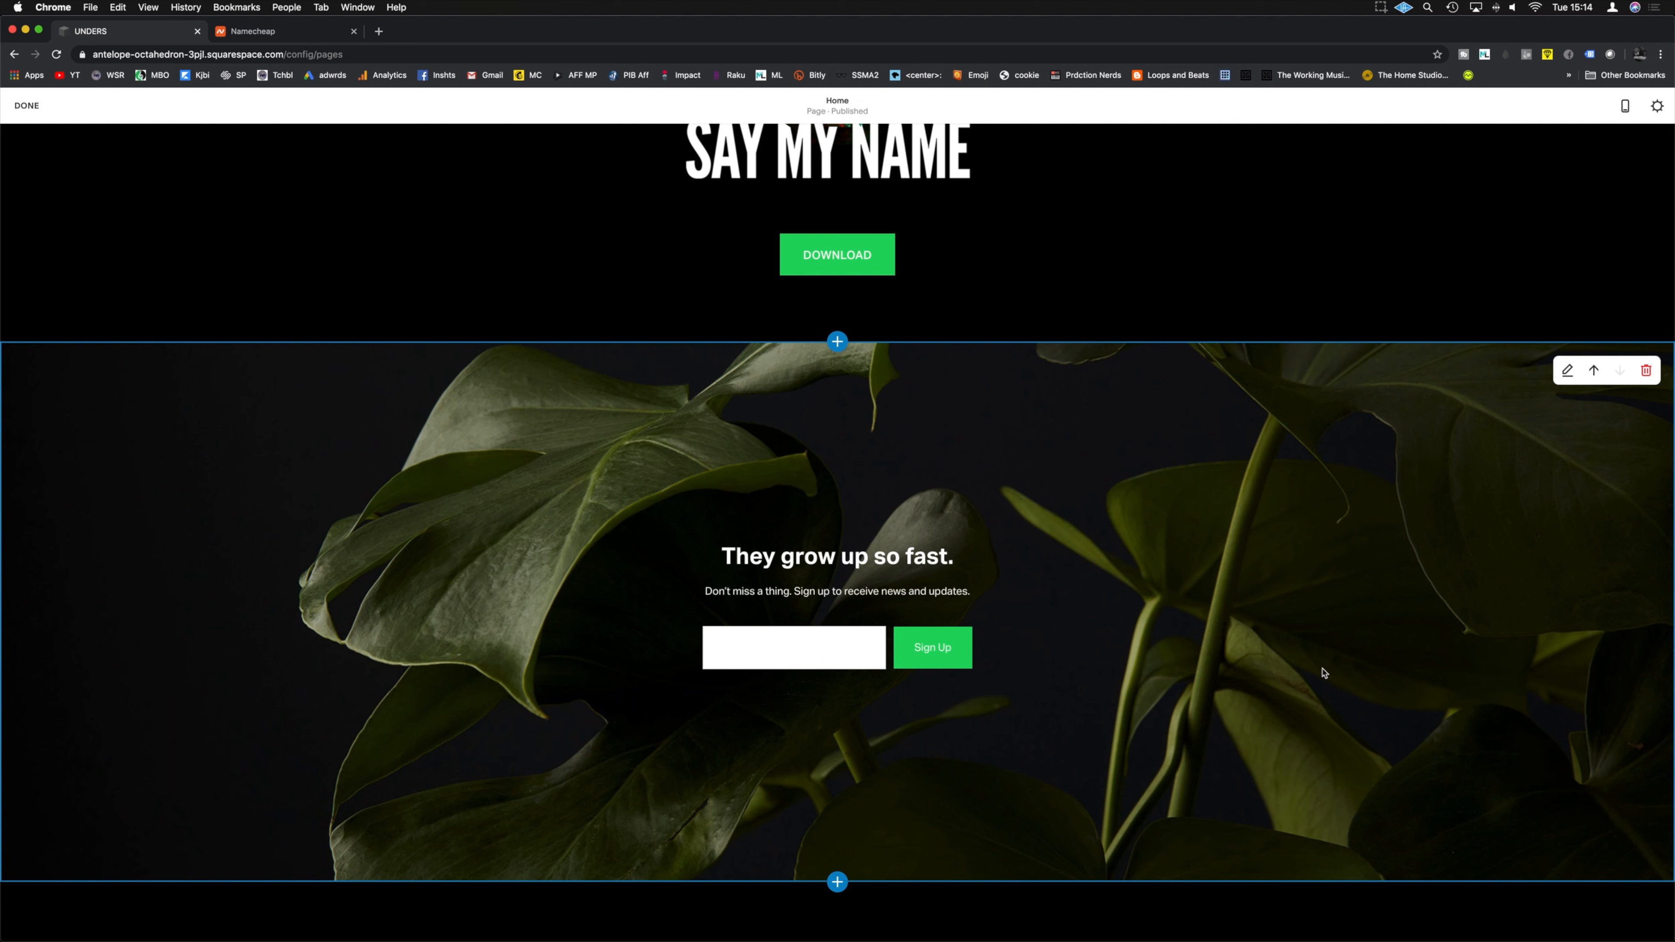
click(1567, 371)
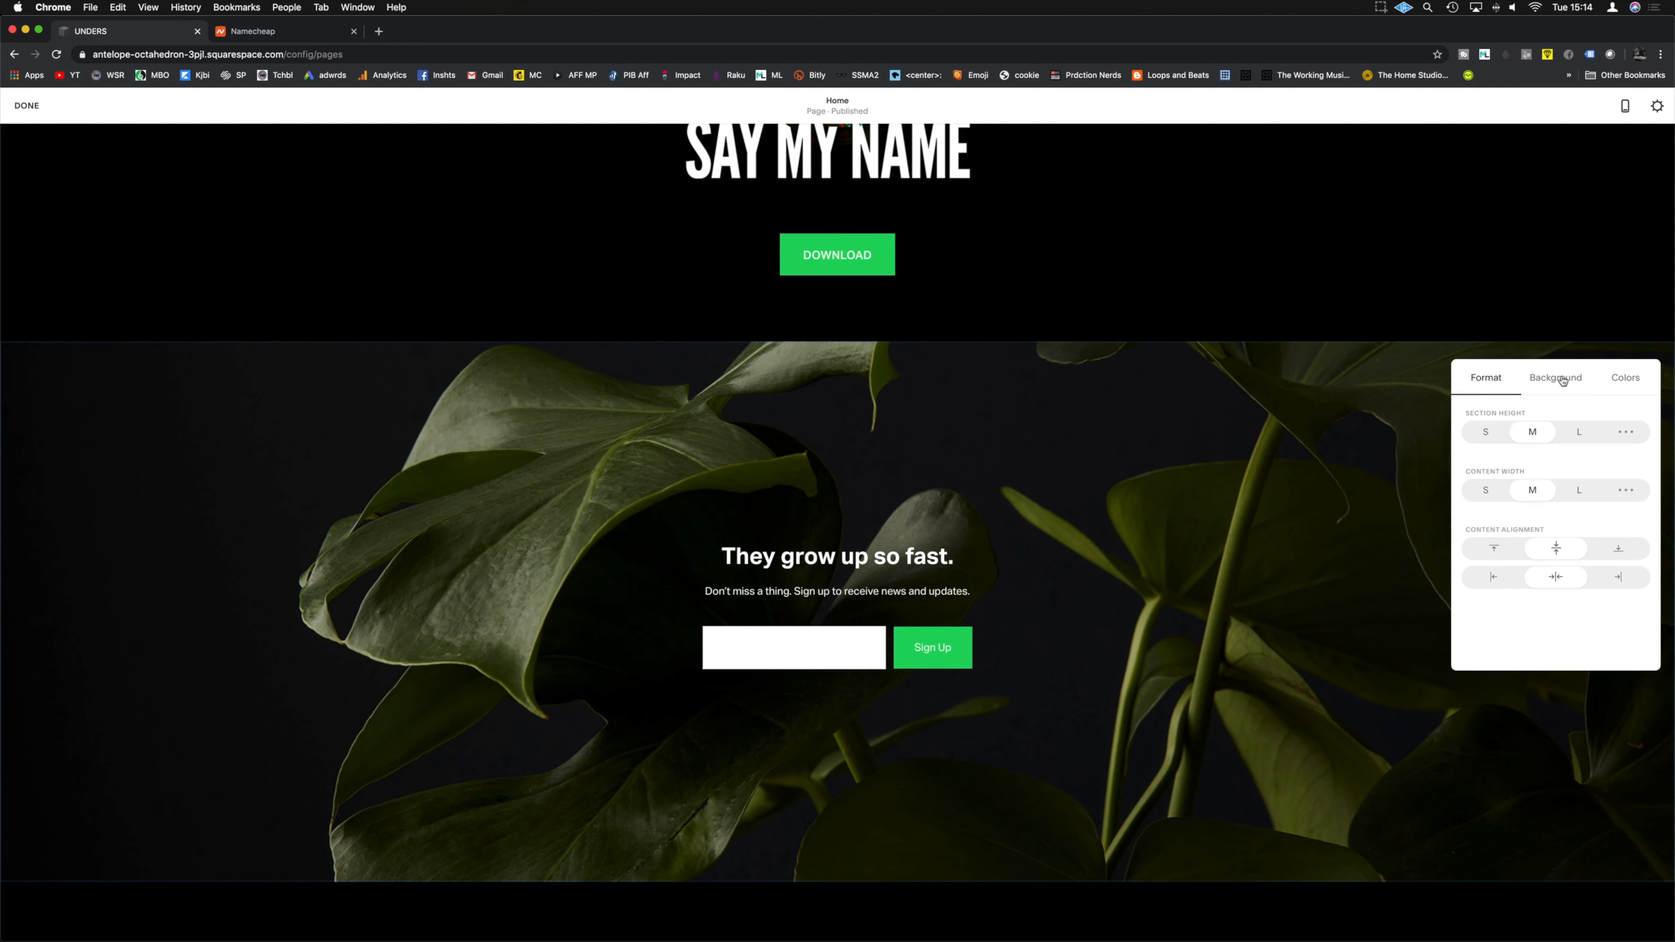
click(1550, 382)
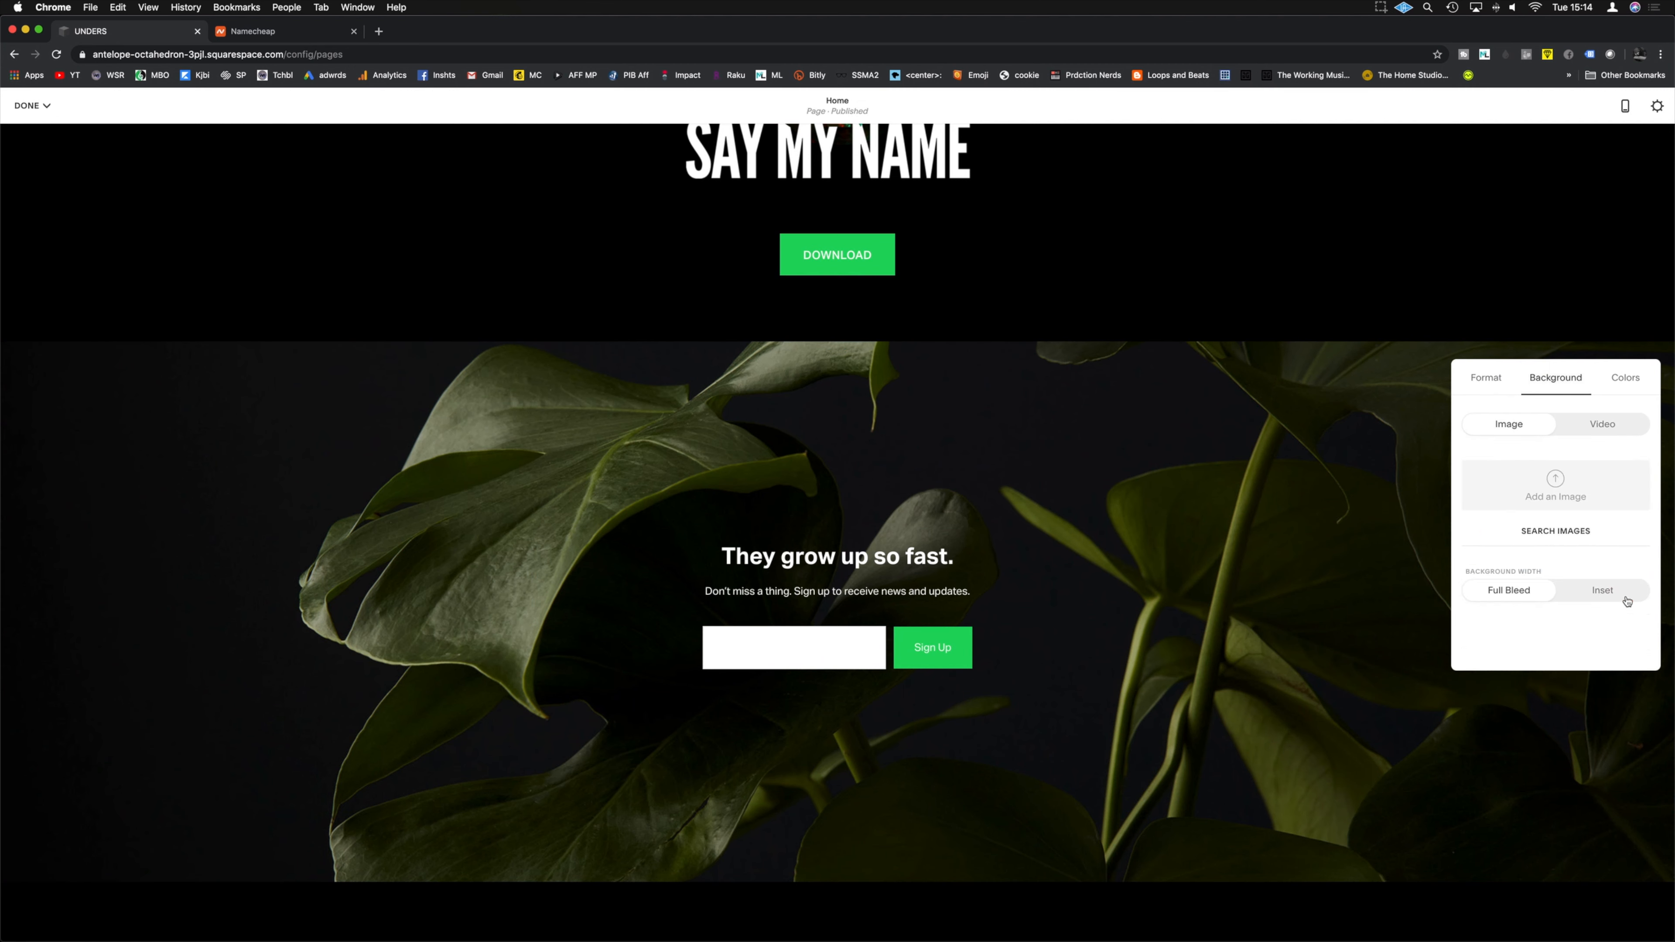
click(1625, 377)
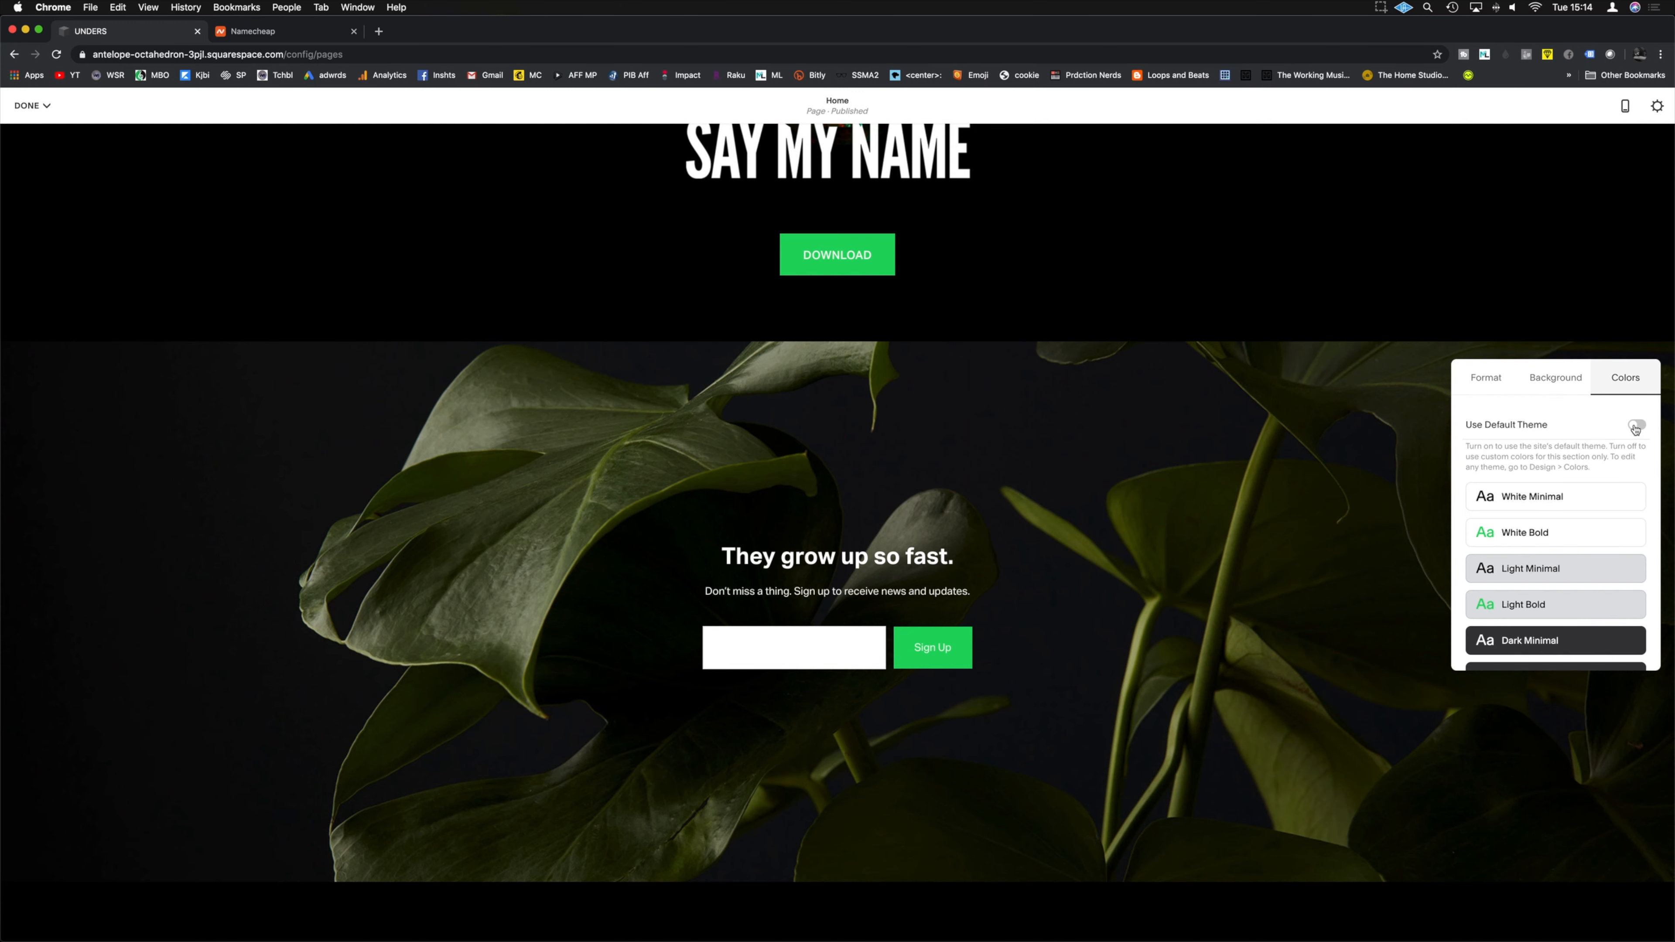
click(1636, 425)
Step: Set the sign-up section's height to S
click(1485, 377)
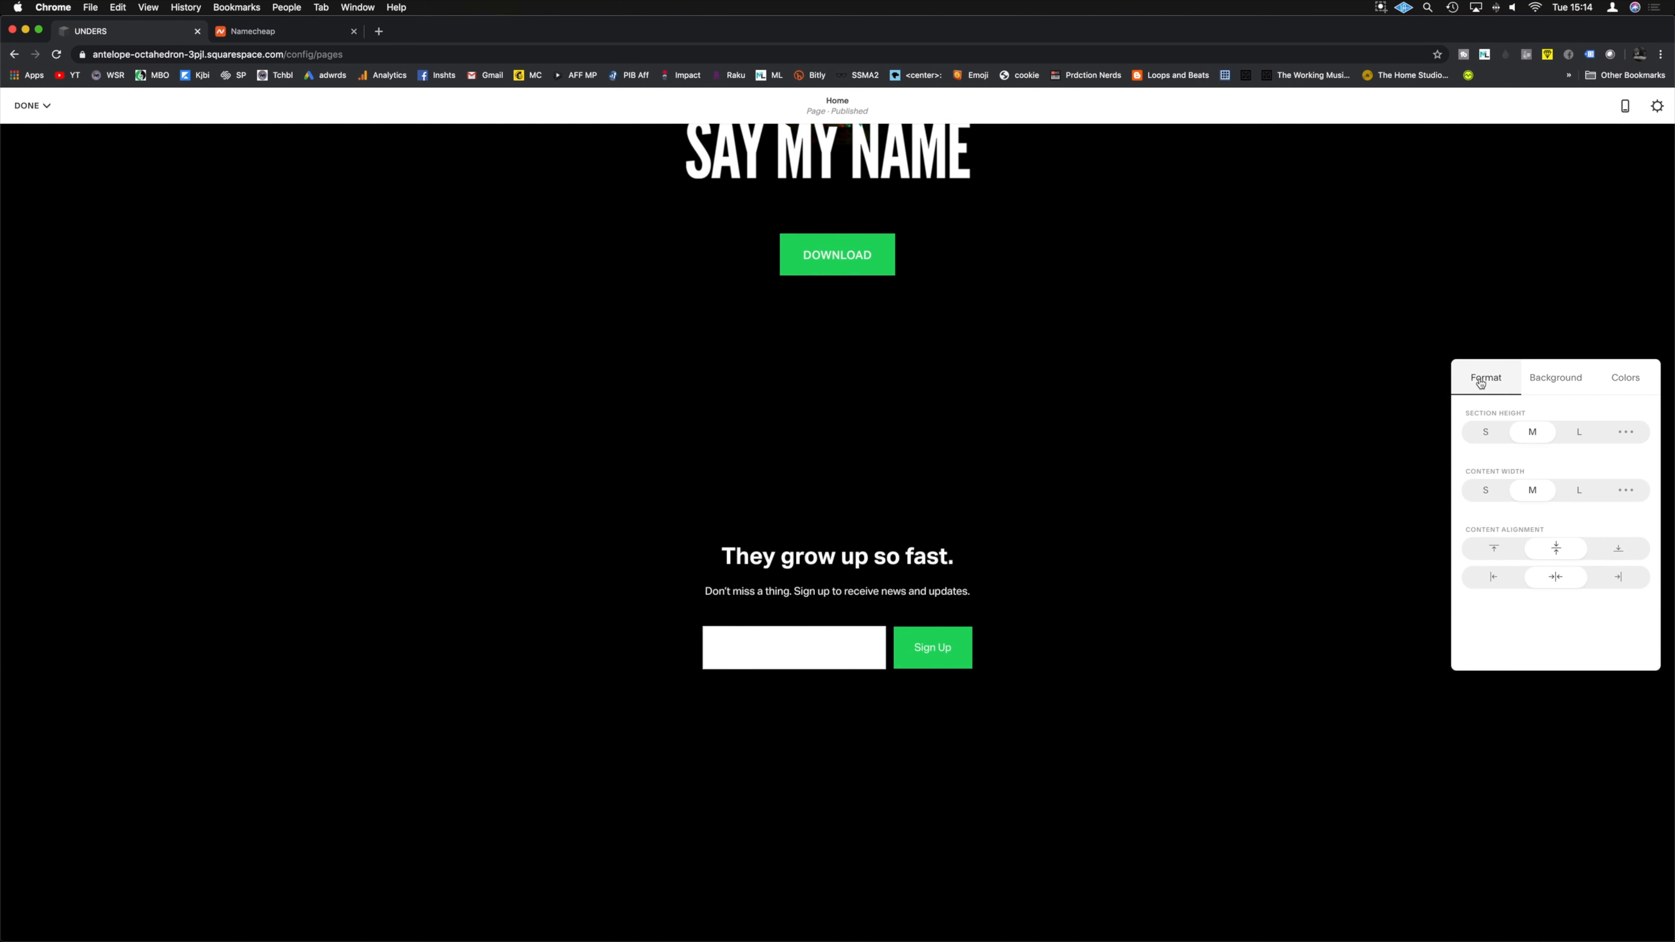
click(1487, 436)
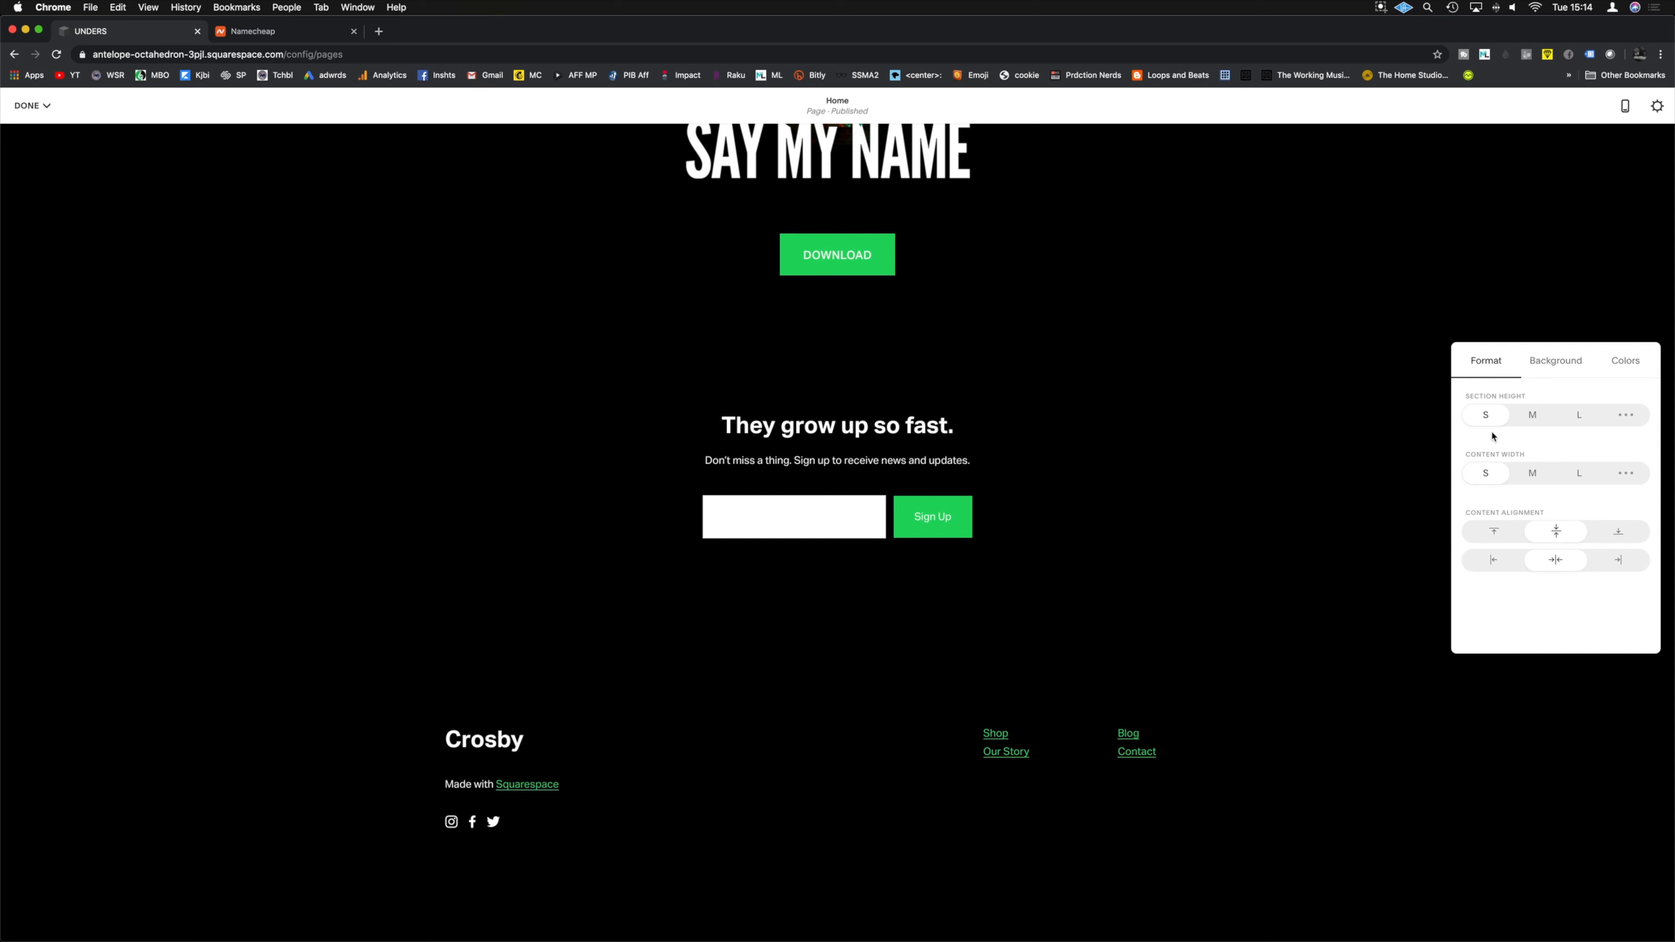
click(857, 421)
Step: Rename the sign-up form 'Email List' and change its title to 'Question?'
drag(1130, 637, 1036, 639)
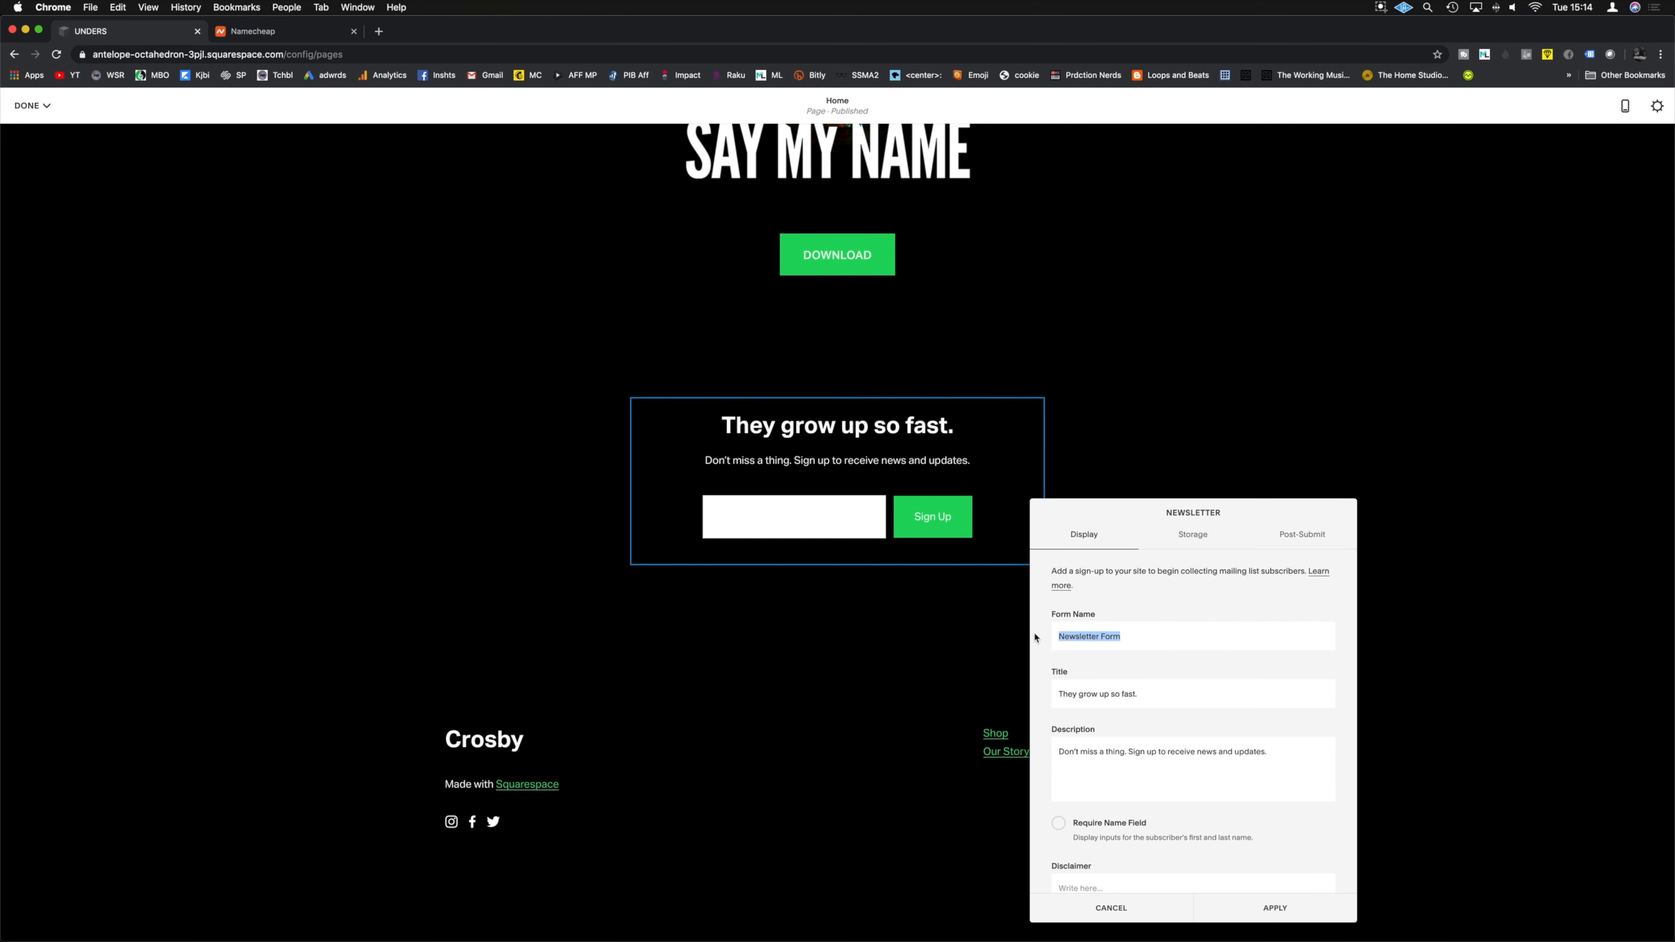
key(BackSpace)
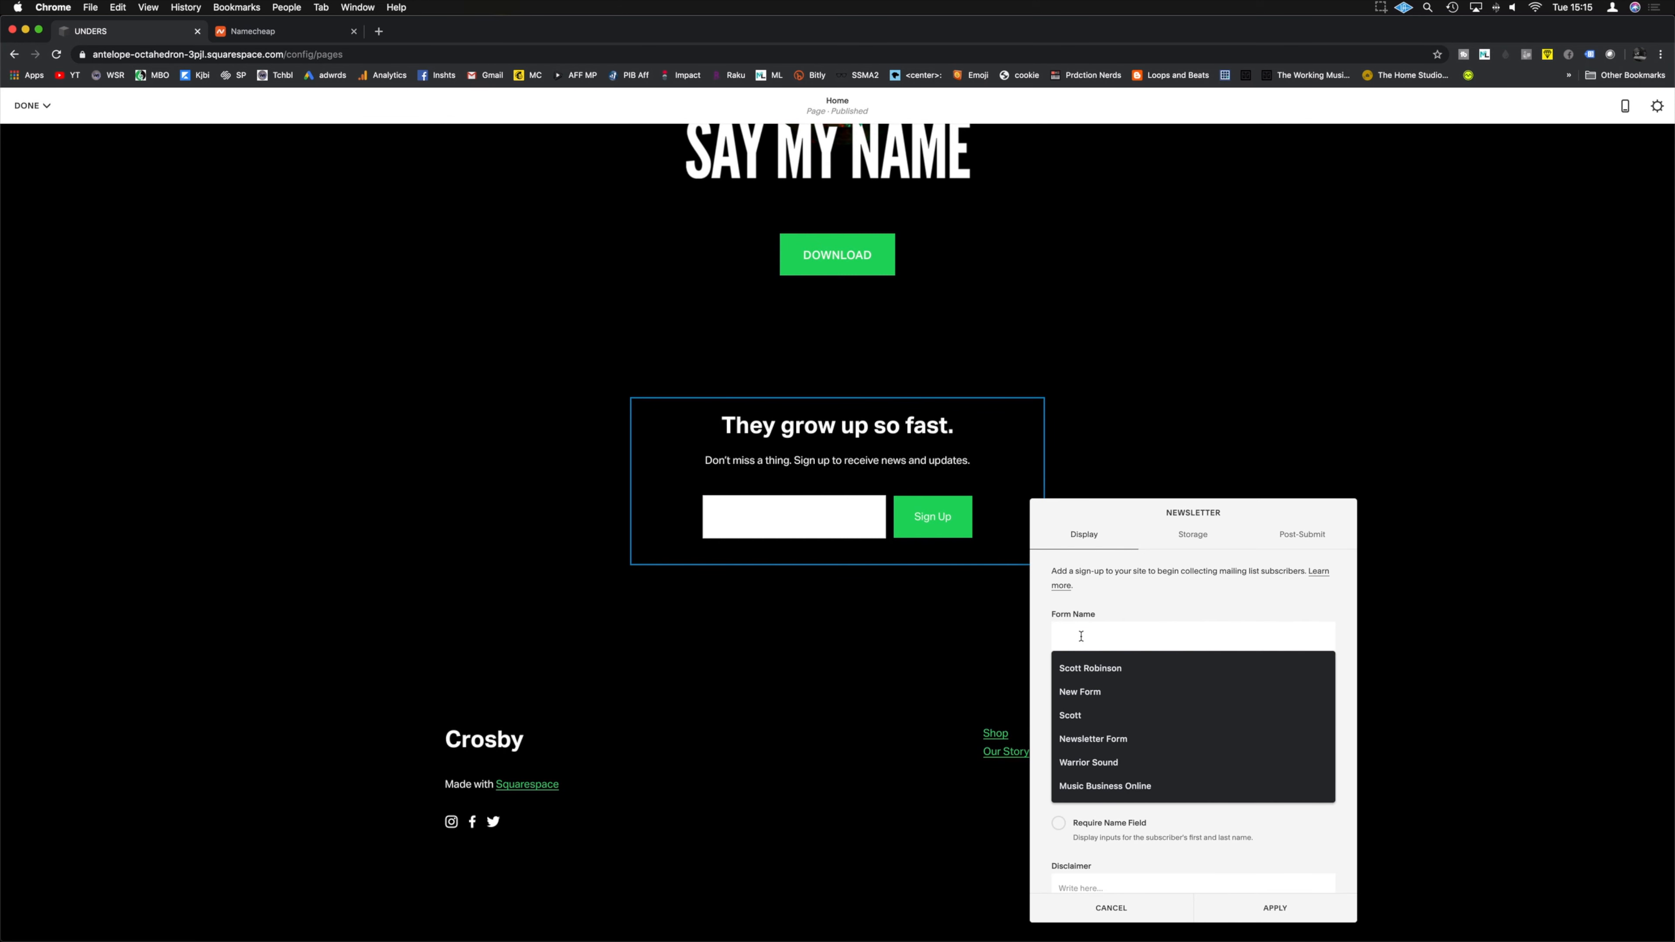
text(Email List)
drag(1132, 685, 1014, 693)
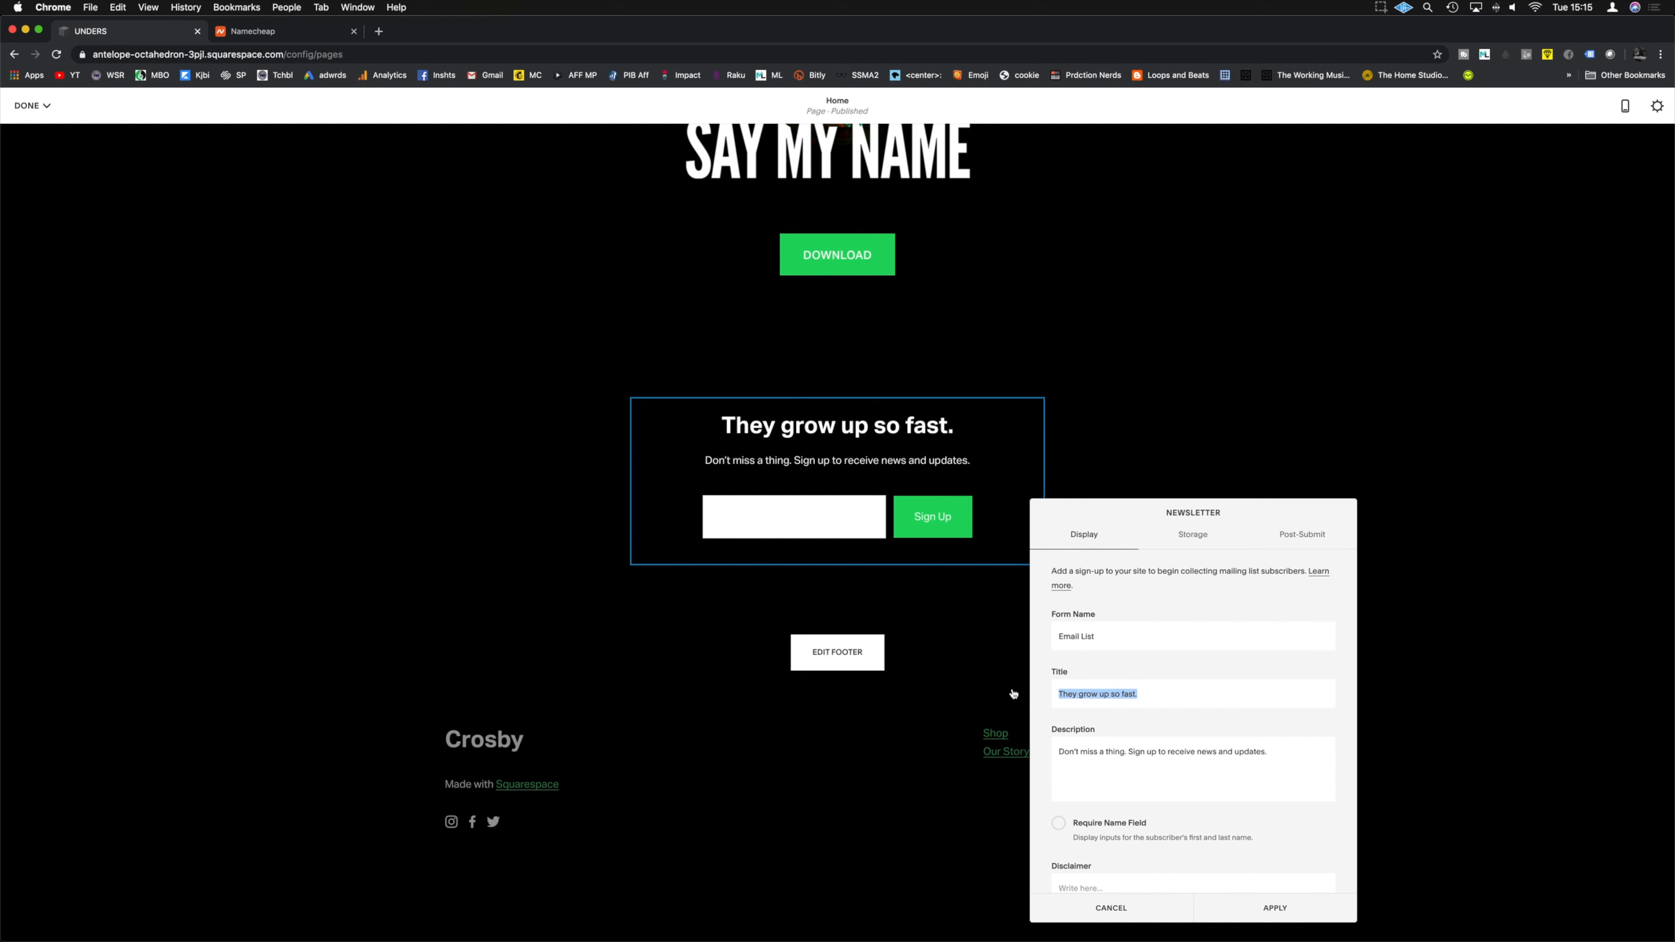
text(Reach out an a)
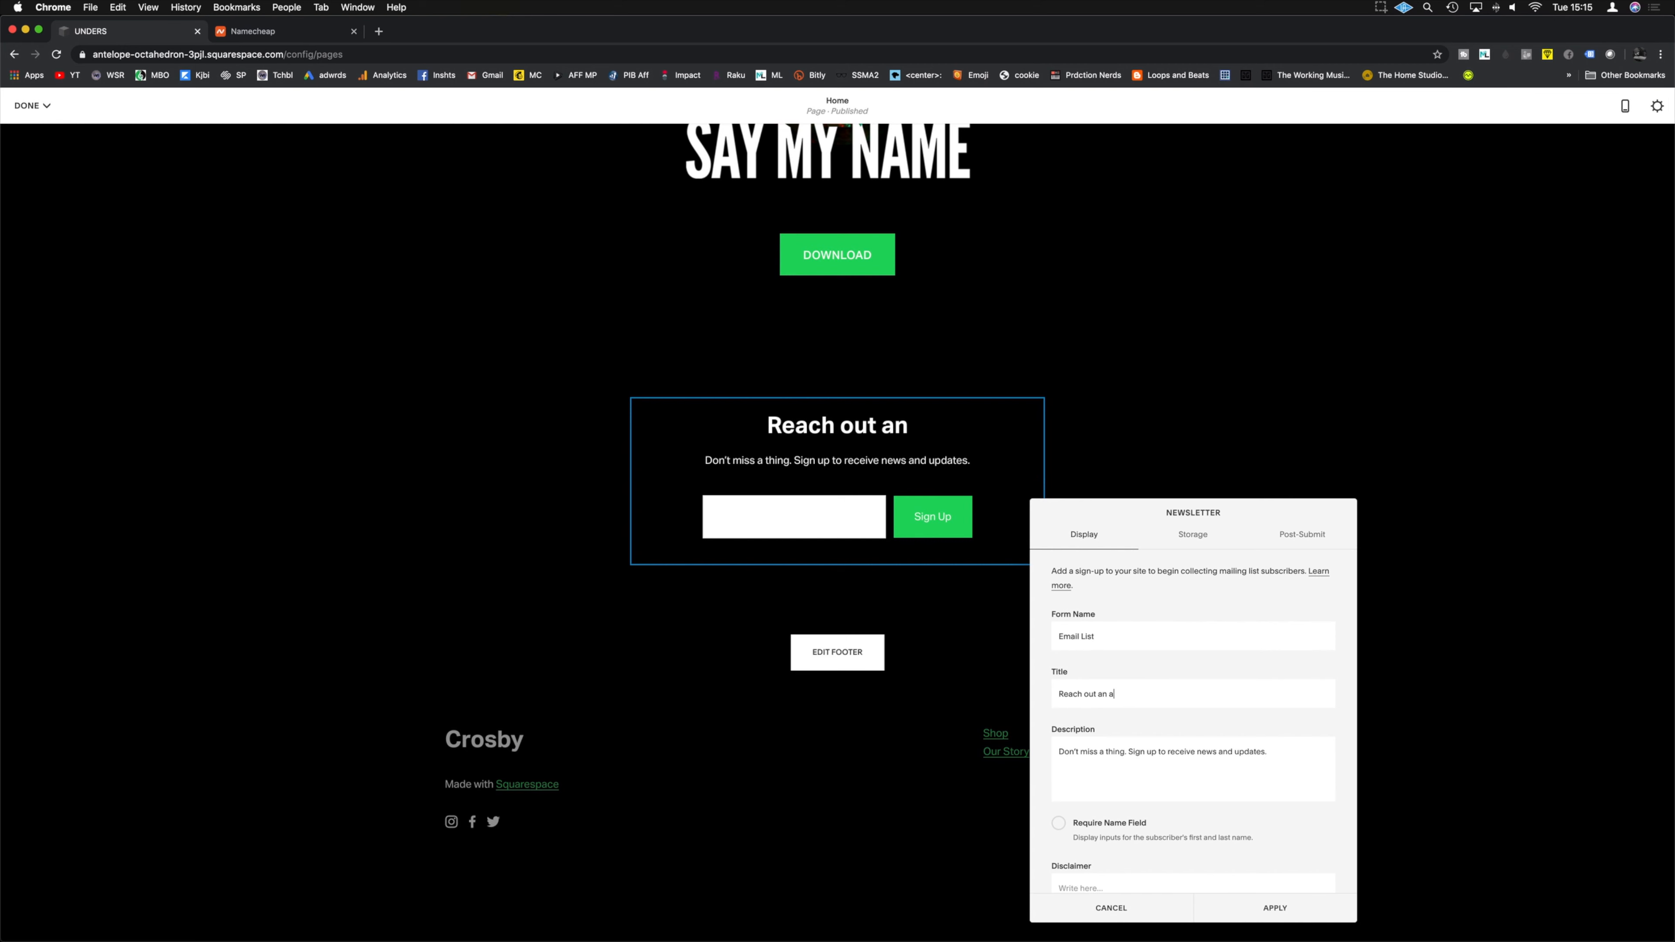
text(sk?)
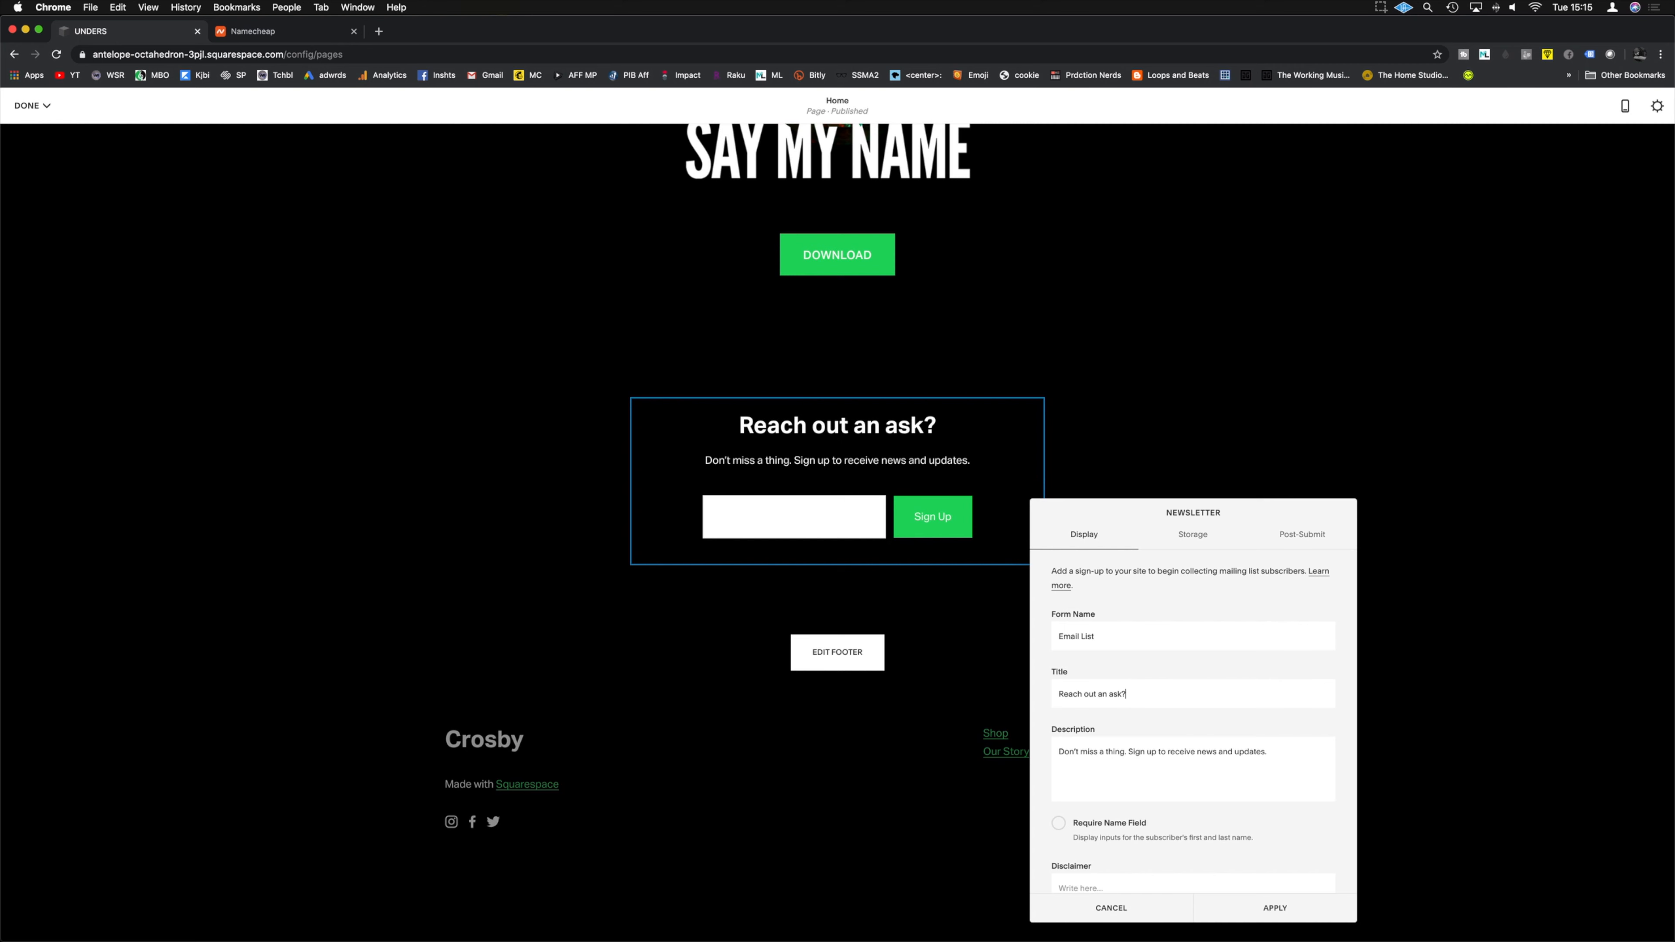
key(super+a)
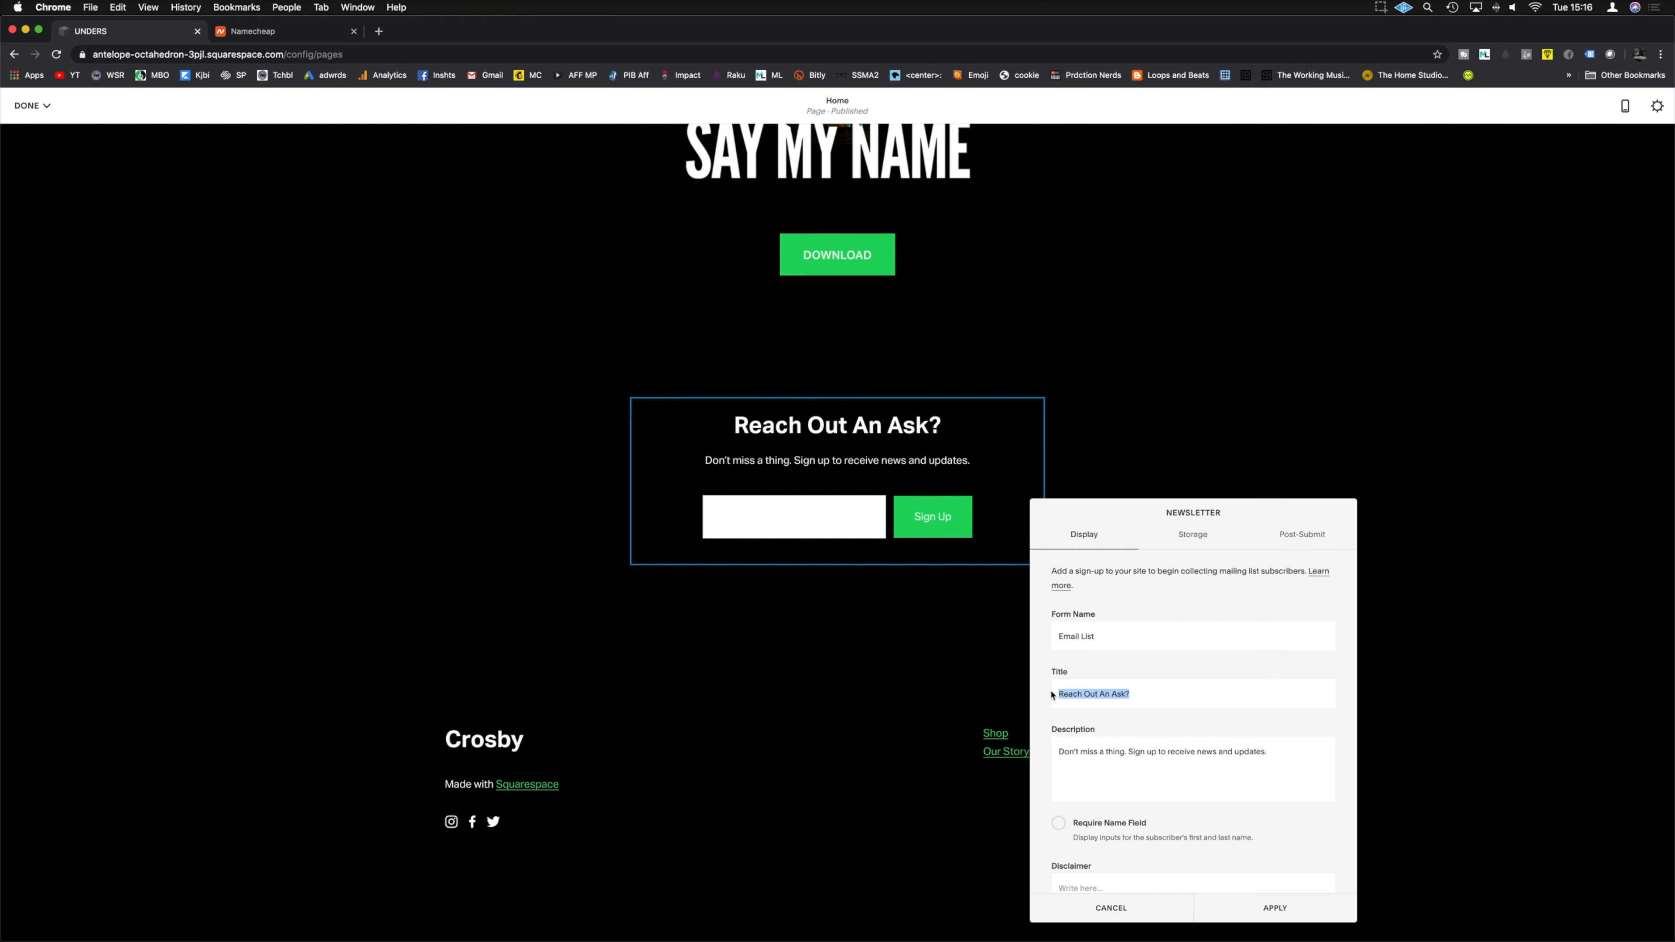
text(Question?)
Step: Set the description to 'Reach out ot unders by joining the mailing list' and begin relabelling the button 'Ask'
drag(1267, 752, 1051, 750)
text(Reach out ot unders by joining the mailing list.)
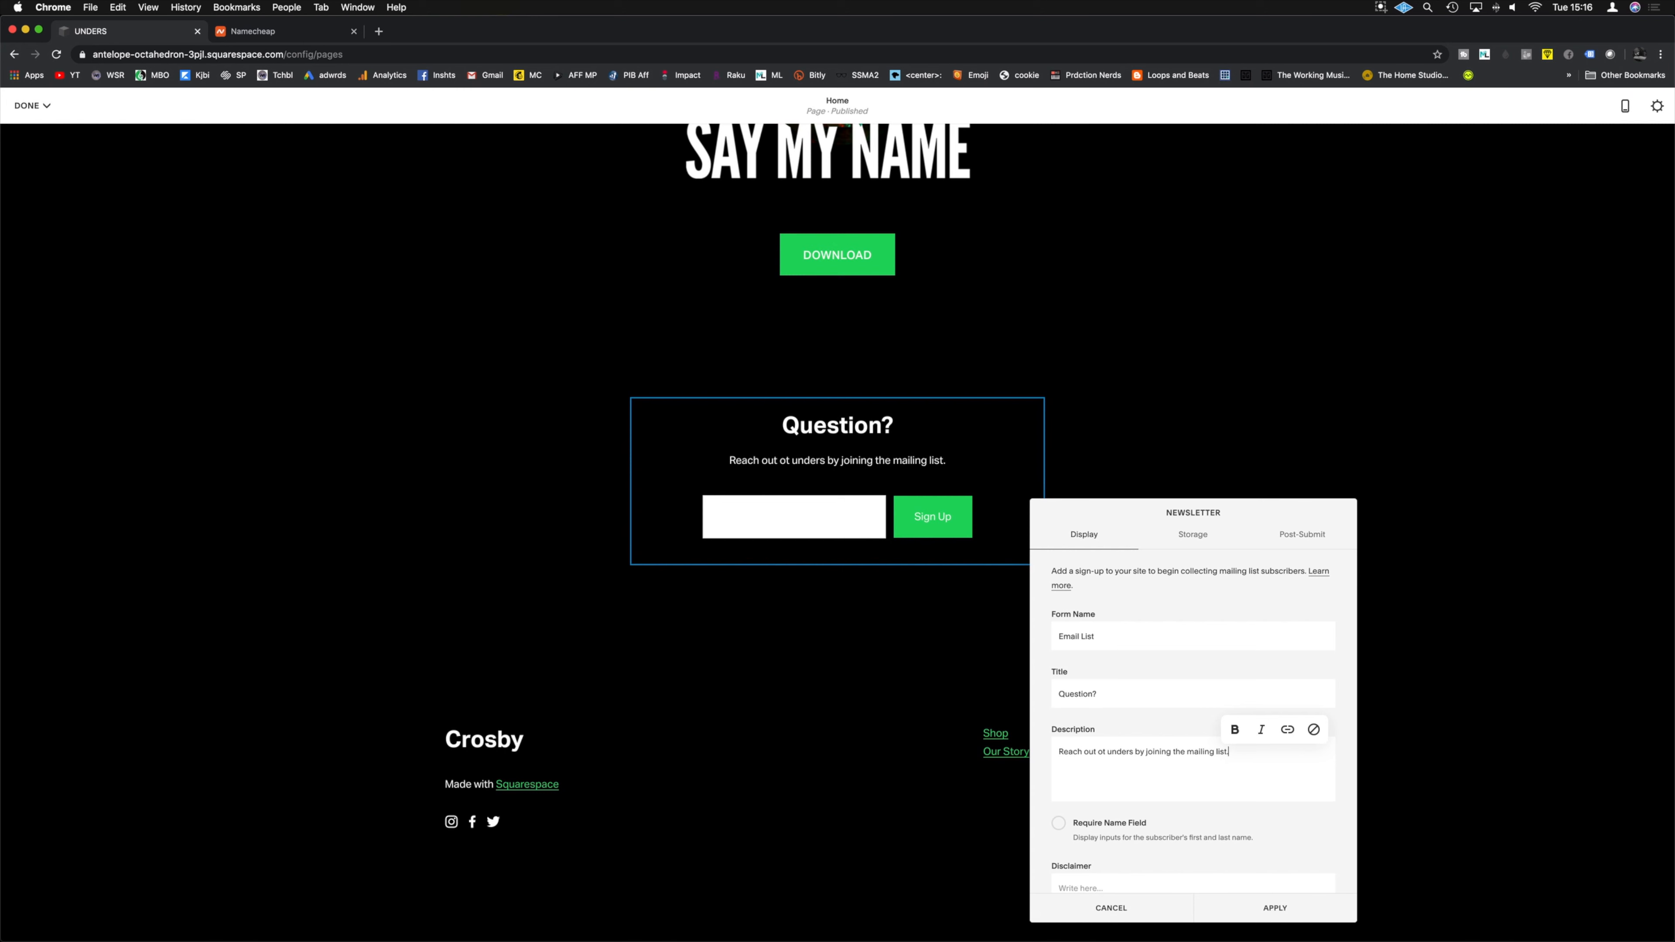
drag(1090, 751, 1051, 754)
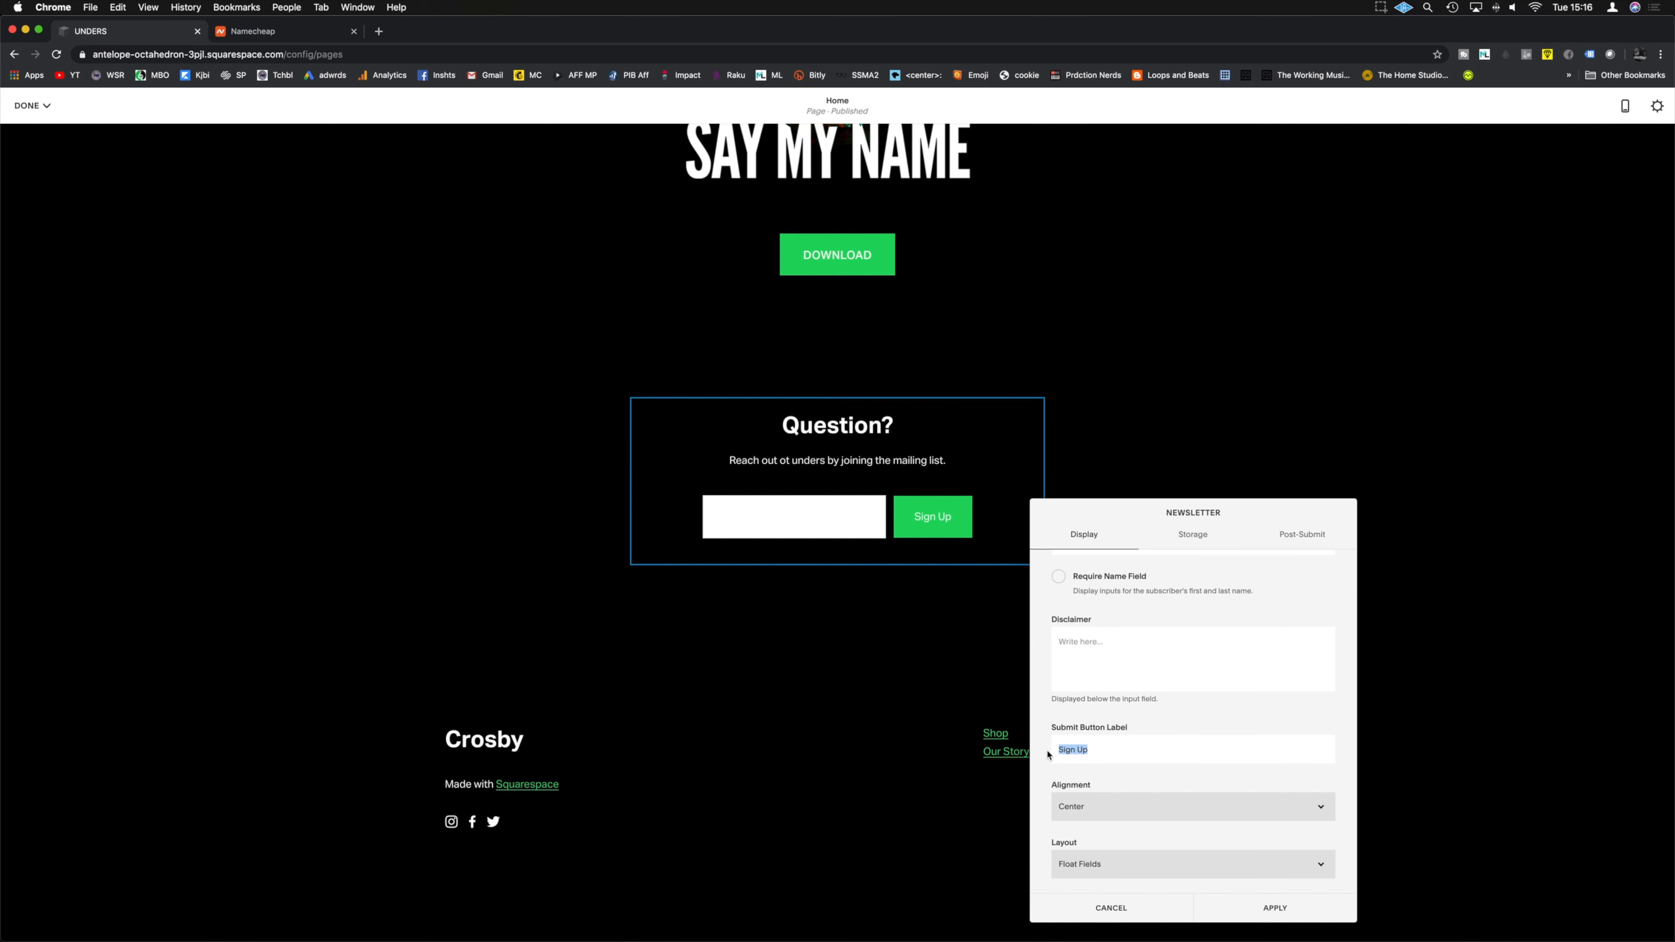
text(Ask)
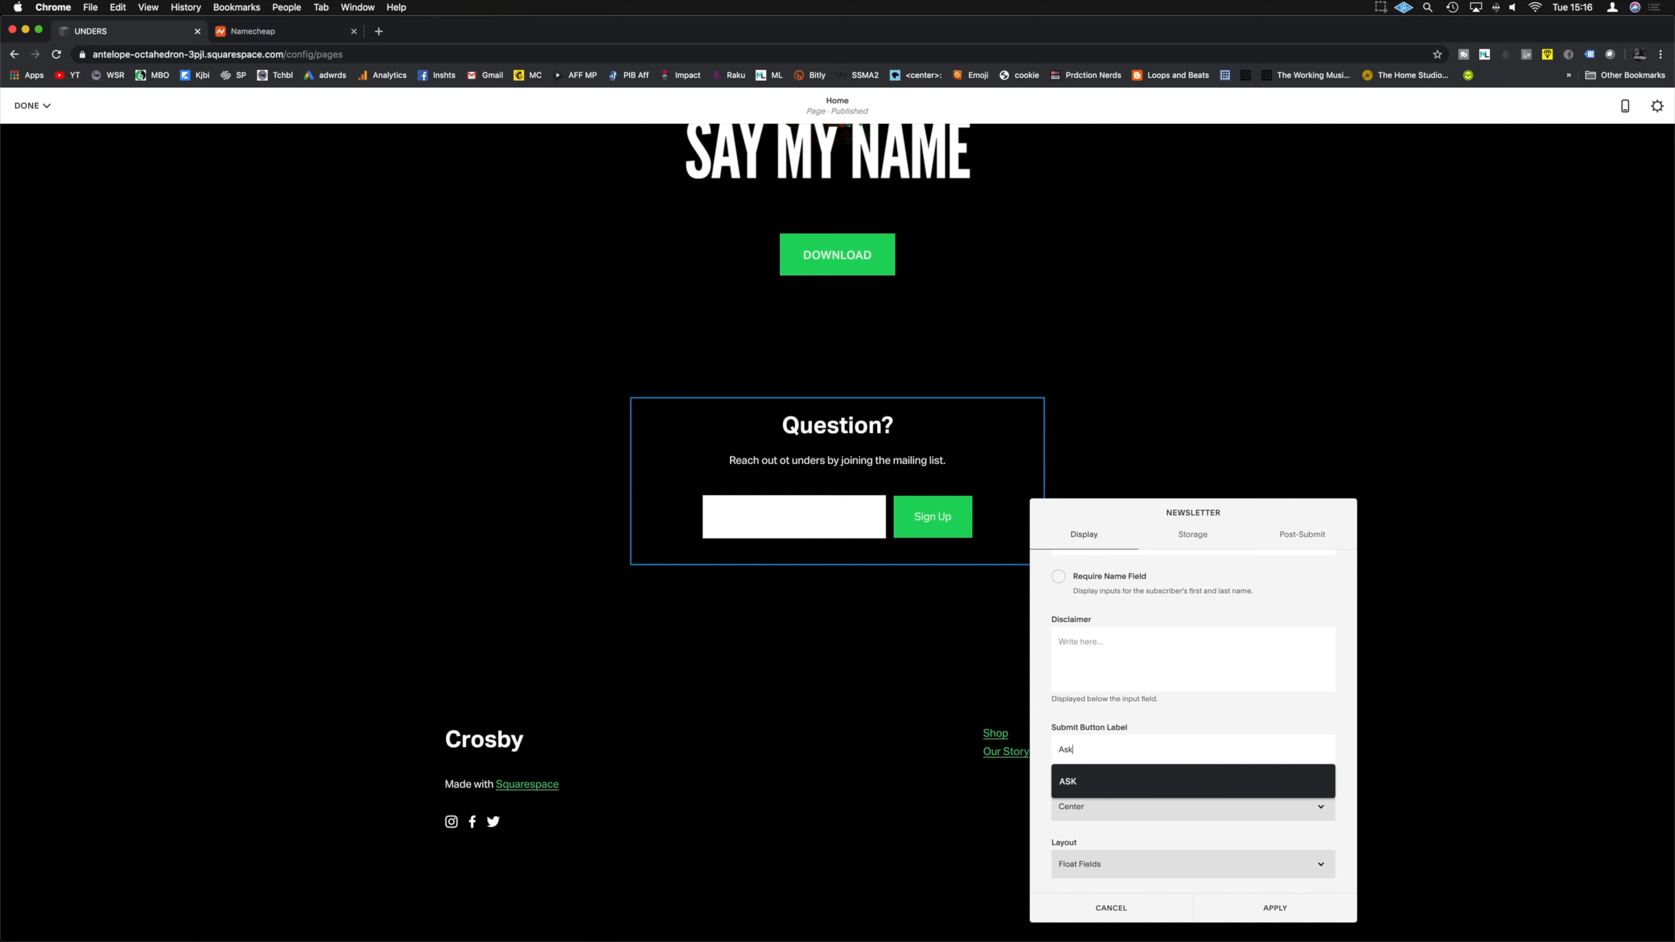
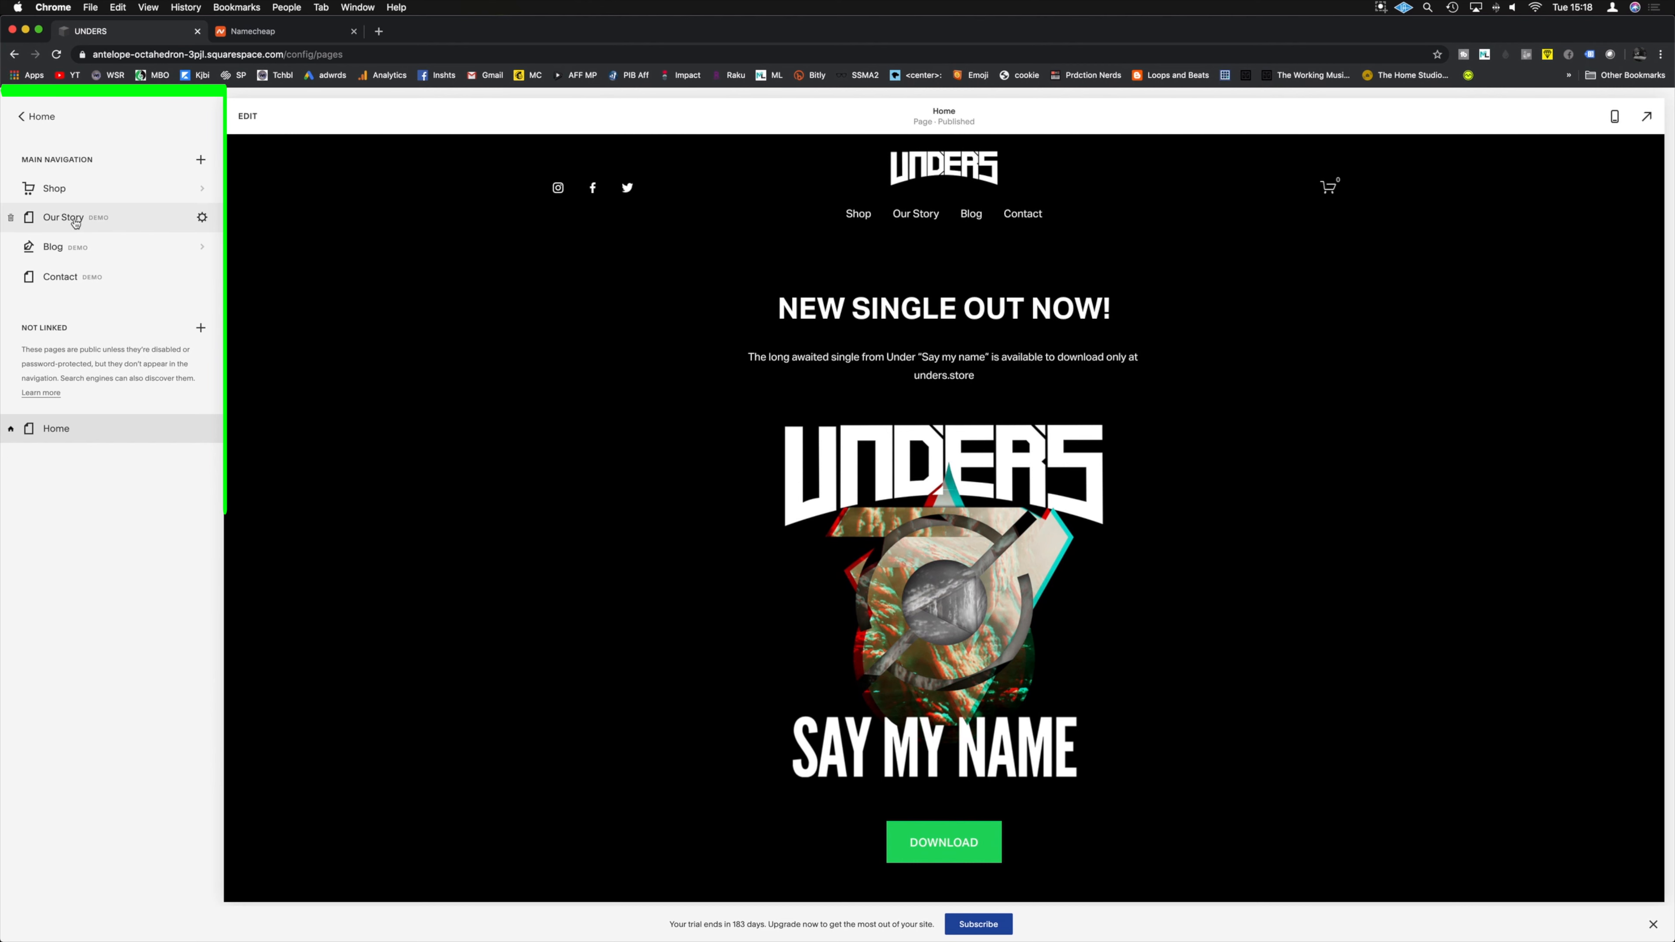
Step: Move Our Story, Blog and Contact from Main Navigation into Not Linked
drag(117, 218, 99, 416)
drag(94, 217, 96, 436)
drag(129, 217, 90, 456)
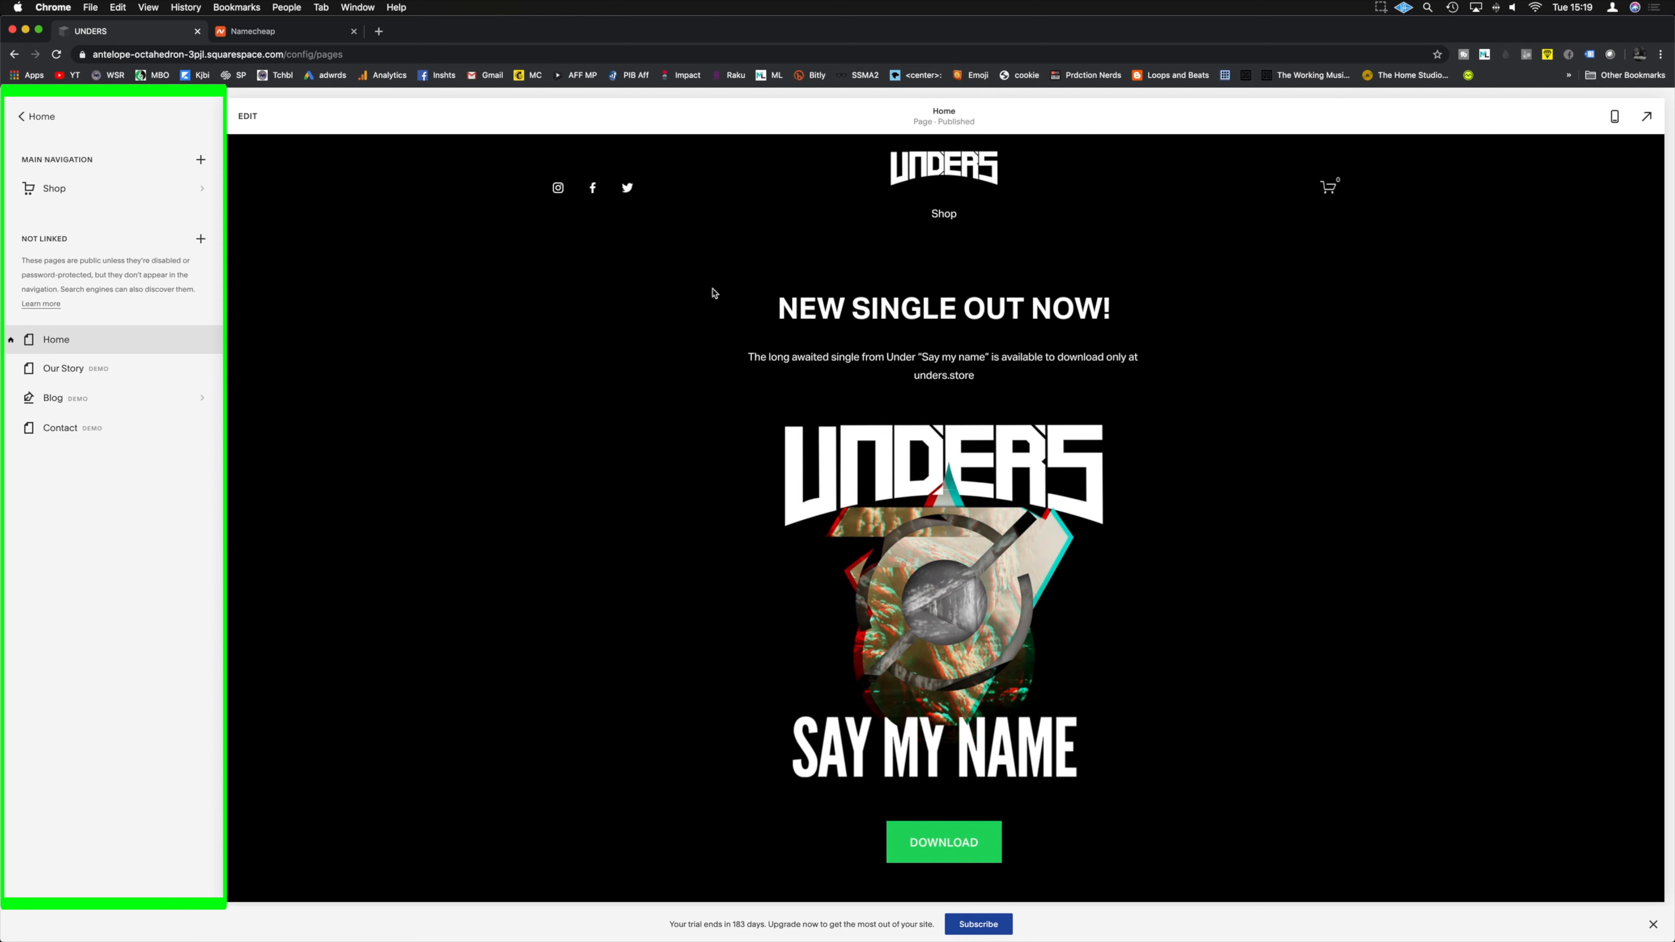
Step: Check the Shop page's products, then move Shop into Not Linked as well
click(93, 190)
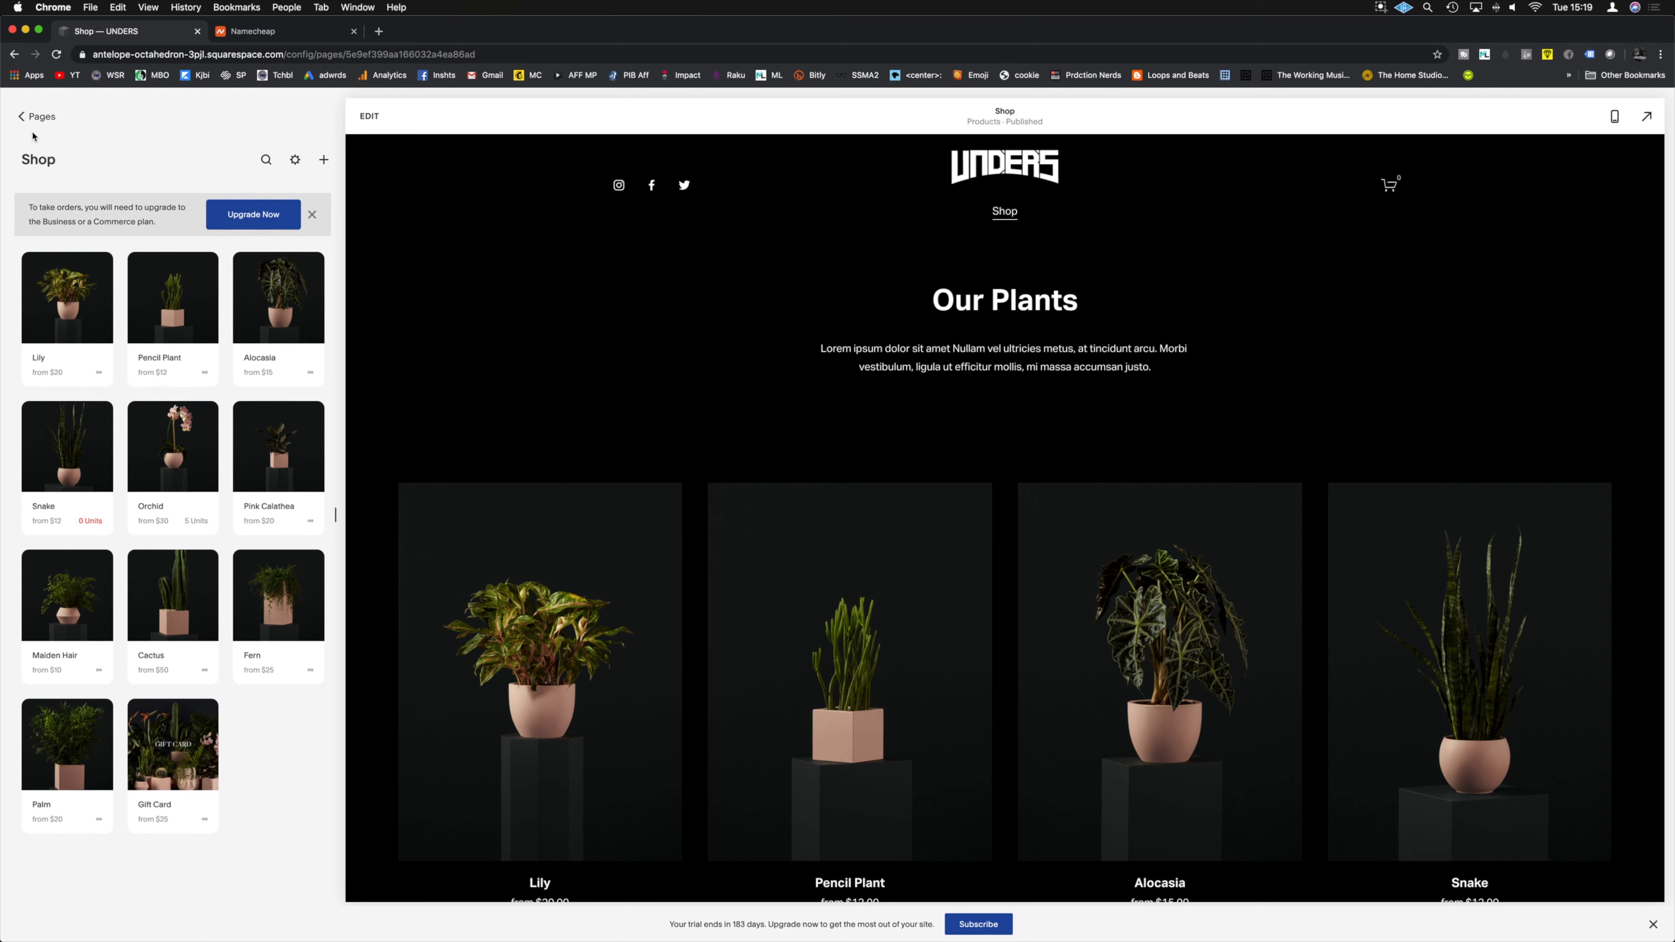
click(22, 117)
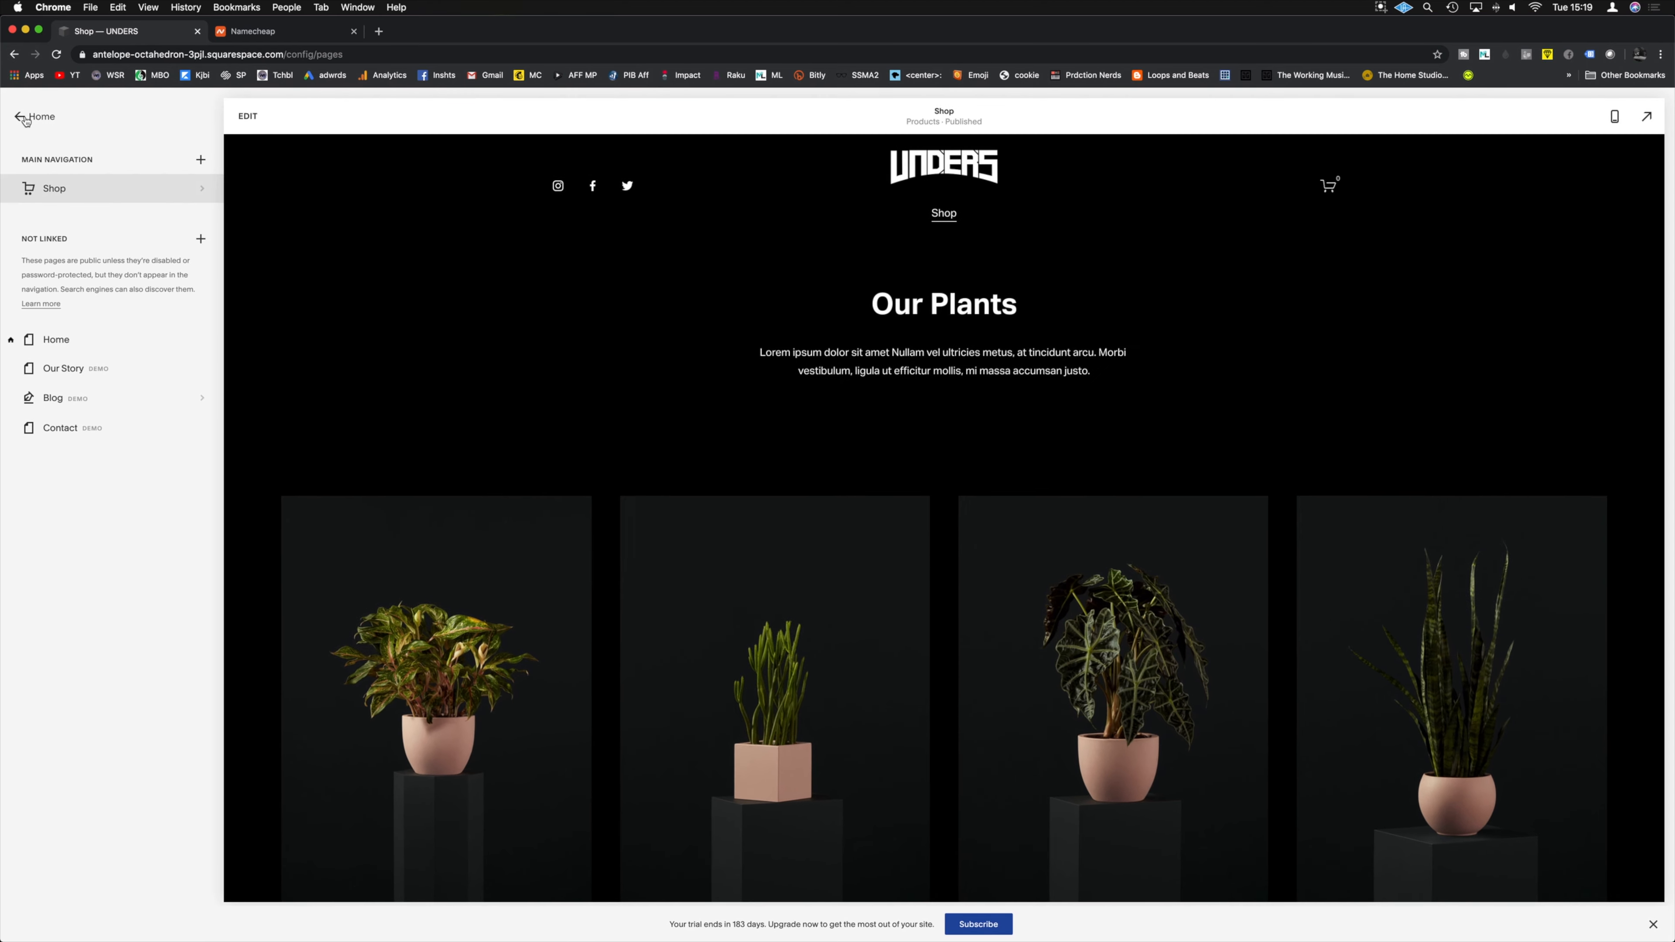
scroll(855, 644, down, 10)
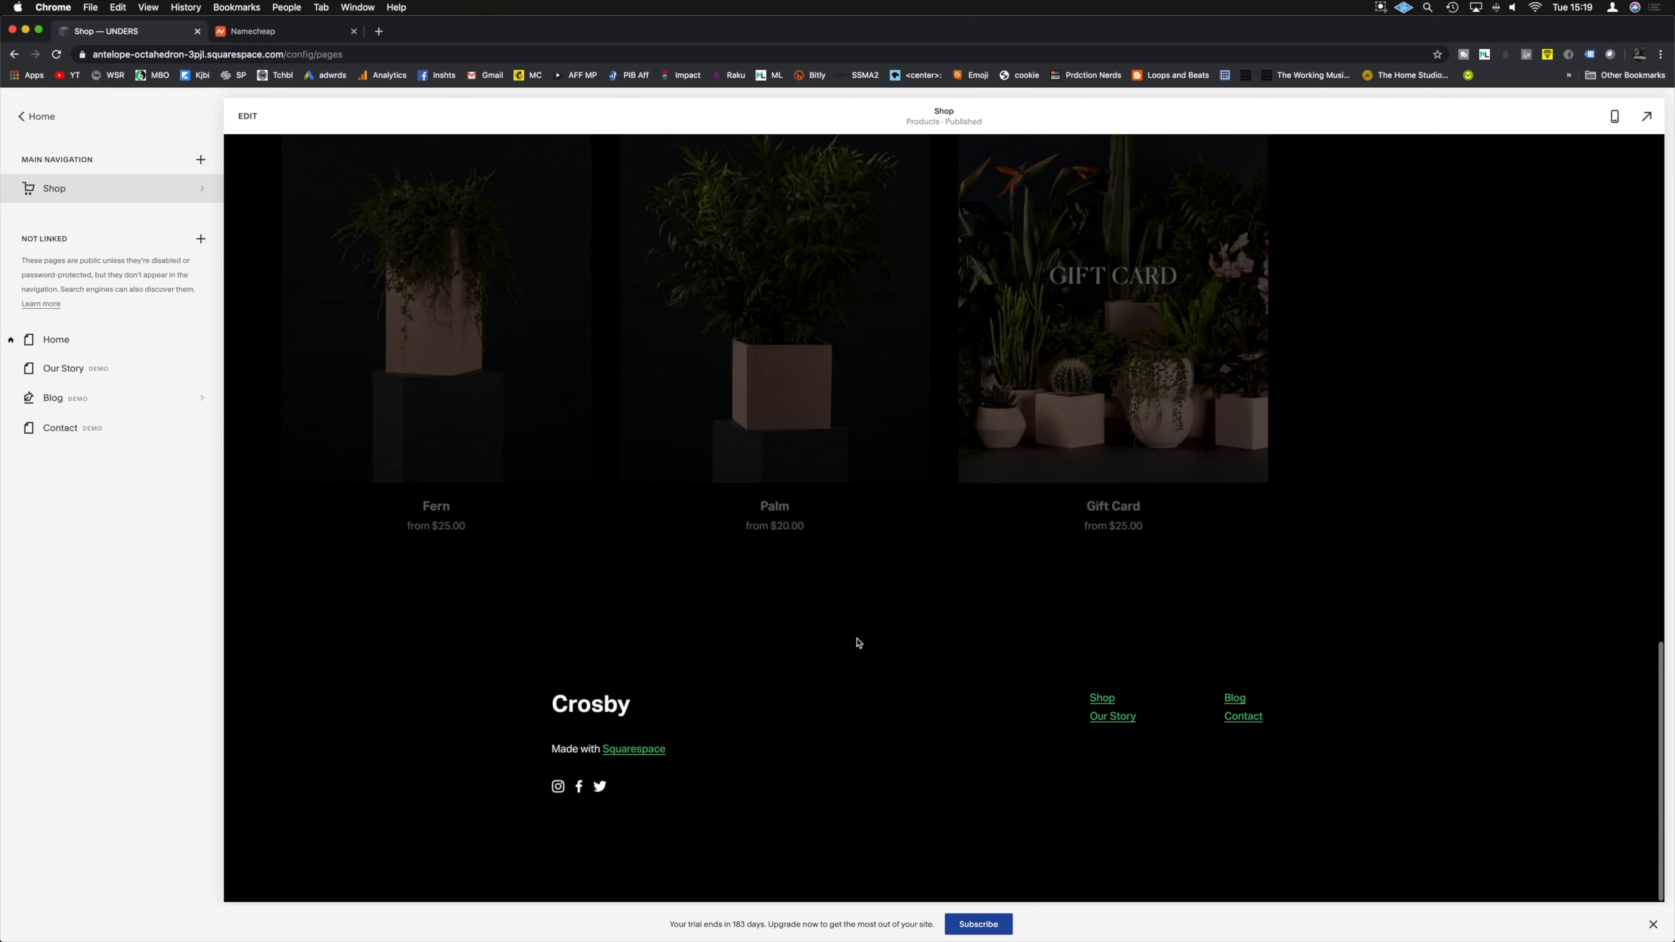
scroll(849, 647, up, 8)
scroll(849, 647, up, 5)
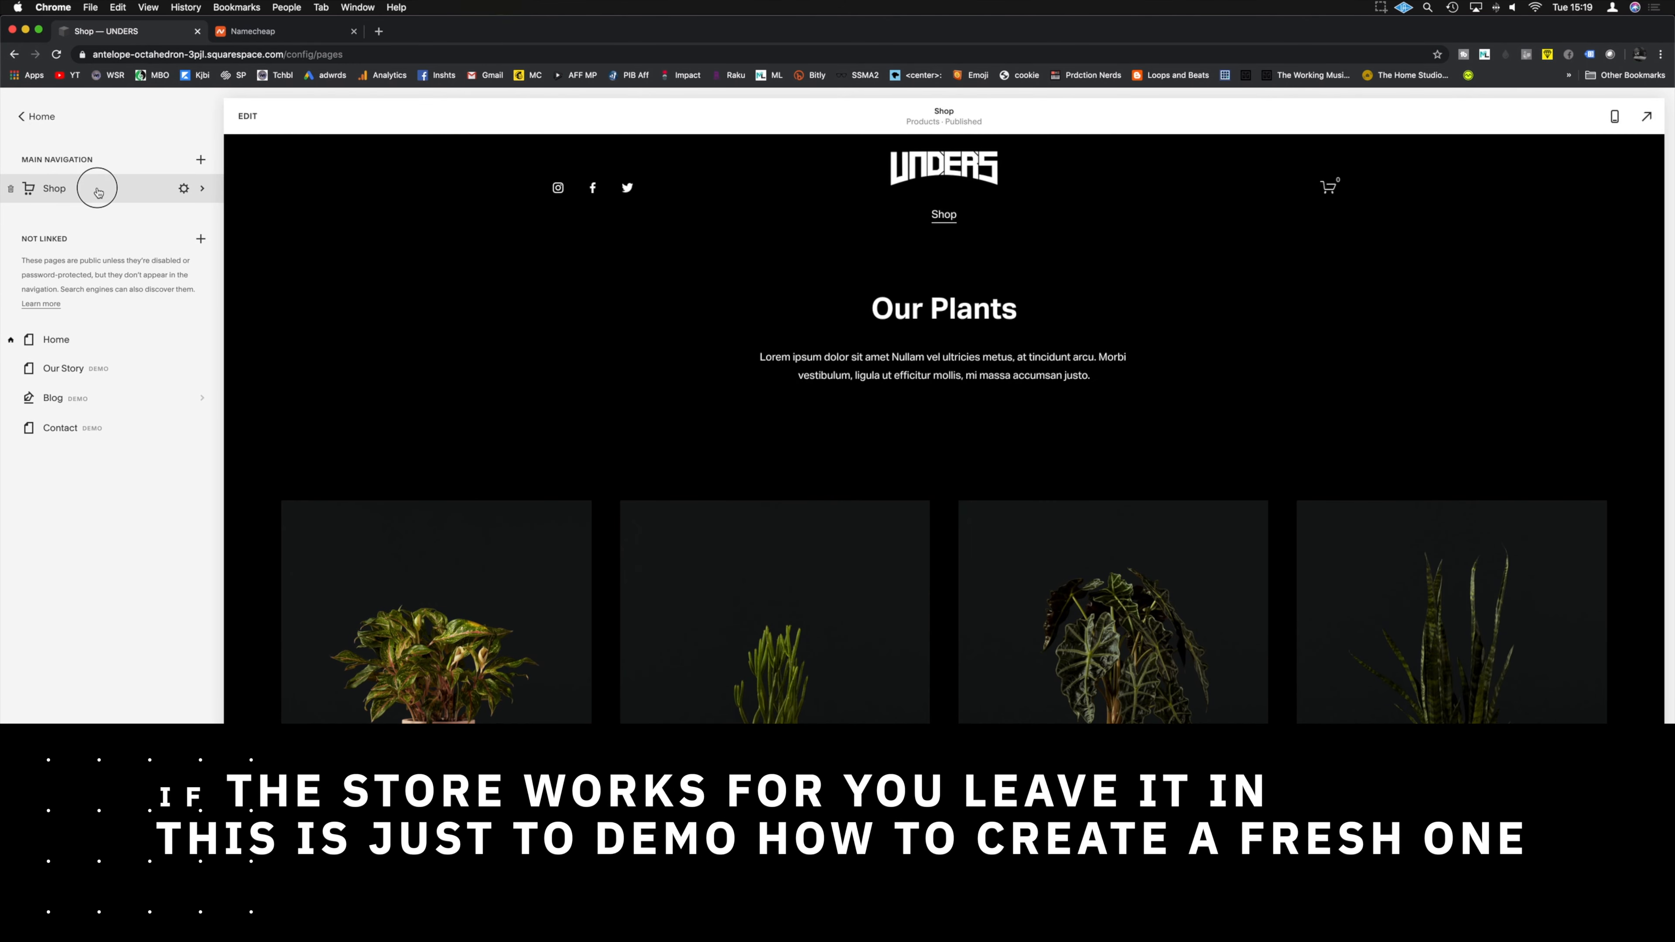
drag(100, 188, 100, 465)
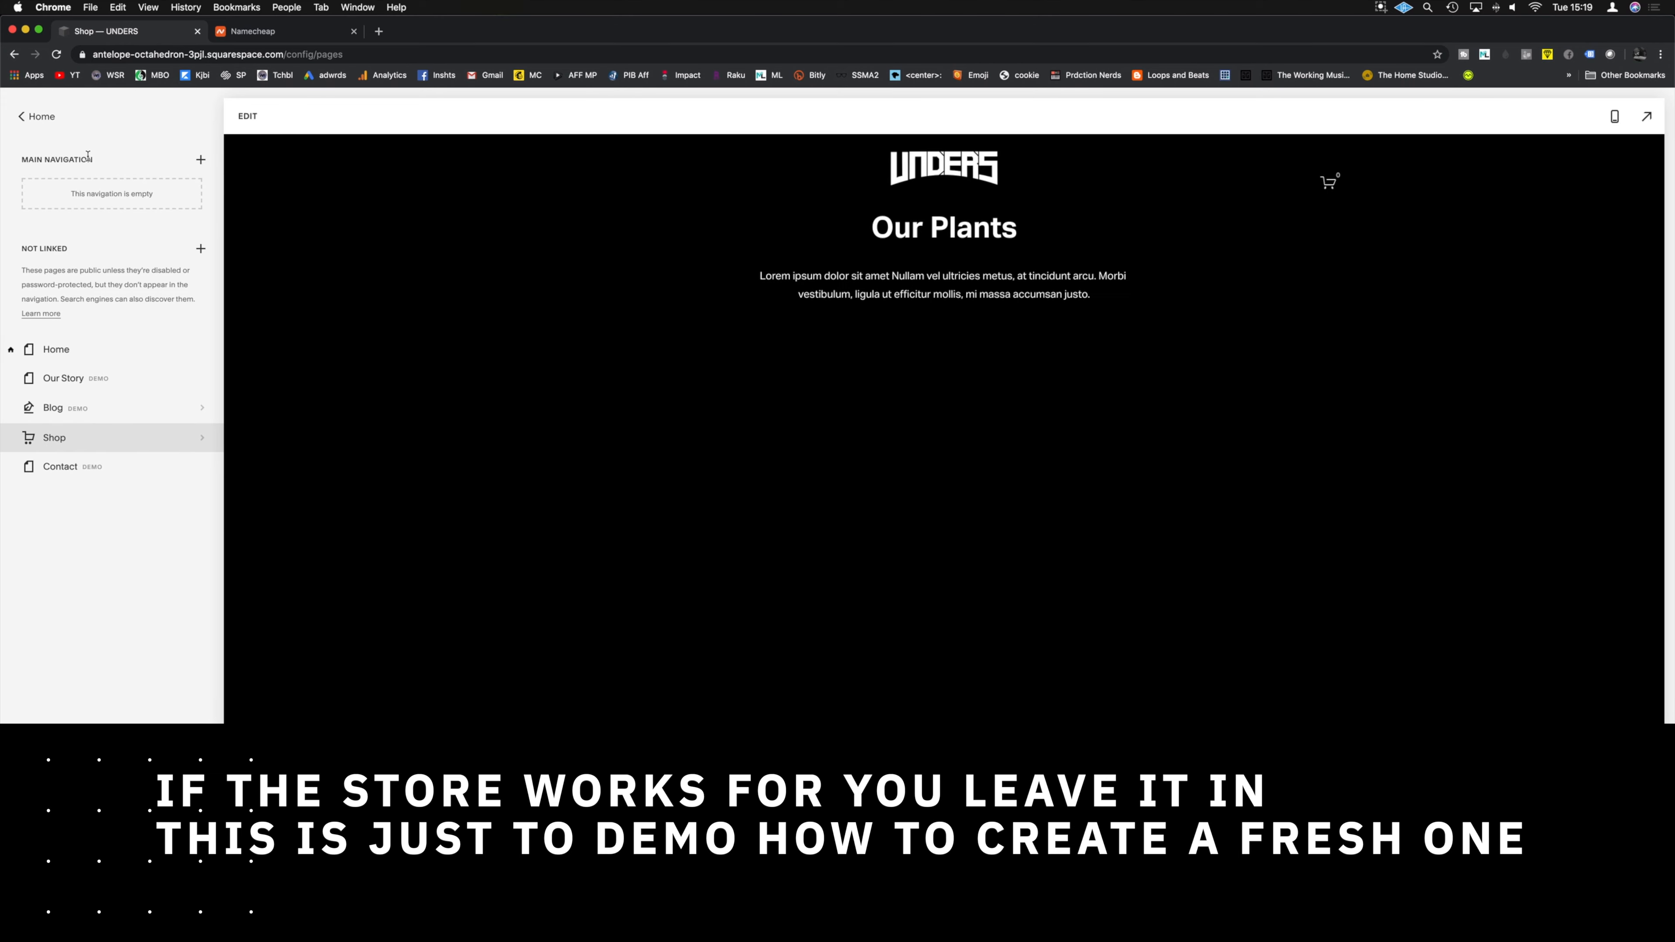
Step: Add a store page using the Store 2 layout with its six sample ceramic products
click(201, 161)
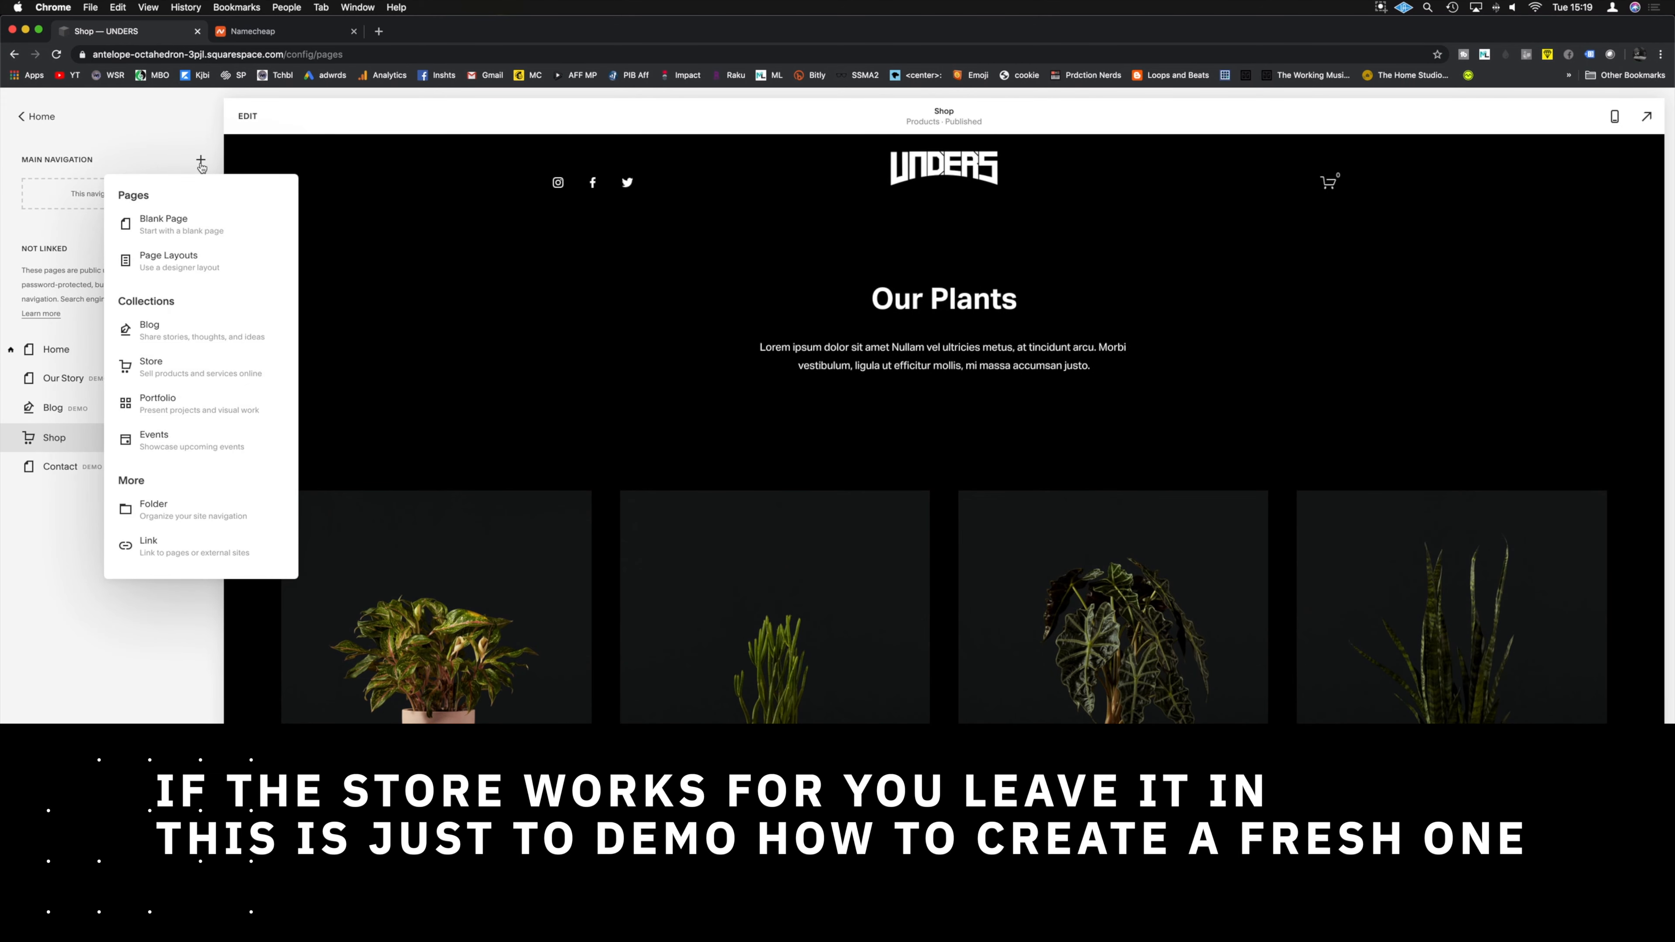
click(176, 358)
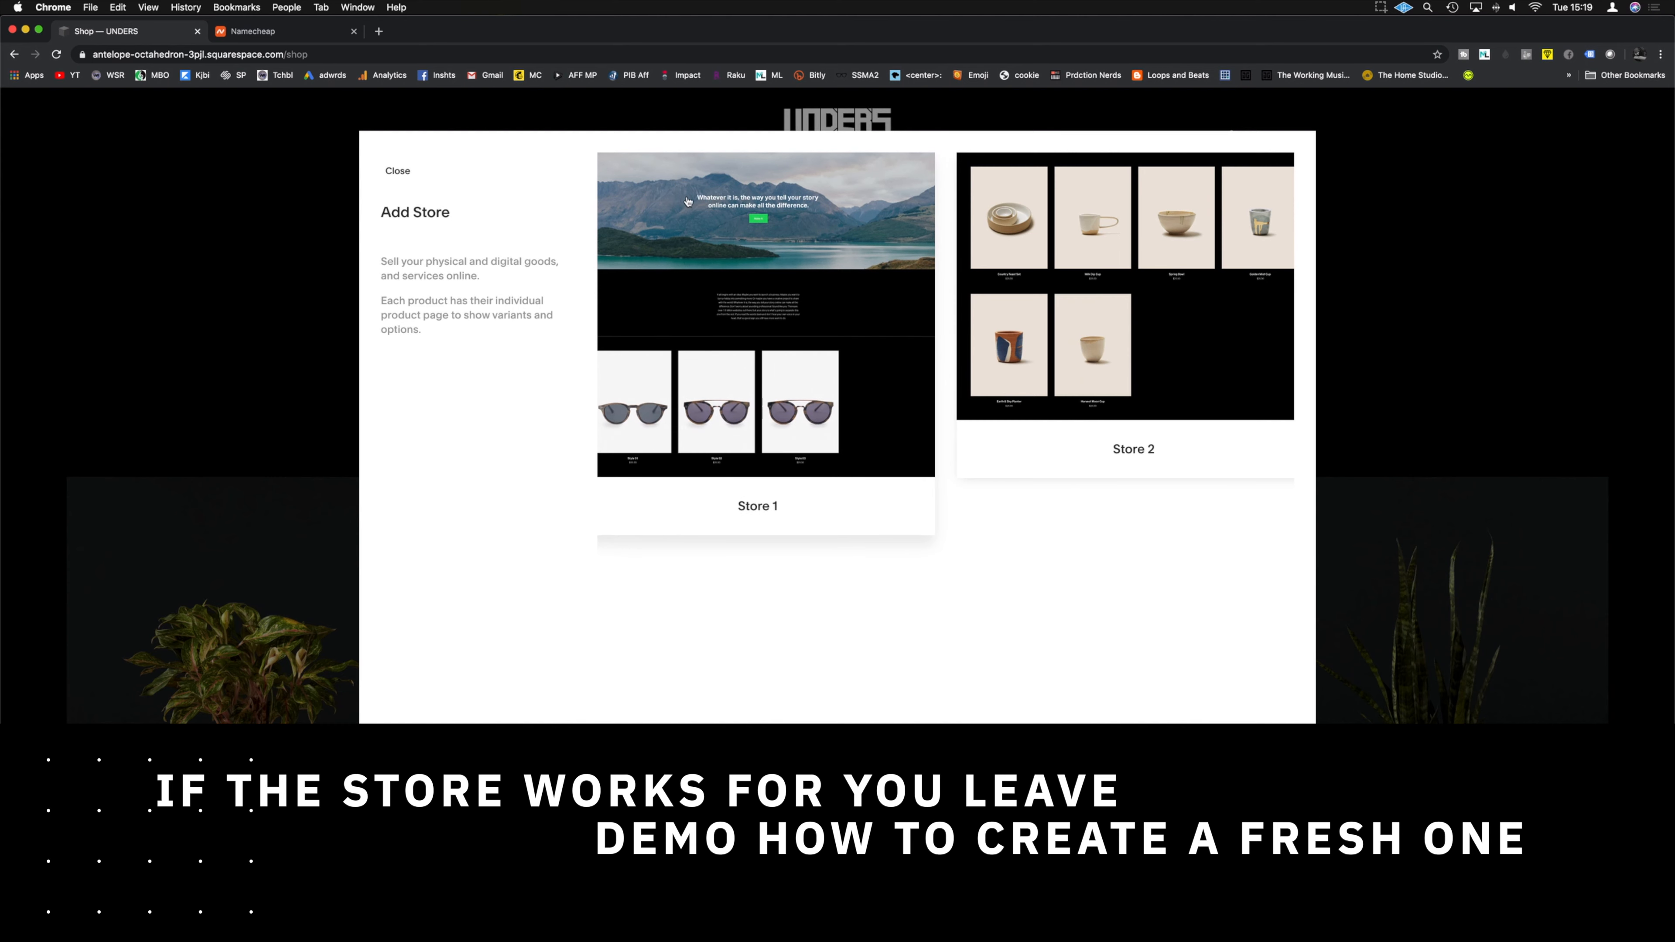
click(1192, 276)
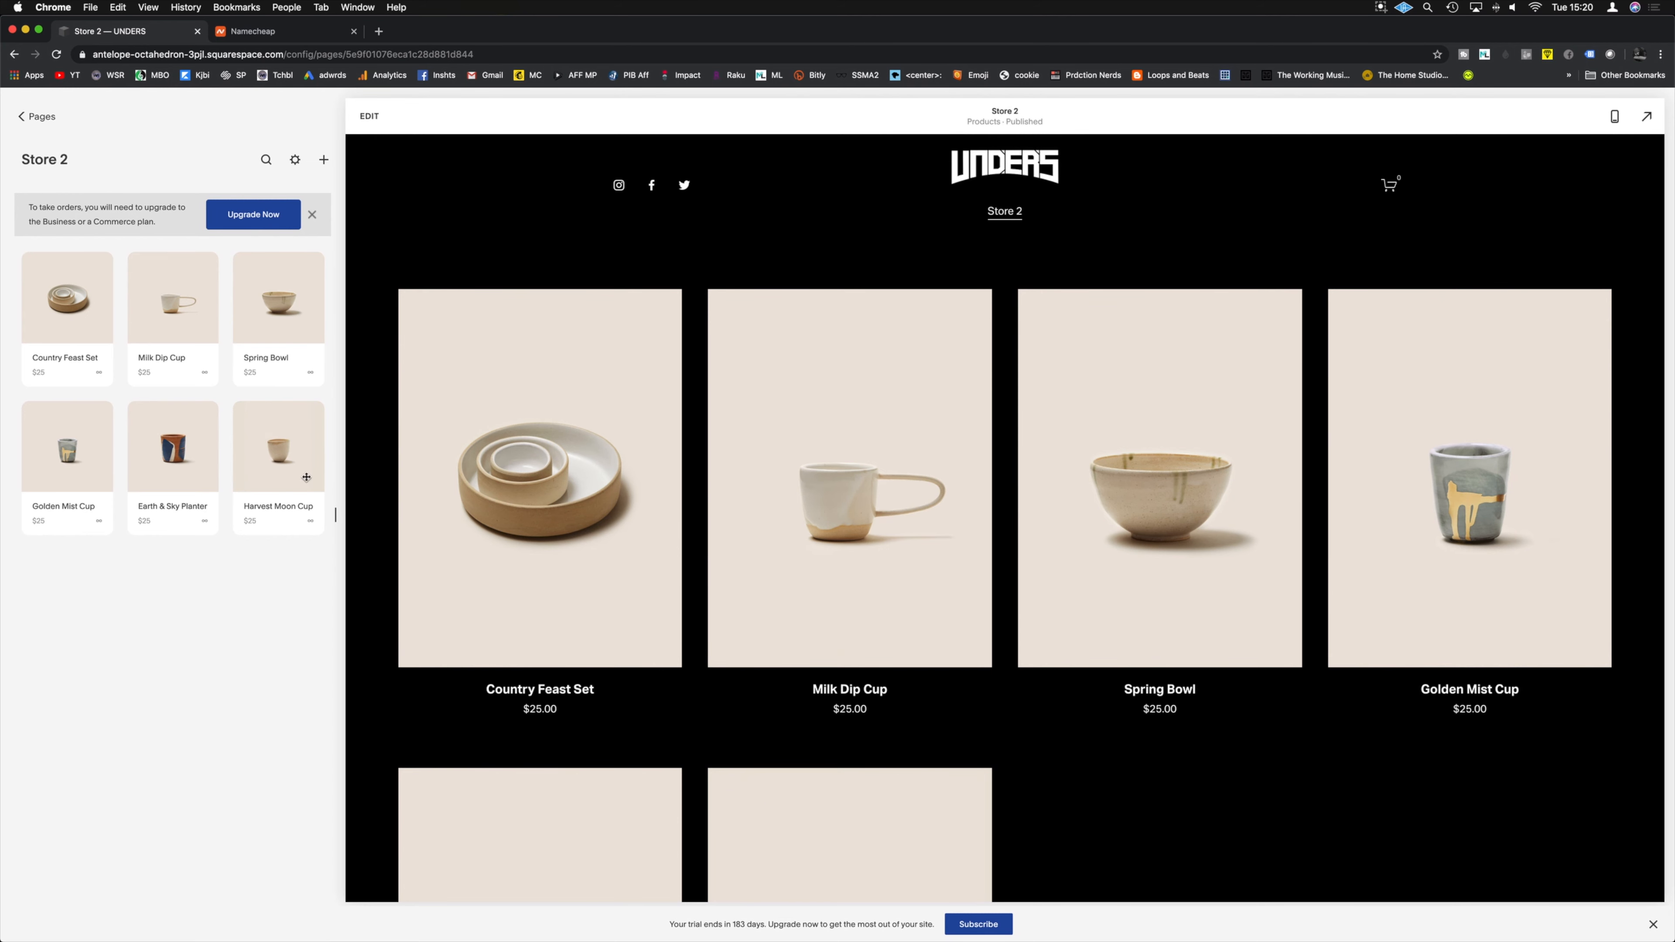
Step: Give the new store page the title 'Music' and navigation title 'store', and save
click(294, 160)
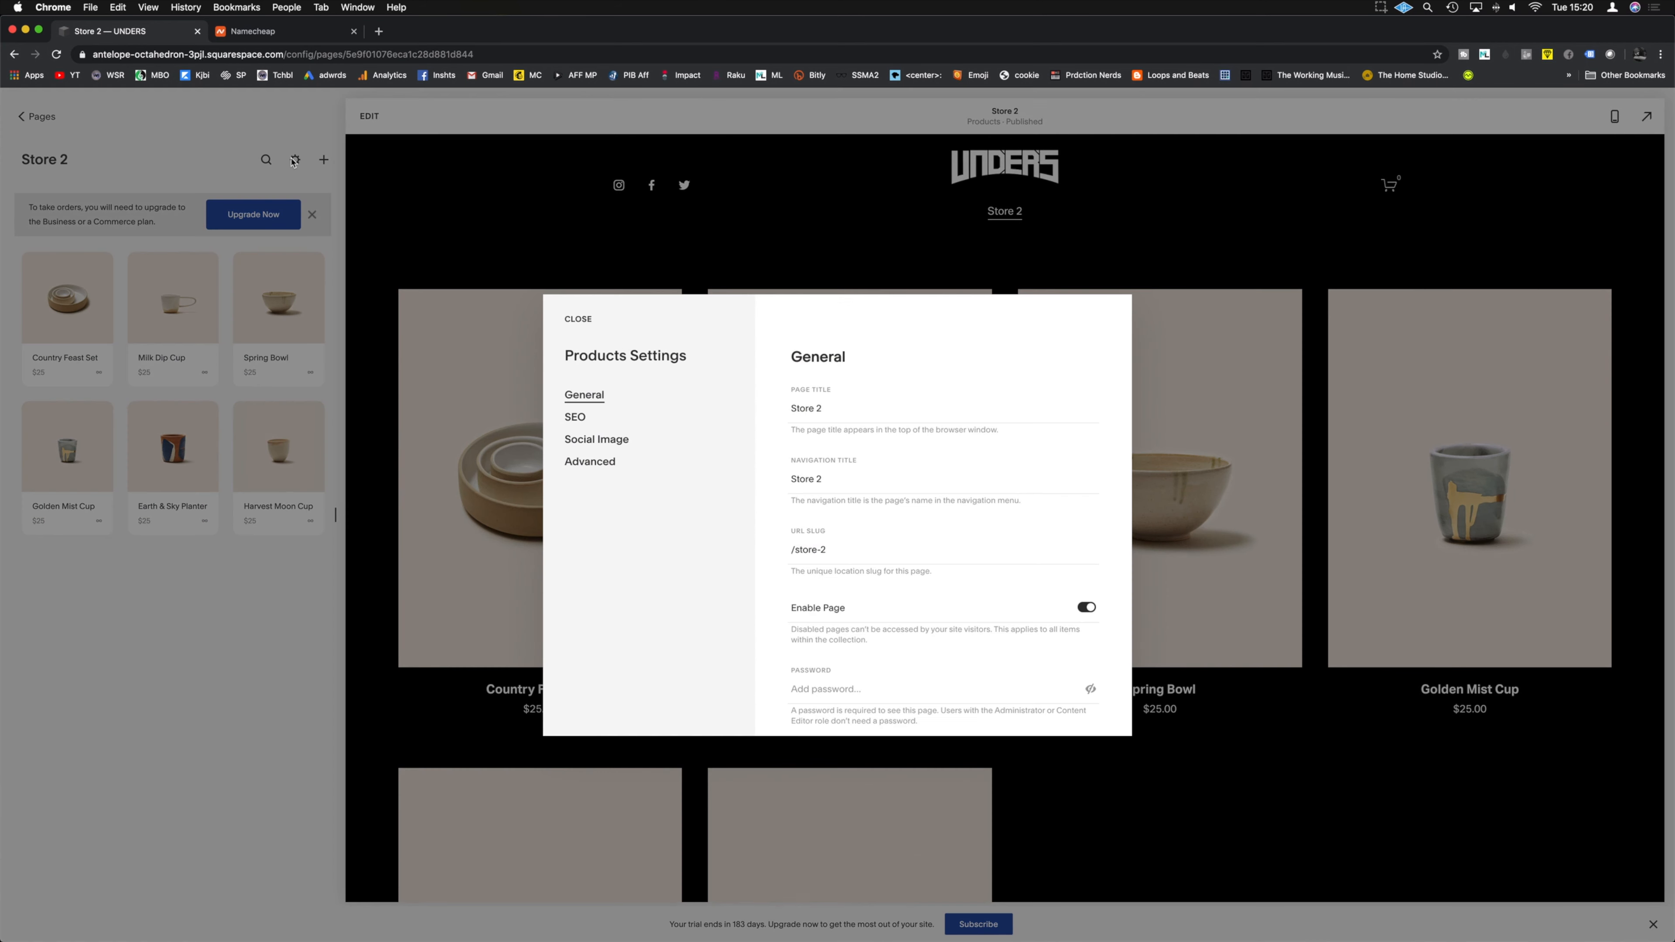
drag(824, 408, 767, 415)
text(Music)
drag(824, 479, 763, 484)
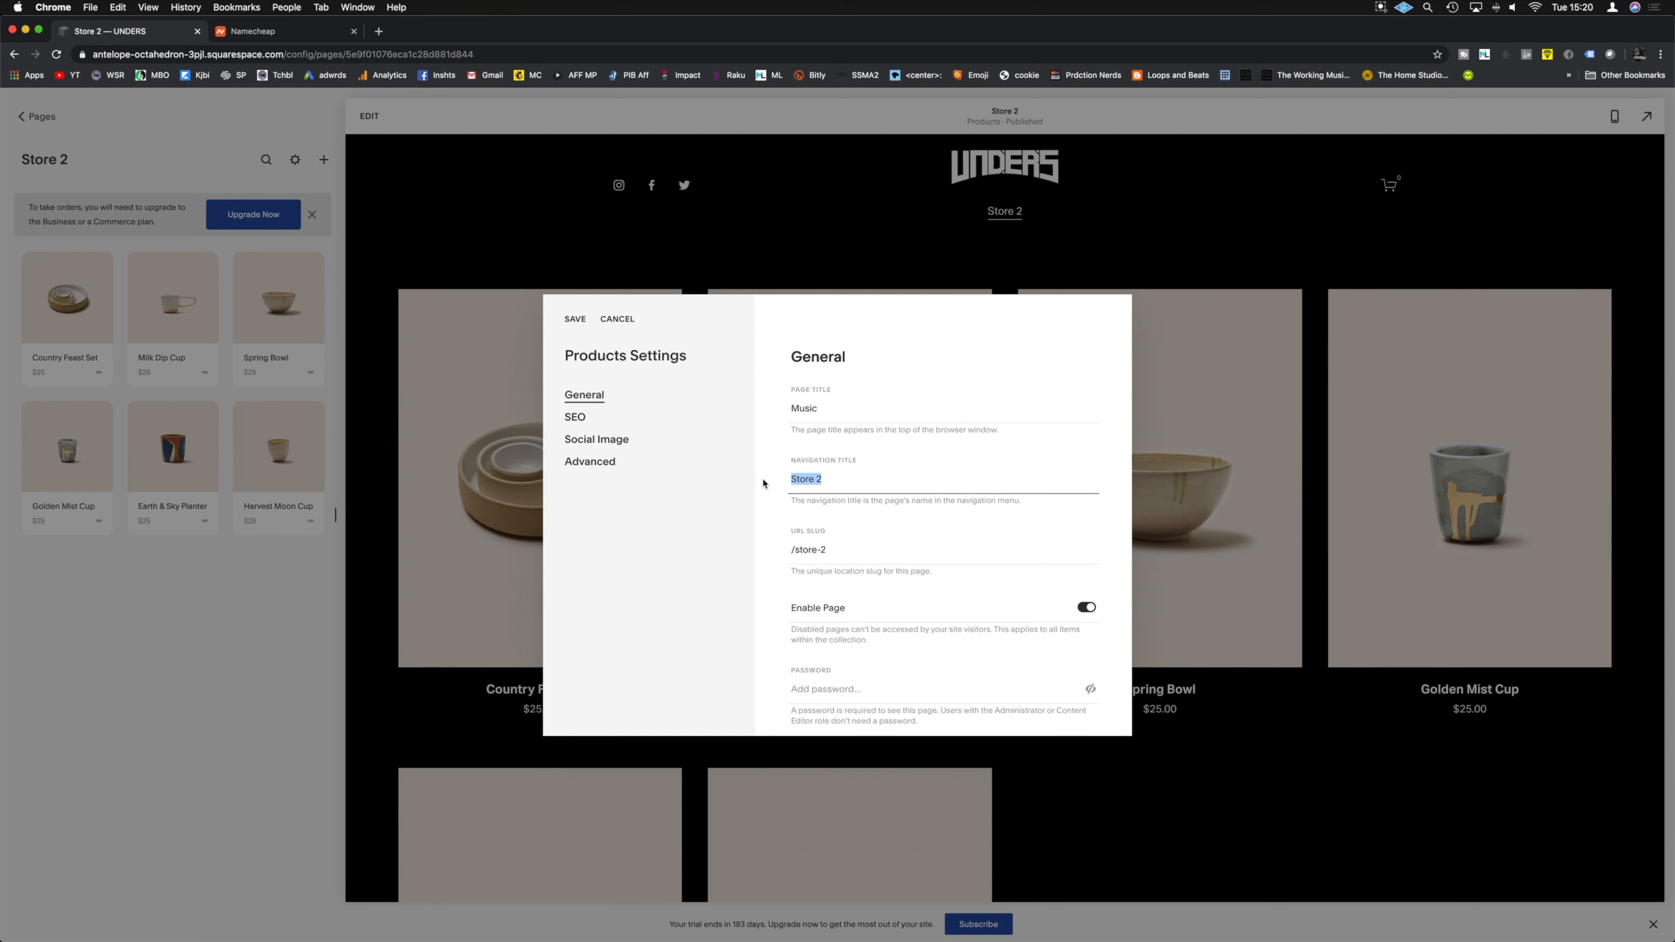
text(s)
click(575, 322)
click(21, 116)
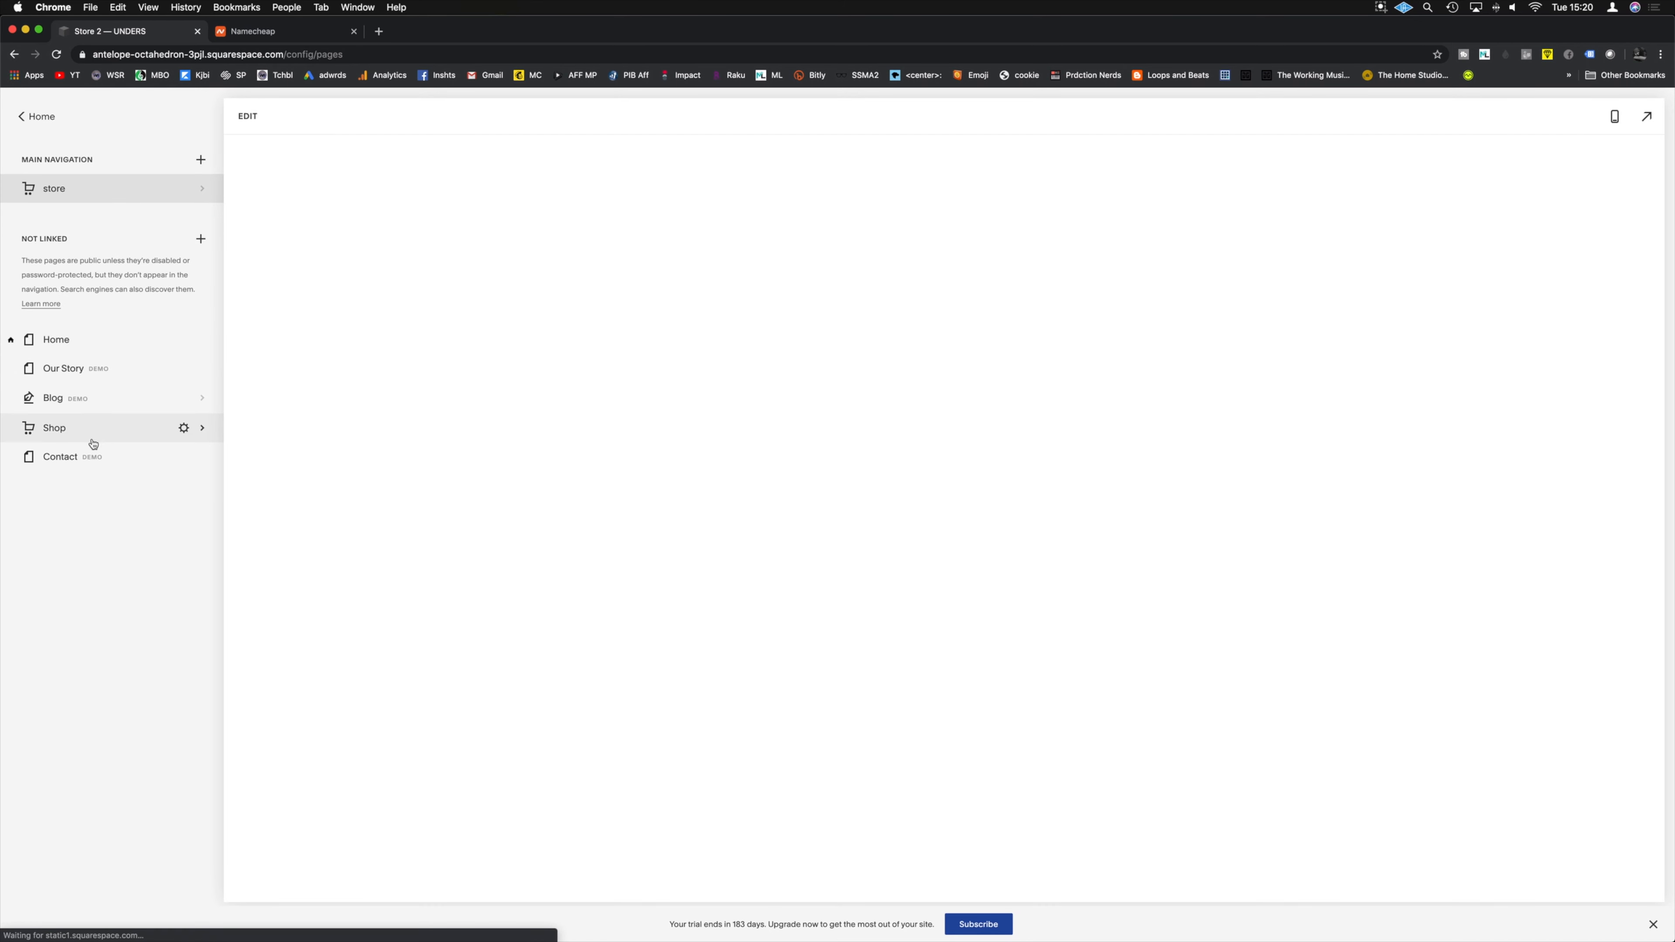
Step: Delete the old Shop page and save the store page's settings
click(93, 441)
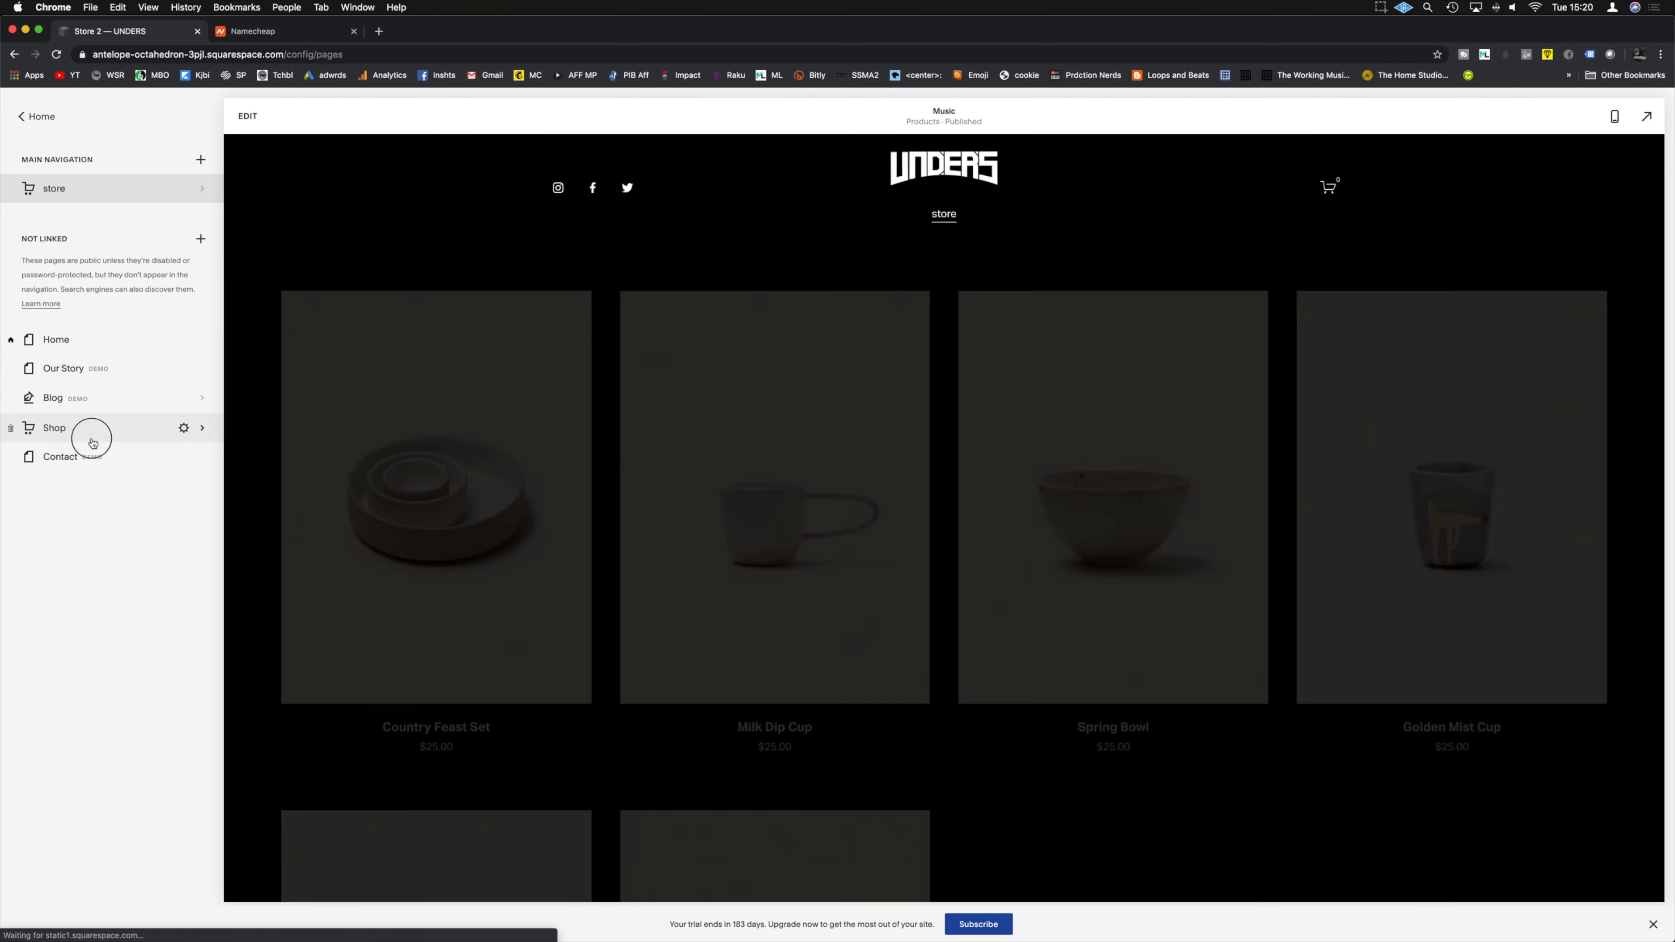
click(11, 428)
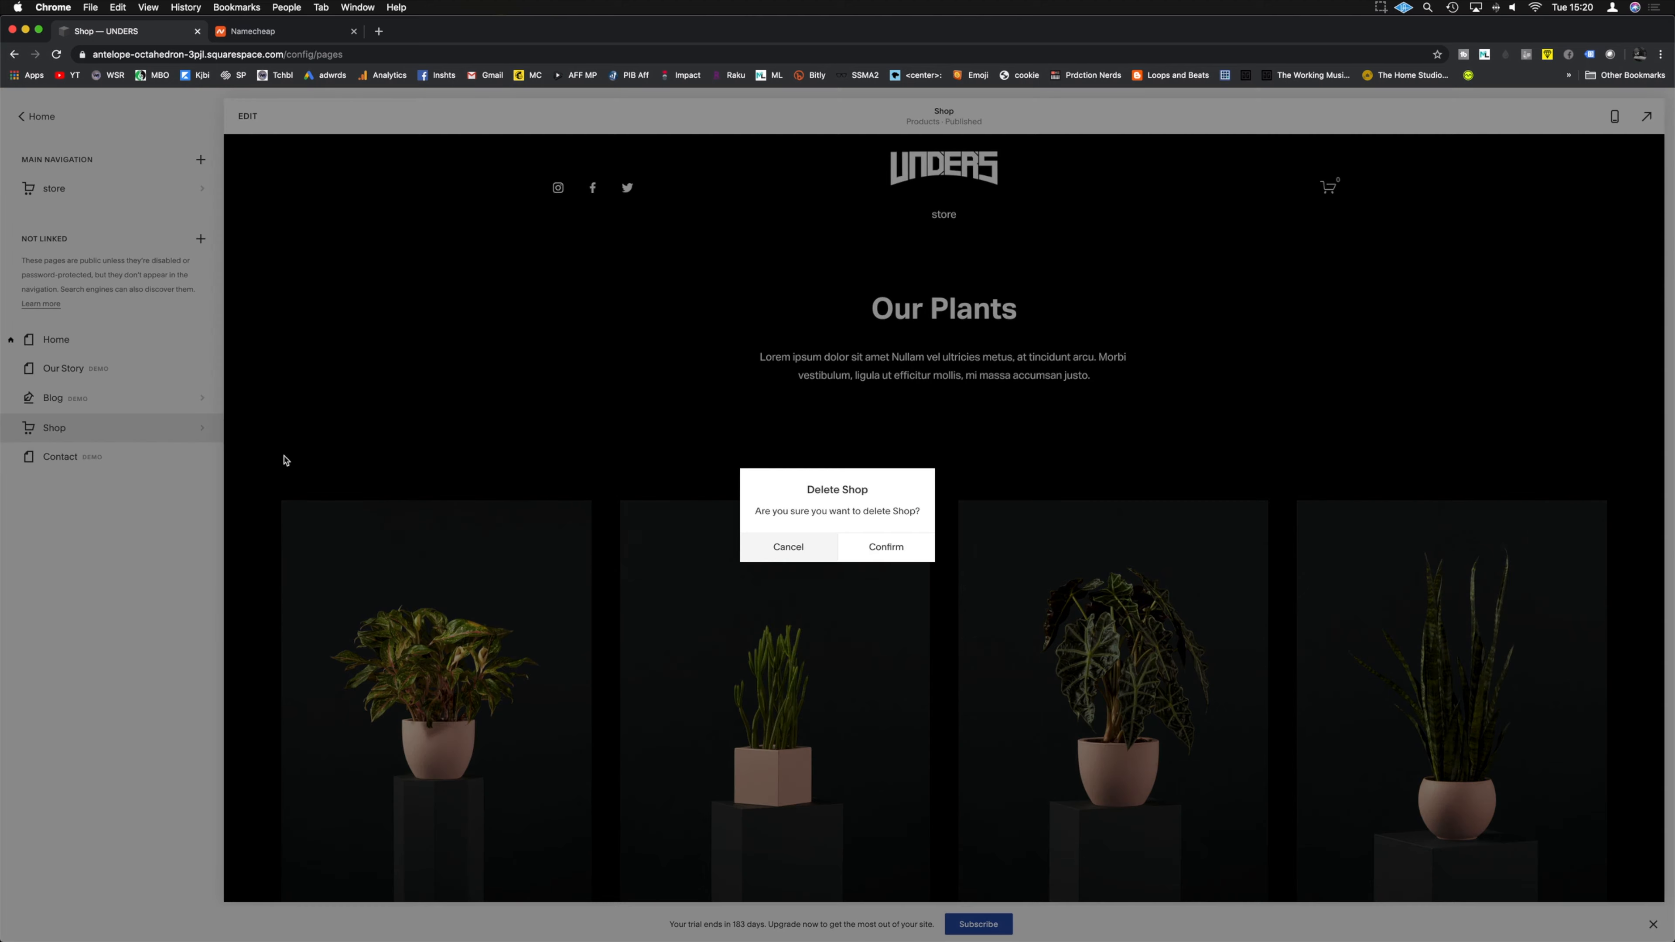
click(880, 547)
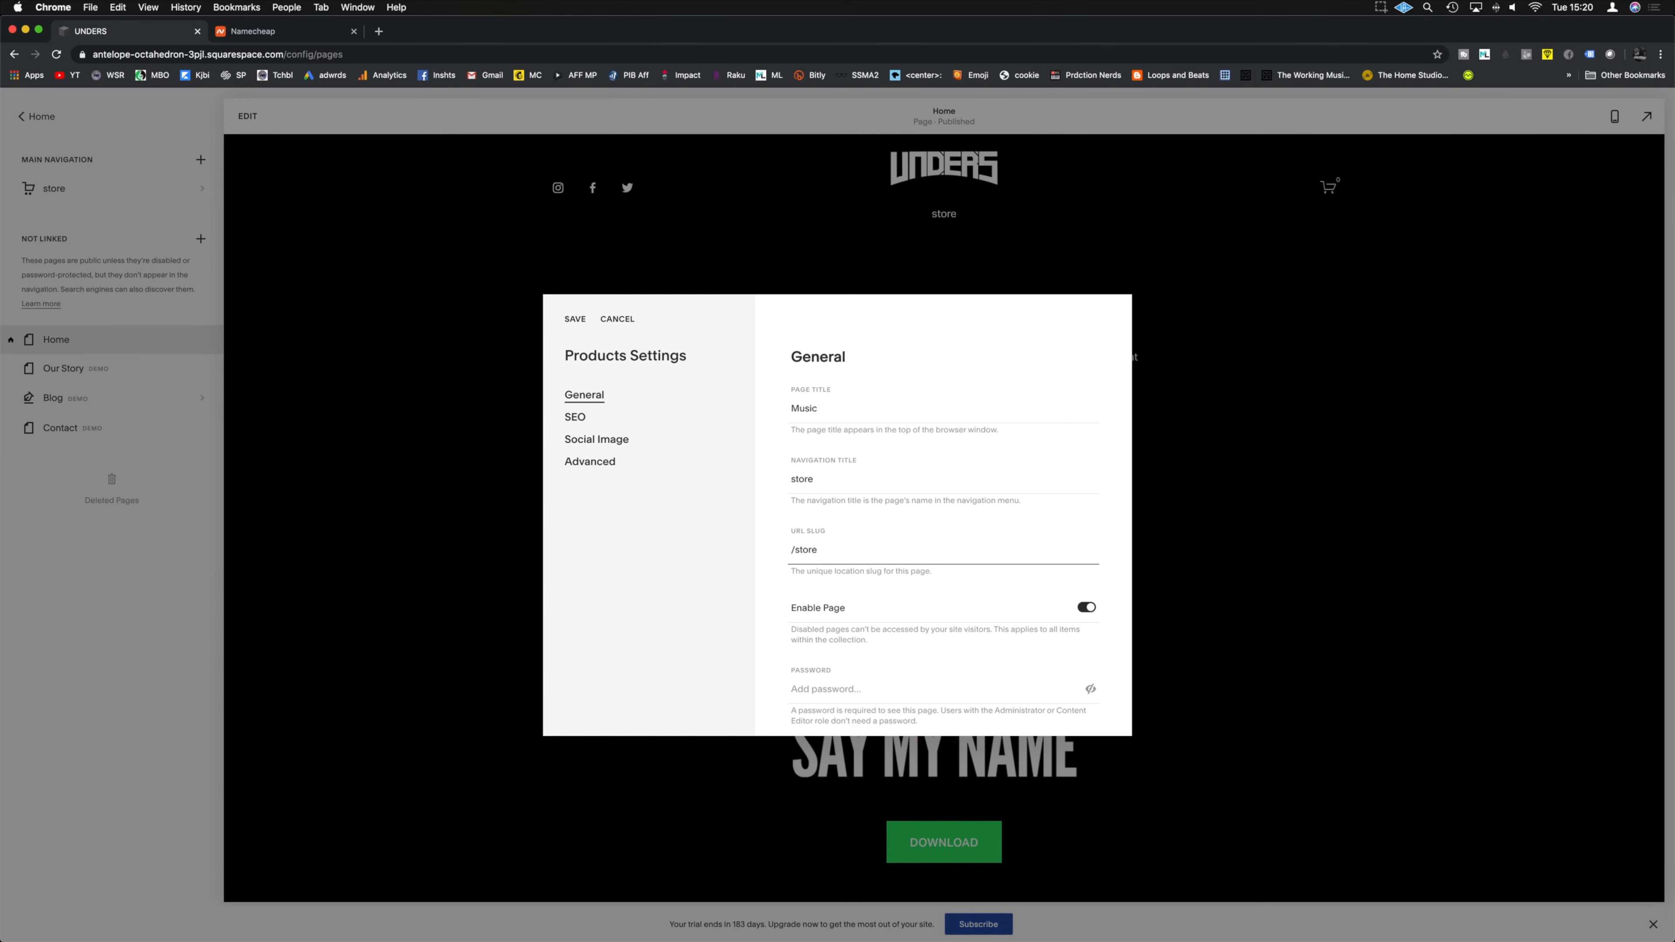
click(574, 318)
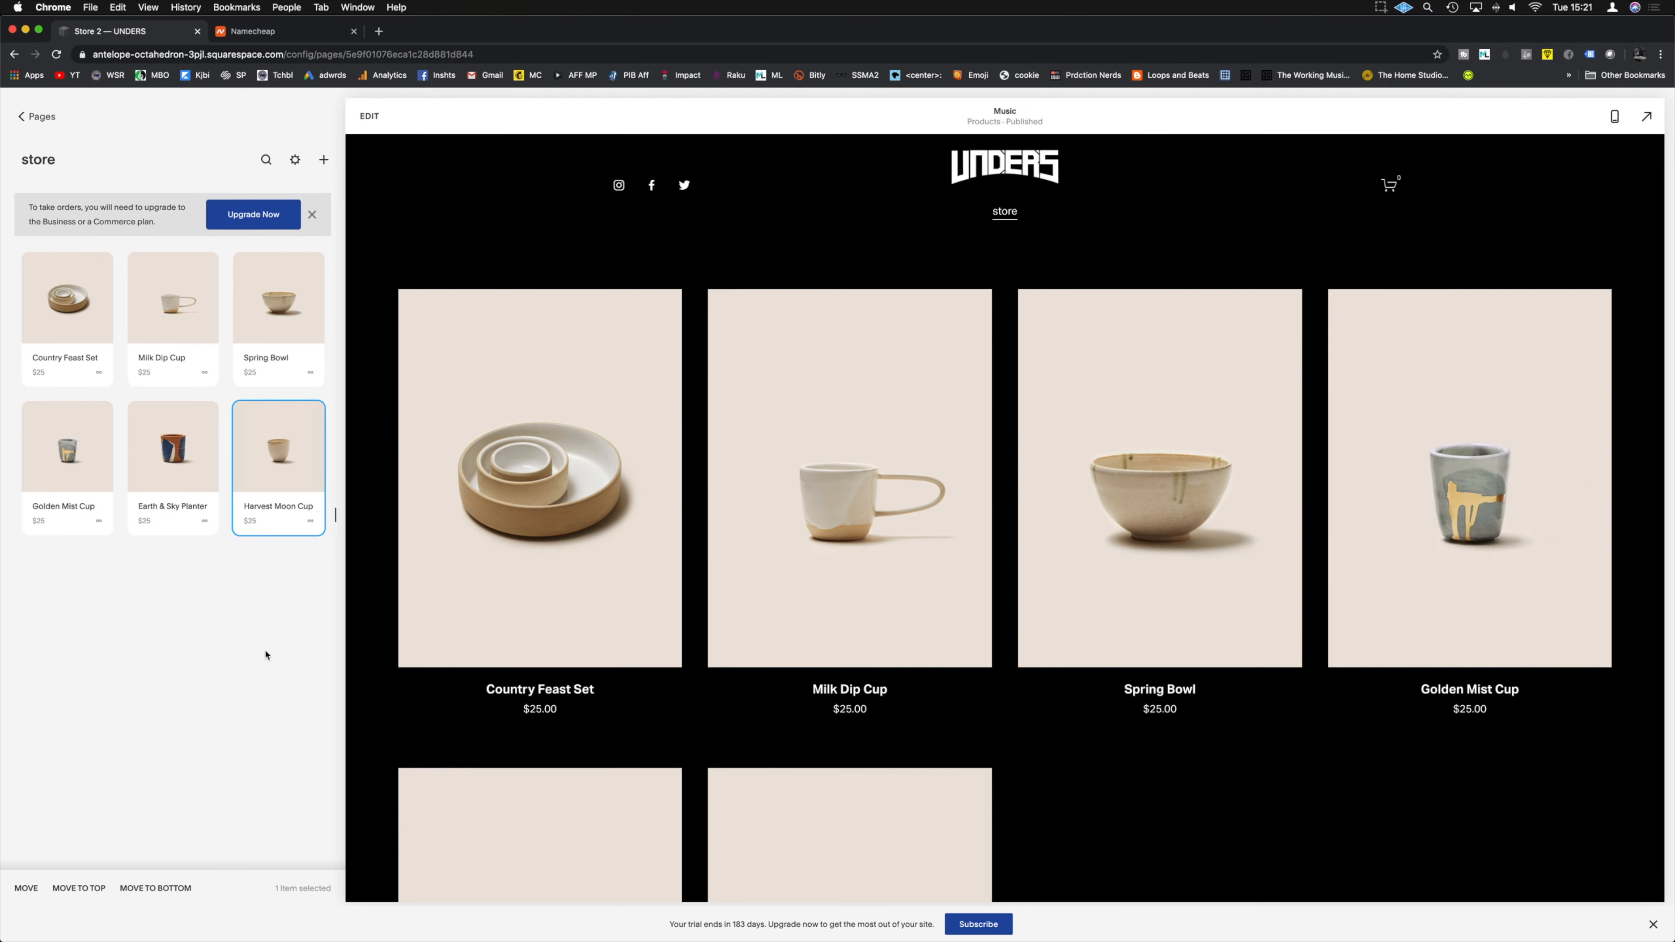
Step: Delete the sample products, starting with Milk Dip Cup, until the store shows No Products
click(60, 330)
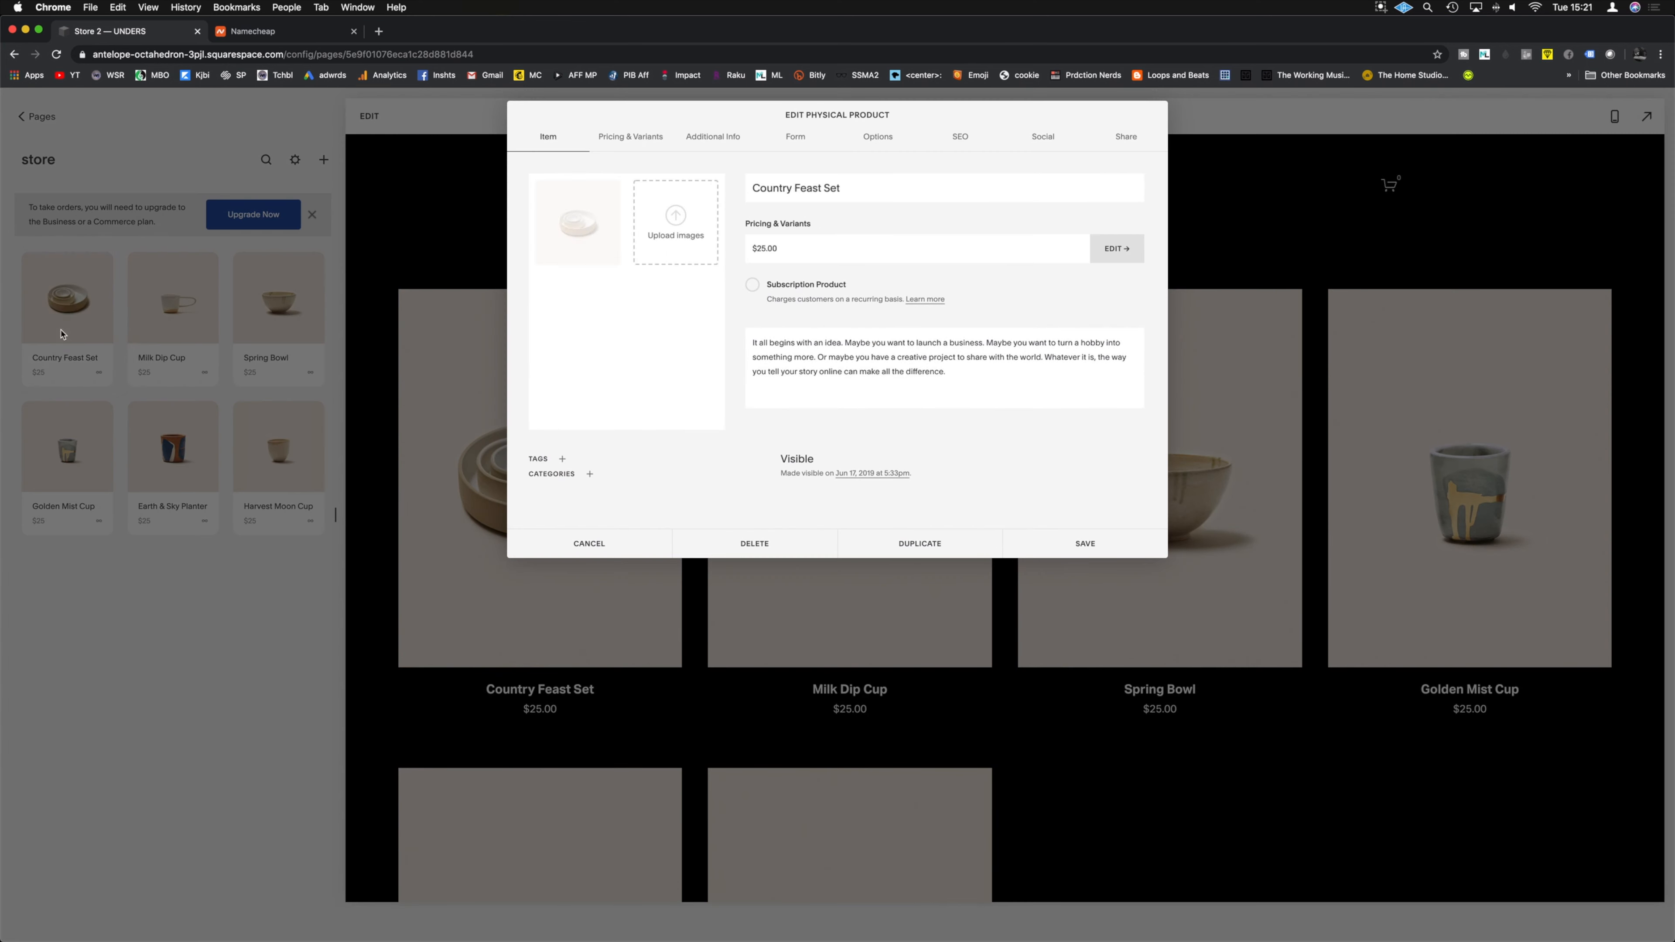
click(60, 331)
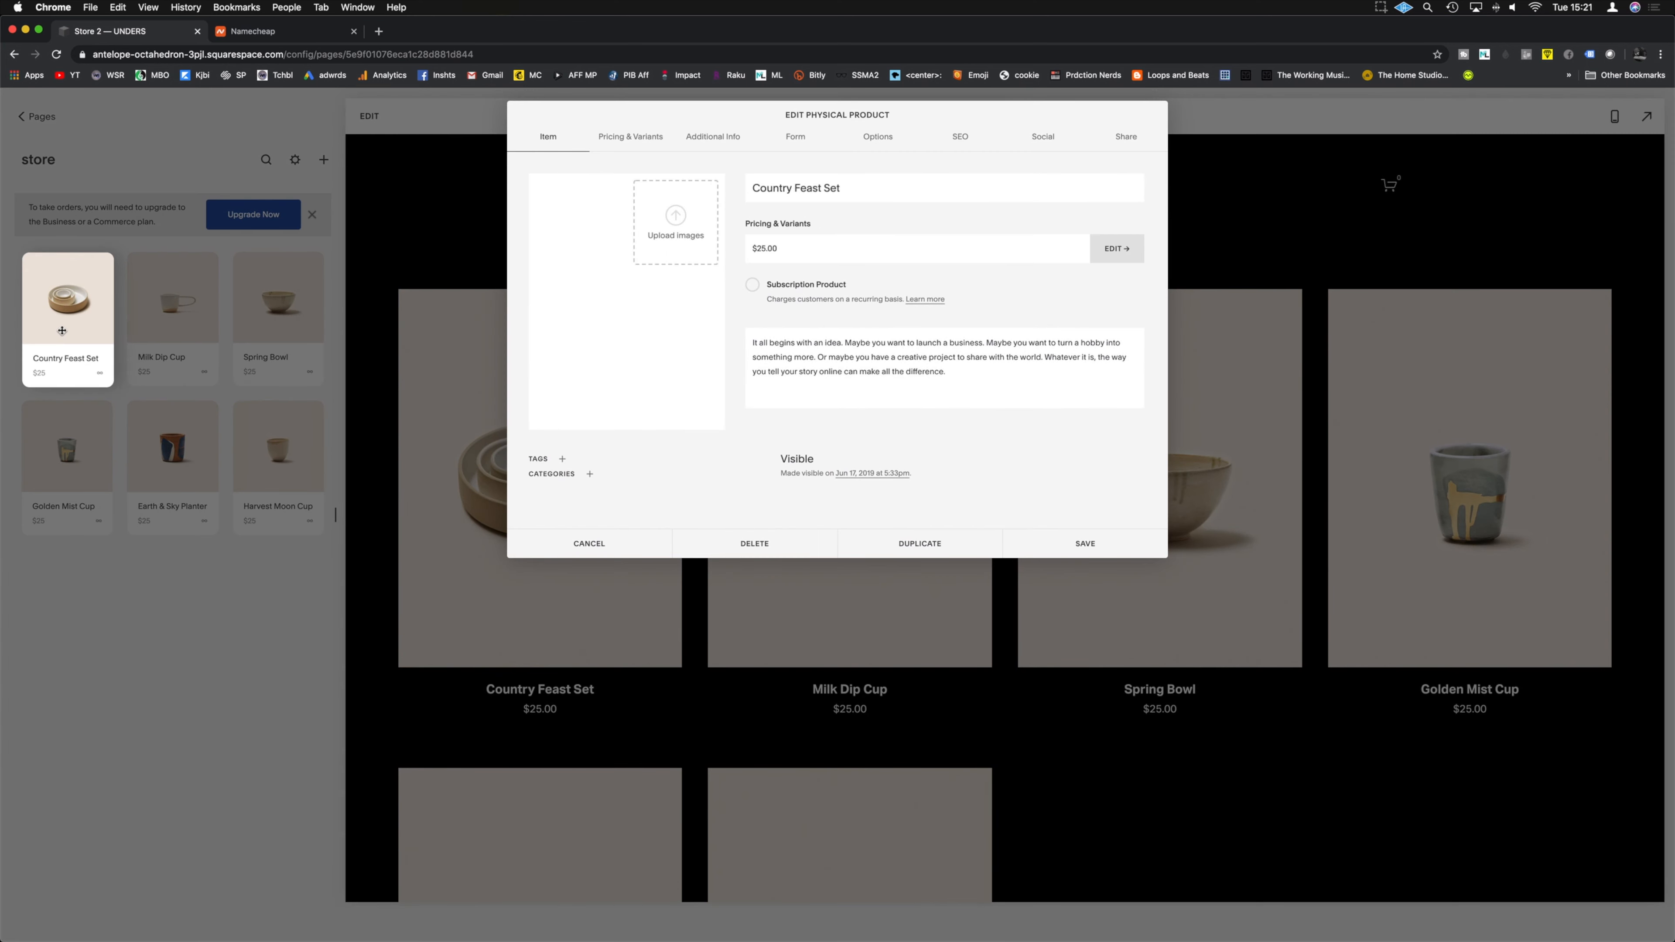
click(613, 541)
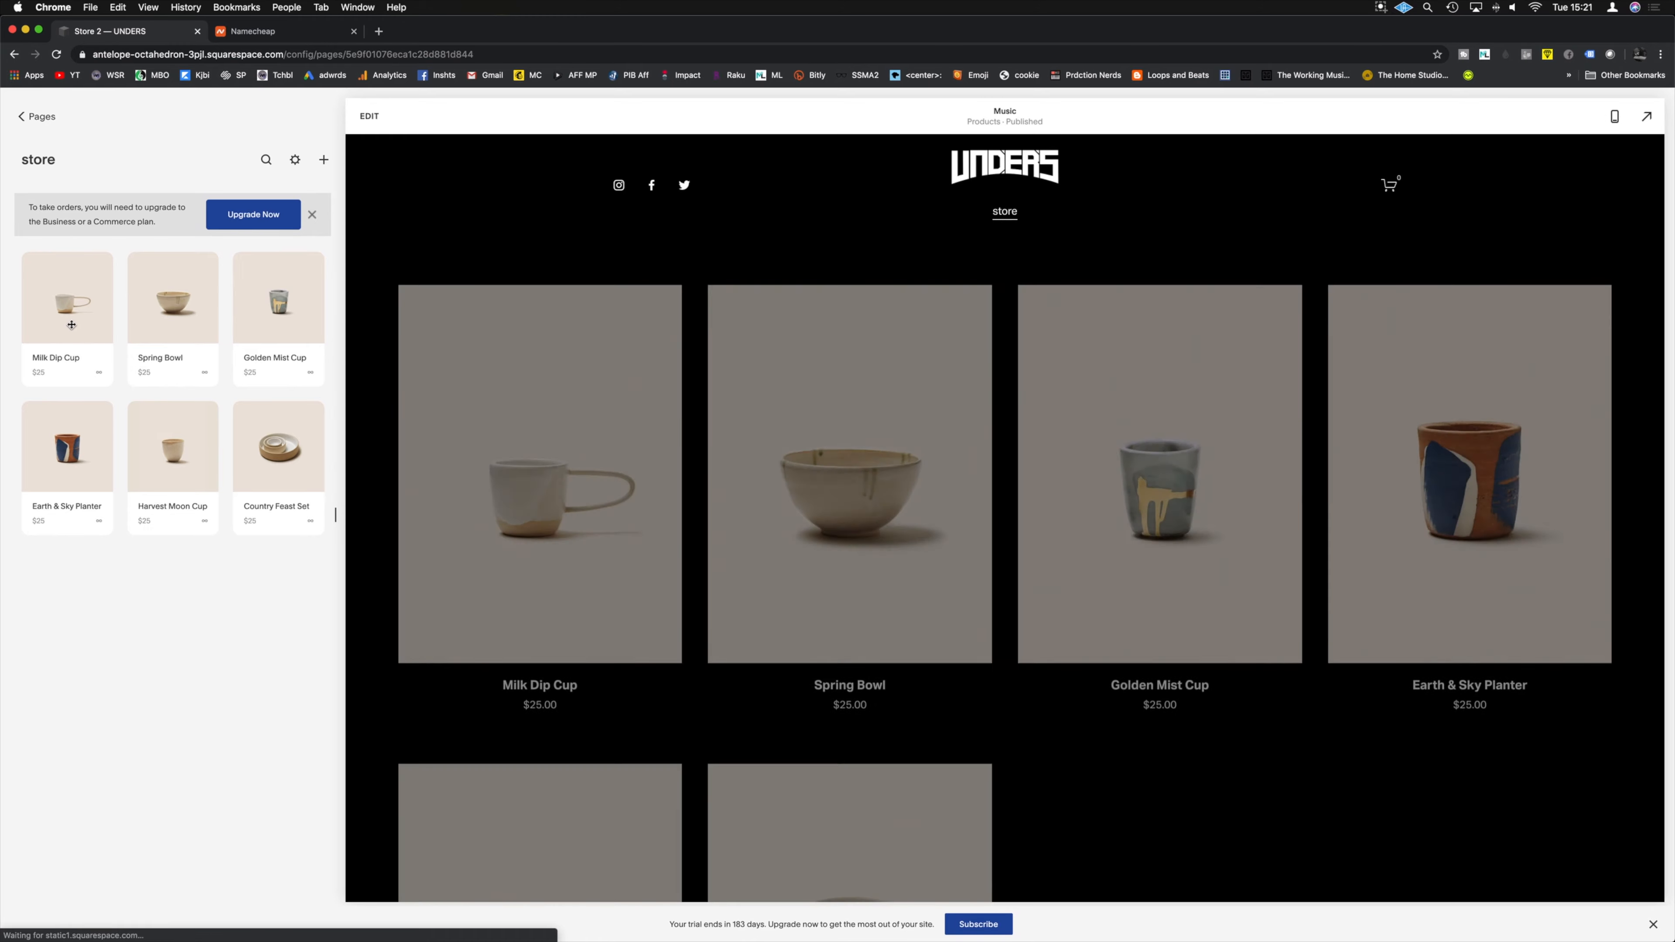
click(65, 310)
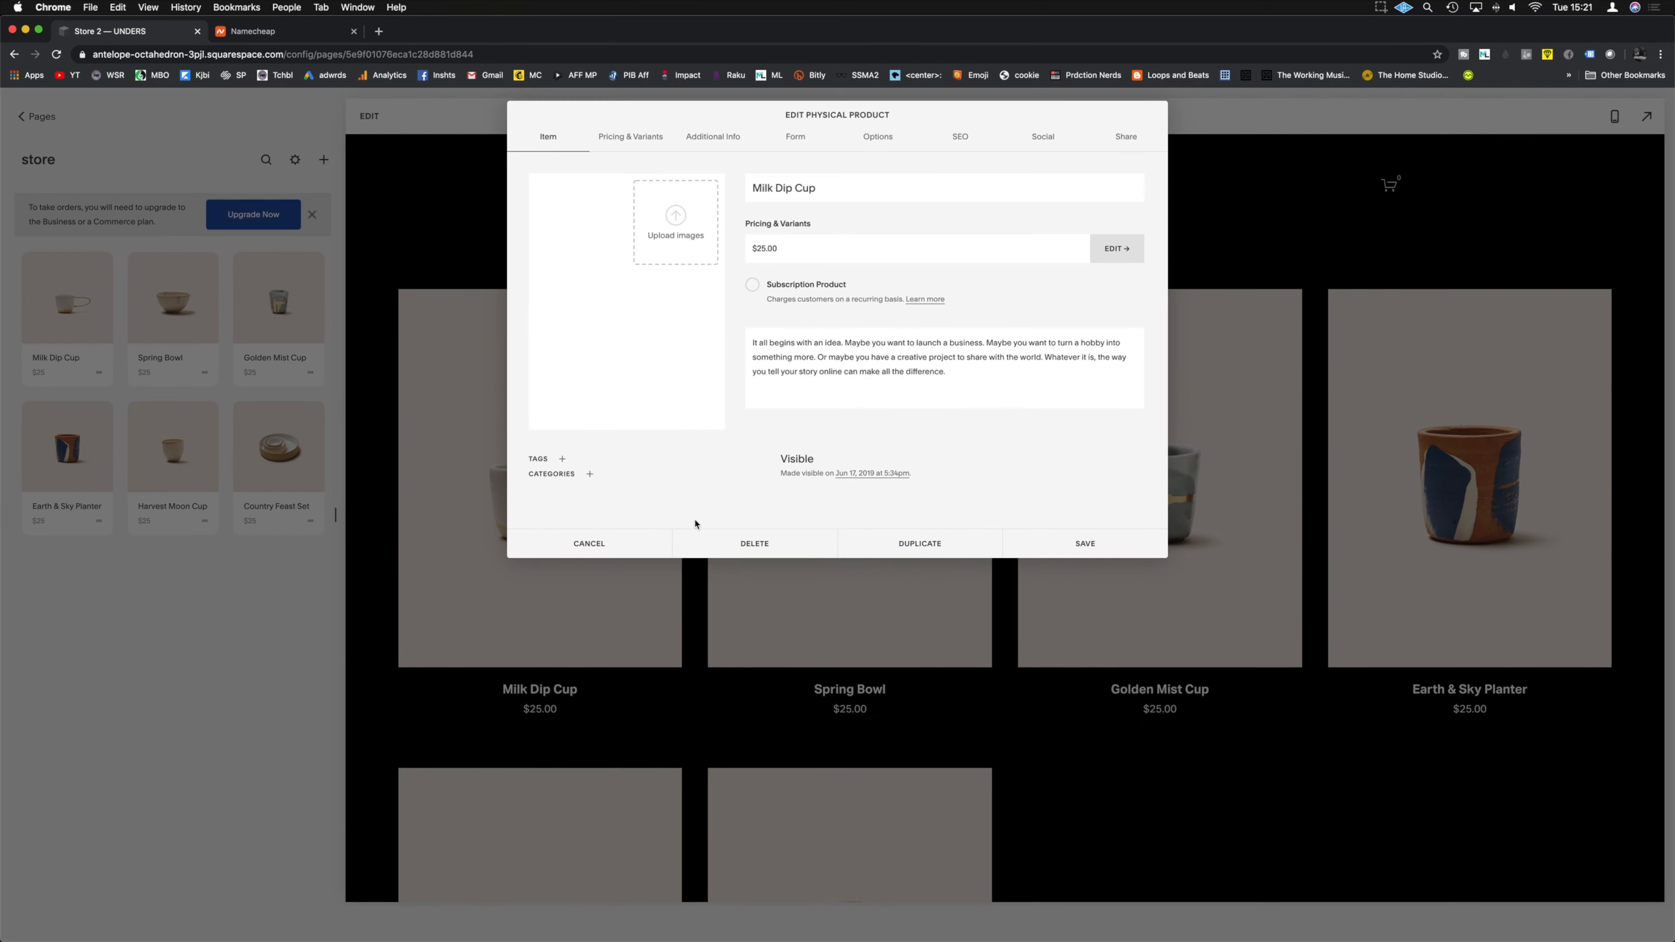
click(754, 543)
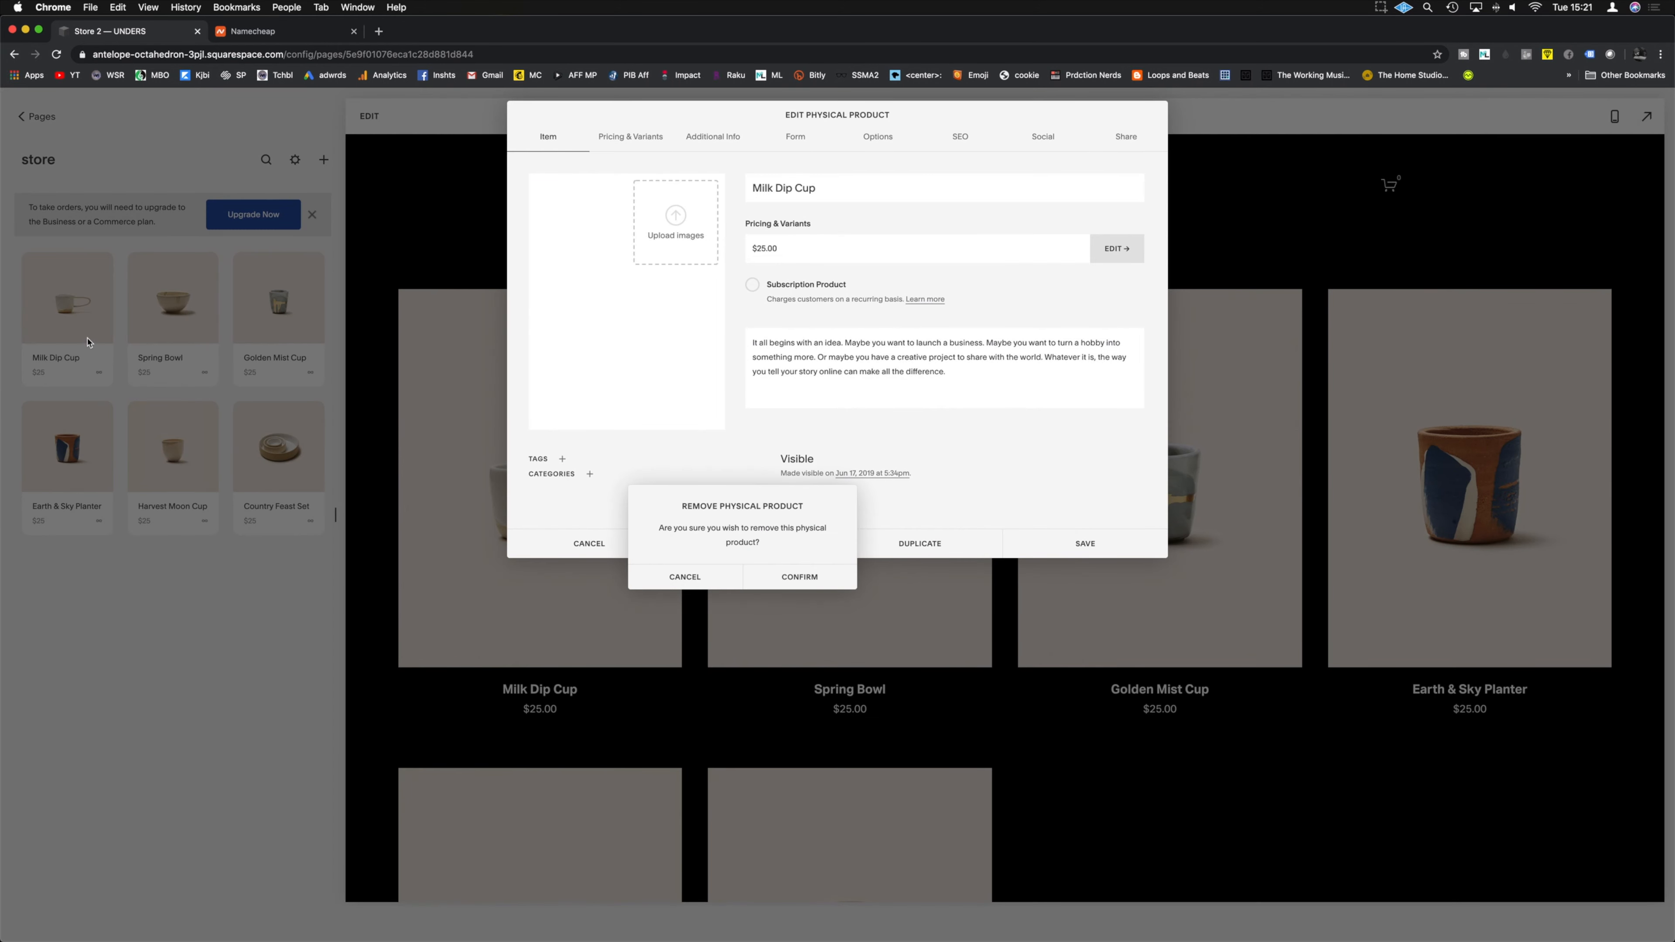
click(796, 577)
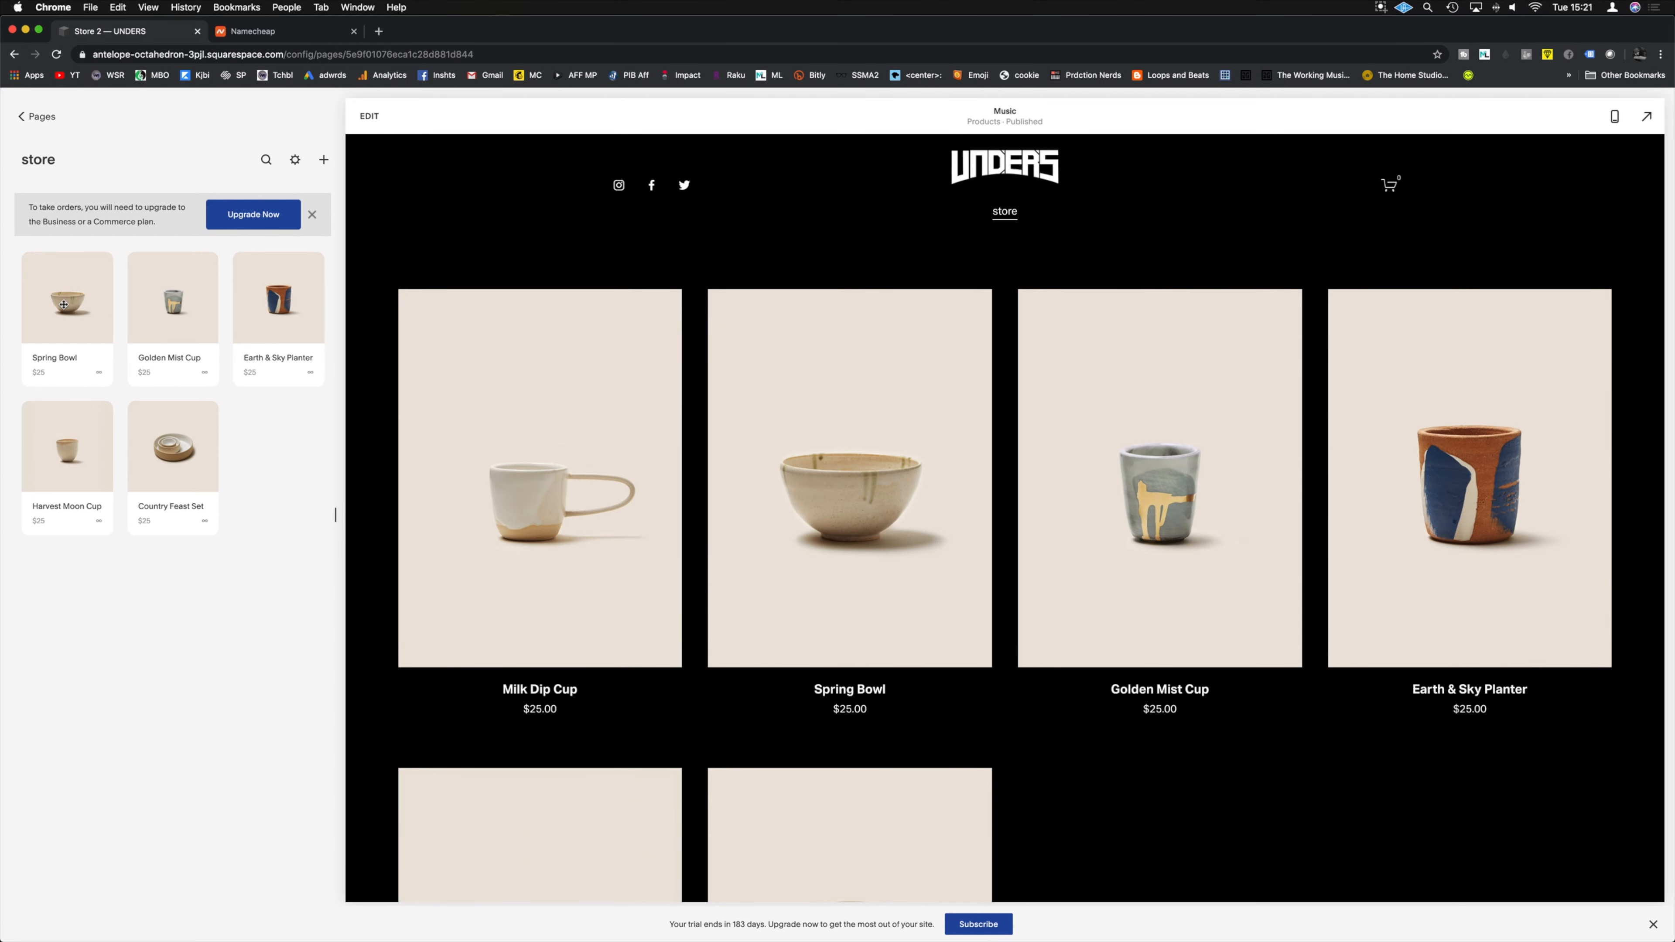
click(63, 304)
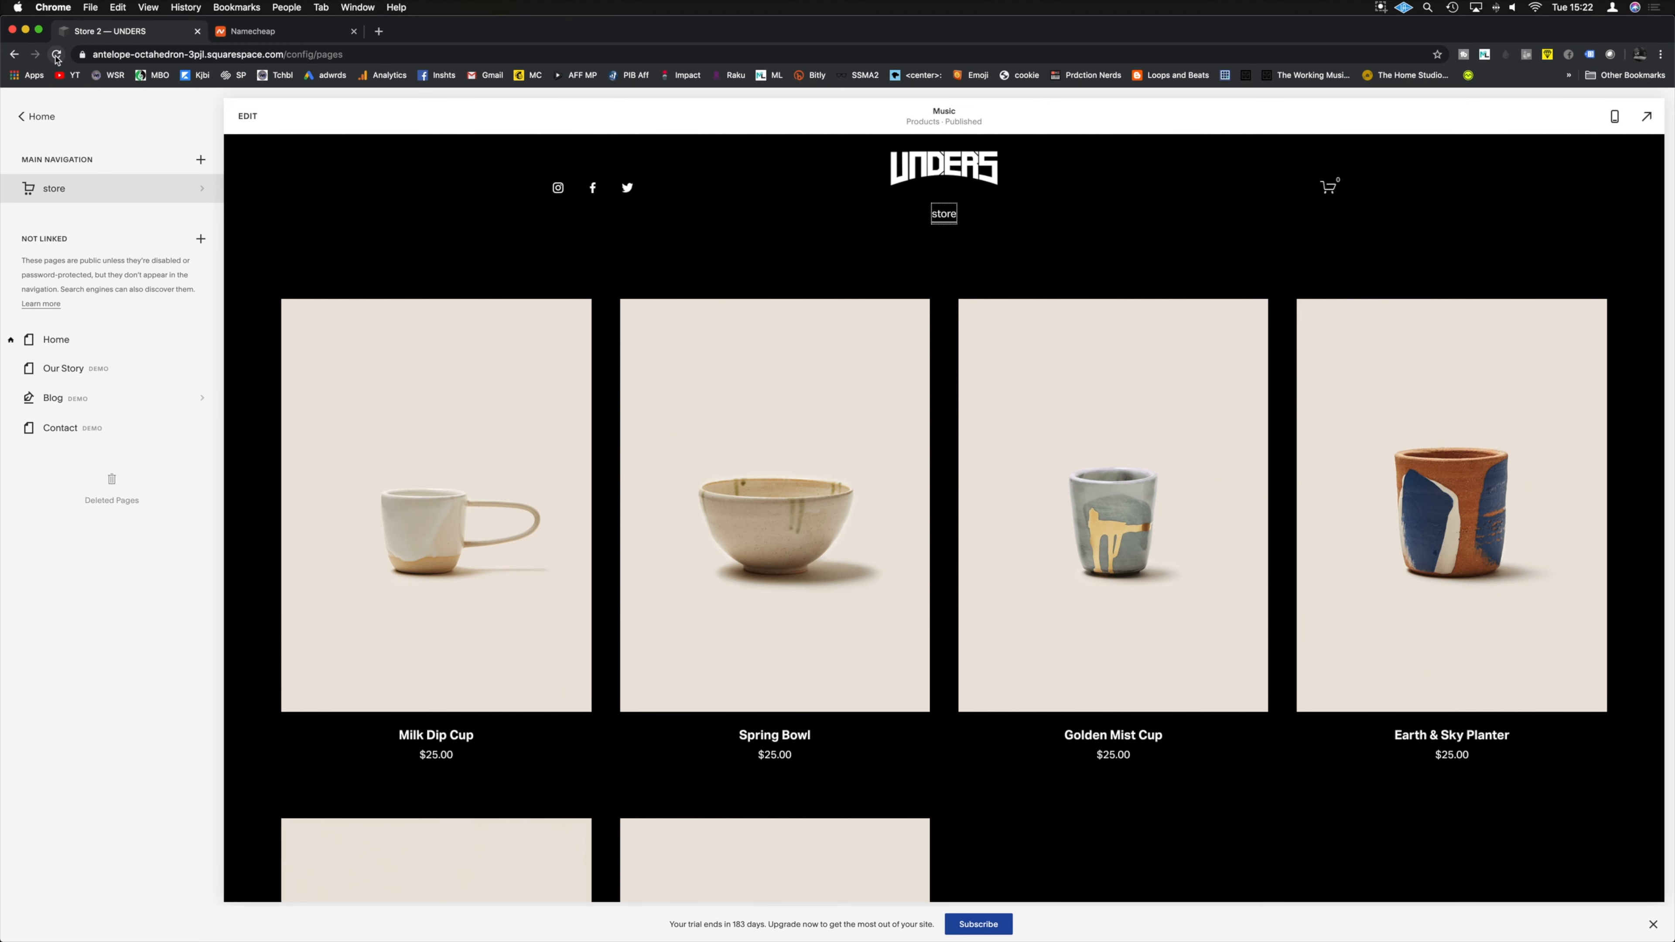
click(56, 56)
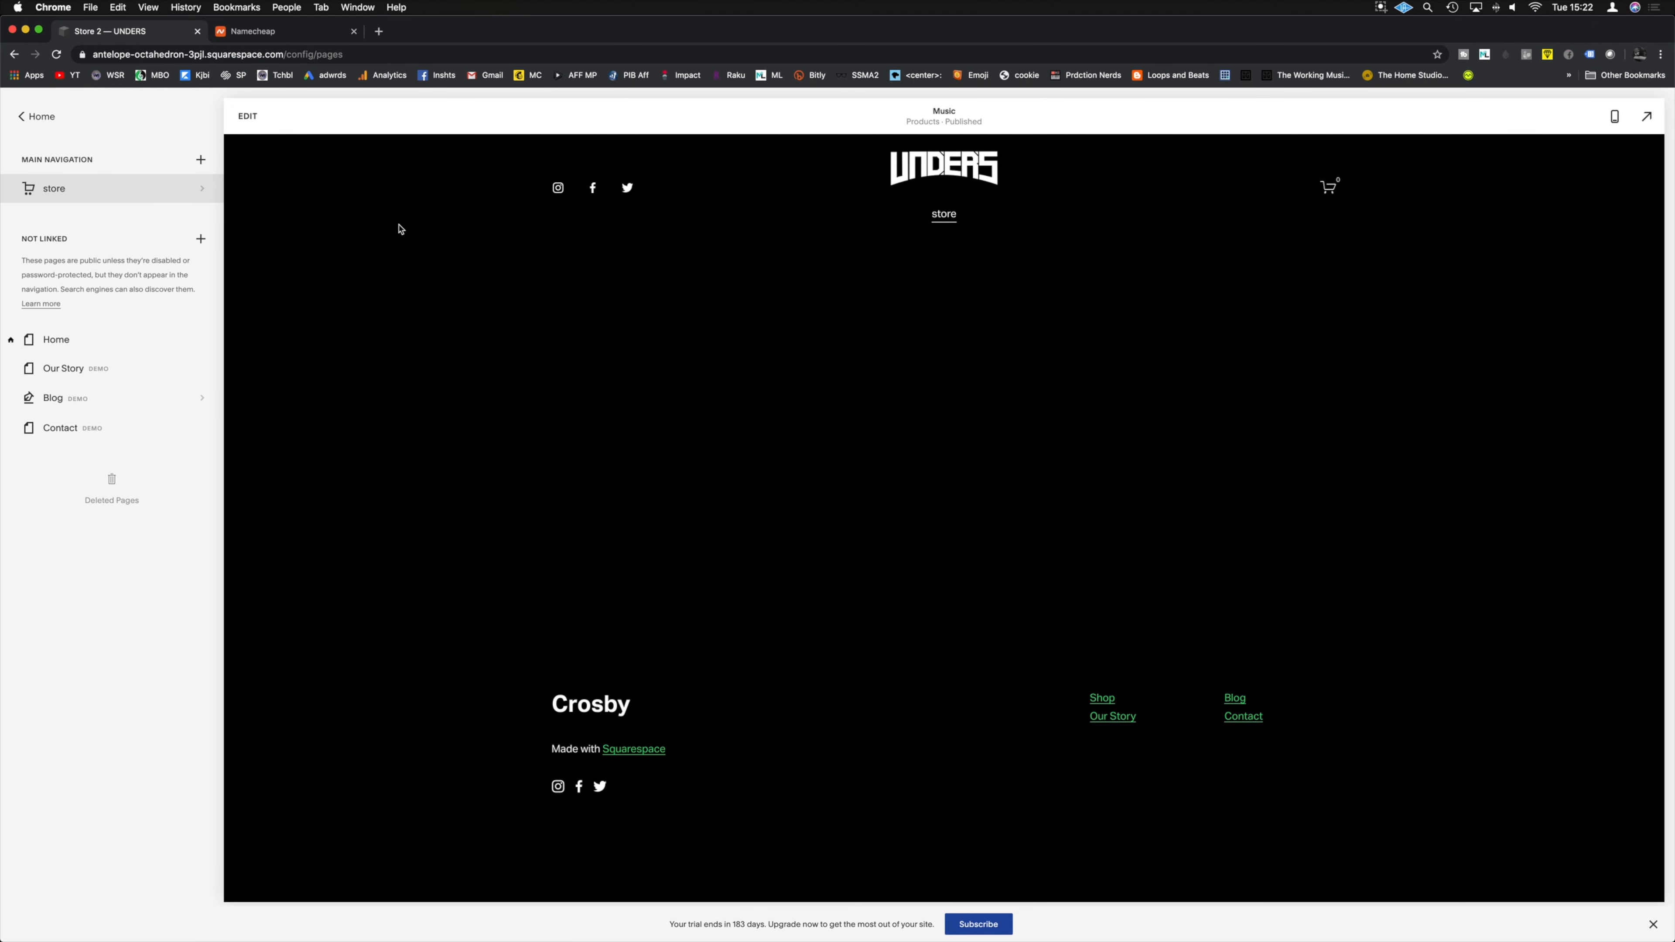
click(82, 188)
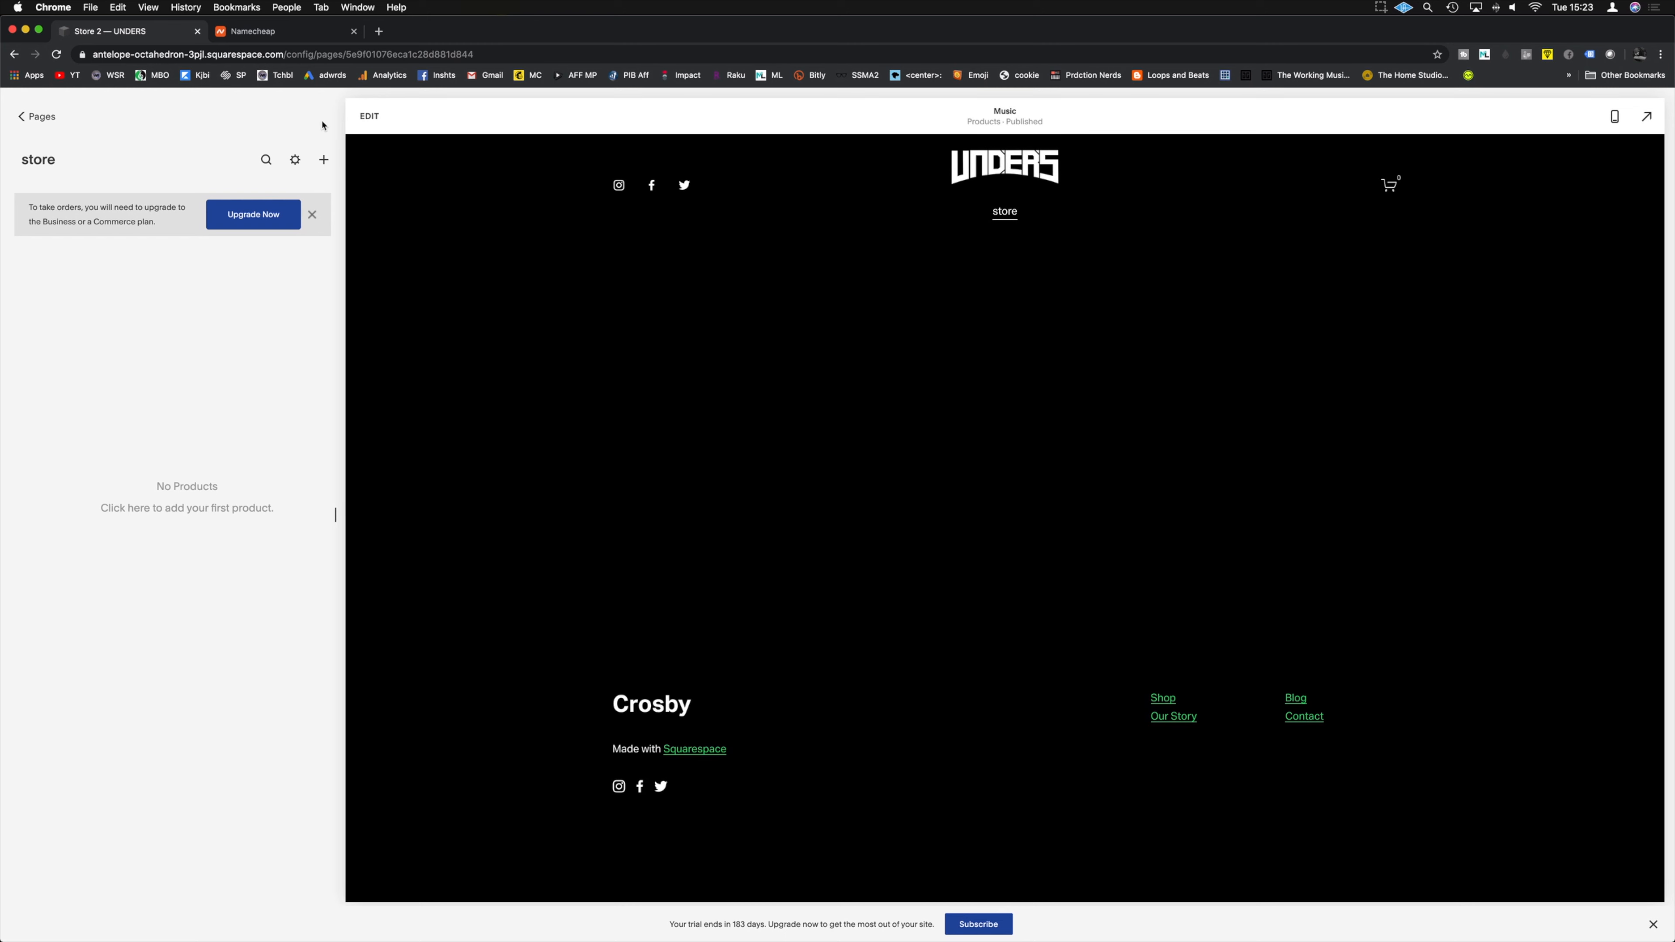
Step: Start a new digital download product and upload the Say my name cover image
click(323, 161)
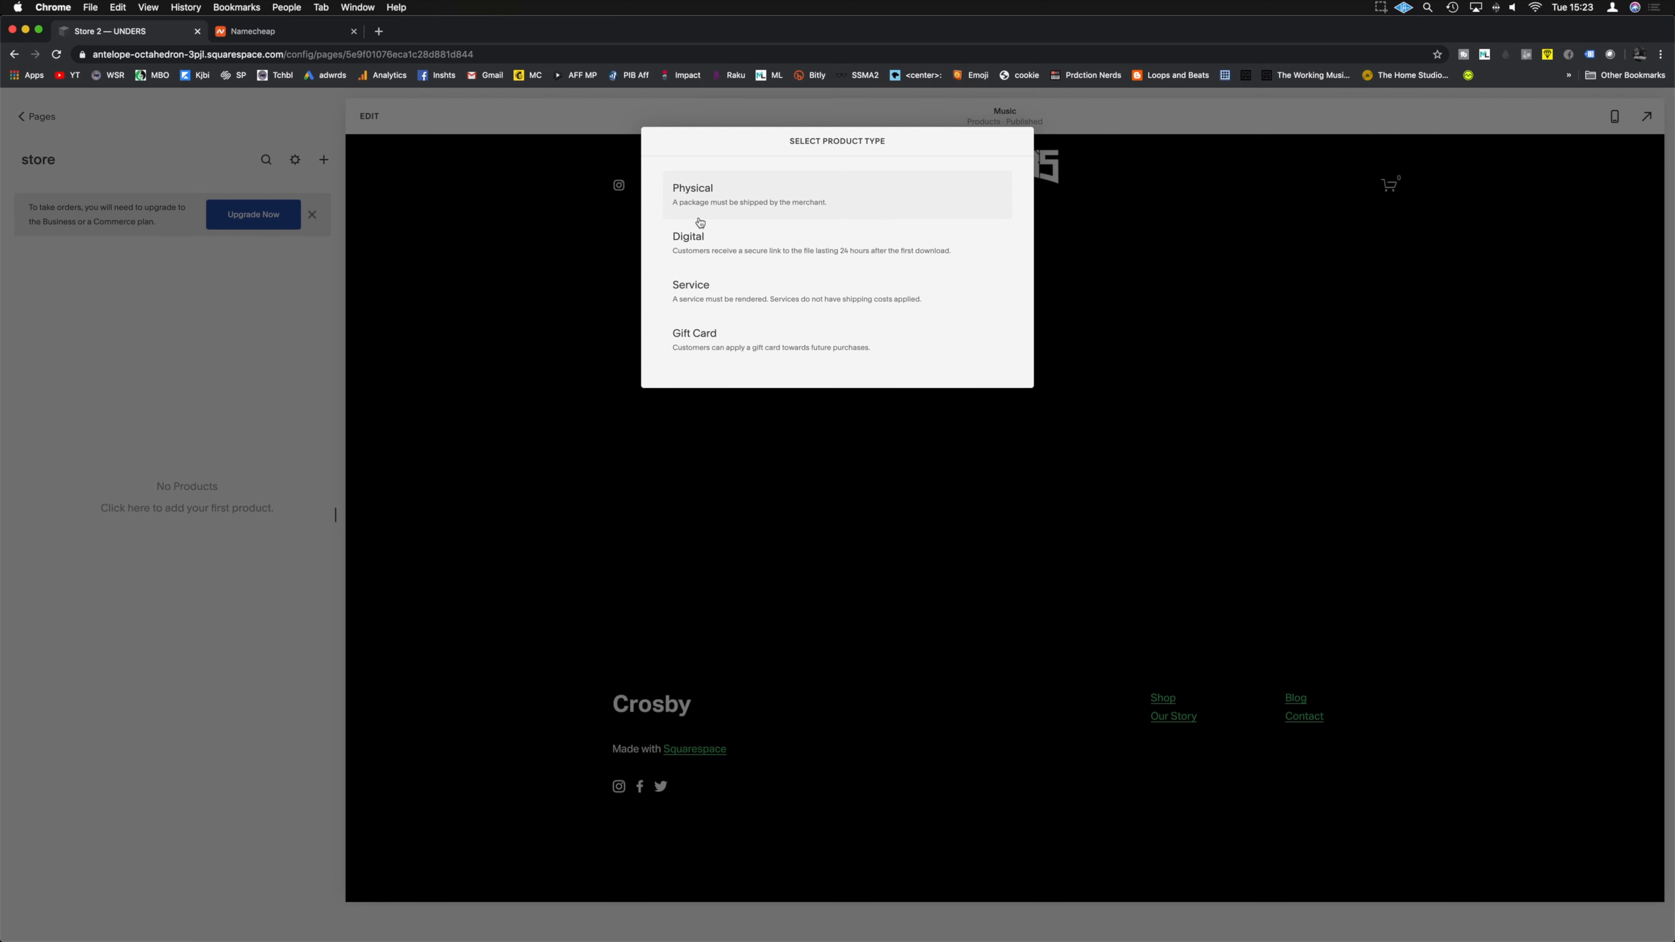
click(726, 251)
click(629, 300)
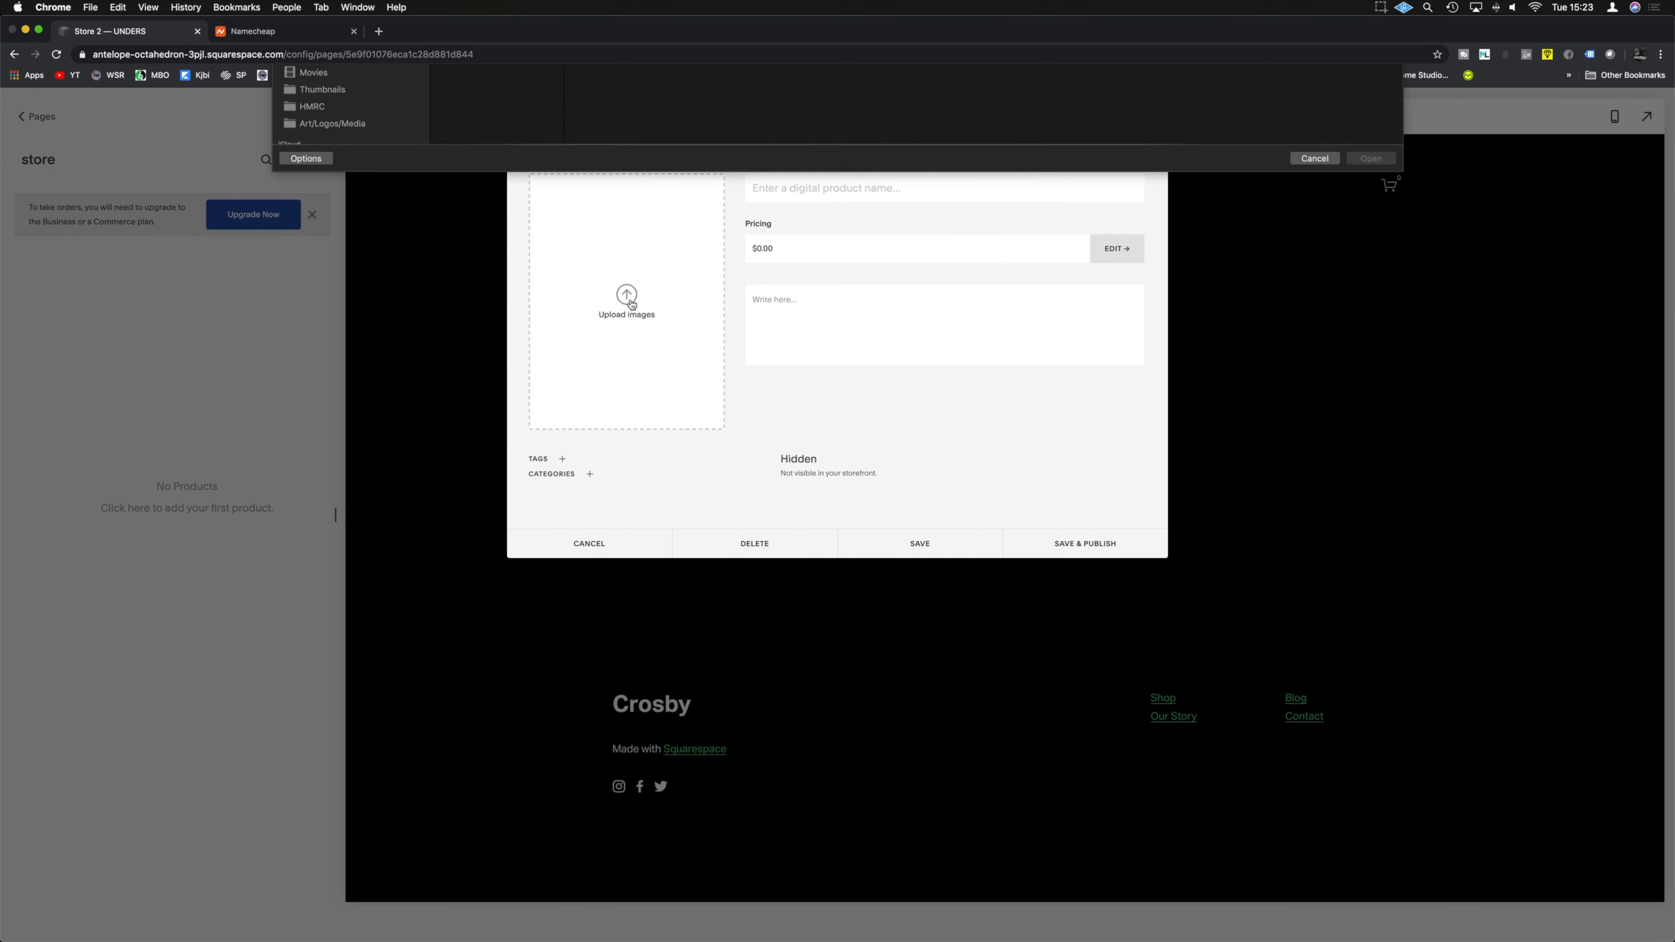
click(495, 126)
click(1371, 355)
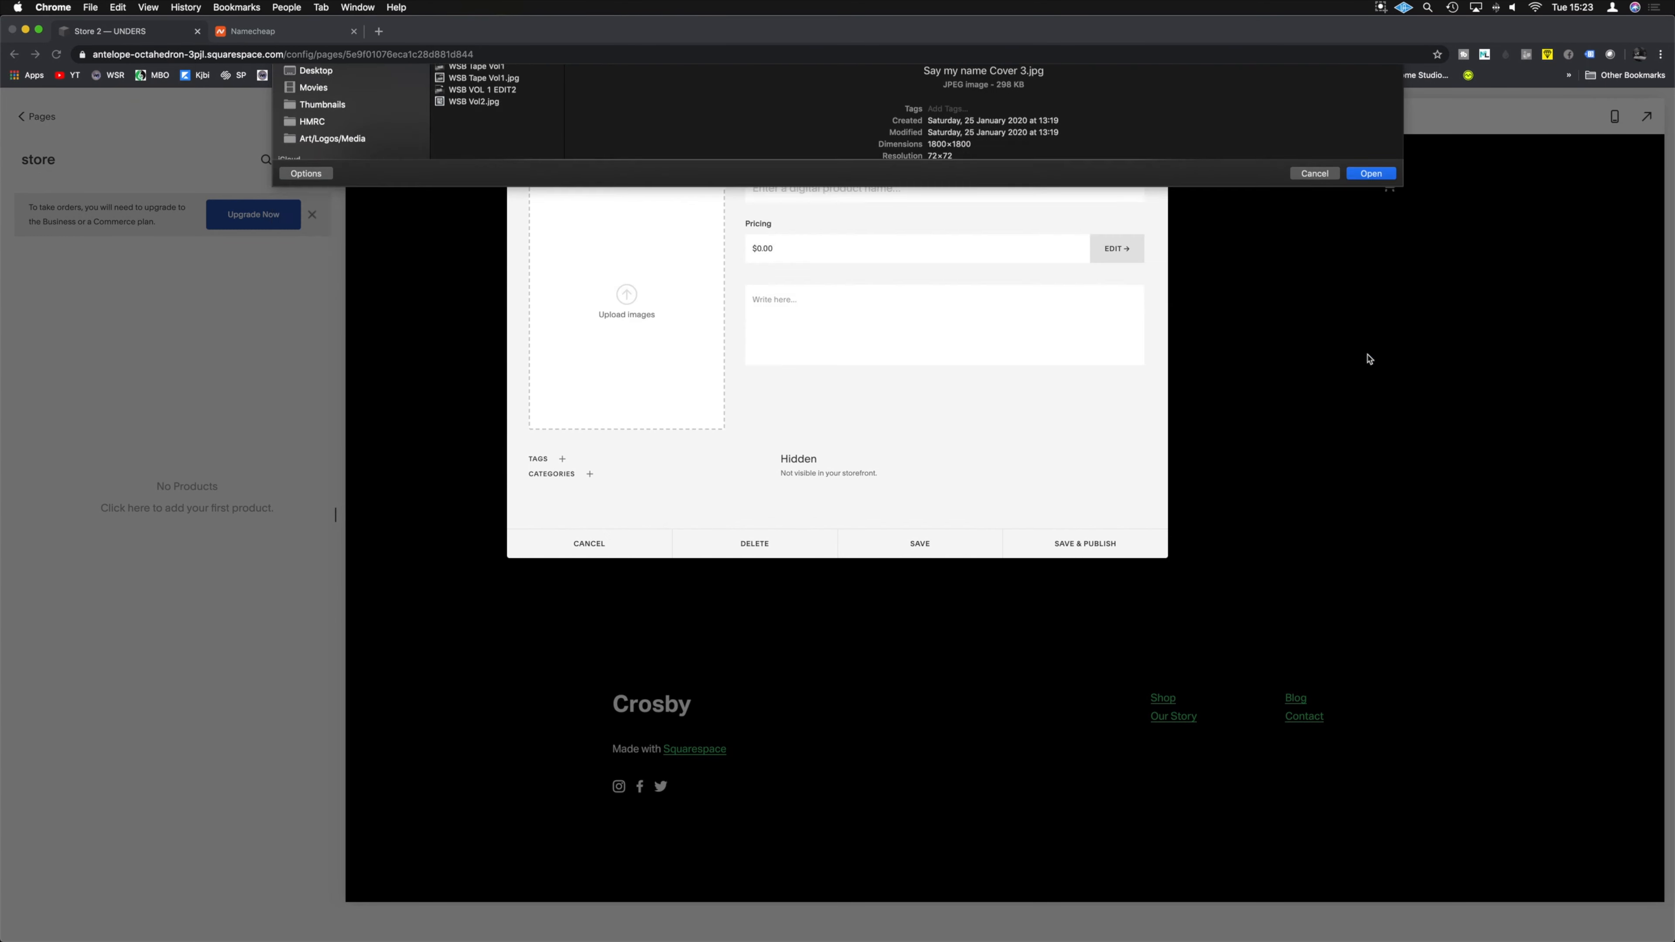
Step: Name it 'Unders - Say my name (Download)' and add a description, correcting the 'Digitial' typo
click(763, 189)
text(Un)
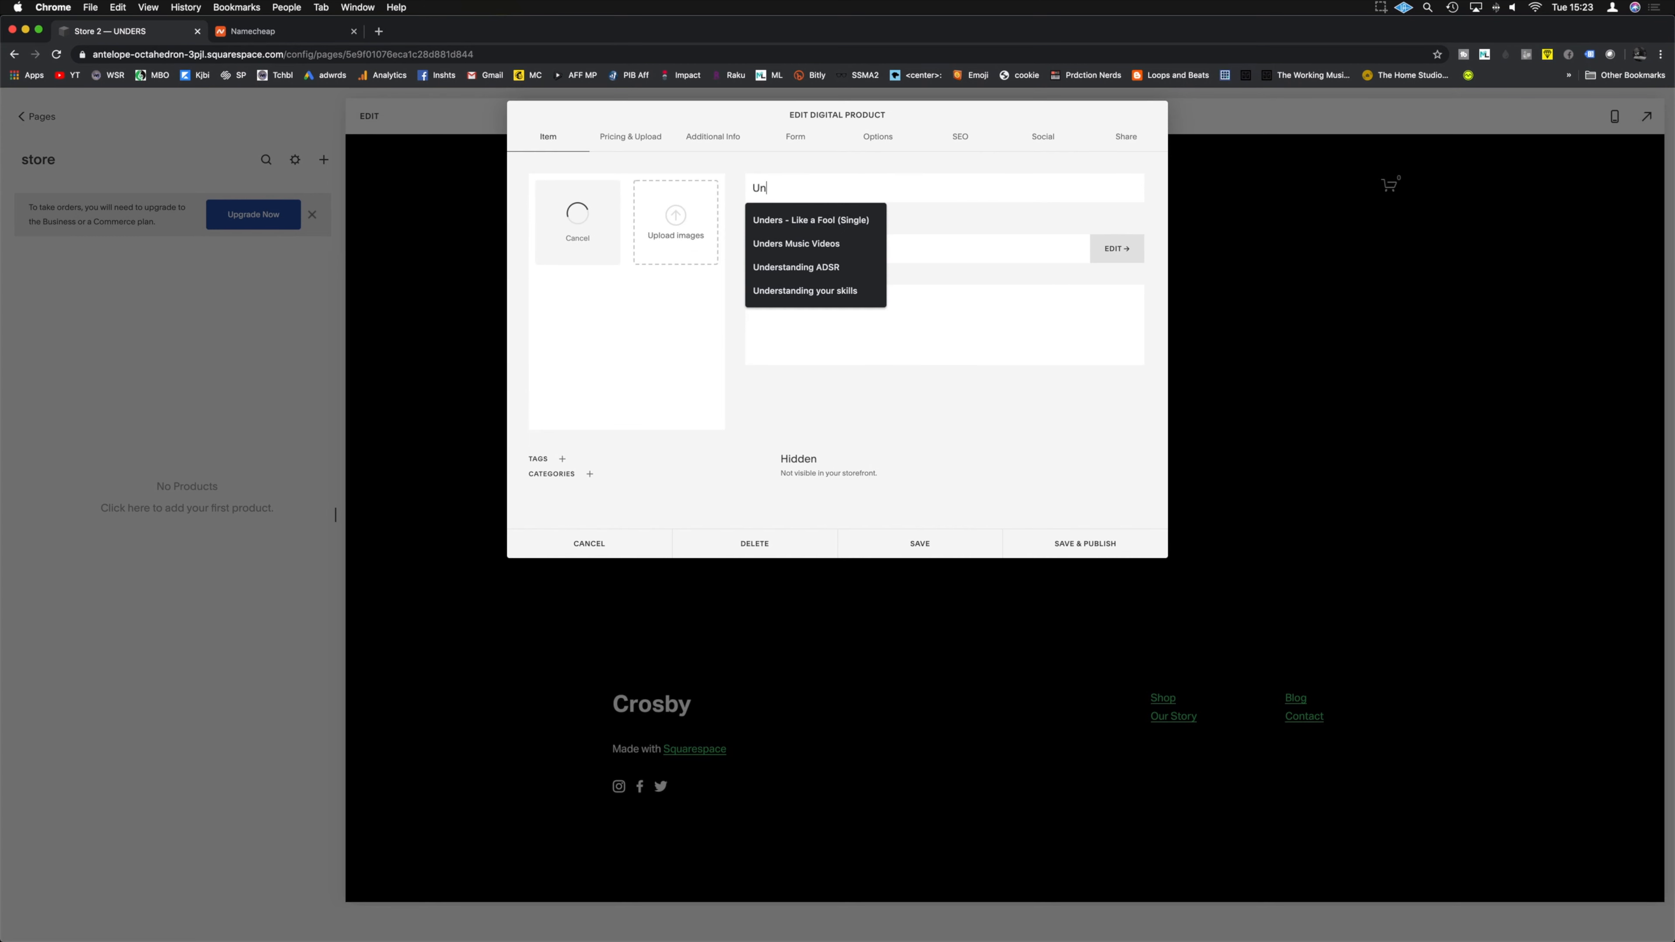
text(ders - Say my name)
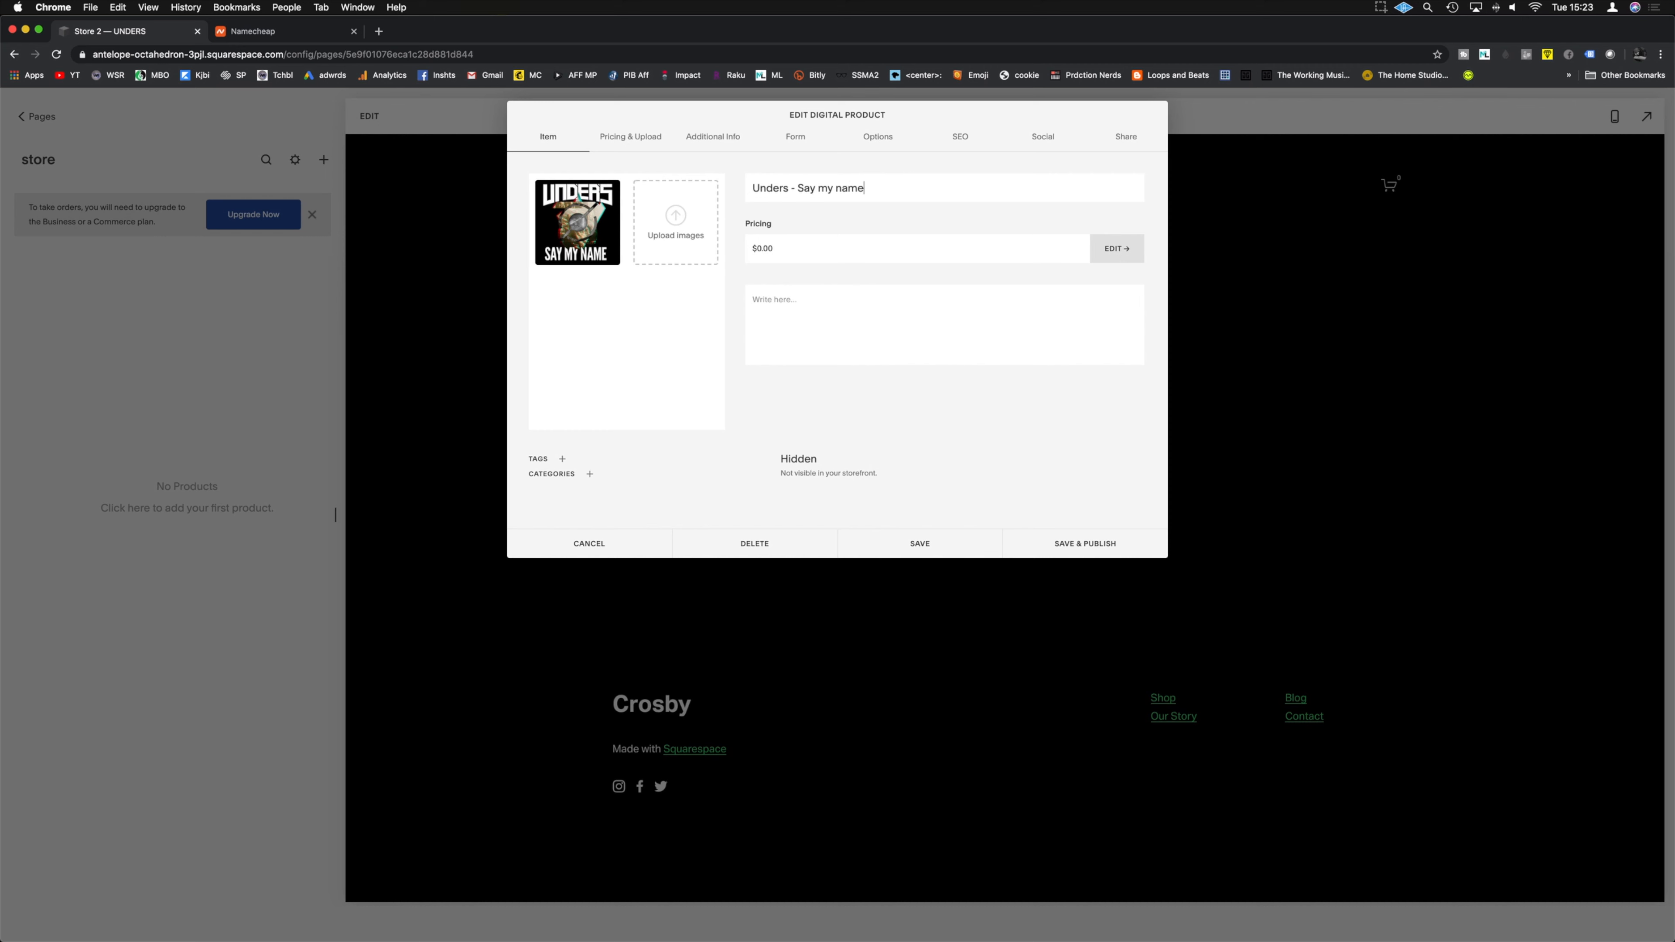
text( (Download))
click(802, 312)
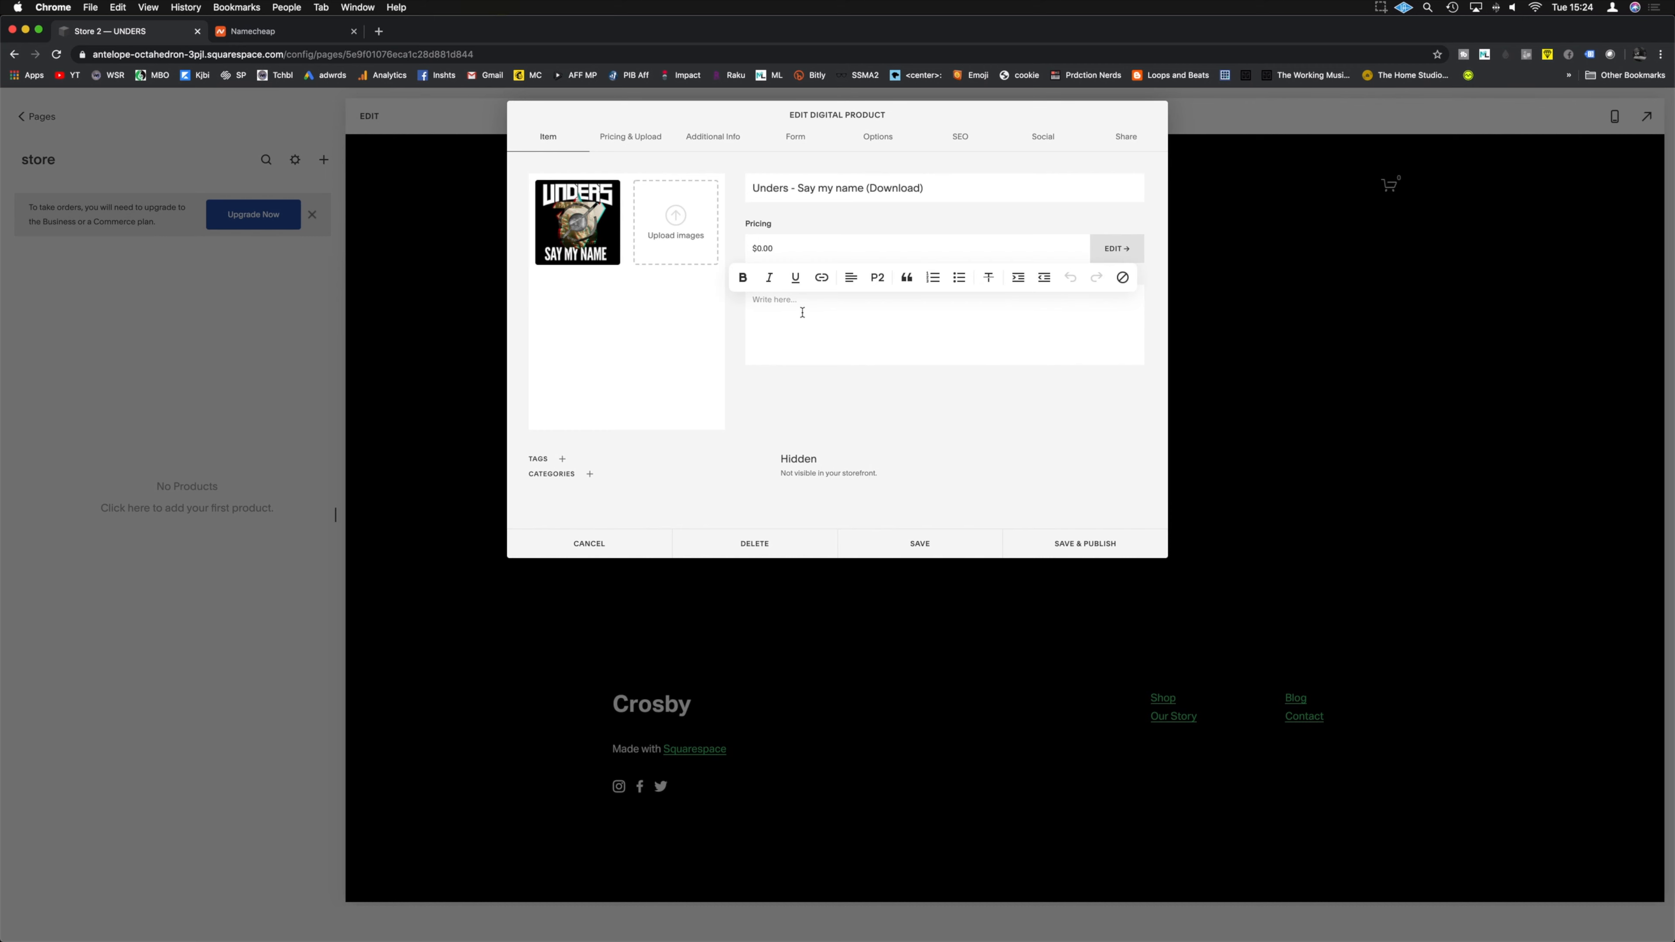
text(Digitial download of the say my name single by Unders)
right_click(752, 294)
click(781, 310)
Step: Tag the product 'unders' and create and assign the 'music' category
click(590, 474)
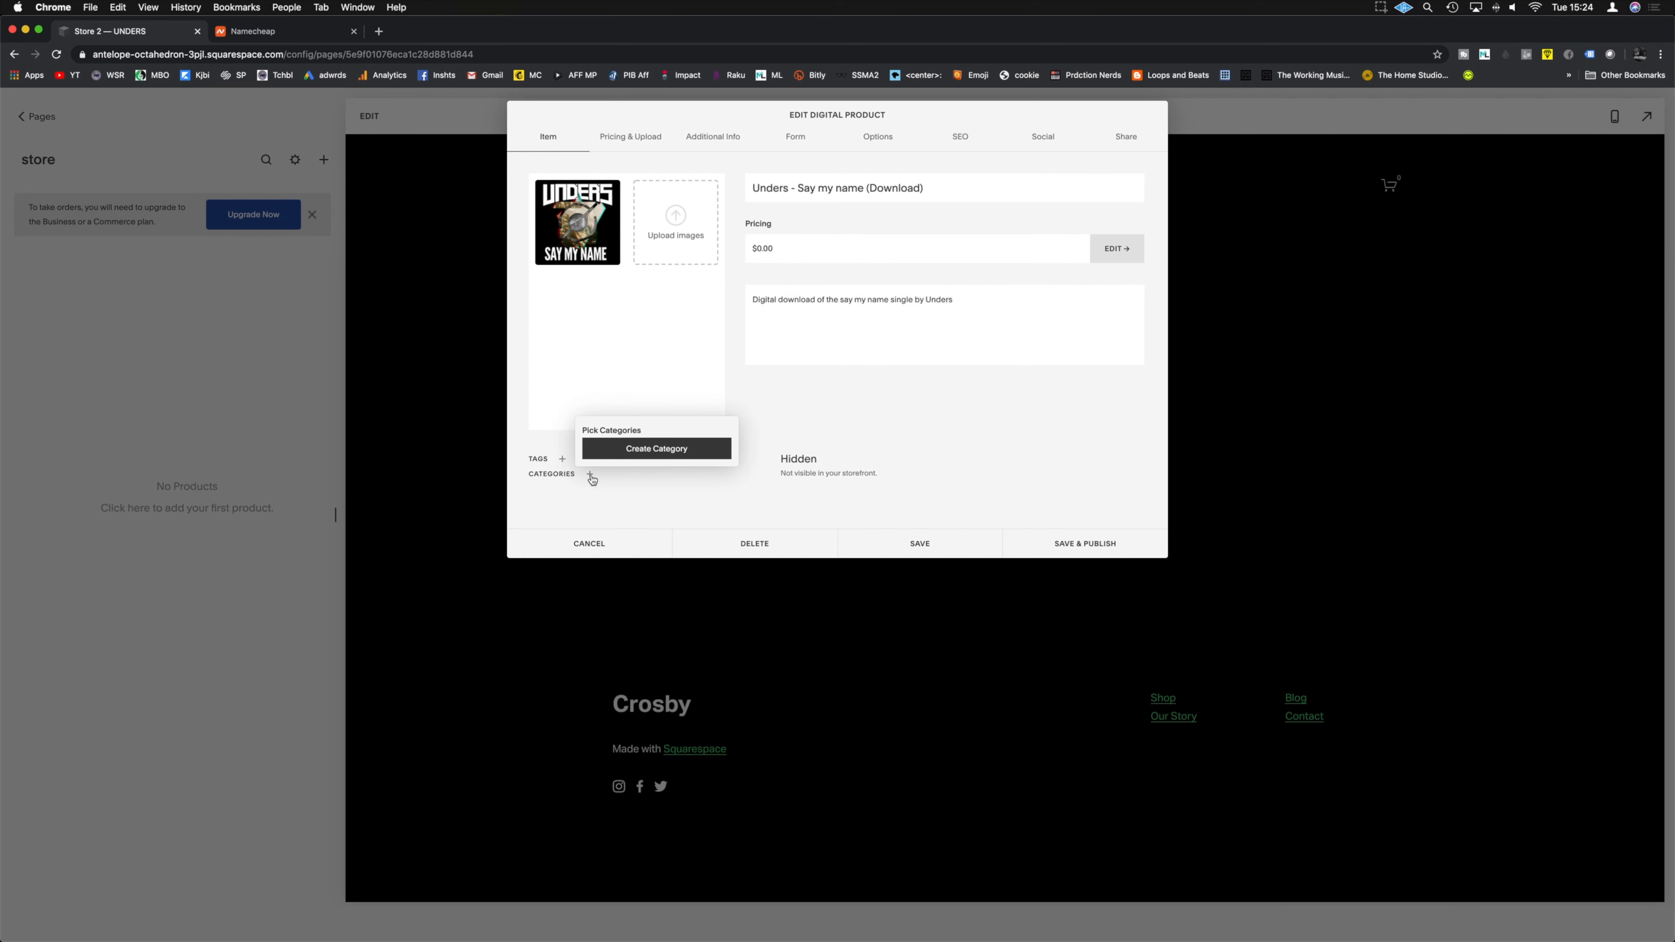
click(563, 460)
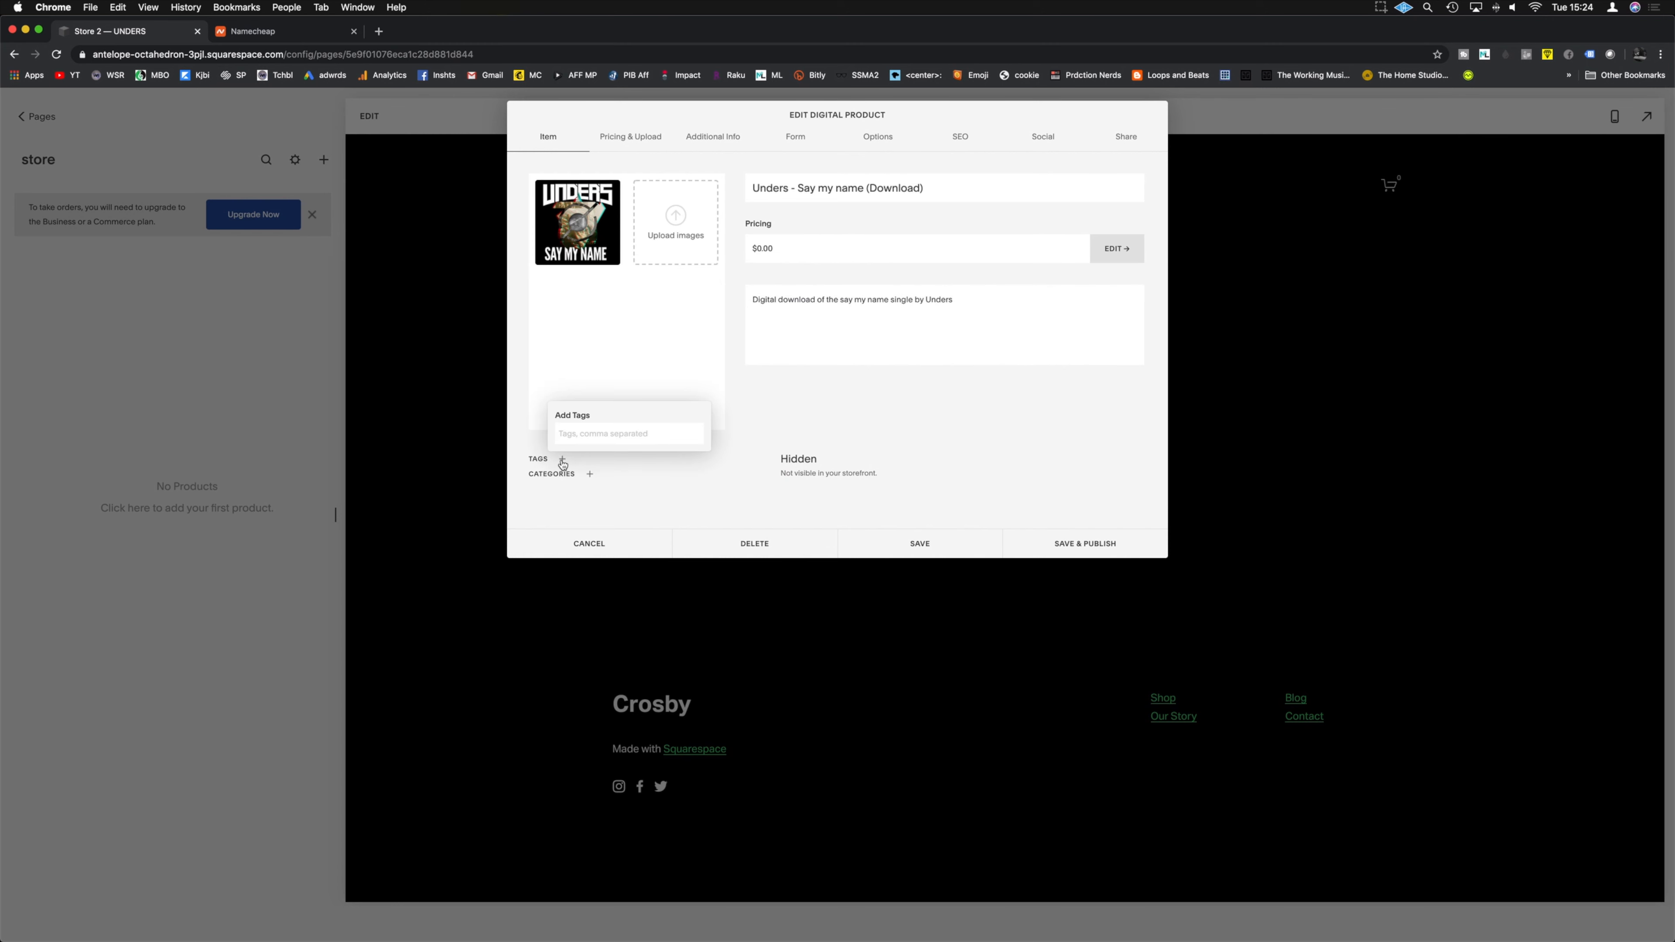
click(584, 436)
text(unders)
key(Return)
click(590, 474)
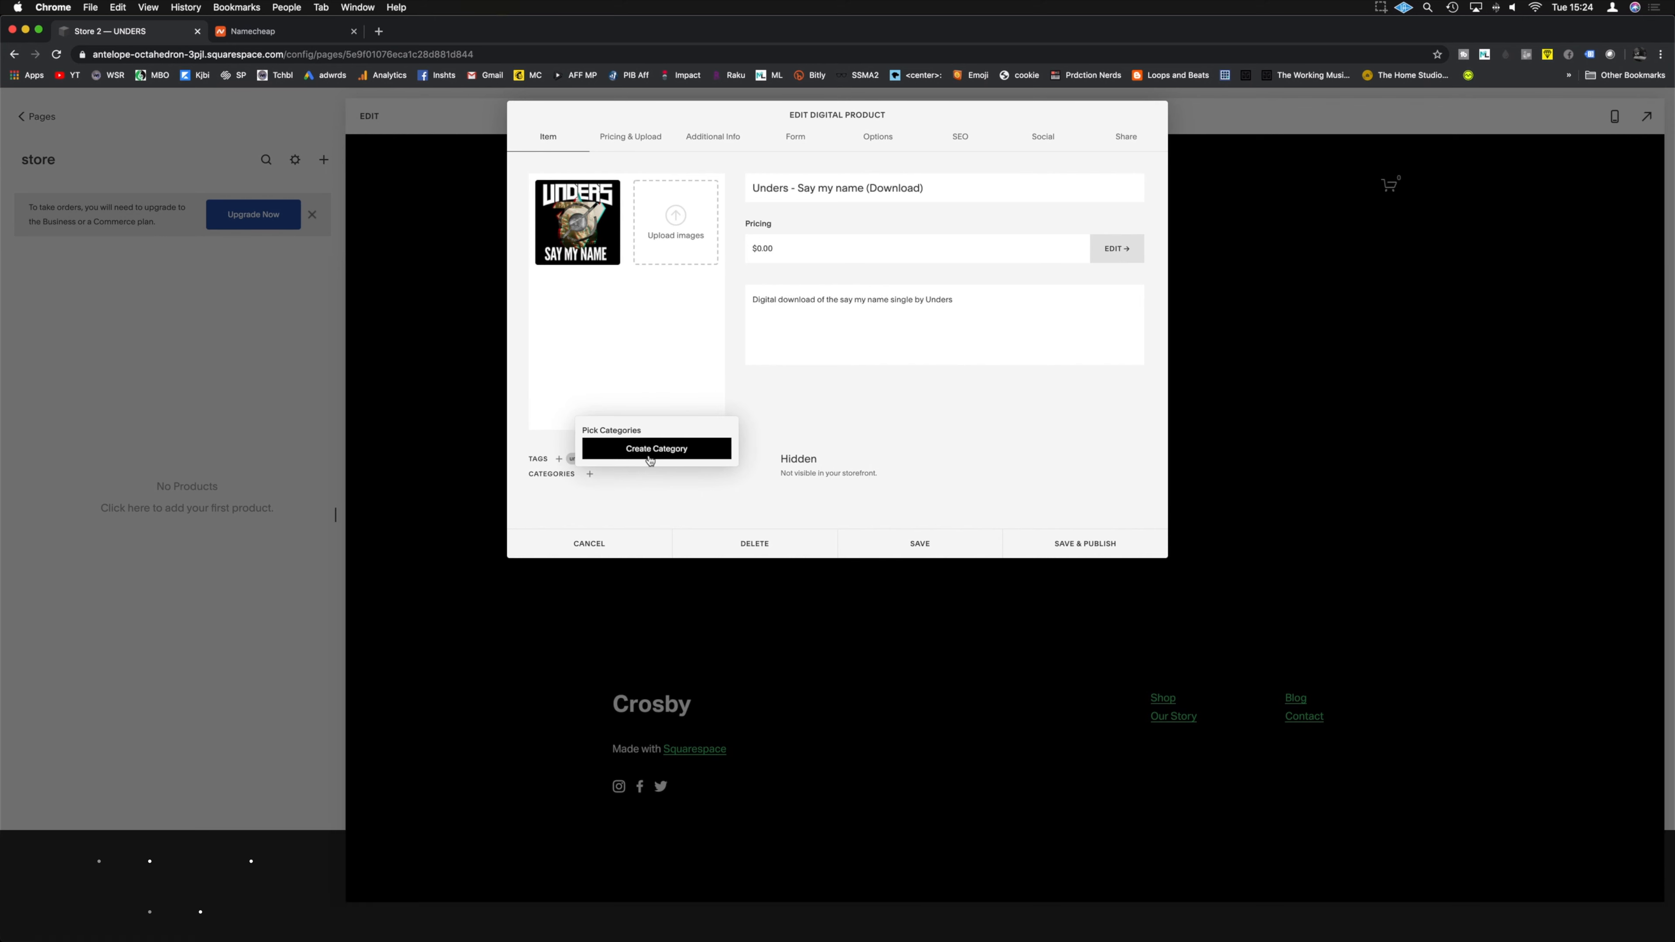
text(music)
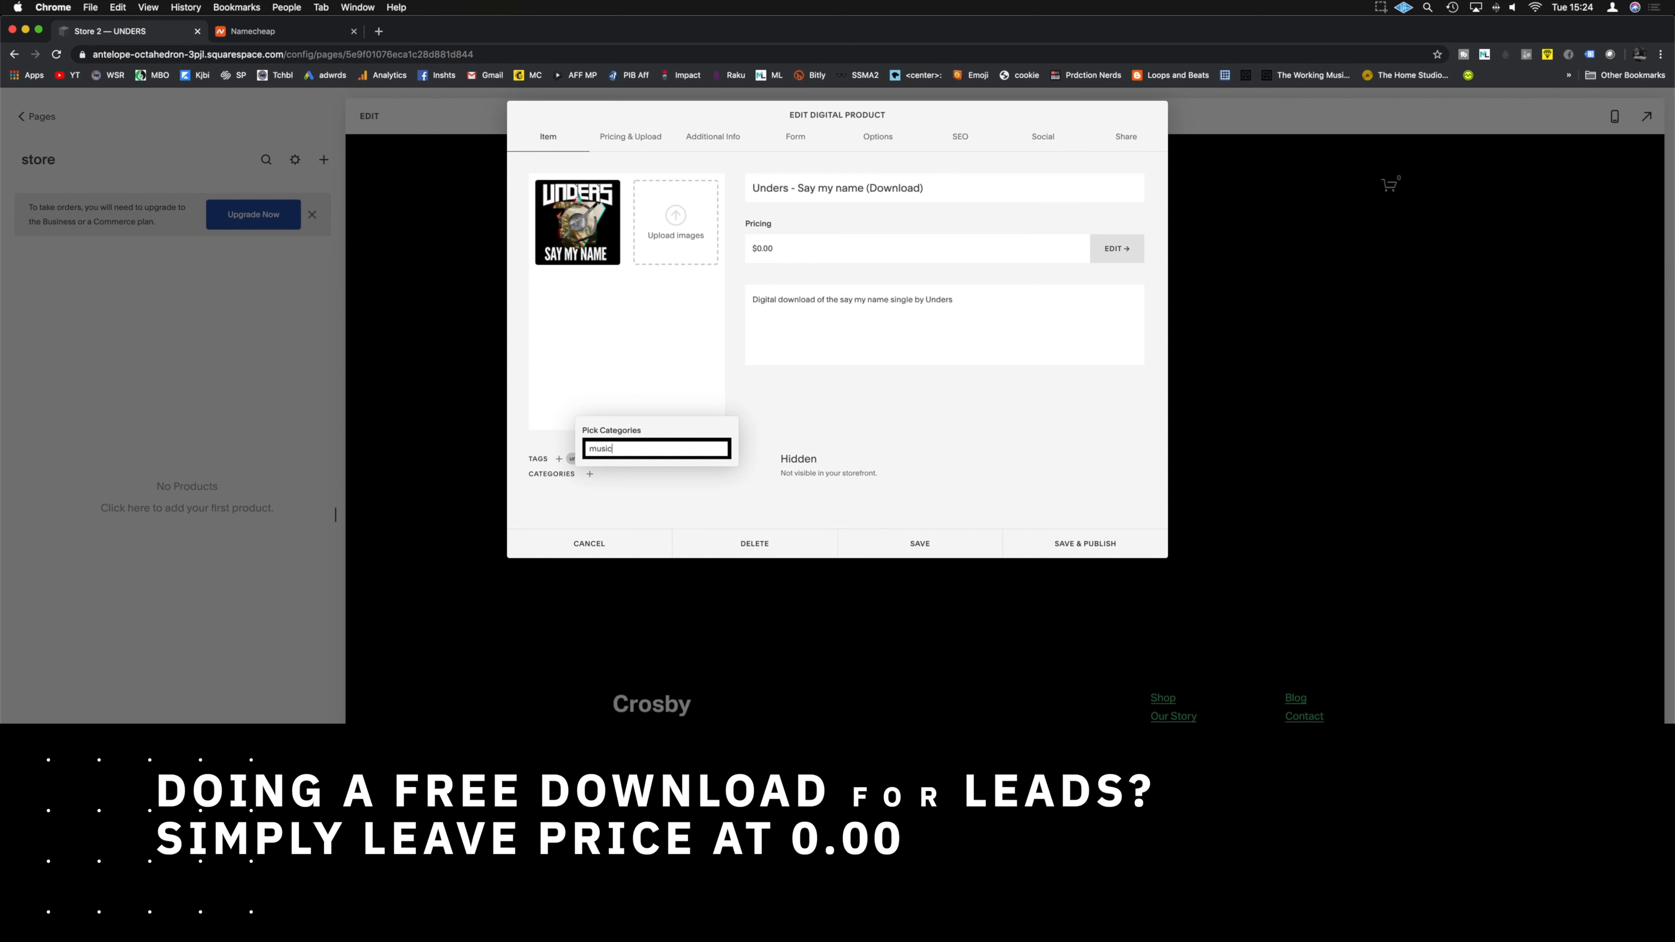
key(Return)
click(791, 415)
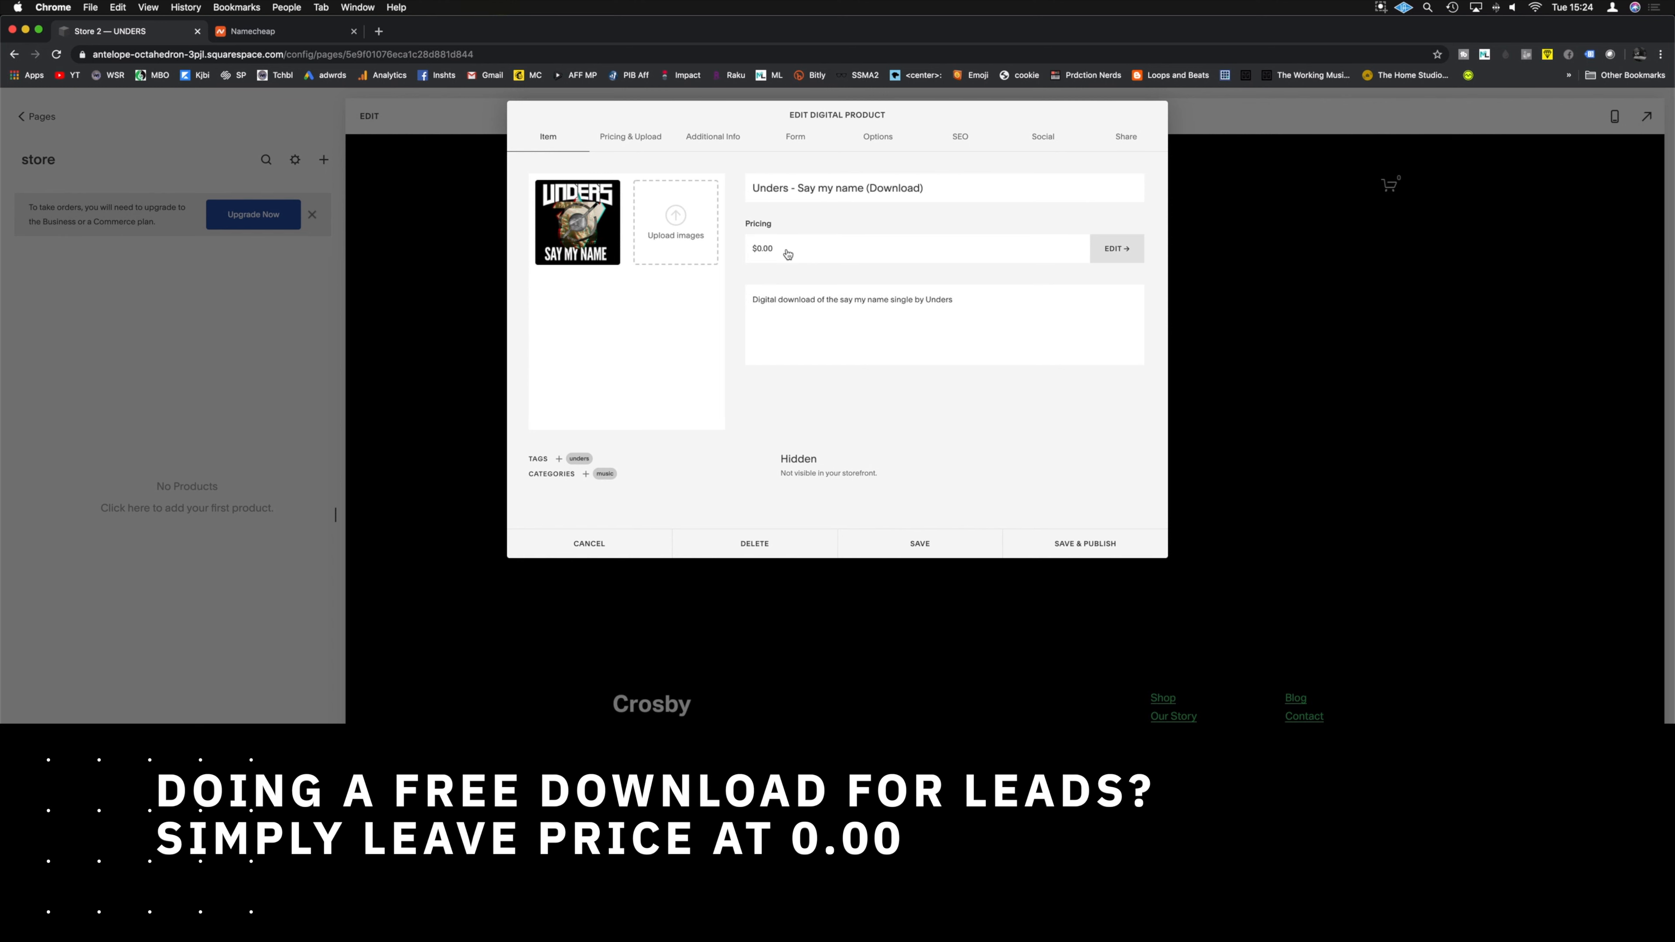
Step: Set the price to $0.99 and sale price to $0.50, leaving On Sale unchecked
click(765, 250)
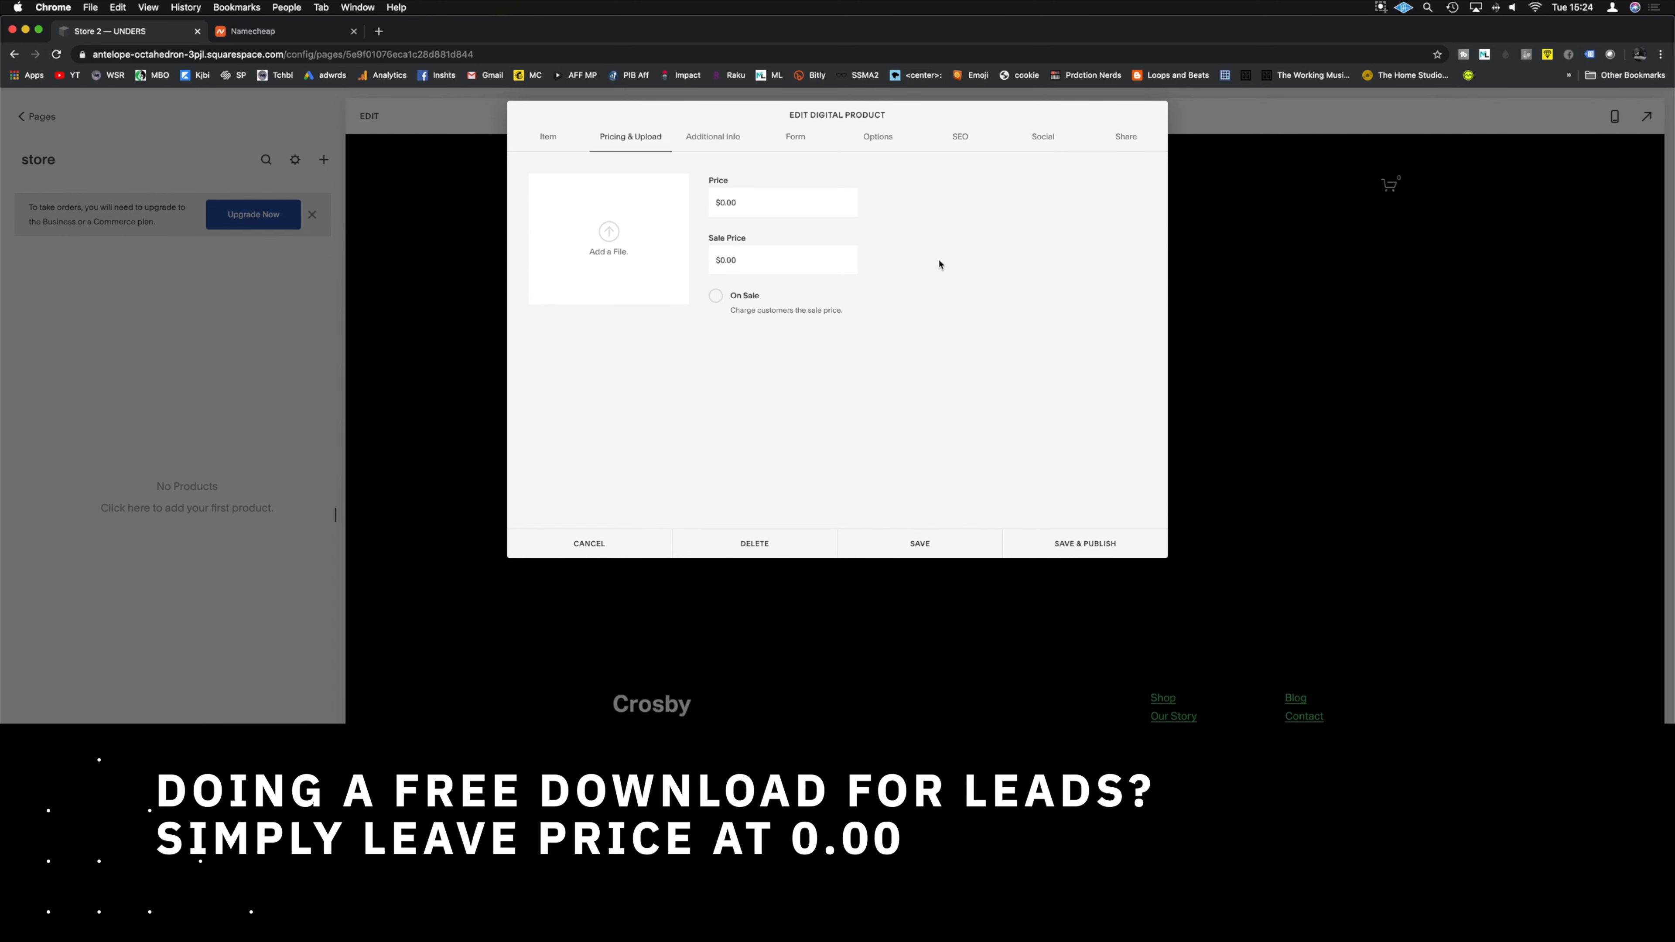
click(758, 202)
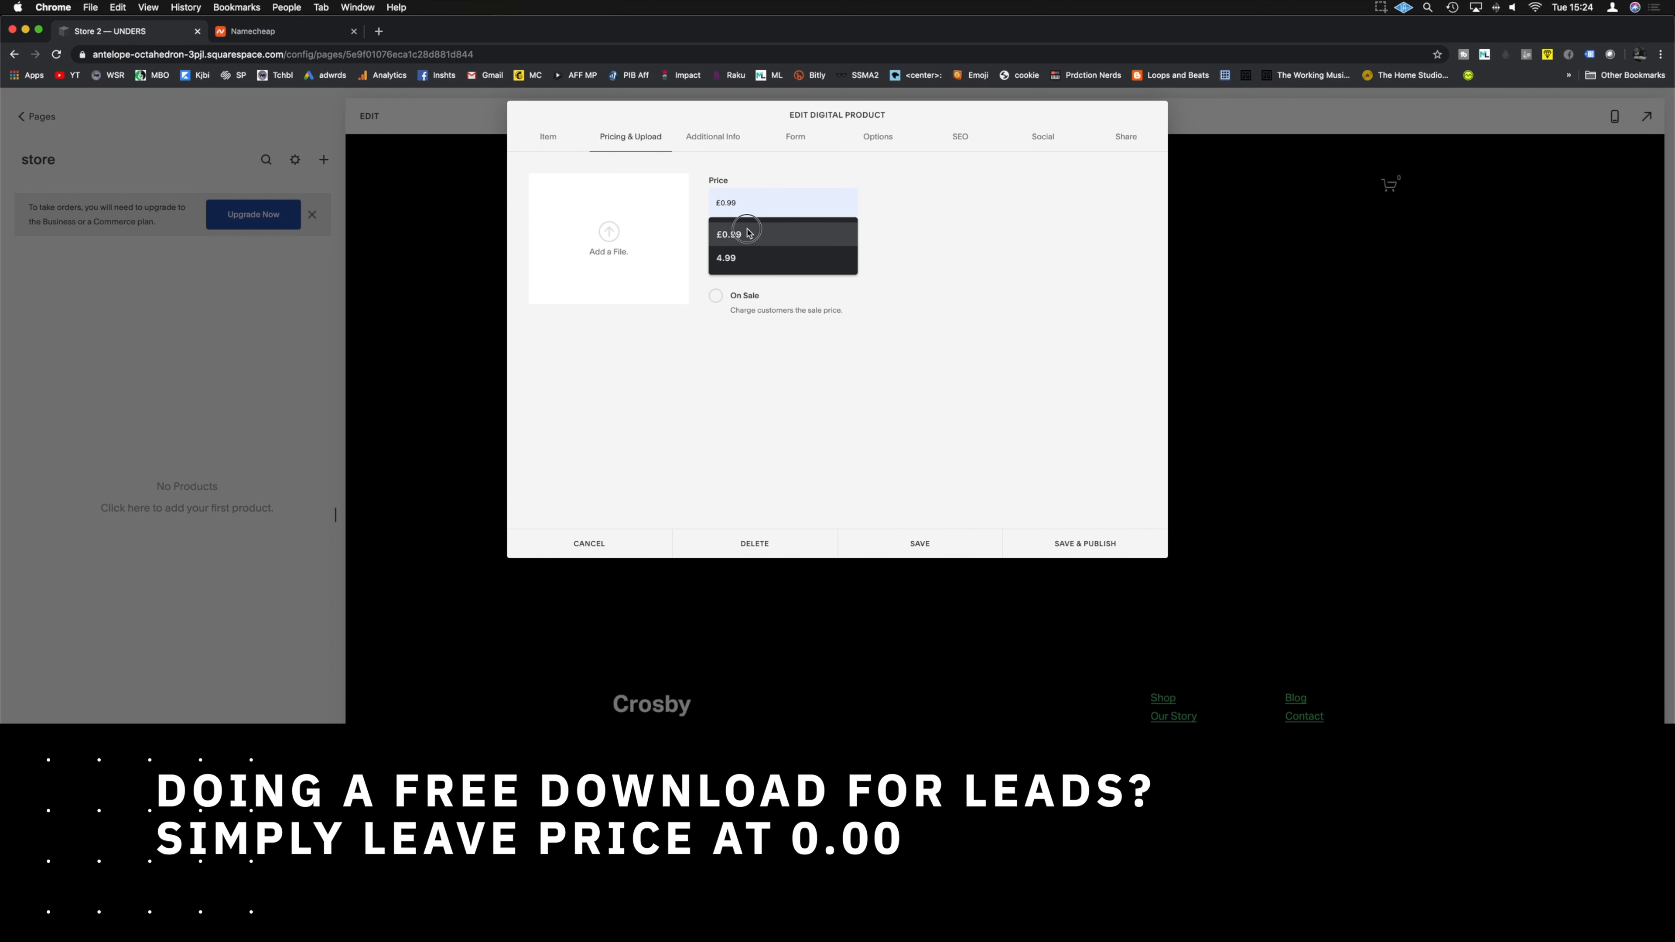
click(765, 230)
click(766, 259)
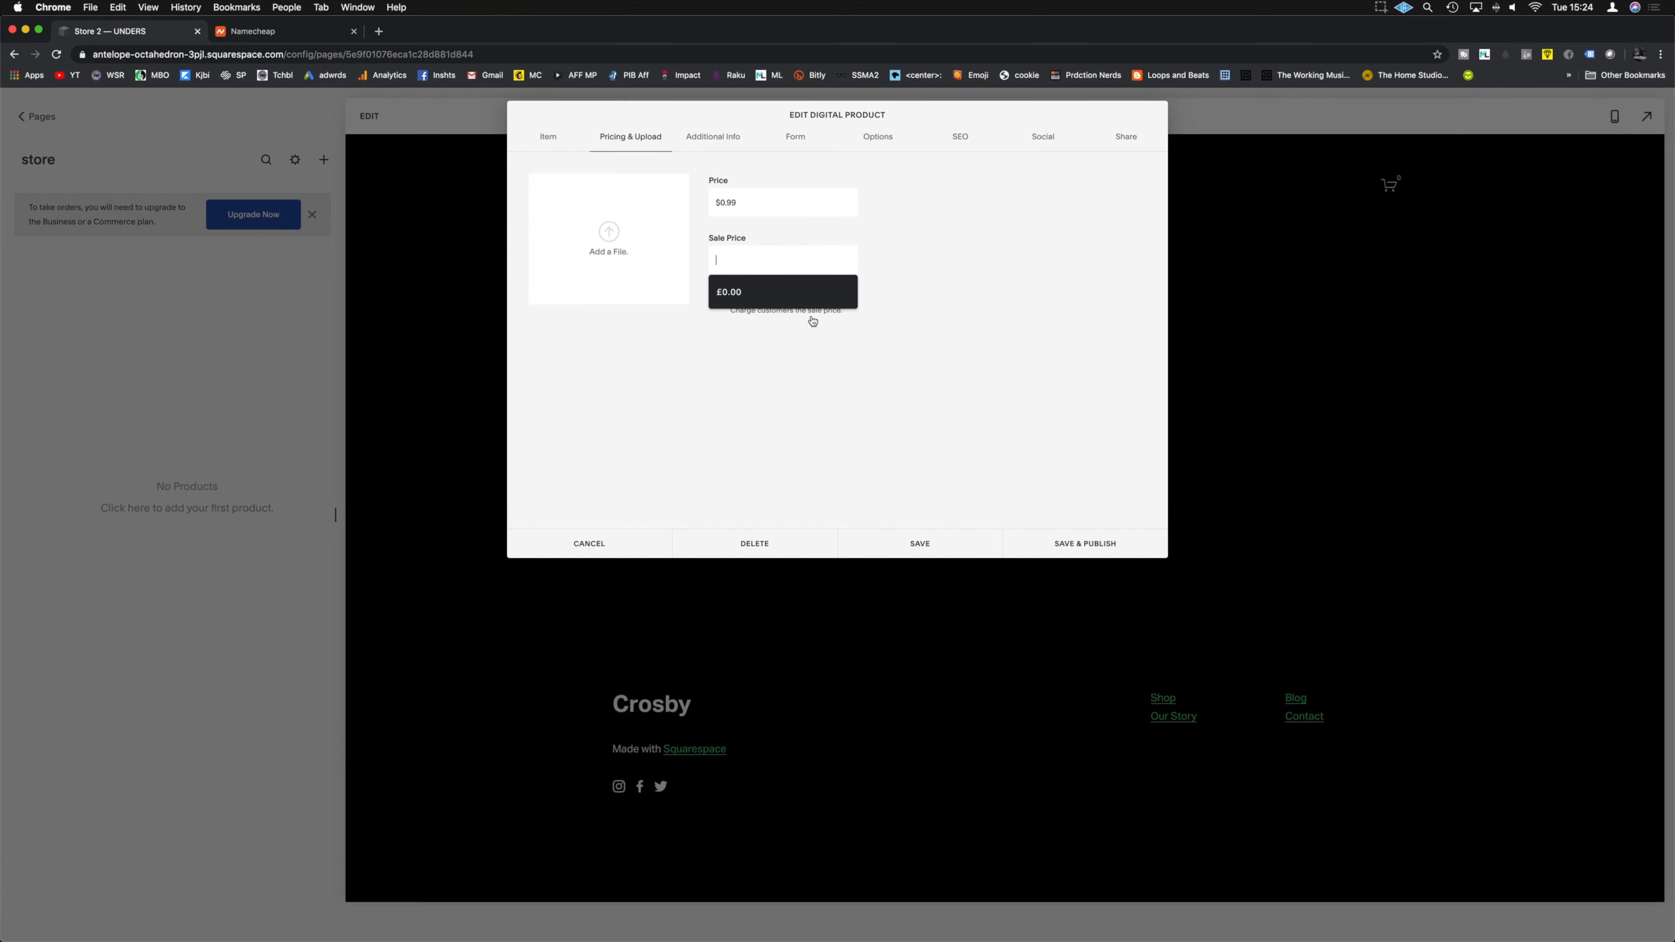
click(770, 292)
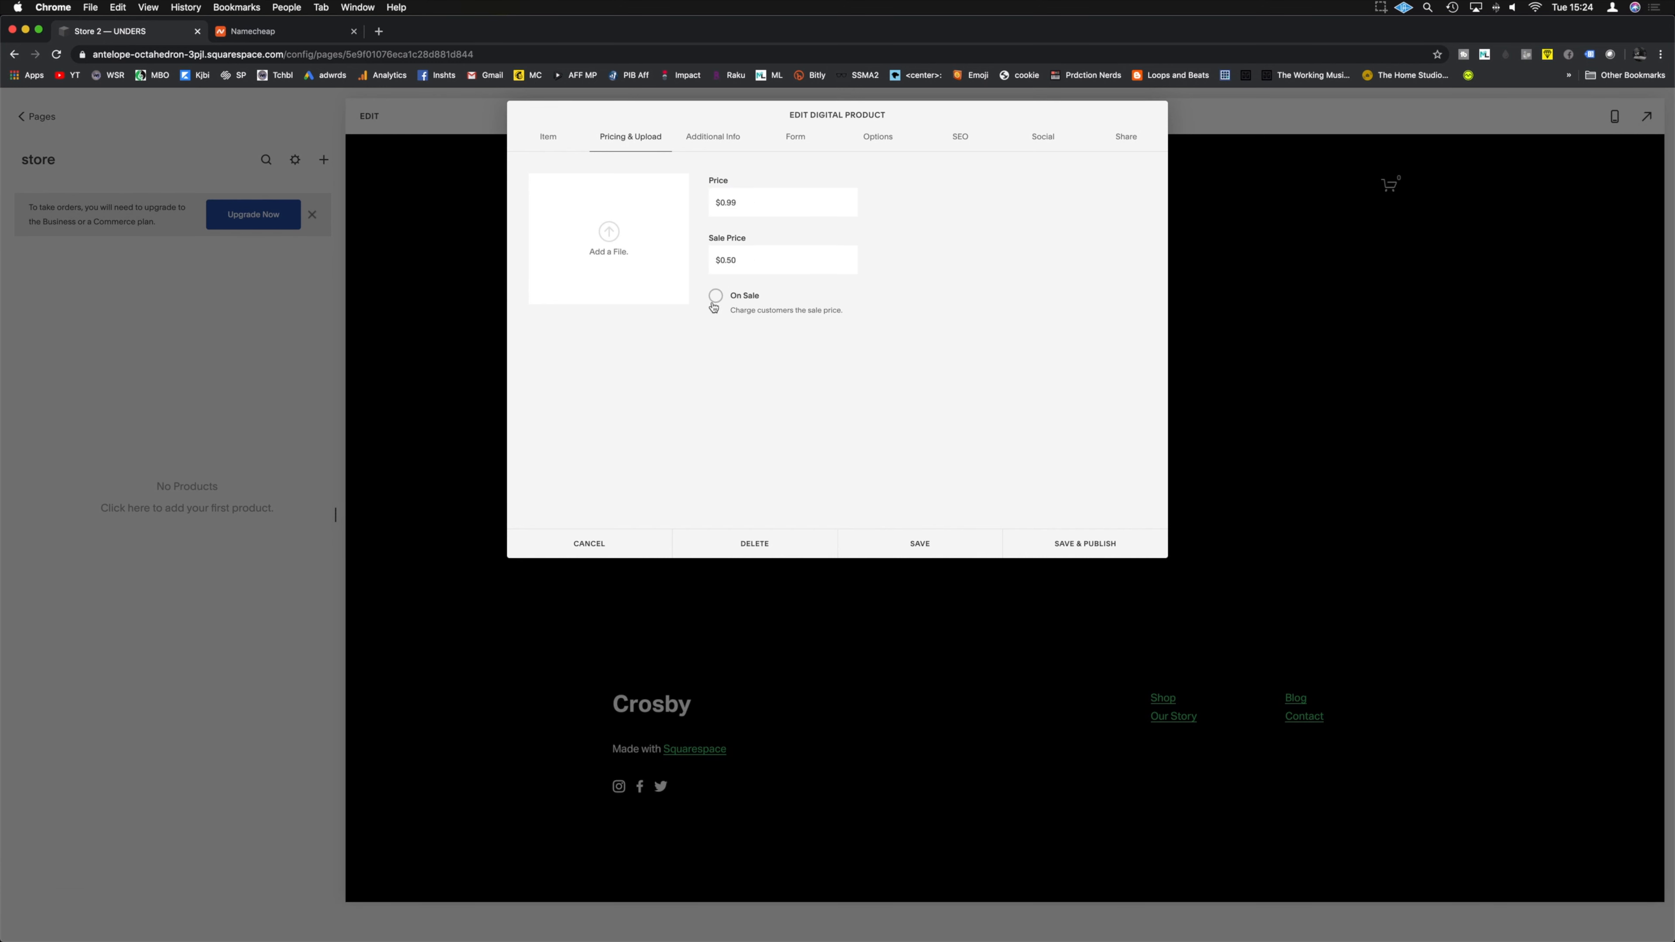
click(713, 303)
click(714, 300)
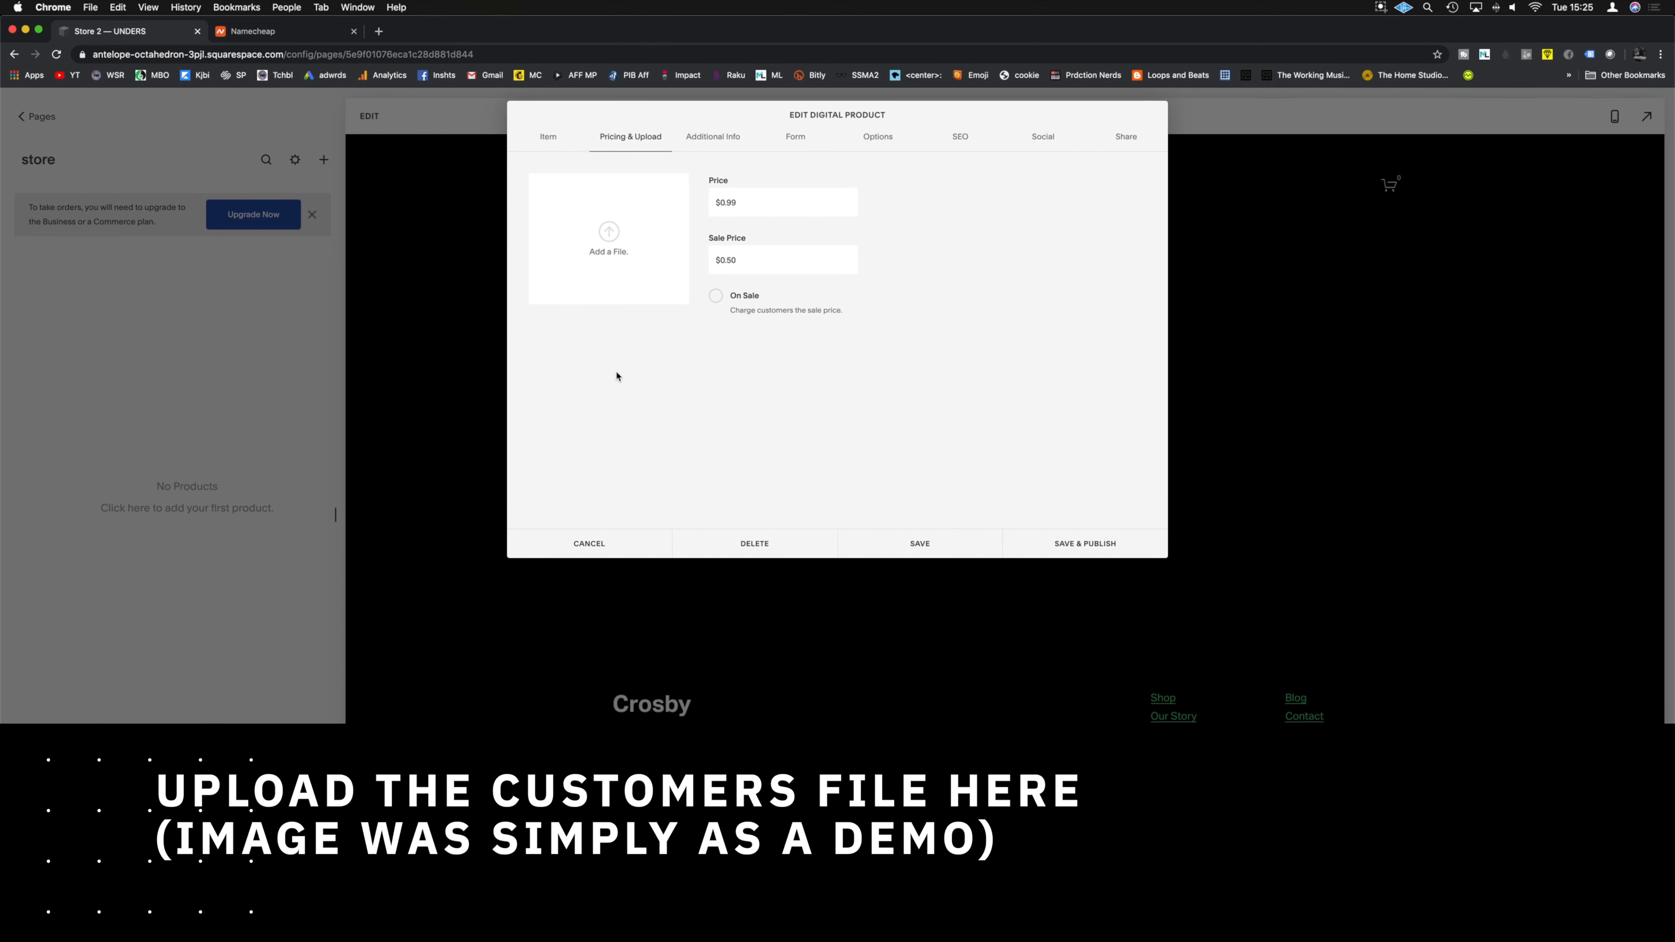
Step: Attach Say my name Cover 3.jpg as the product's downloadable file
click(609, 244)
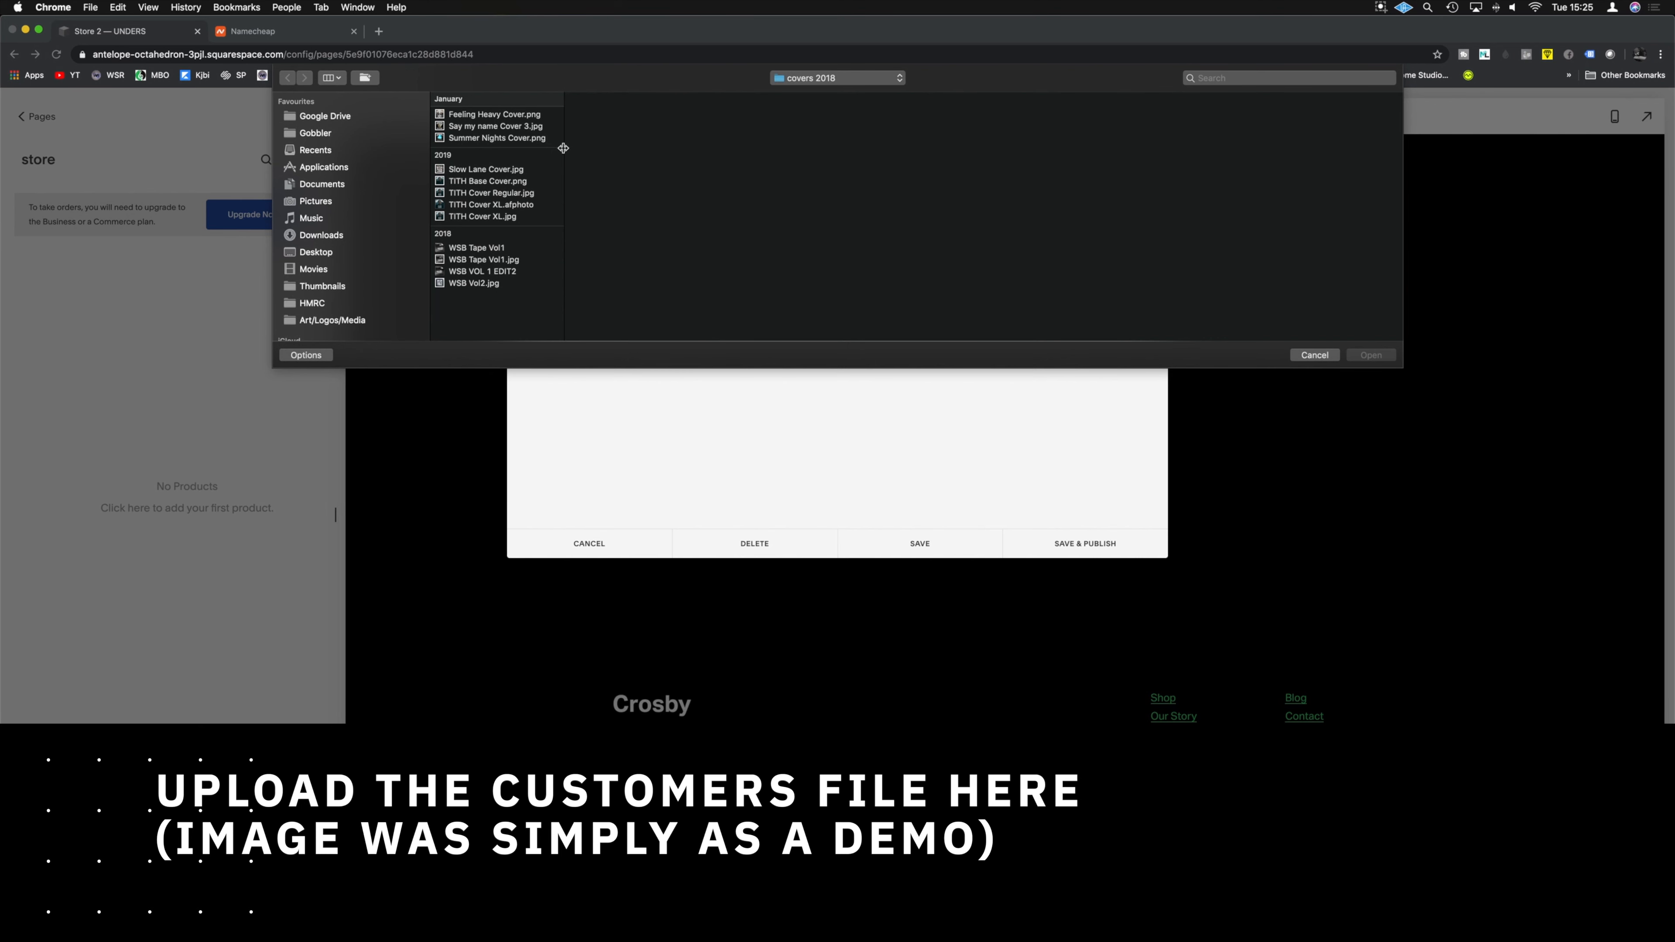
click(478, 127)
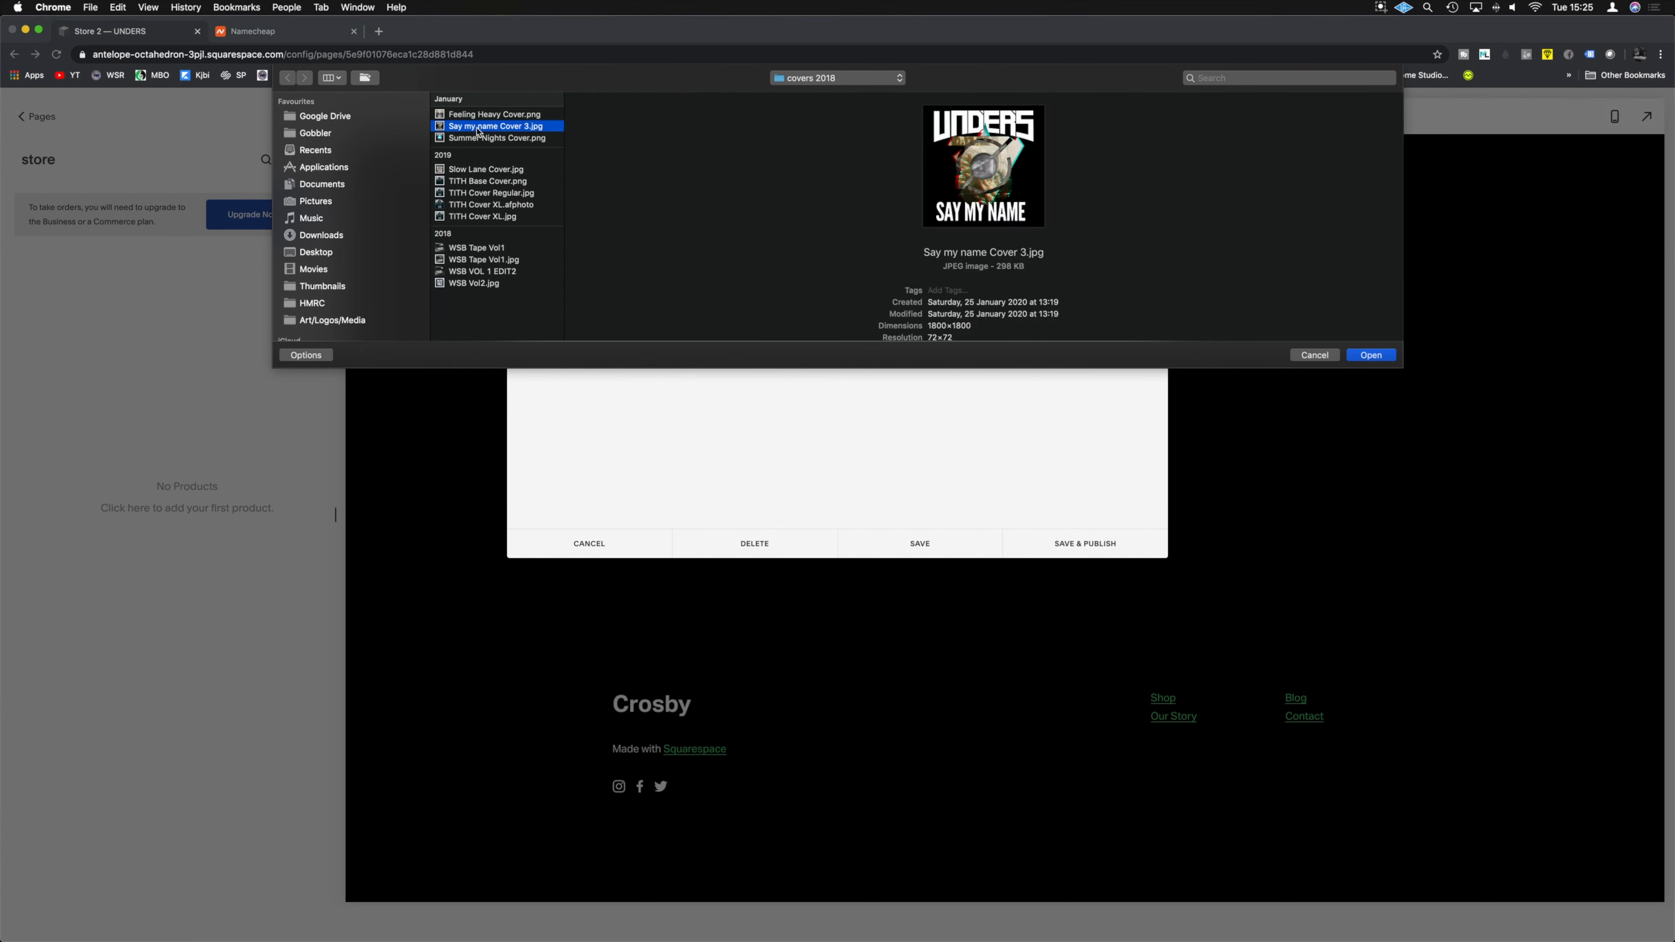
key(Return)
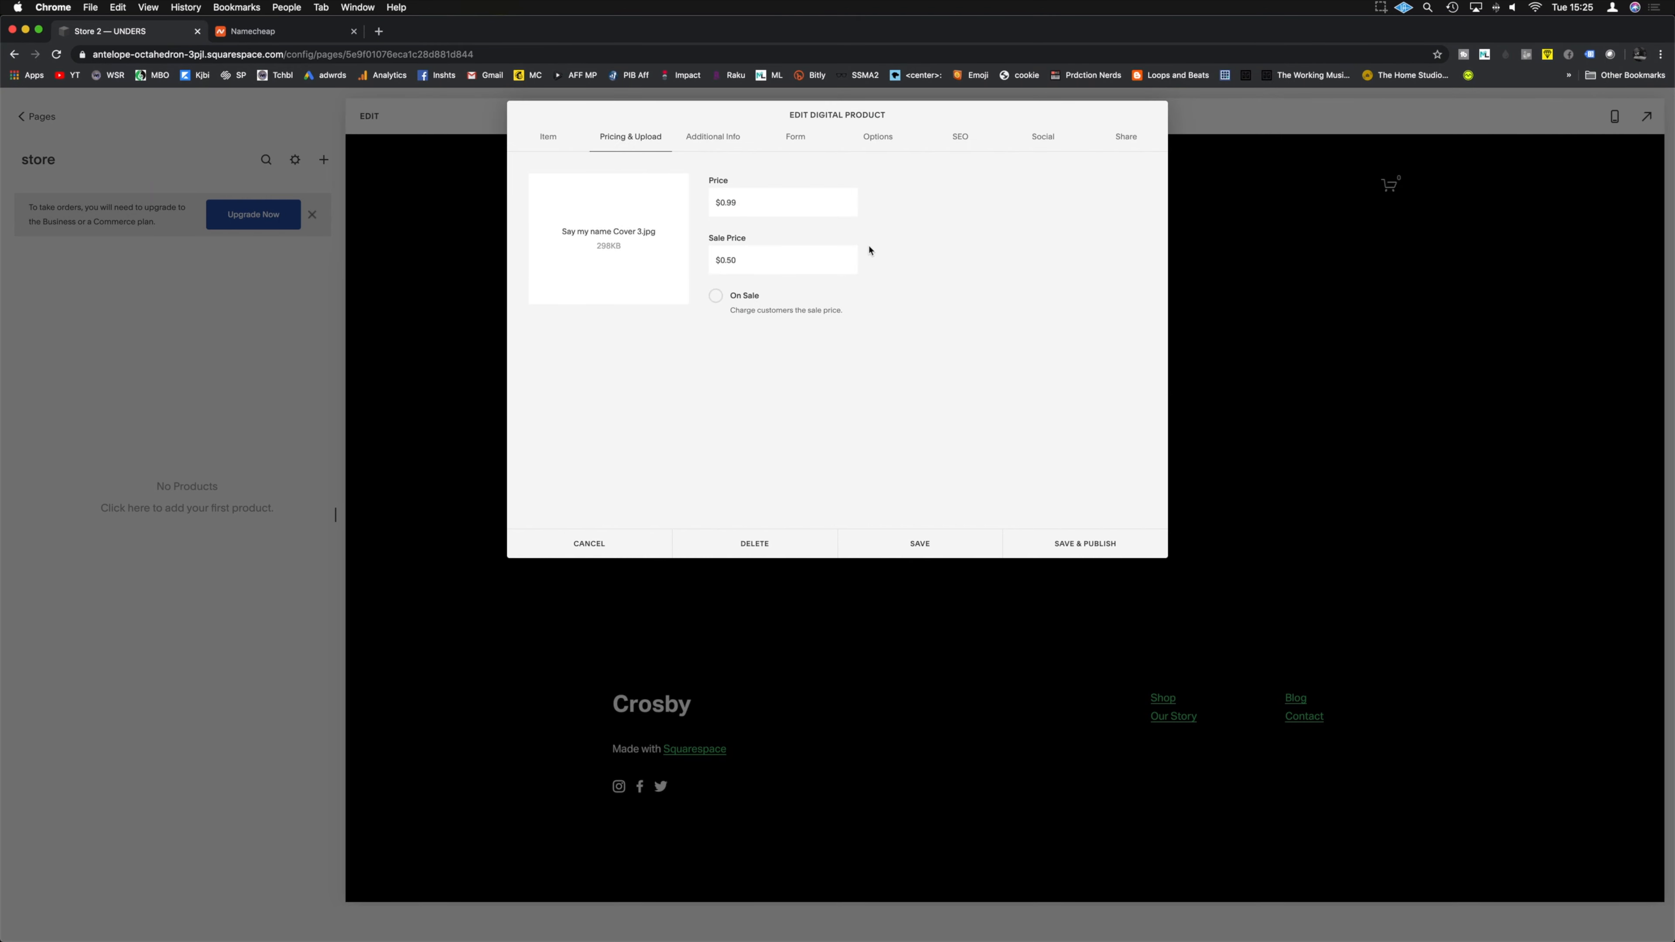
click(712, 136)
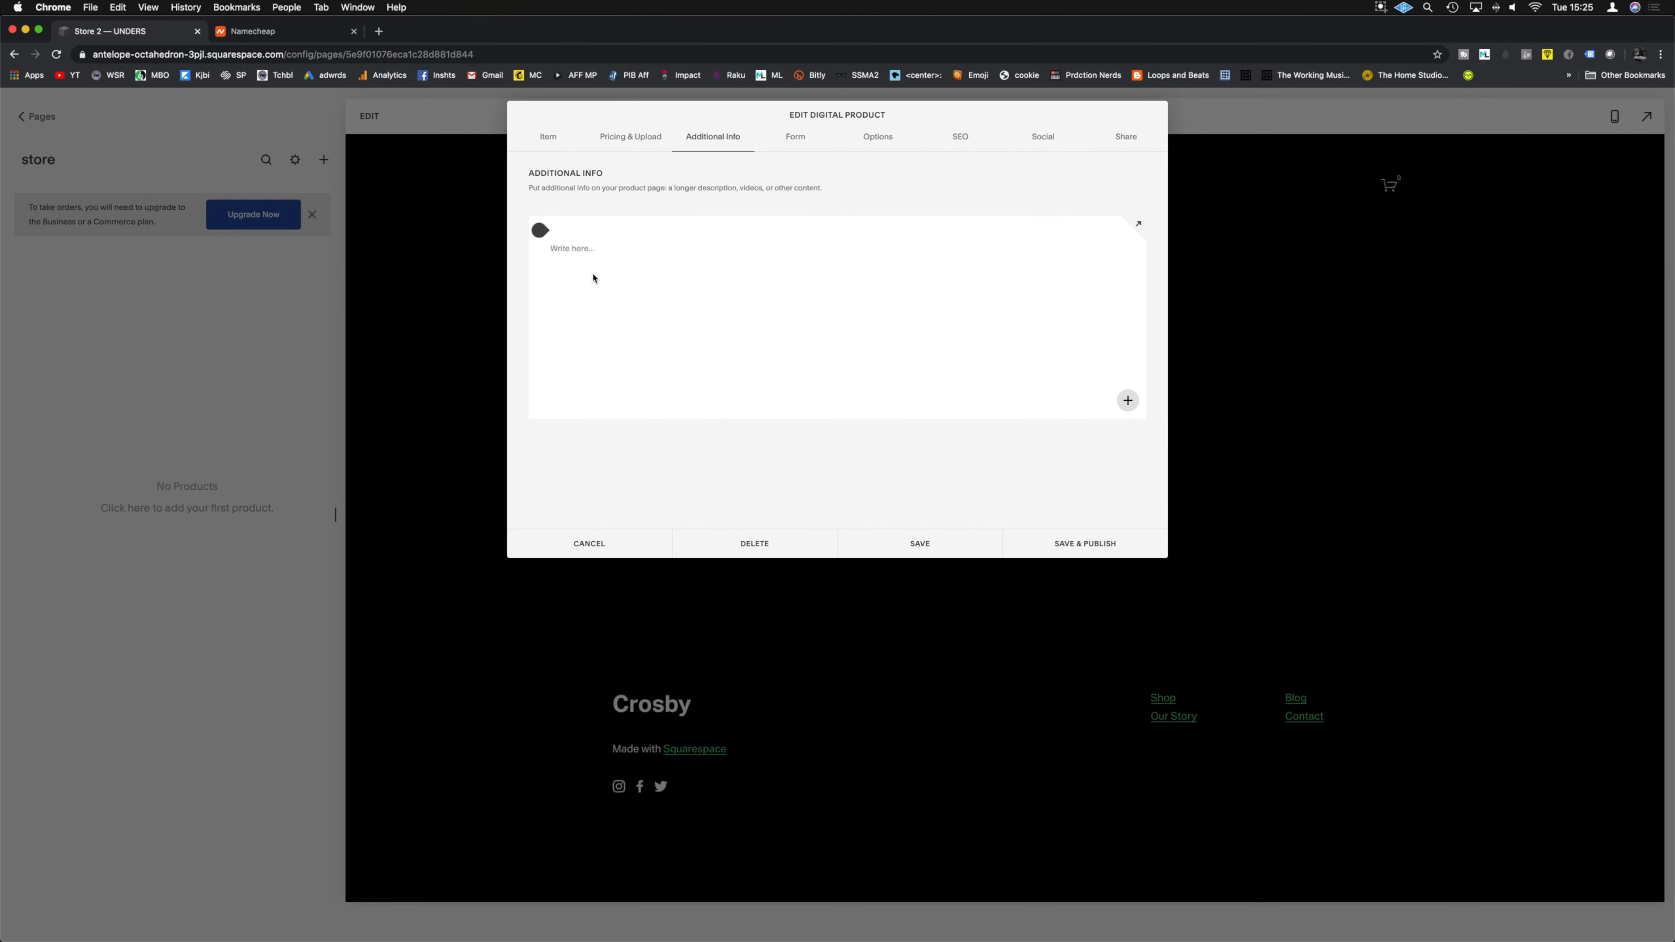
Step: Embed the Unders - Like a Fool YouTube video as a video block in additional info
click(1128, 400)
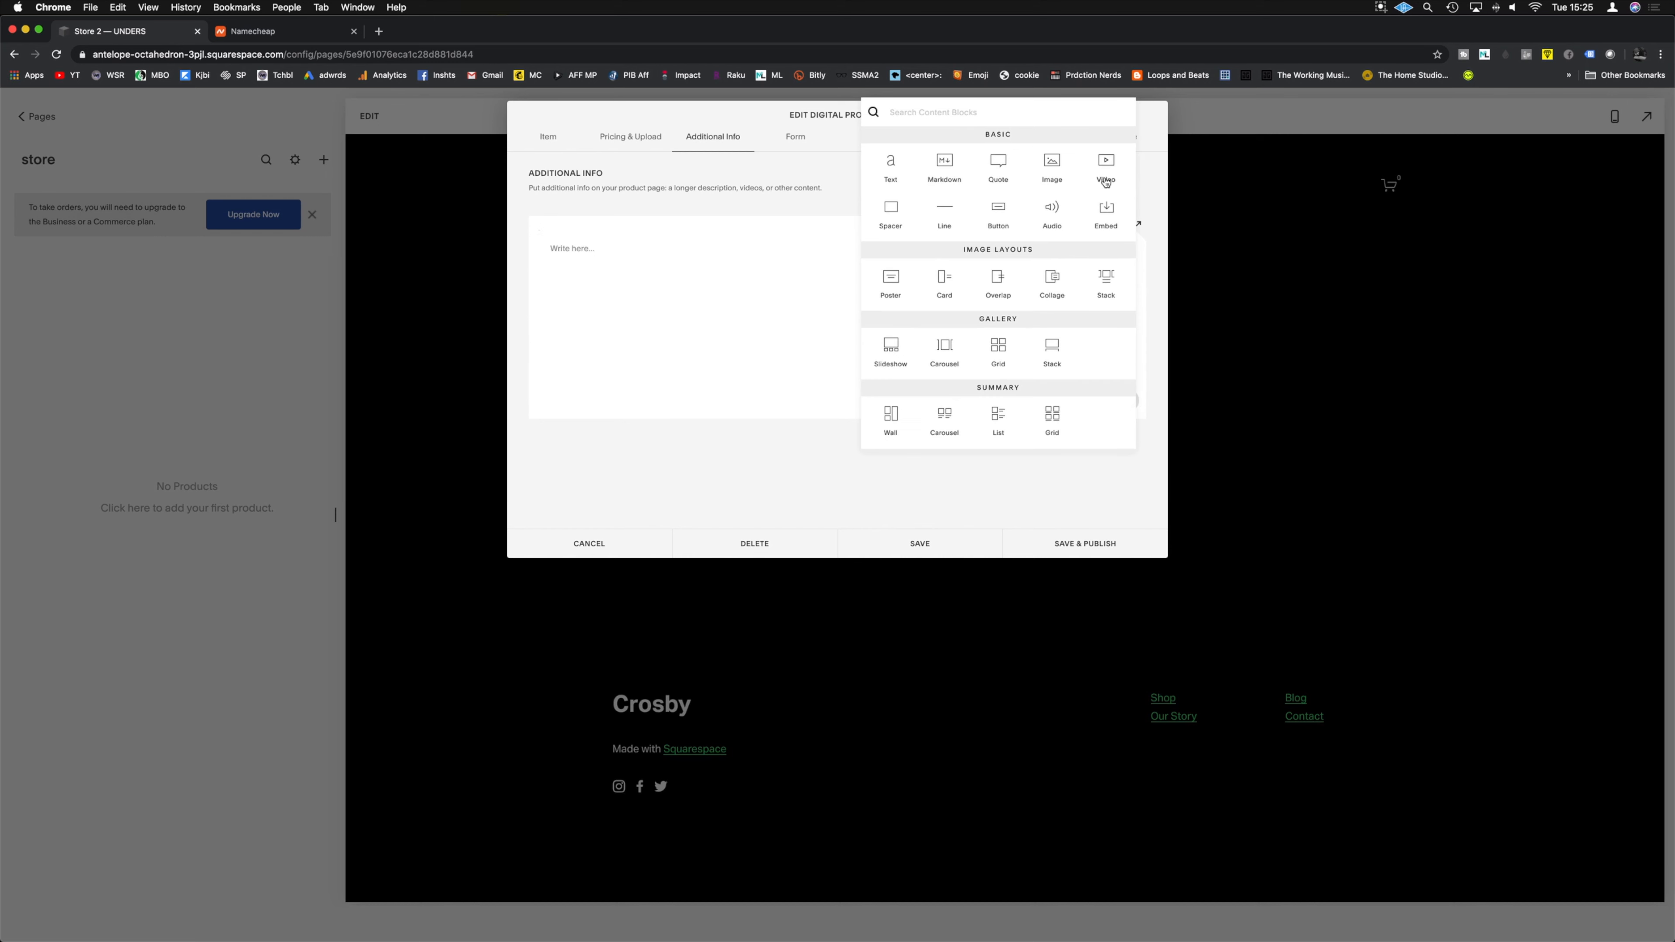
click(754, 302)
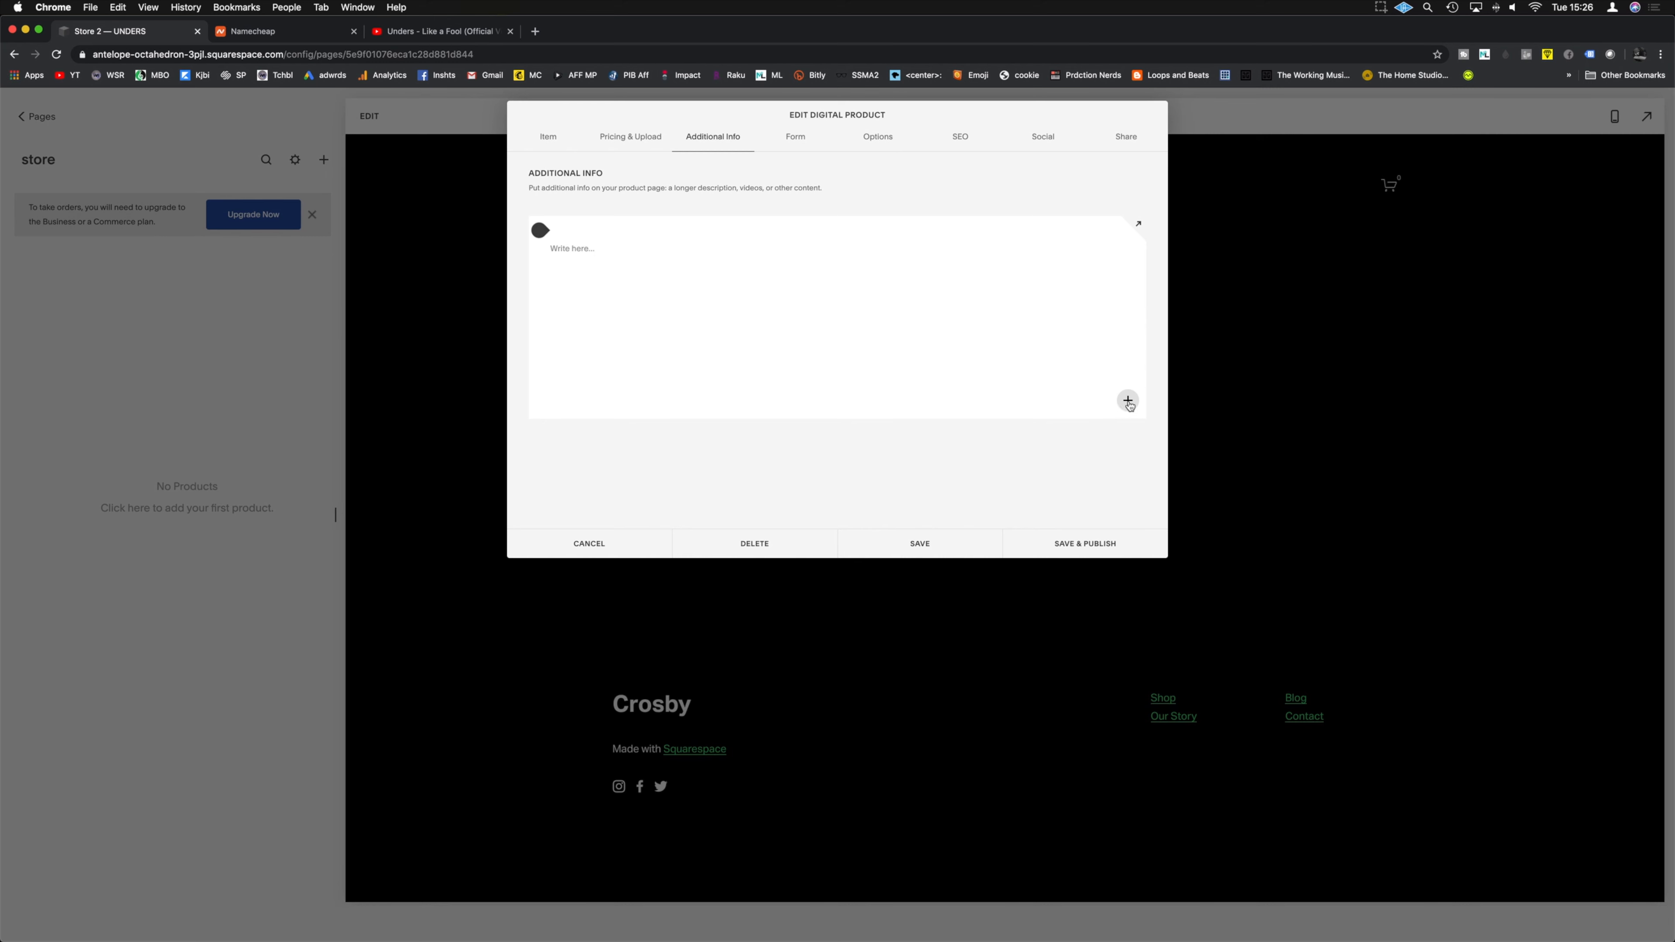
click(1127, 402)
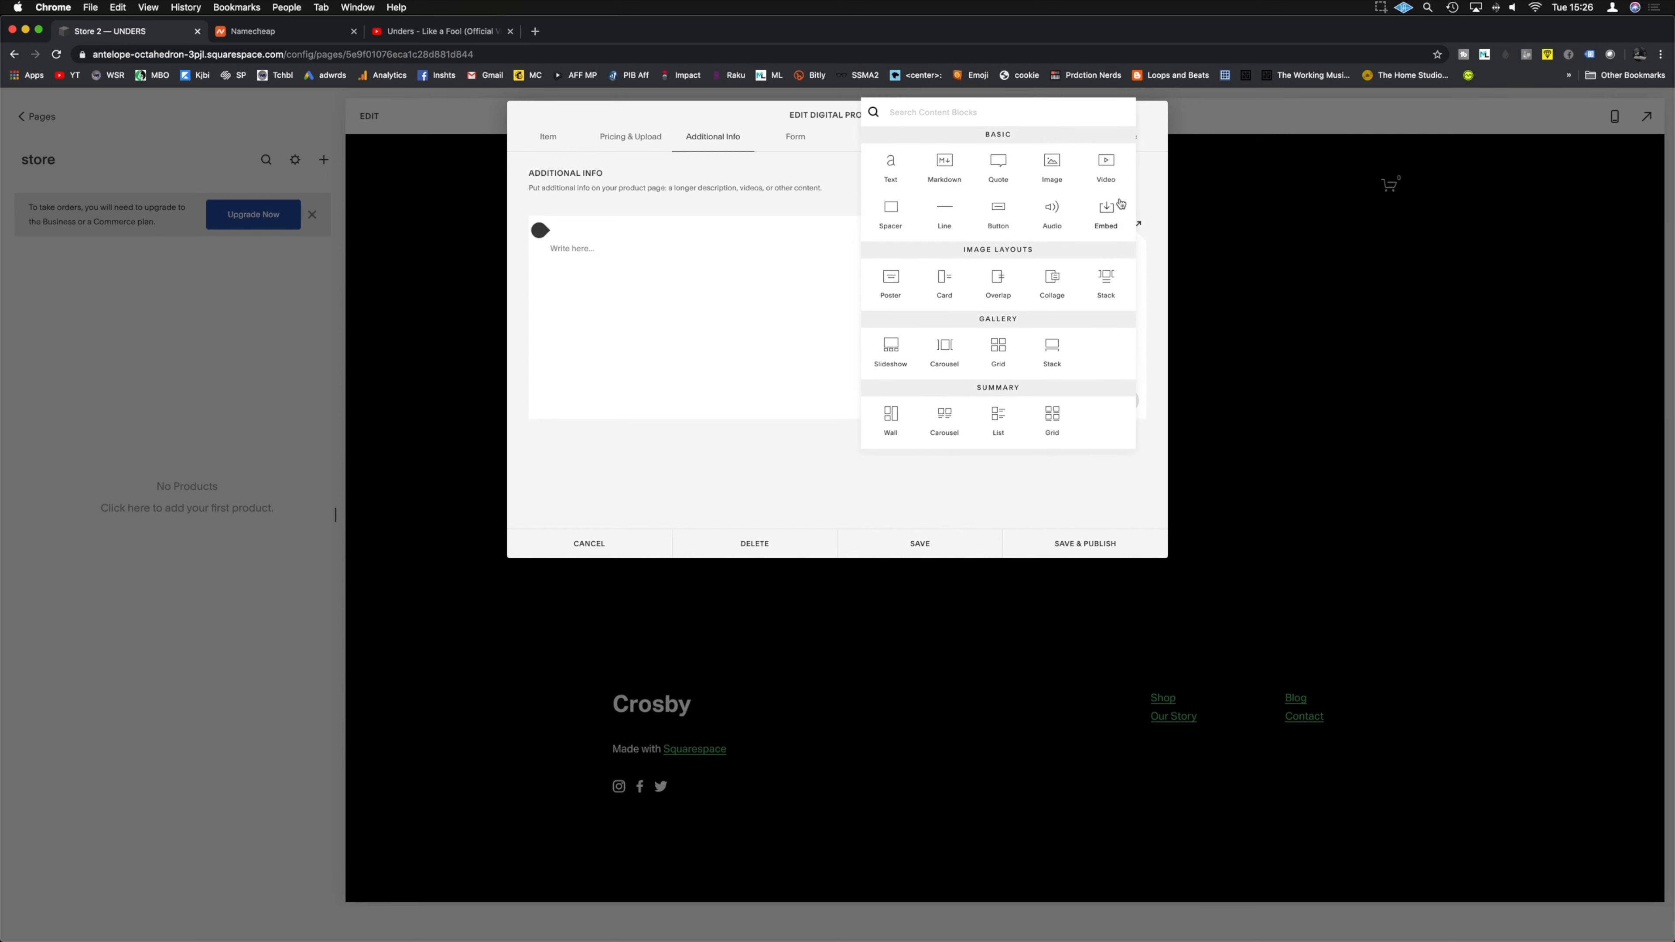
click(1111, 179)
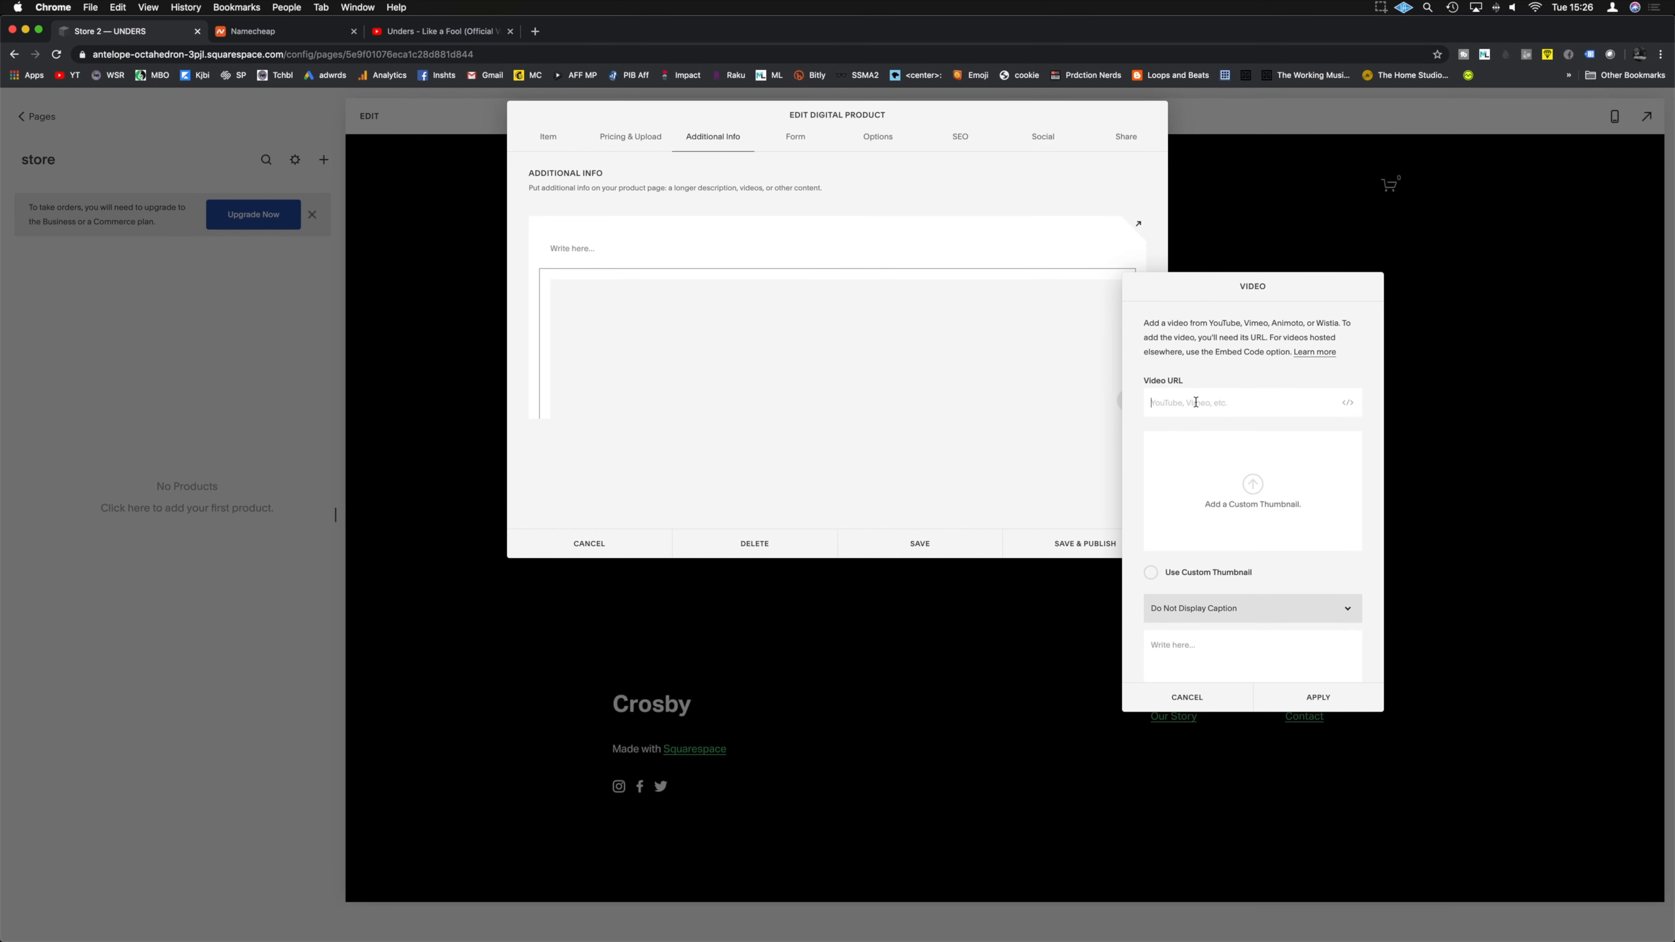
text(https://www.youtube.com/watch?v=nXal1ucWN7g)
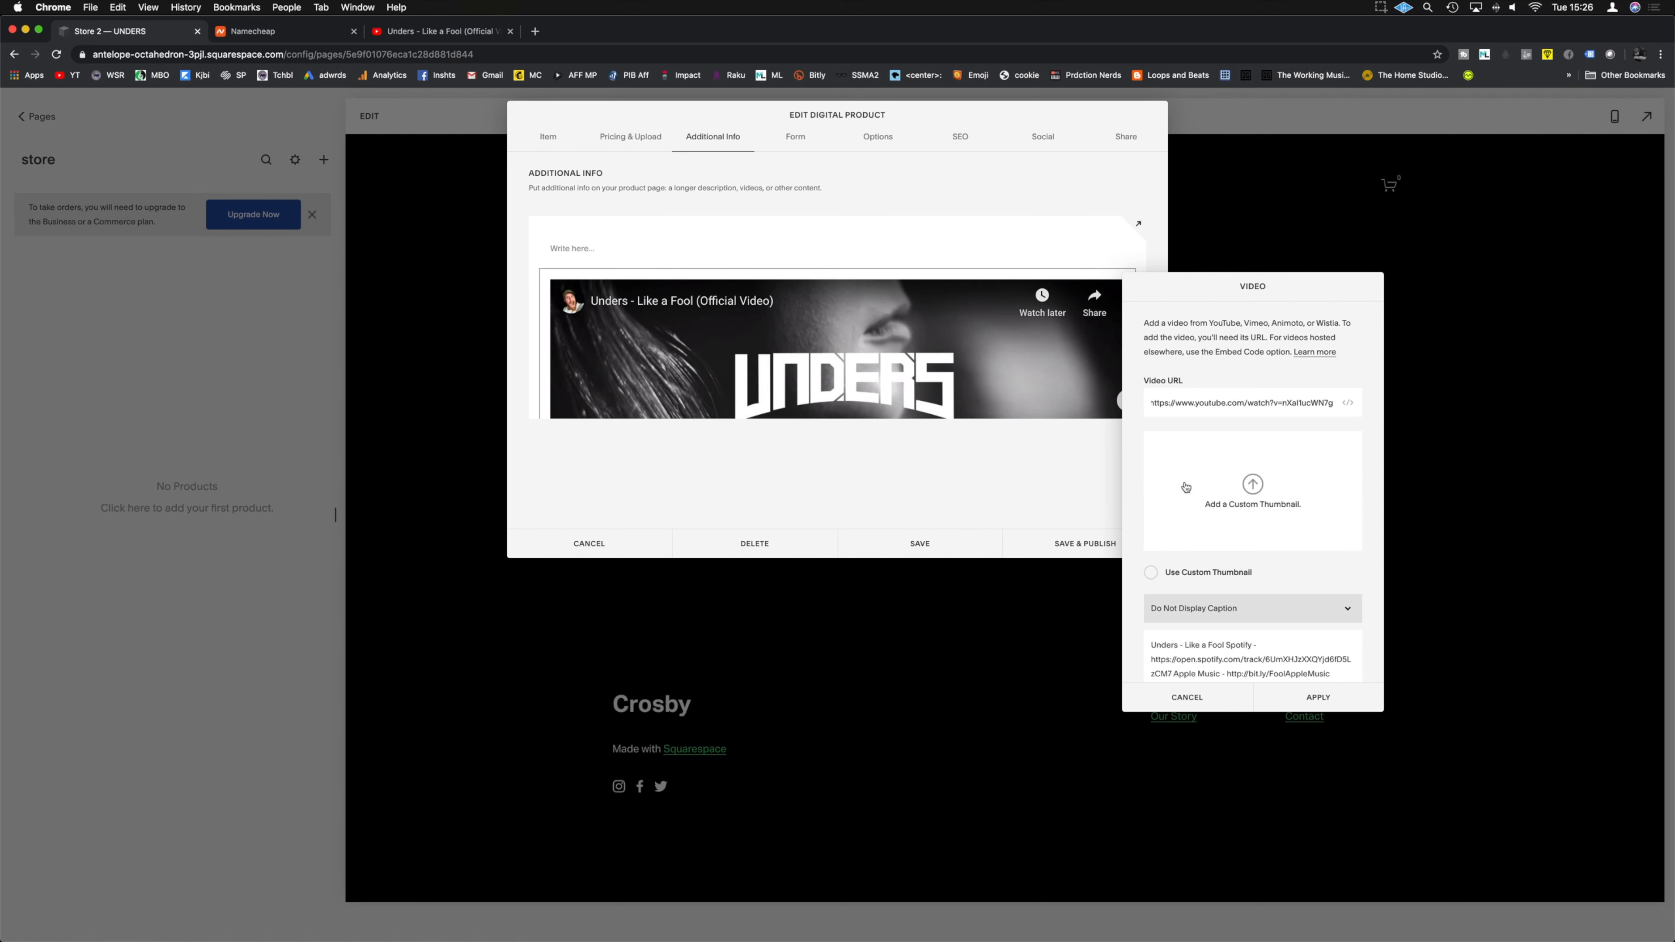
click(1318, 697)
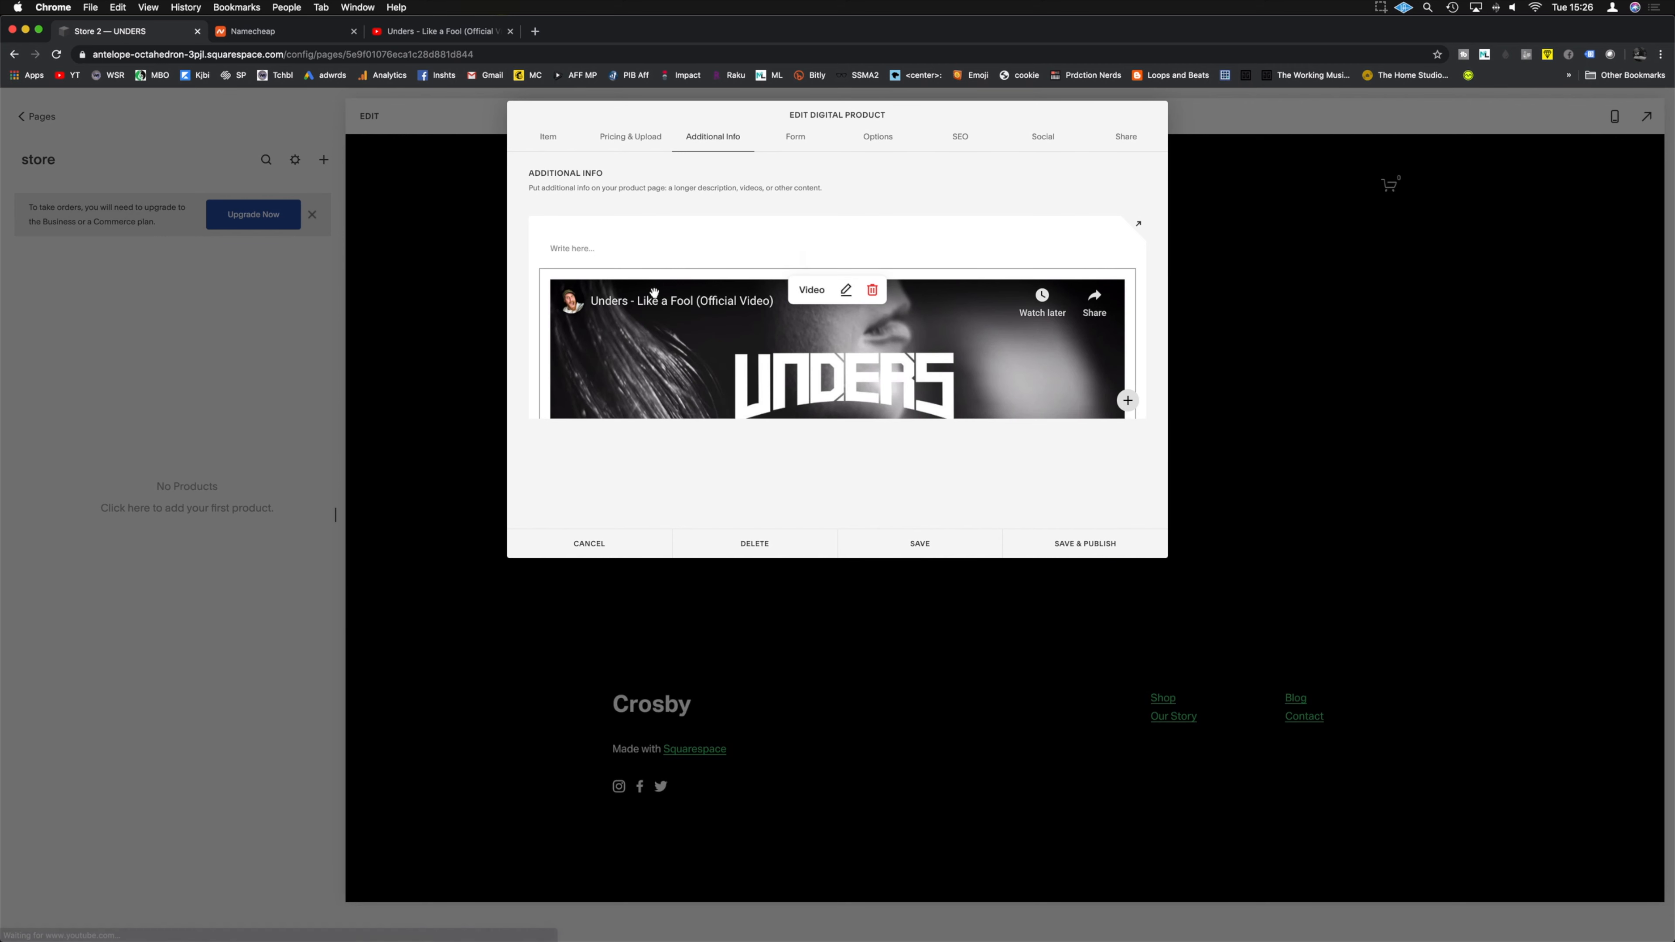
Step: Delete the empty text block above the video
scroll(712, 289, down, 3)
scroll(710, 272, down, 2)
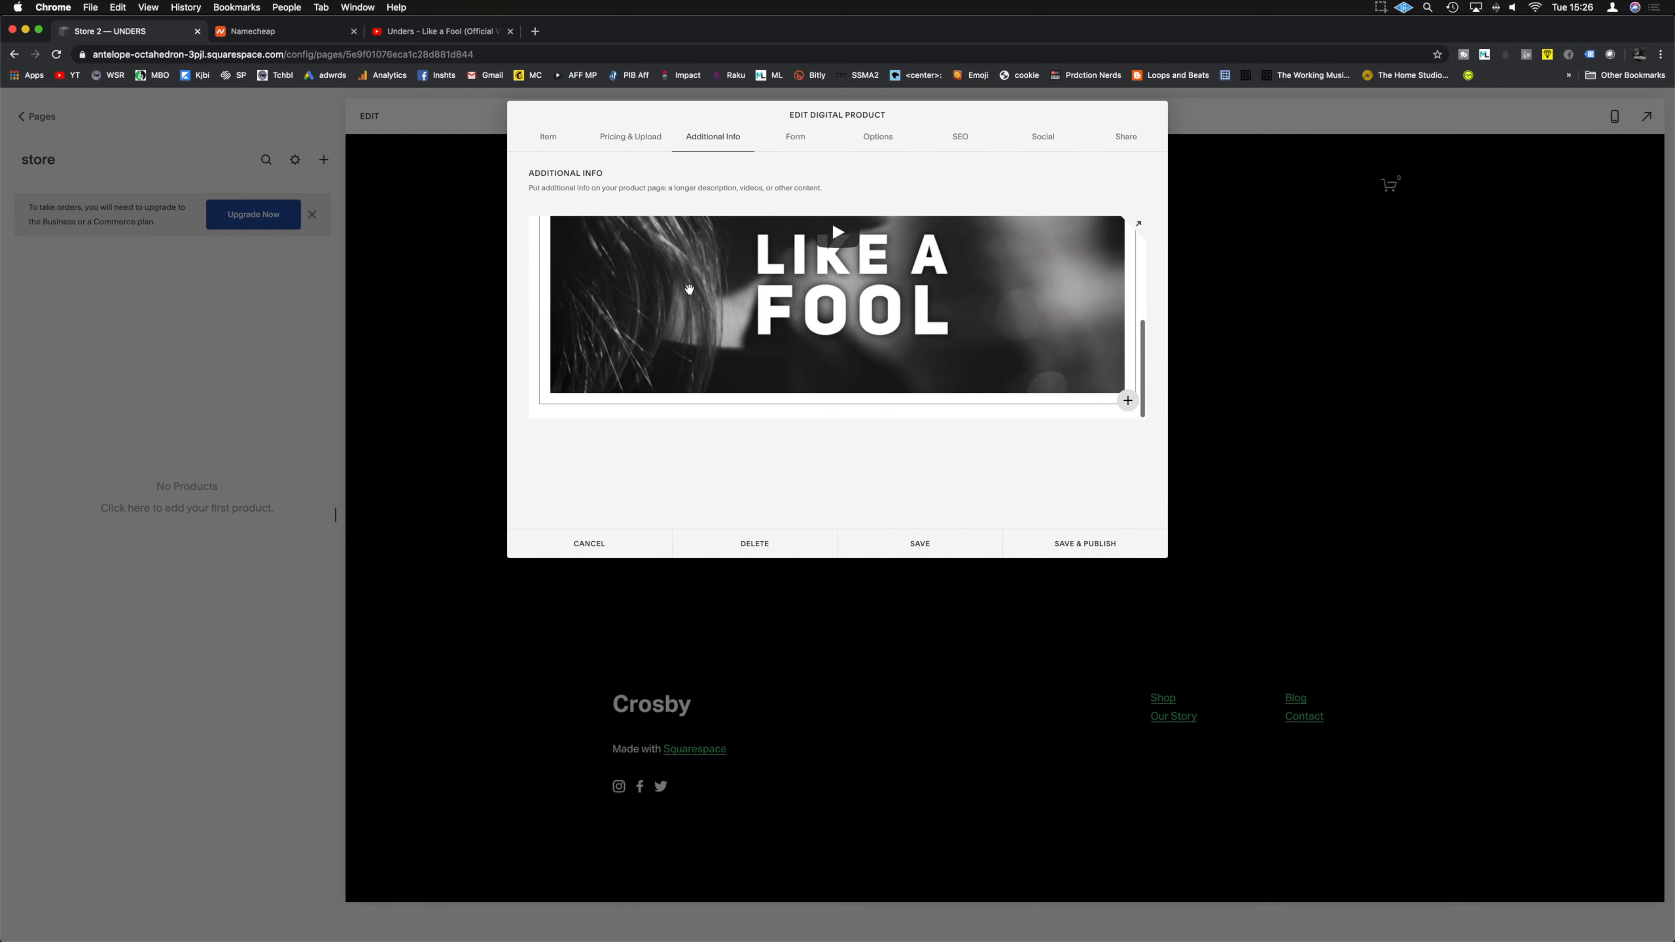
scroll(816, 334, up, 5)
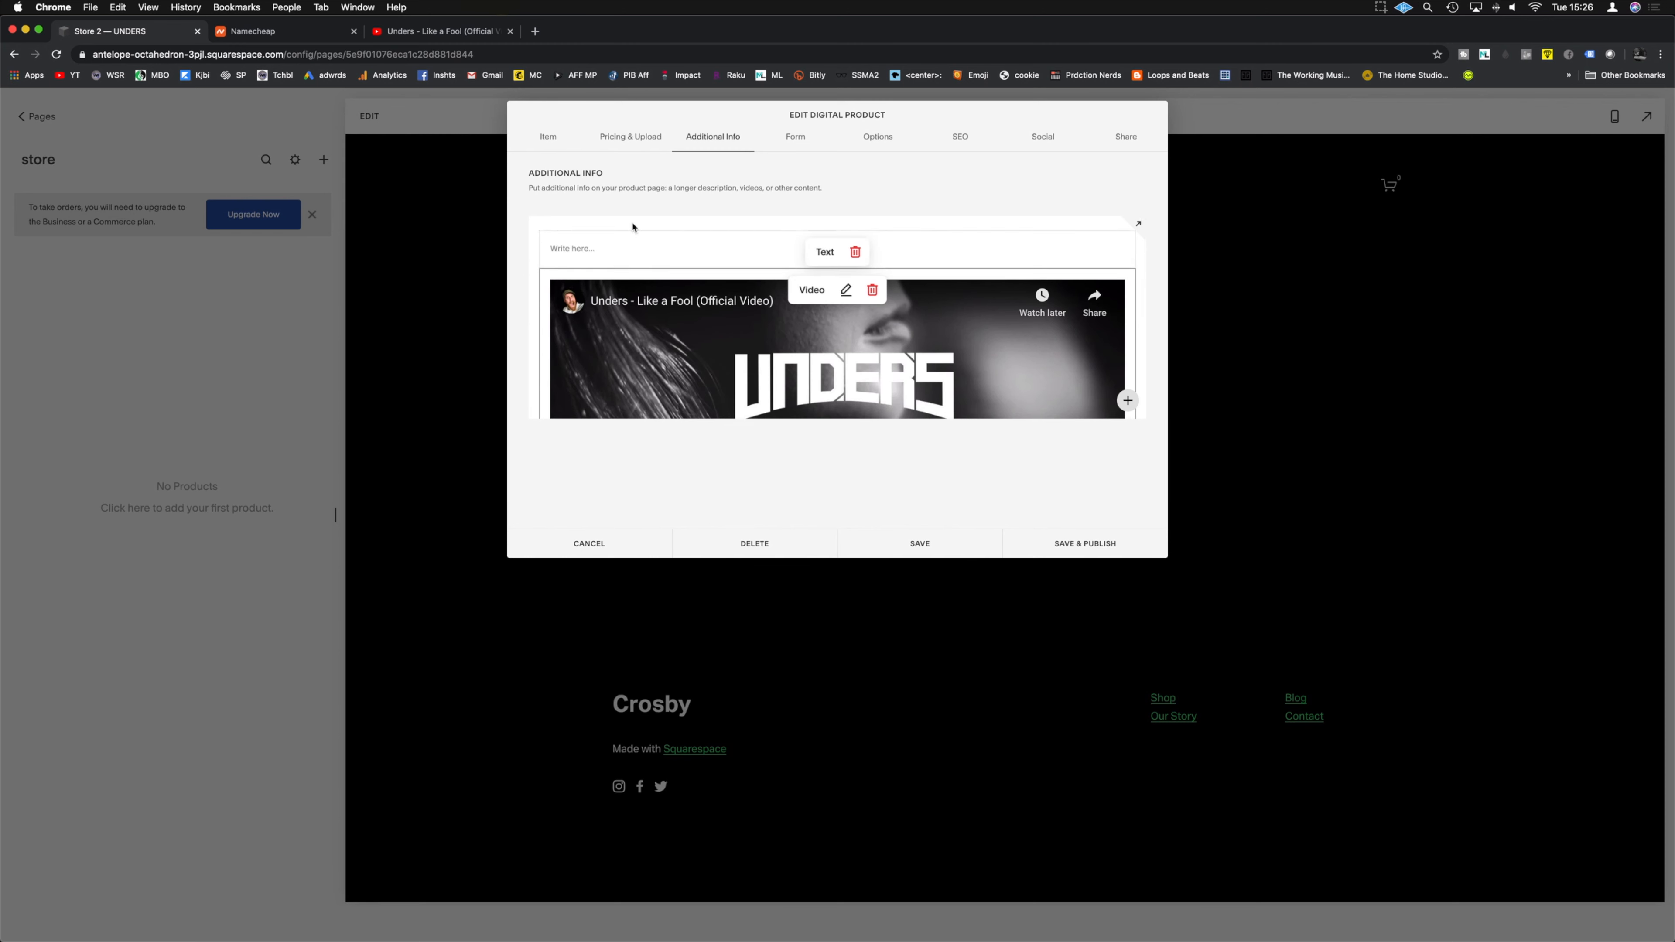
click(854, 258)
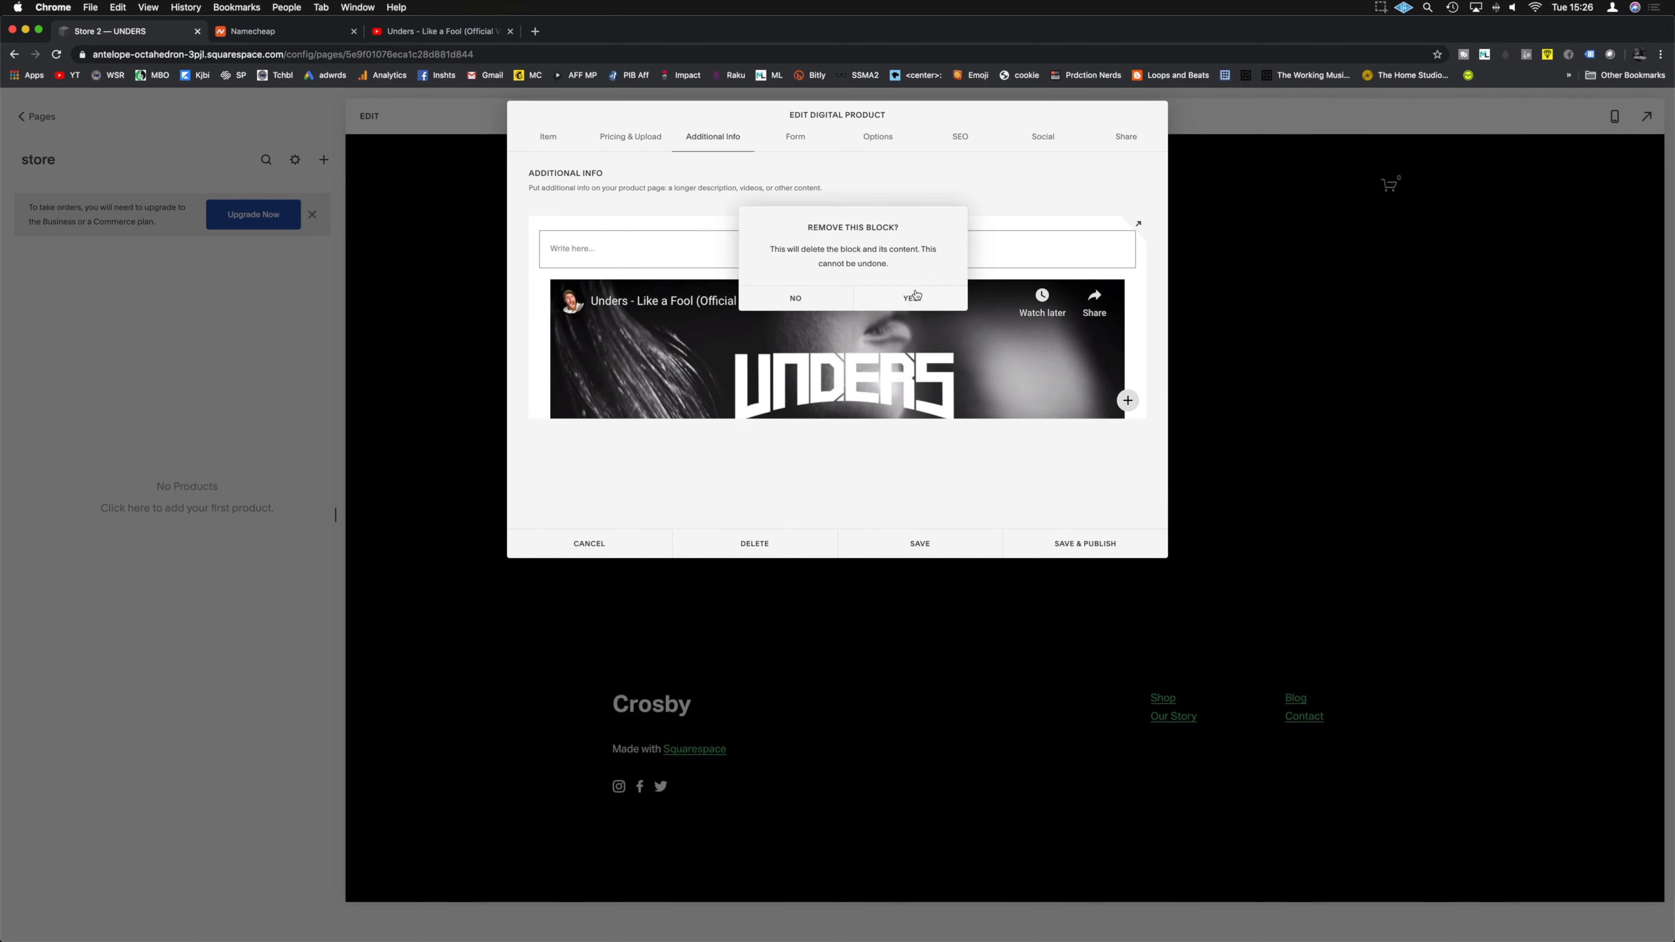
click(918, 296)
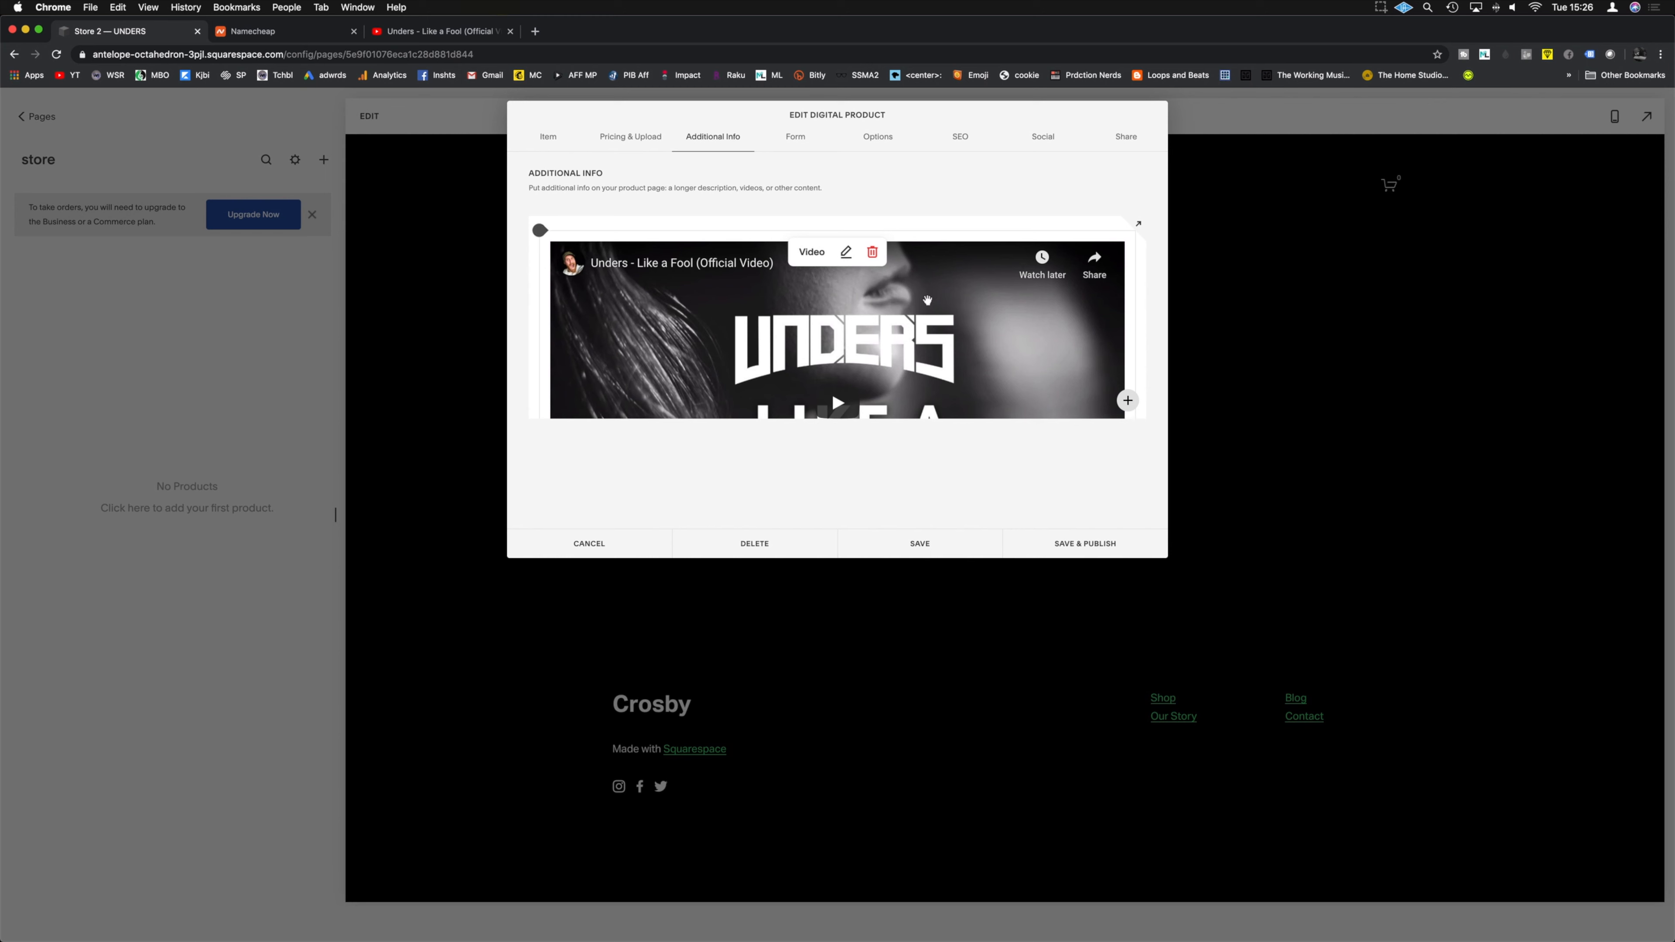
click(877, 136)
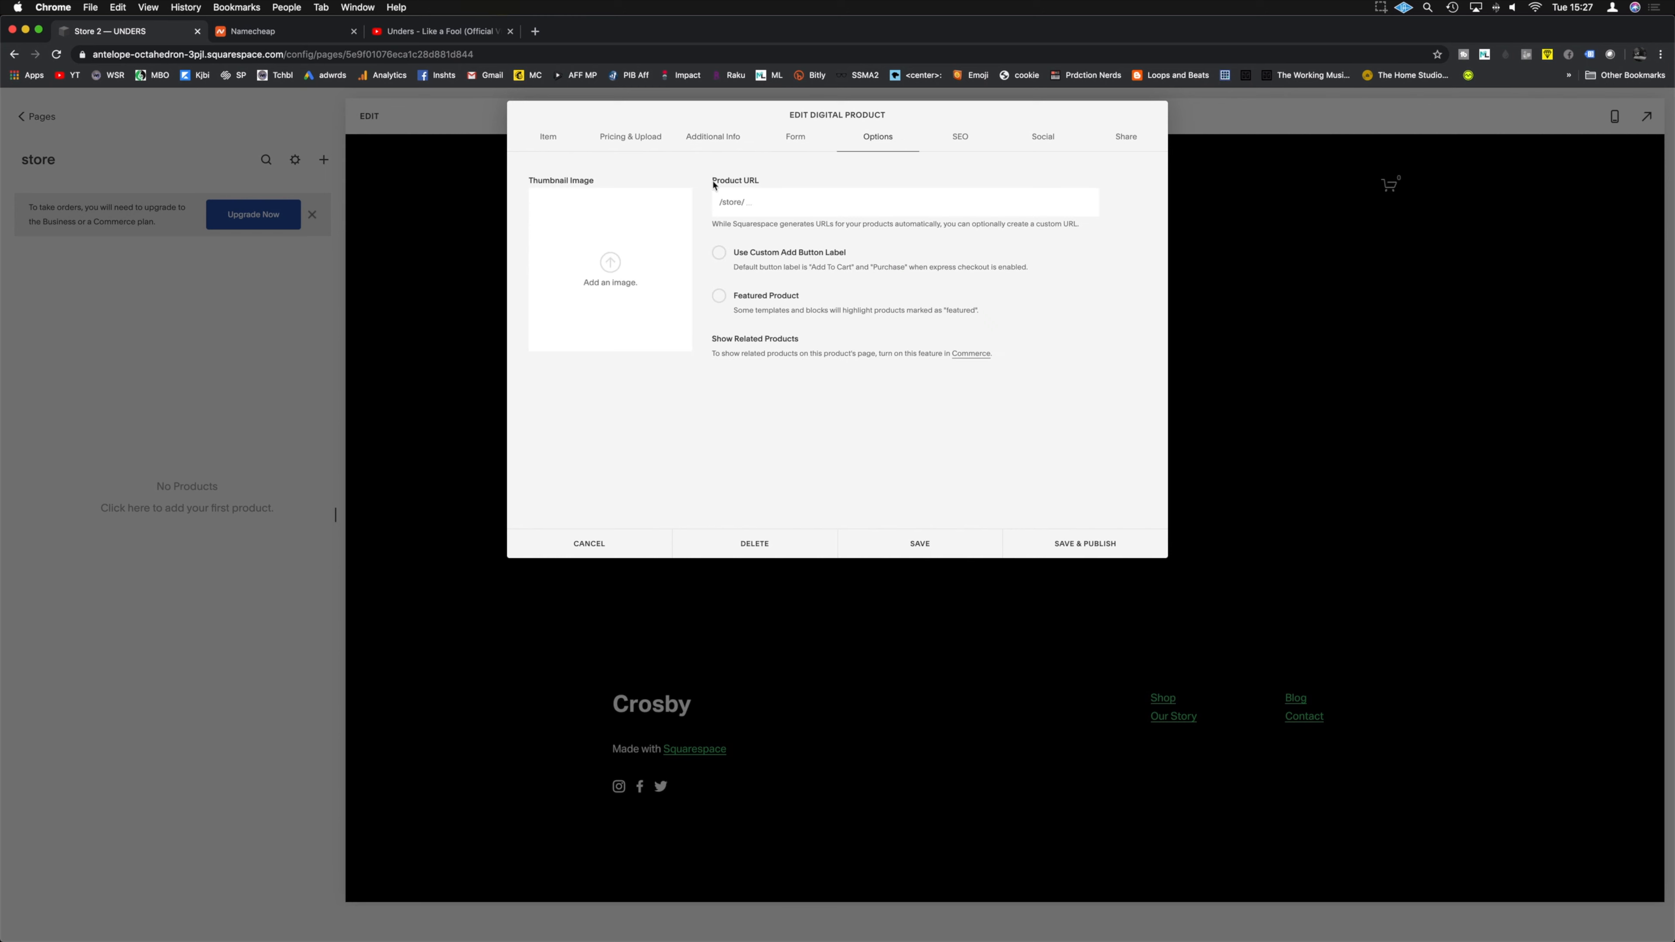
Step: Set the product URL to /store/saymyname, make Say my name Cover 3.jpg the thumbnail, and mark it Featured
click(766, 206)
text(saymyname)
click(603, 260)
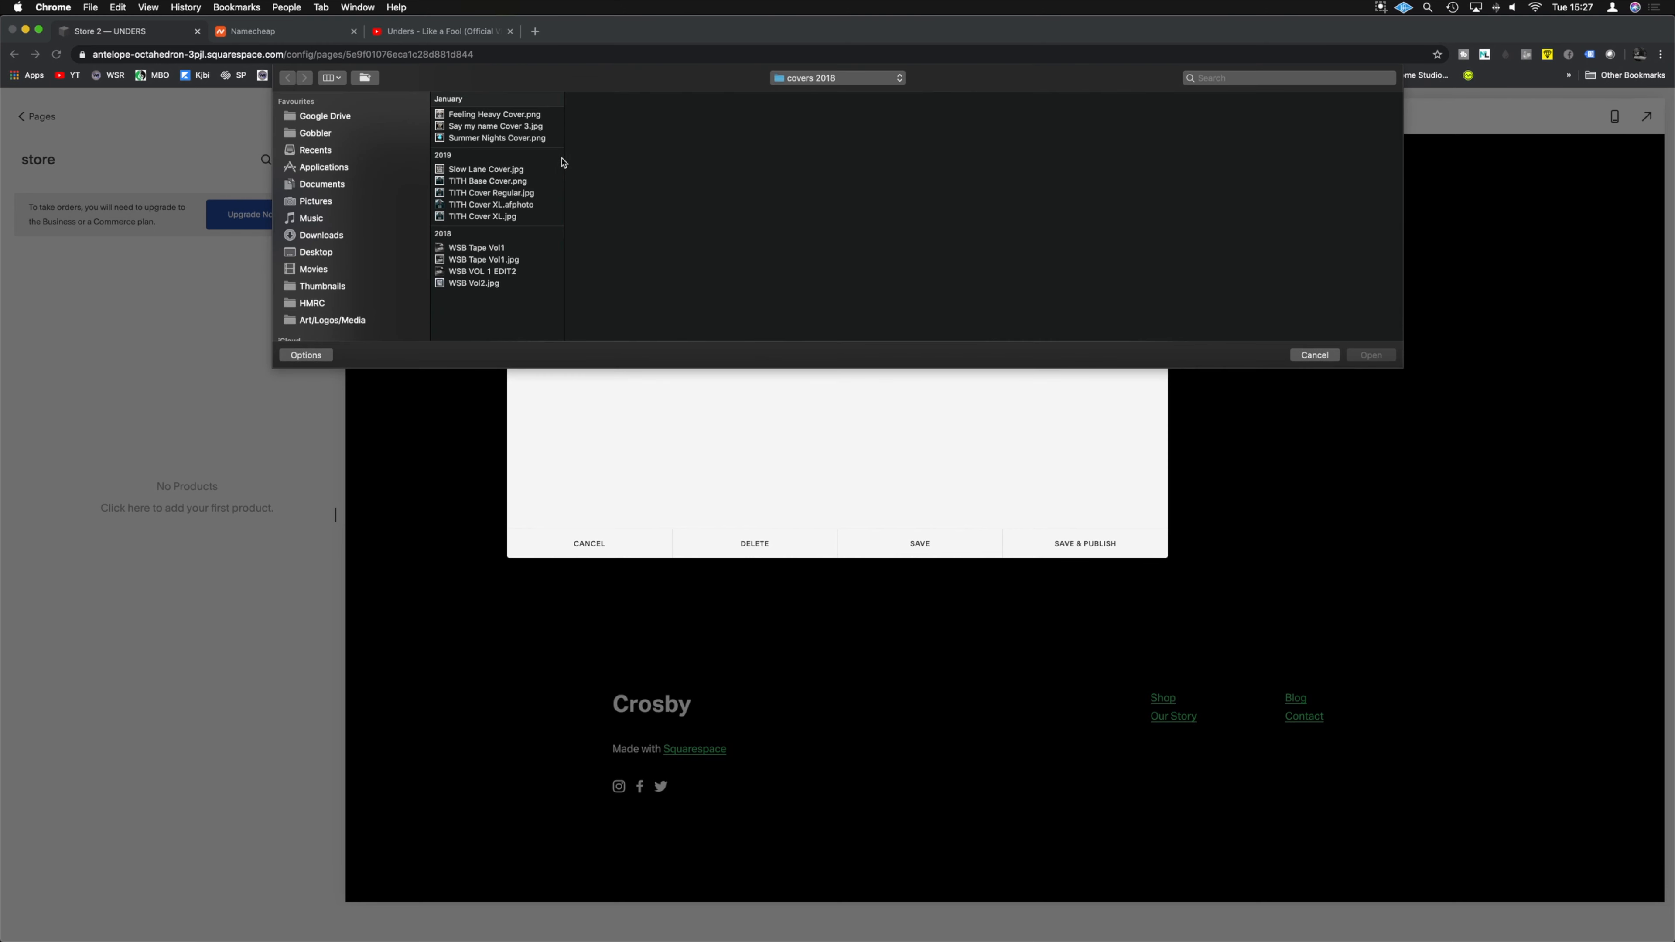
click(501, 127)
click(1380, 355)
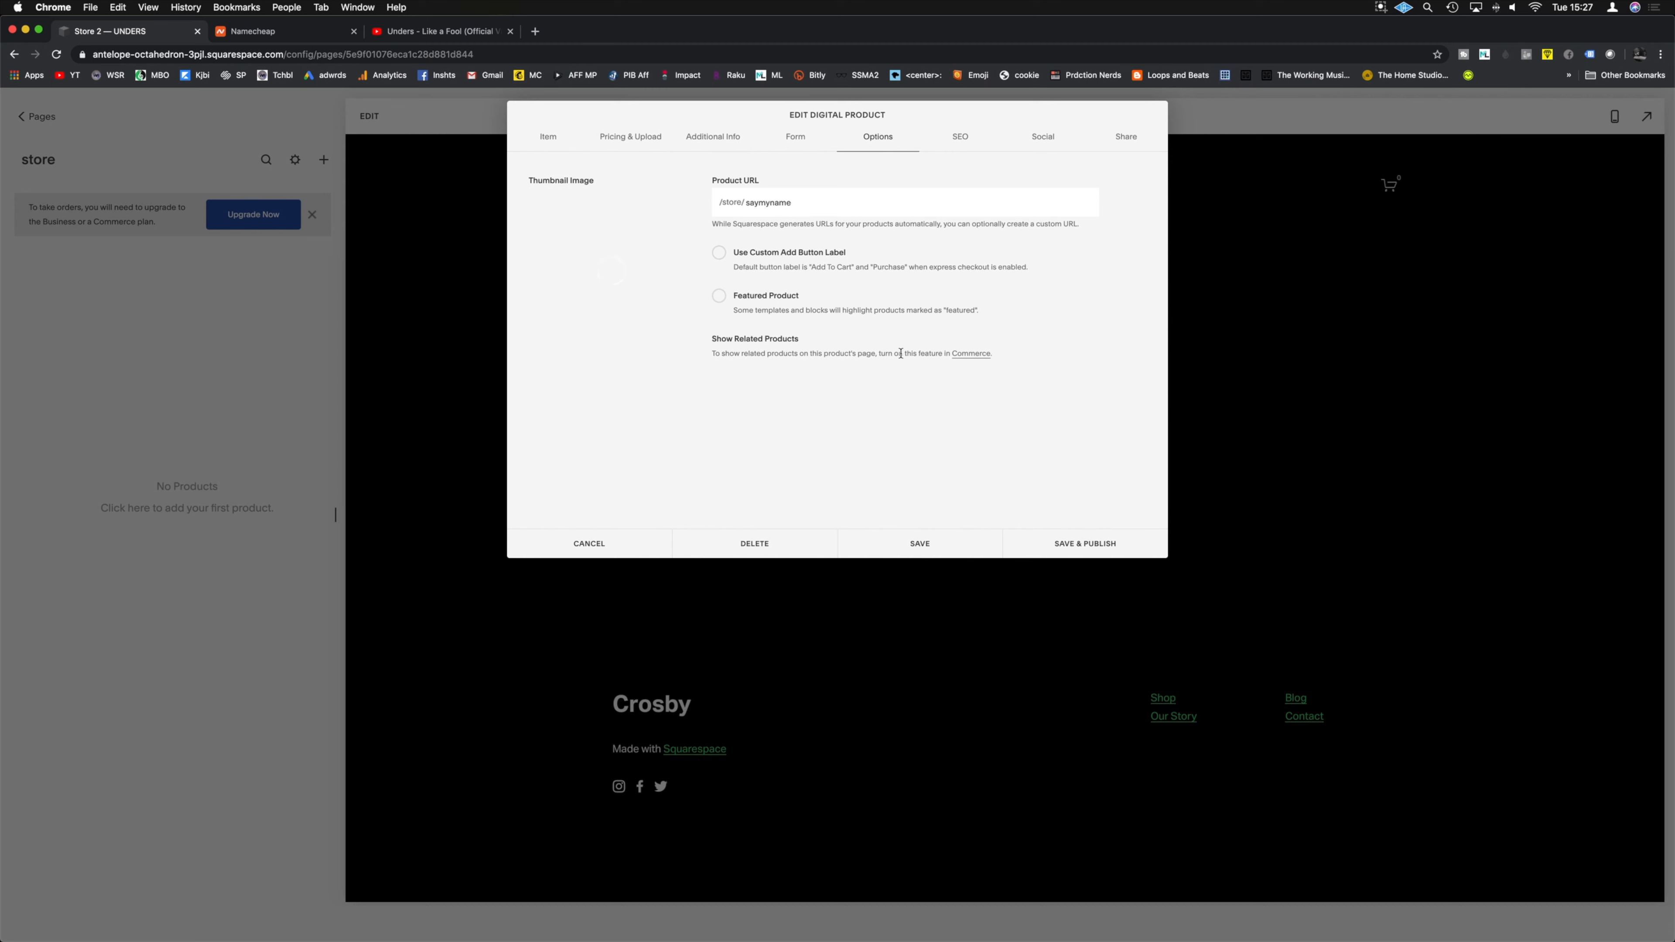
click(721, 298)
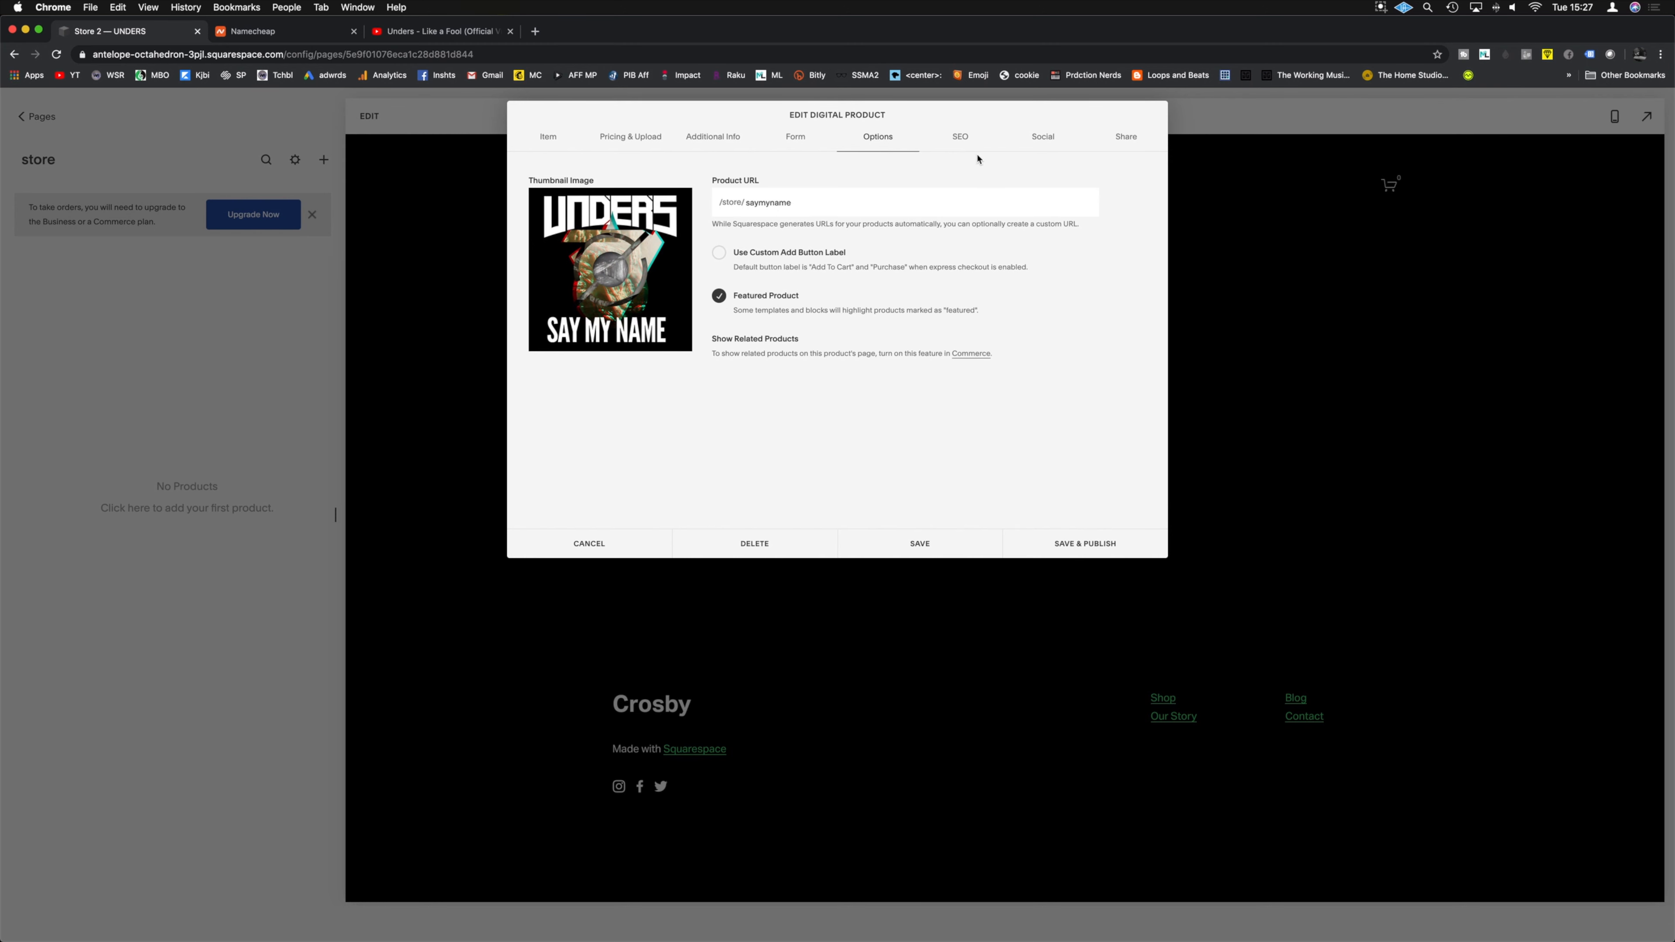
click(960, 136)
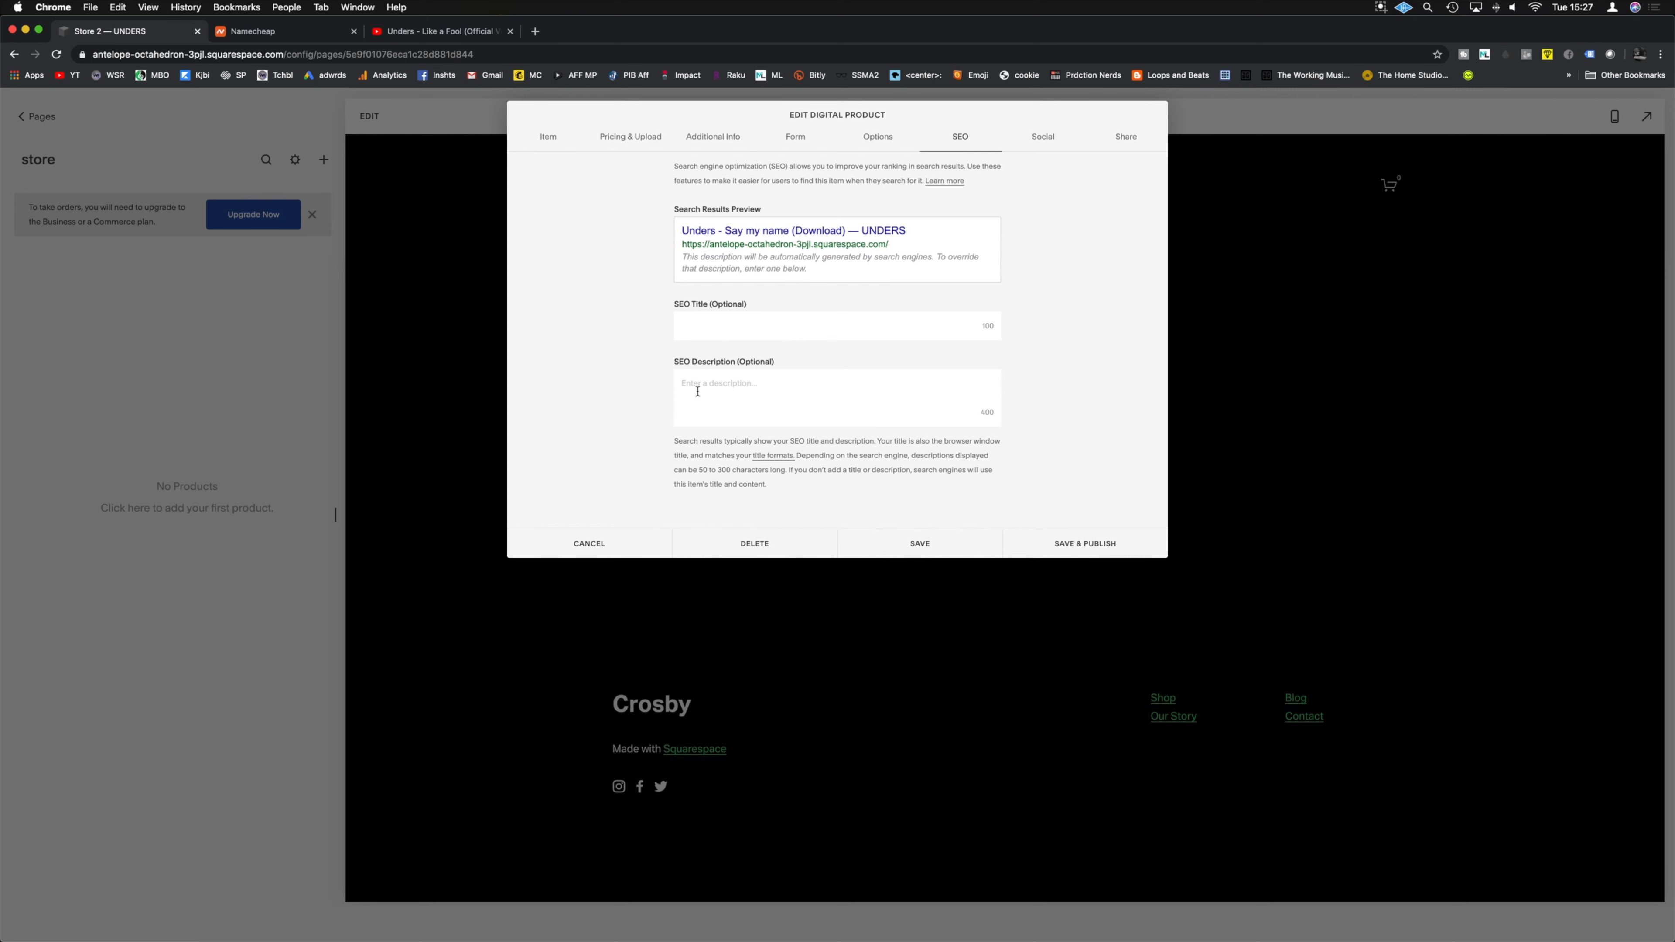
Step: Upload Say my name Cover 3.jpg as the product's alternate social sharing image
click(1047, 141)
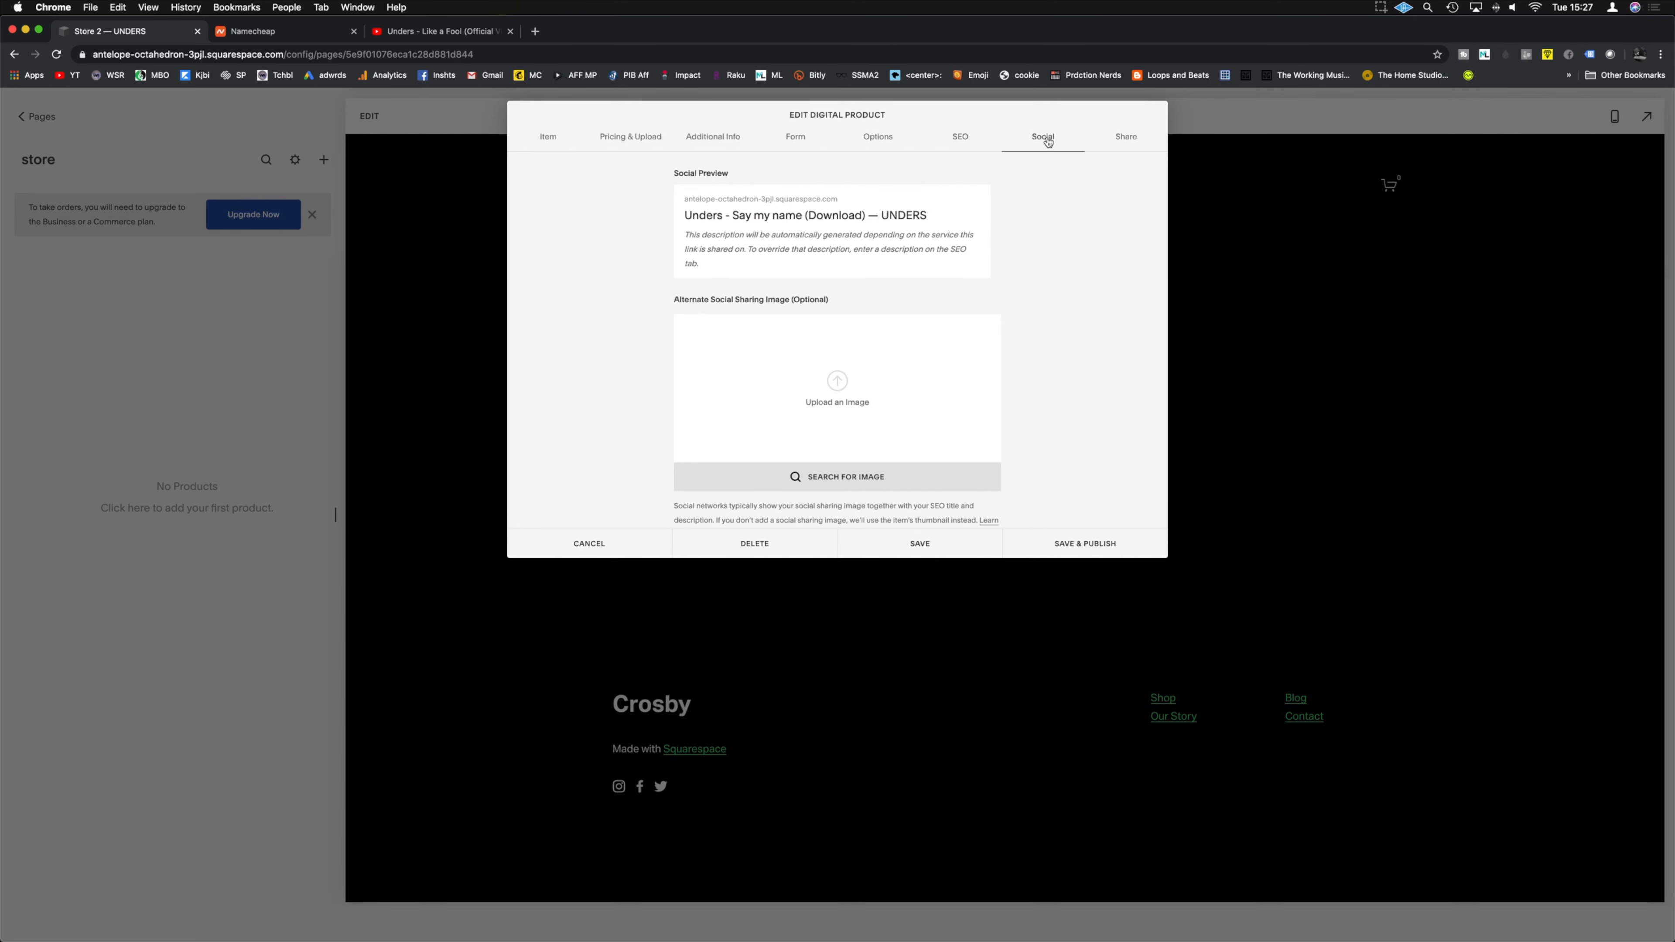
click(857, 384)
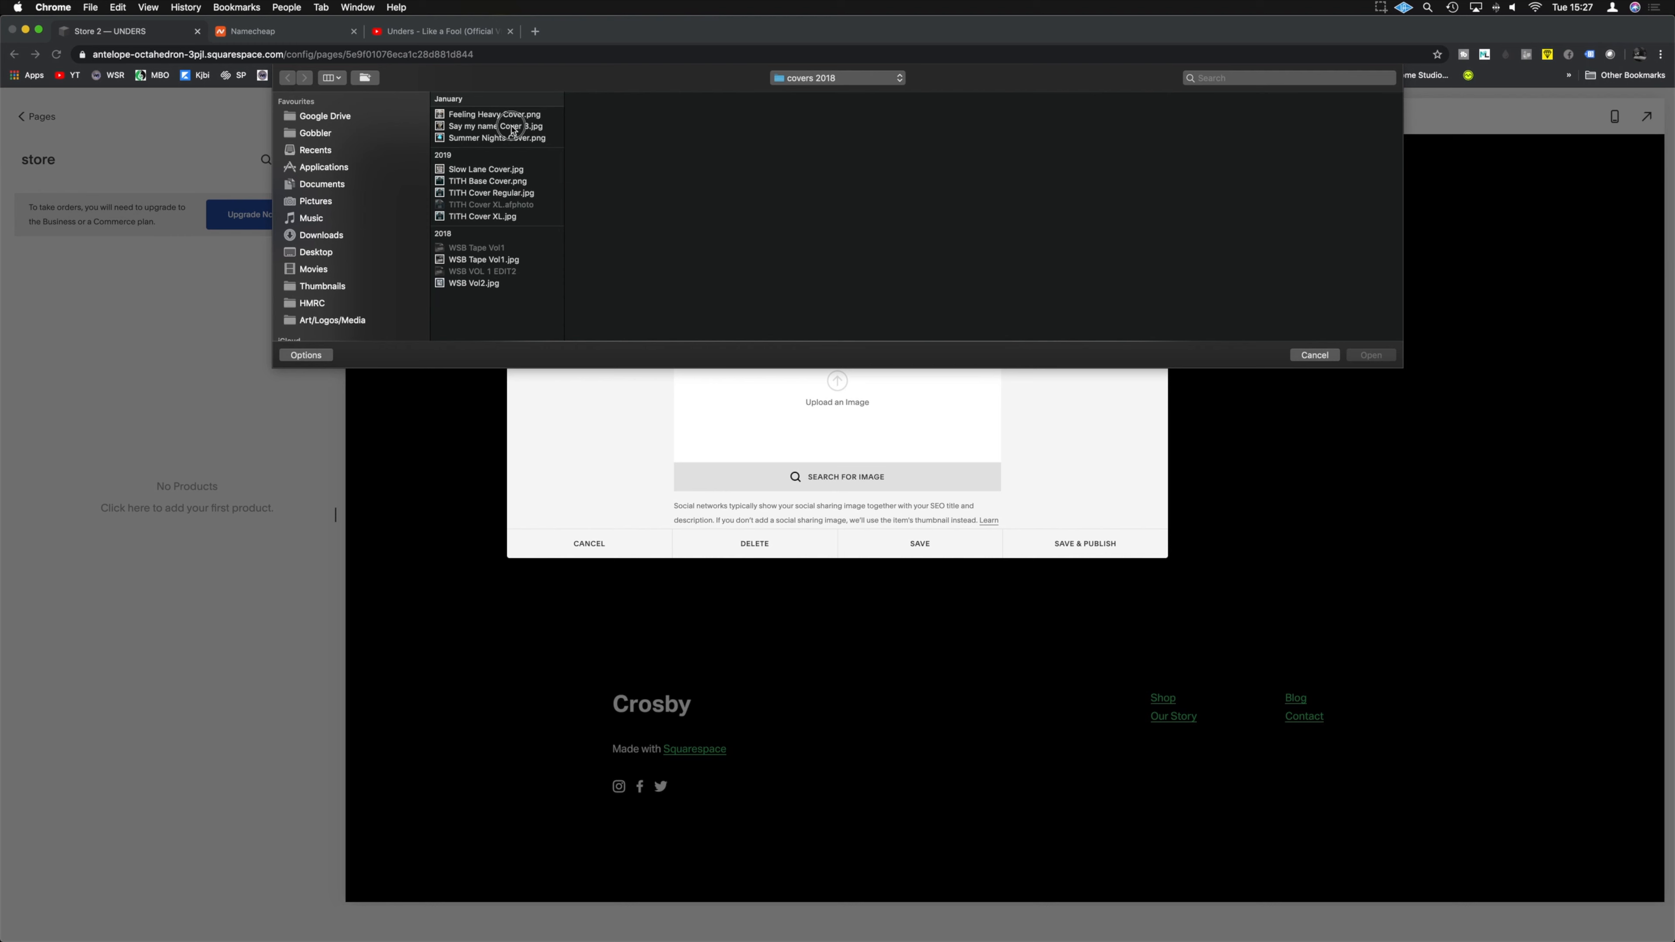
click(513, 126)
click(1371, 356)
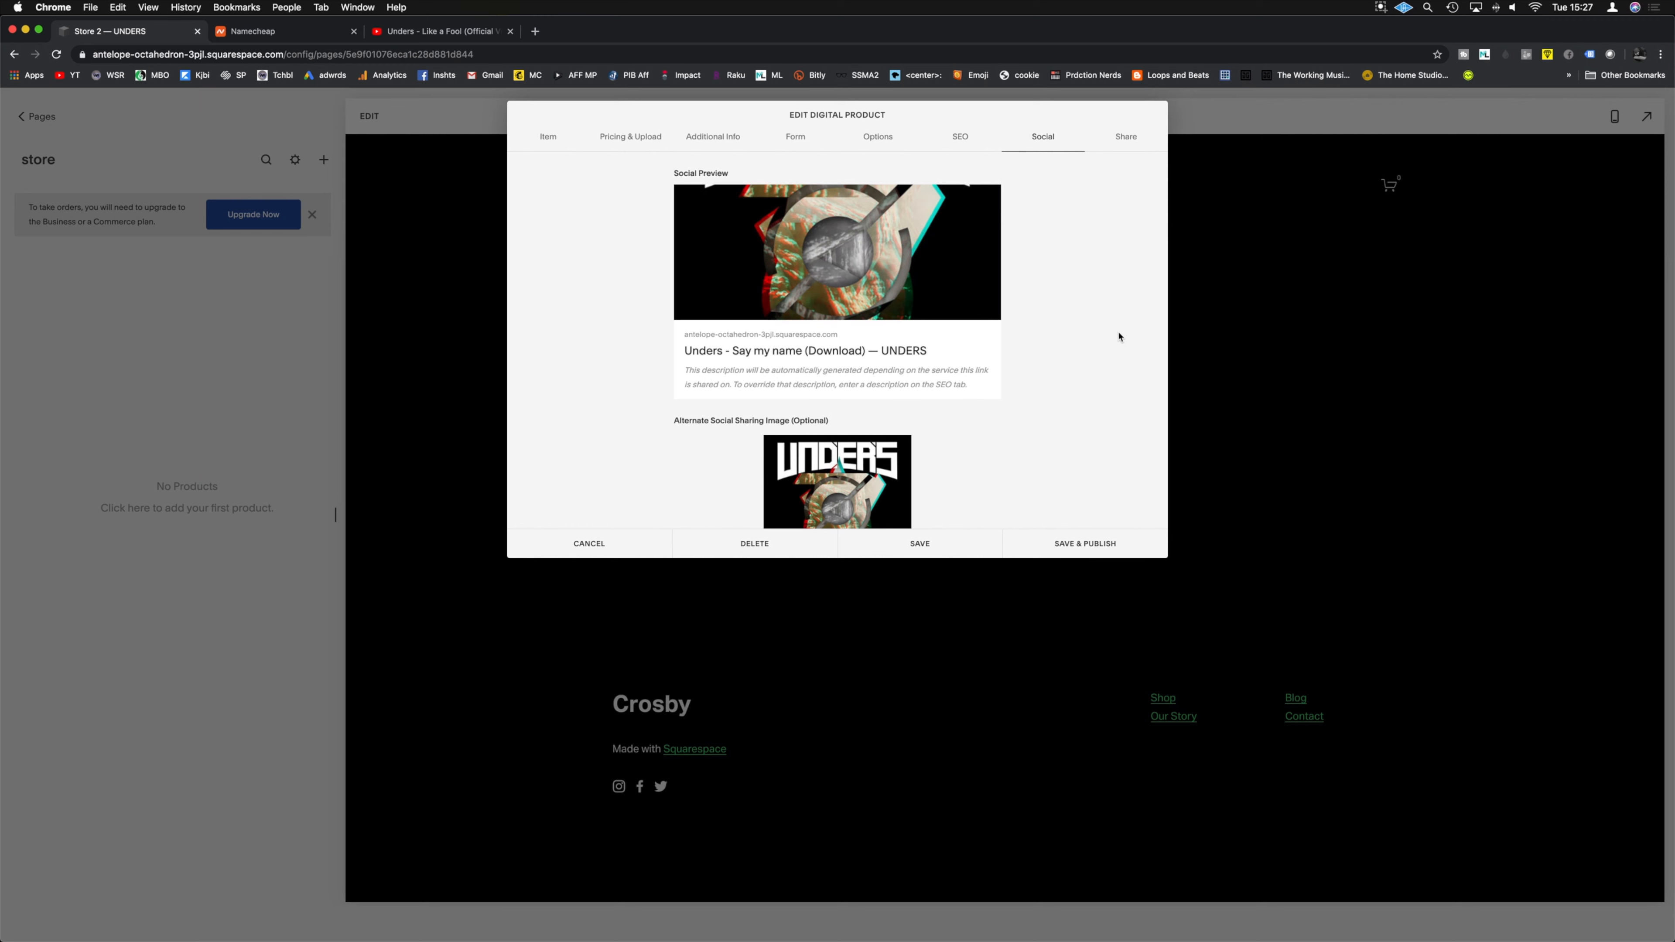
scroll(1118, 336, down, 3)
click(1124, 138)
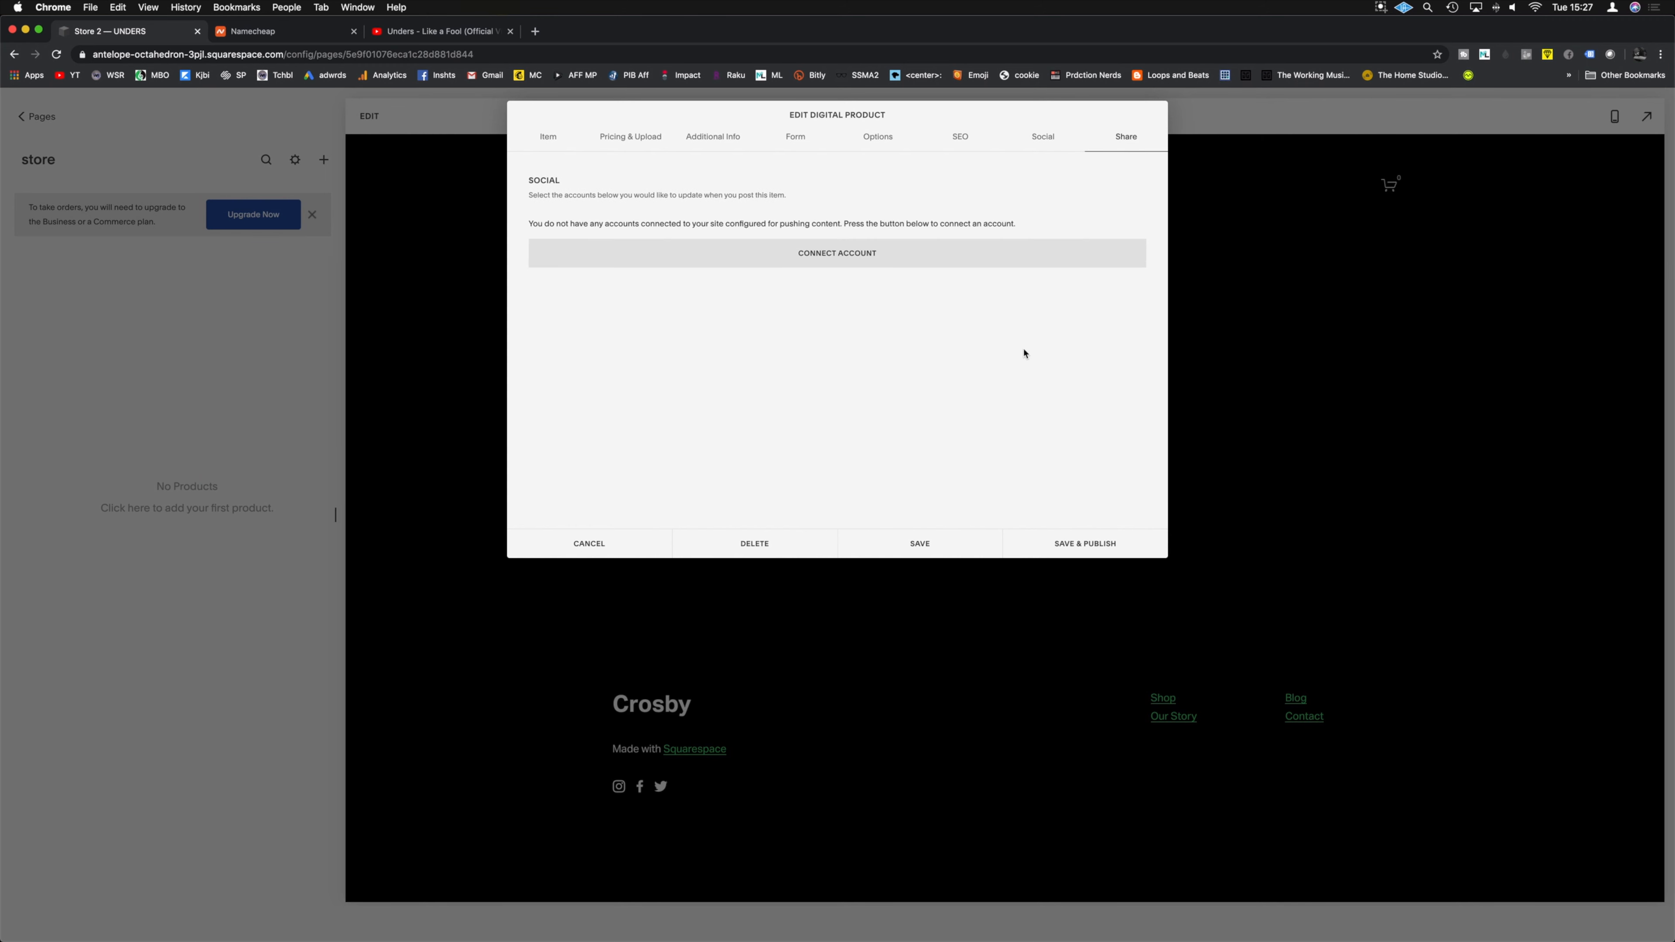
click(824, 265)
click(877, 300)
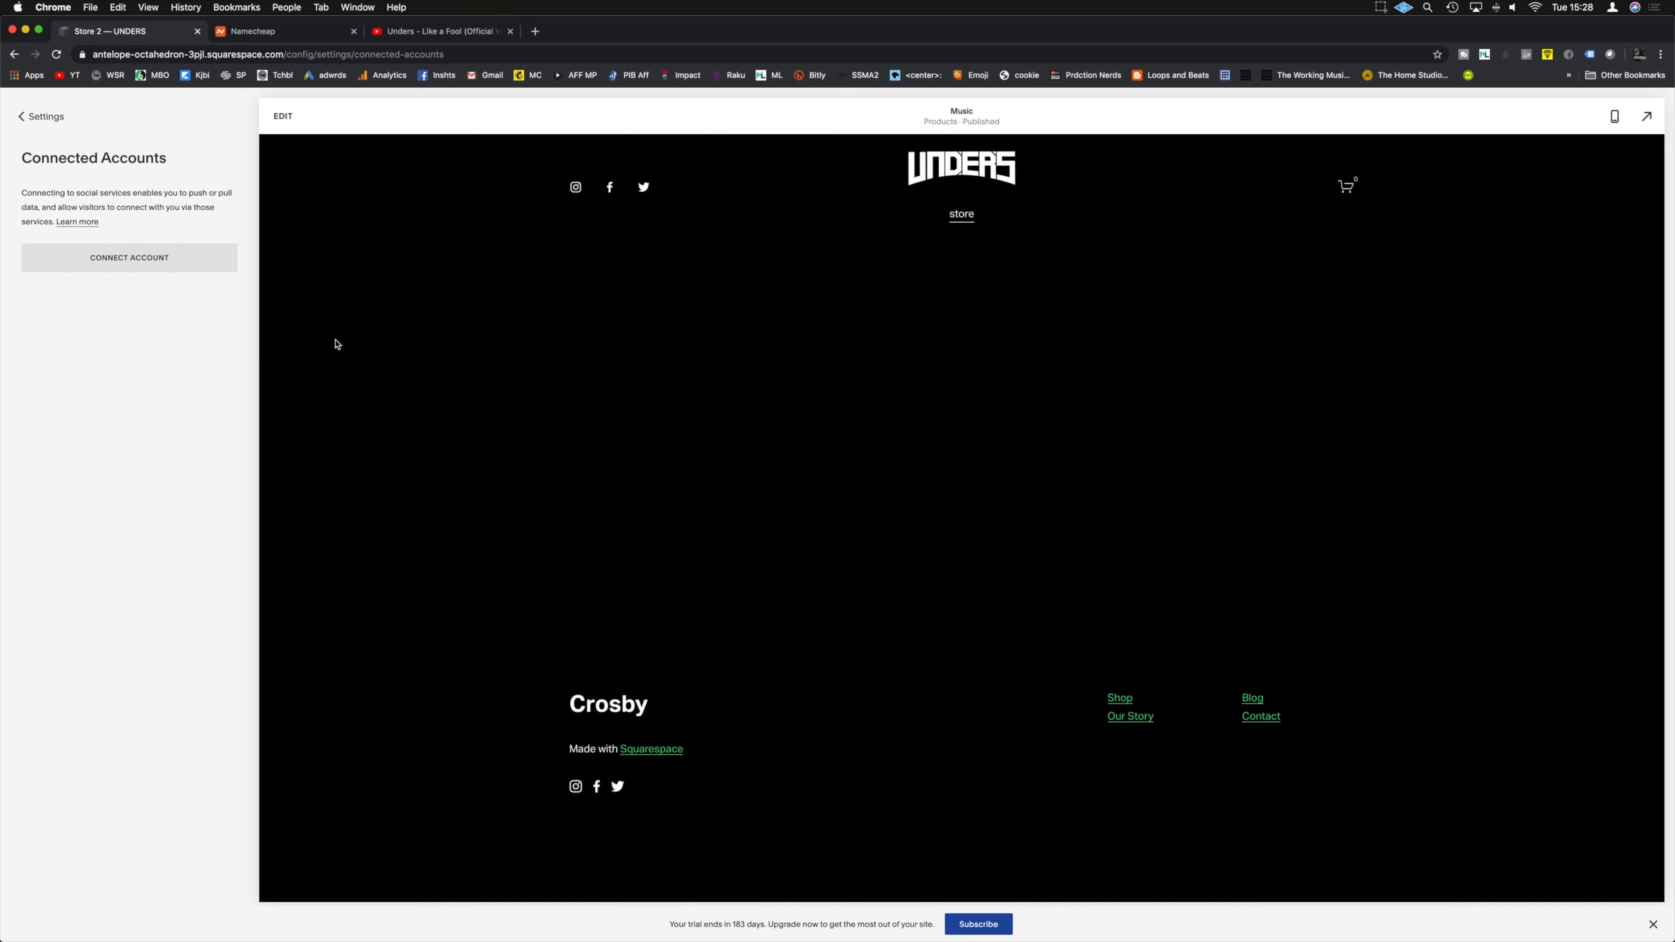
click(135, 271)
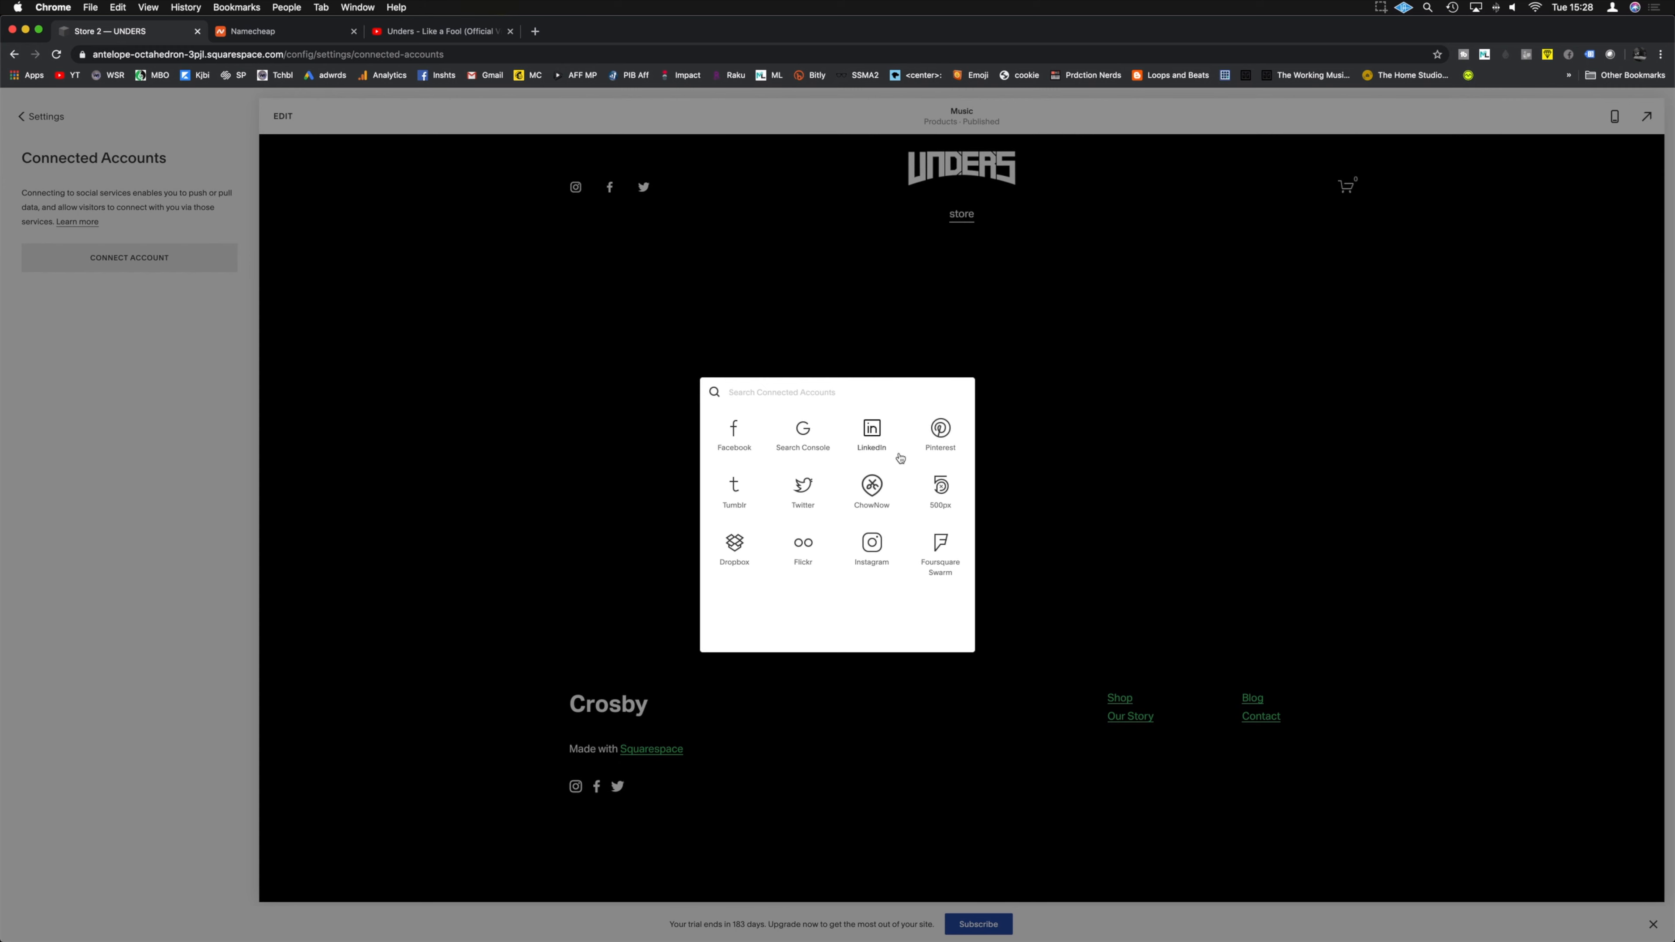
click(1087, 481)
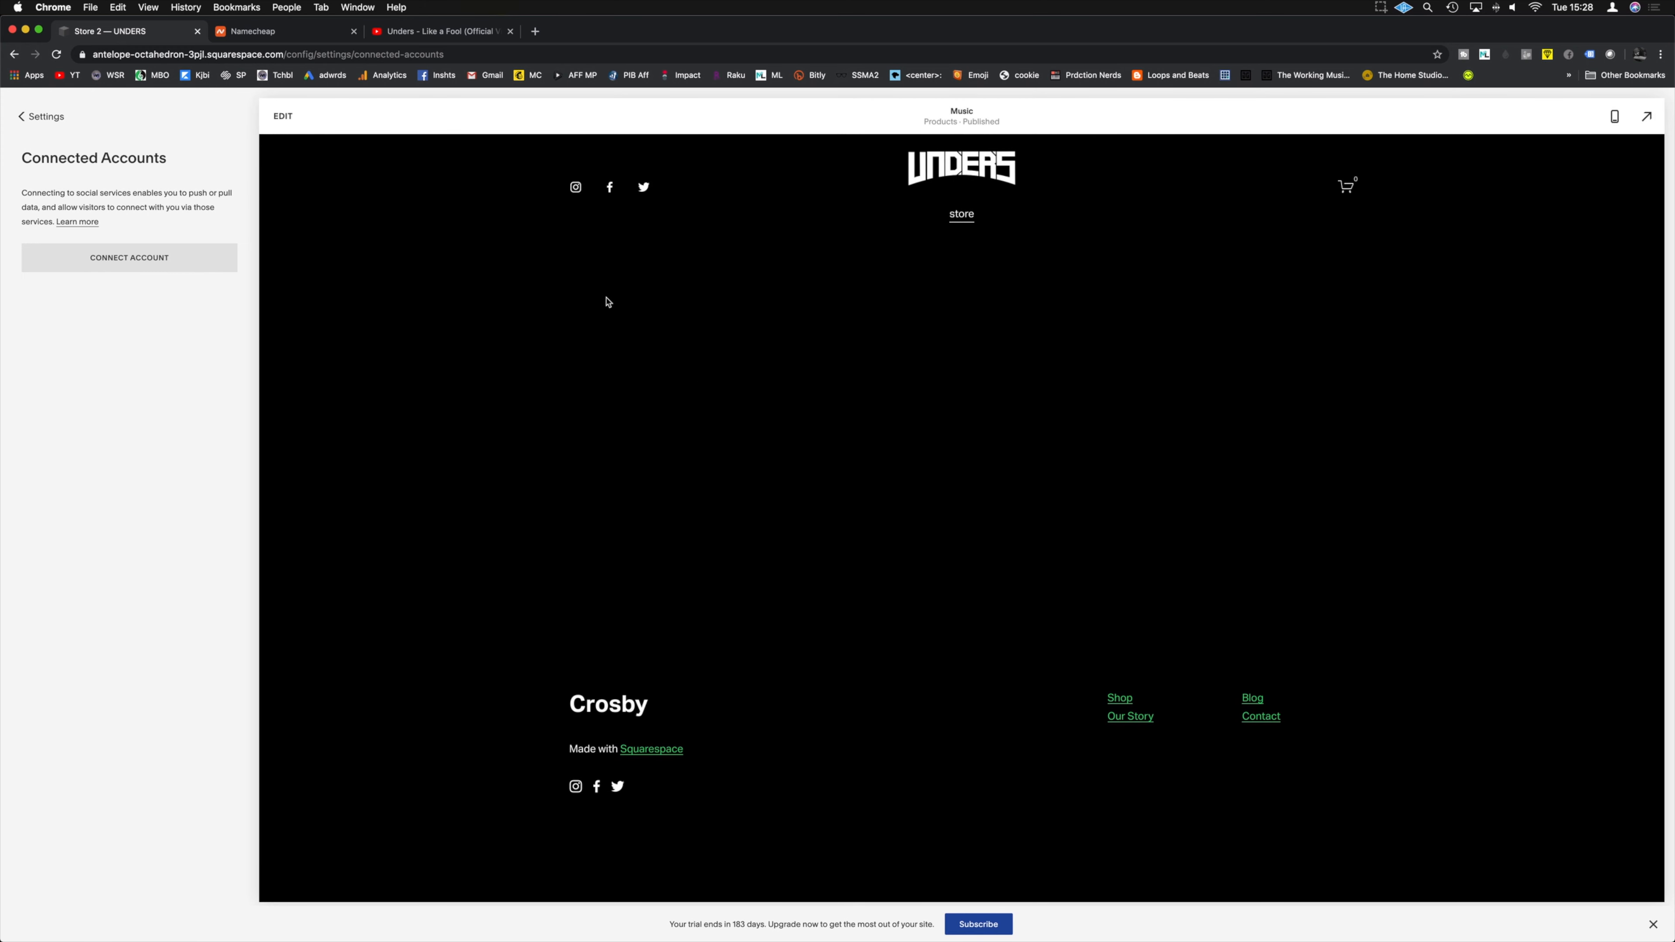
click(41, 116)
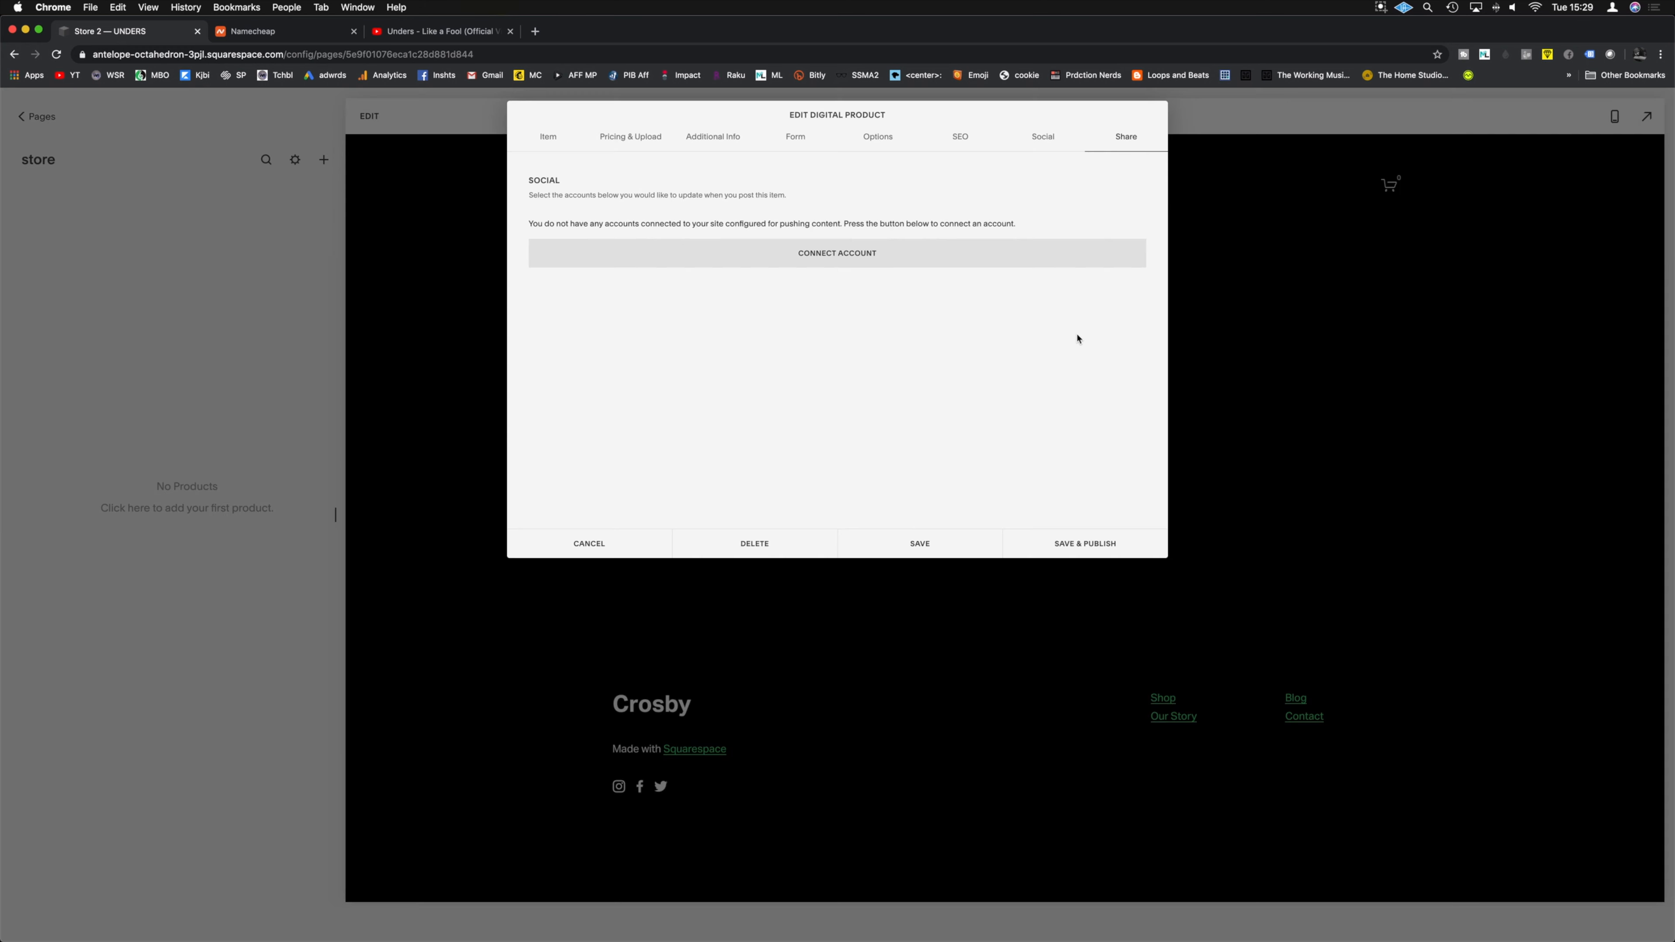
Step: Save and publish the Say My Name product, then filter the store to Music
click(1061, 552)
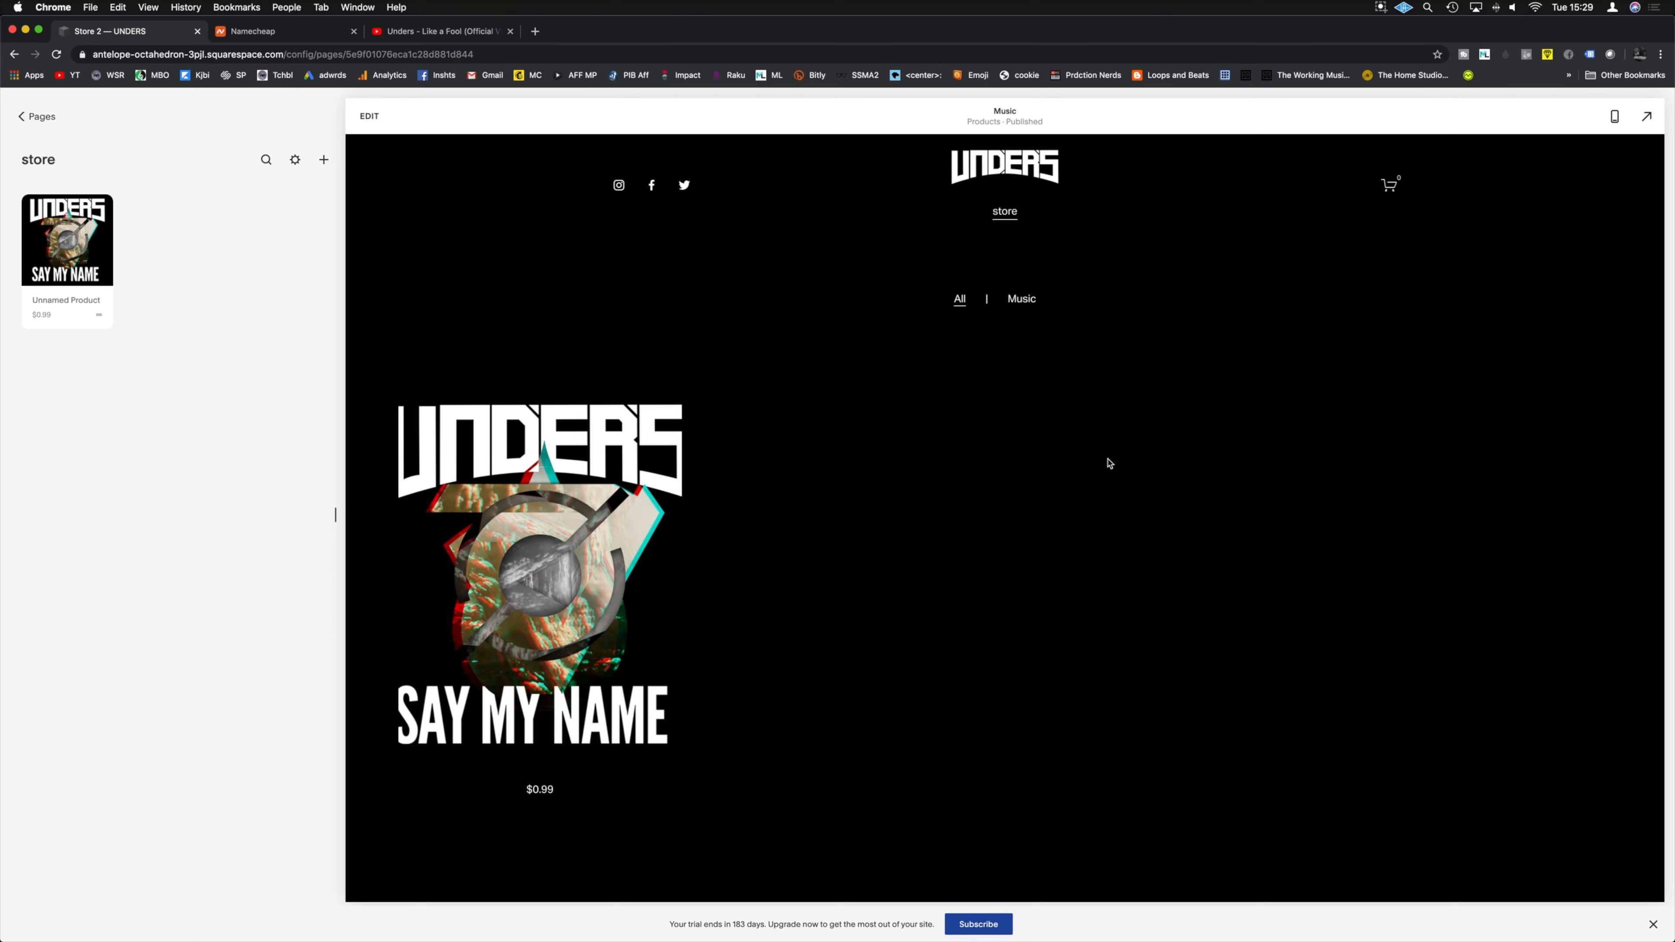
click(1021, 298)
Step: Open the Say My Name product page, review its description, and play the embedded Like a Fool video
click(611, 546)
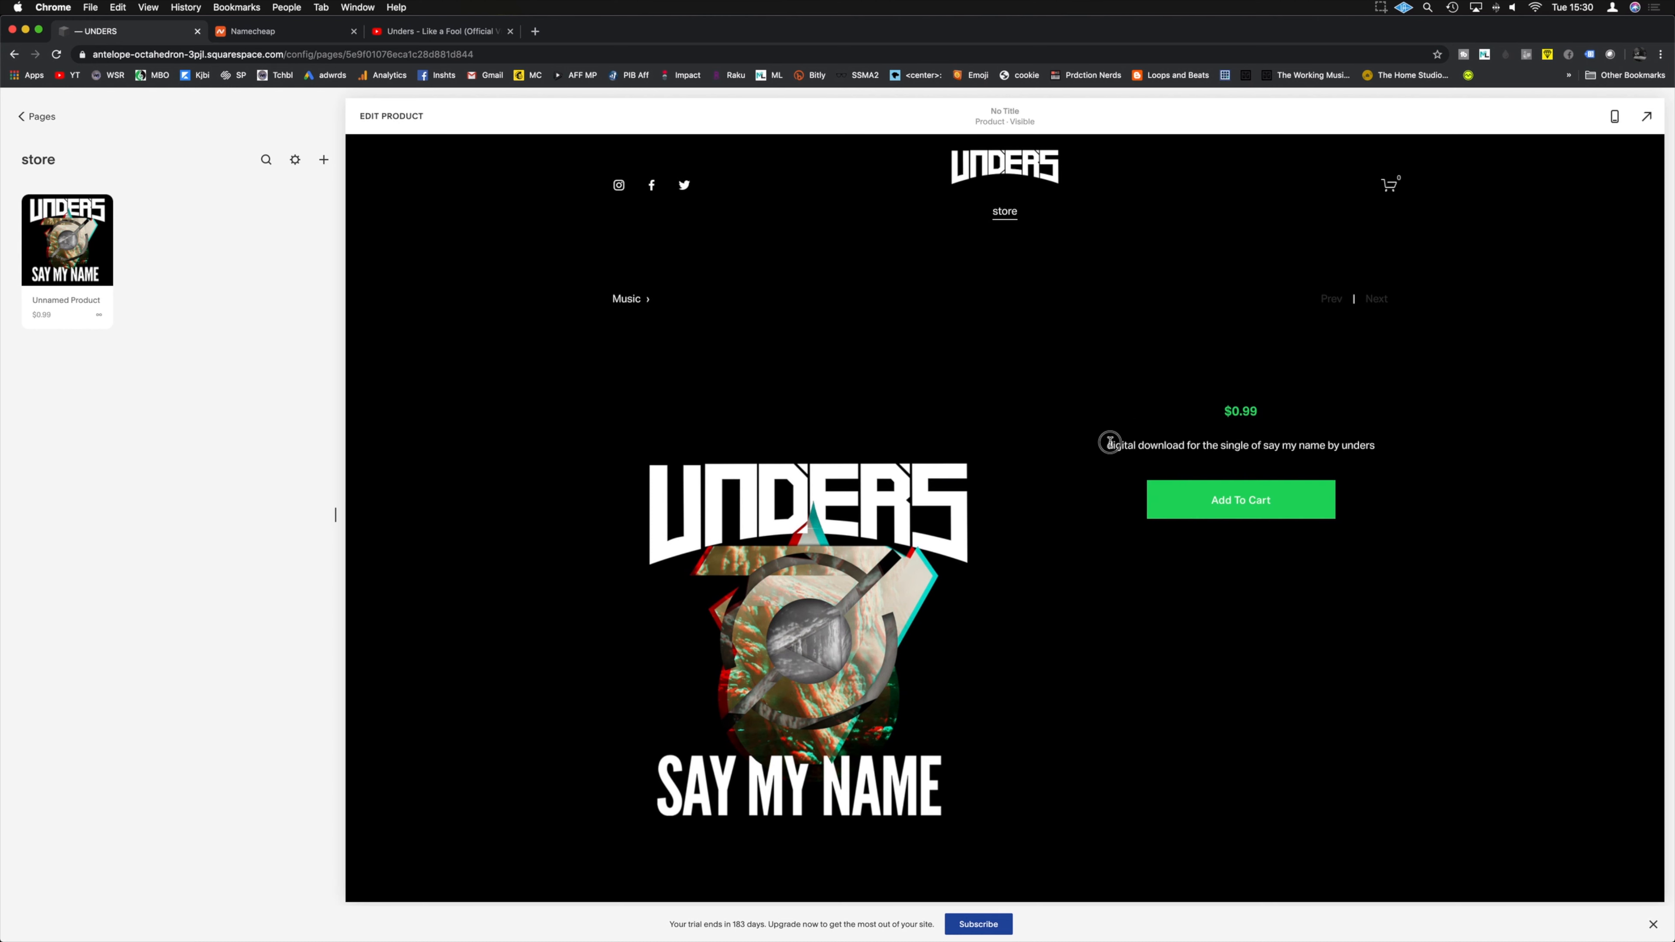
drag(1110, 442, 1402, 499)
click(1404, 539)
scroll(806, 565, down, 10)
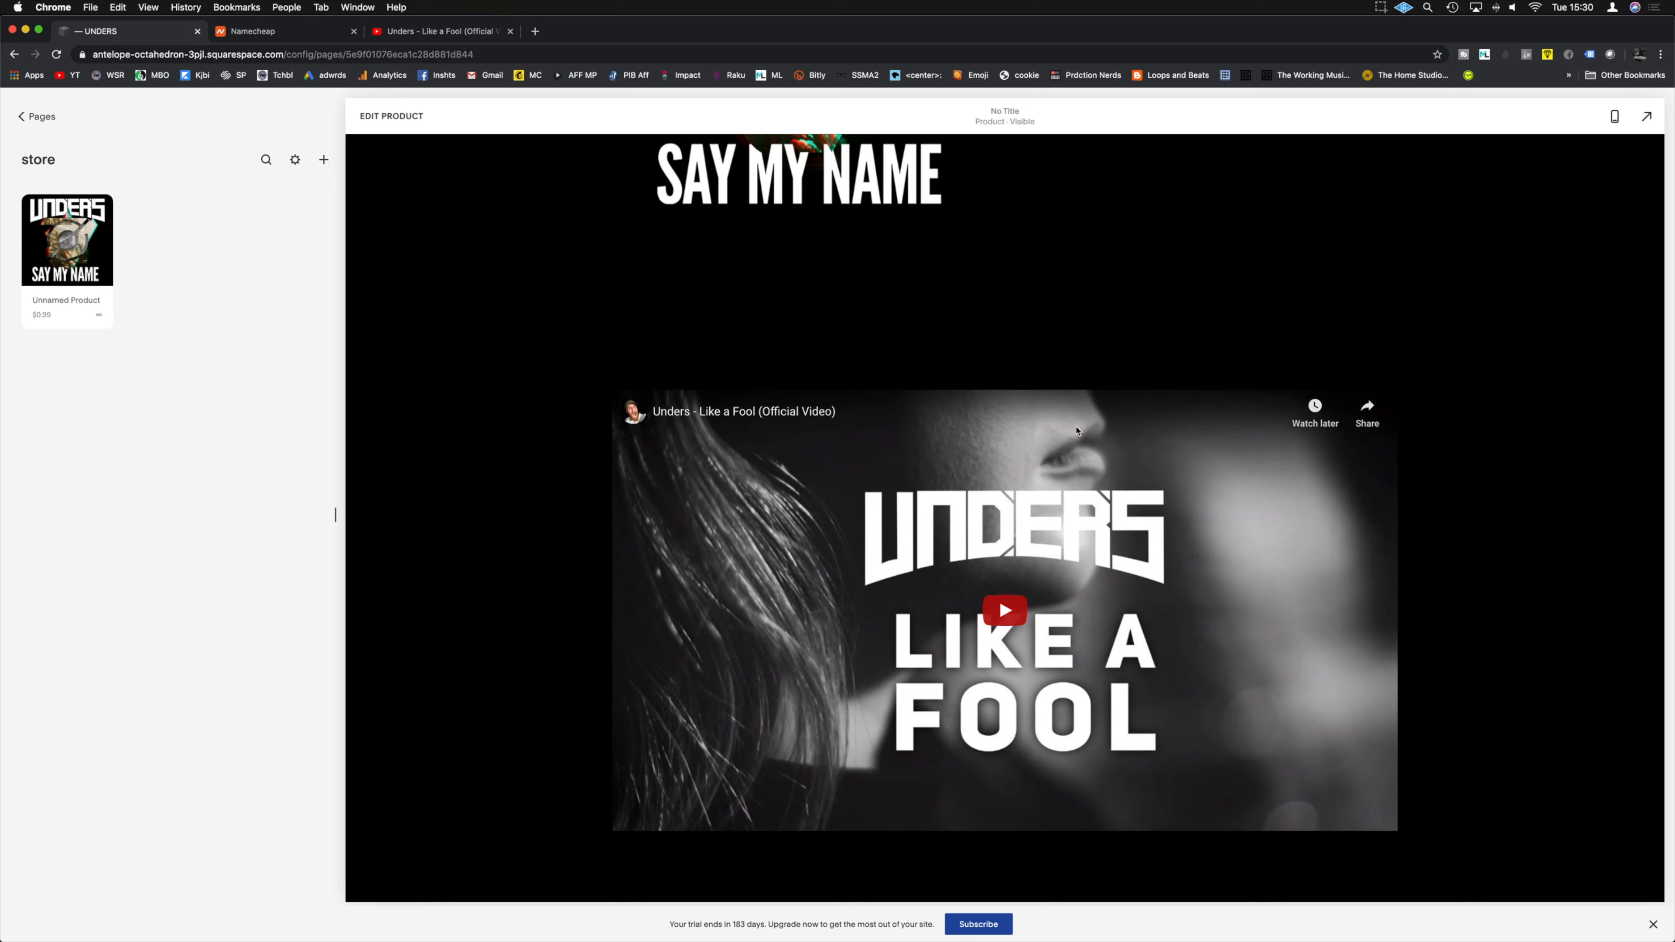
click(1076, 431)
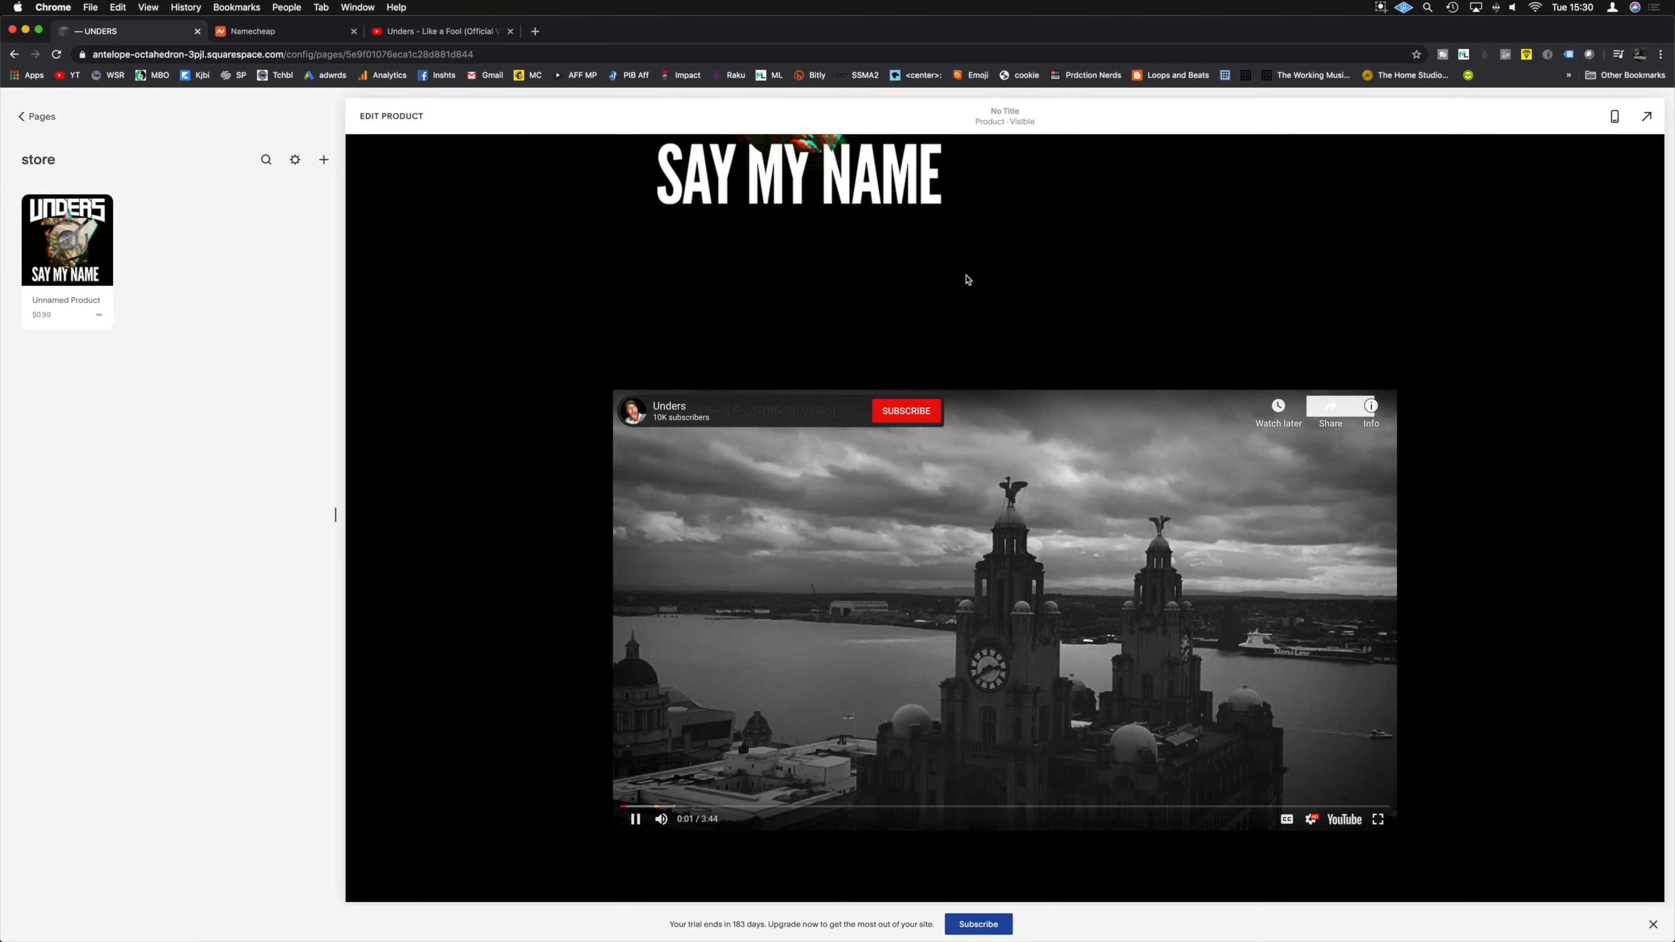
scroll(1039, 314, down, 3)
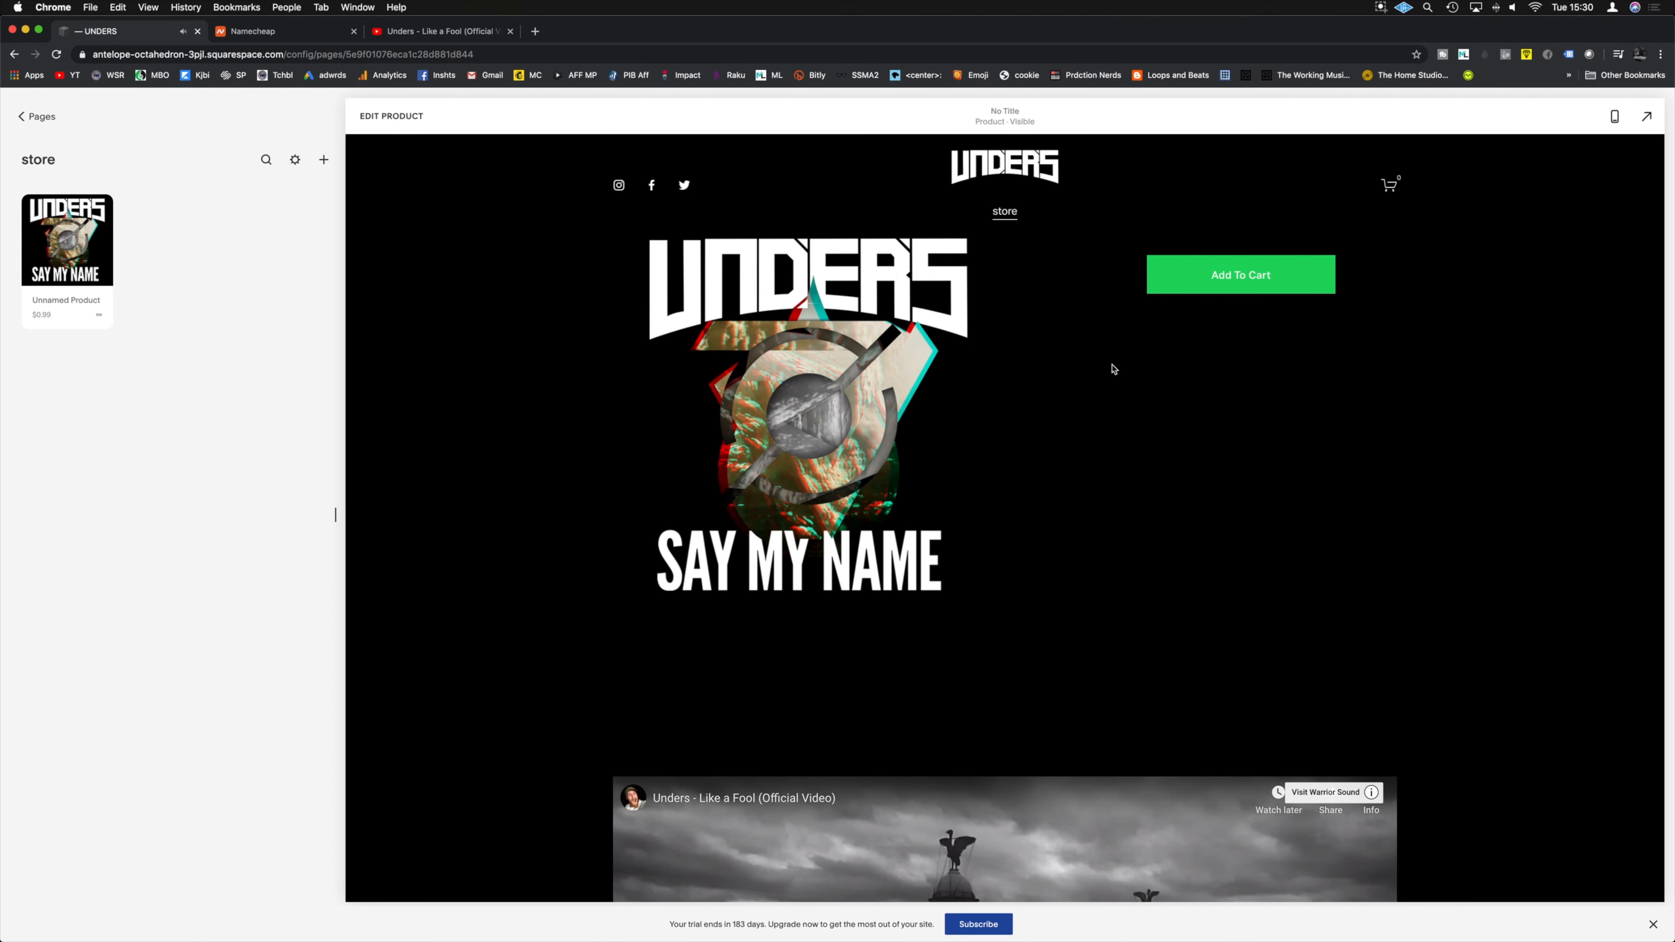
scroll(1108, 372, up, 3)
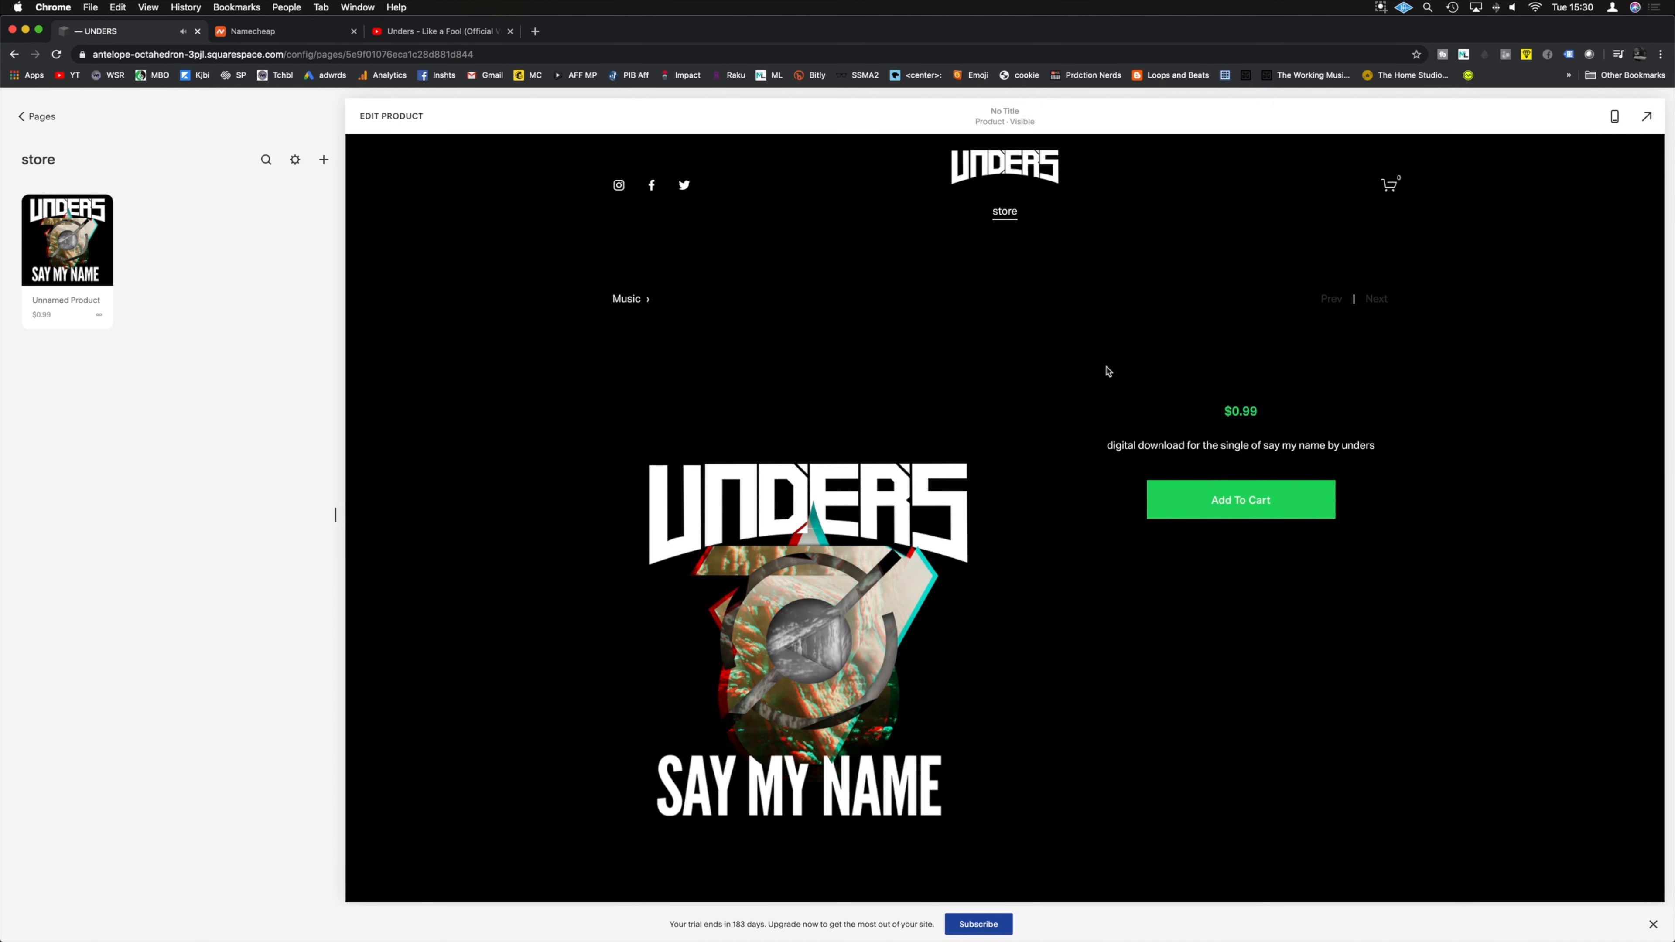
Step: Move Home from Not Linked into Main Navigation, then open it from the site header
click(21, 119)
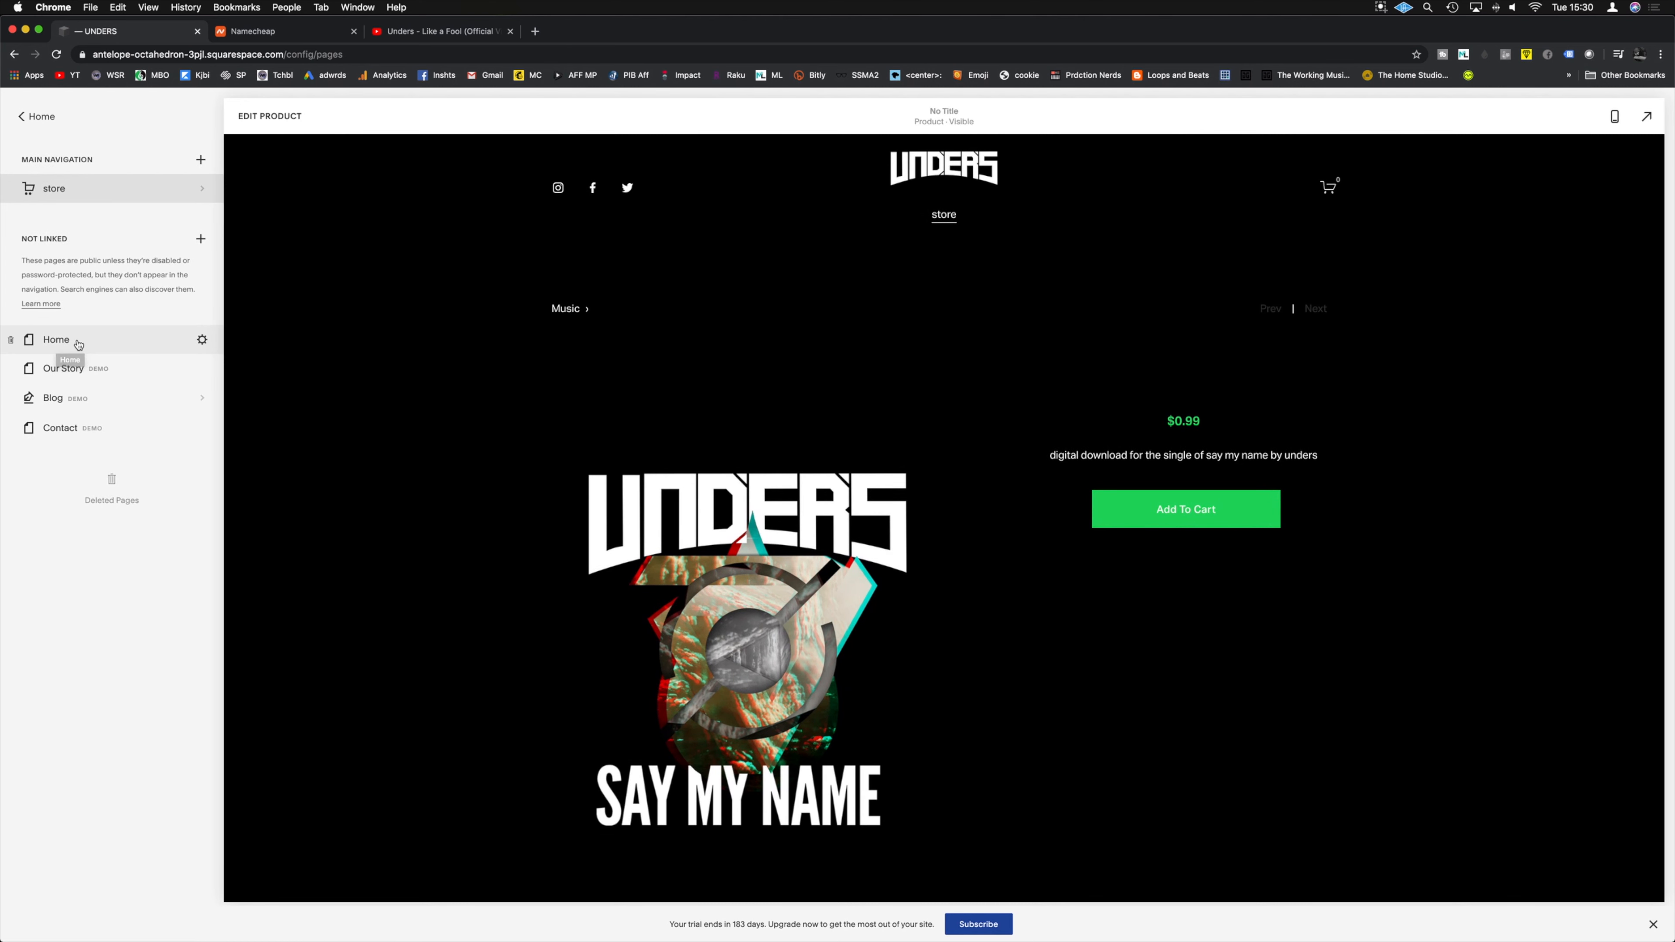
drag(69, 342, 66, 178)
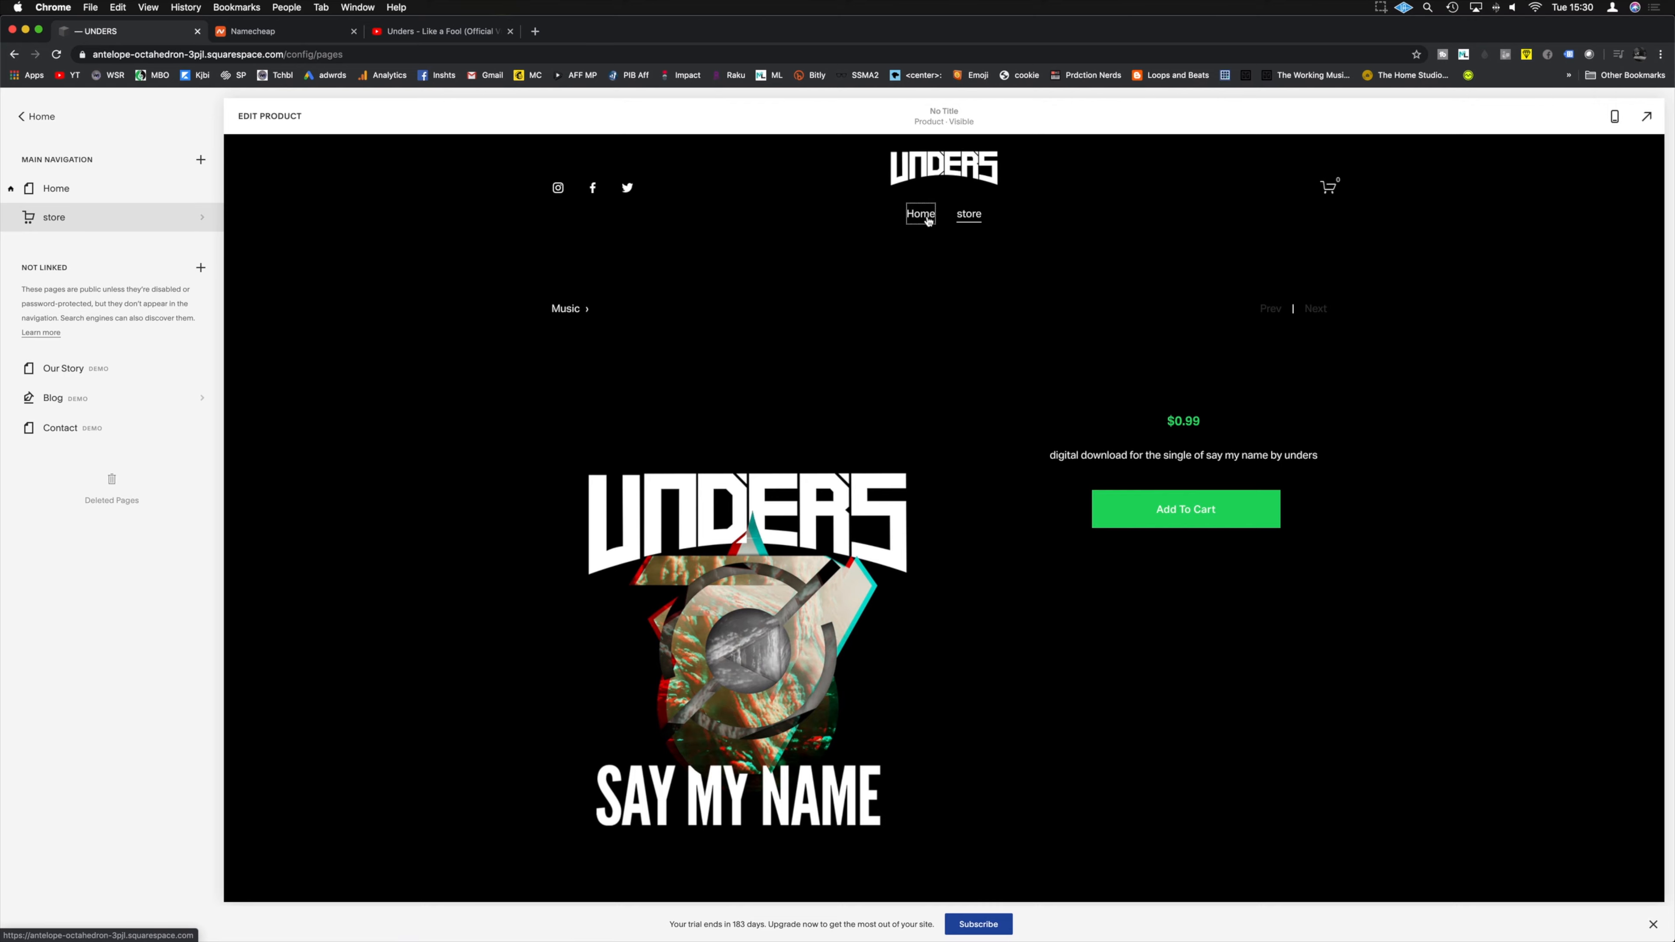
click(920, 213)
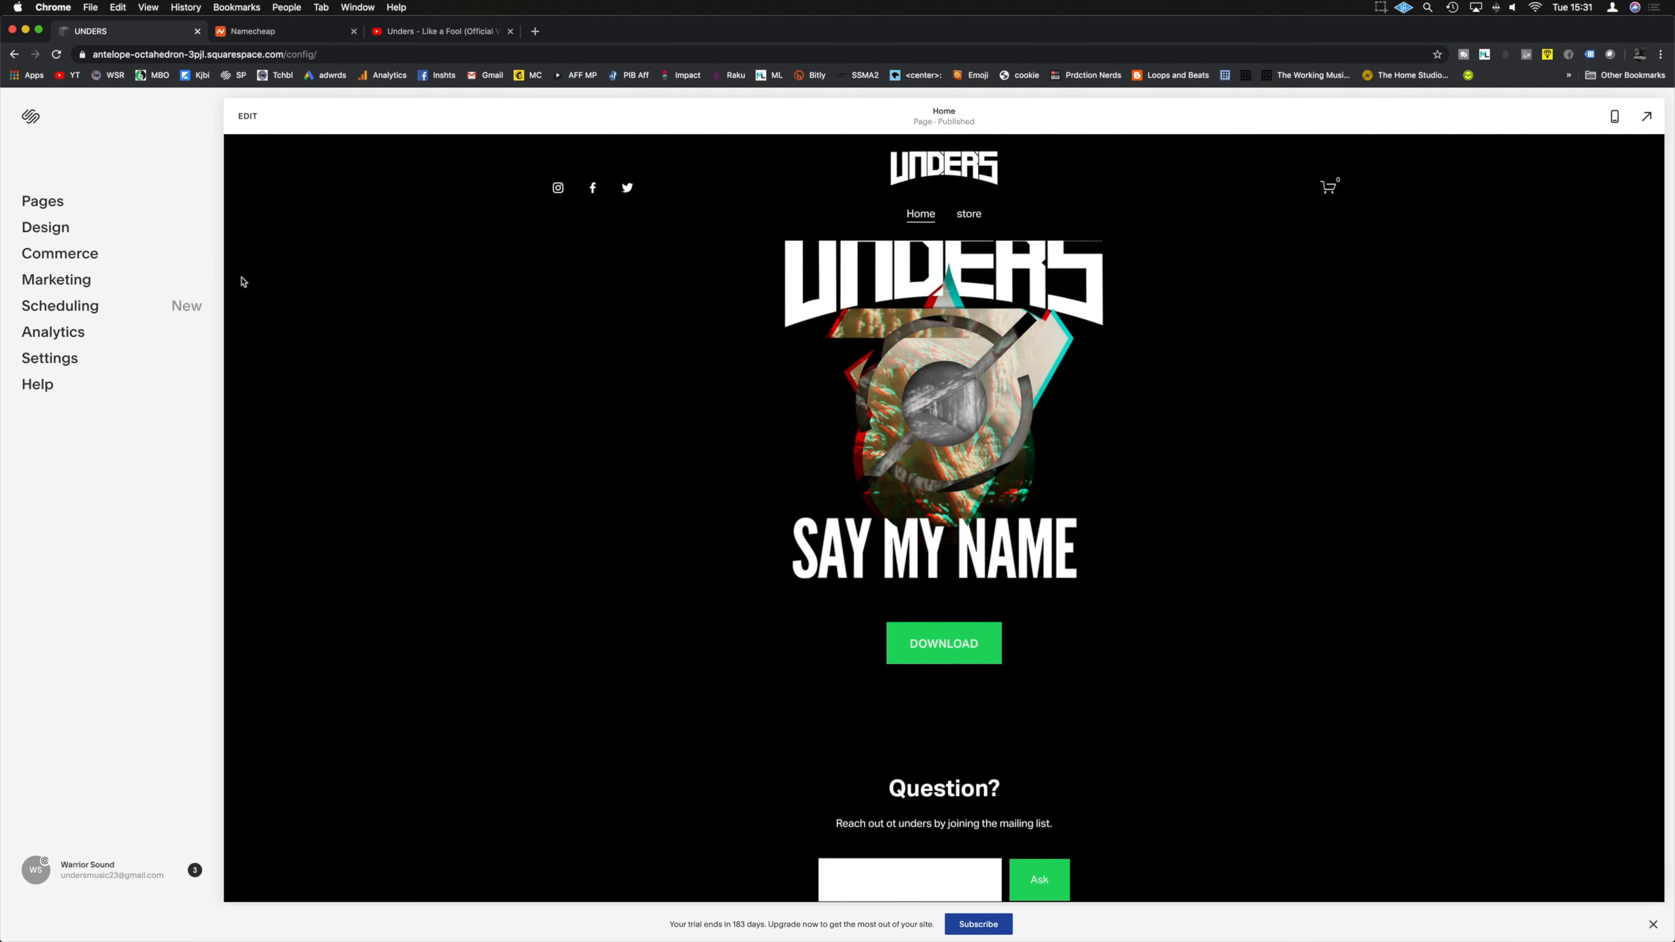
Step: Open the Domains settings, start domain setup, then back out of the recommended suggestions
click(49, 358)
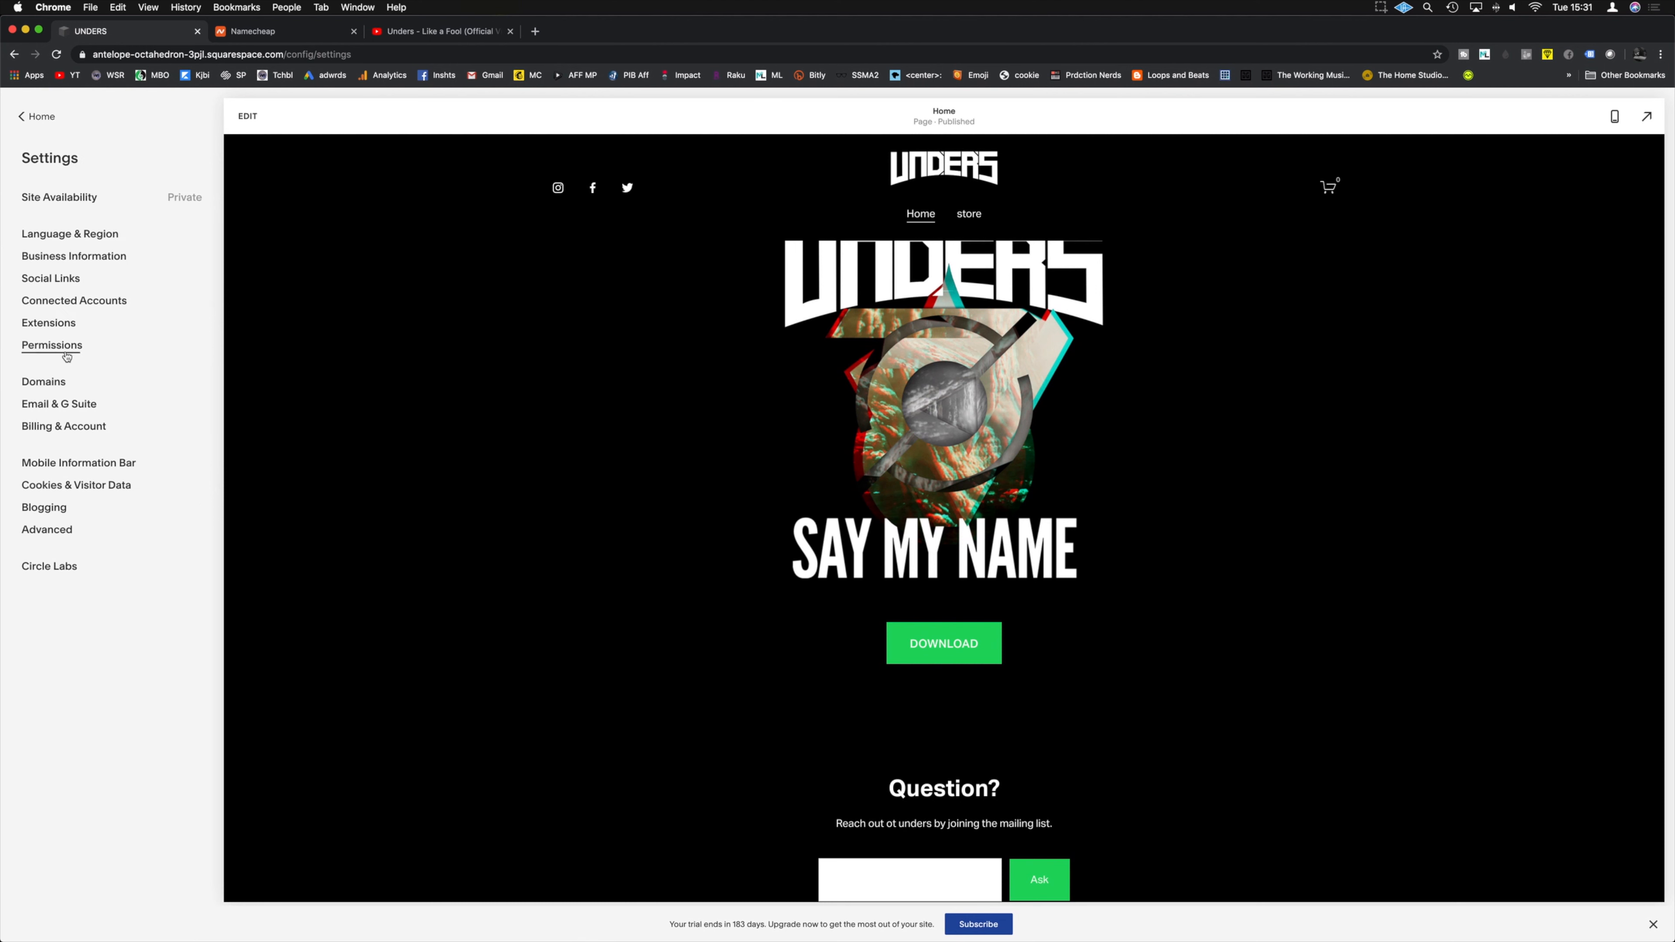
click(44, 382)
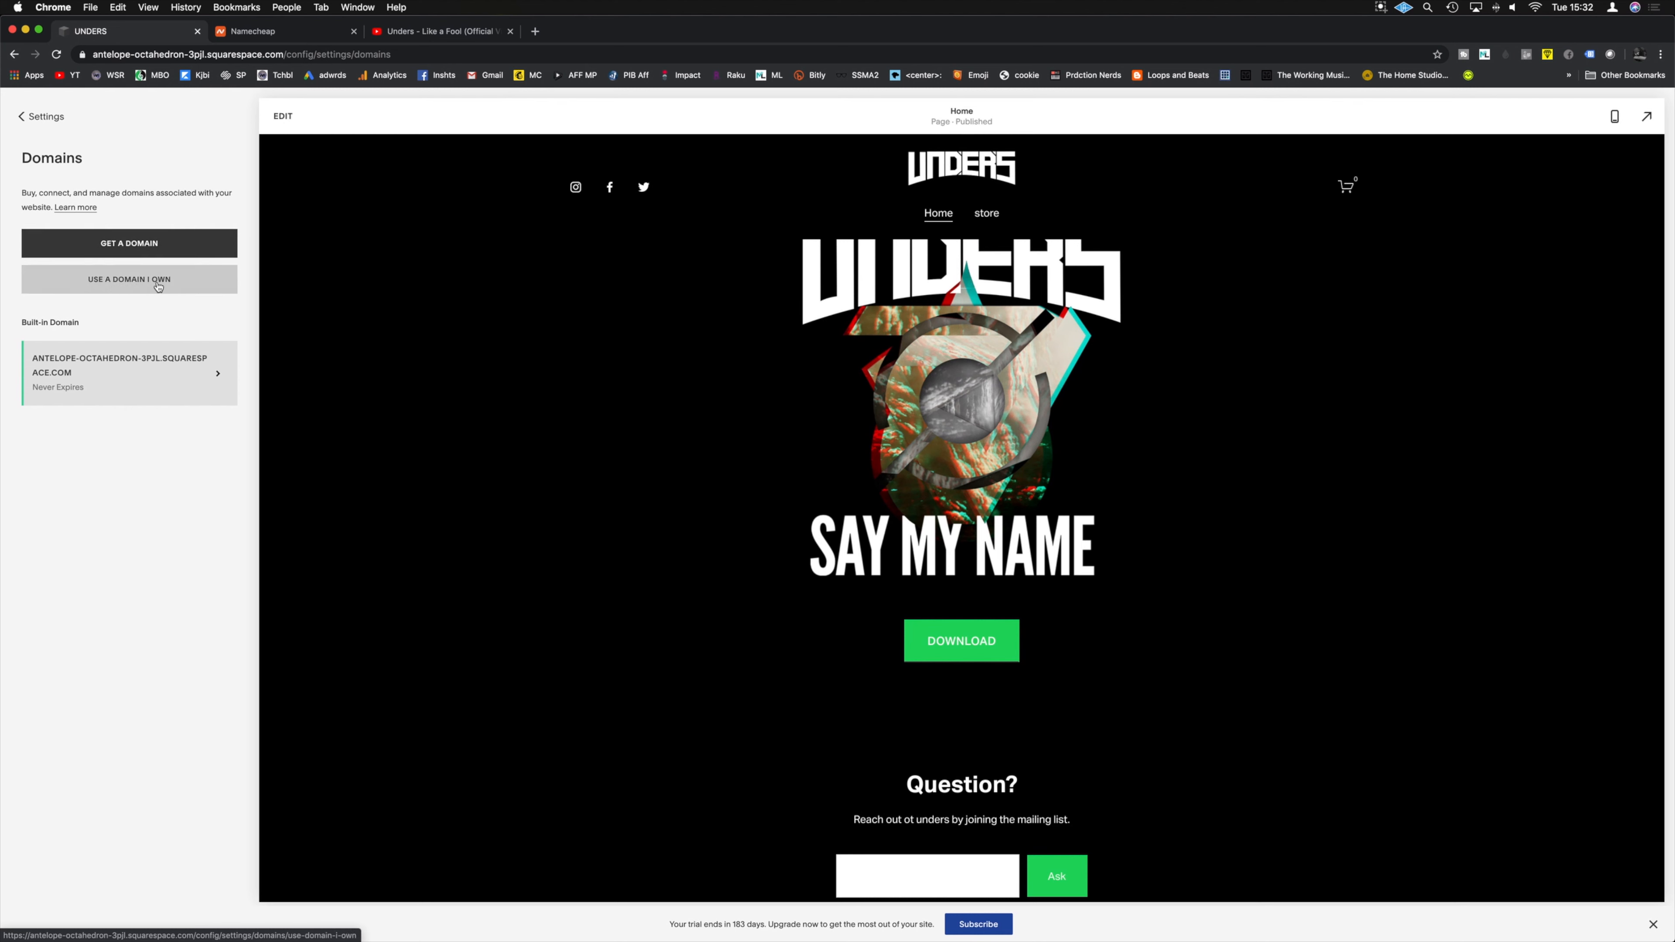
click(153, 249)
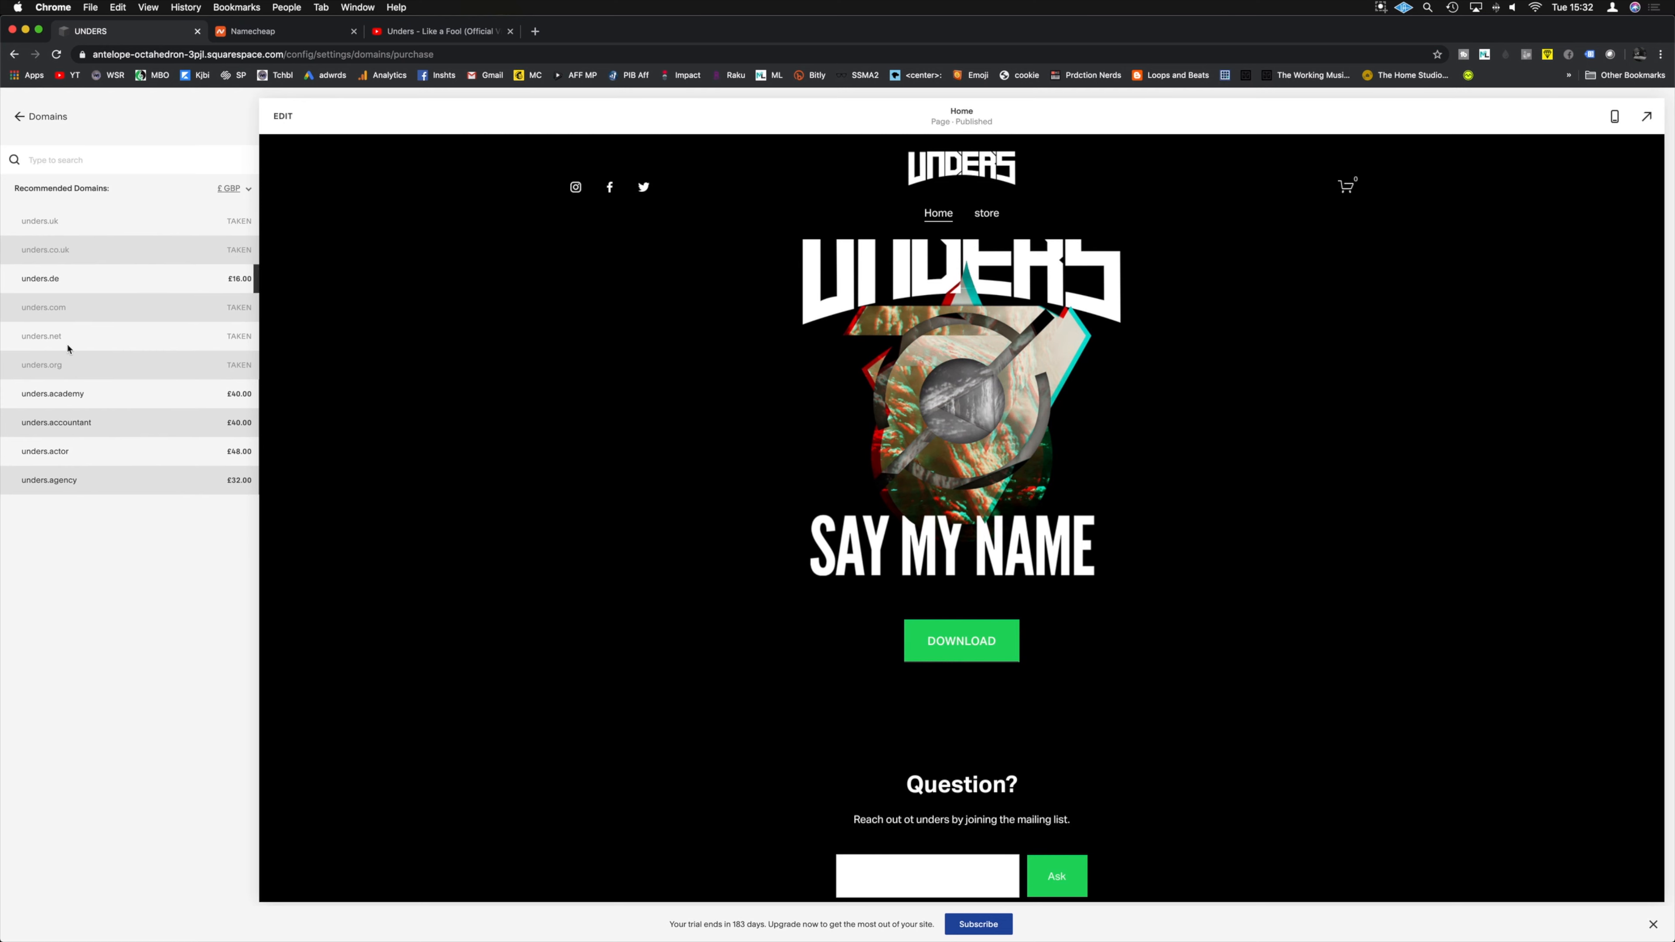
click(23, 117)
Step: Scroll through Namecheap's available unders domain extensions, then return to the Squarespace Domains tab
click(282, 35)
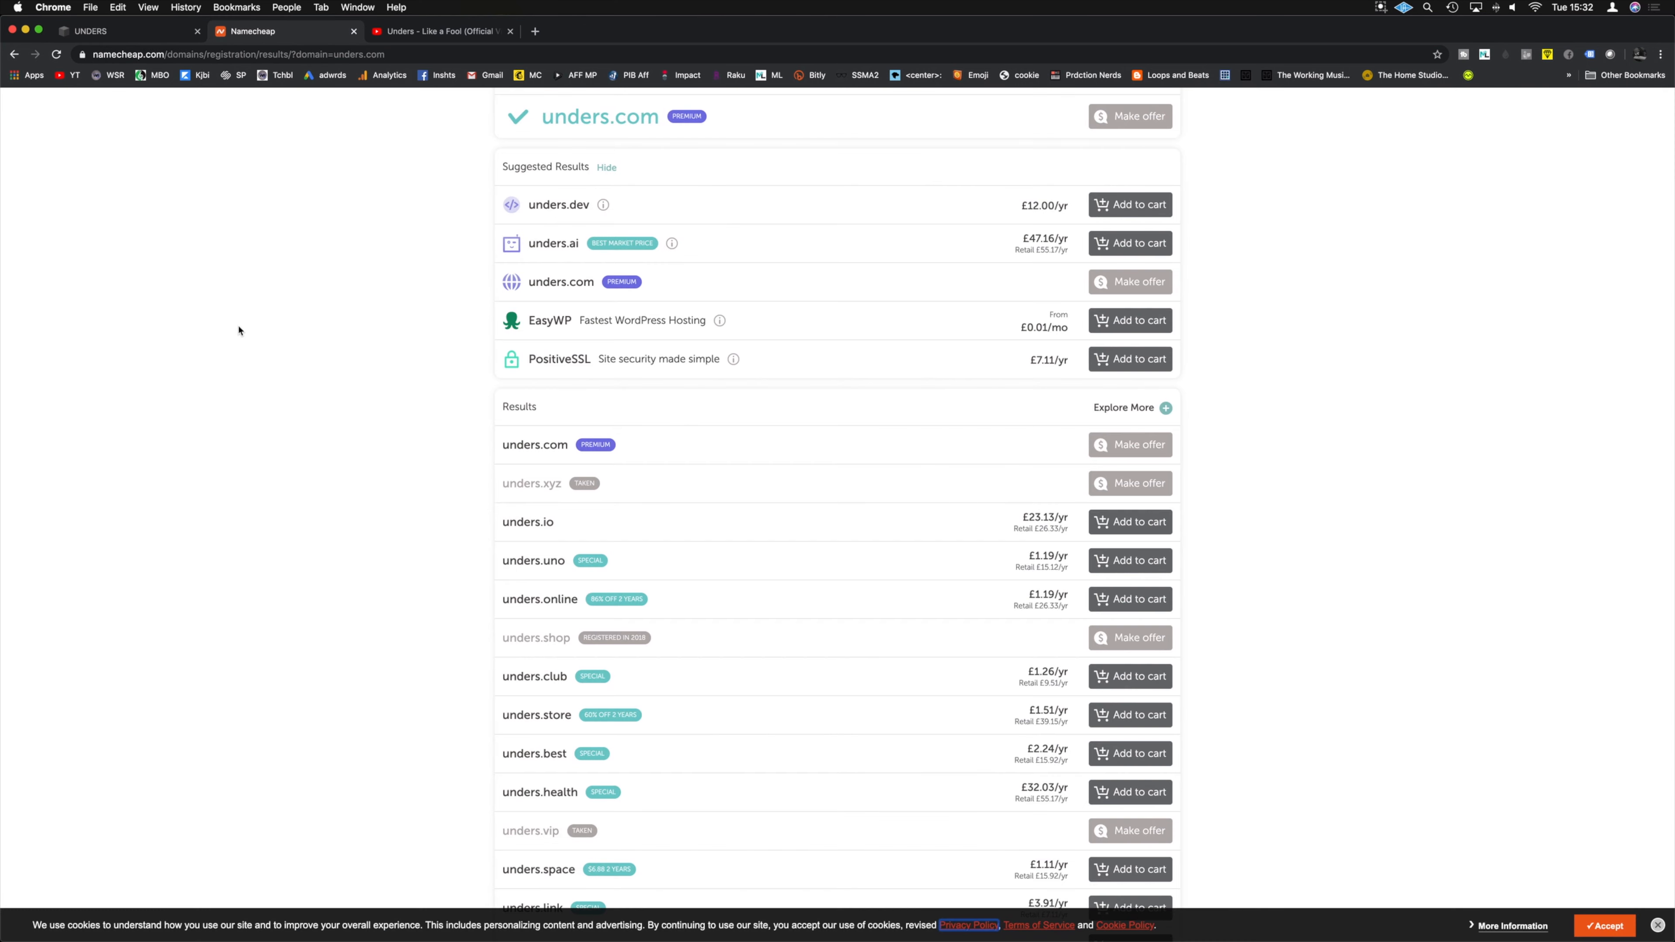
scroll(330, 336, up, 3)
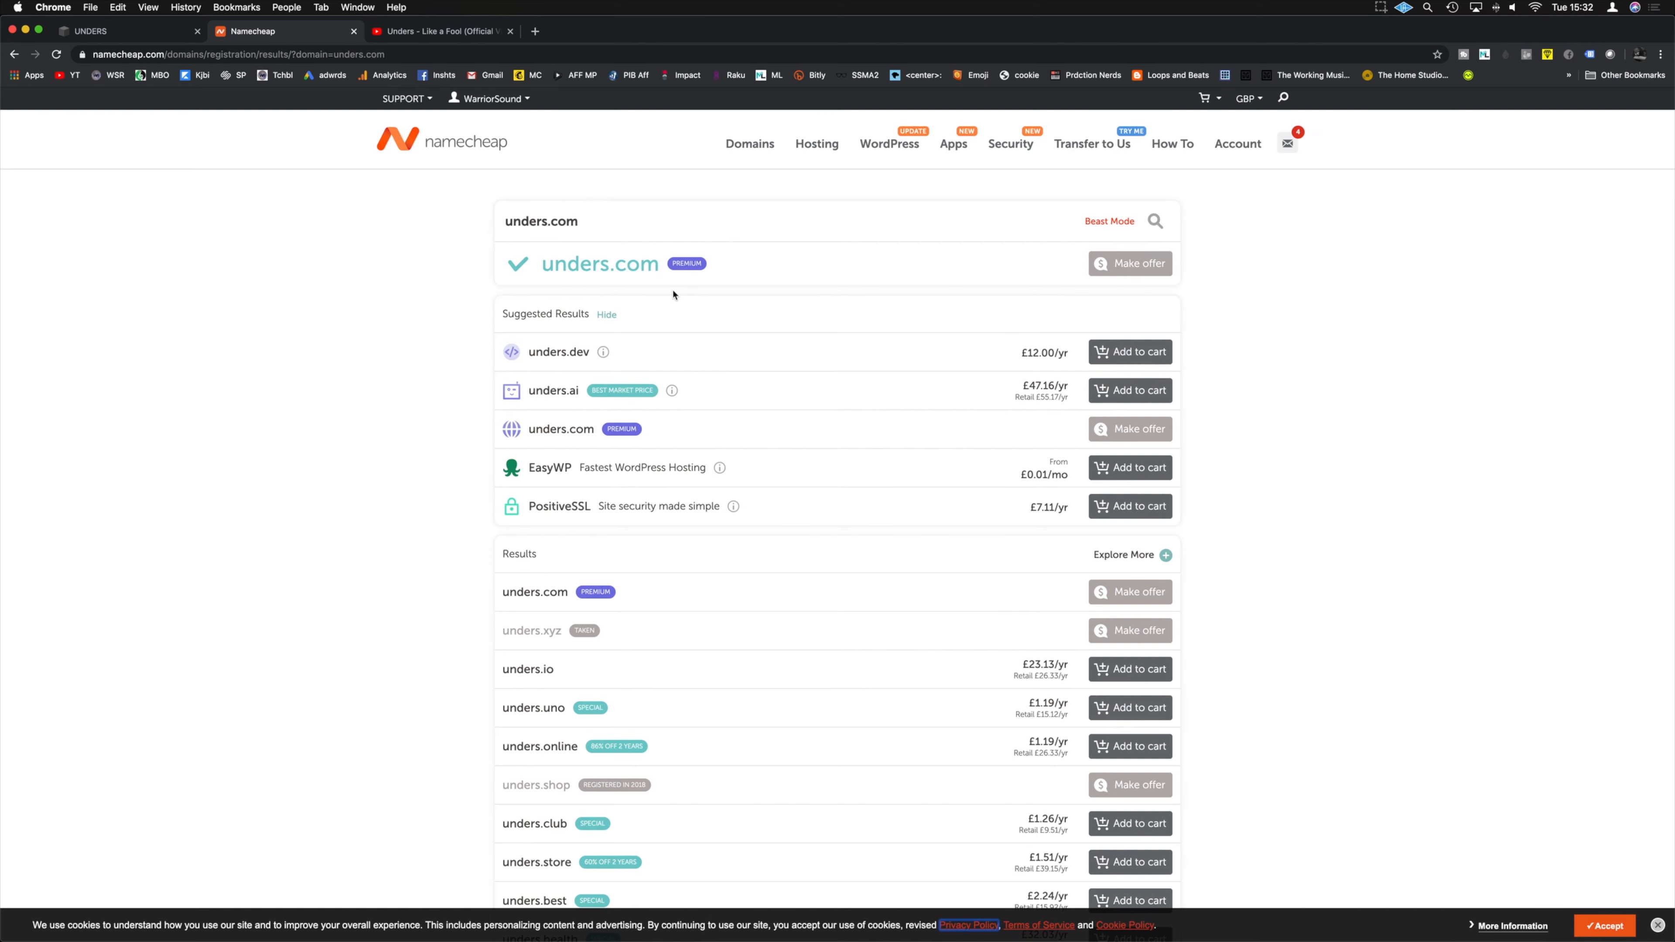
scroll(459, 315, down, 6)
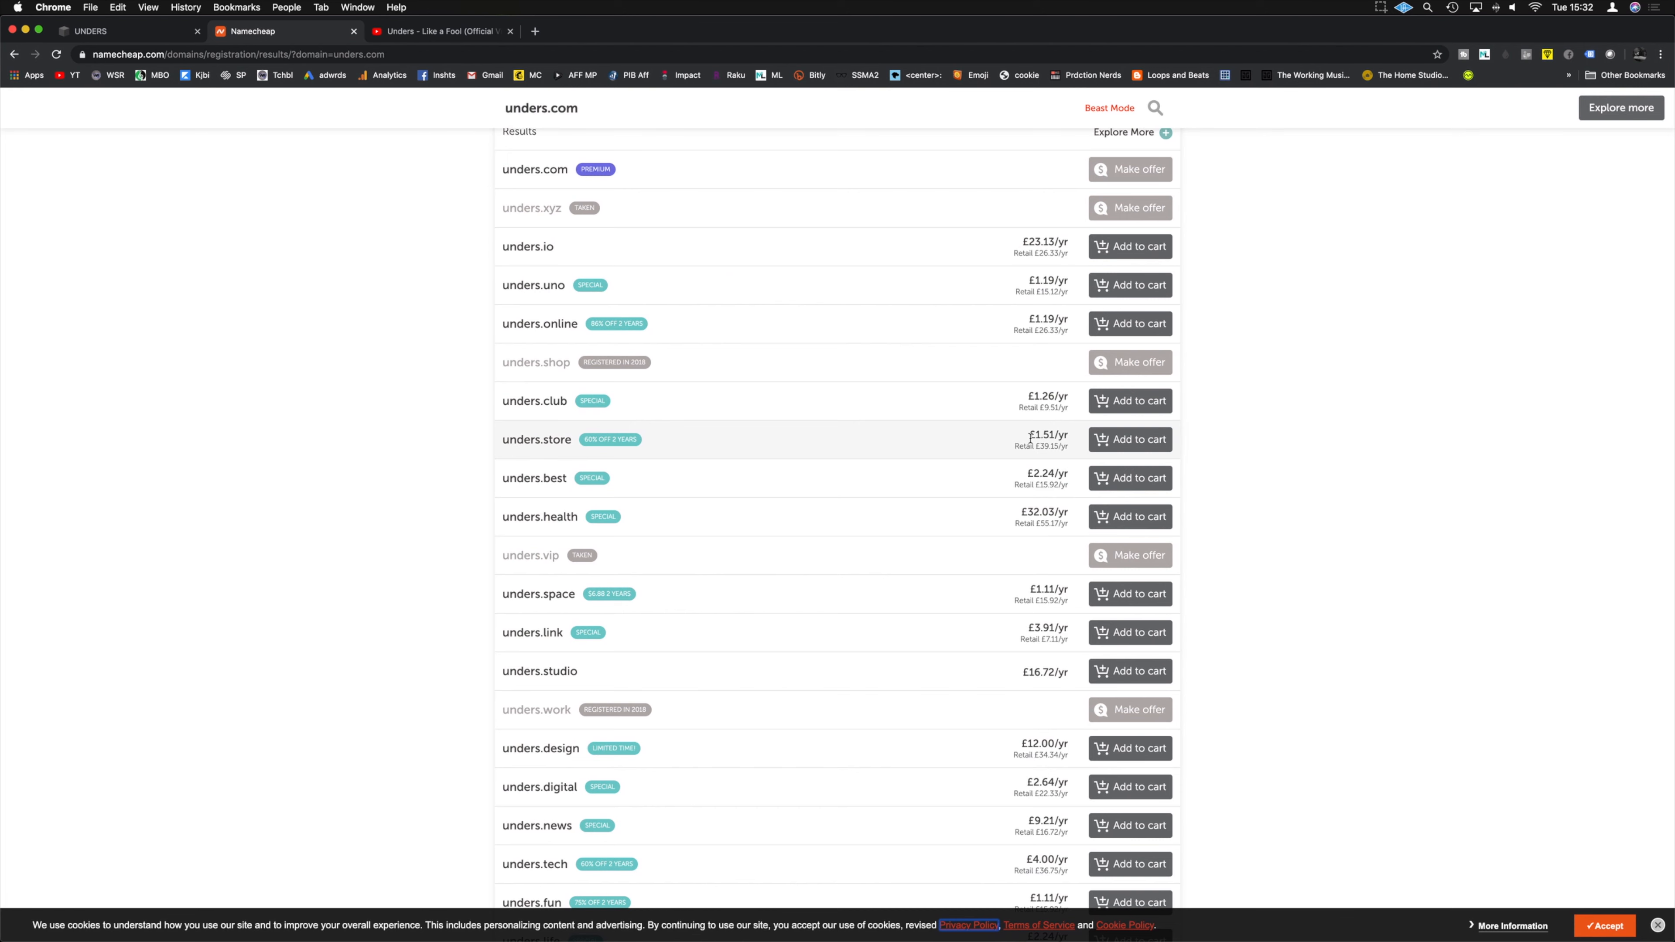
scroll(912, 583, down, 1)
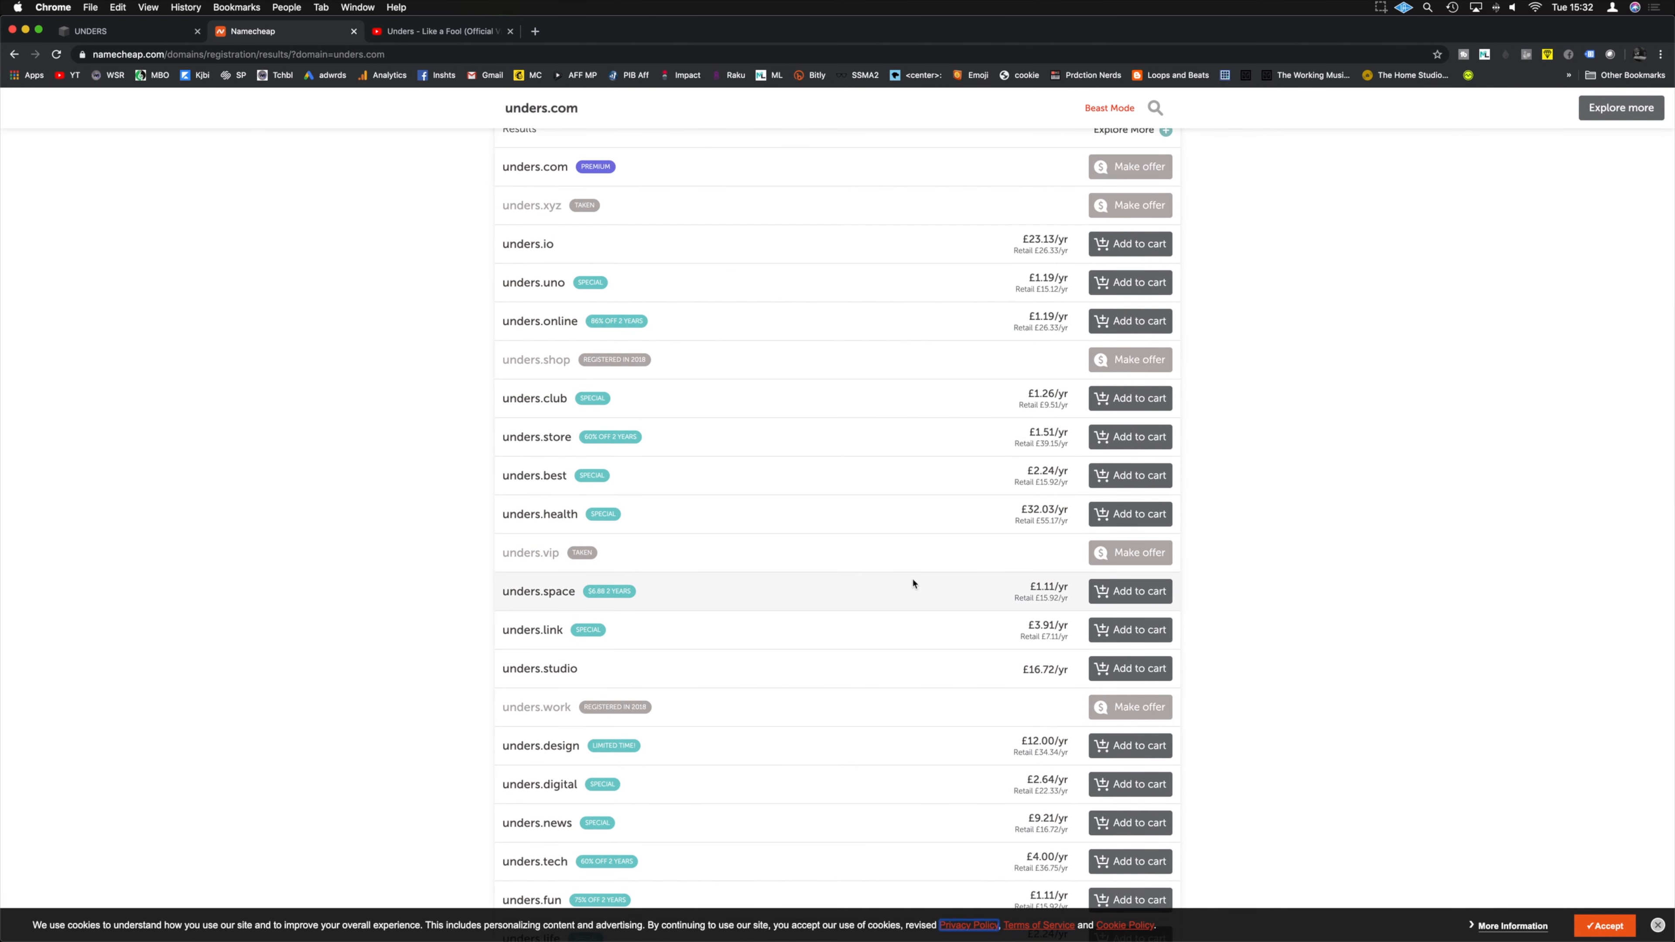
key(ctrl+shift+Tab)
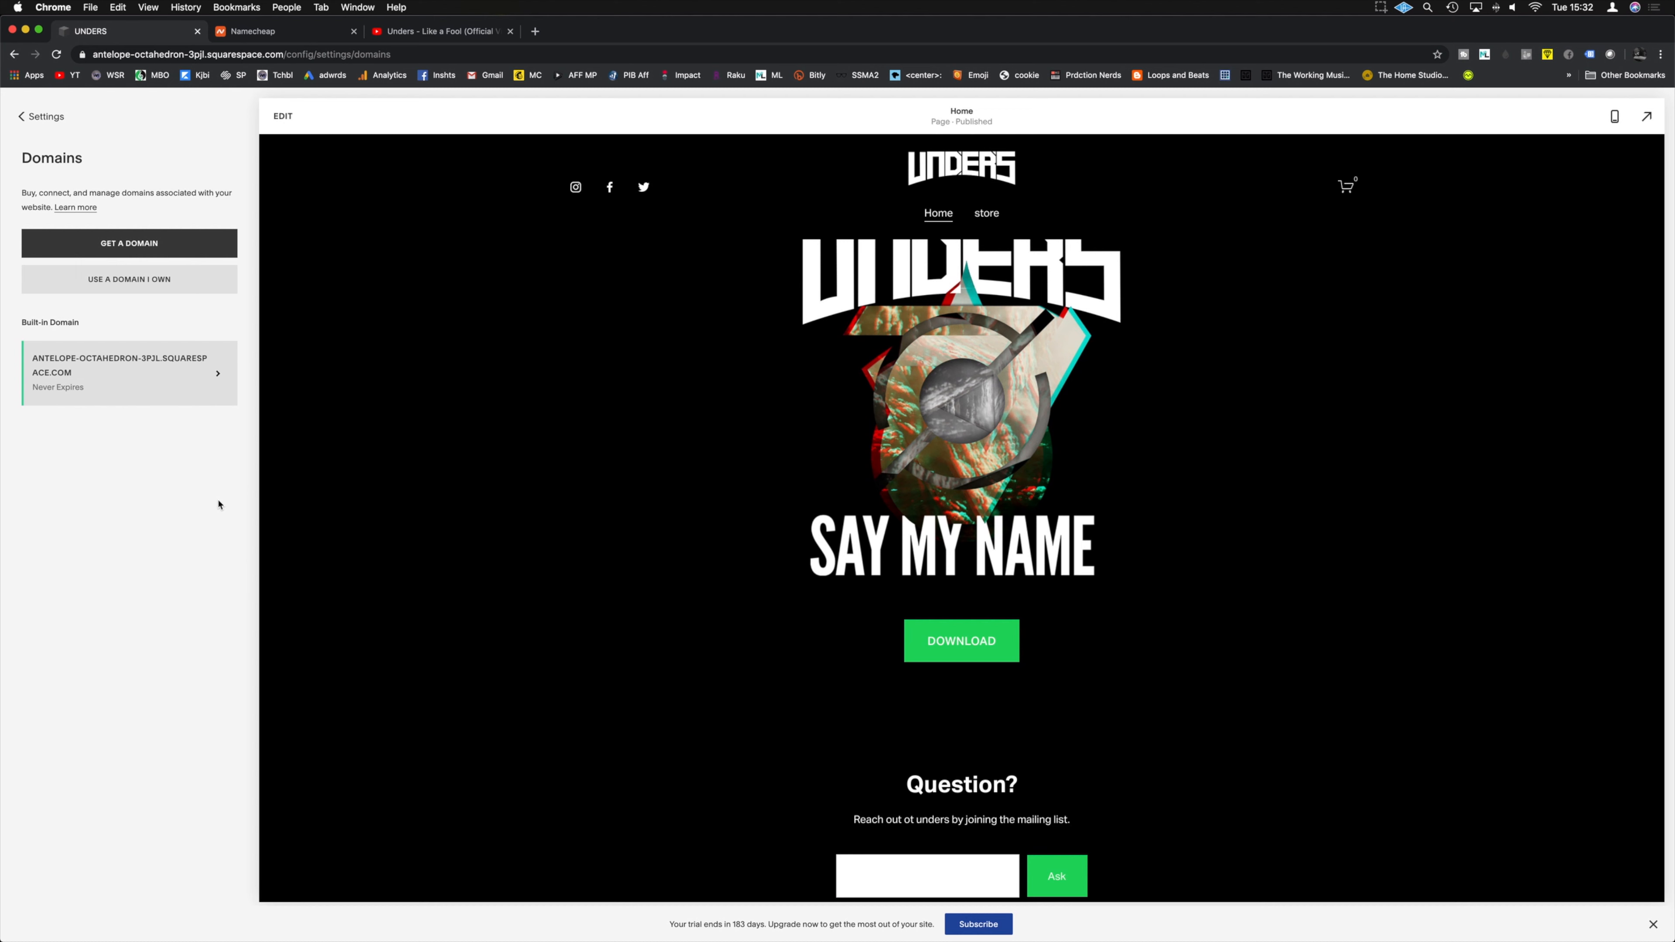
Step: Enter musicbusiness.club as an owned domain and choose Namecheap as its provider to connect from
click(101, 285)
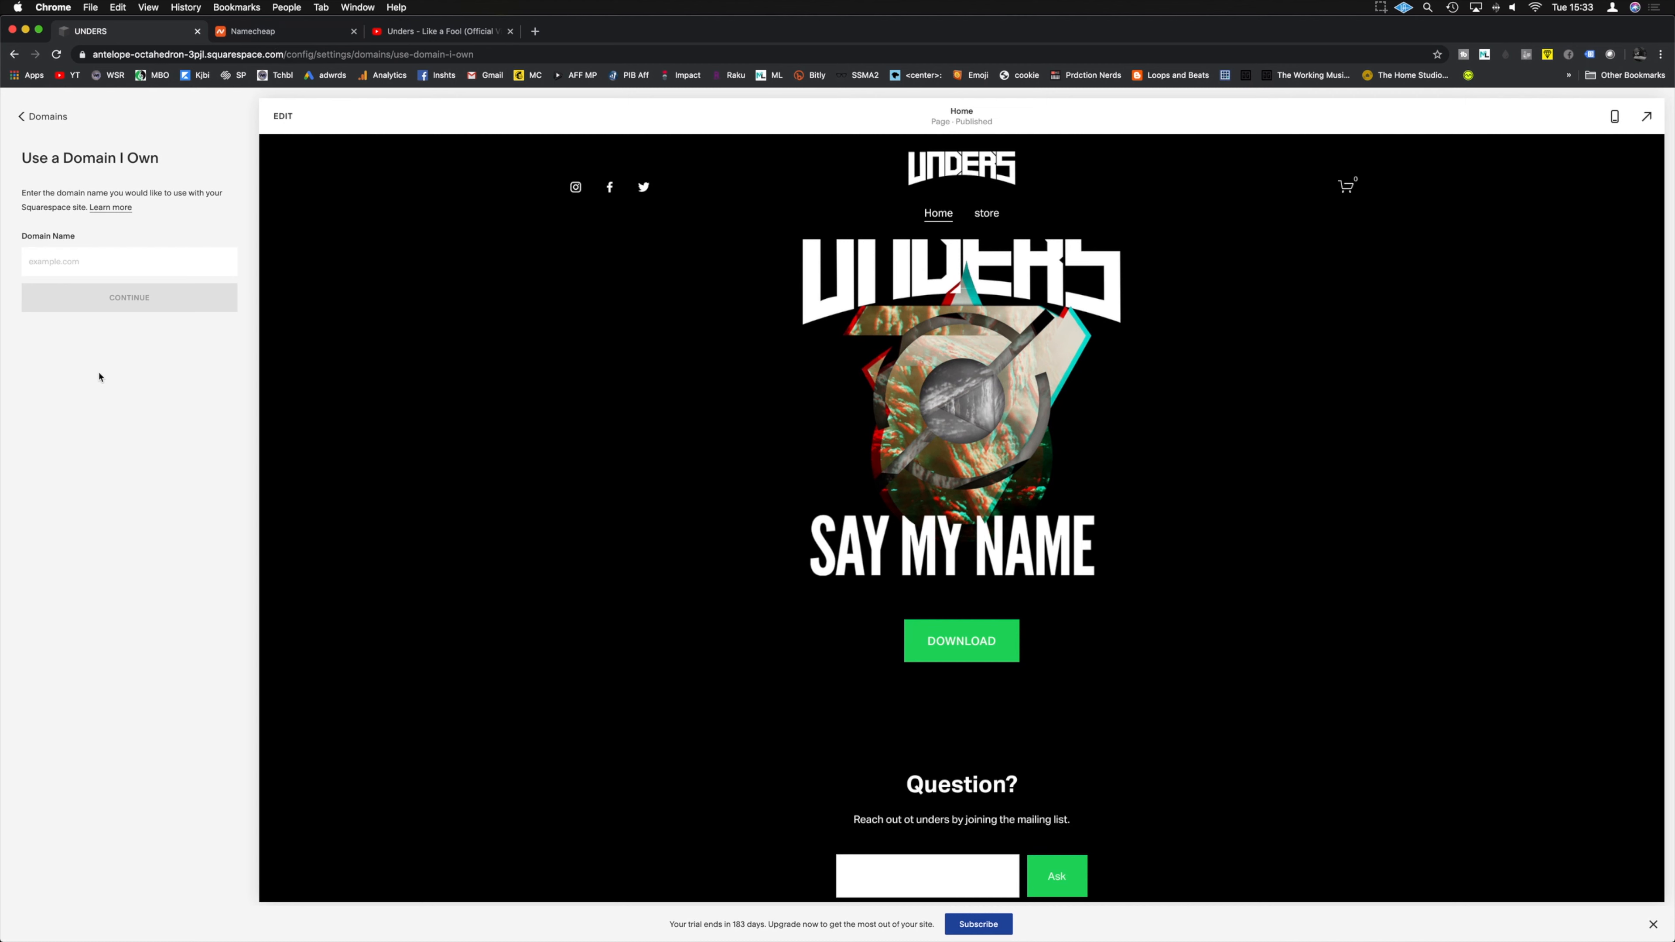
text(musicbusiness.cli)
click(143, 303)
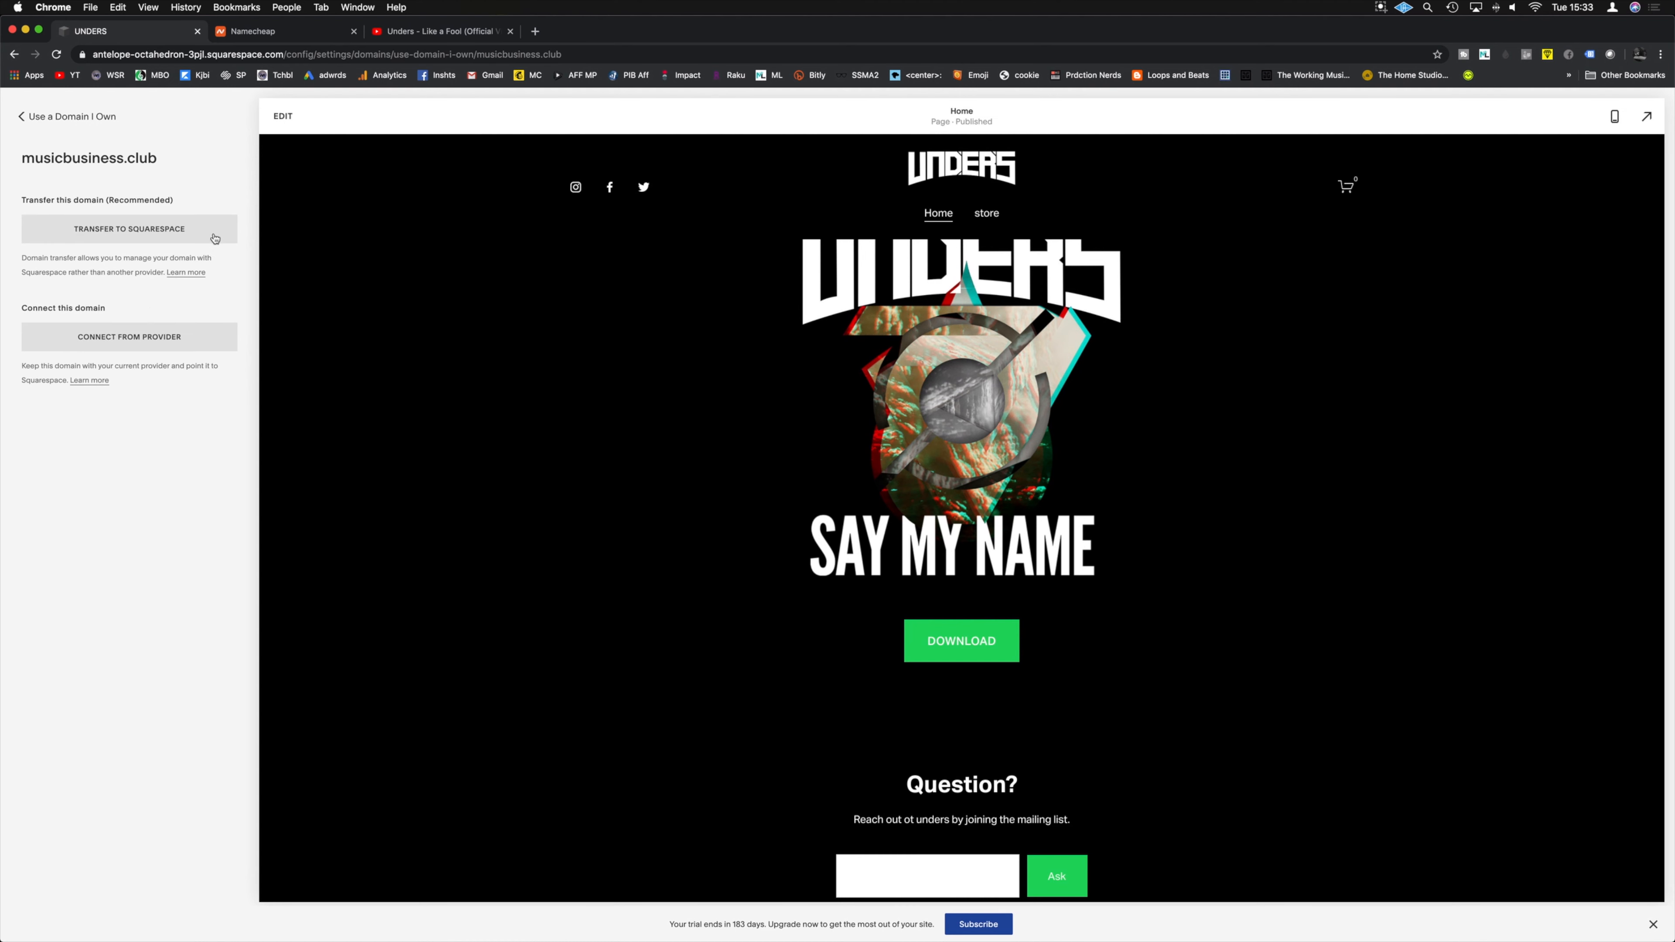
click(115, 345)
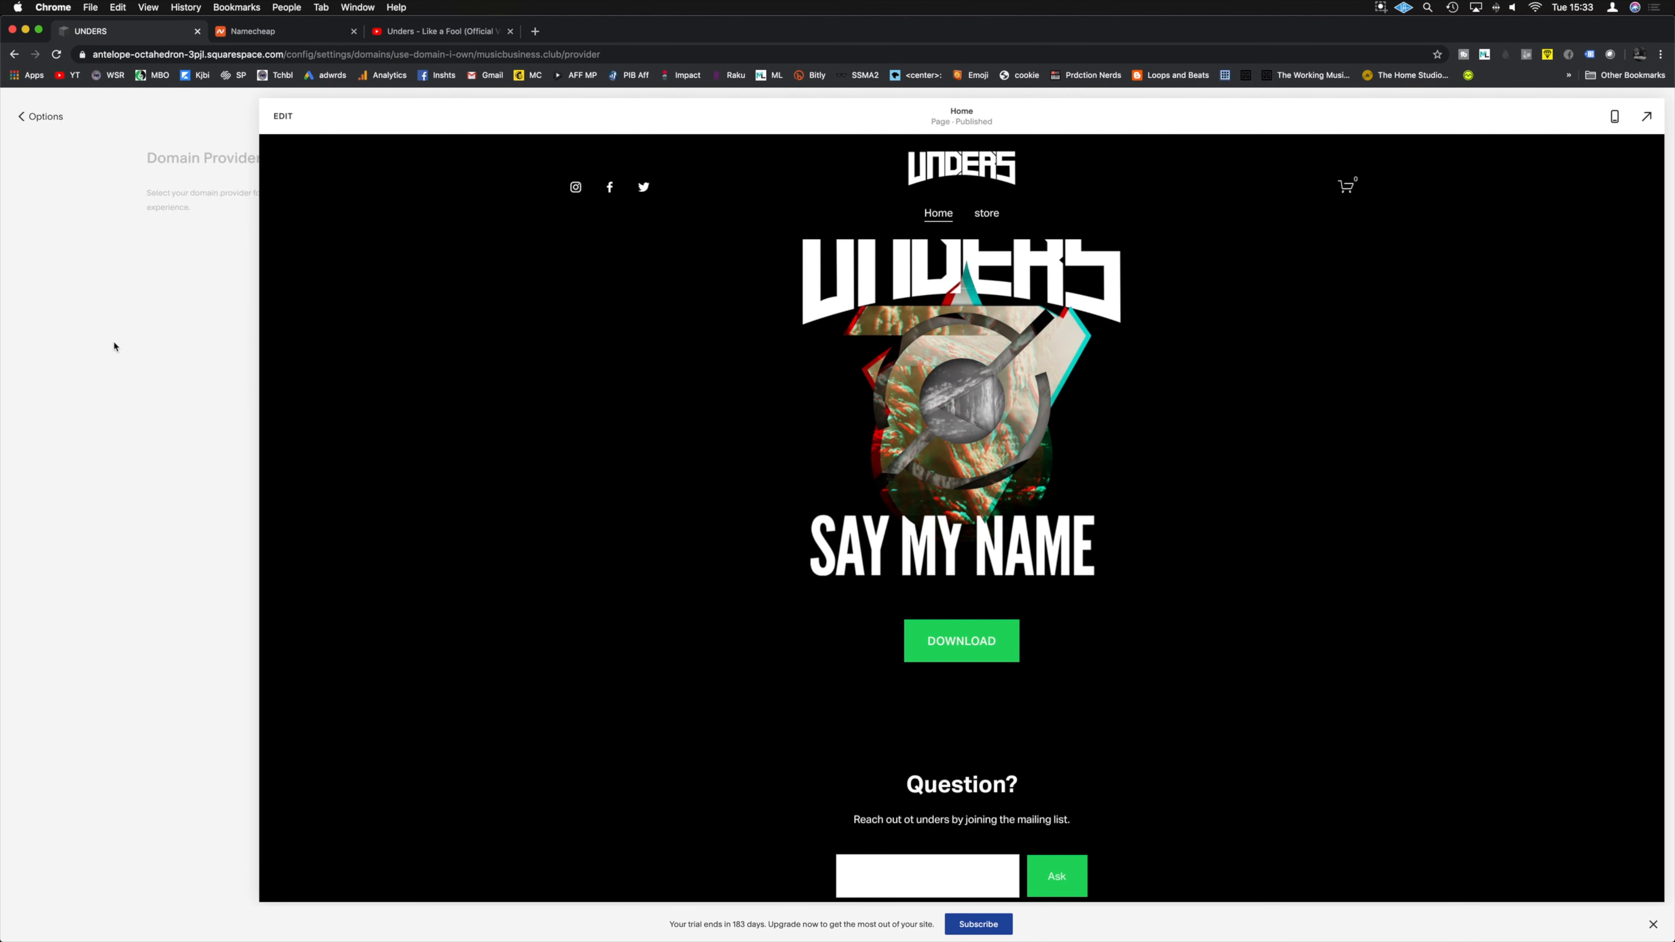
click(131, 250)
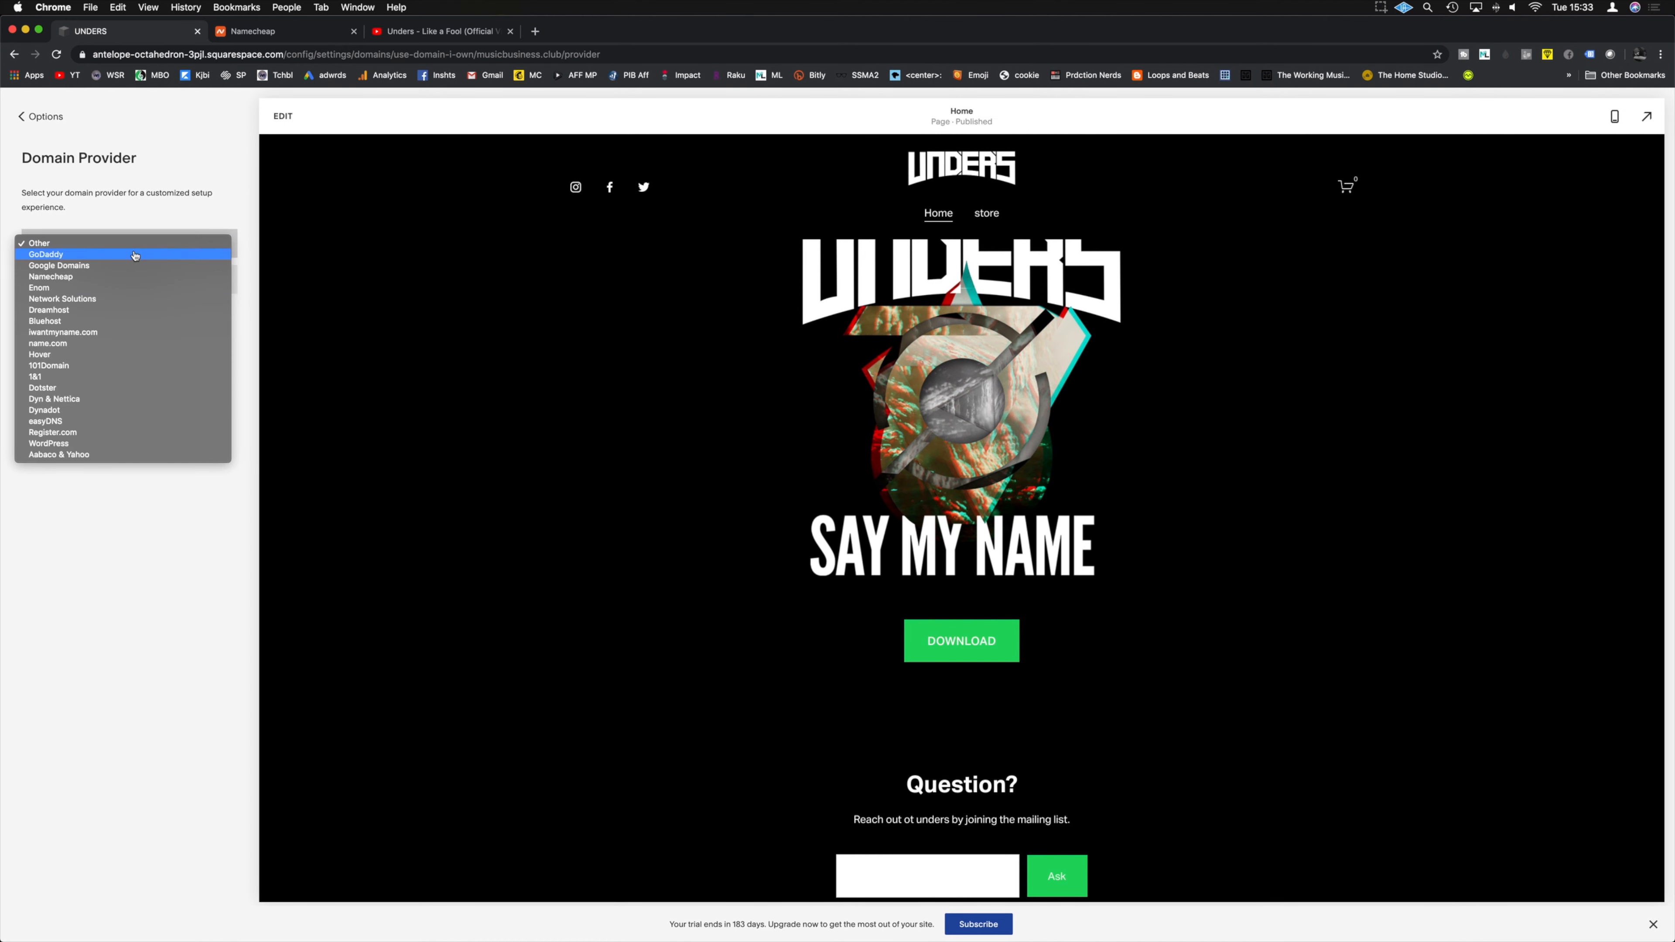
click(66, 278)
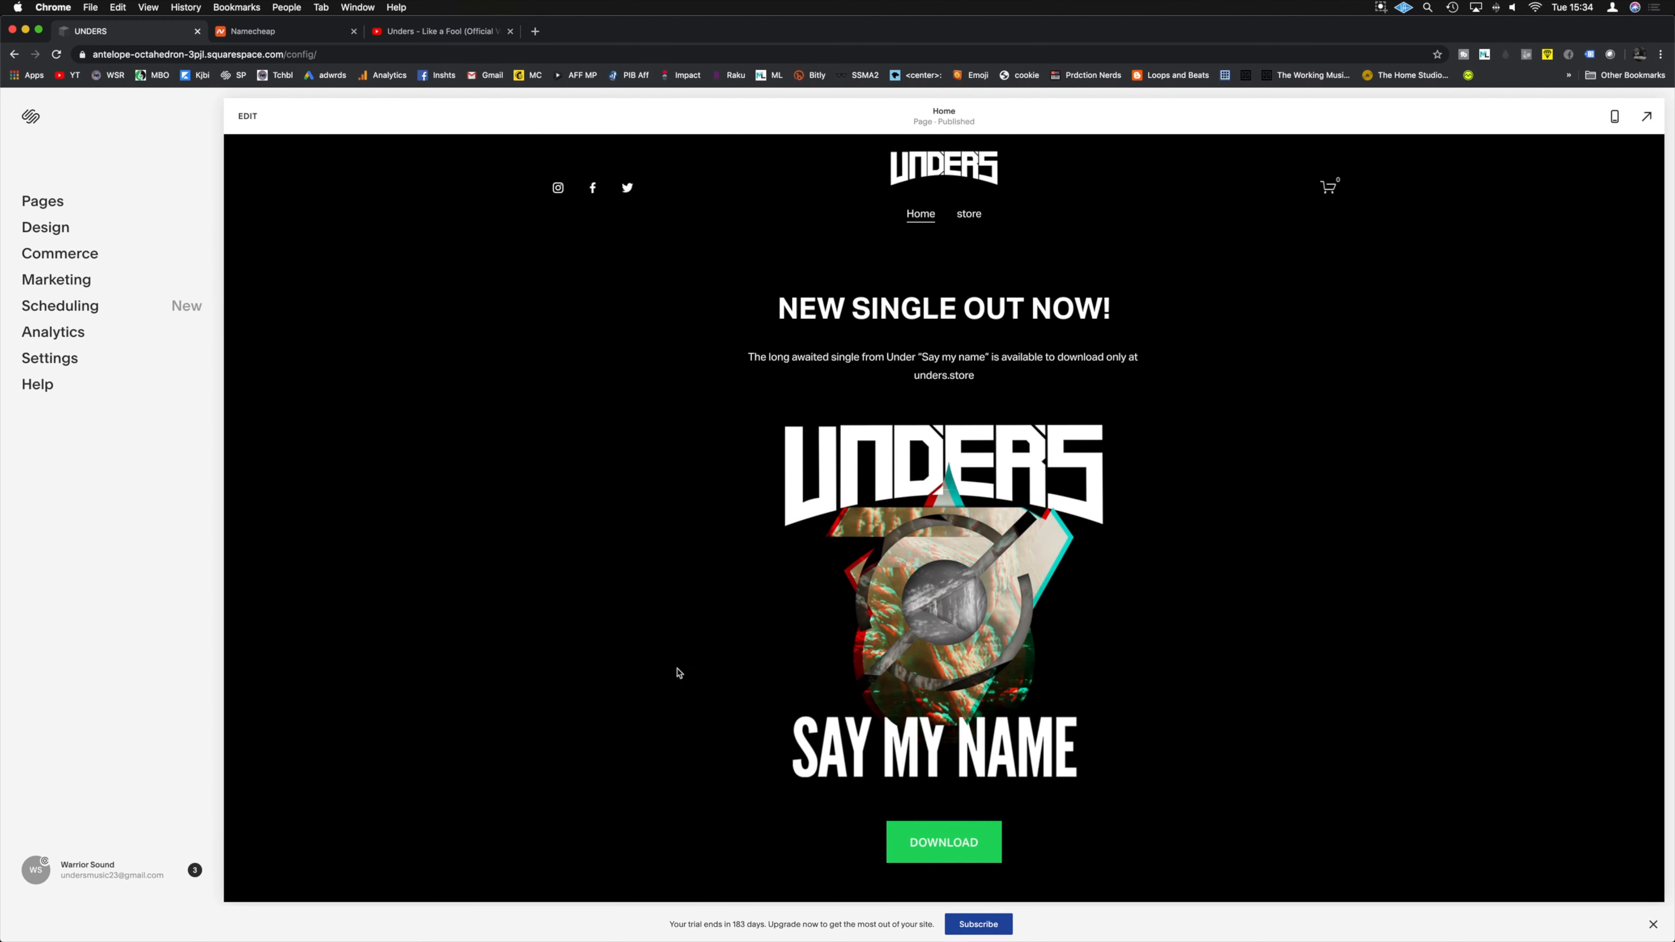
Step: Check the Say My Name product's settings on the store page to find its URL
click(46, 202)
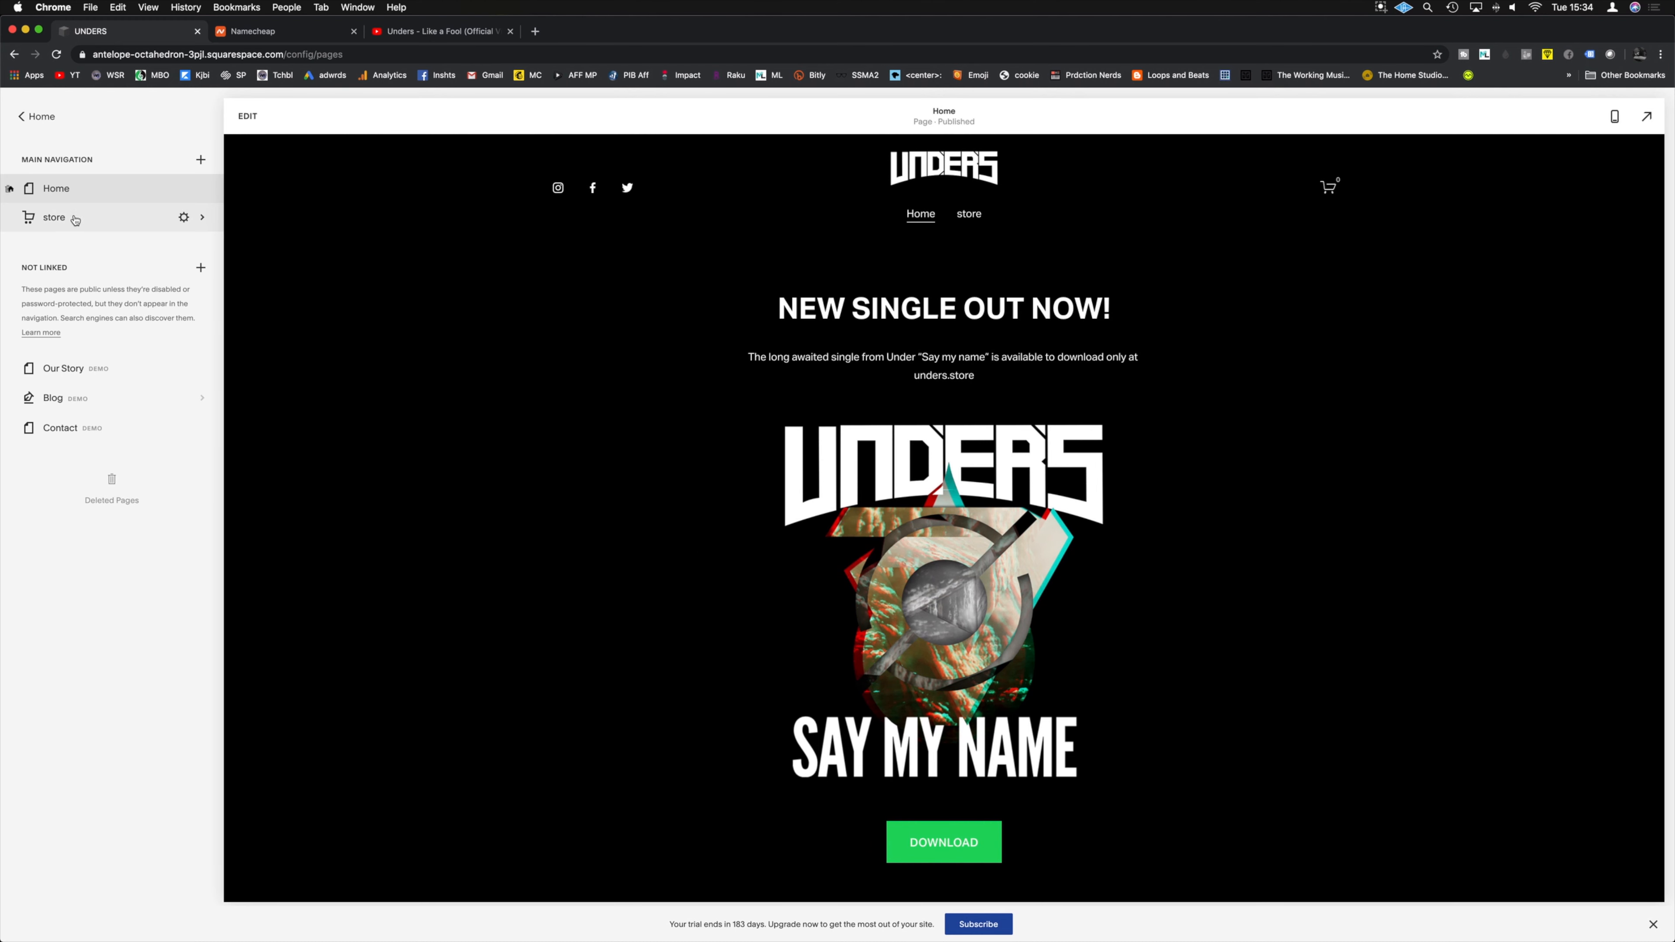
click(125, 224)
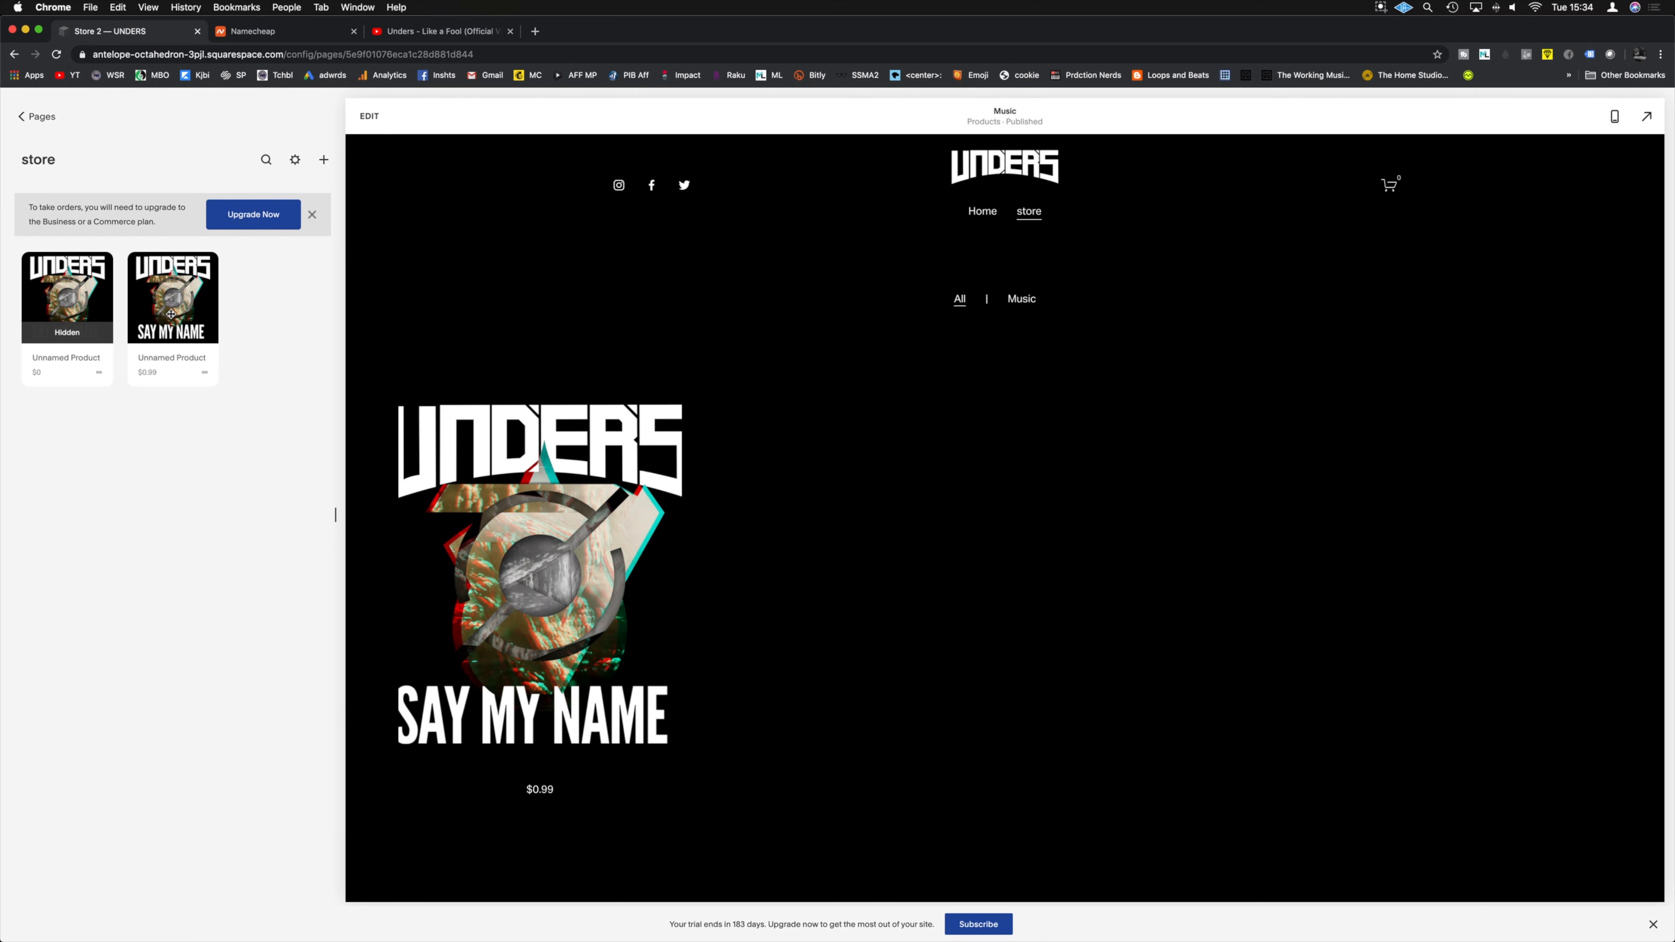
click(172, 318)
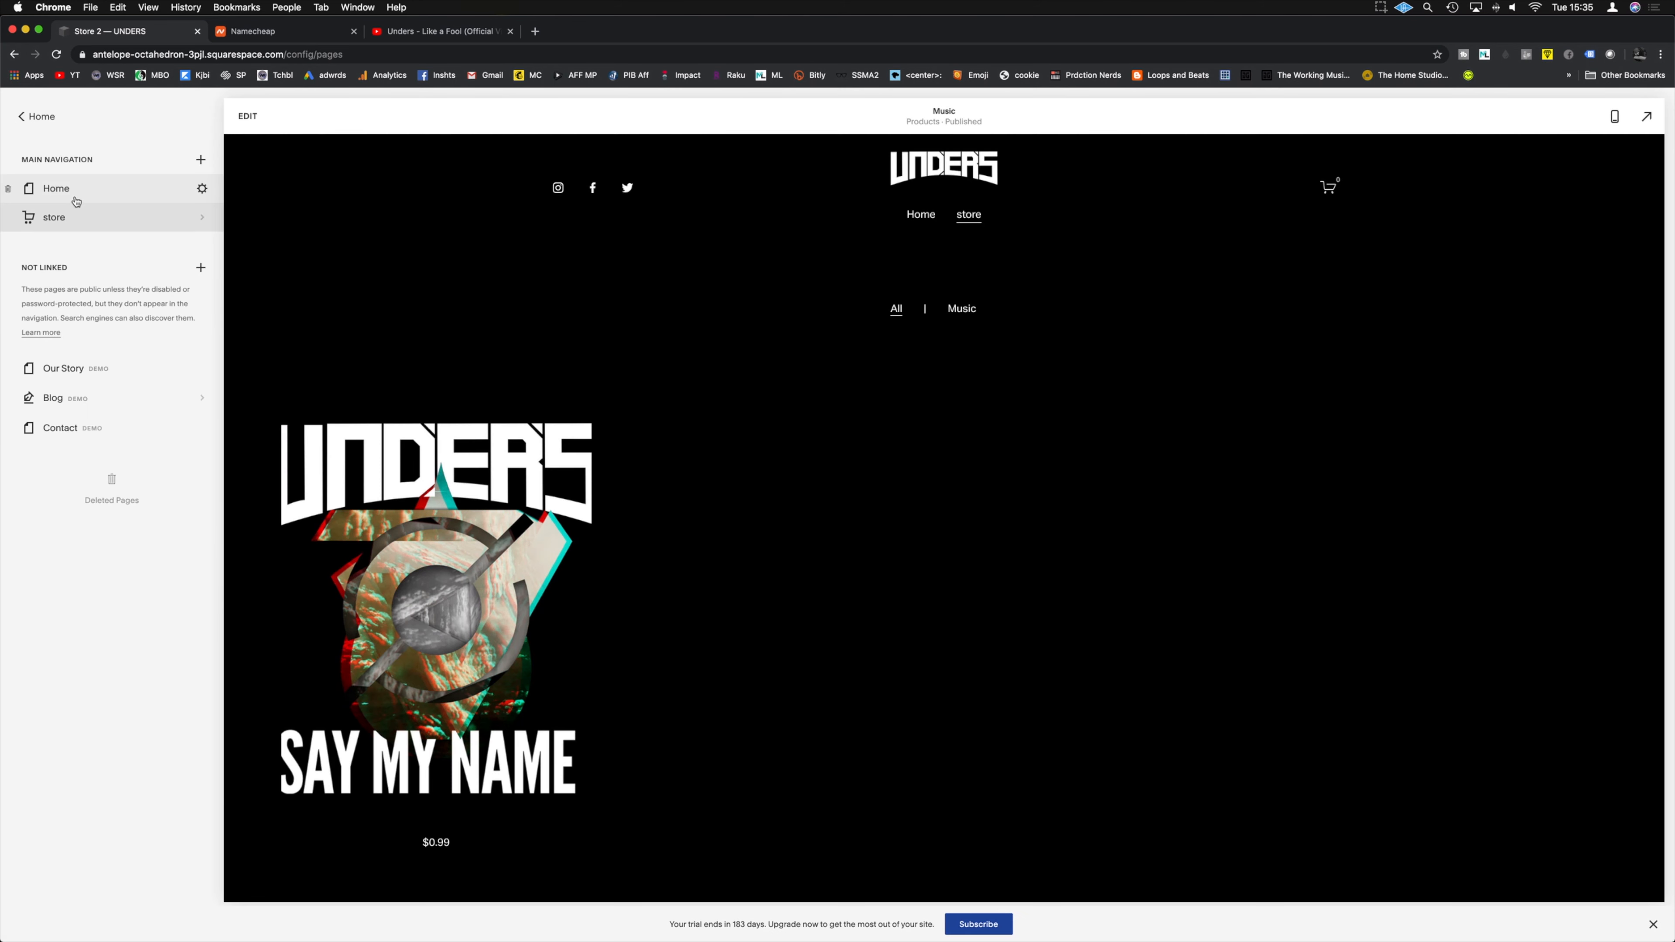
Step: Set the Home DOWNLOAD button's clickthrough URL to the site's /store/saymyname and save the page
click(57, 189)
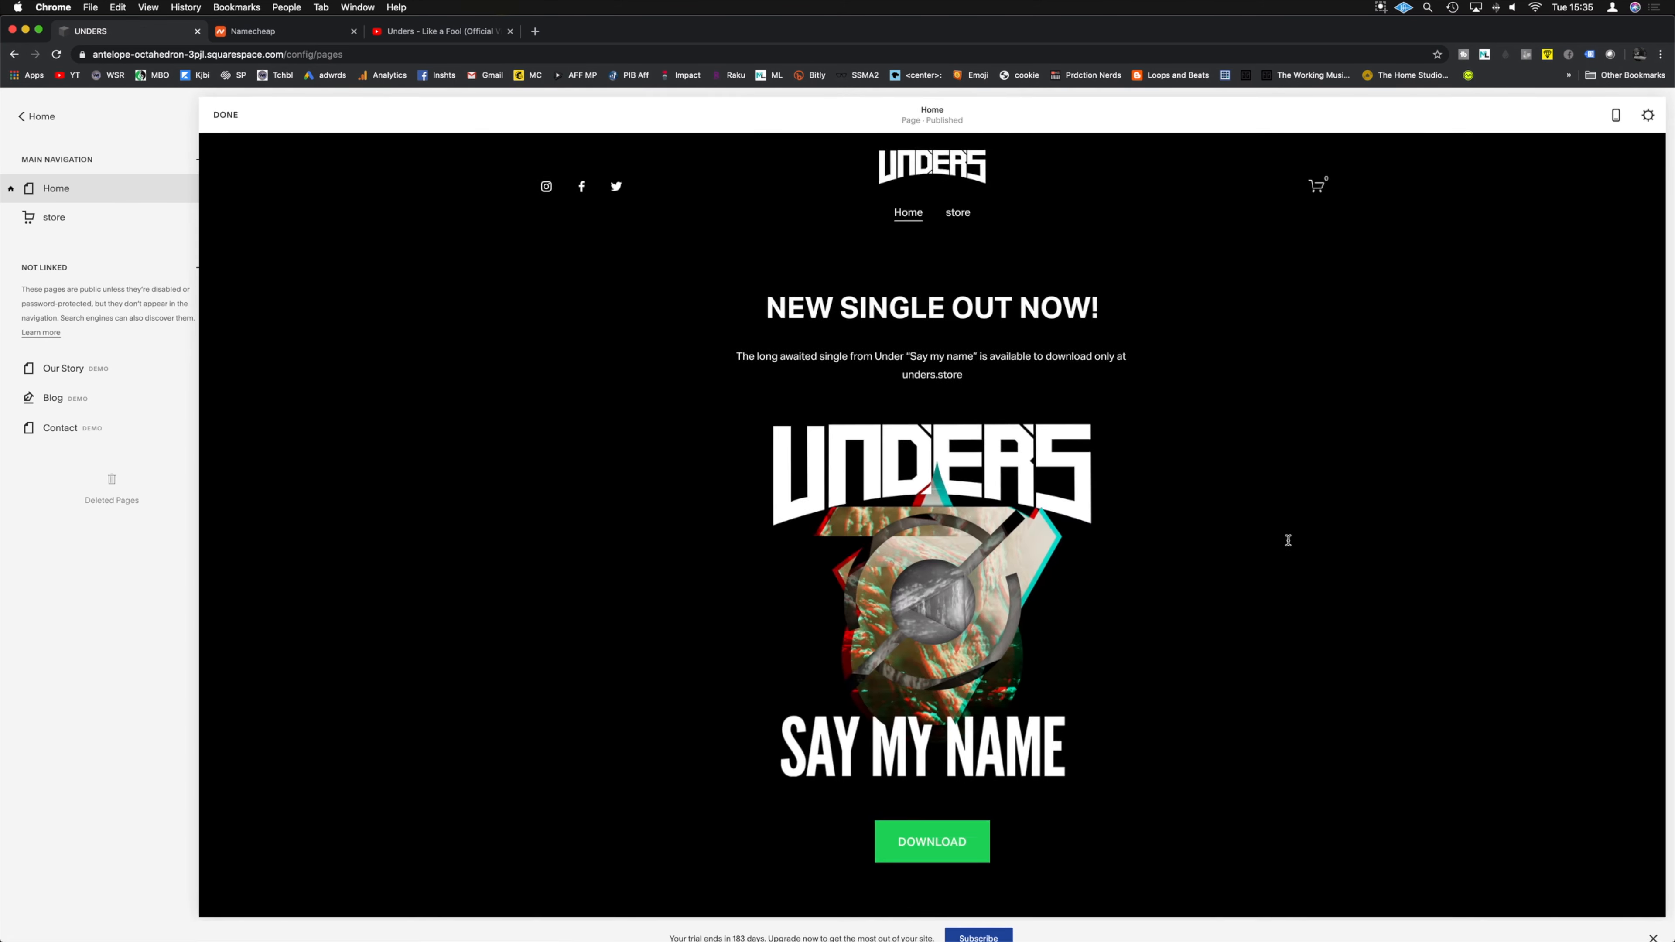
click(1290, 539)
click(848, 776)
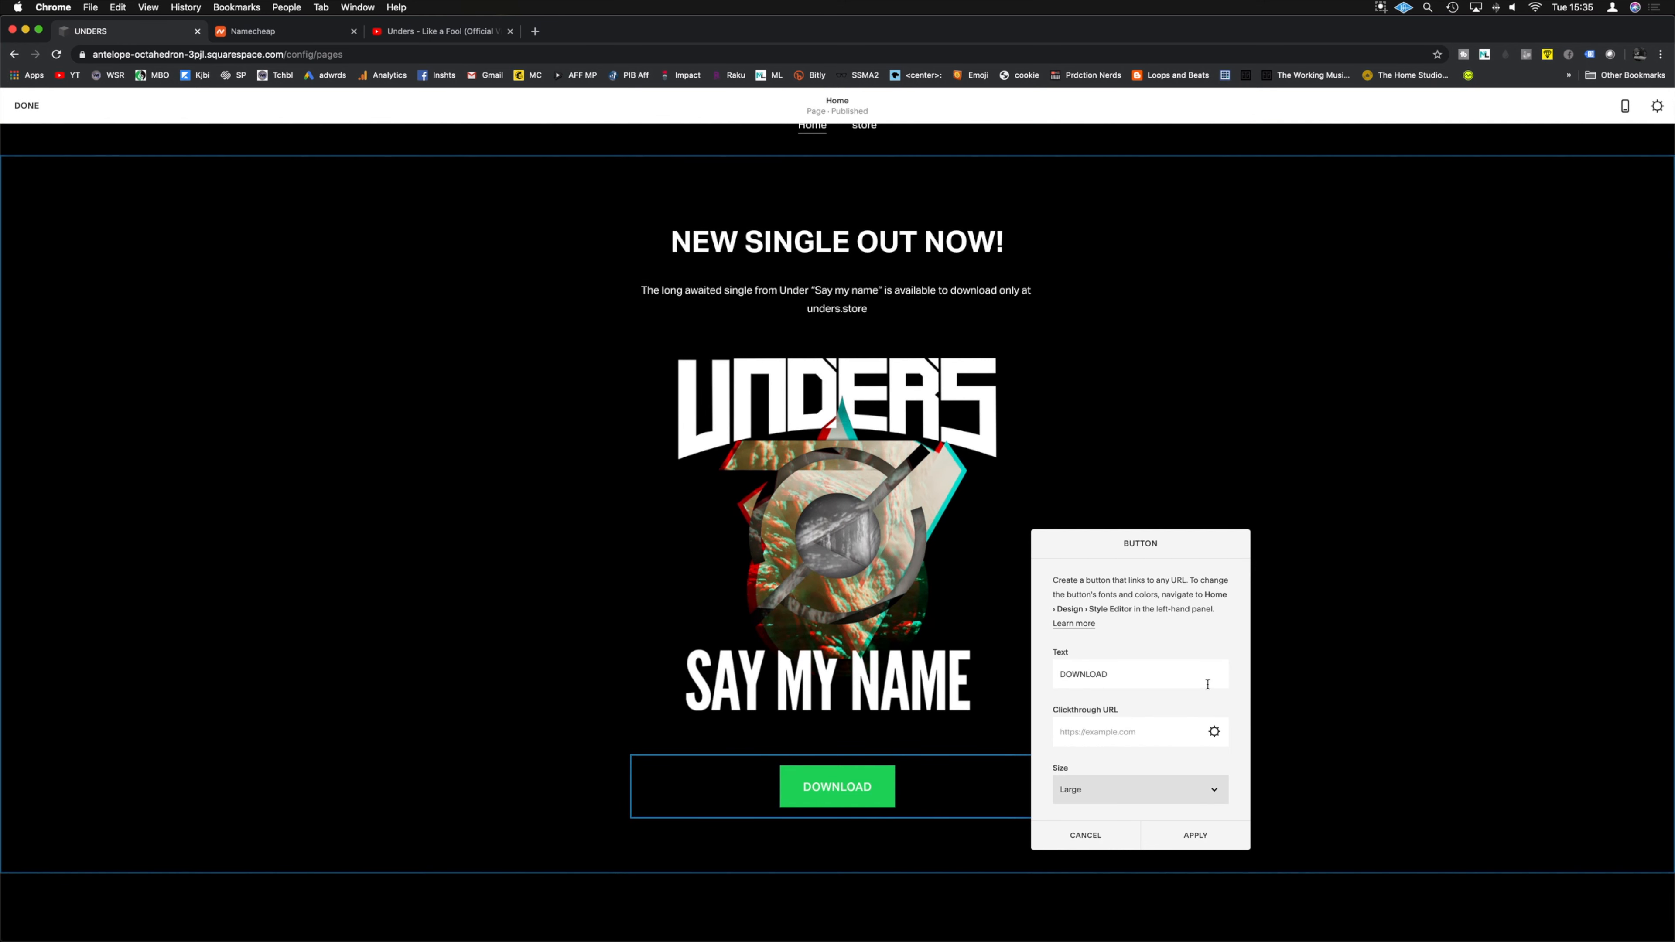
click(1083, 732)
text(https://antelope-octahedron-3pjl.squarespace.com/)
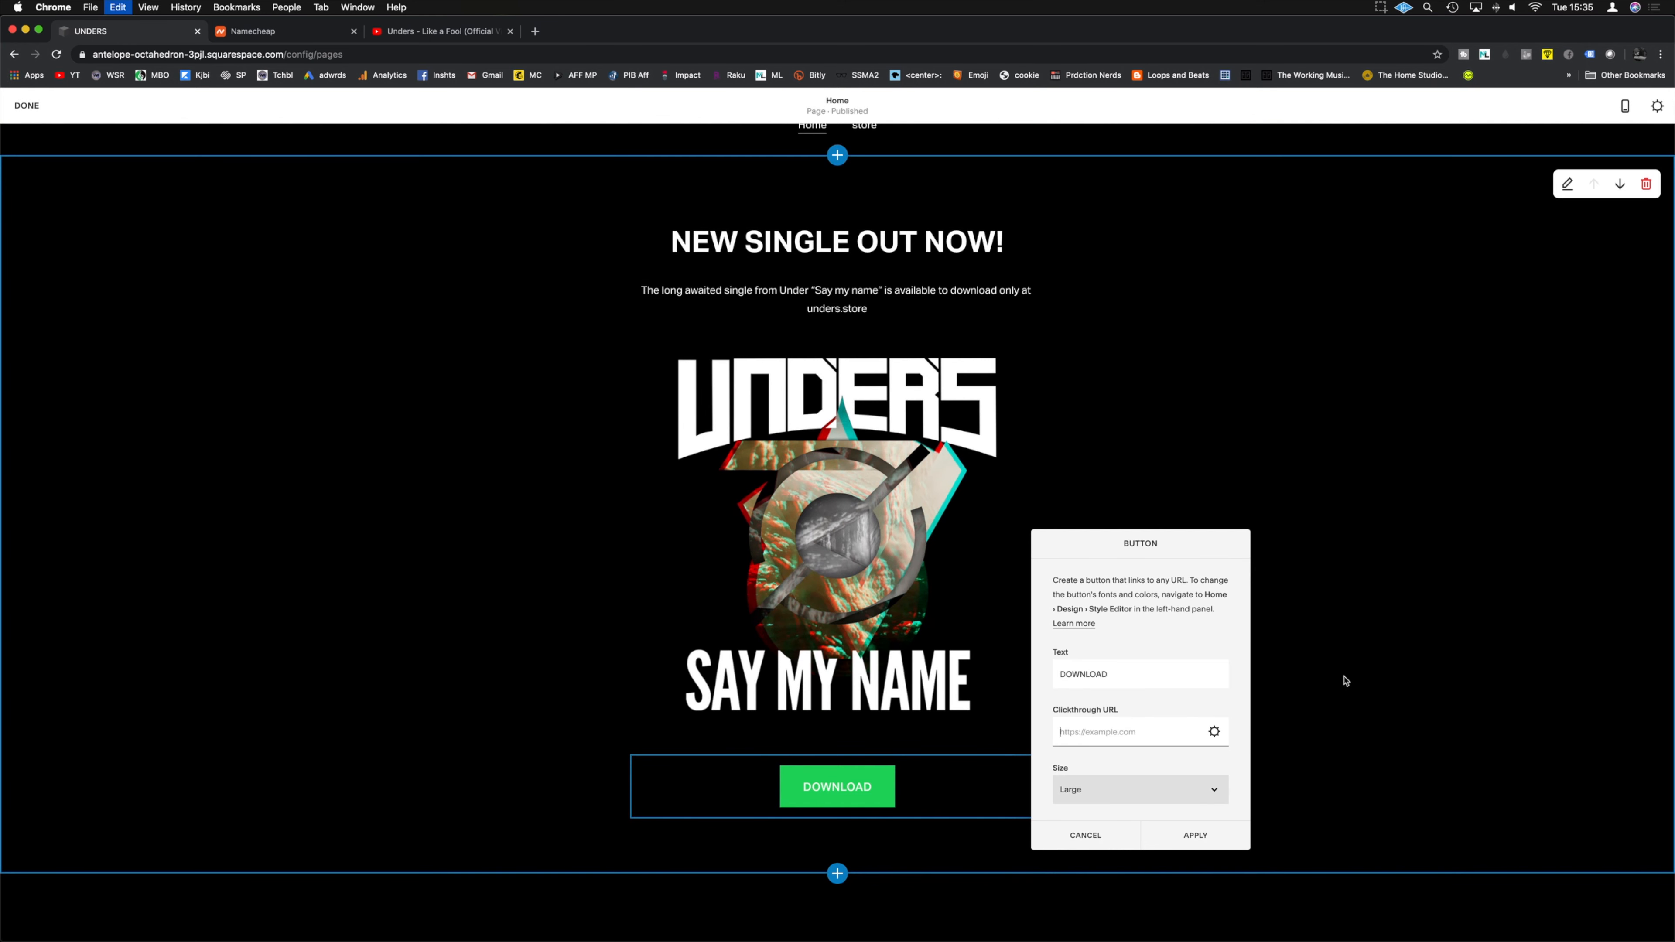
text(store/saymyname)
click(1214, 836)
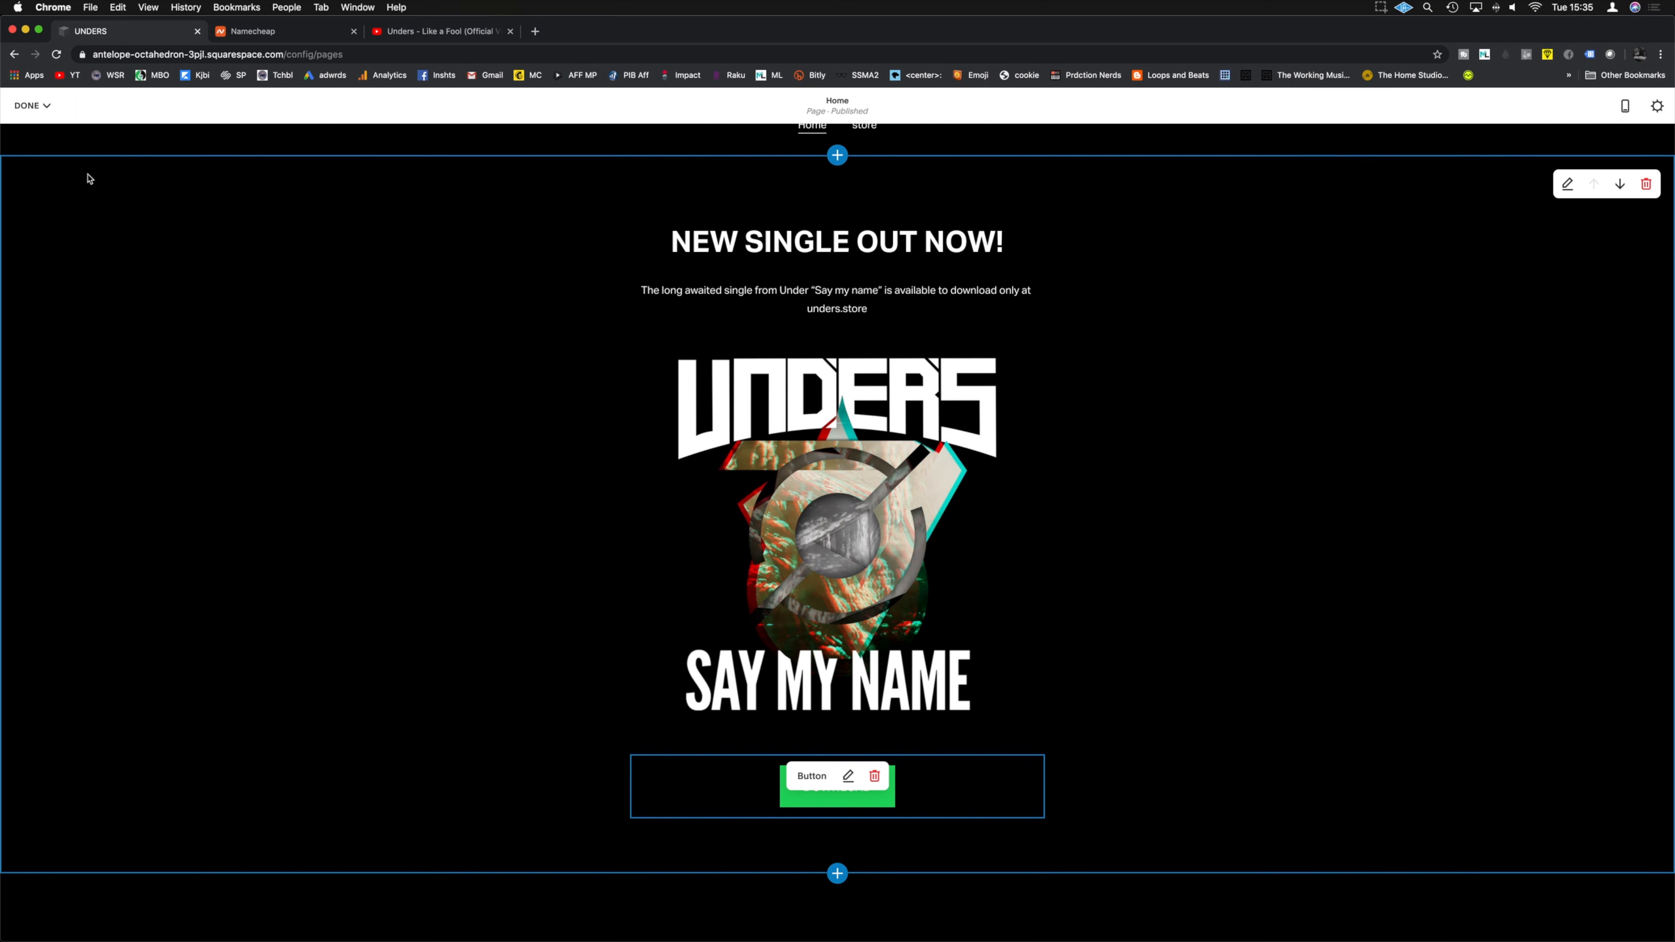
click(31, 105)
click(31, 129)
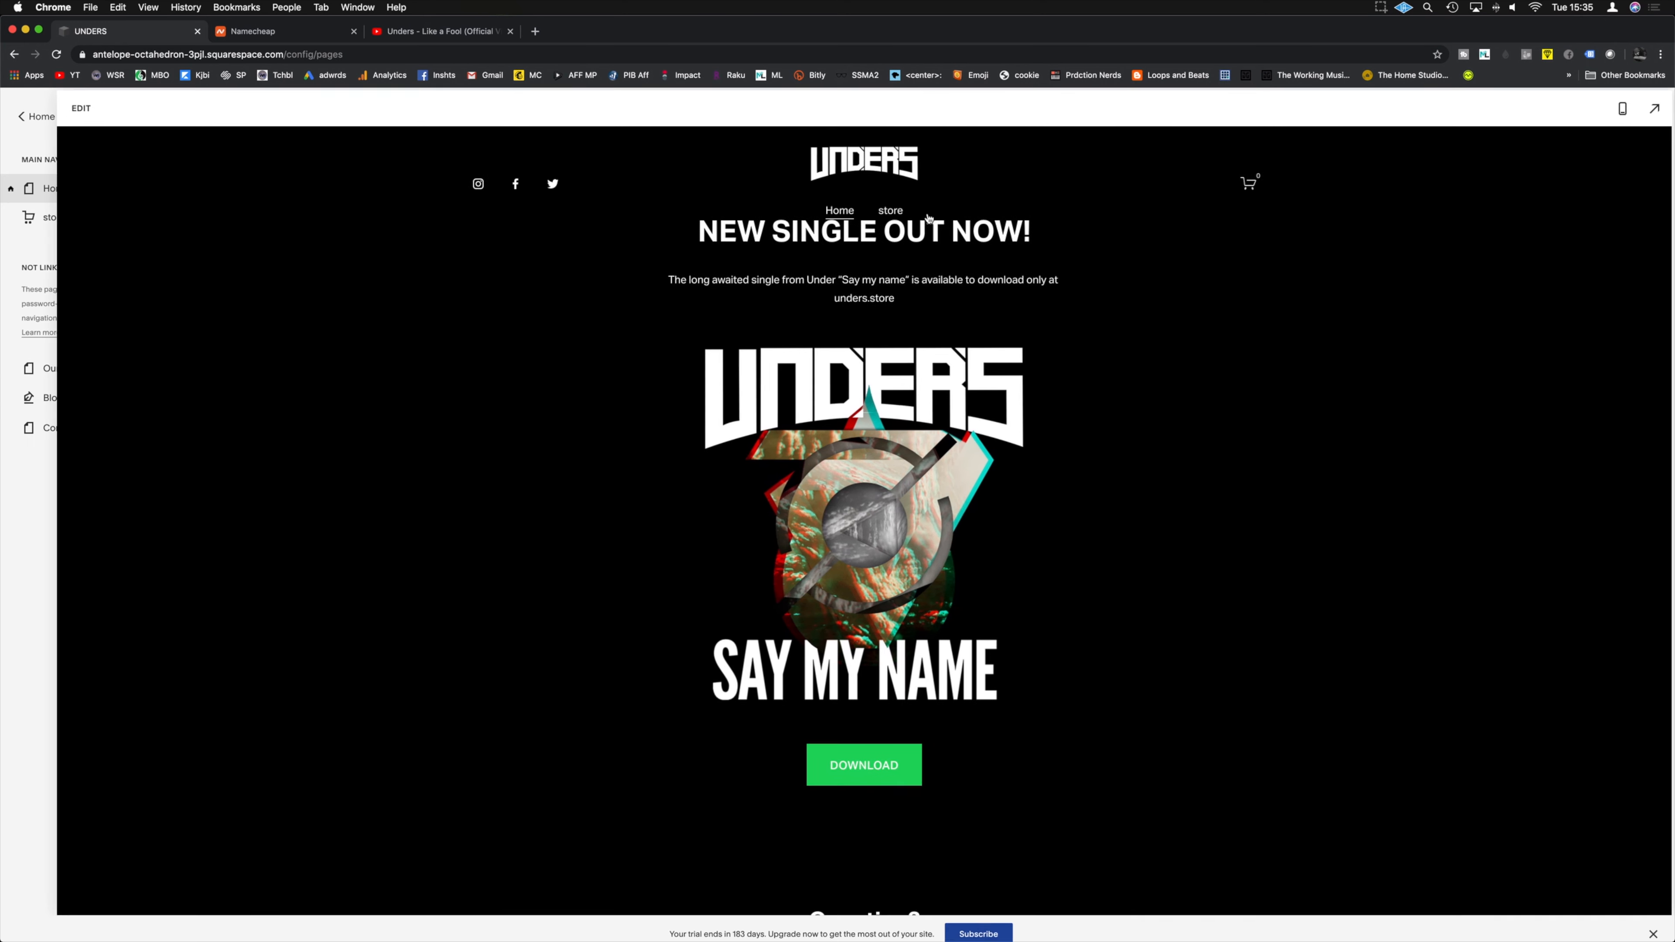
scroll(1046, 422, down, 3)
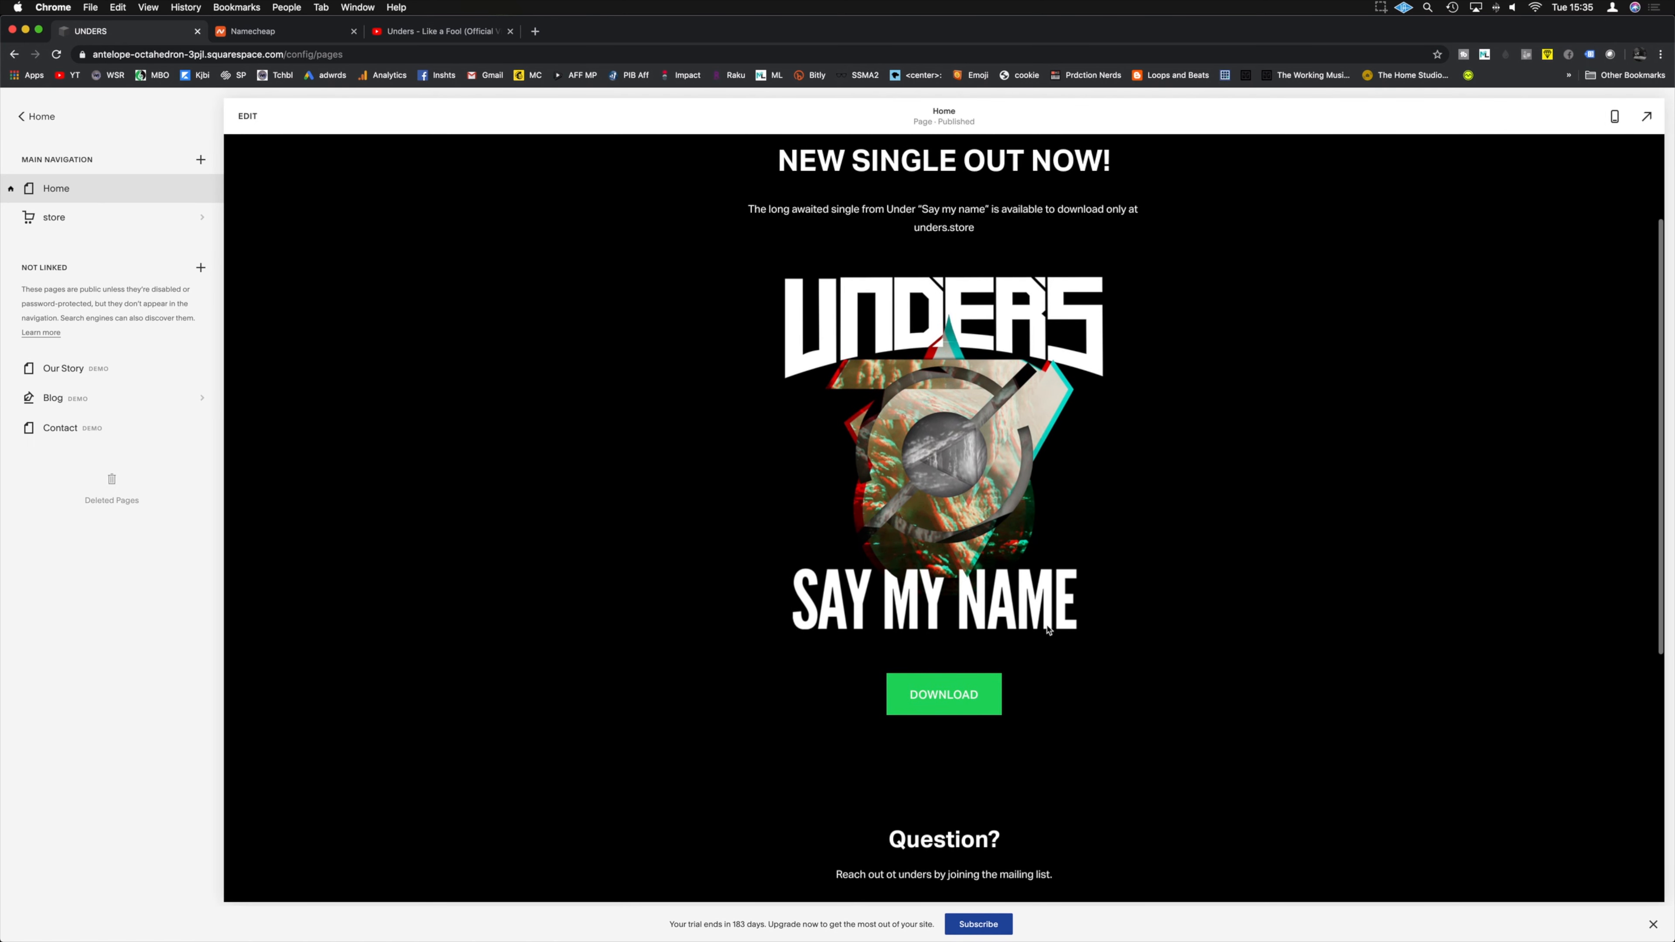
Step: Click DOWNLOAD to confirm it reaches the Say My Name product, then scroll through the Home page
click(969, 697)
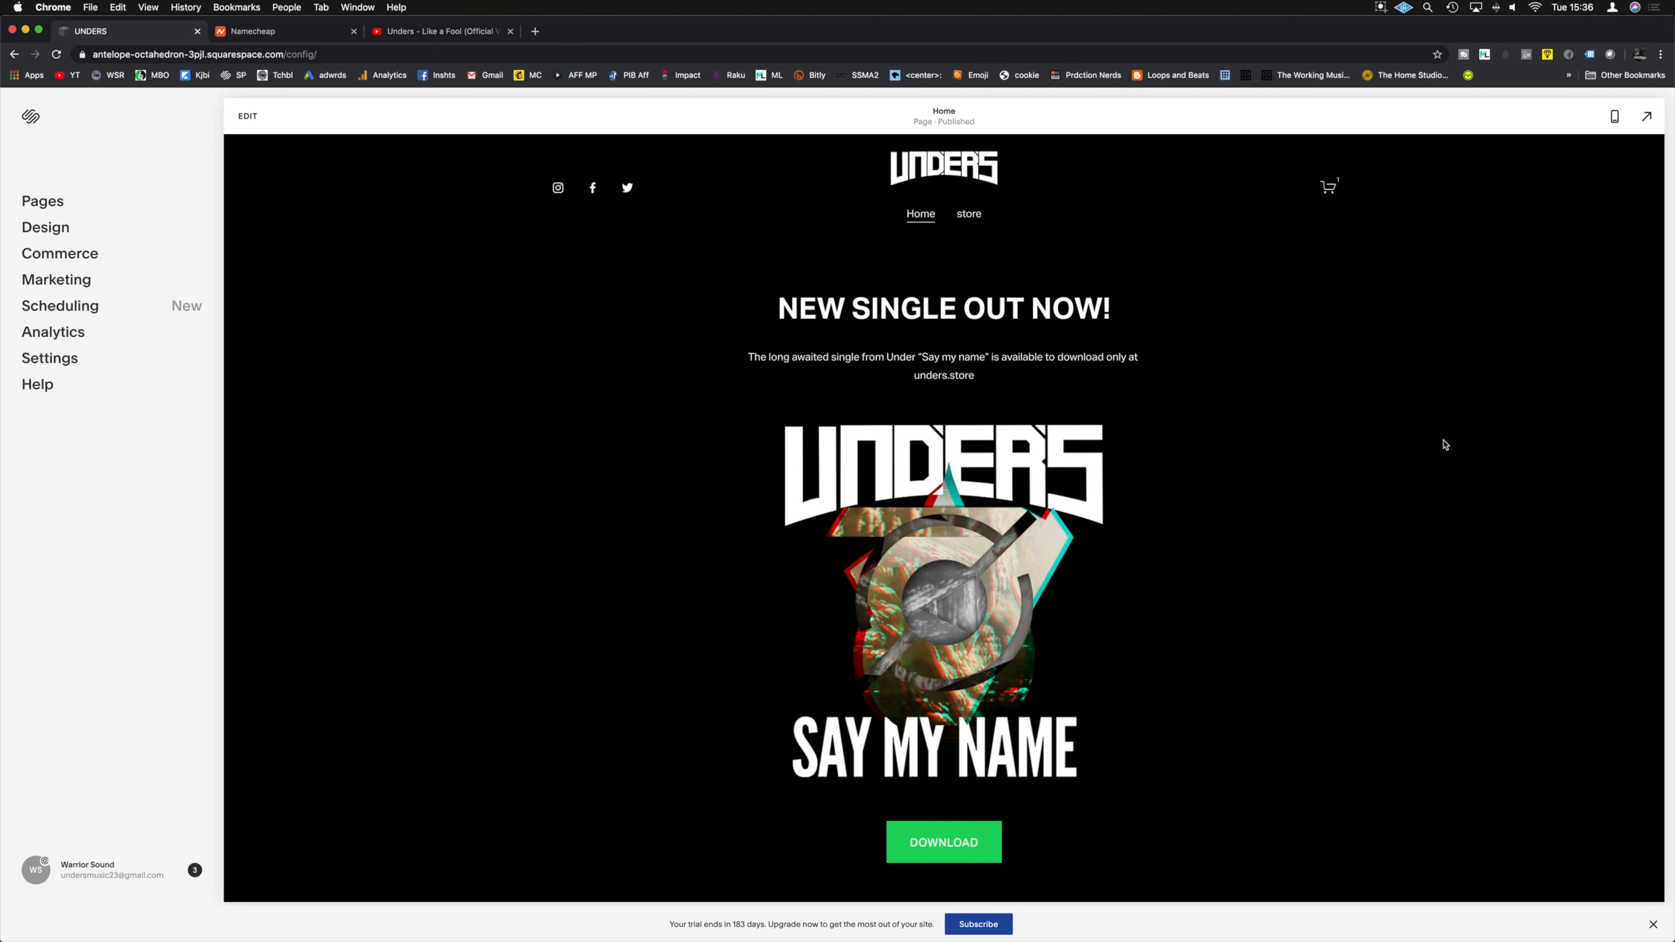
scroll(1444, 444, down, 10)
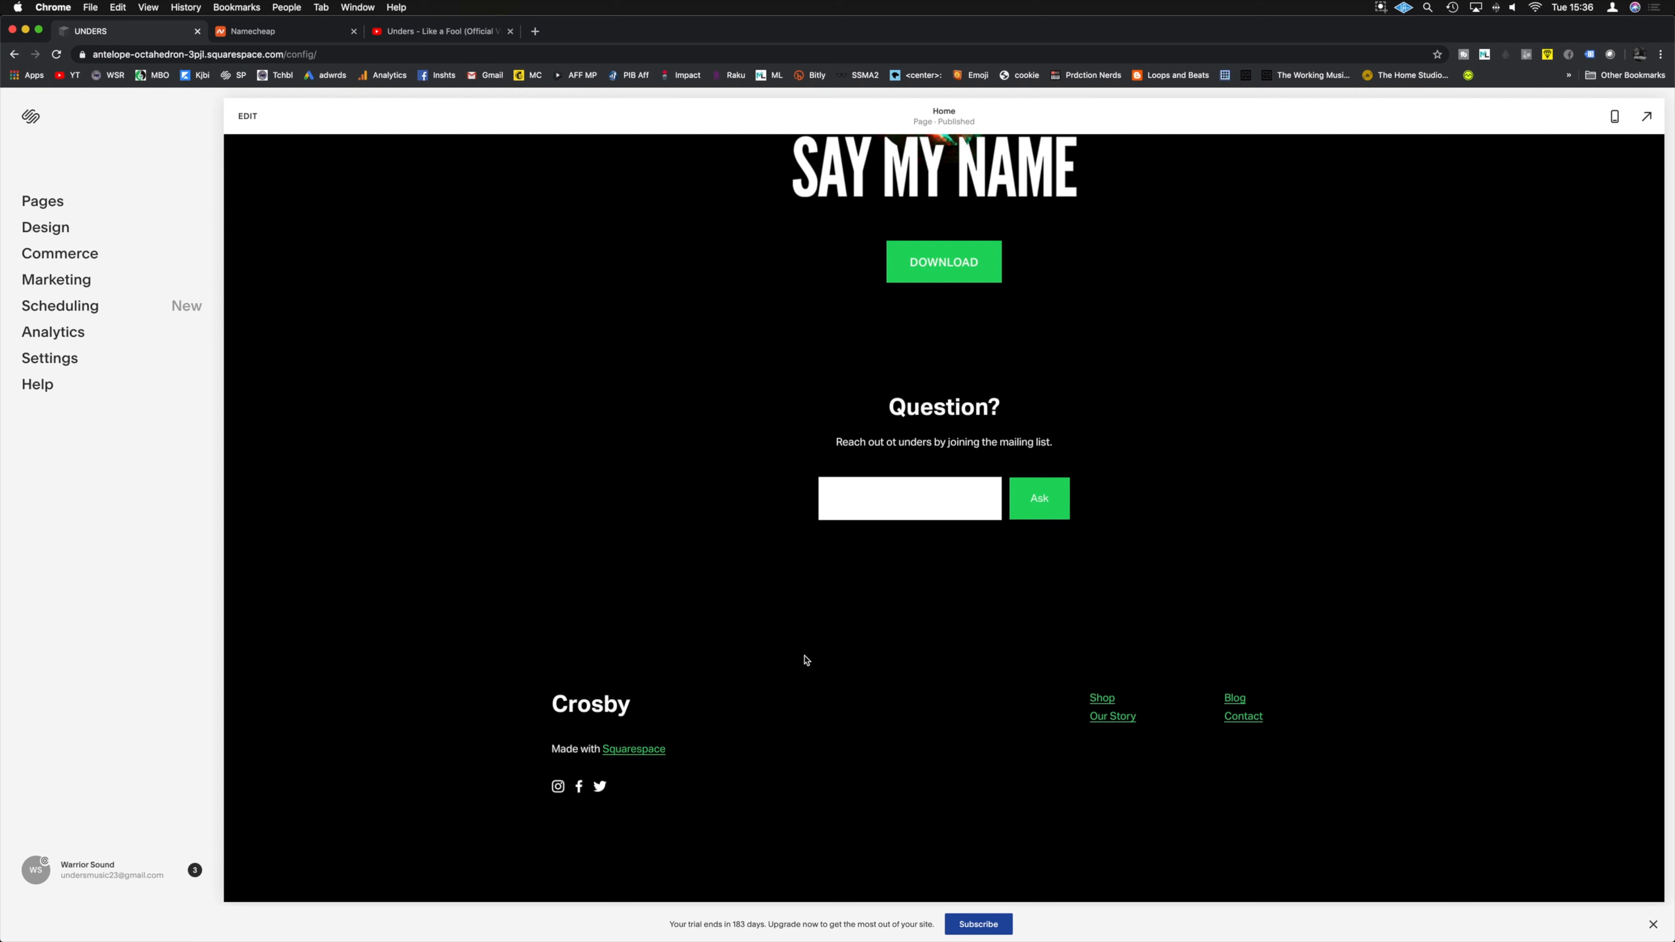
scroll(936, 693, up, 5)
scroll(1240, 683, up, 5)
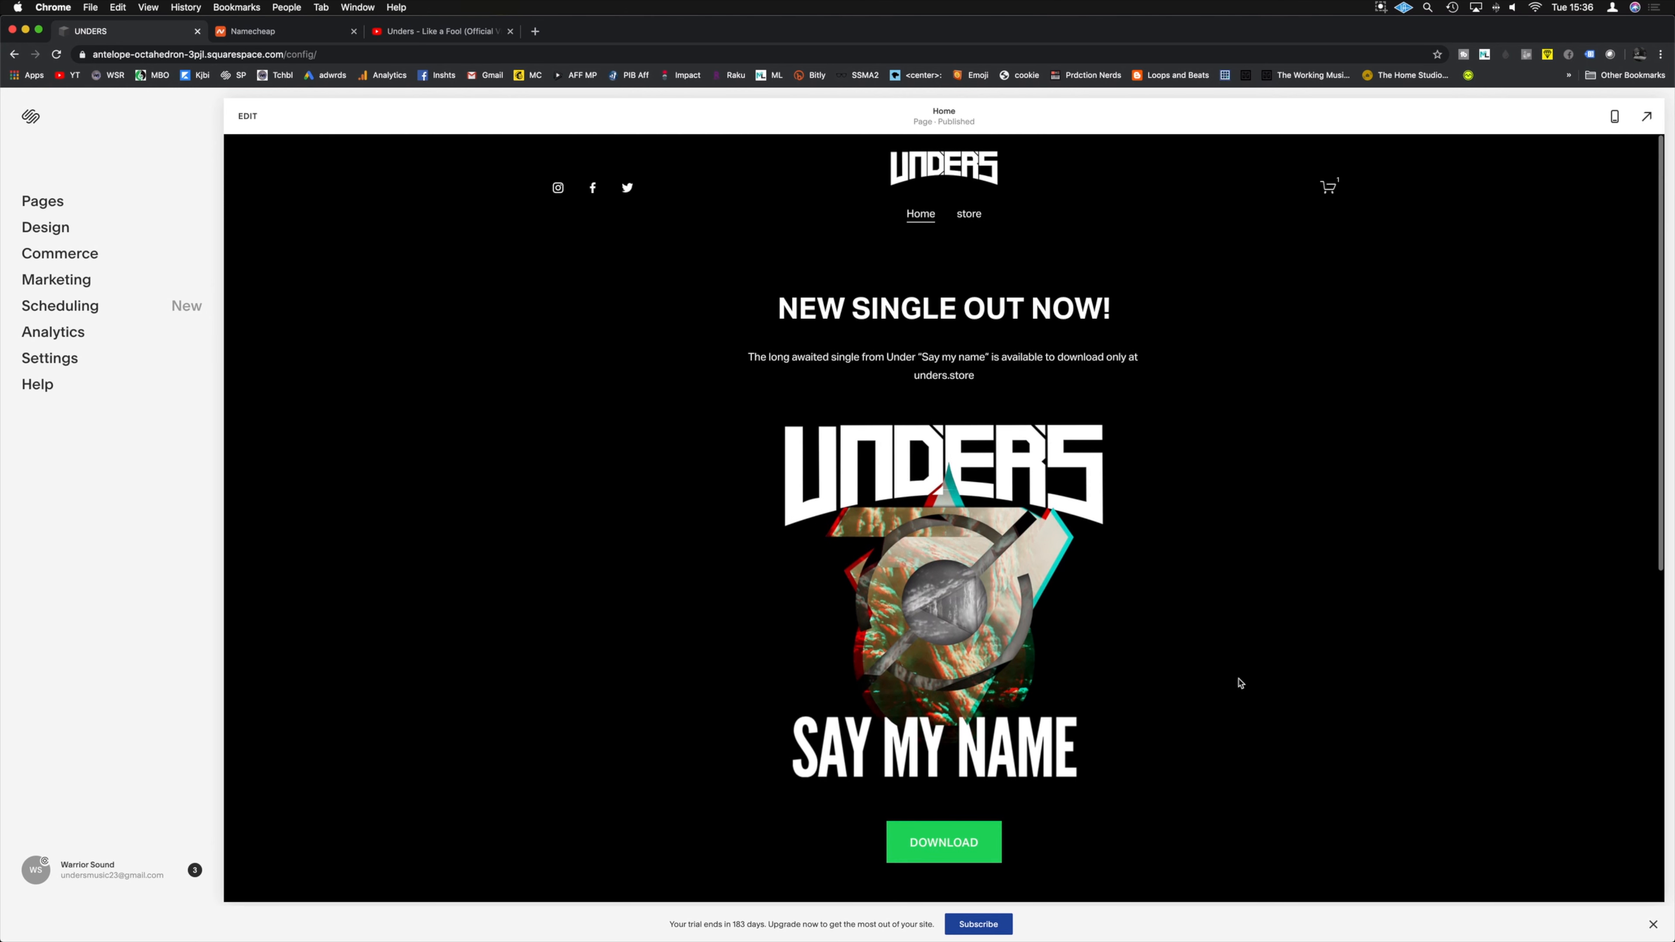